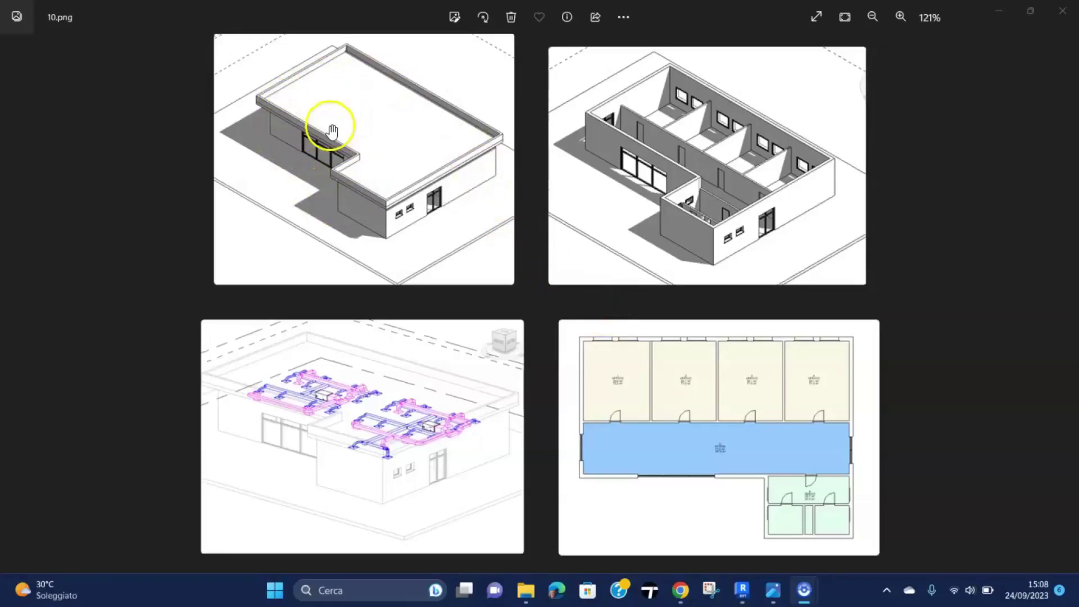
Zoom and pan through the building overview image 10.png in Photos
{"action": "scroll", "coordinate": [652, 197], "scroll_direction": "up", "scroll_amount": 4}
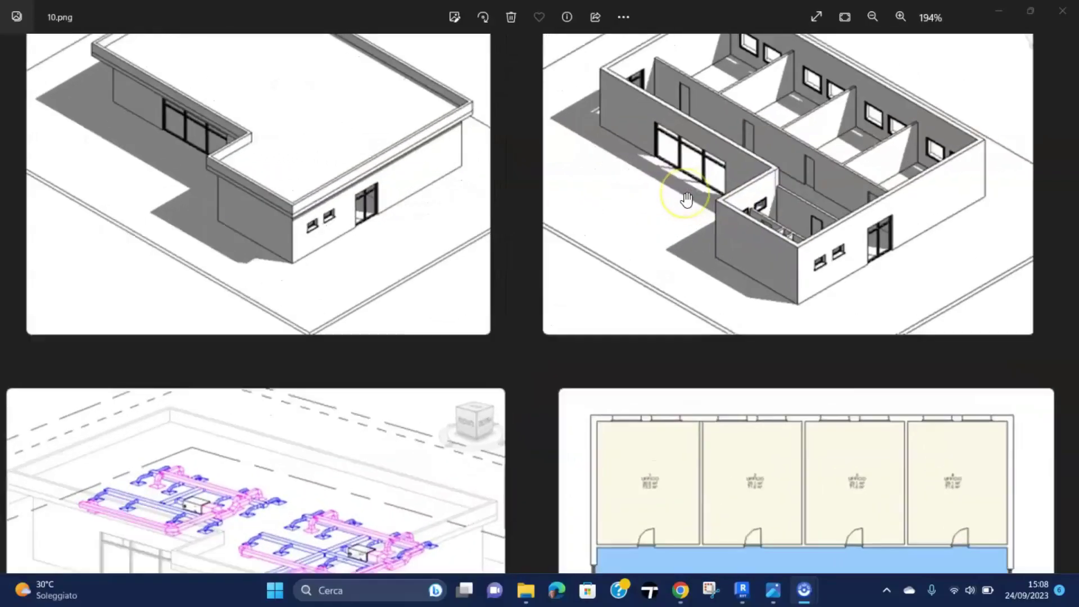
{"action": "scroll", "coordinate": [727, 318], "scroll_direction": "down", "scroll_amount": 3}
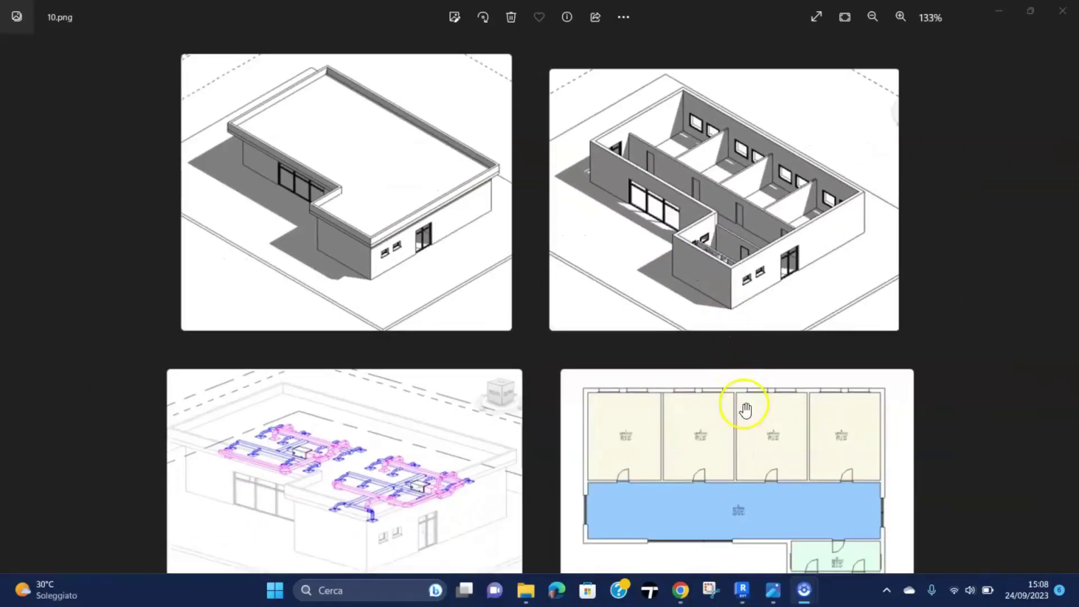
{"action": "left_click_drag", "start_coordinate": [743, 410], "coordinate": [737, 313]}
{"action": "scroll", "coordinate": [723, 445], "scroll_direction": "up", "scroll_amount": 2}
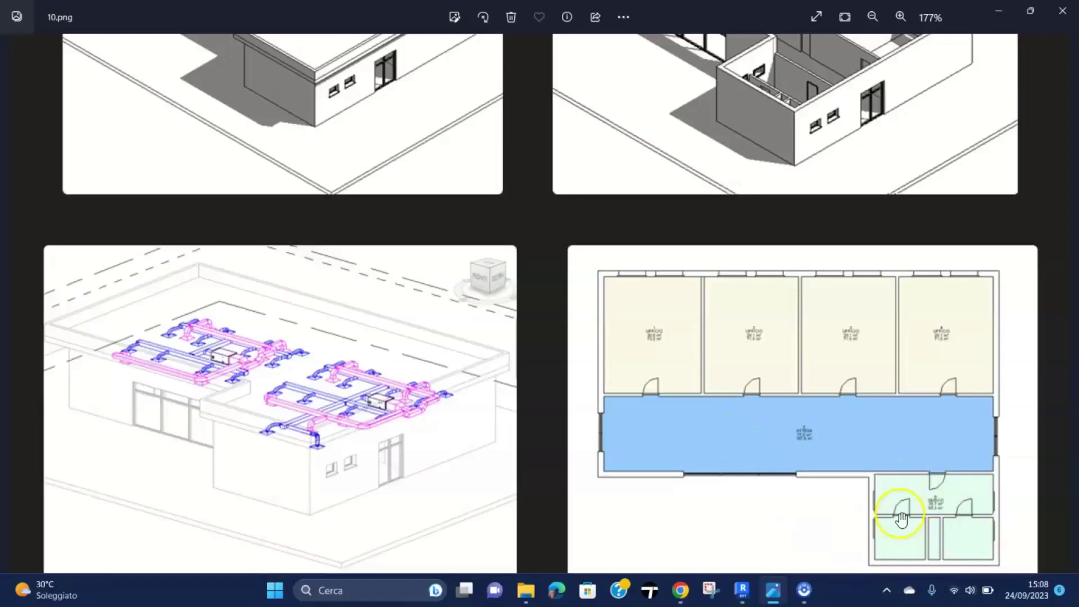
{"action": "scroll", "coordinate": [233, 406], "scroll_direction": "up", "scroll_amount": 3}
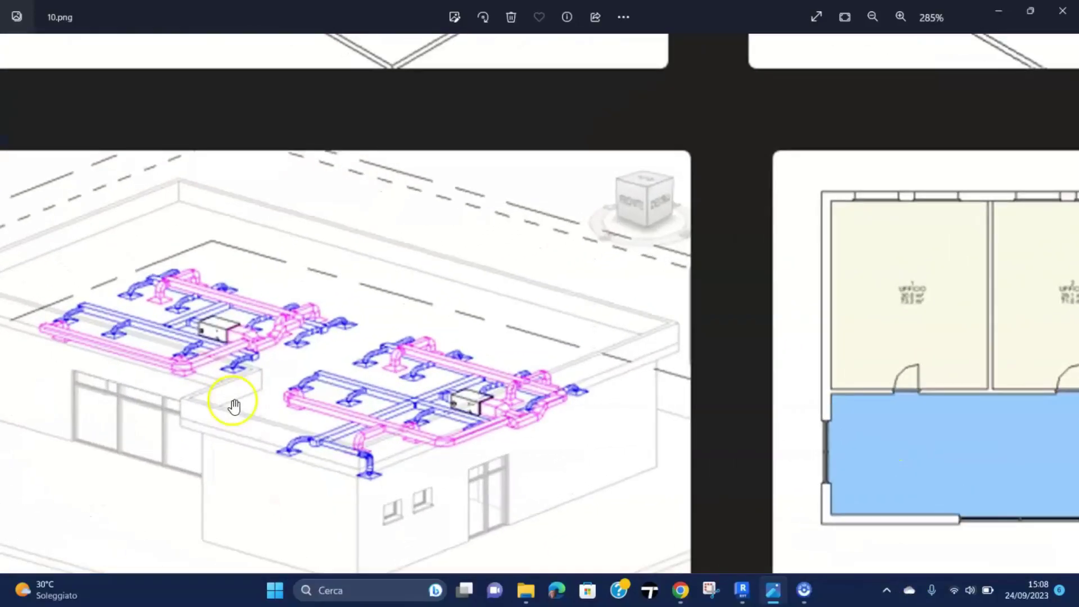
{"action": "scroll", "coordinate": [477, 371], "scroll_direction": "down", "scroll_amount": 1}
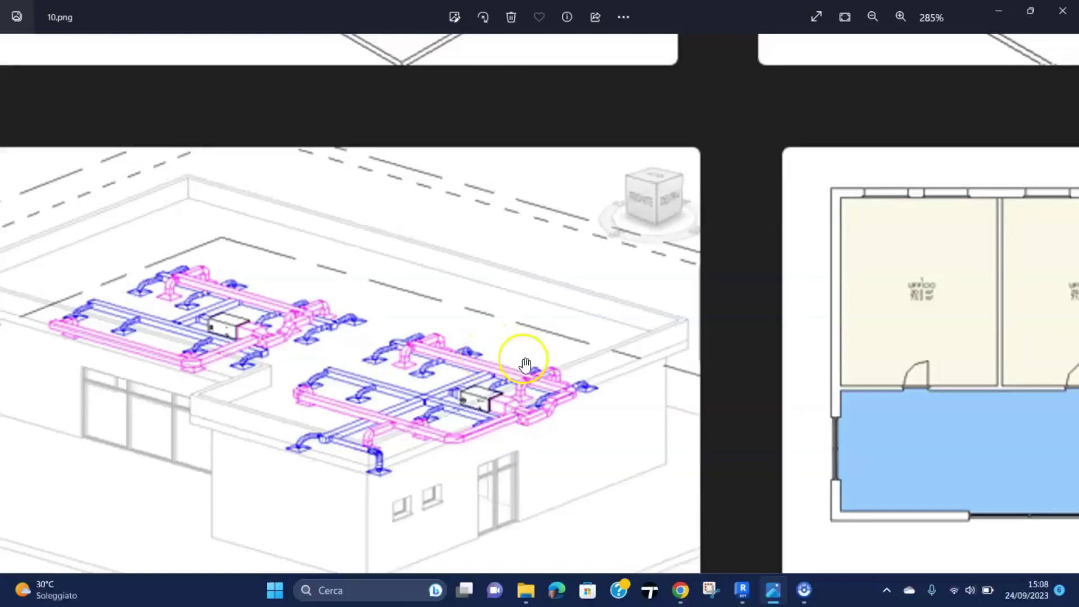
{"action": "scroll", "coordinate": [529, 371], "scroll_direction": "up", "scroll_amount": 1}
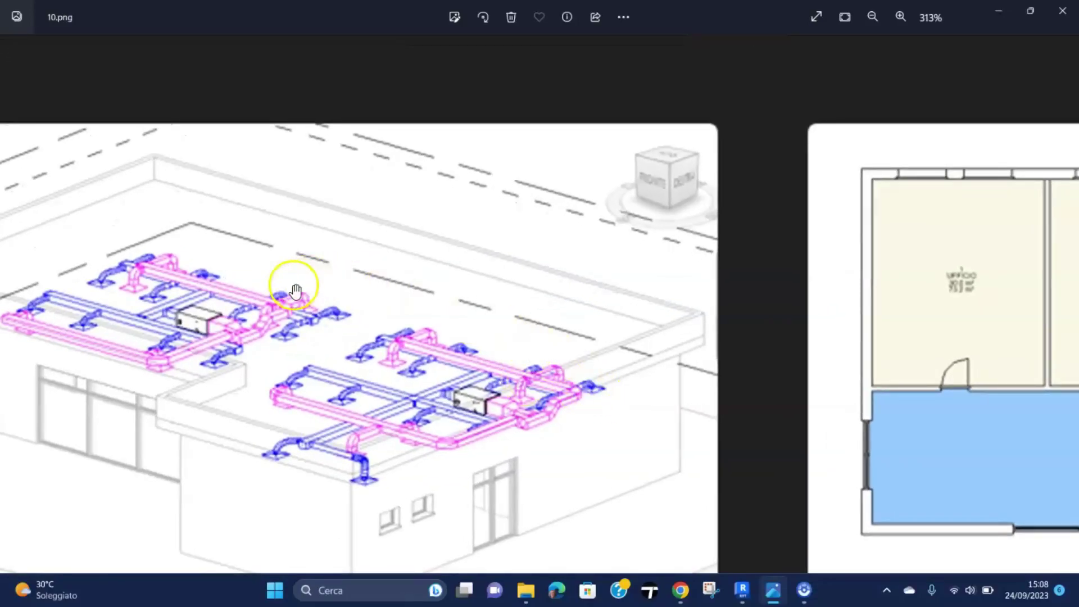
{"action": "scroll", "coordinate": [368, 316], "scroll_direction": "down", "scroll_amount": 4}
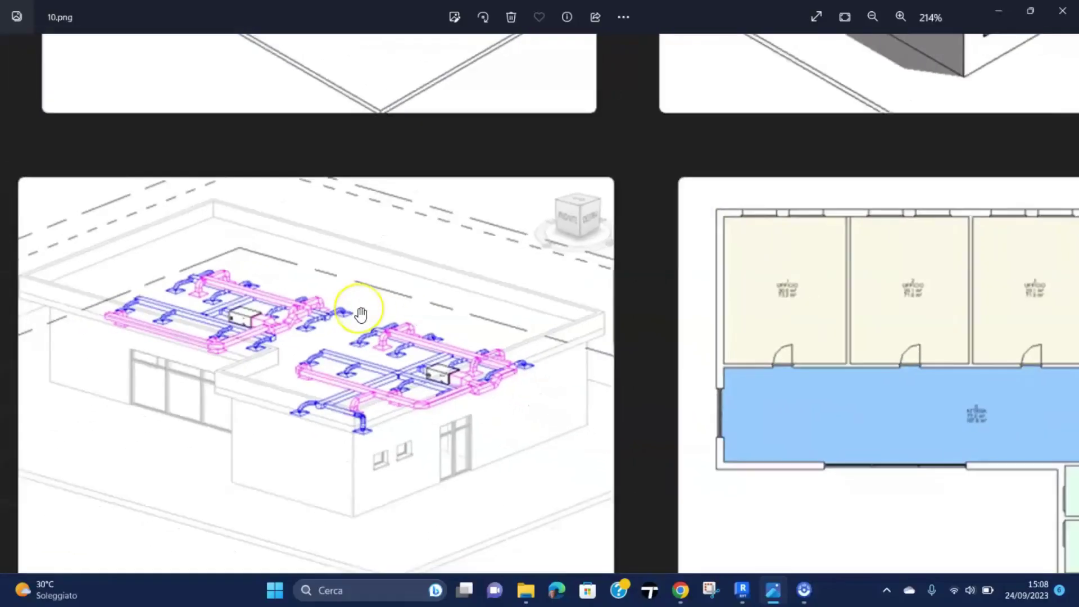
{"action": "scroll", "coordinate": [356, 303], "scroll_direction": "down", "scroll_amount": 1}
{"action": "scroll", "coordinate": [362, 308], "scroll_direction": "down", "scroll_amount": 3}
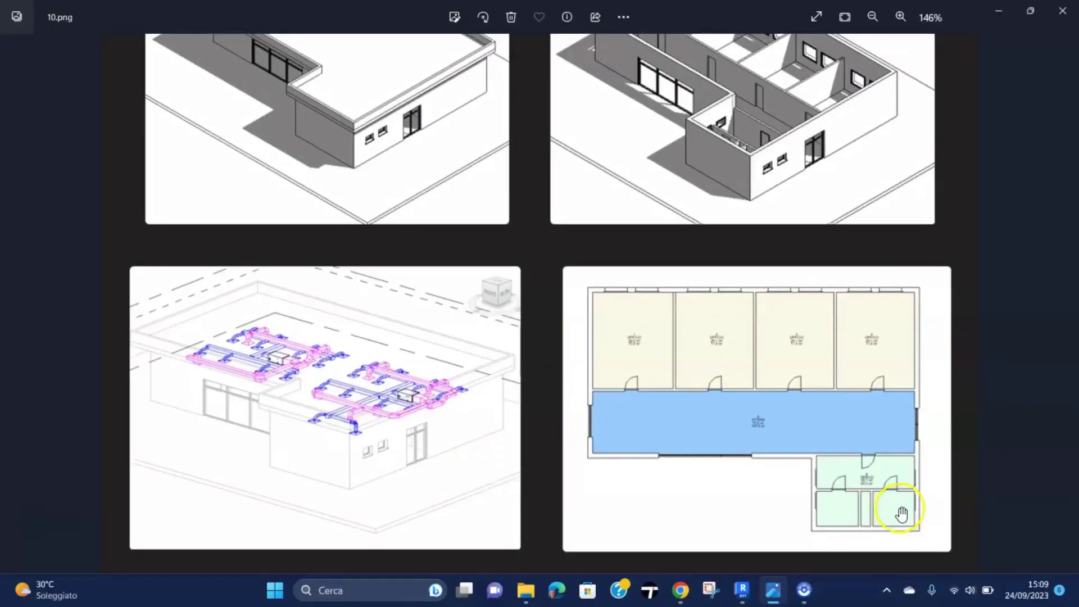
Enlarge the floor plan image, then zoom in on the fixtures in Revit's 3D - Idraulico view
{"action": "scroll", "coordinate": [900, 512], "scroll_direction": "up", "scroll_amount": 4}
{"action": "scroll", "coordinate": [904, 507], "scroll_direction": "up", "scroll_amount": 3}
{"action": "left_click_drag", "start_coordinate": [936, 508], "coordinate": [928, 484]}
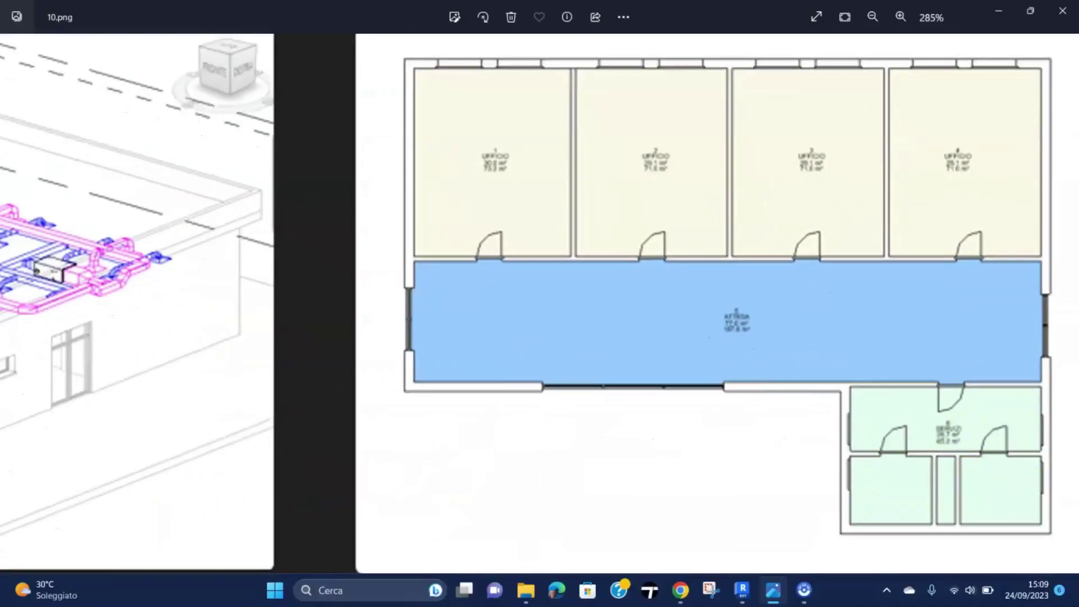
{"action": "key", "text": "alt+Tab"}
{"action": "scroll", "coordinate": [713, 471], "scroll_direction": "up", "scroll_amount": 3}
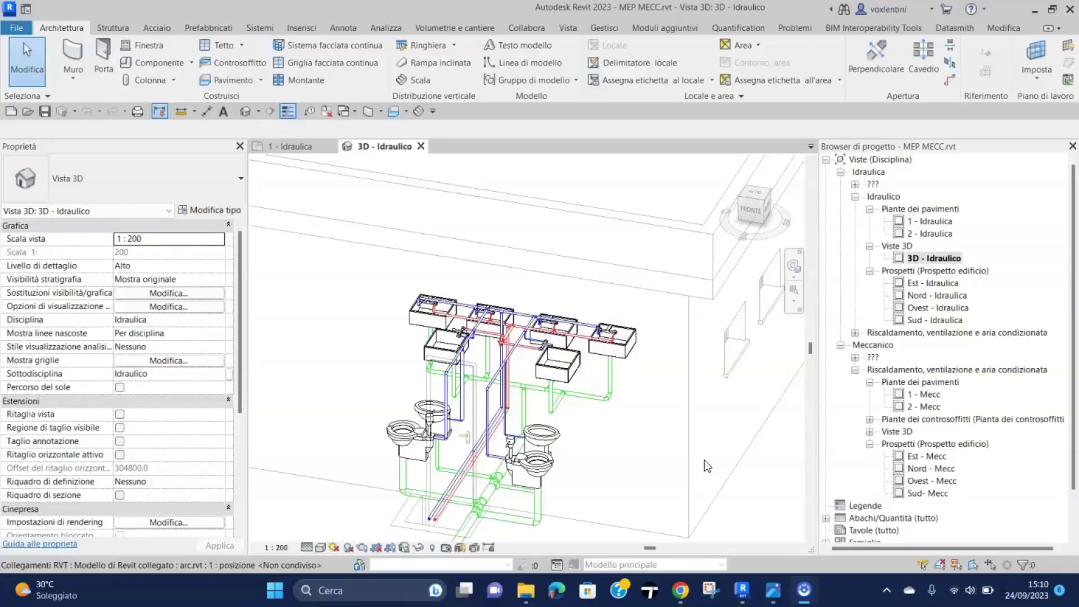
{"action": "left_click", "coordinate": [704, 451]}
{"action": "middle_click_drag", "start_coordinate": [645, 456], "coordinate": [653, 419], "text": "shift"}
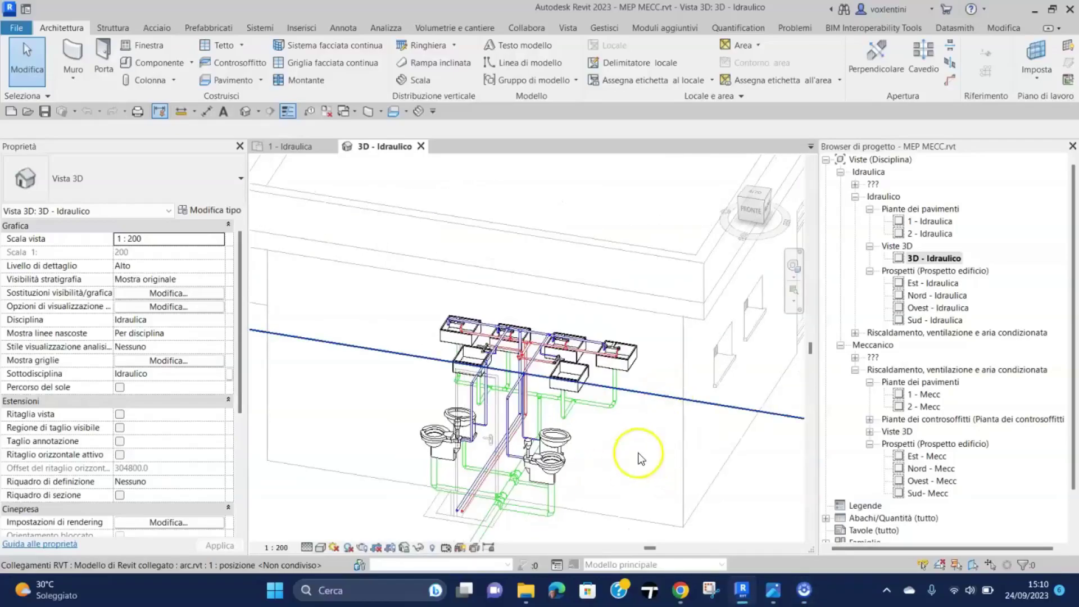
{"action": "left_click", "coordinate": [298, 147]}
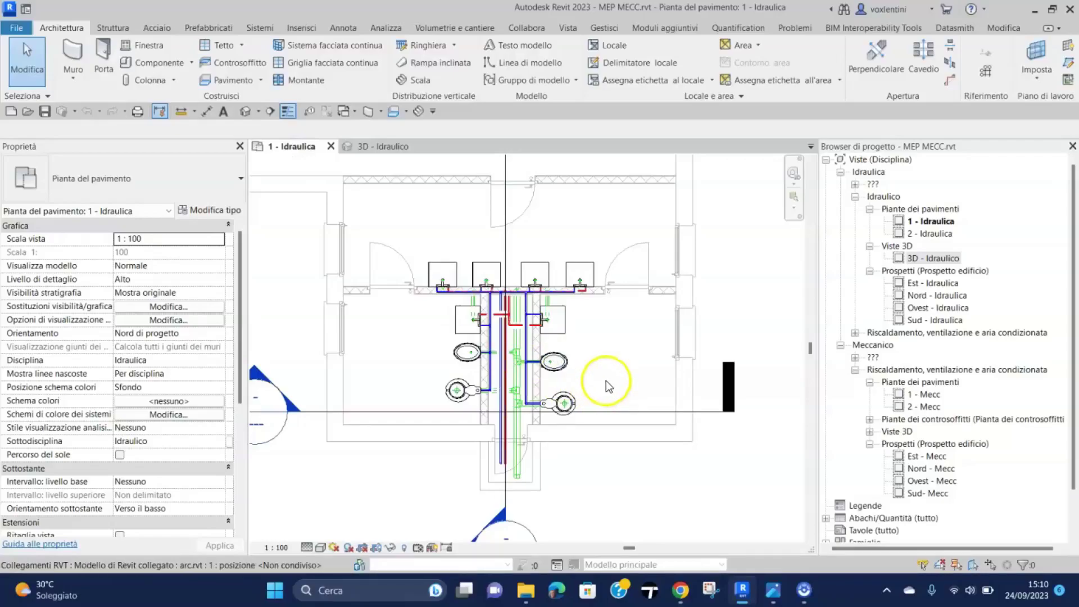
{"action": "scroll", "coordinate": [614, 358], "scroll_direction": "down", "scroll_amount": 2}
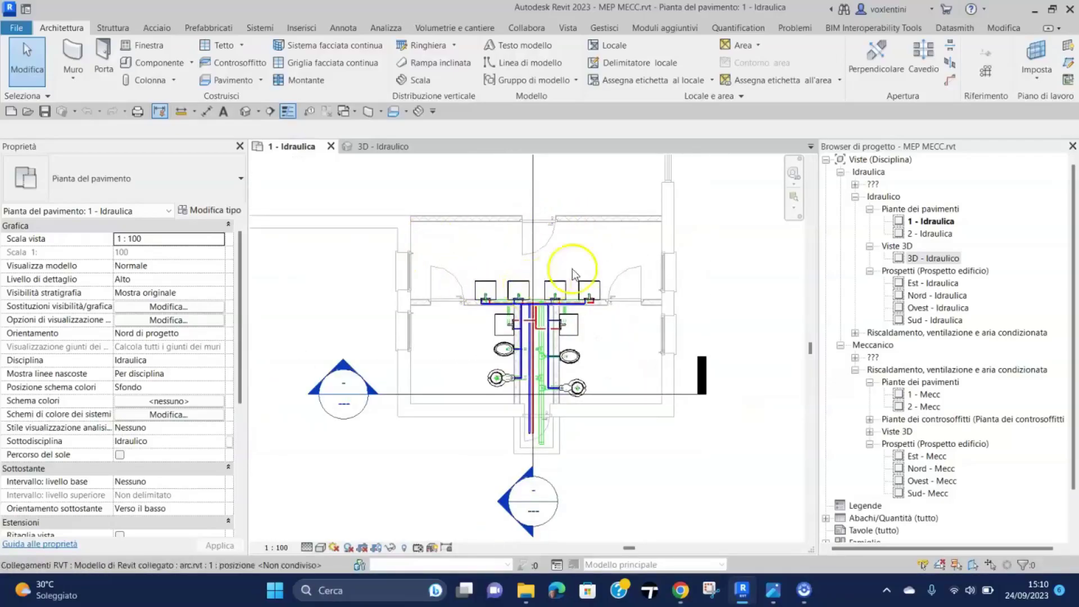
{"action": "left_click", "coordinate": [614, 281]}
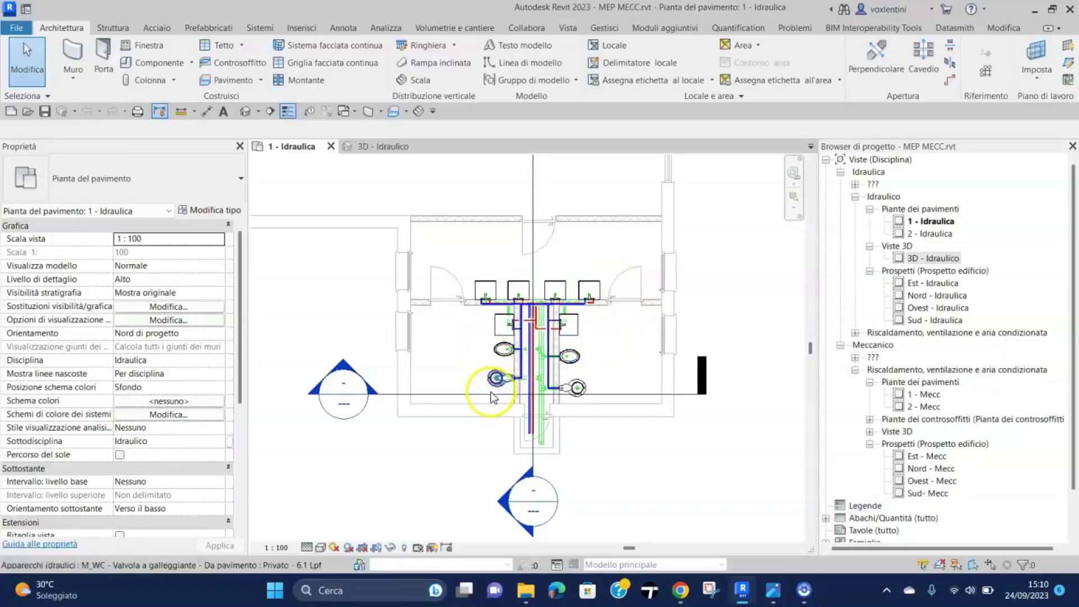
{"action": "scroll", "coordinate": [481, 360], "scroll_direction": "up", "scroll_amount": 3}
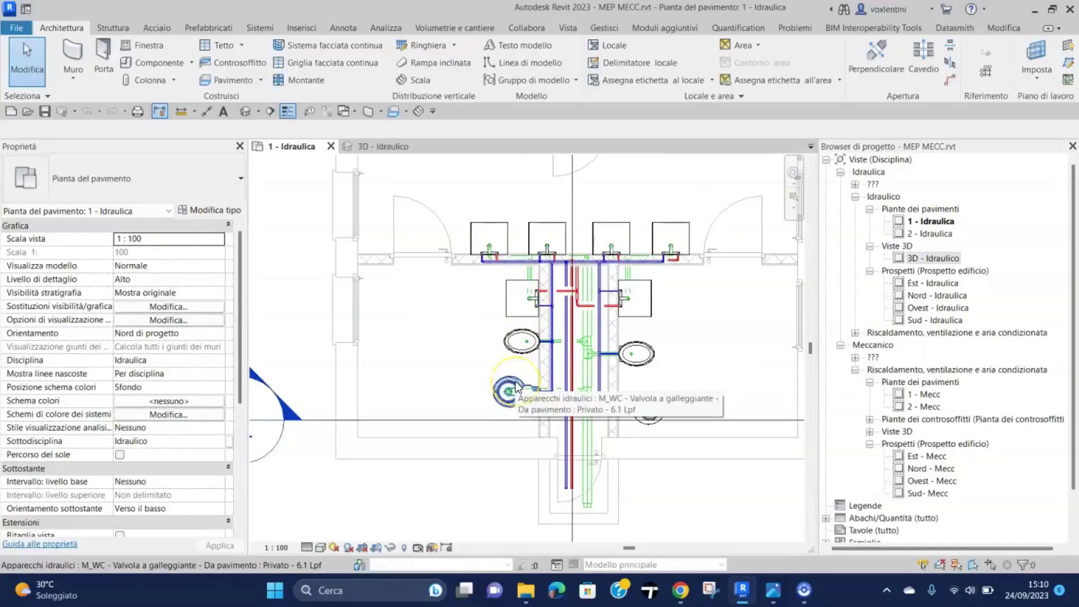
{"action": "scroll", "coordinate": [423, 325], "scroll_direction": "down", "scroll_amount": 1}
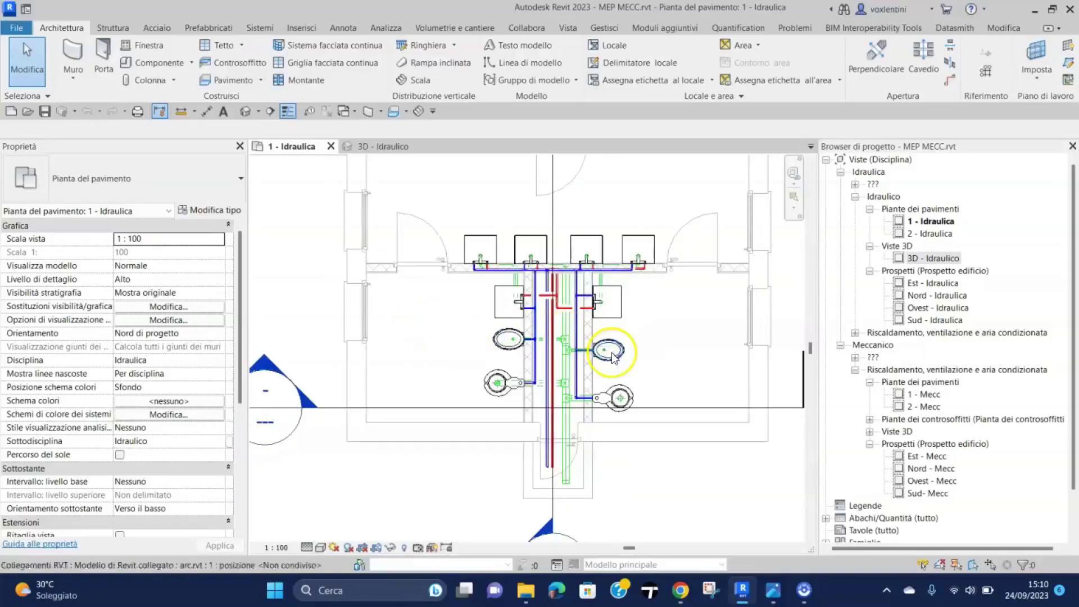
{"action": "scroll", "coordinate": [667, 377], "scroll_direction": "up", "scroll_amount": 2}
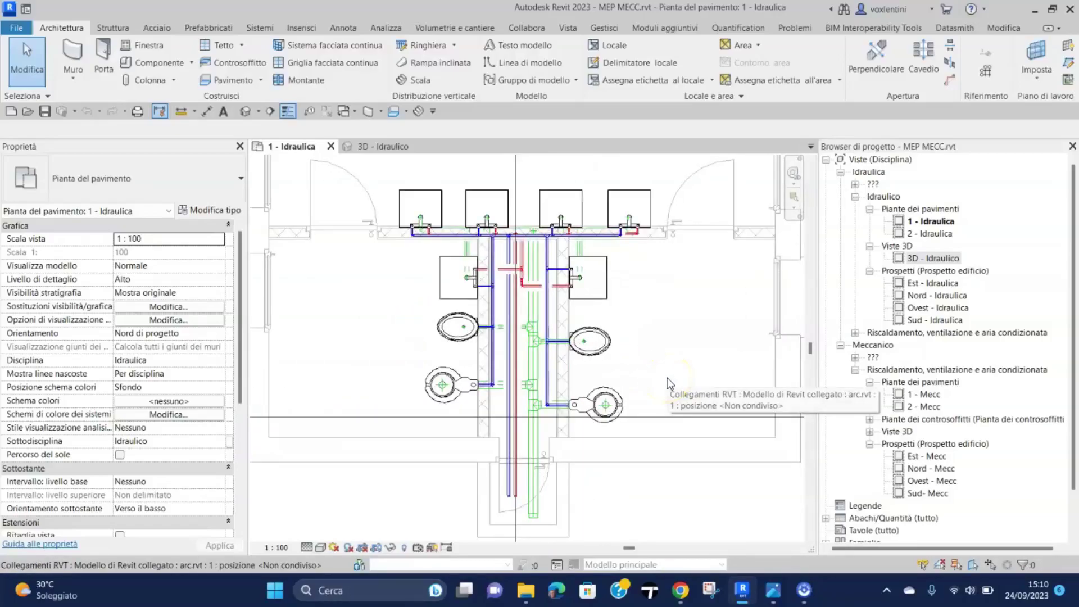
{"action": "left_click", "coordinate": [520, 144]}
{"action": "left_click", "coordinate": [394, 147]}
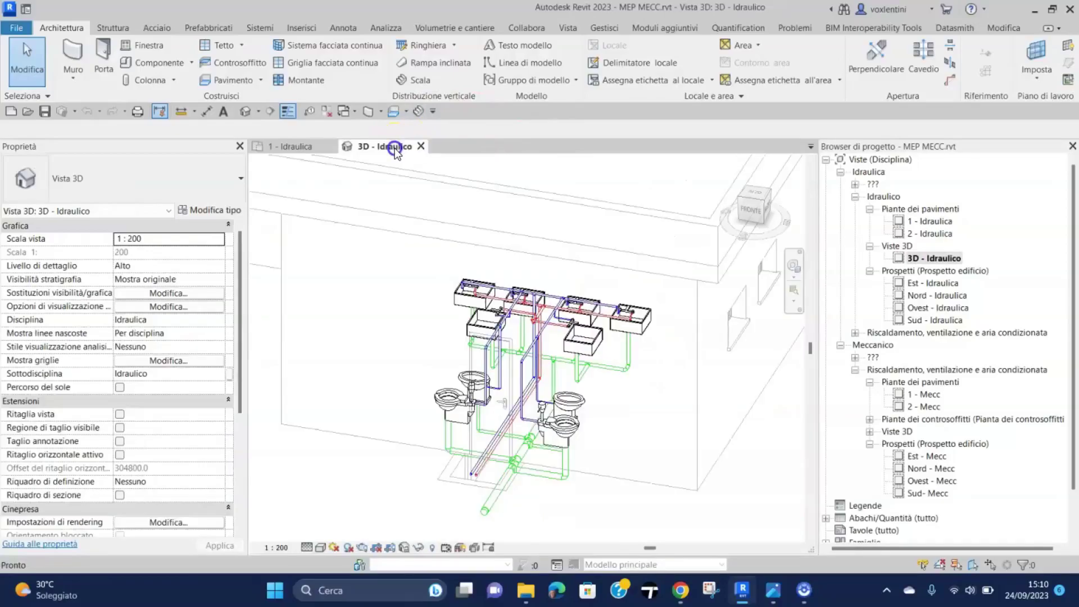
{"action": "scroll", "coordinate": [508, 455], "scroll_direction": "up", "scroll_amount": 5}
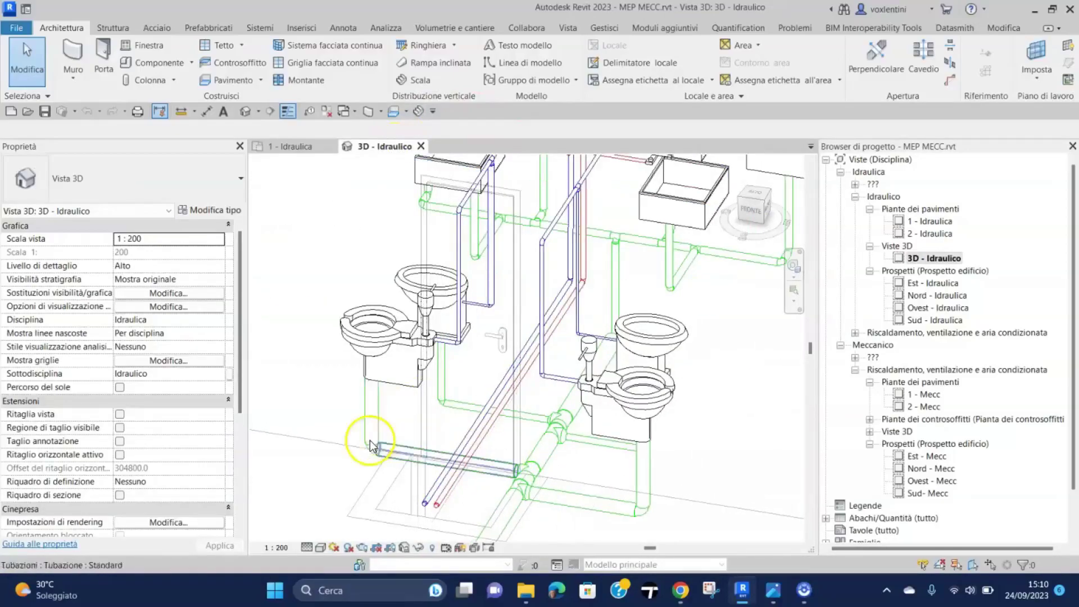
{"action": "middle_click_drag", "start_coordinate": [309, 398], "coordinate": [298, 376]}
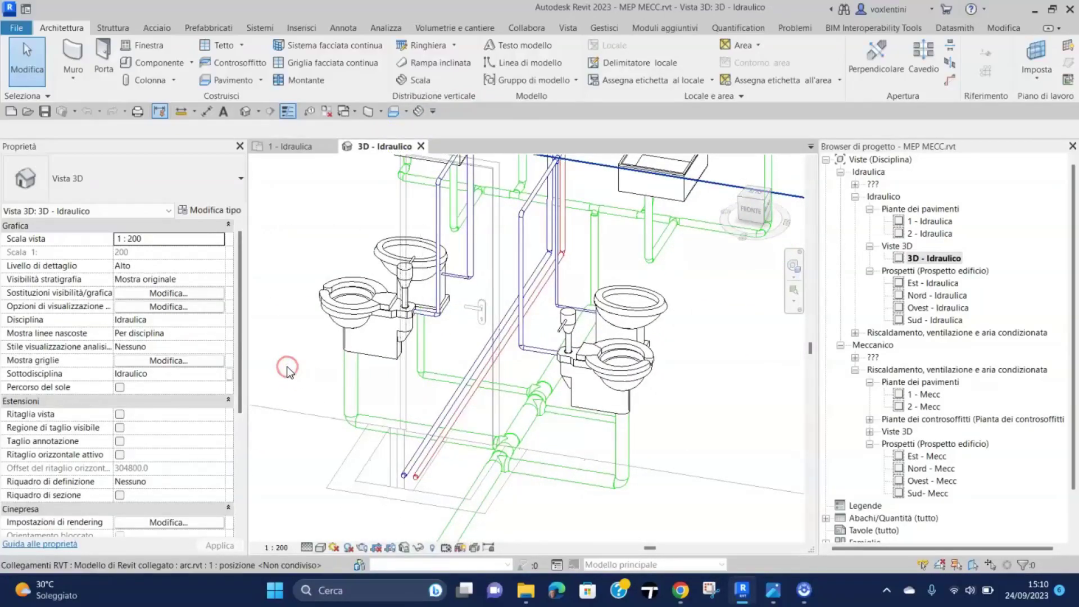
{"action": "scroll", "coordinate": [362, 440], "scroll_direction": "down", "scroll_amount": 2}
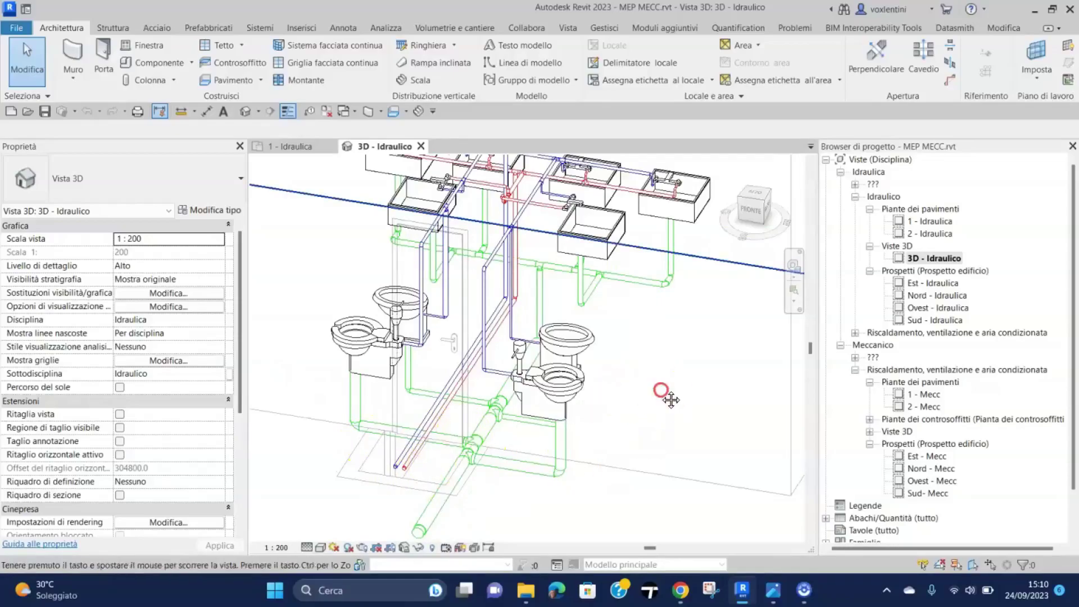
{"action": "middle_click_drag", "start_coordinate": [659, 391], "coordinate": [685, 456]}
{"action": "scroll", "coordinate": [711, 392], "scroll_direction": "up", "scroll_amount": 2}
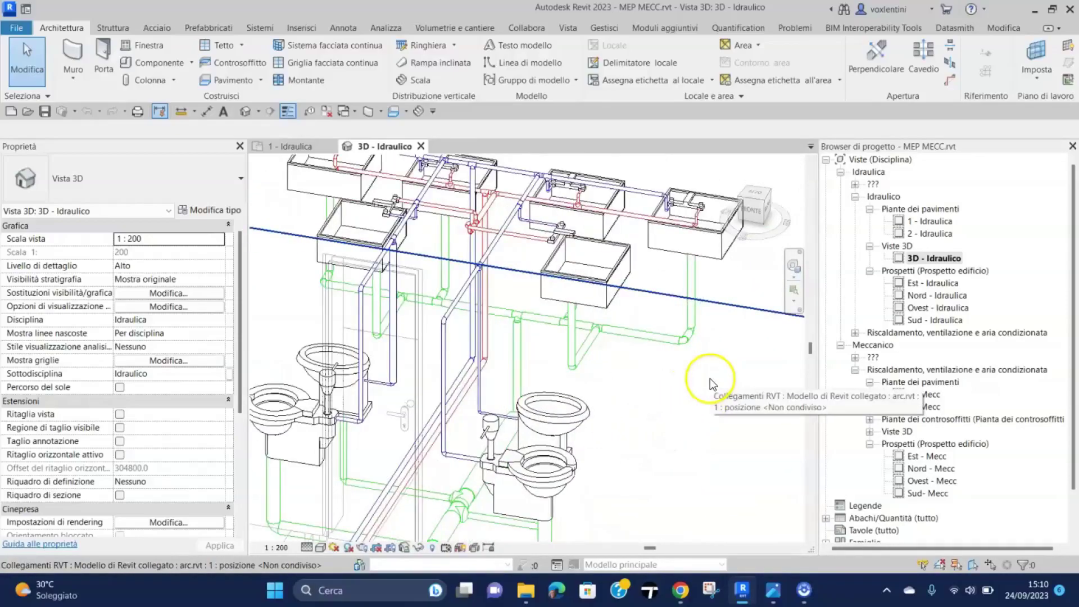
{"action": "middle_click_drag", "start_coordinate": [702, 457], "coordinate": [712, 465]}
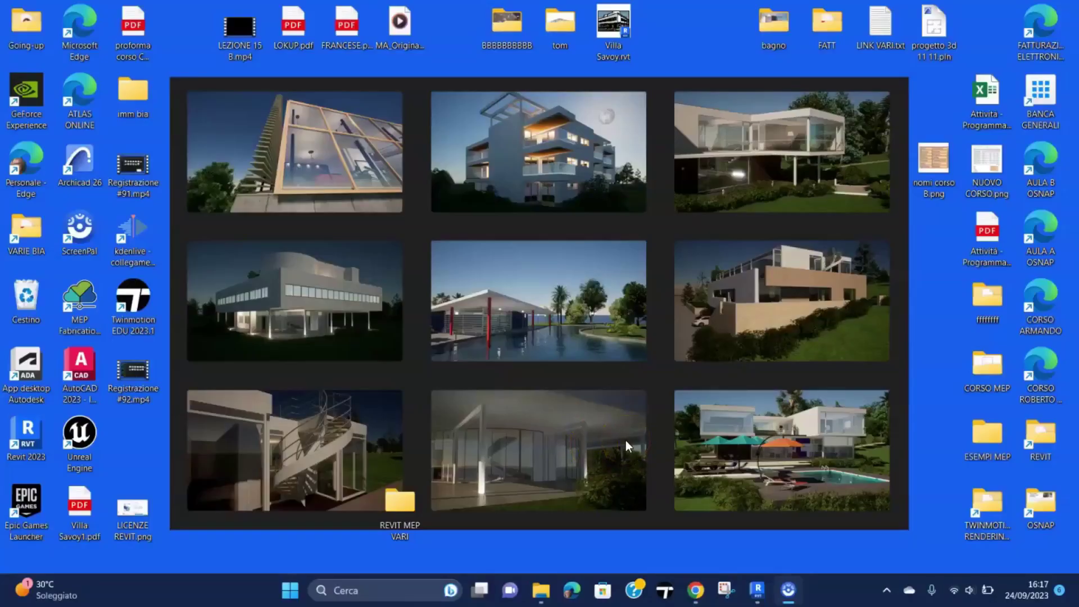
Close BAGNO ARC's (3D) and 0 - Piano Terra views and save BAGNO ARC.rvt
{"action": "left_click", "coordinate": [759, 590]}
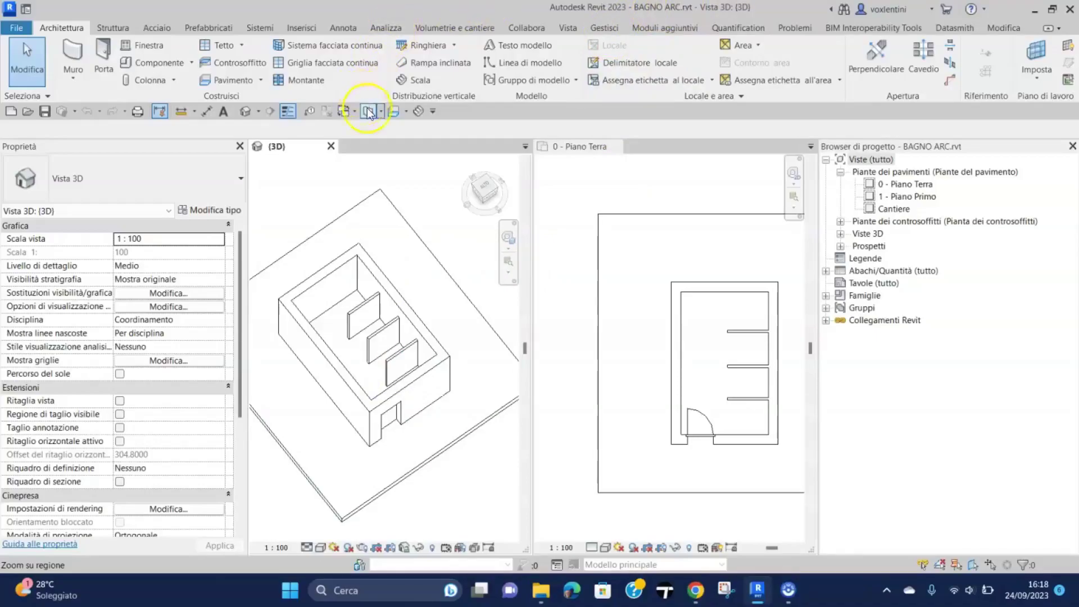
{"action": "left_click", "coordinate": [332, 146]}
{"action": "left_click", "coordinate": [336, 147]}
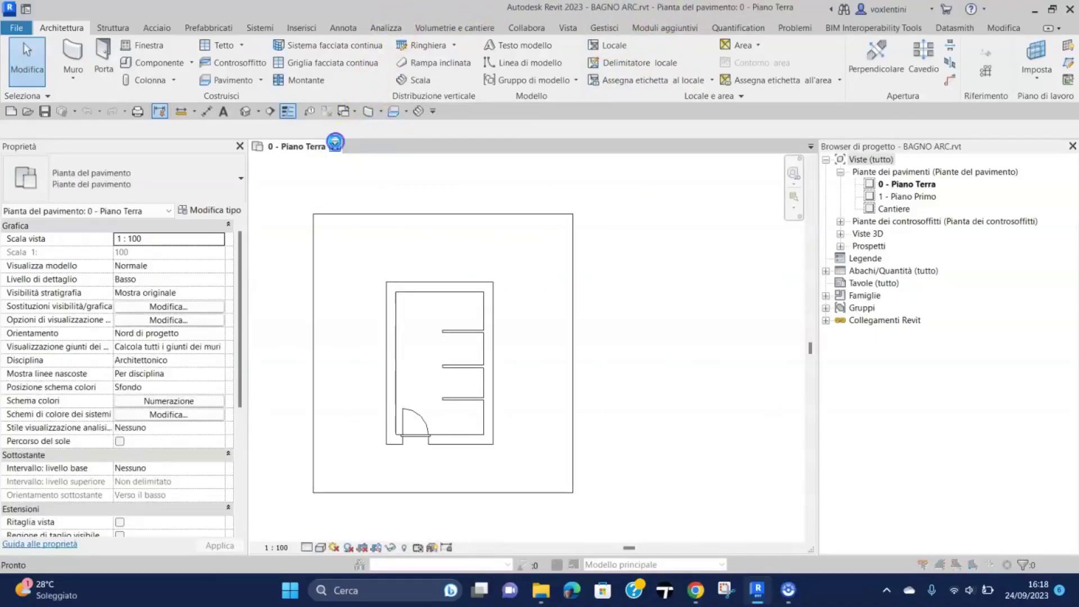
{"action": "left_click", "coordinate": [529, 305]}
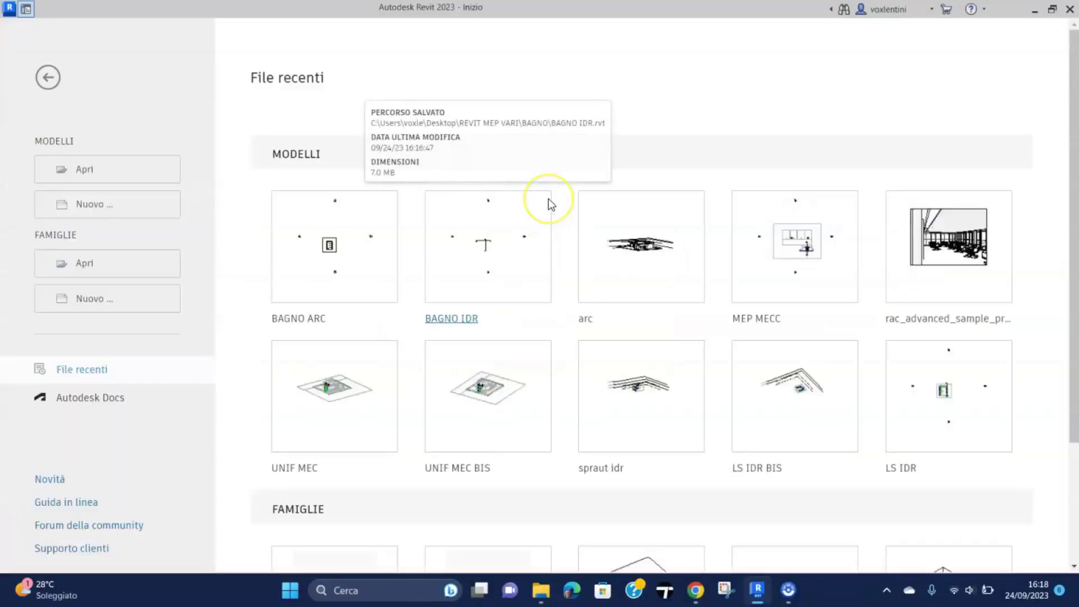
{"action": "left_click", "coordinate": [491, 253]}
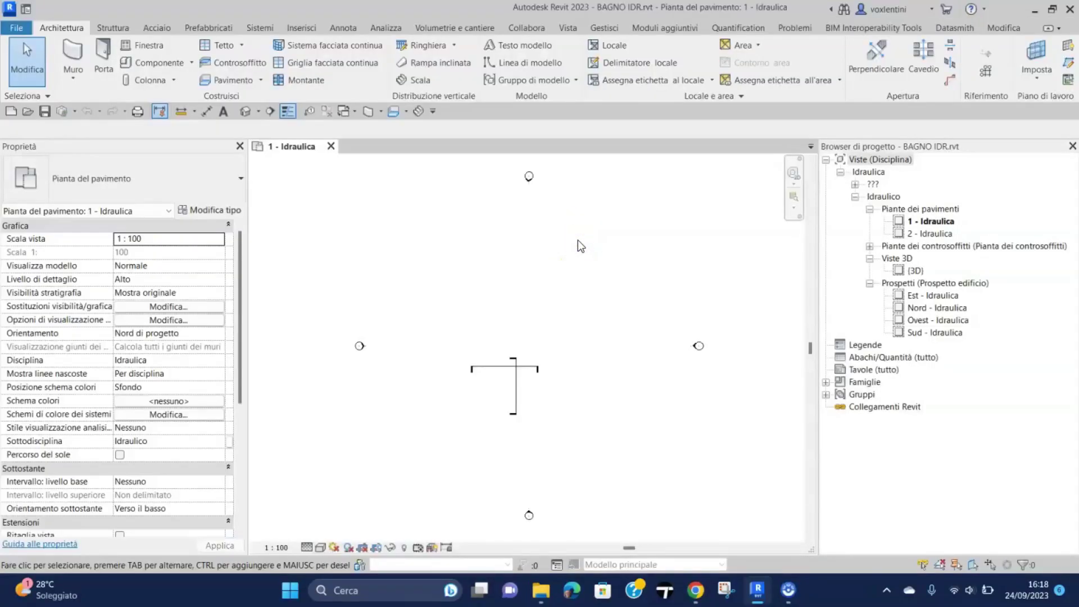
{"action": "scroll", "coordinate": [517, 422], "scroll_direction": "up", "scroll_amount": 5}
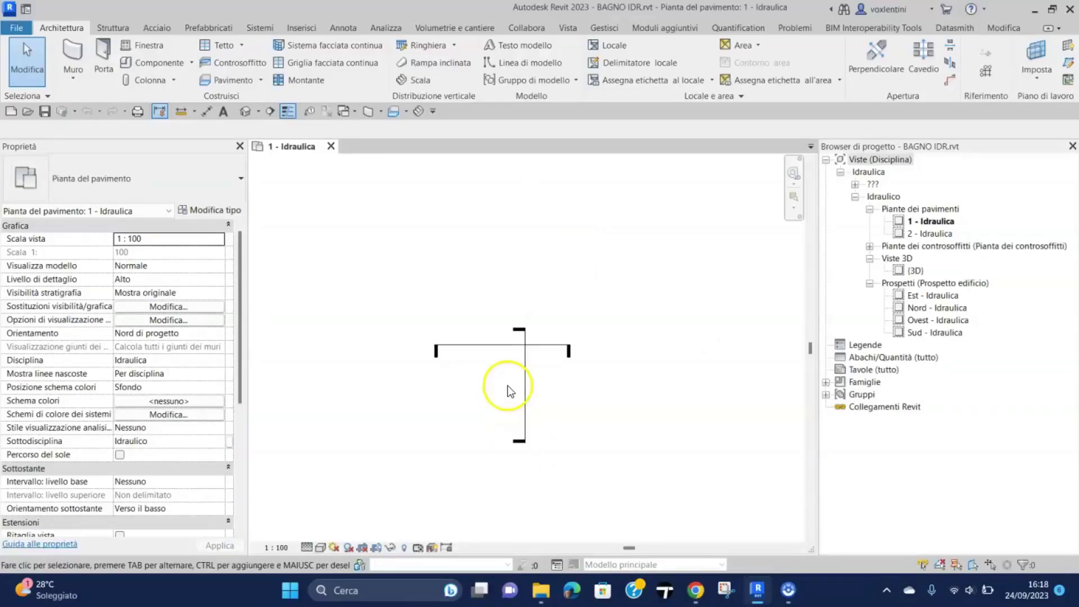
{"action": "scroll", "coordinate": [551, 405], "scroll_direction": "up", "scroll_amount": 2}
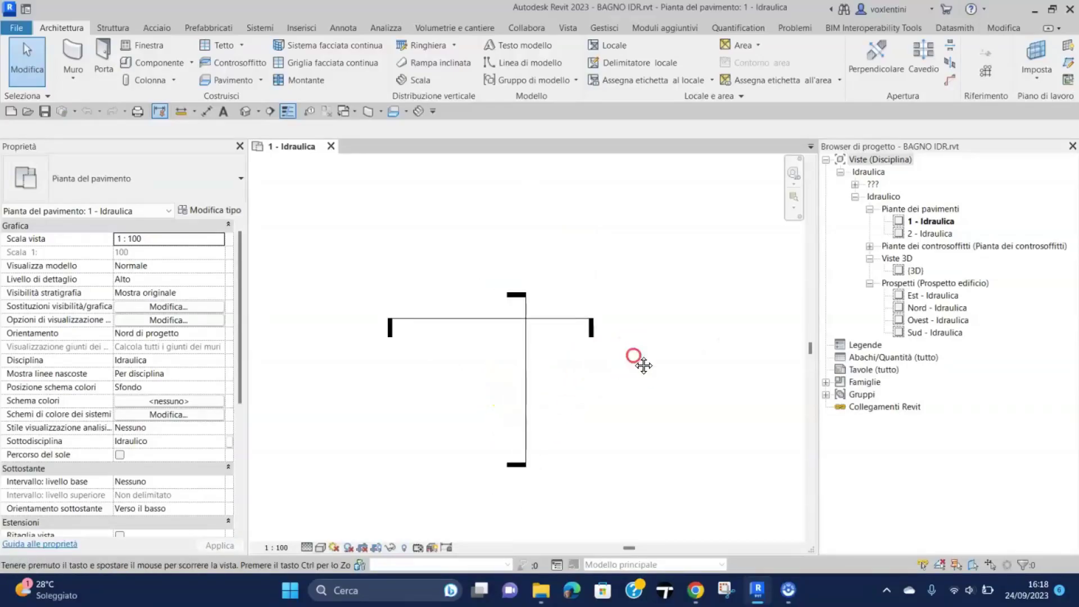
{"action": "middle_click_drag", "start_coordinate": [638, 361], "coordinate": [667, 332]}
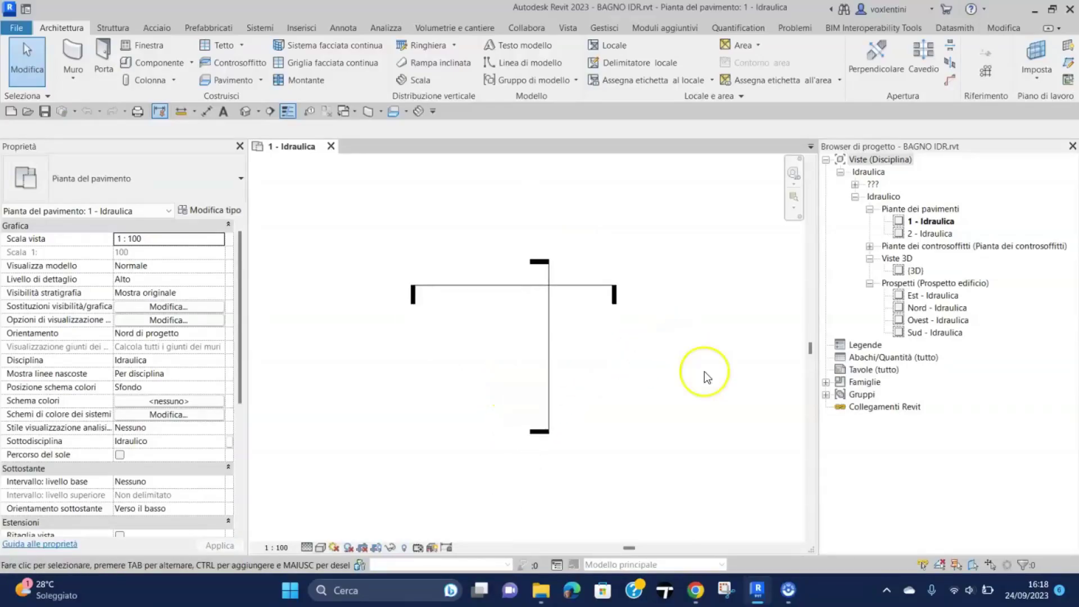
Link BAGNO ARC.rvt through Collegamenti Revit > Nuovo collegamento and recentre the 1 - Idraulica plan
{"action": "right_click", "coordinate": [884, 407]}
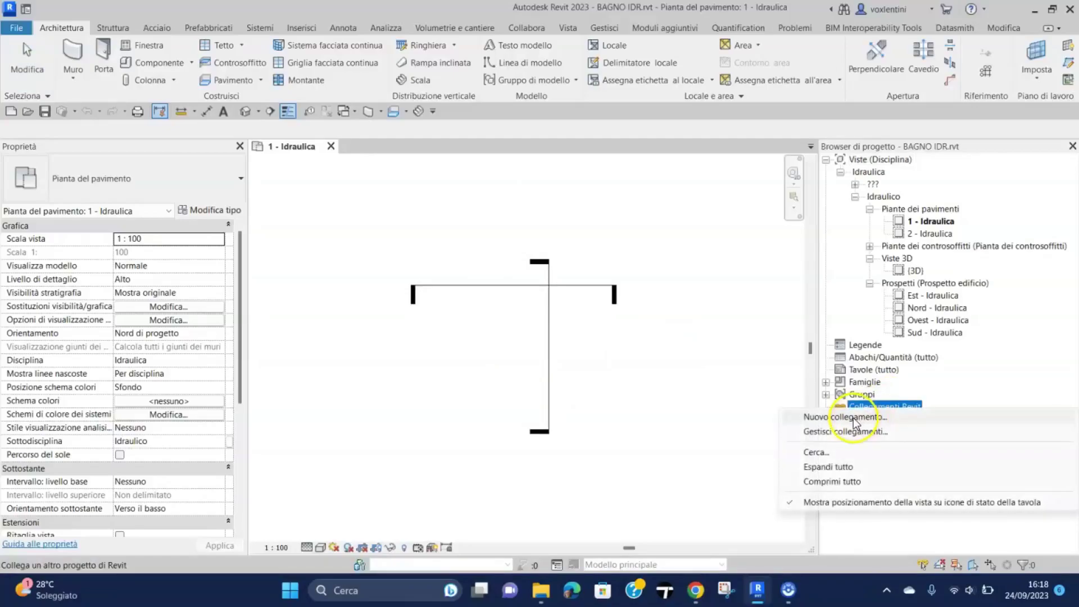
{"action": "left_click", "coordinate": [853, 418]}
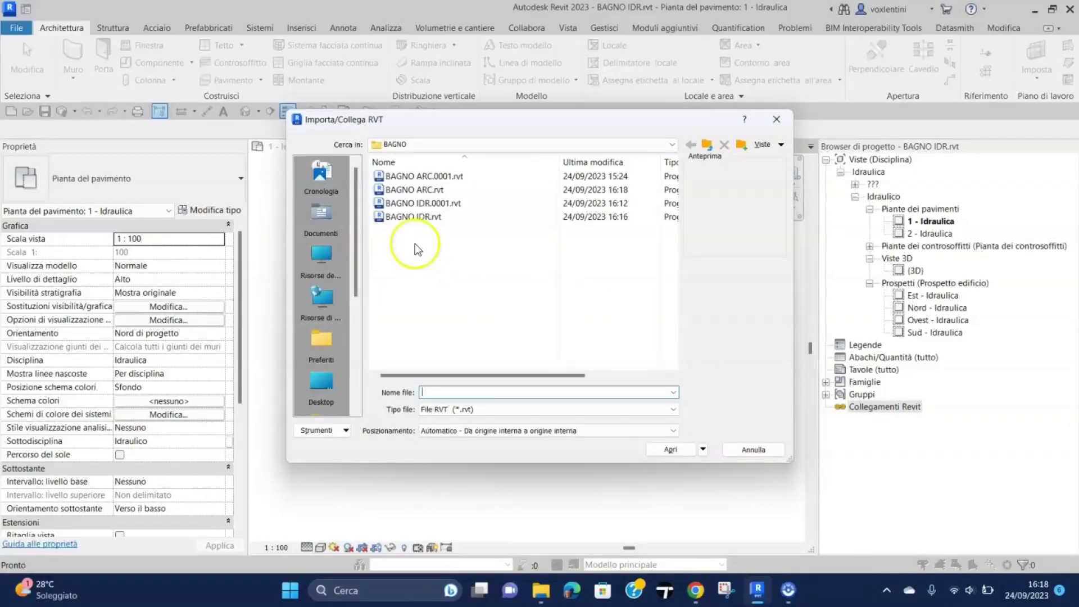
{"action": "double_click", "coordinate": [418, 190]}
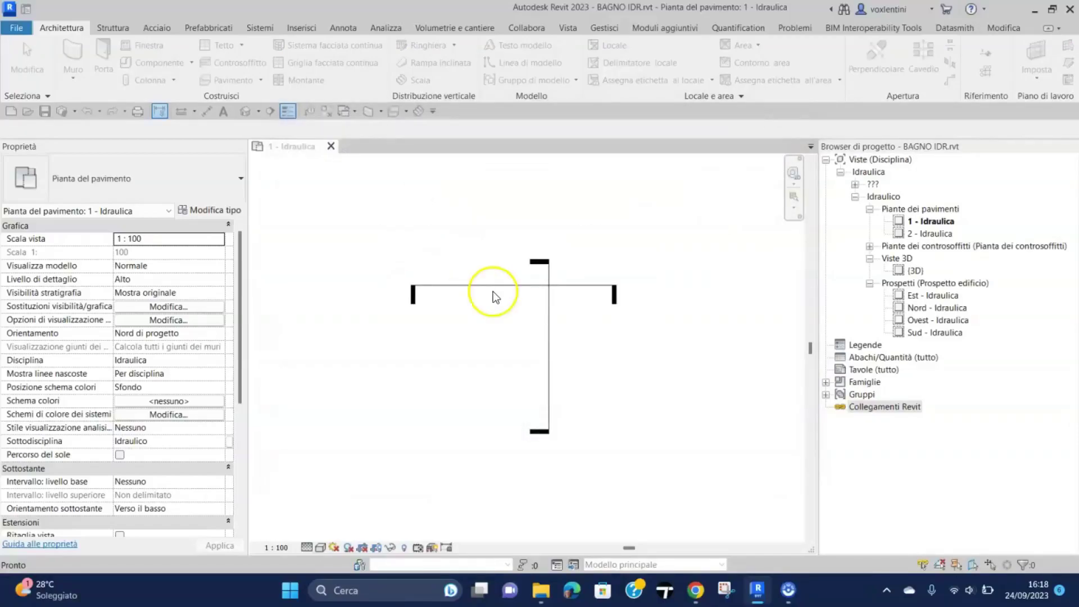
{"action": "scroll", "coordinate": [497, 337], "scroll_direction": "up", "scroll_amount": 2}
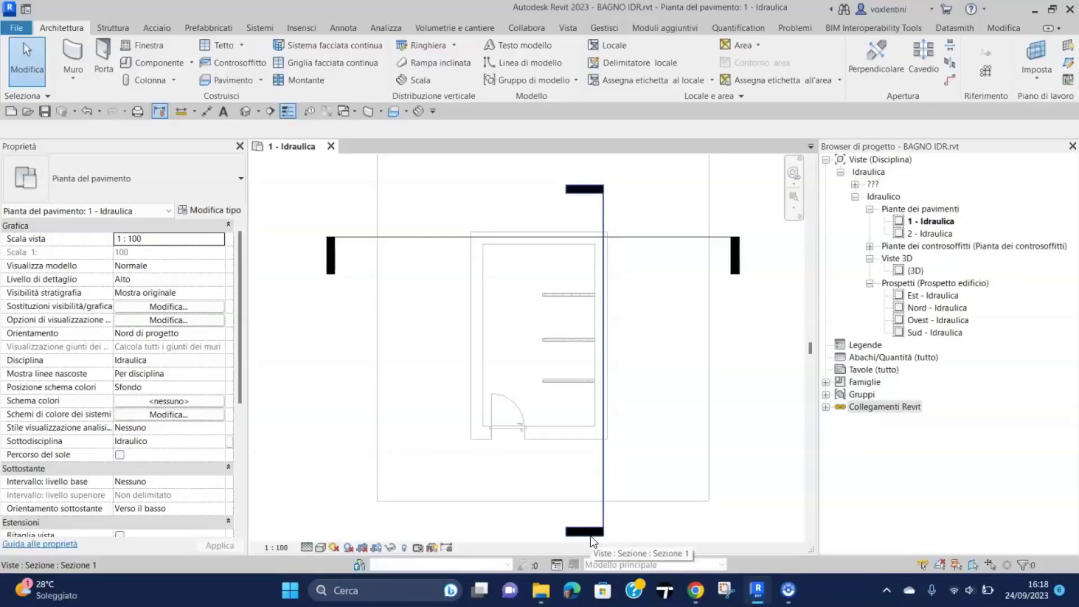
{"action": "left_click", "coordinate": [665, 427]}
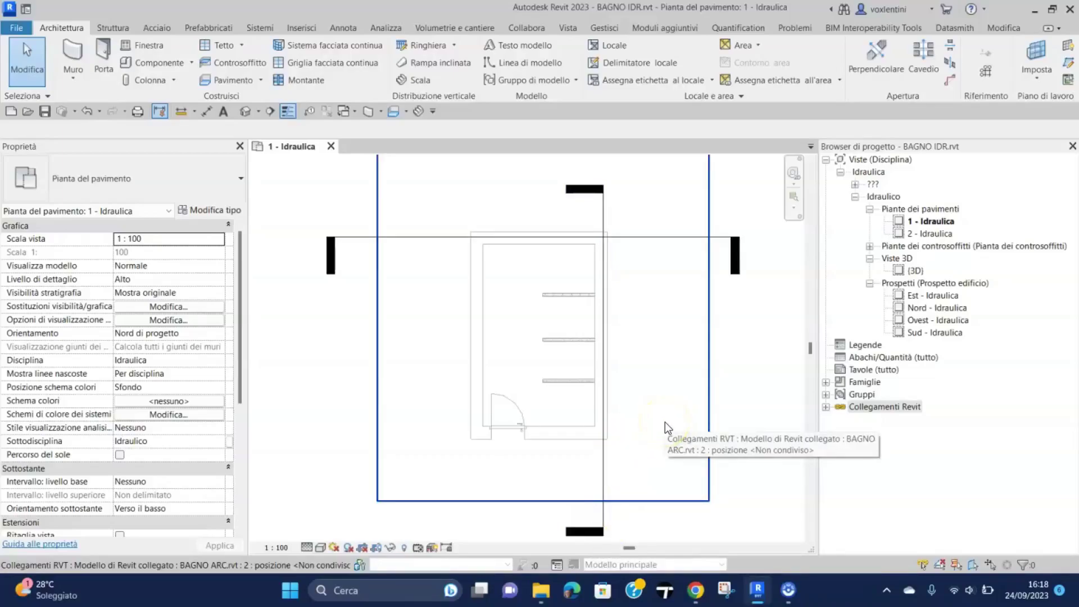
{"action": "left_click", "coordinate": [665, 410]}
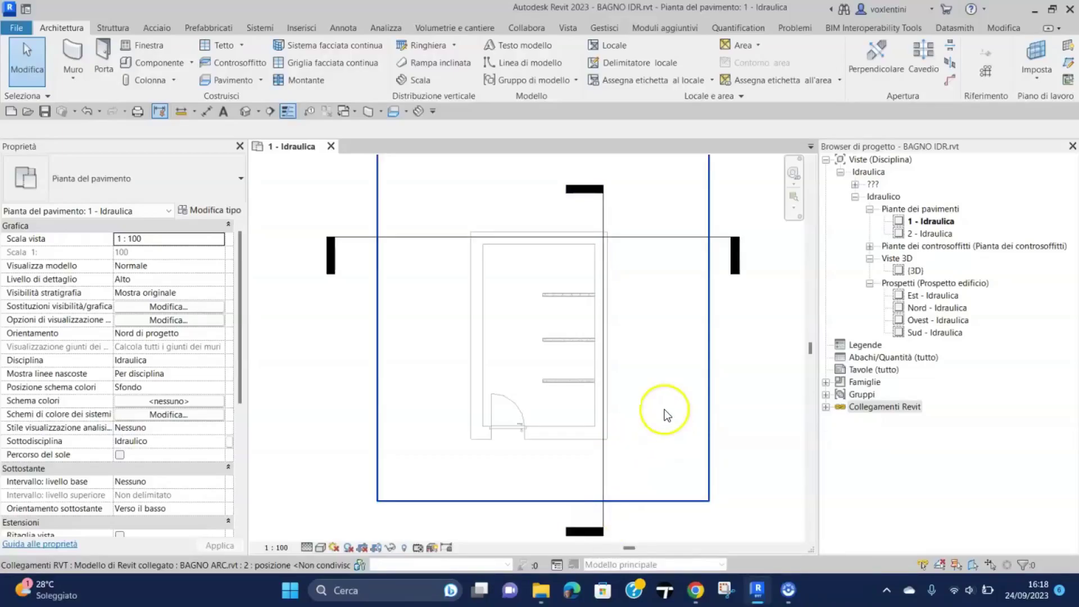
{"action": "scroll", "coordinate": [665, 414], "scroll_direction": "up", "scroll_amount": 2}
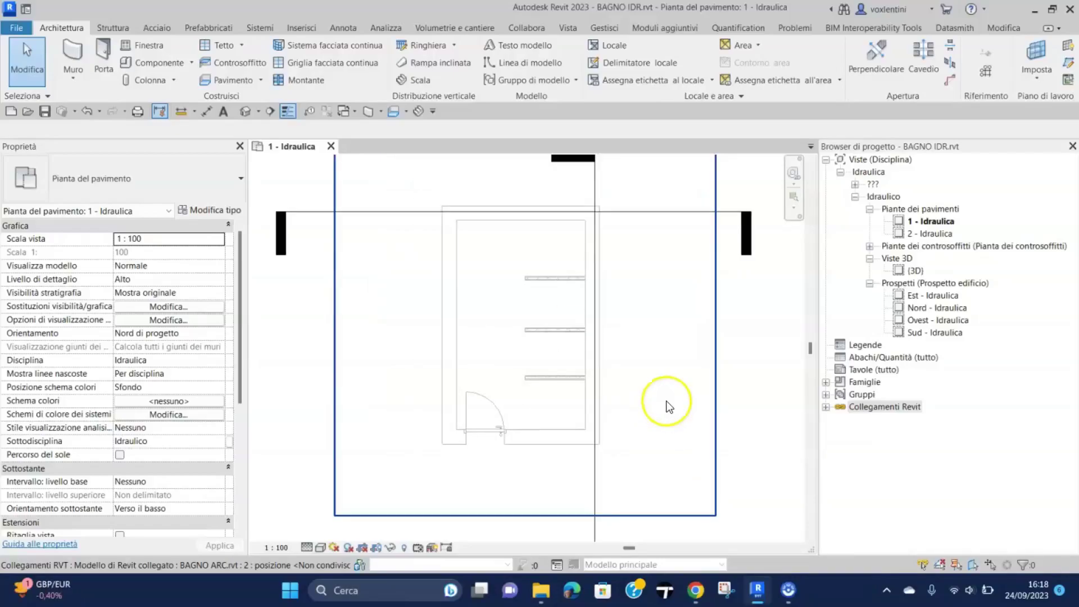
{"action": "middle_click_drag", "start_coordinate": [683, 411], "coordinate": [691, 414]}
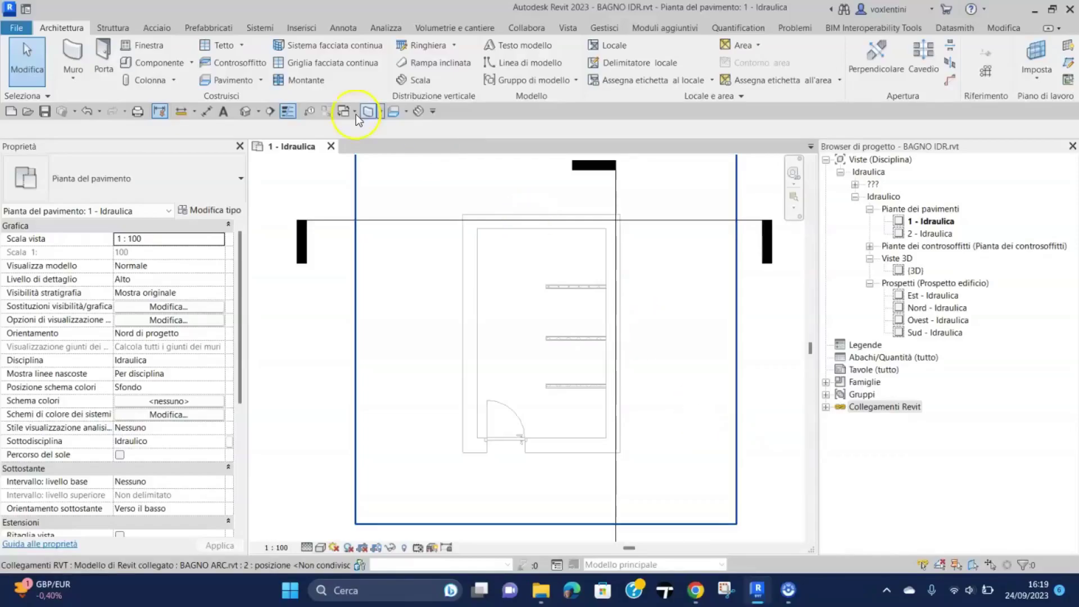
Place three M_WC - Serbatoio con galleggiante toilets along the stall wall
{"action": "left_click", "coordinate": [260, 27]}
{"action": "left_click", "coordinate": [632, 95]}
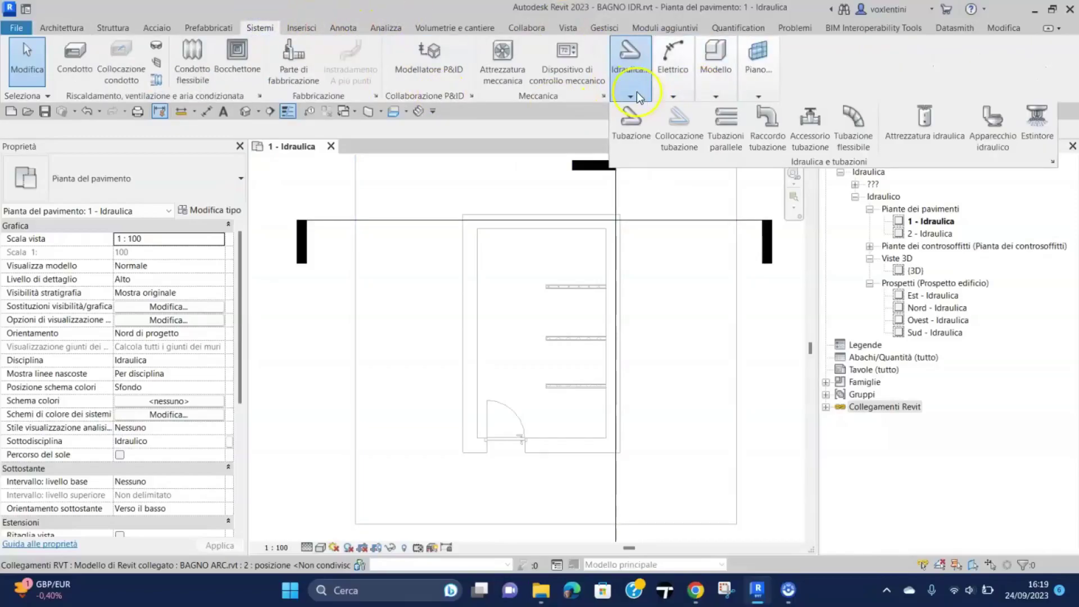
{"action": "left_click", "coordinate": [995, 123]}
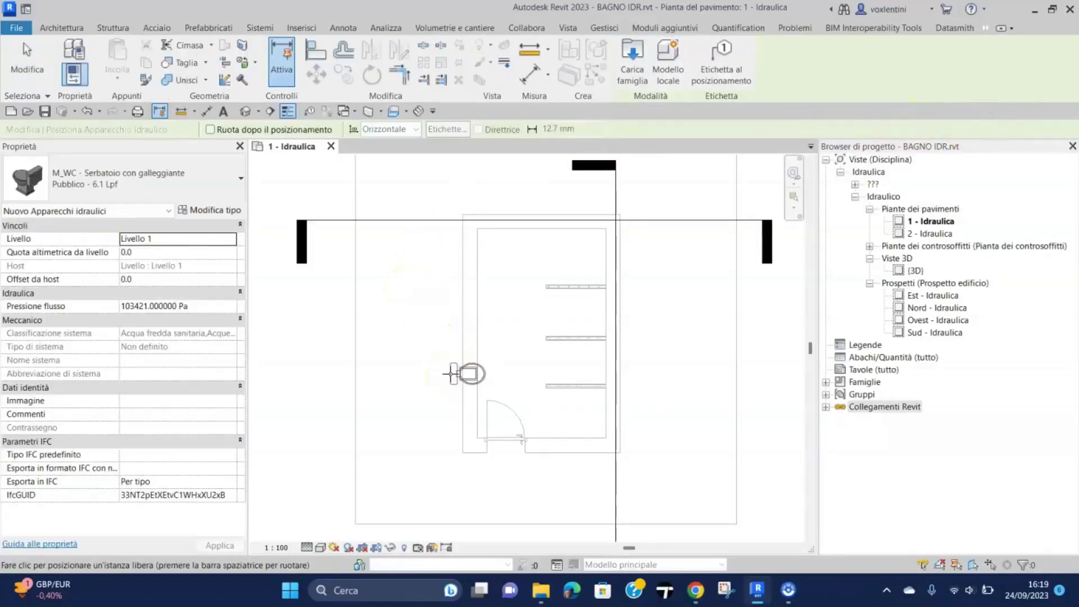
{"action": "left_click", "coordinate": [477, 355]}
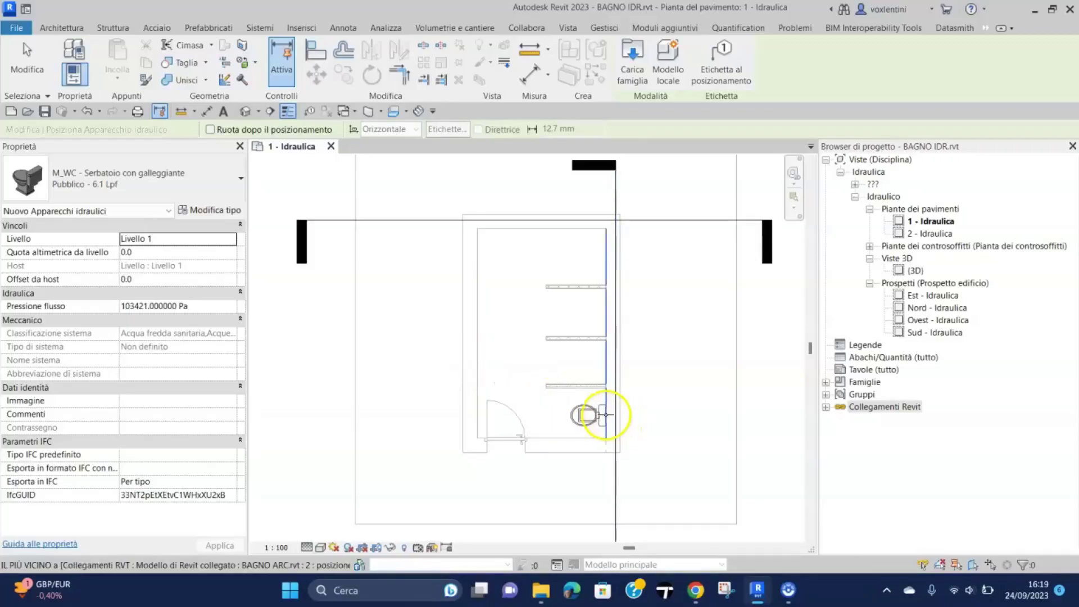
{"action": "left_click", "coordinate": [603, 415]}
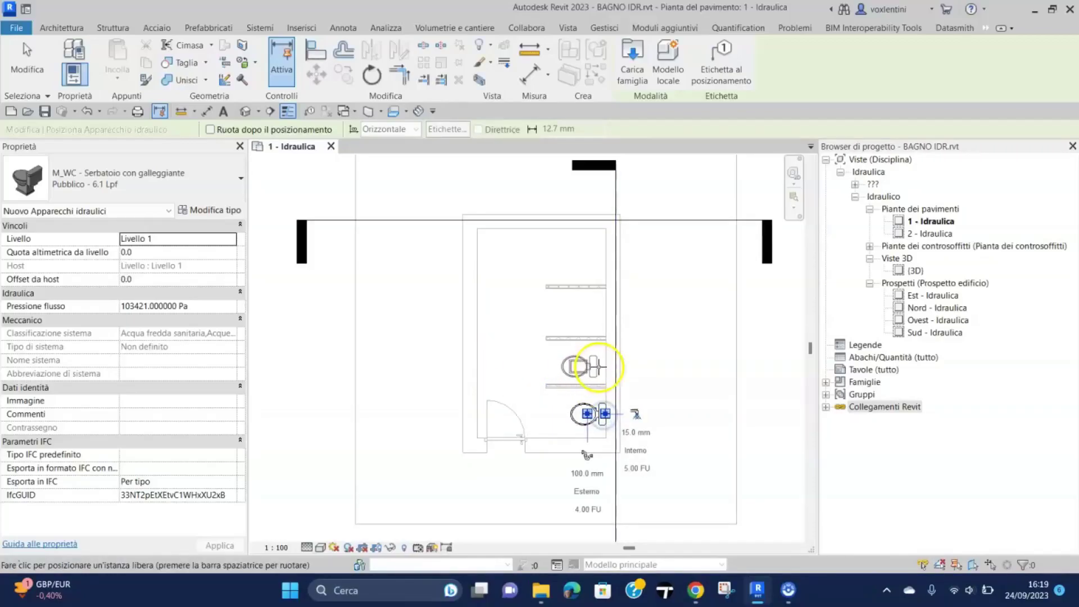
{"action": "left_click", "coordinate": [603, 312]}
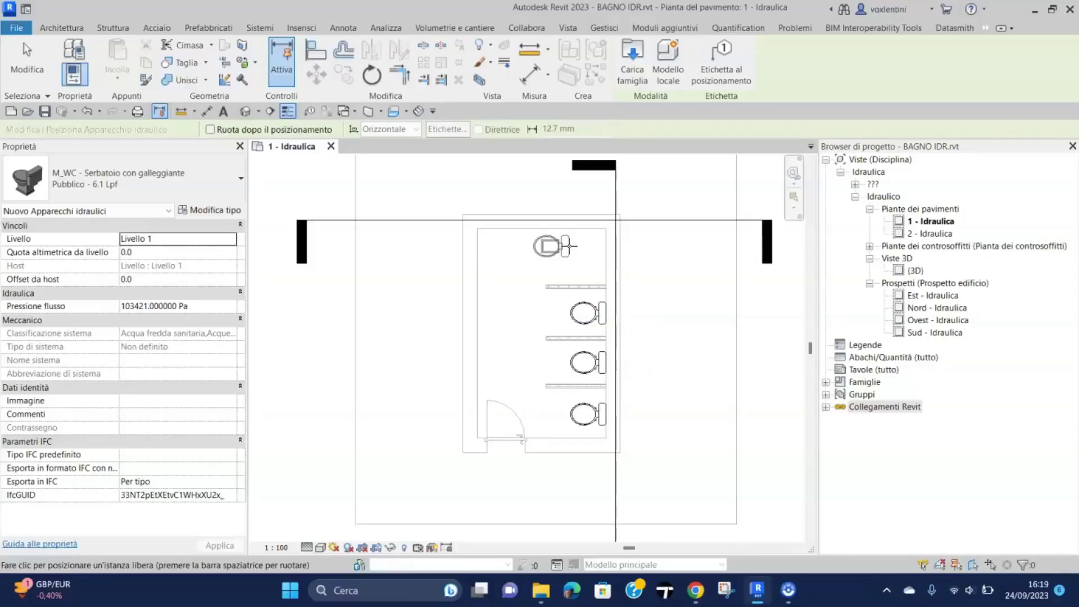
{"action": "key", "text": "Escape"}
{"action": "key", "text": "Escape"}
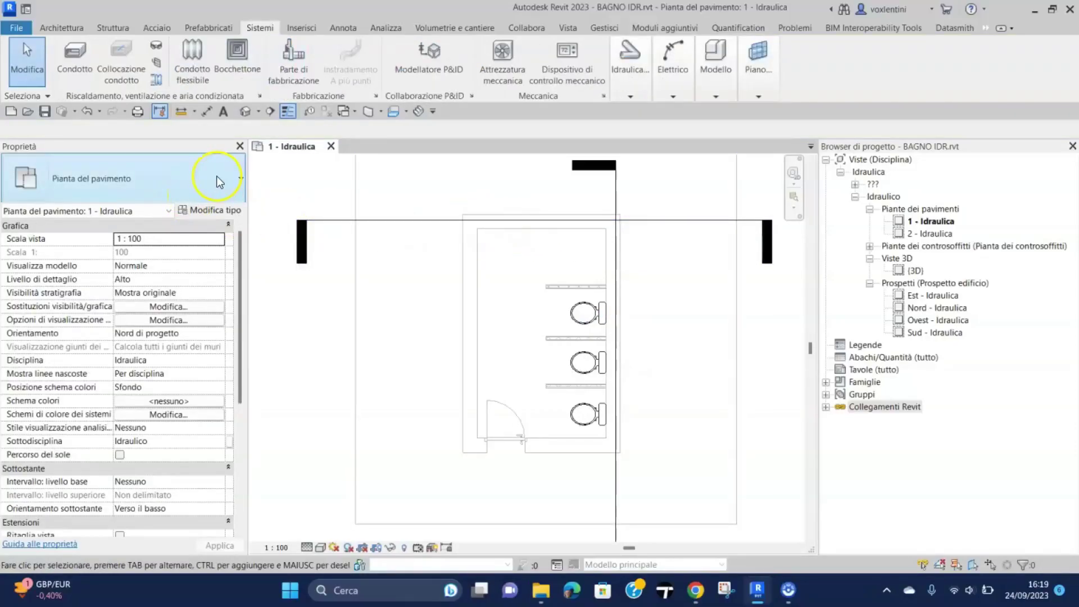
Place two M_Gabinetto - Armadietto da bagno 760x455 mm vanities along the top wall
{"action": "left_click", "coordinate": [721, 94]}
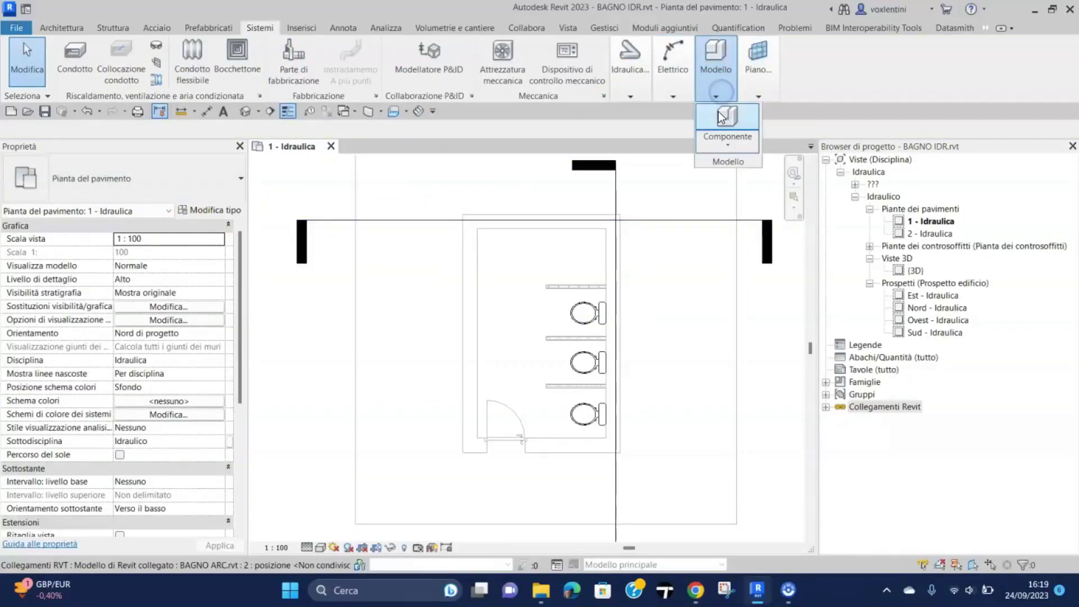
{"action": "left_click", "coordinate": [719, 112]}
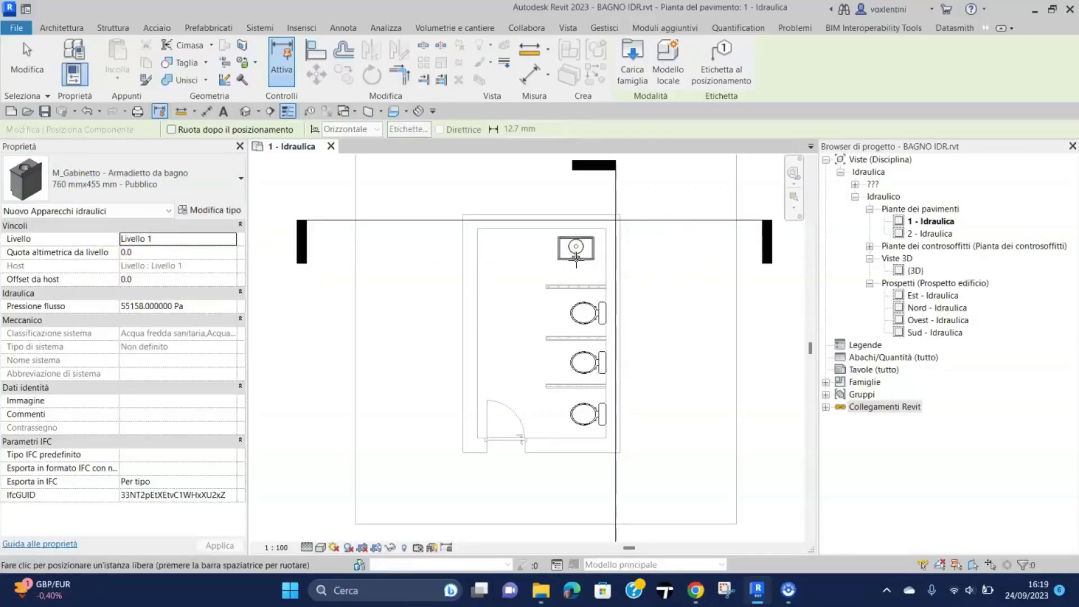
{"action": "left_click", "coordinate": [577, 240]}
{"action": "scroll", "coordinate": [576, 240], "scroll_direction": "up", "scroll_amount": 4}
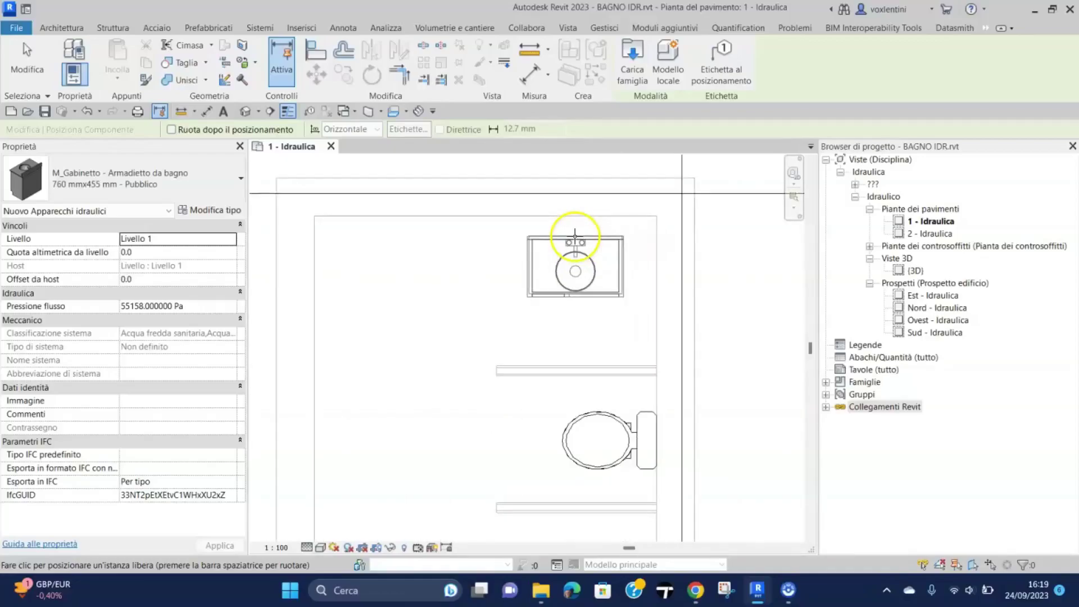
{"action": "left_click", "coordinate": [496, 235]}
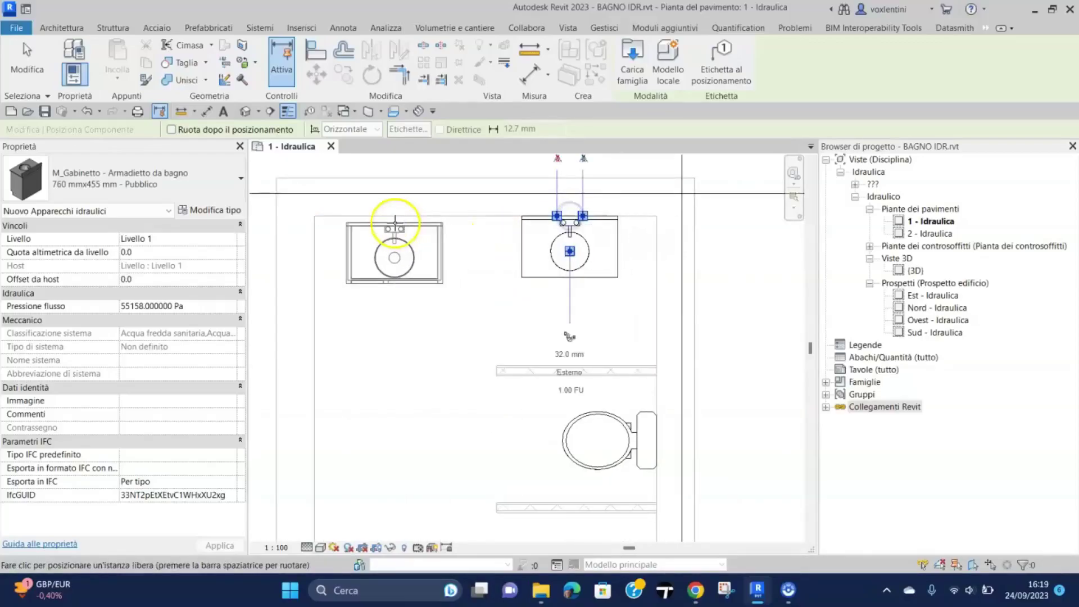
{"action": "left_click", "coordinate": [410, 222]}
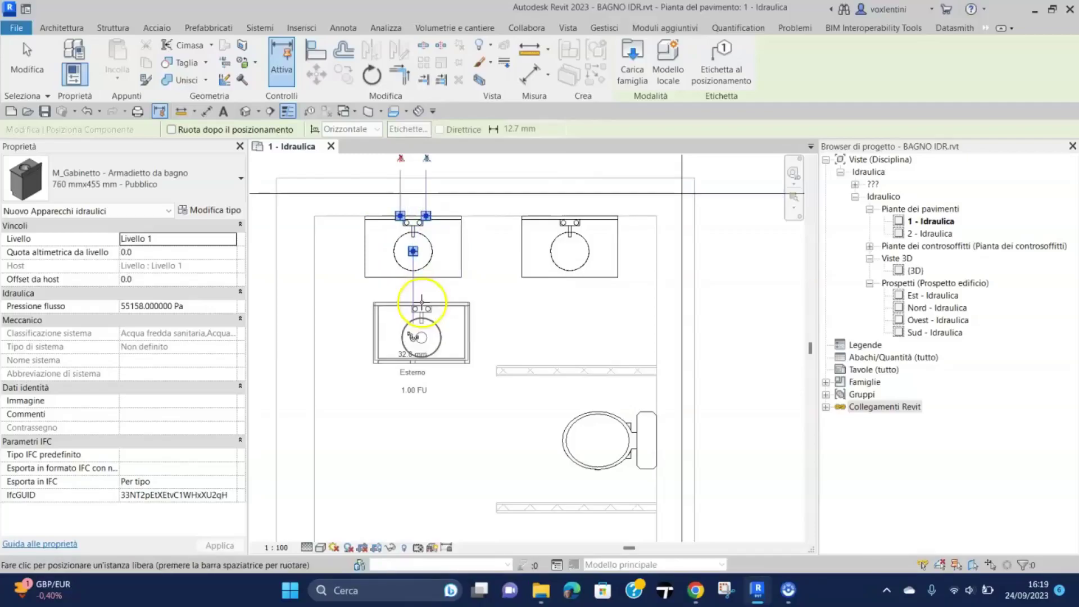
{"action": "key", "text": "Escape"}
{"action": "key", "text": "Escape"}
{"action": "scroll", "coordinate": [625, 311], "scroll_direction": "down", "scroll_amount": 1}
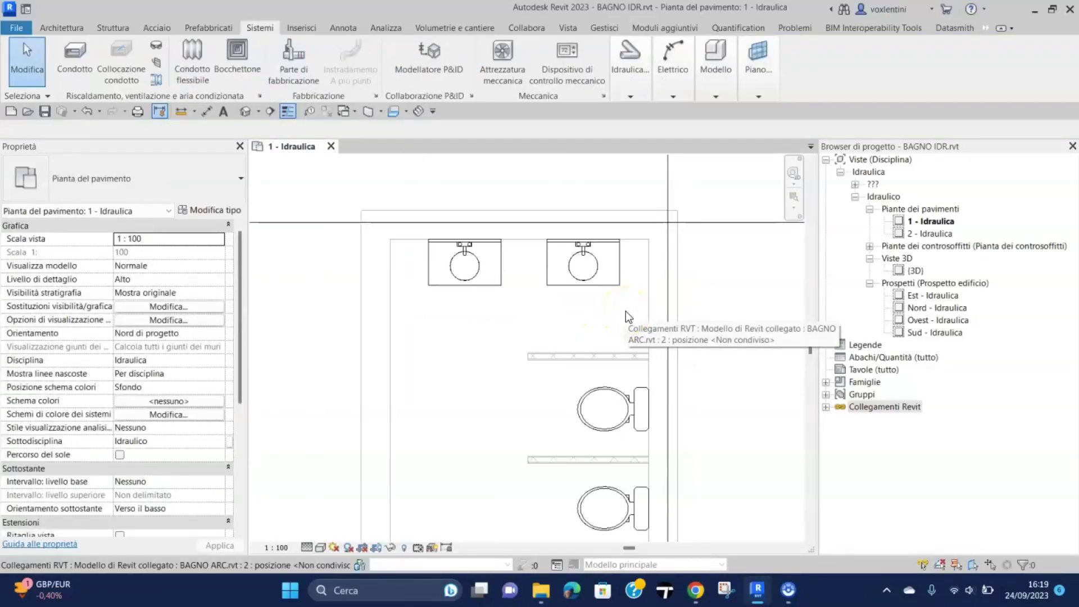
Open the {3D} view under Viste 3D and zoom in on the WCs and vanities
{"action": "left_click", "coordinate": [914, 271]}
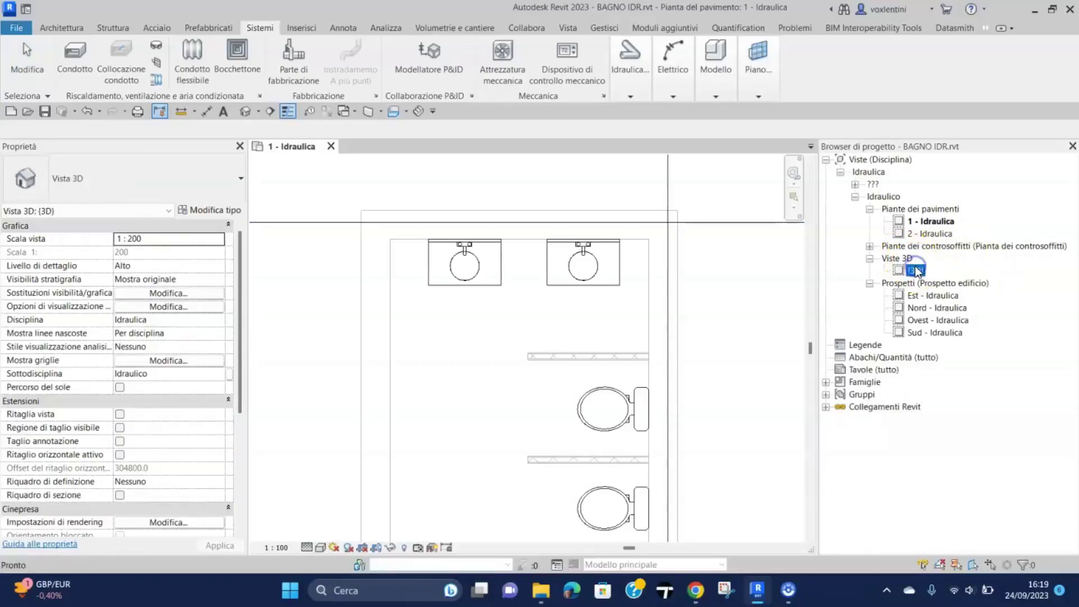
{"action": "double_click", "coordinate": [914, 270]}
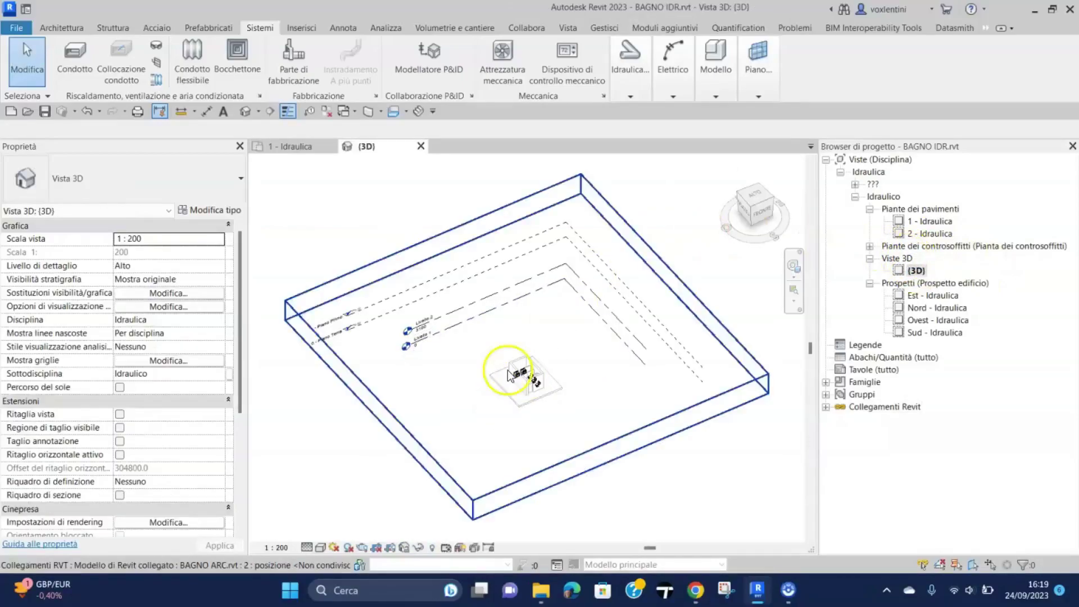
{"action": "scroll", "coordinate": [526, 443], "scroll_direction": "up", "scroll_amount": 3}
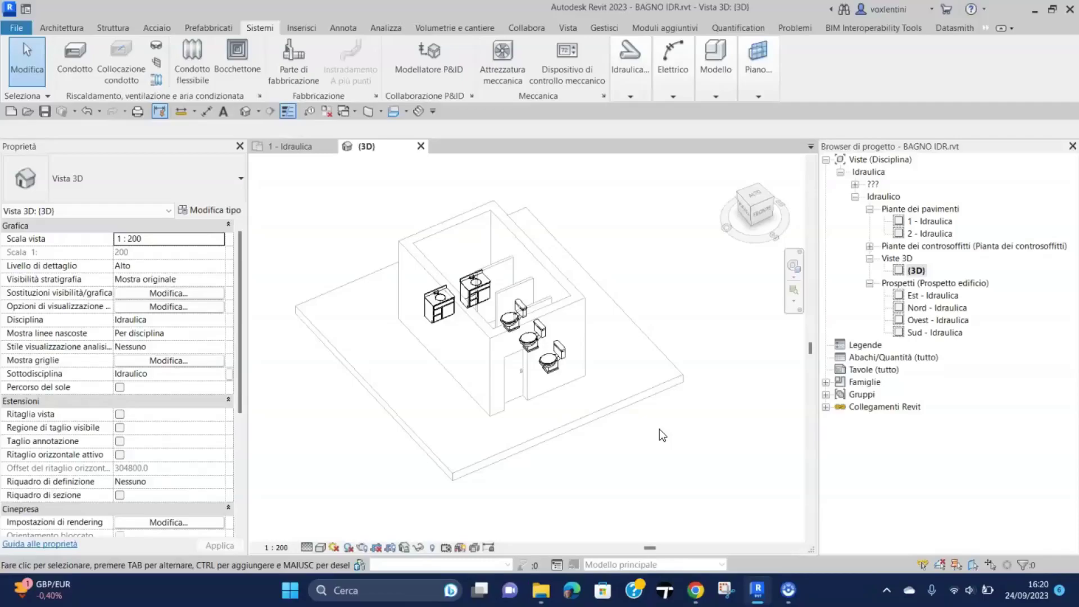
{"action": "scroll", "coordinate": [463, 353], "scroll_direction": "up", "scroll_amount": 2}
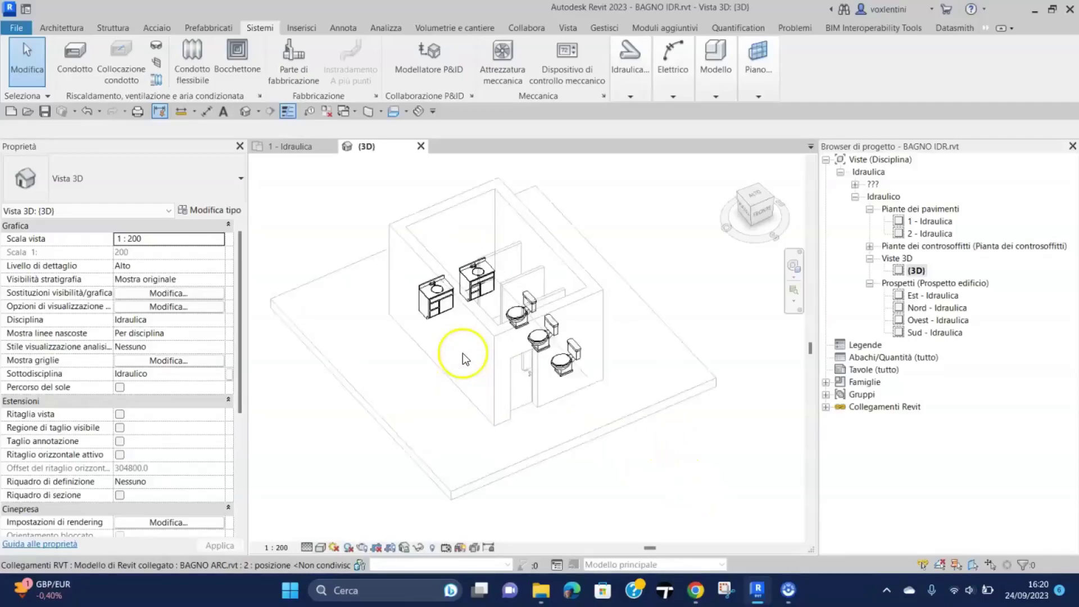
{"action": "scroll", "coordinate": [463, 353], "scroll_direction": "up", "scroll_amount": 2}
Select the lowest-stall WC to inspect it in 3D, then deselect it
{"action": "left_click", "coordinate": [613, 388]}
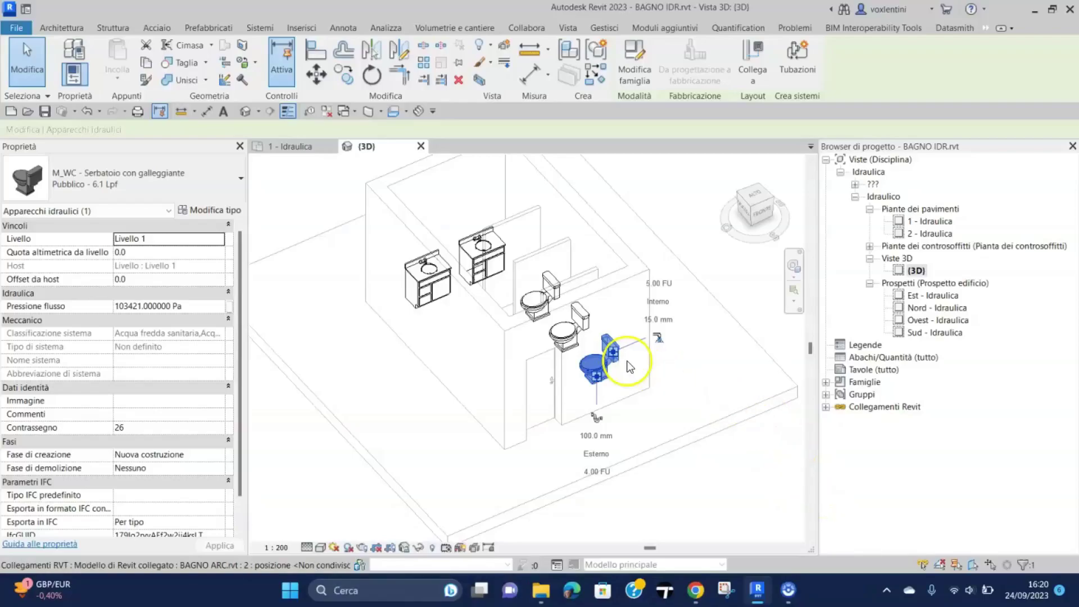
{"action": "scroll", "coordinate": [592, 373], "scroll_direction": "up", "scroll_amount": 1}
{"action": "scroll", "coordinate": [592, 372], "scroll_direction": "up", "scroll_amount": 2}
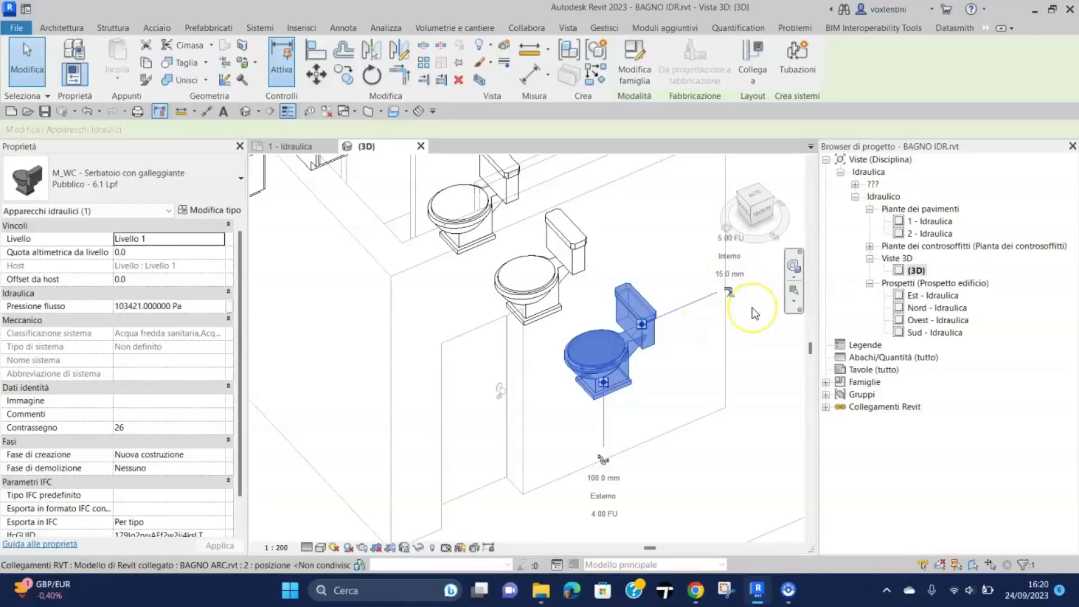
{"action": "scroll", "coordinate": [733, 380], "scroll_direction": "down", "scroll_amount": 2}
{"action": "scroll", "coordinate": [733, 380], "scroll_direction": "down", "scroll_amount": 2}
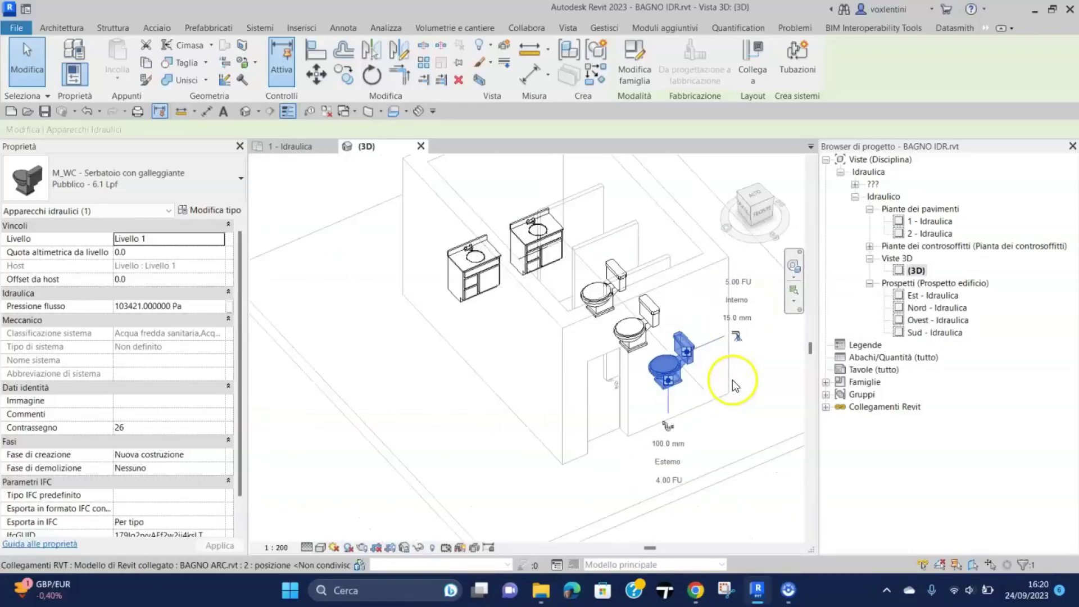
{"action": "key", "text": "Escape"}
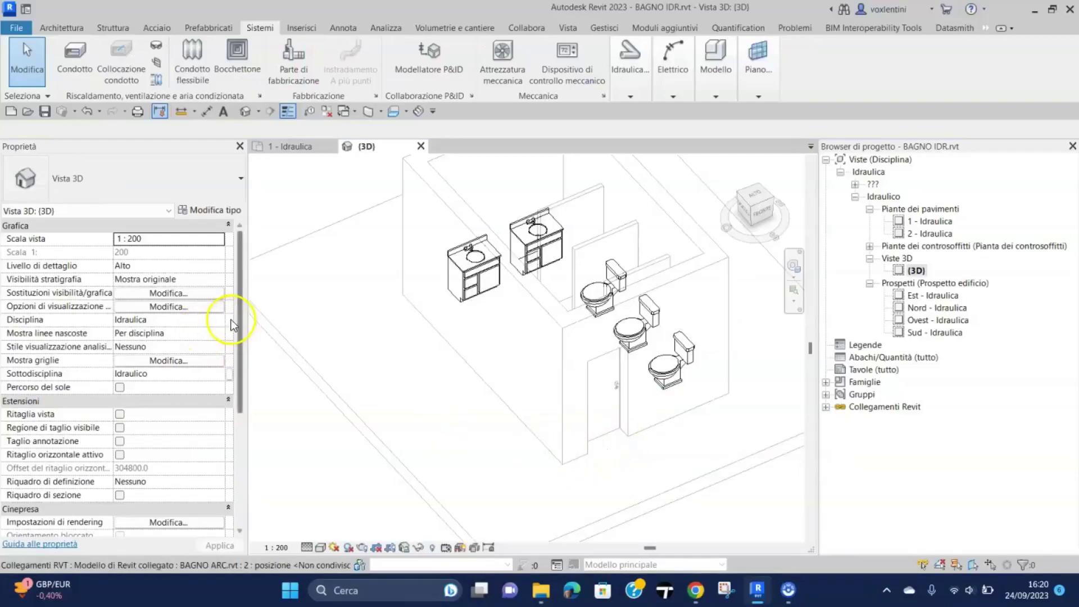
{"action": "left_click", "coordinate": [715, 96]}
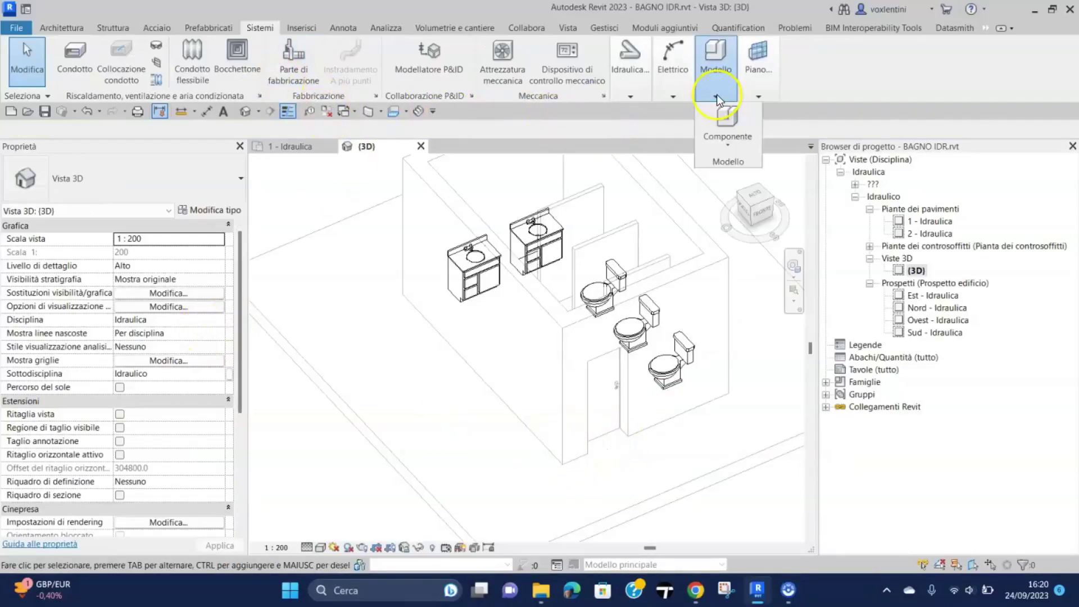
{"action": "left_click", "coordinate": [724, 124]}
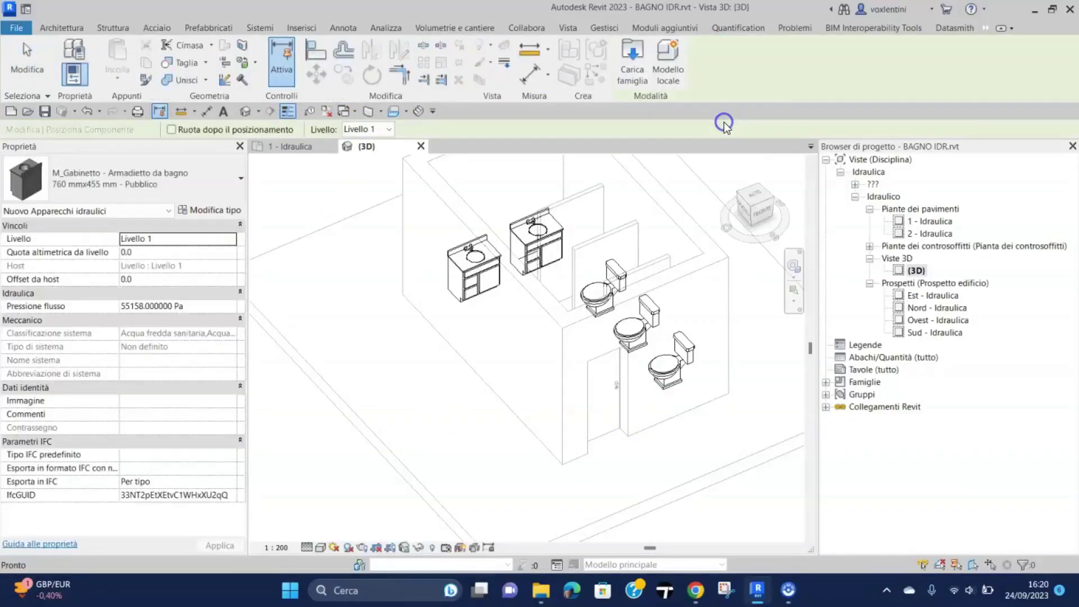
{"action": "left_click", "coordinate": [236, 179]}
{"action": "scroll", "coordinate": [89, 387], "scroll_direction": "down", "scroll_amount": 5}
{"action": "scroll", "coordinate": [85, 385], "scroll_direction": "down", "scroll_amount": 5}
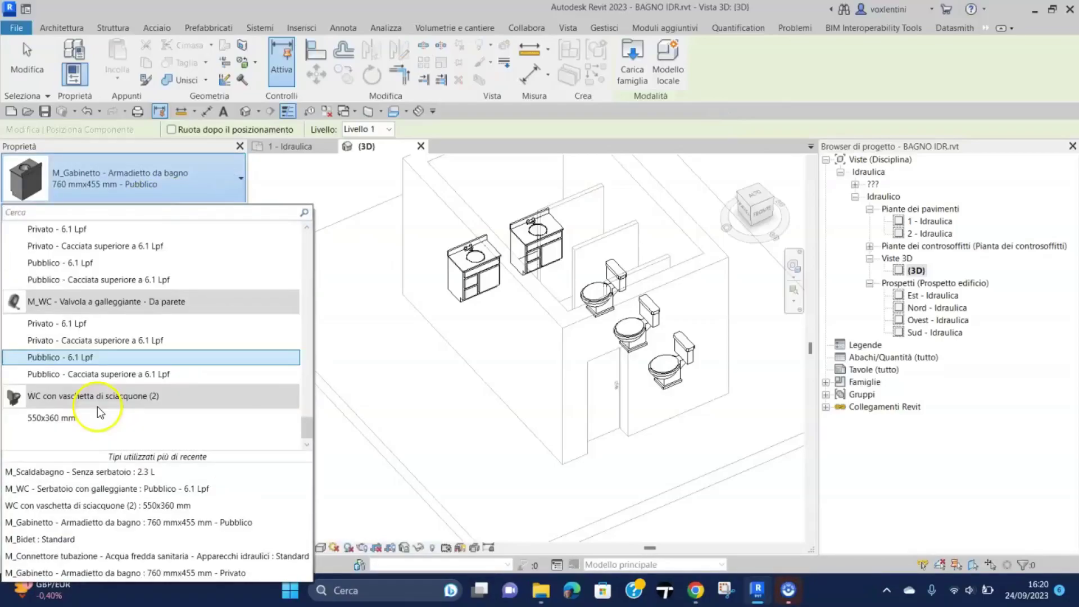
{"action": "left_click", "coordinate": [59, 418]}
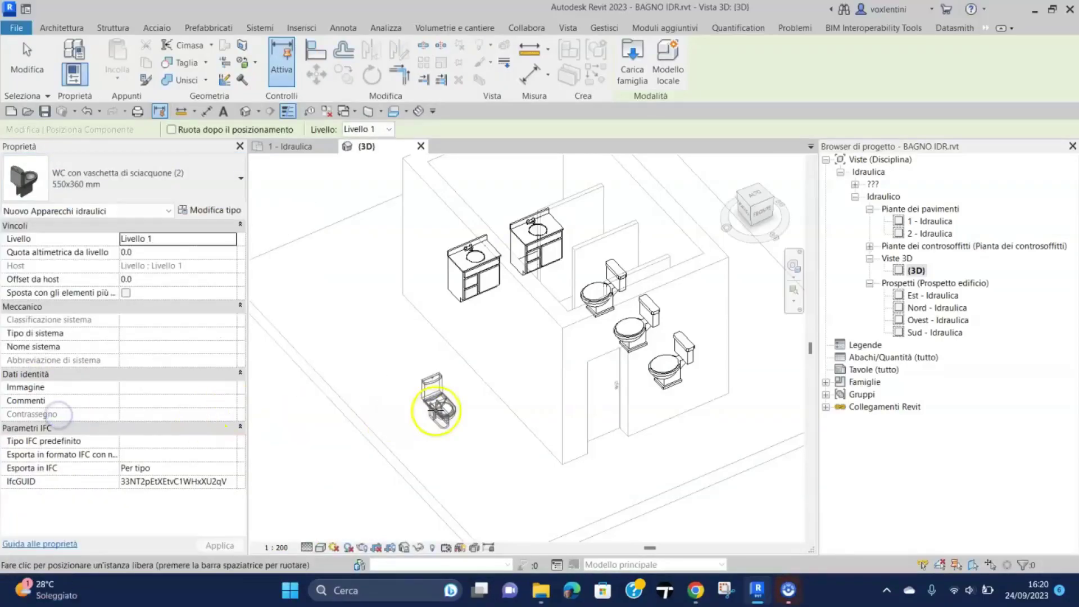
{"action": "left_click", "coordinate": [440, 404]}
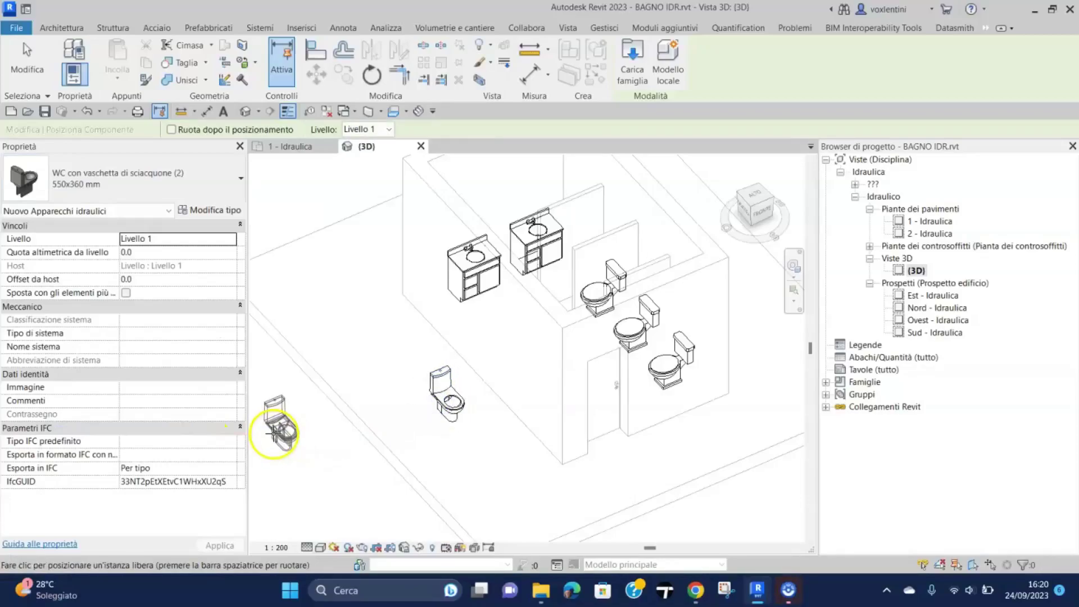
{"action": "key", "text": "Escape"}
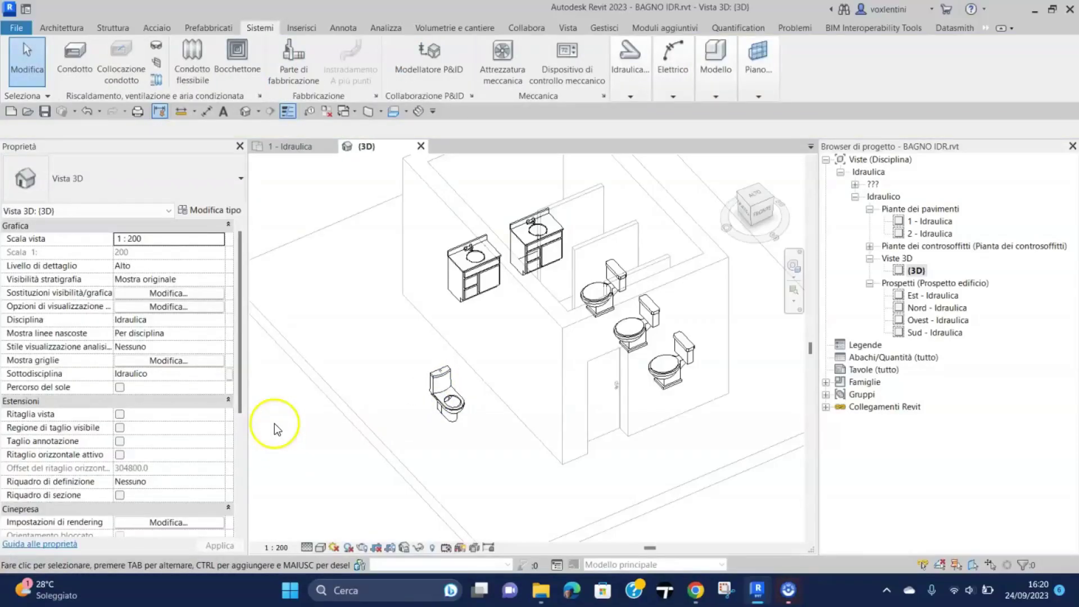
{"action": "left_click", "coordinate": [450, 387]}
{"action": "scroll", "coordinate": [455, 416], "scroll_direction": "up", "scroll_amount": 3}
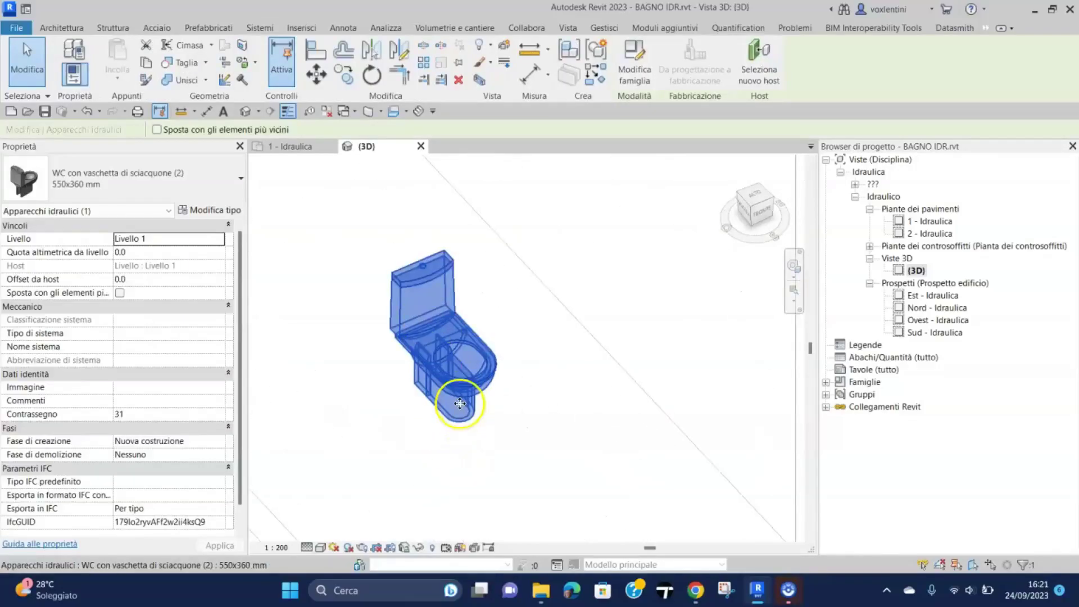
{"action": "scroll", "coordinate": [439, 393], "scroll_direction": "down", "scroll_amount": 4}
{"action": "scroll", "coordinate": [417, 389], "scroll_direction": "down", "scroll_amount": 1}
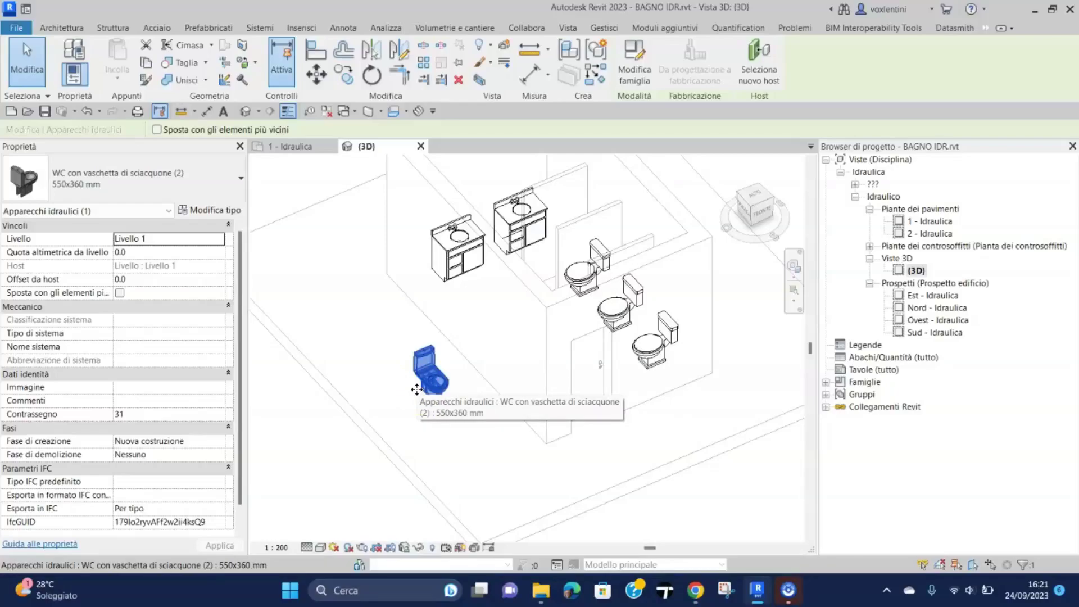
{"action": "key", "text": "Escape"}
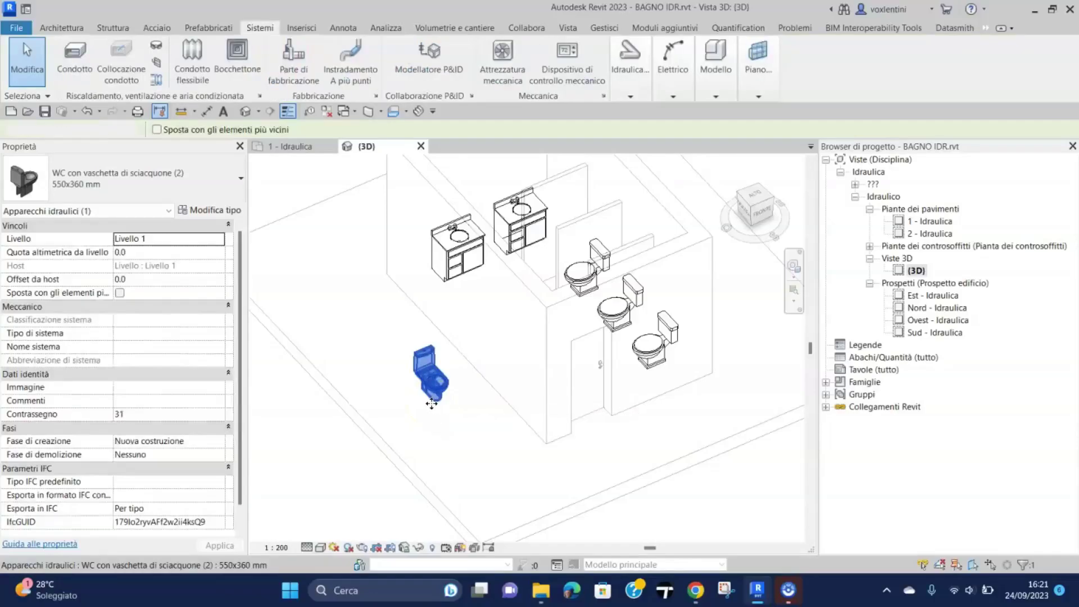
{"action": "left_click", "coordinate": [432, 402]}
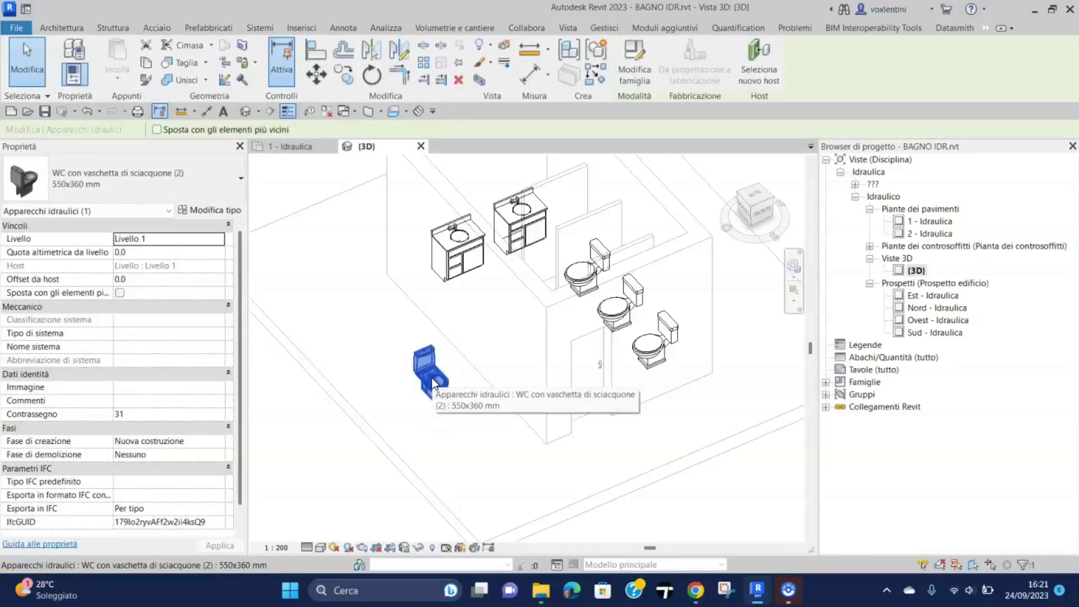
{"action": "key", "text": "Delete"}
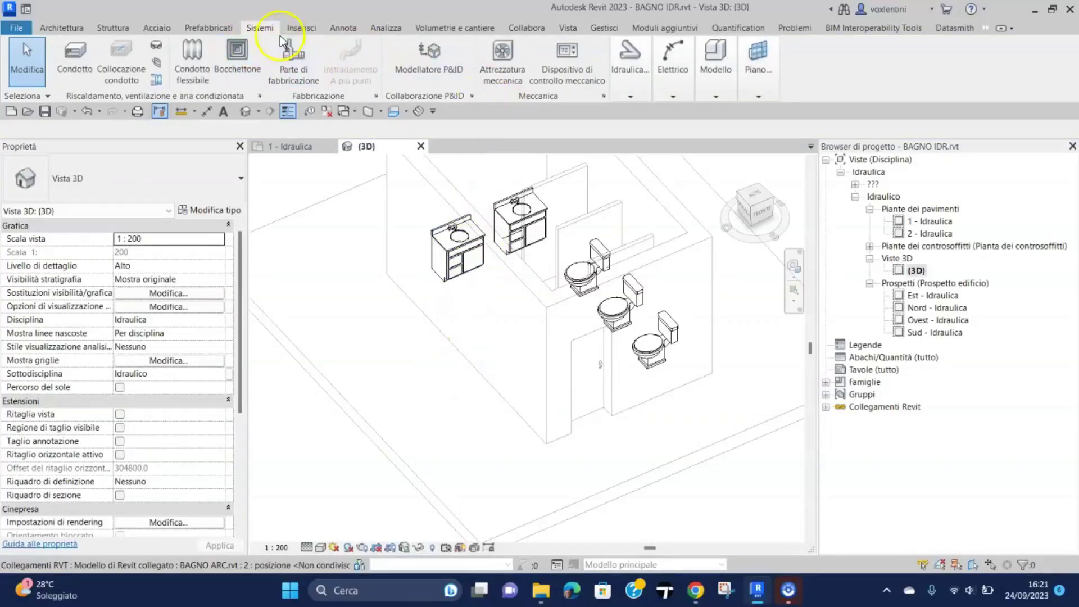
Browse Carica famiglia up to the Libraries folder and into the Italian library's Idraulico folder
{"action": "left_click", "coordinate": [301, 28]}
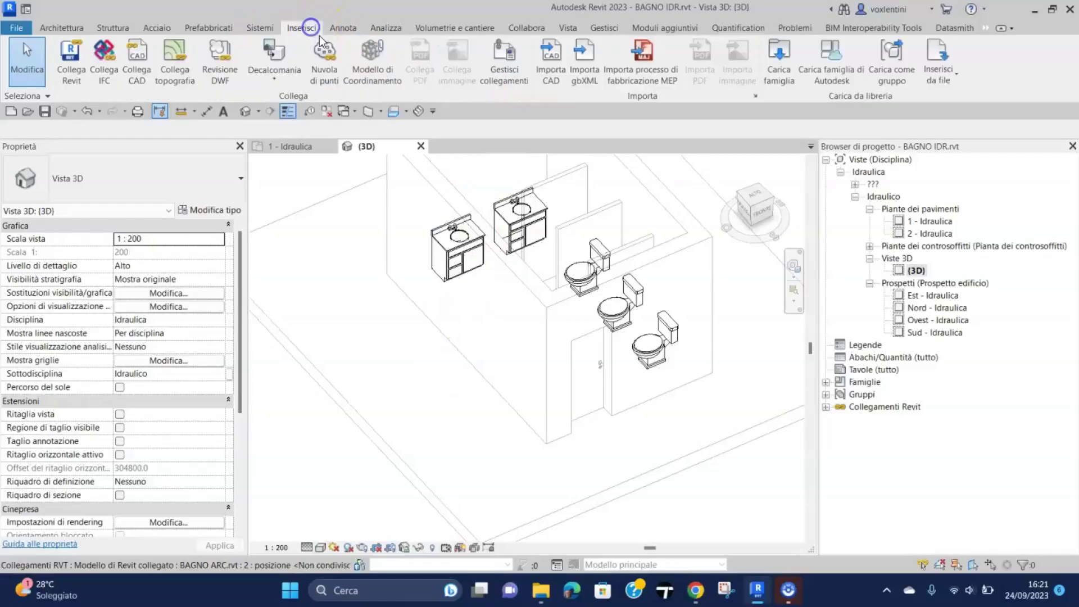
{"action": "left_click", "coordinate": [781, 63]}
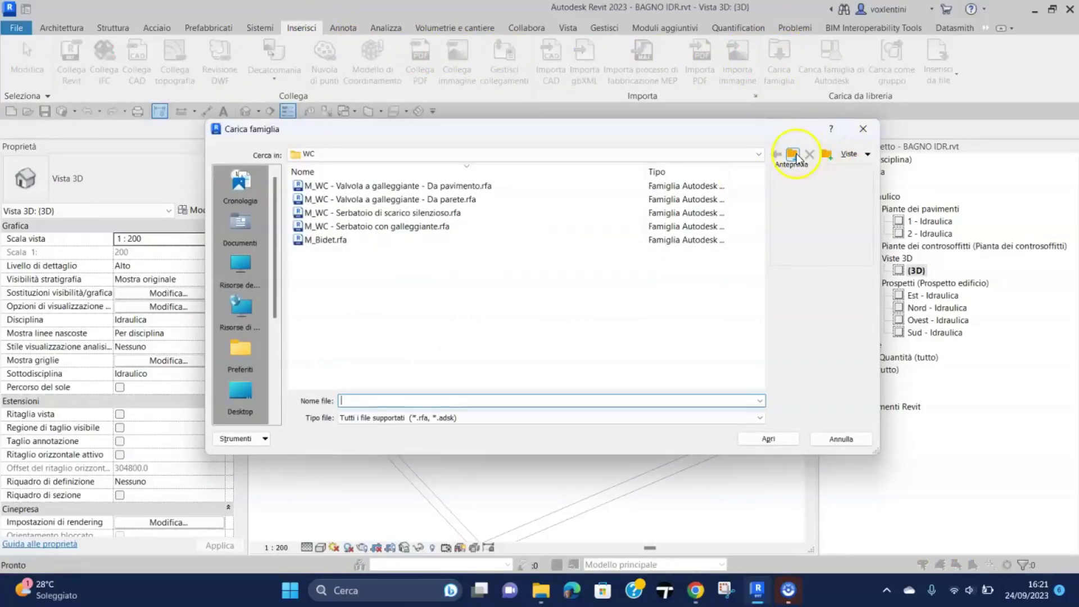
{"action": "left_click", "coordinate": [793, 154]}
{"action": "left_click", "coordinate": [794, 154]}
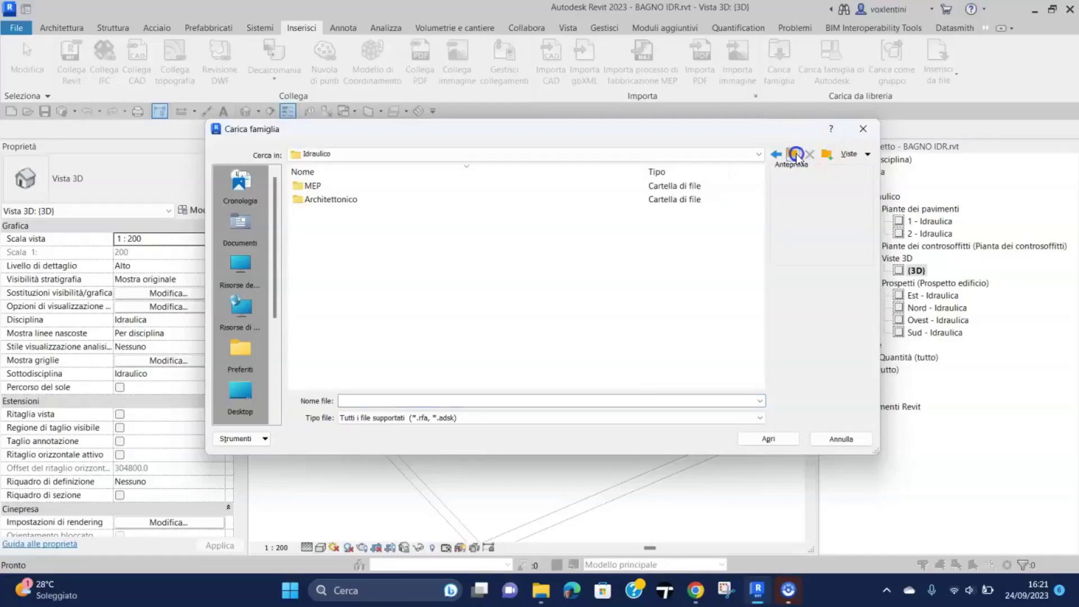
{"action": "left_click", "coordinate": [797, 154]}
{"action": "left_click", "coordinate": [797, 154]}
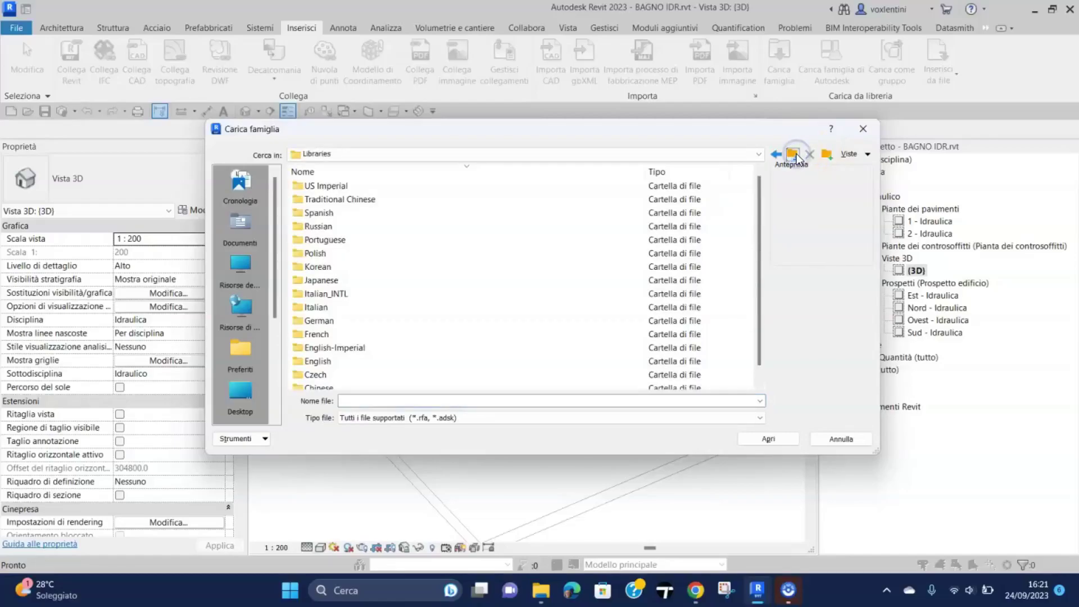
{"action": "left_click", "coordinate": [376, 366]}
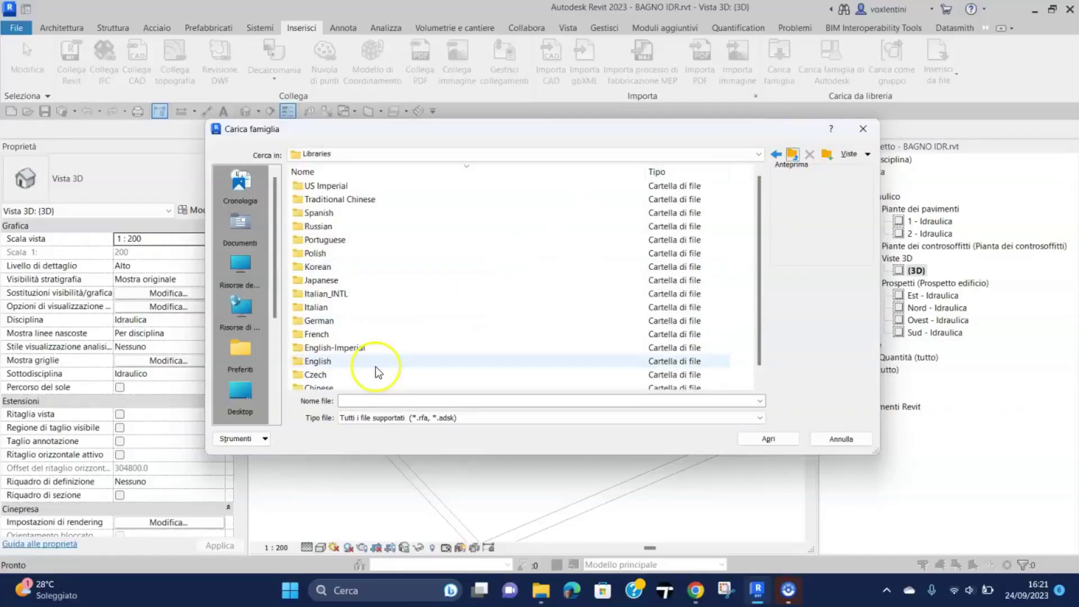
{"action": "double_click", "coordinate": [316, 308]}
{"action": "scroll", "coordinate": [414, 311], "scroll_direction": "down", "scroll_amount": 3}
{"action": "scroll", "coordinate": [439, 306], "scroll_direction": "down", "scroll_amount": 3}
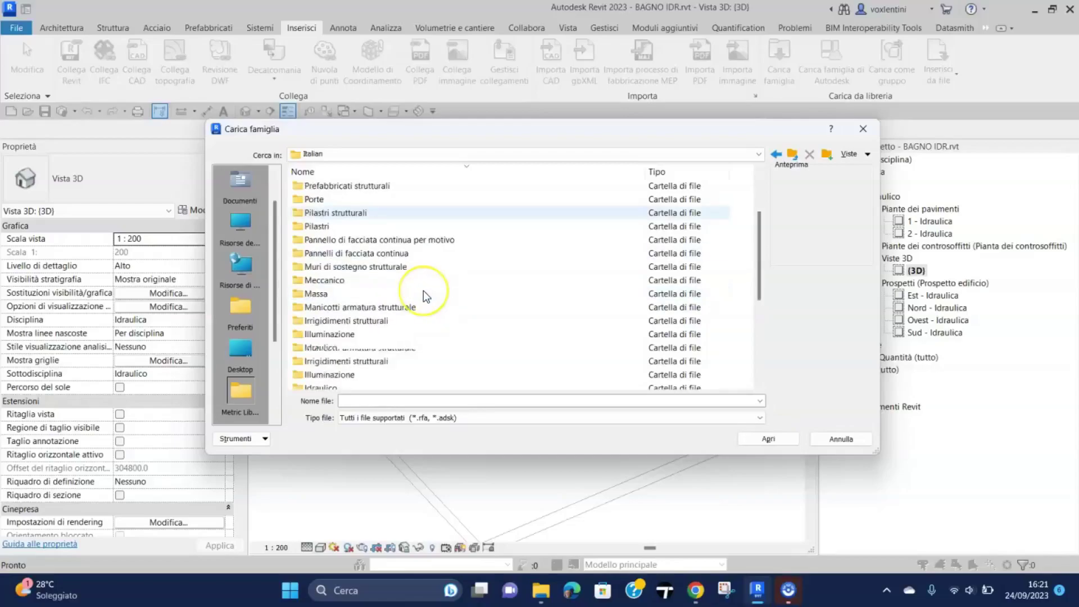
{"action": "scroll", "coordinate": [424, 291], "scroll_direction": "down", "scroll_amount": 3}
{"action": "scroll", "coordinate": [423, 291], "scroll_direction": "down", "scroll_amount": 3}
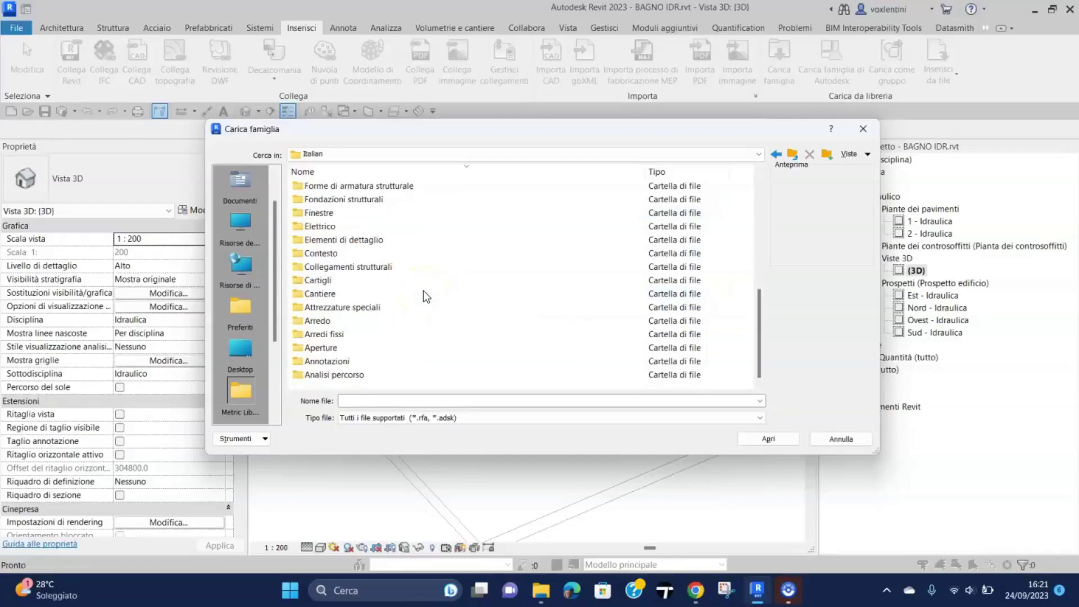
{"action": "scroll", "coordinate": [423, 291], "scroll_direction": "up", "scroll_amount": 3}
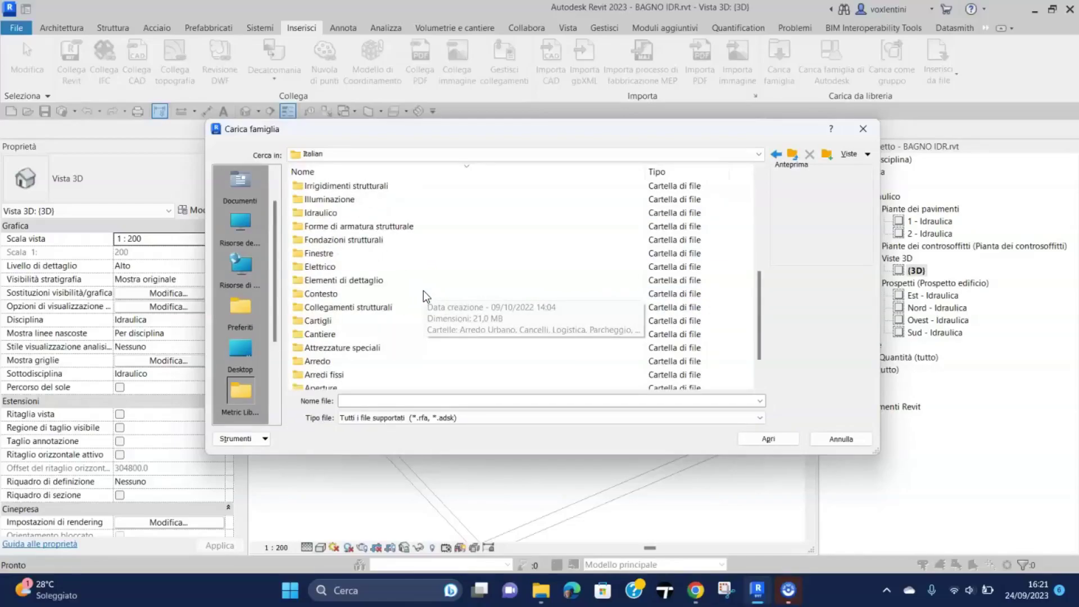
{"action": "left_click", "coordinate": [331, 213]}
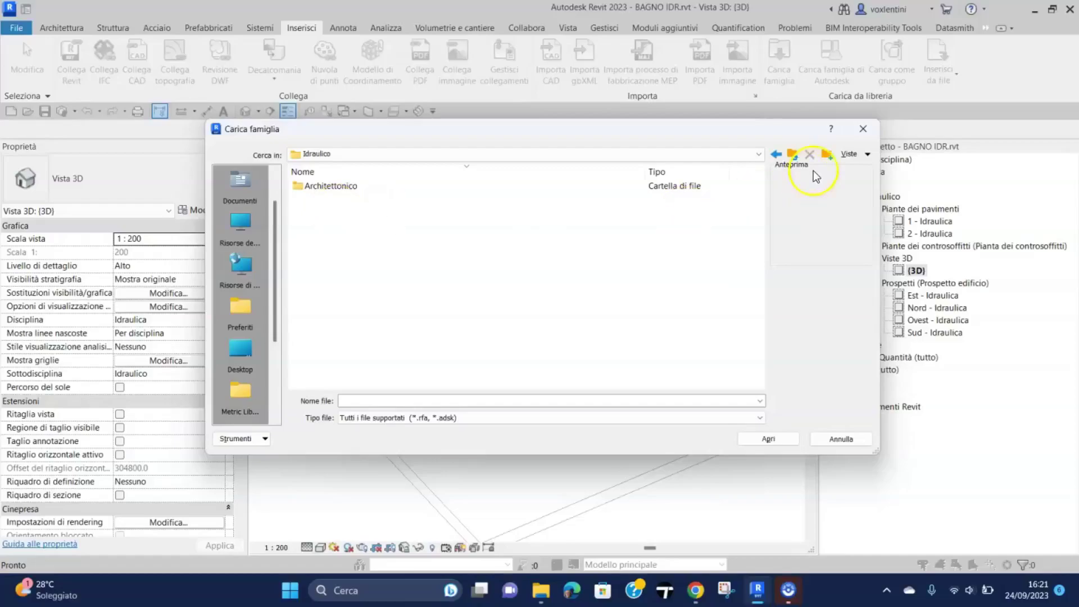
Check Italian_INTL's Idraulico > MEP > Dispositivi folder, then close without loading and recentre the view
{"action": "left_click", "coordinate": [792, 154]}
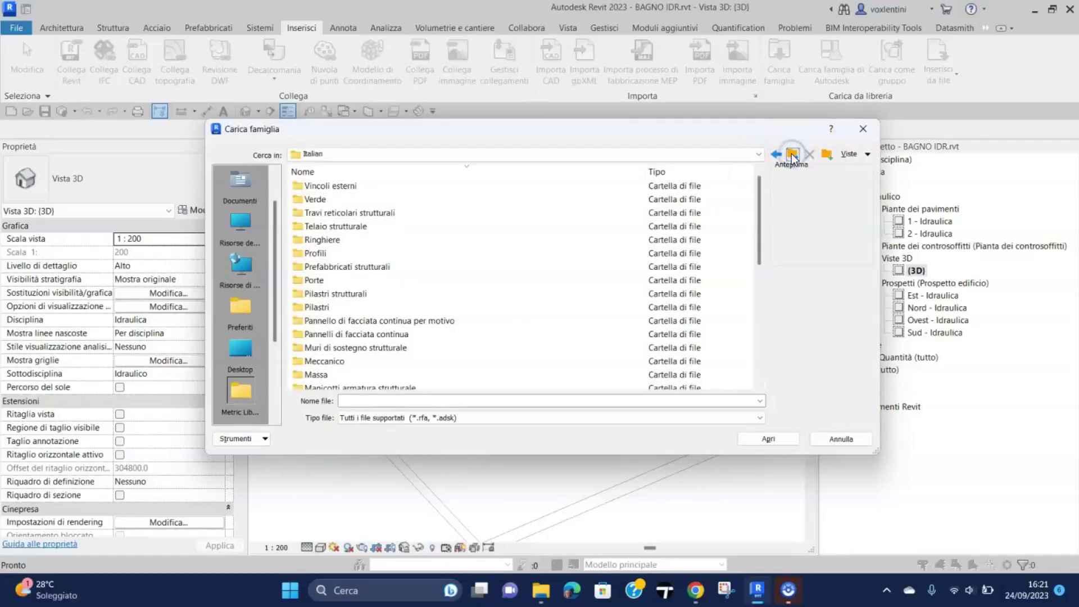
{"action": "left_click", "coordinate": [792, 154]}
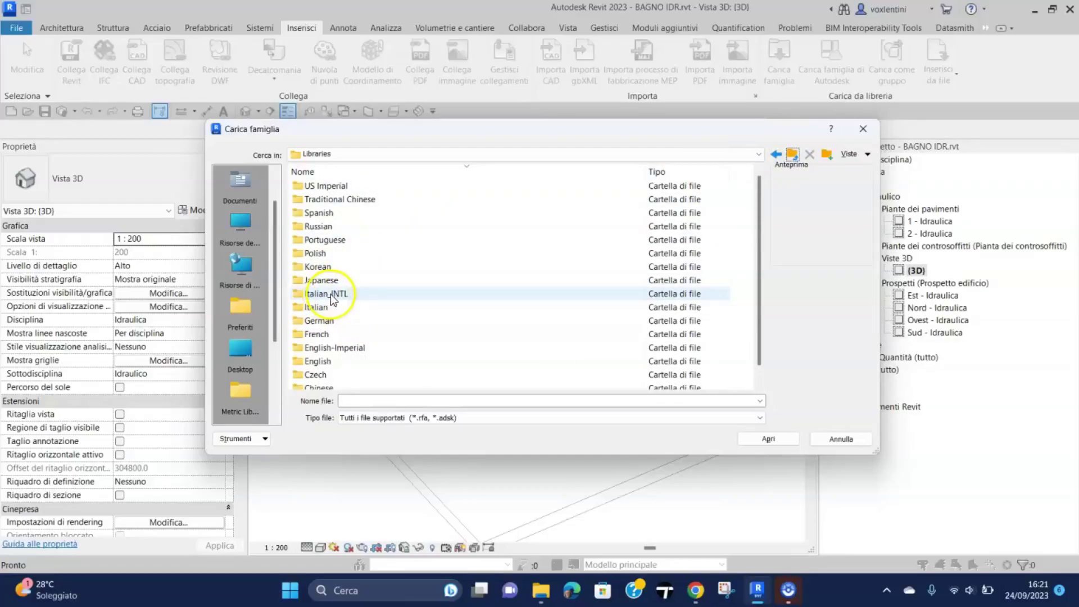
{"action": "double_click", "coordinate": [331, 294]}
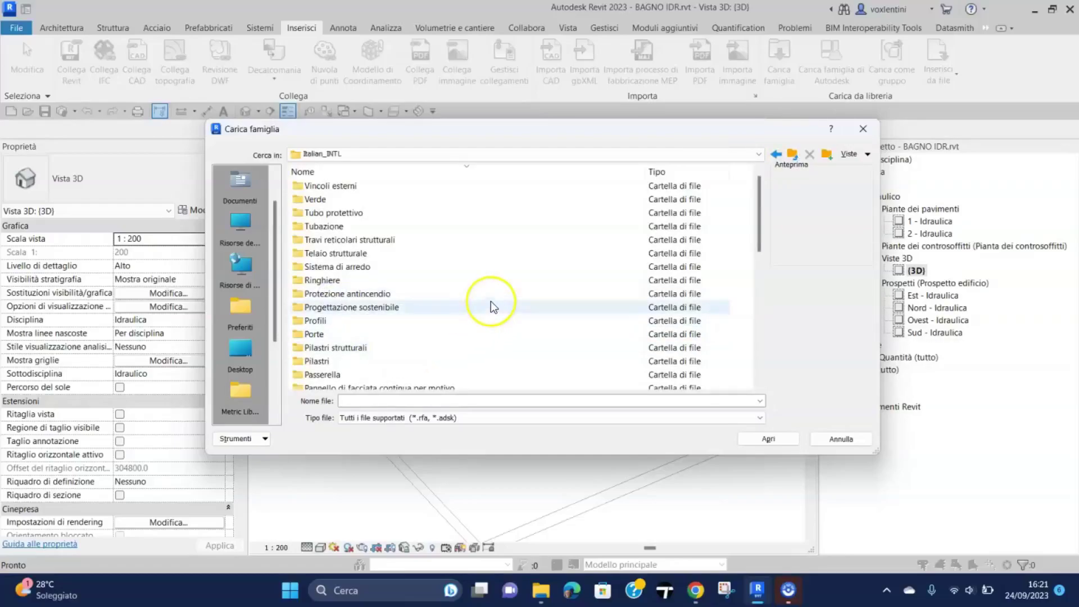
{"action": "scroll", "coordinate": [491, 299], "scroll_direction": "down", "scroll_amount": 3}
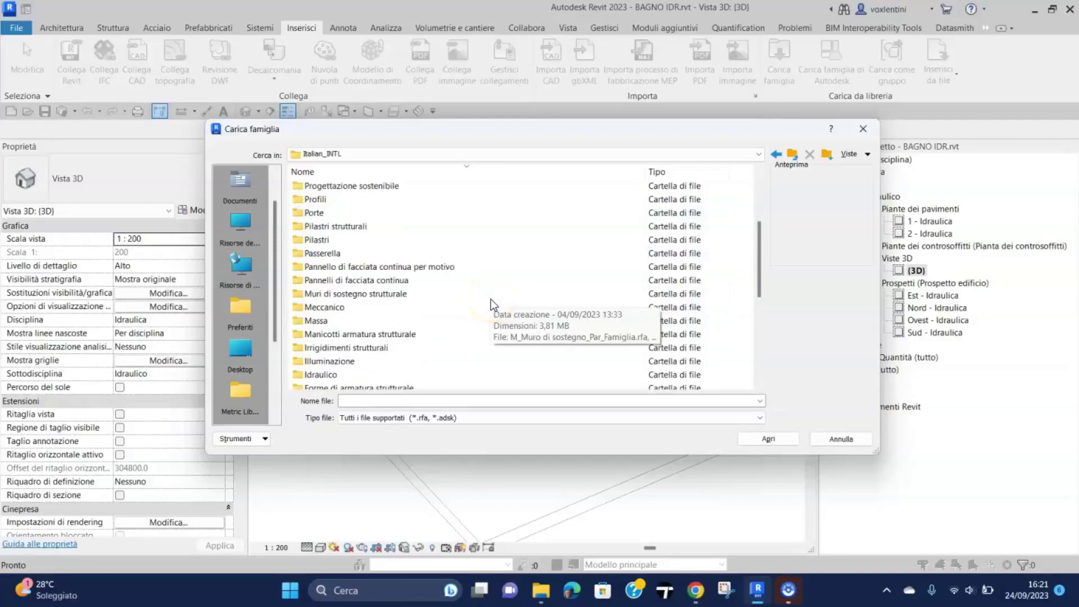
{"action": "scroll", "coordinate": [490, 299], "scroll_direction": "down", "scroll_amount": 3}
{"action": "scroll", "coordinate": [491, 299], "scroll_direction": "up", "scroll_amount": 1}
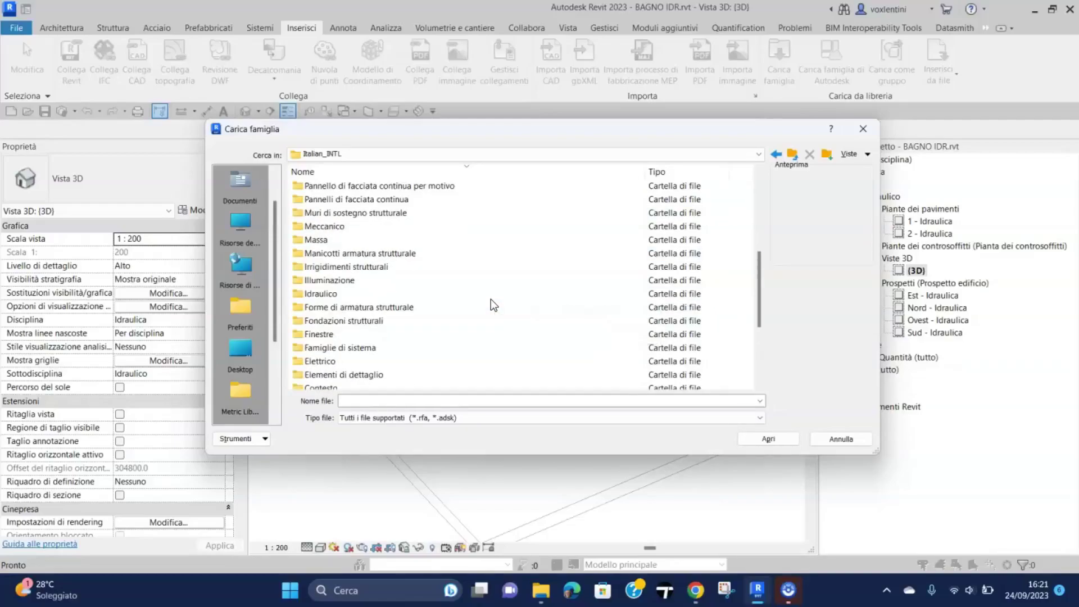
{"action": "double_click", "coordinate": [315, 294]}
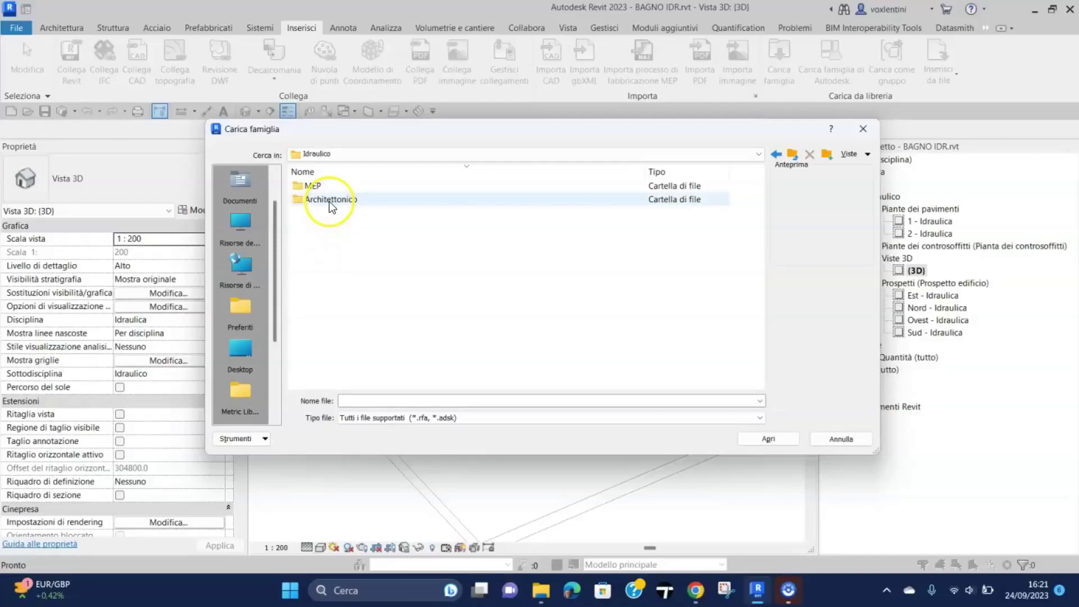
{"action": "double_click", "coordinate": [309, 187]}
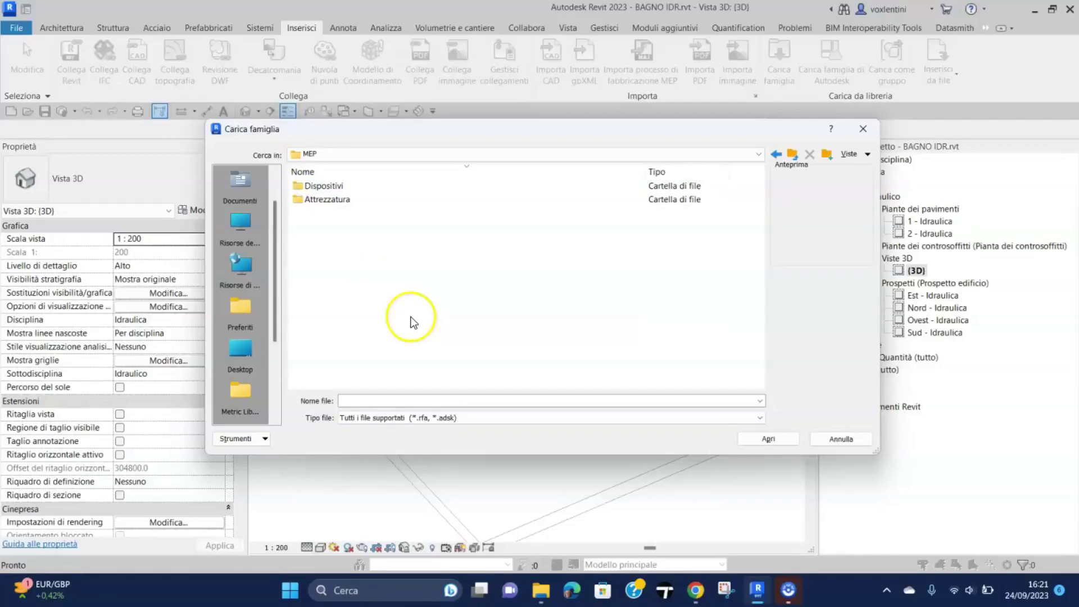
{"action": "double_click", "coordinate": [301, 189]}
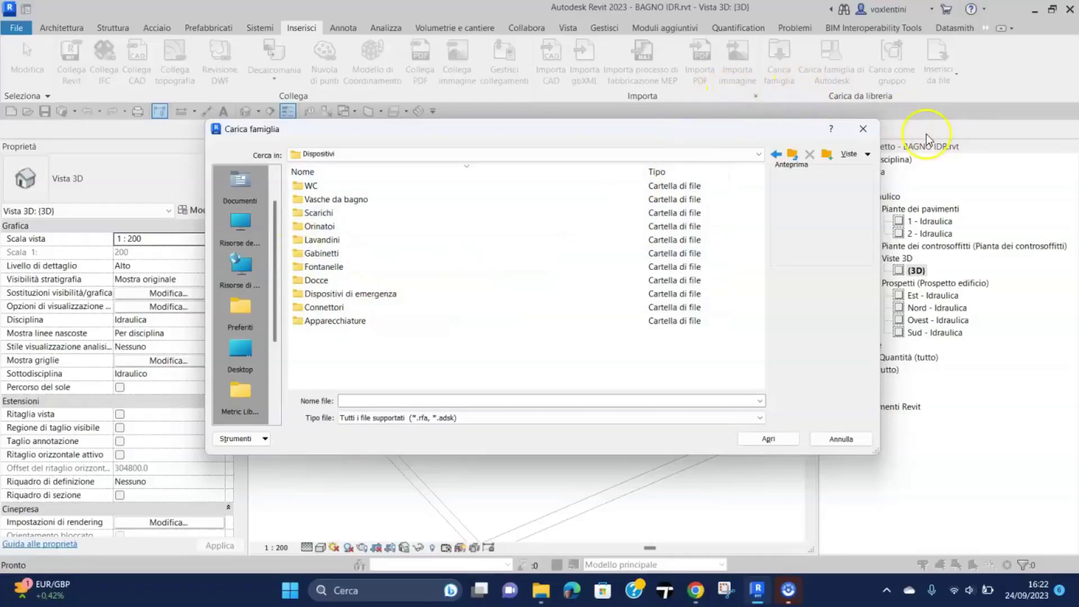
{"action": "left_click", "coordinate": [863, 128]}
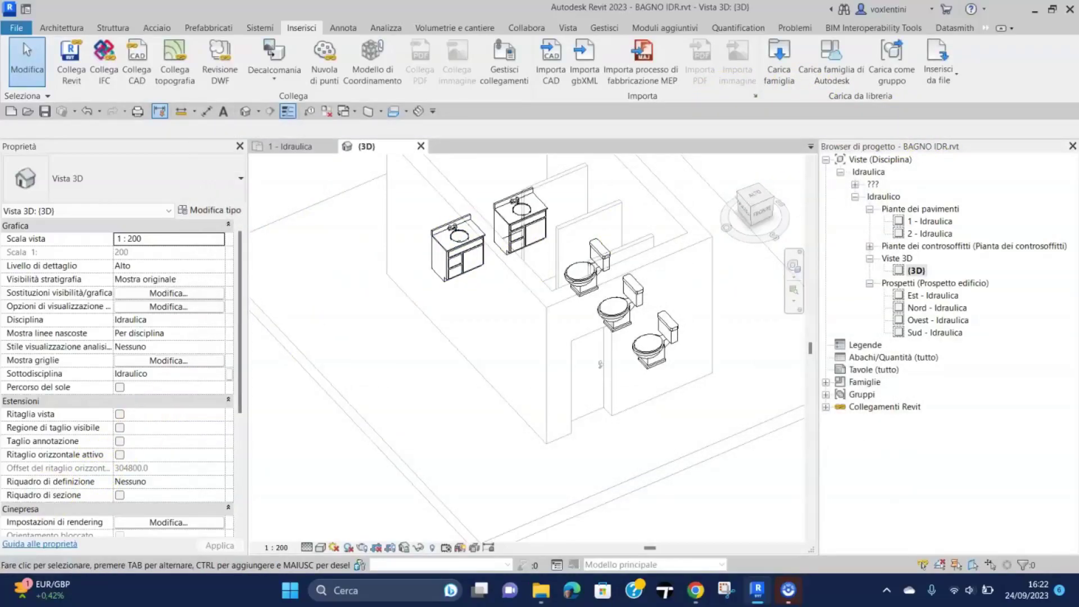
{"action": "middle_click_drag", "start_coordinate": [336, 417], "coordinate": [302, 432]}
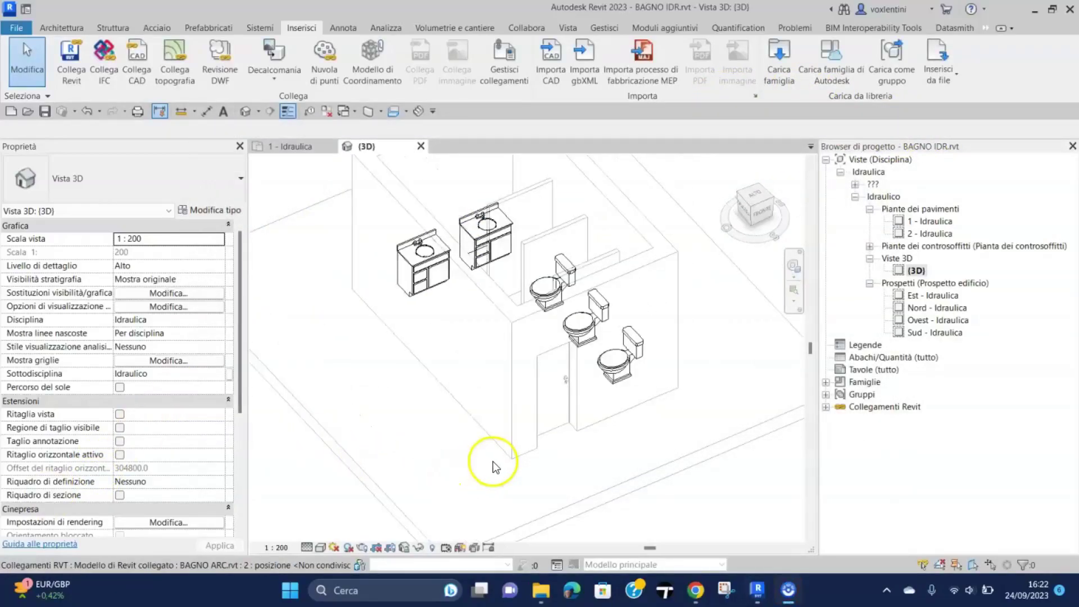
Select the lowest-stall M_WC - Serbatoio con galleggiante toilet in the 3D view
{"action": "left_click", "coordinate": [596, 443]}
{"action": "middle_click_drag", "start_coordinate": [612, 434], "coordinate": [606, 460]}
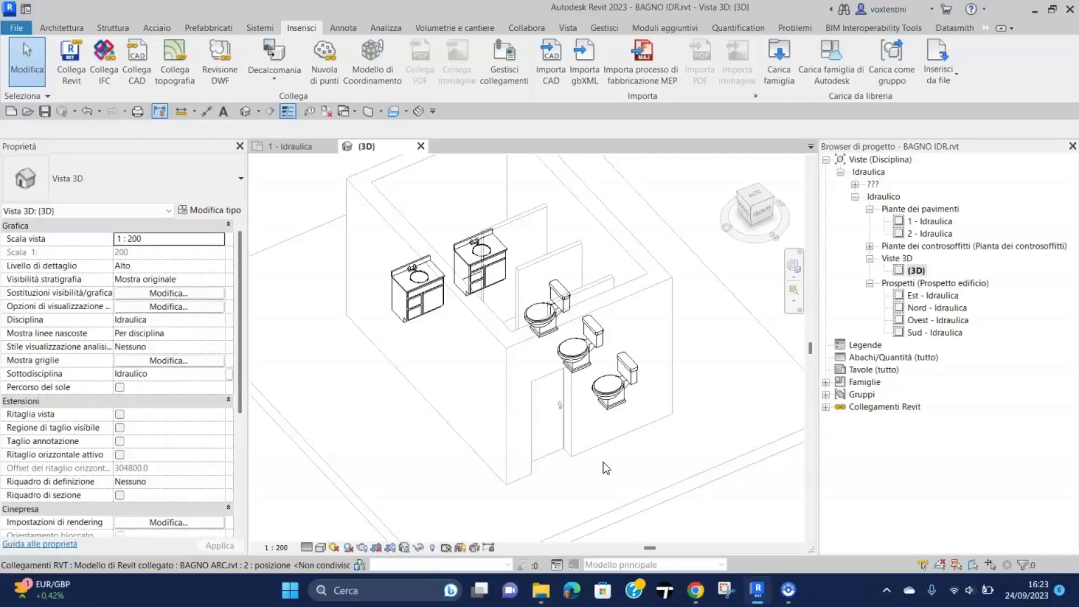
{"action": "left_click", "coordinate": [619, 396]}
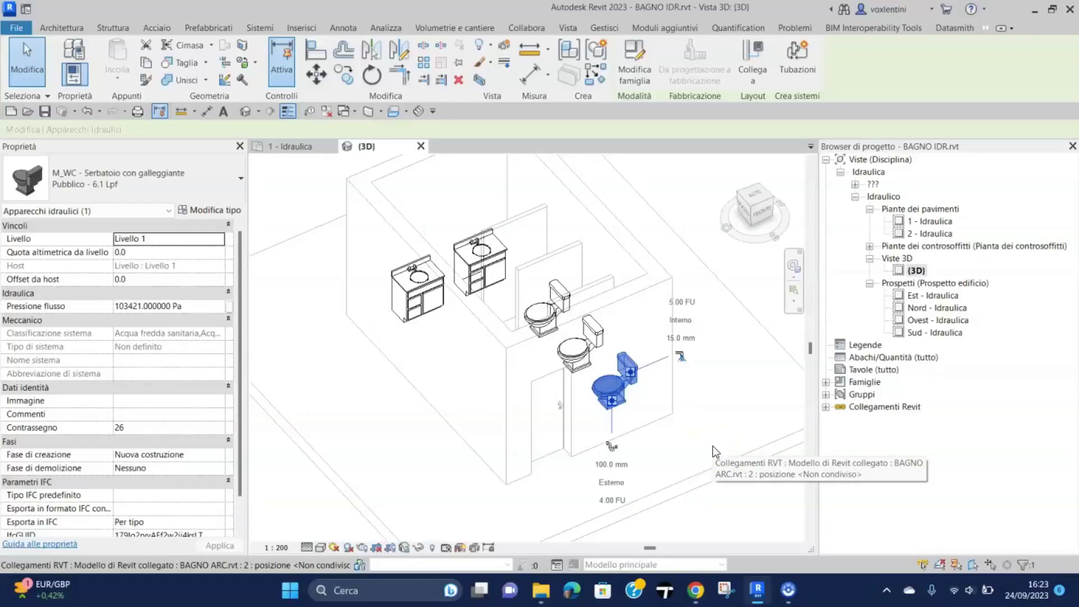
Add the other two WCs and both vanities, then create an Acqua fredda sanitaria piping system
{"action": "left_click", "coordinate": [575, 353], "text": "ctrl"}
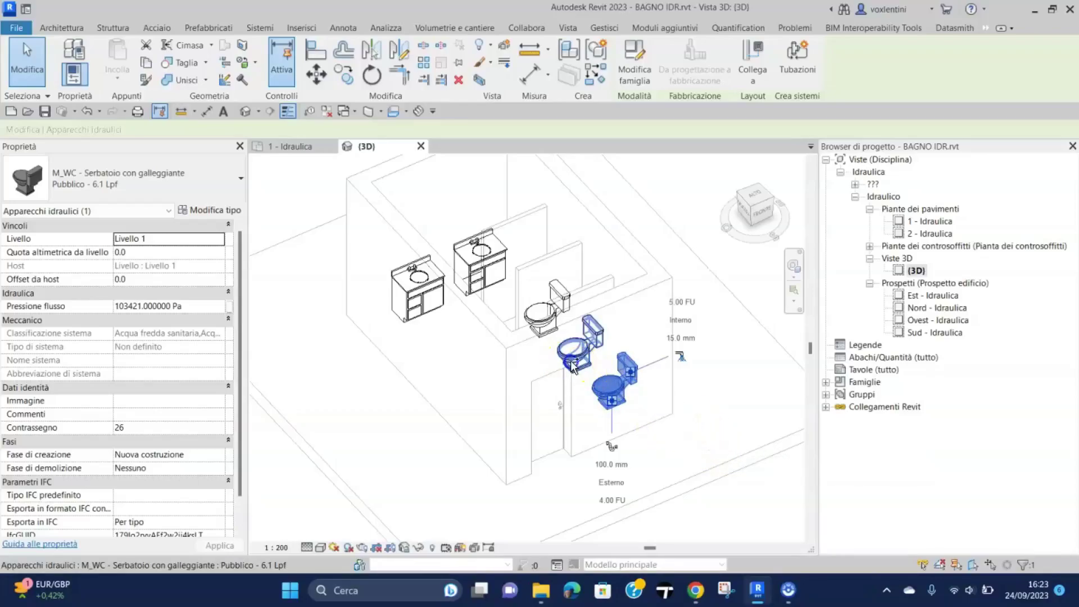
{"action": "left_click", "coordinate": [548, 328], "text": "ctrl"}
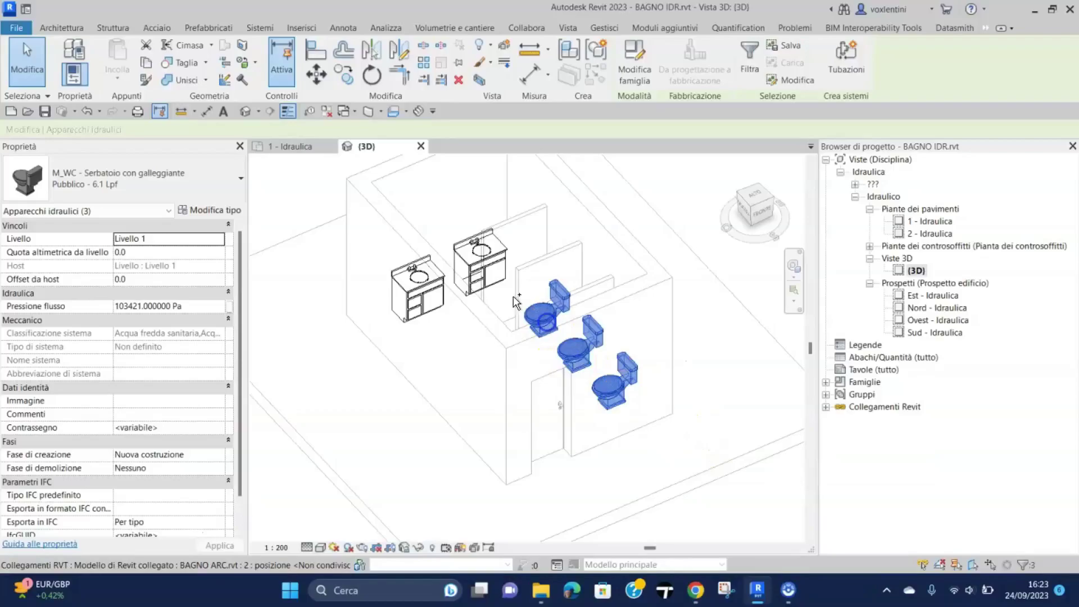
{"action": "left_click", "coordinate": [478, 270], "text": "ctrl"}
{"action": "left_click", "coordinate": [415, 294], "text": "ctrl"}
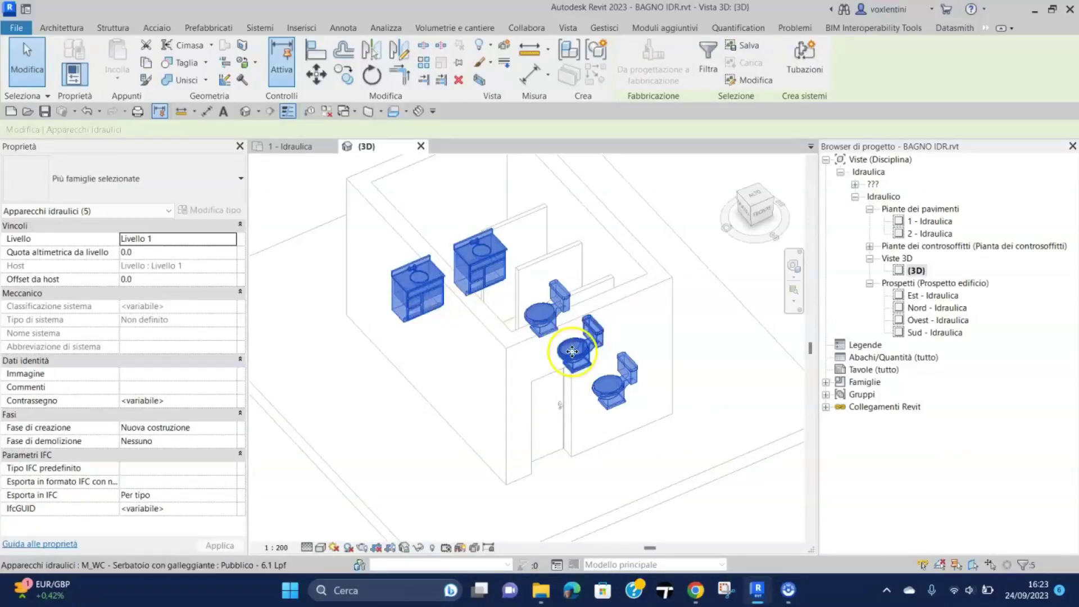
{"action": "left_click", "coordinate": [805, 50]}
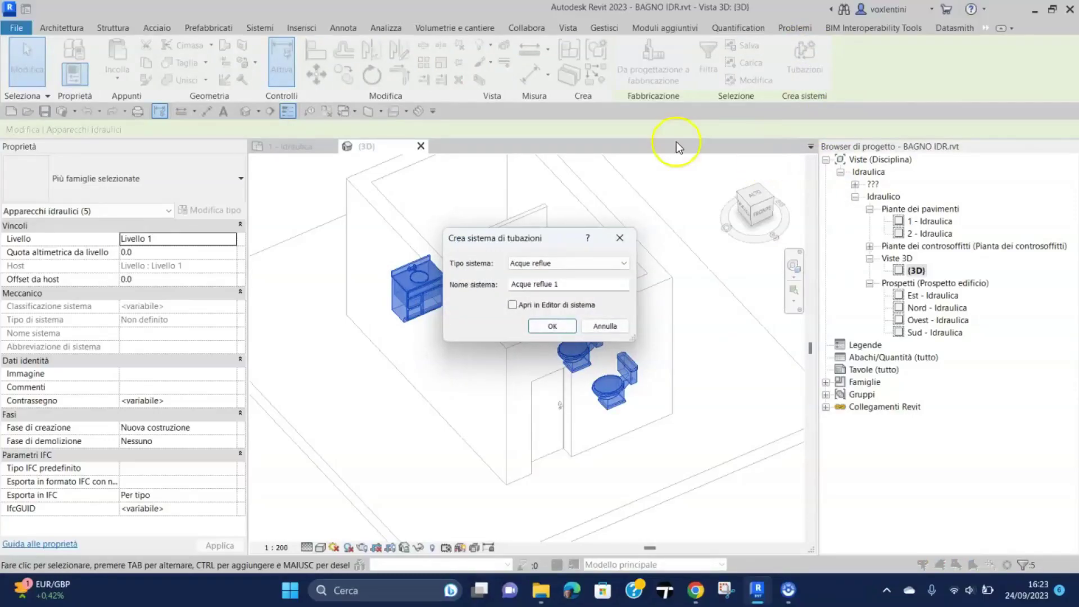
{"action": "left_click", "coordinate": [623, 264]}
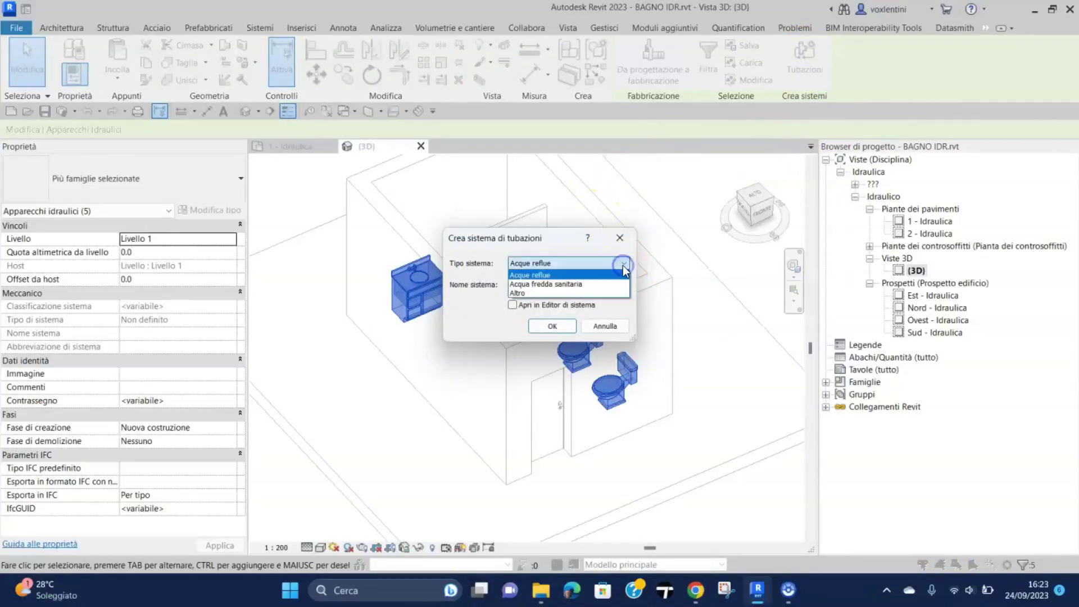
{"action": "left_click", "coordinate": [564, 285]}
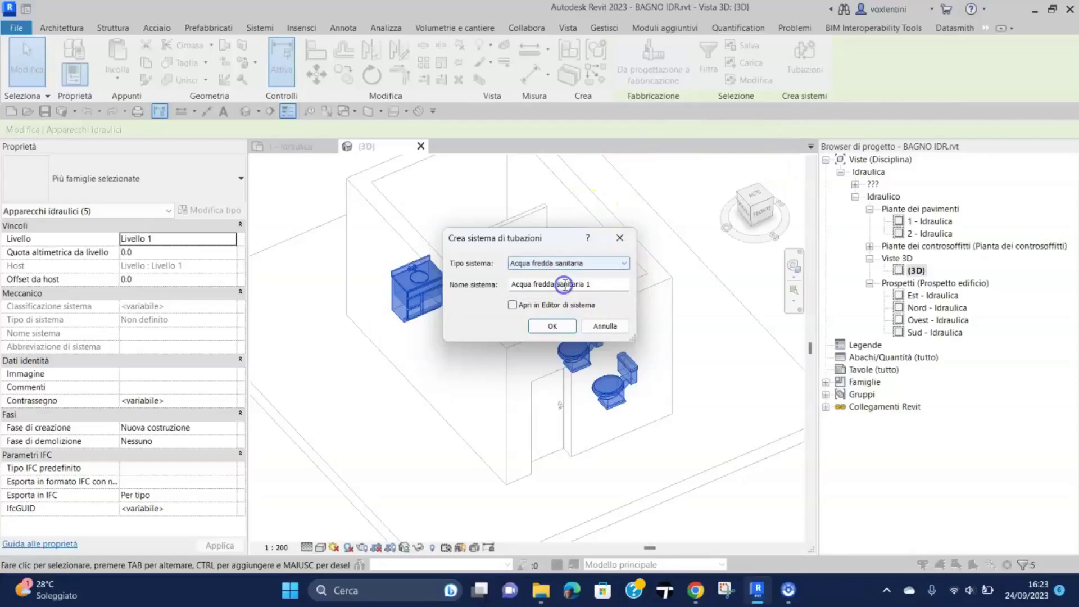
{"action": "left_click", "coordinate": [553, 326]}
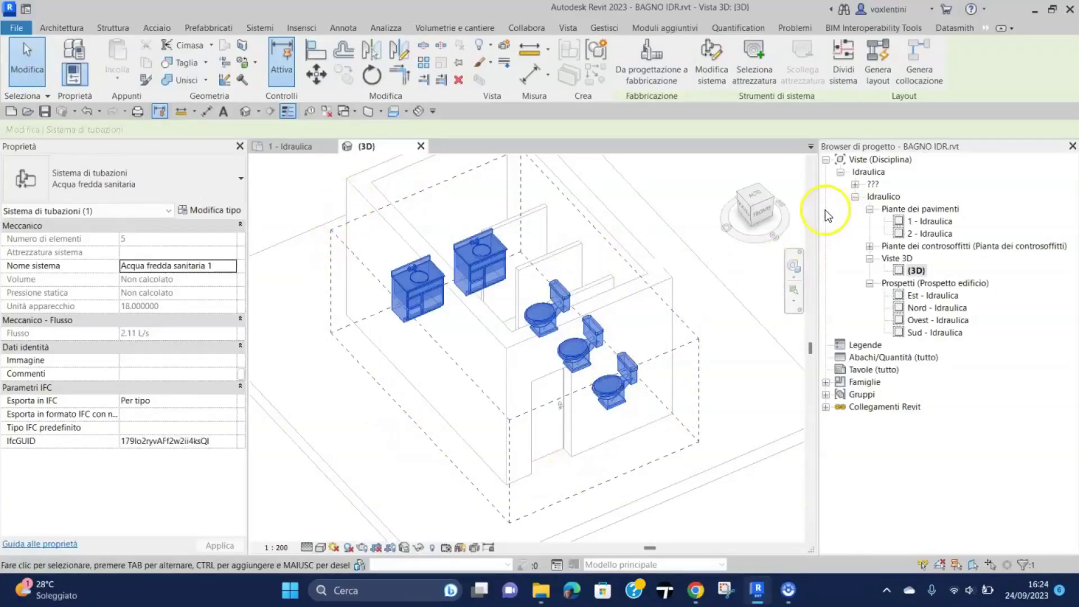
Launch Genera layout with 2 Rete solutions and open its pipe conversion settings
{"action": "left_click", "coordinate": [875, 56]}
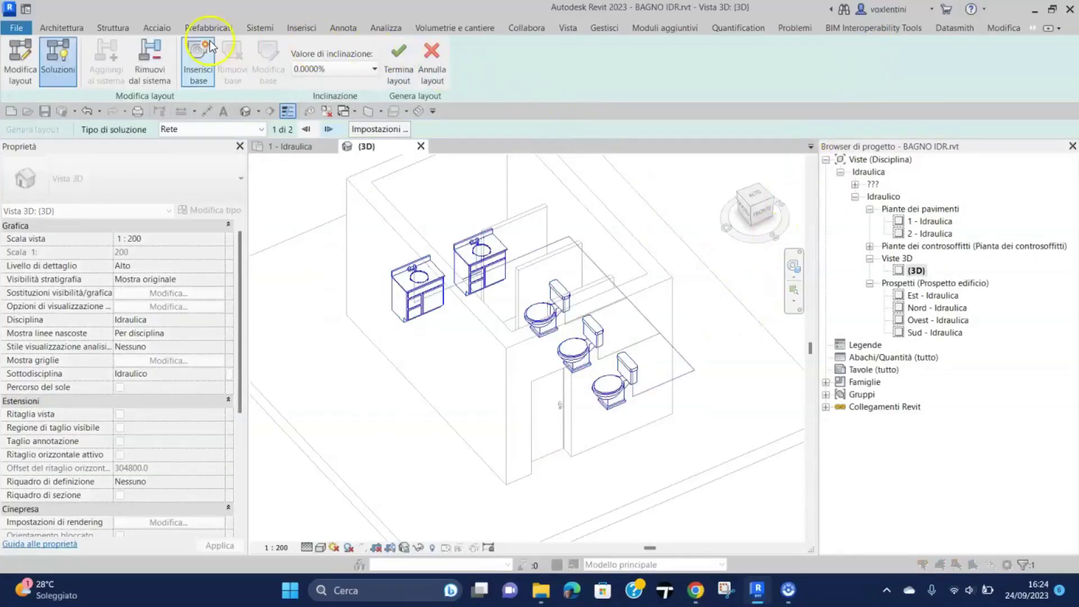
{"action": "left_click", "coordinate": [366, 229]}
{"action": "left_click", "coordinate": [427, 220]}
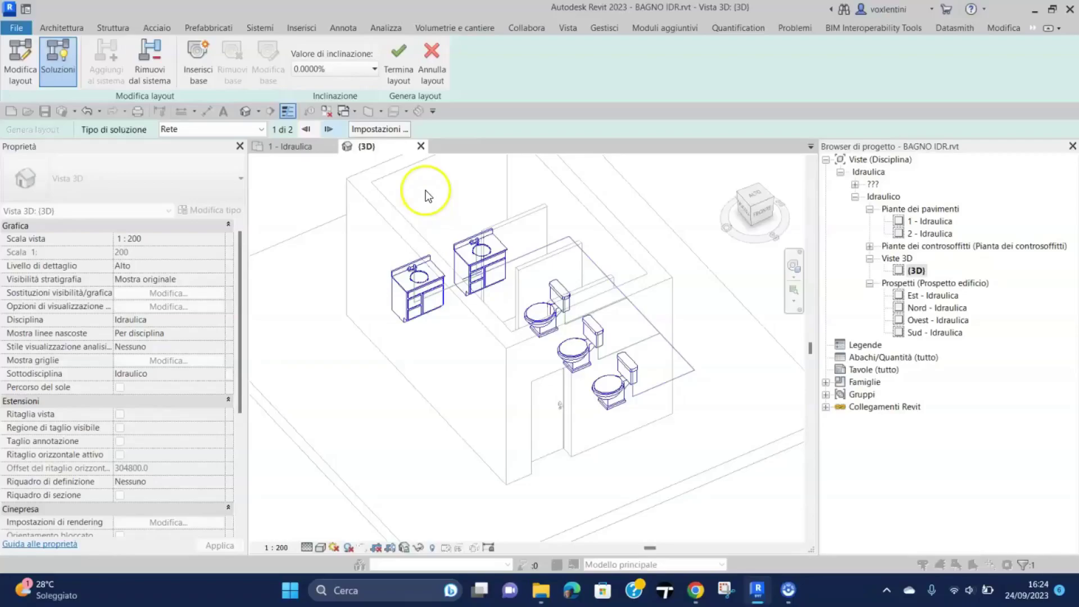
{"action": "left_click", "coordinate": [375, 129]}
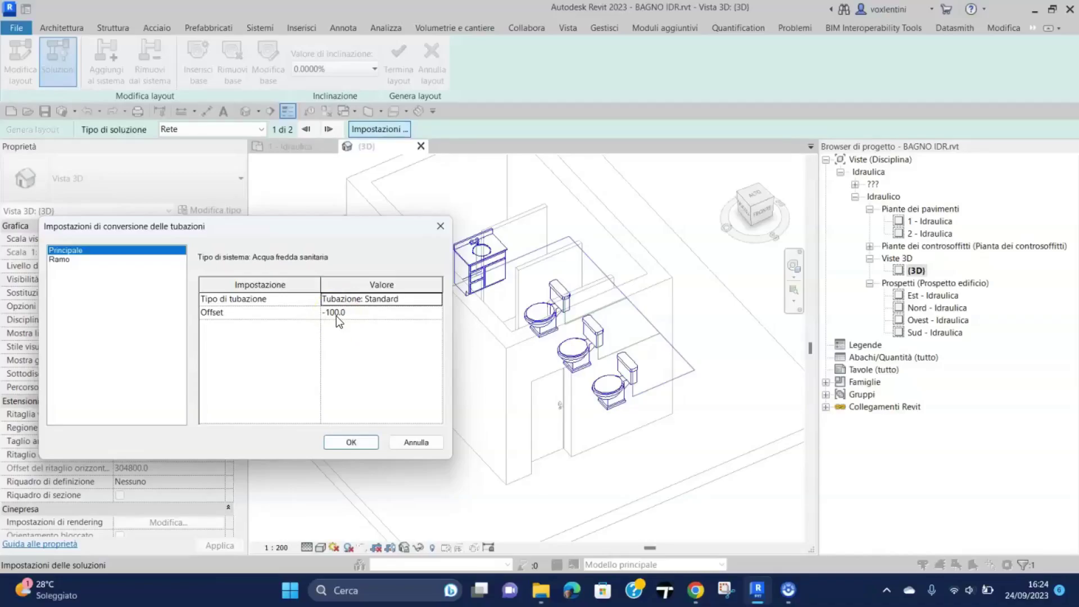
Set the Principale and Ramo conversion offsets to 2800 and apply them
{"action": "left_click", "coordinate": [375, 318]}
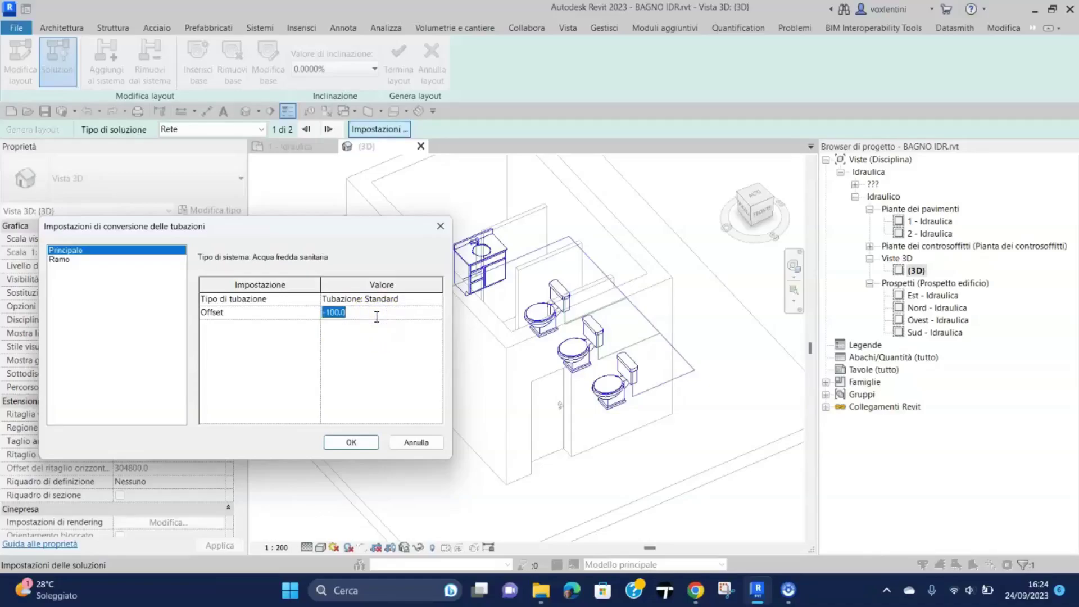
{"action": "type", "text": "2800"}
{"action": "left_click", "coordinate": [69, 261]}
{"action": "left_click", "coordinate": [66, 259]}
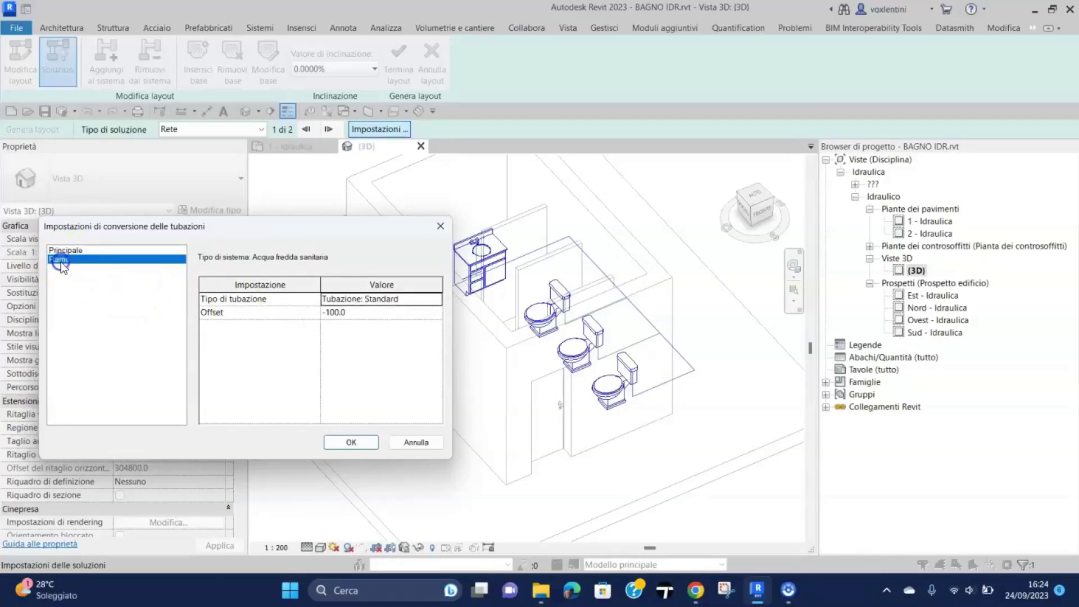
{"action": "left_click", "coordinate": [374, 313]}
{"action": "type", "text": "2"}
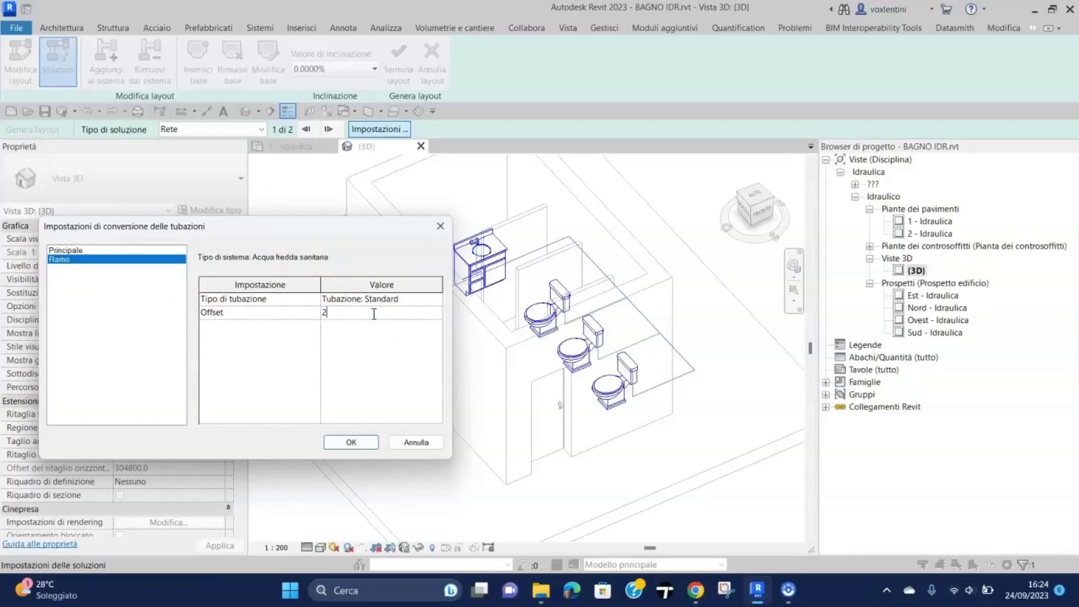
{"action": "type", "text": "800"}
{"action": "left_click", "coordinate": [351, 442]}
{"action": "scroll", "coordinate": [590, 483], "scroll_direction": "down", "scroll_amount": 3}
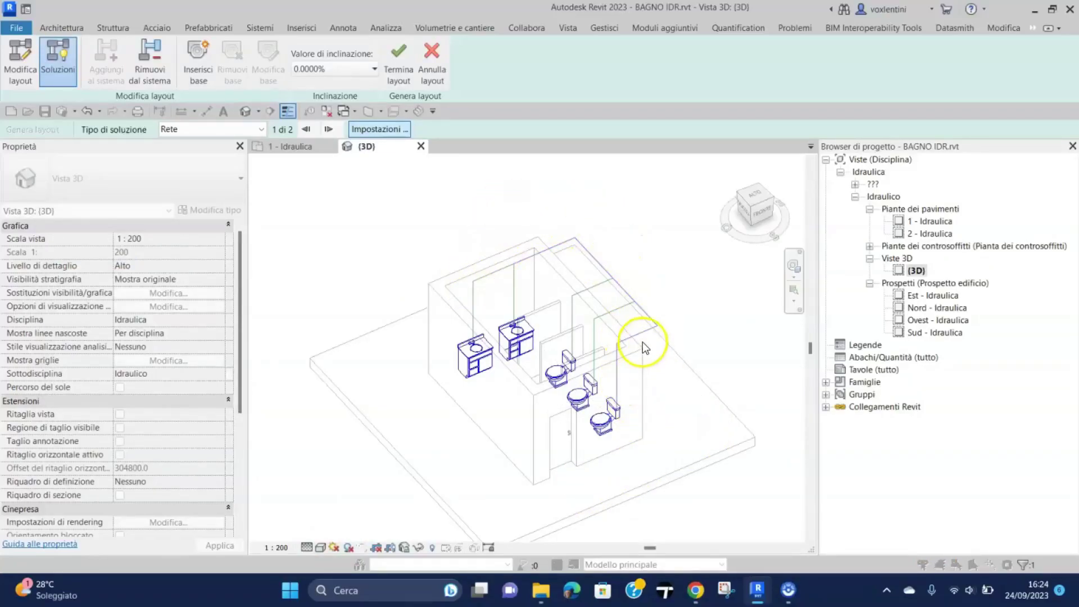
Reset both the Principale and Ramo offsets to -100 and close the settings
{"action": "left_click", "coordinate": [391, 130]}
{"action": "left_click", "coordinate": [368, 311]}
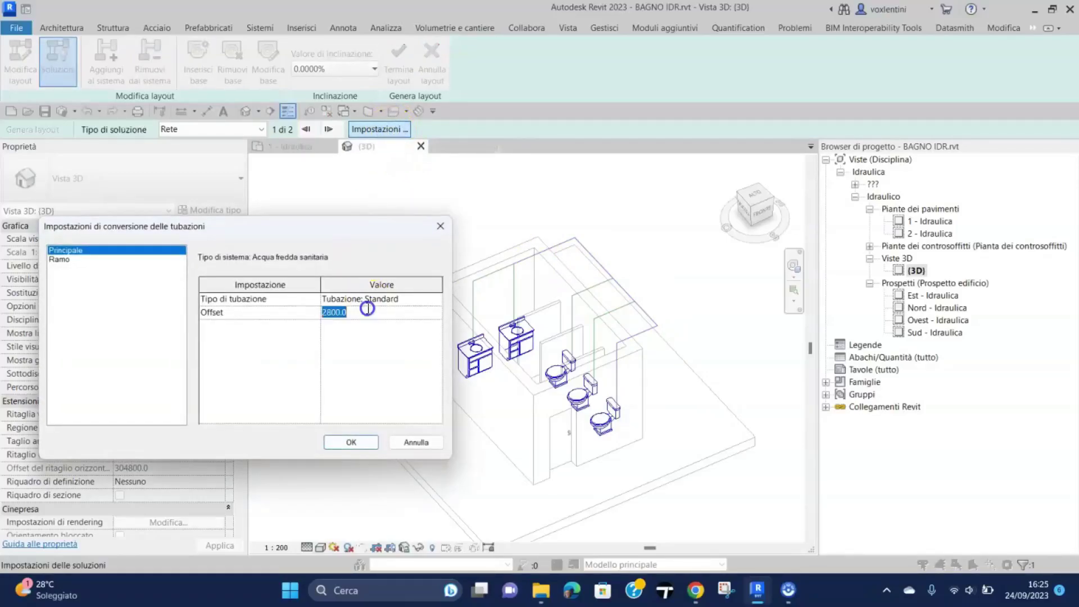
{"action": "type", "text": "-1"}
{"action": "type", "text": "00"}
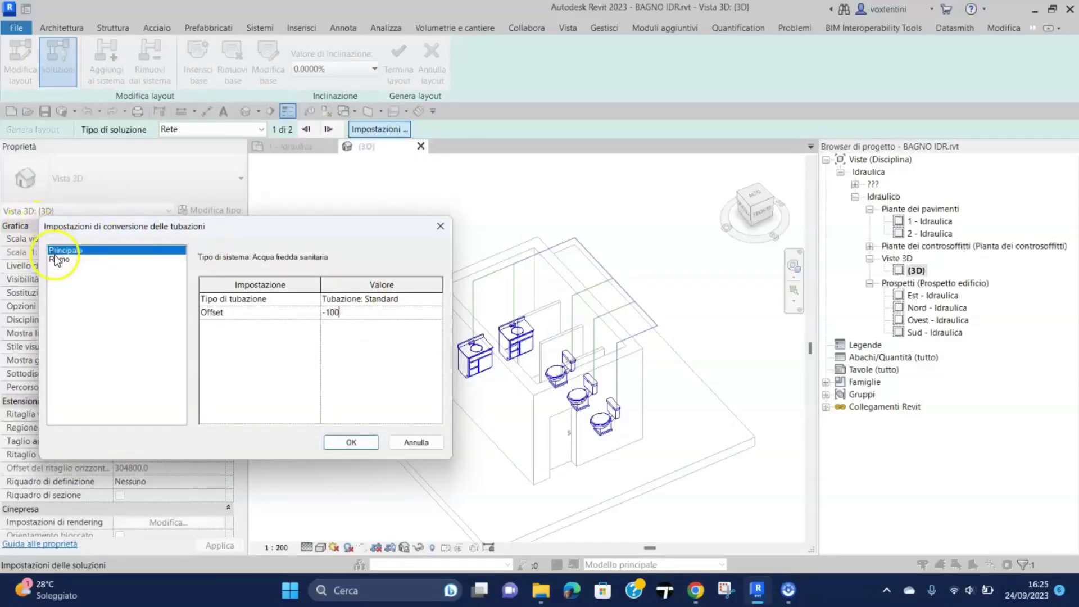
{"action": "left_click", "coordinate": [58, 260]}
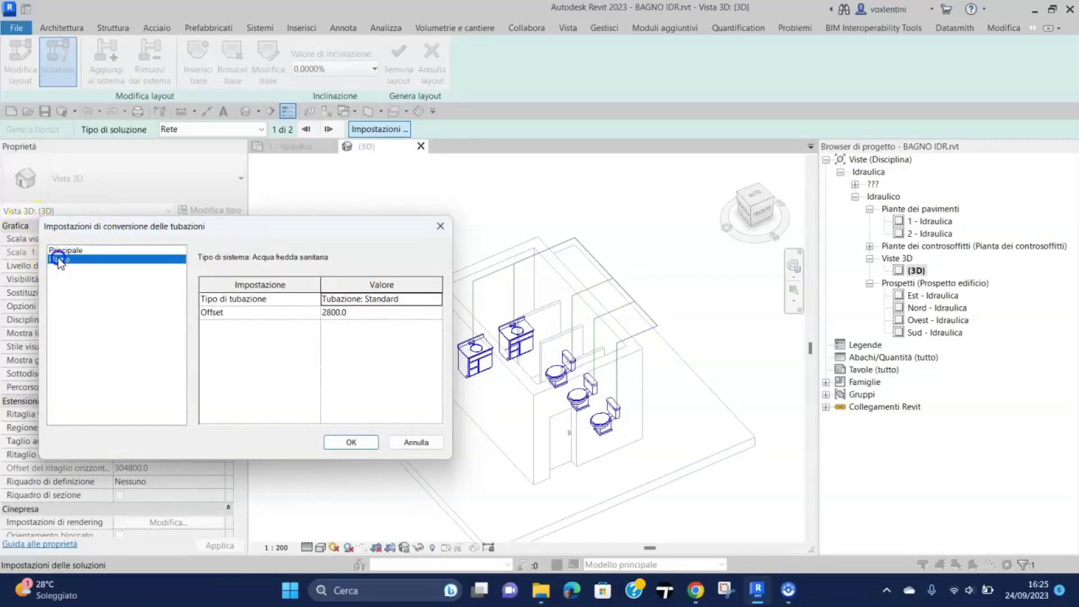
{"action": "left_click", "coordinate": [354, 312]}
{"action": "type", "text": "-1"}
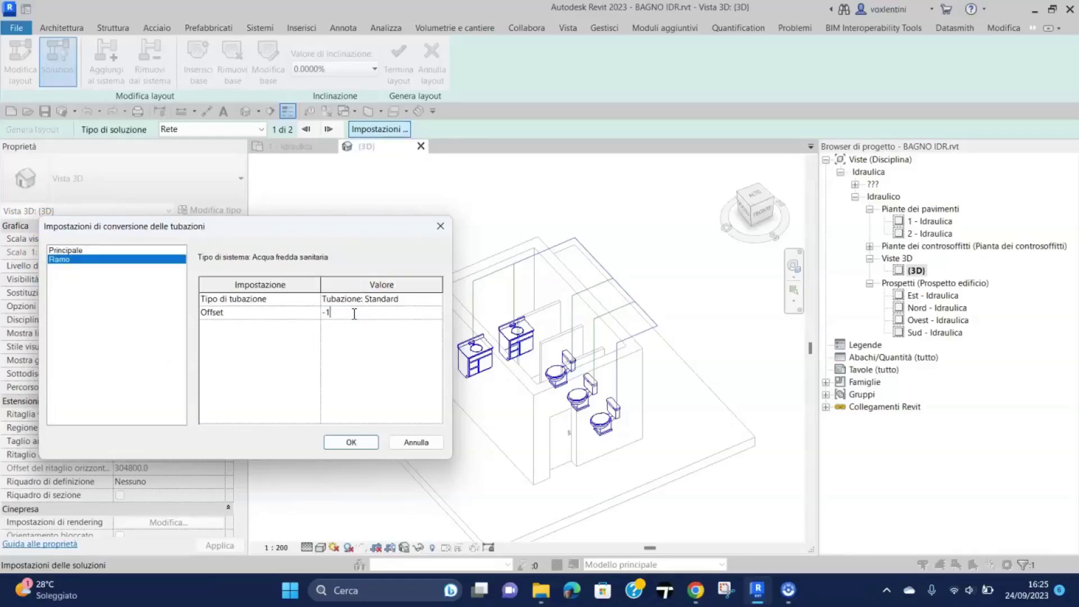
{"action": "type", "text": "00"}
{"action": "left_click", "coordinate": [367, 394]}
{"action": "left_click", "coordinate": [373, 443]}
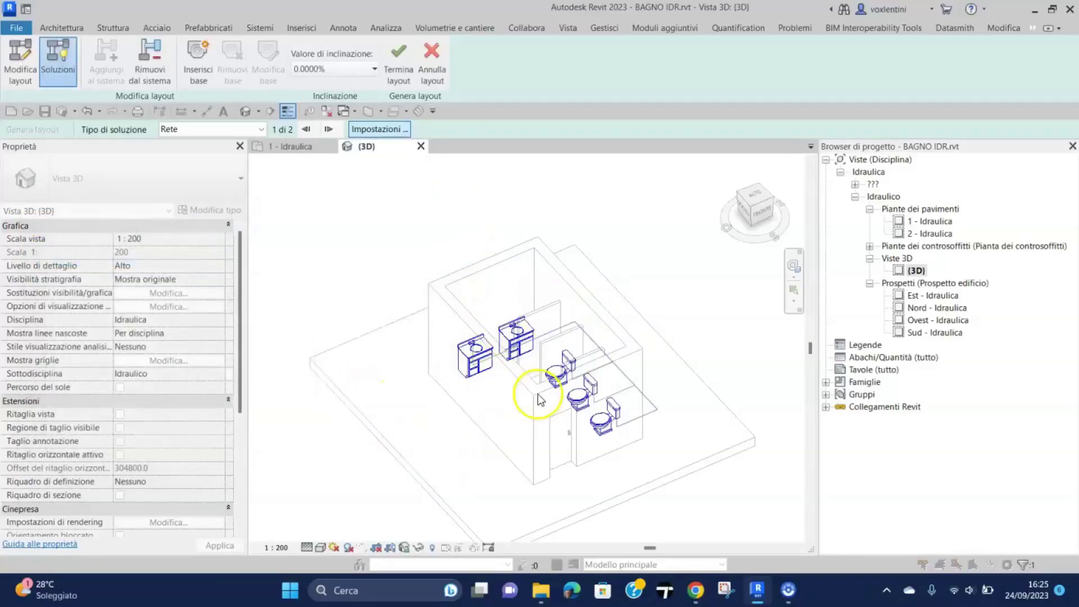
{"action": "scroll", "coordinate": [602, 463], "scroll_direction": "up", "scroll_amount": 3}
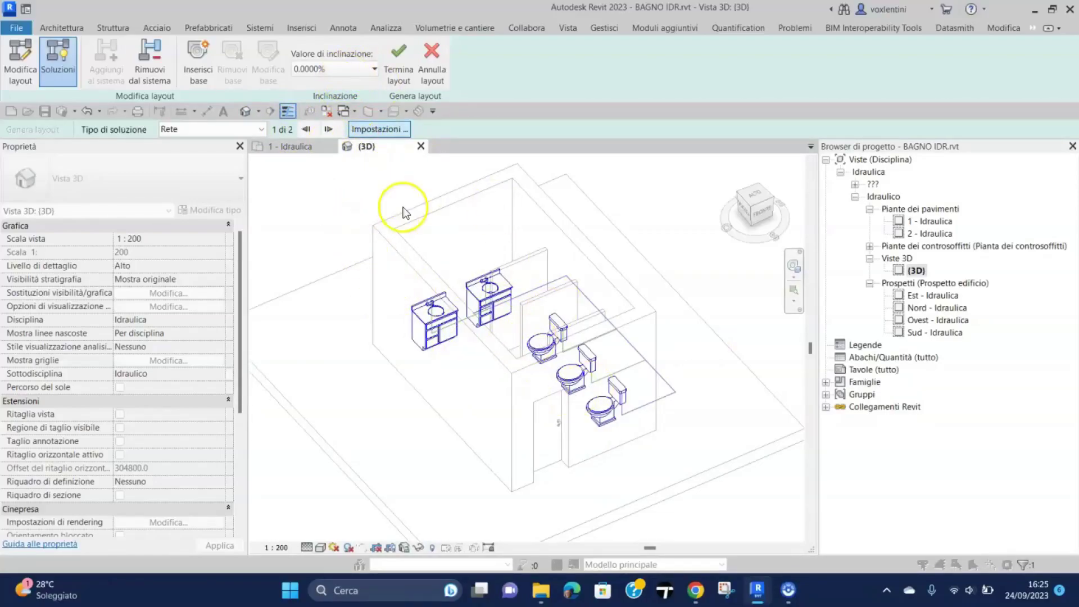
Show layout solution 2 of 2 on the 1 - Idraulica floor plan
{"action": "left_click", "coordinate": [329, 129]}
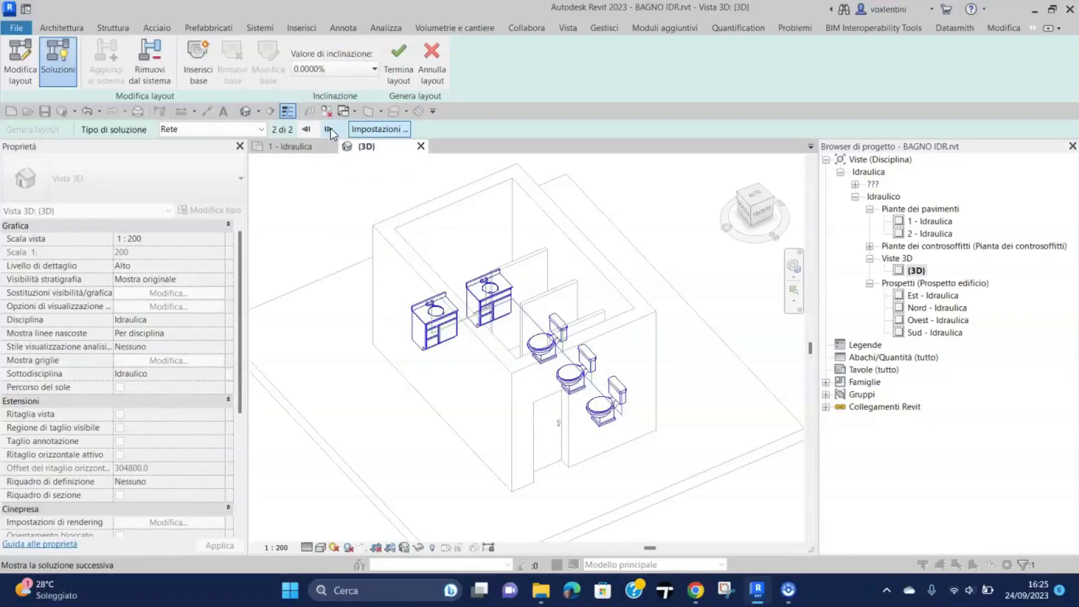
{"action": "left_click", "coordinate": [287, 149]}
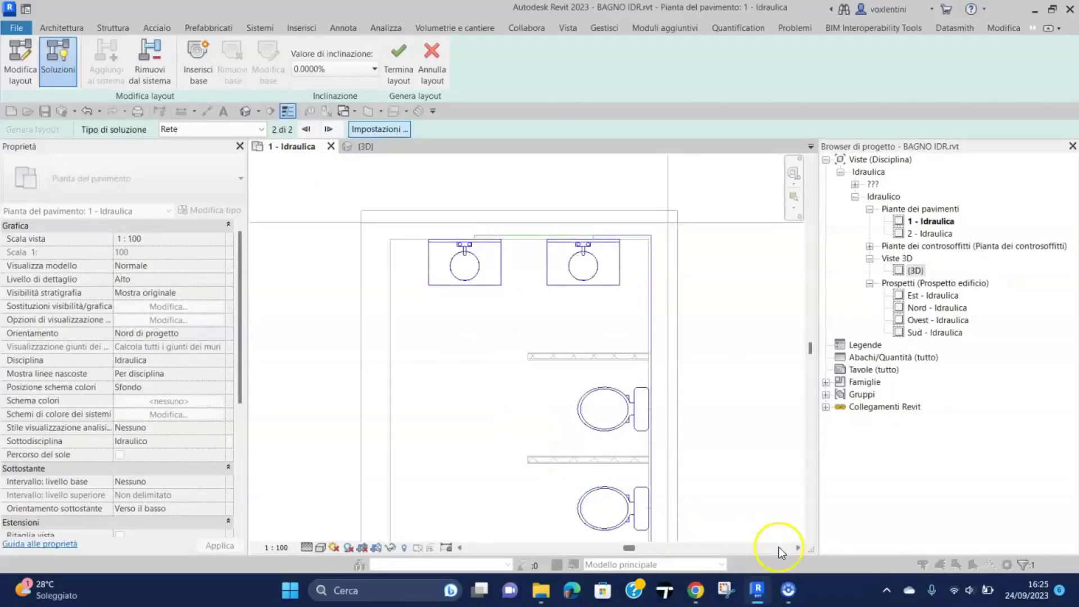
{"action": "scroll", "coordinate": [662, 339], "scroll_direction": "up", "scroll_amount": 2}
{"action": "scroll", "coordinate": [662, 341], "scroll_direction": "up", "scroll_amount": 2}
{"action": "scroll", "coordinate": [661, 339], "scroll_direction": "down", "scroll_amount": 3}
{"action": "scroll", "coordinate": [544, 312], "scroll_direction": "down", "scroll_amount": 2}
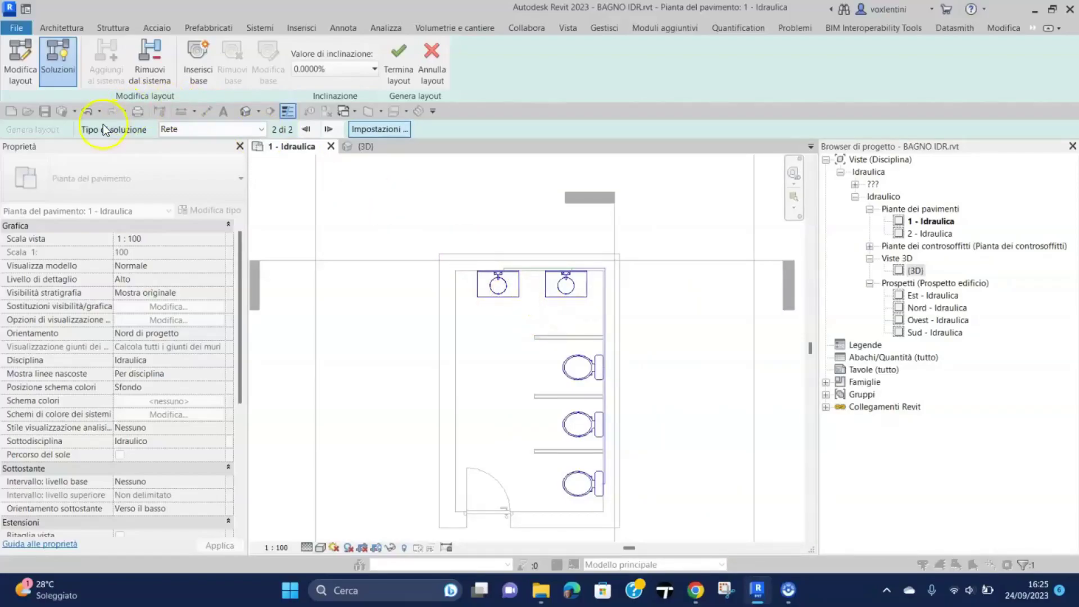
Keep Rete as the solution type and preview it in the 3D view
{"action": "left_click", "coordinate": [261, 128]}
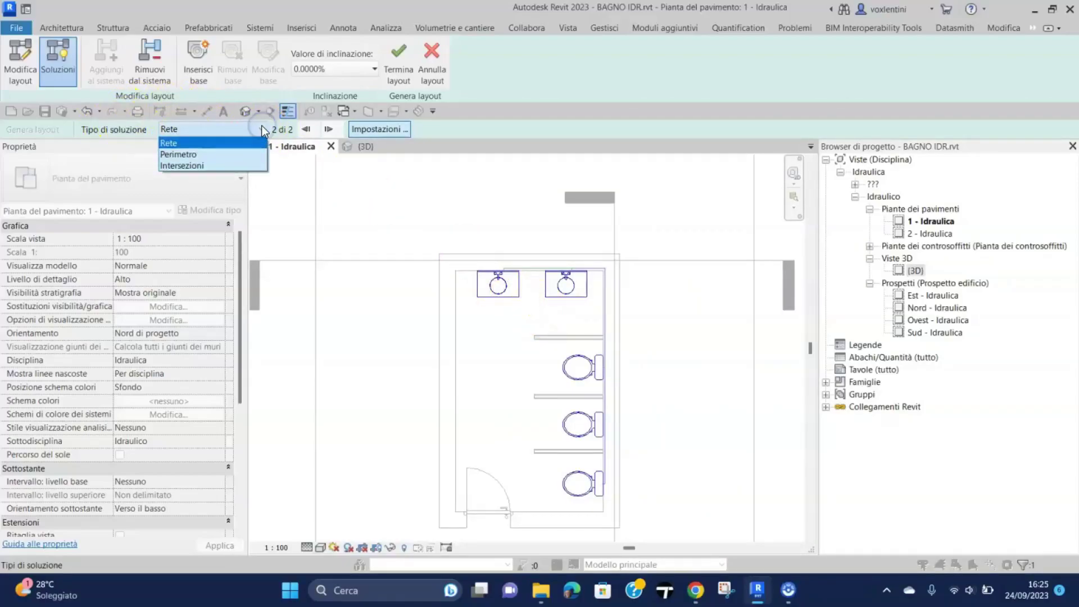
{"action": "left_click", "coordinate": [170, 142]}
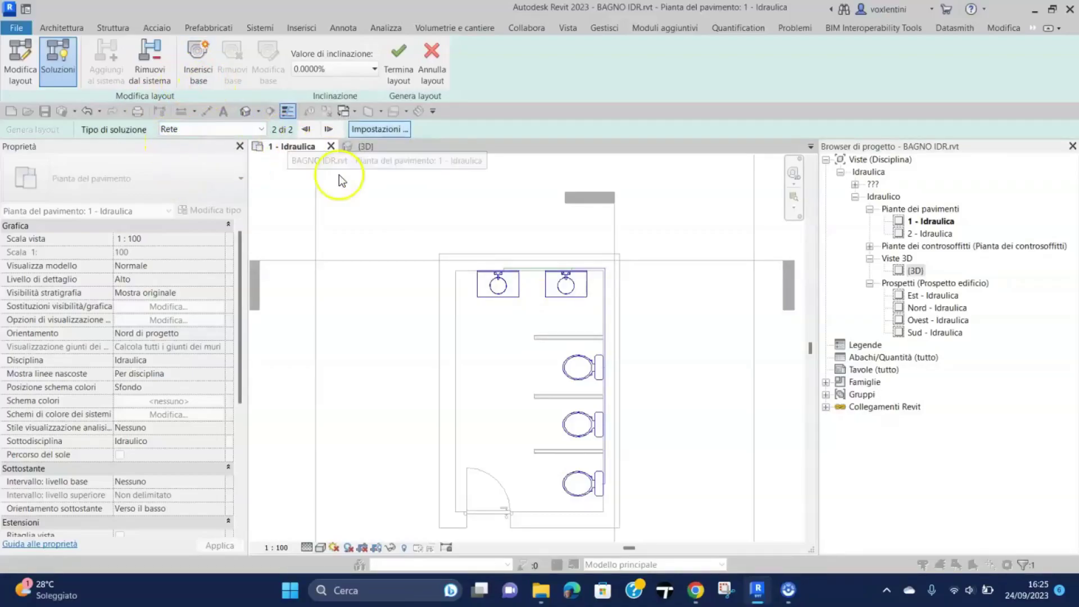
{"action": "left_click", "coordinate": [360, 146]}
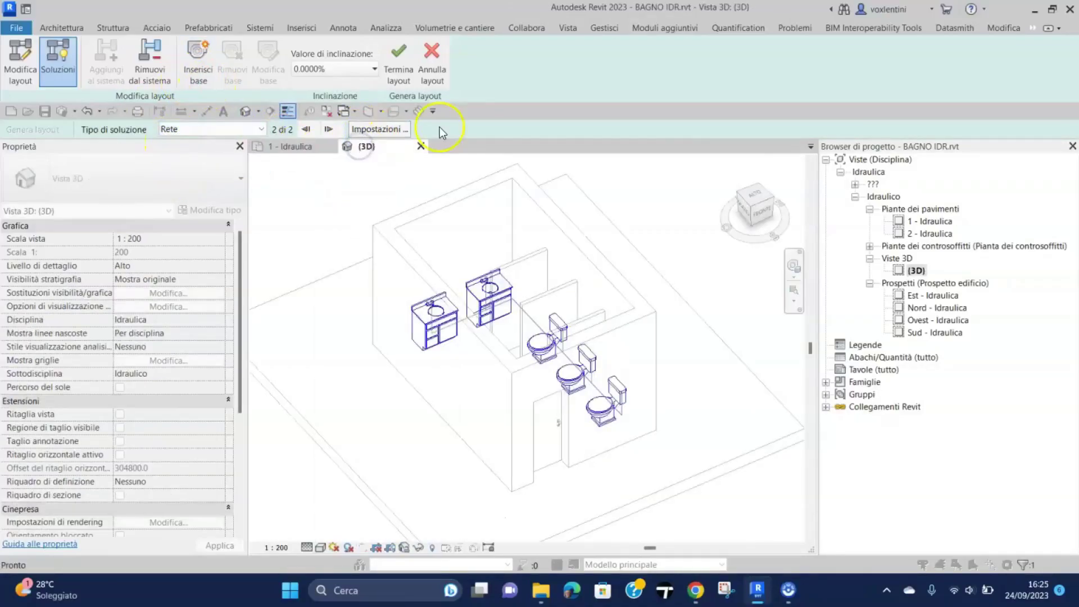
Accept the generated piping with Termina layout and inspect it around the toilets
{"action": "left_click", "coordinate": [403, 56]}
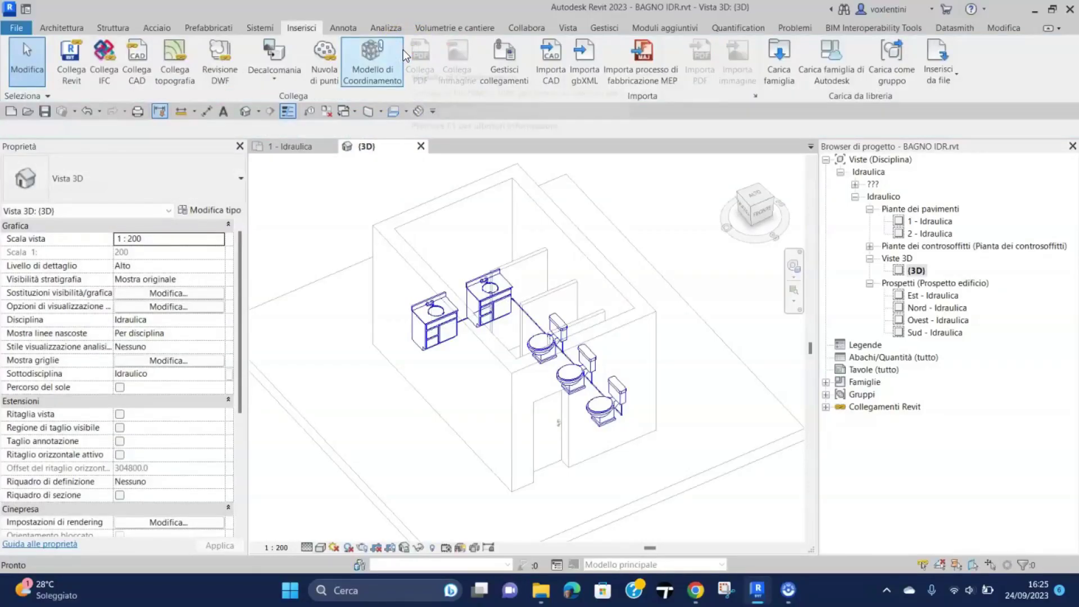
{"action": "scroll", "coordinate": [621, 433], "scroll_direction": "up", "scroll_amount": 3}
{"action": "scroll", "coordinate": [621, 430], "scroll_direction": "up", "scroll_amount": 2}
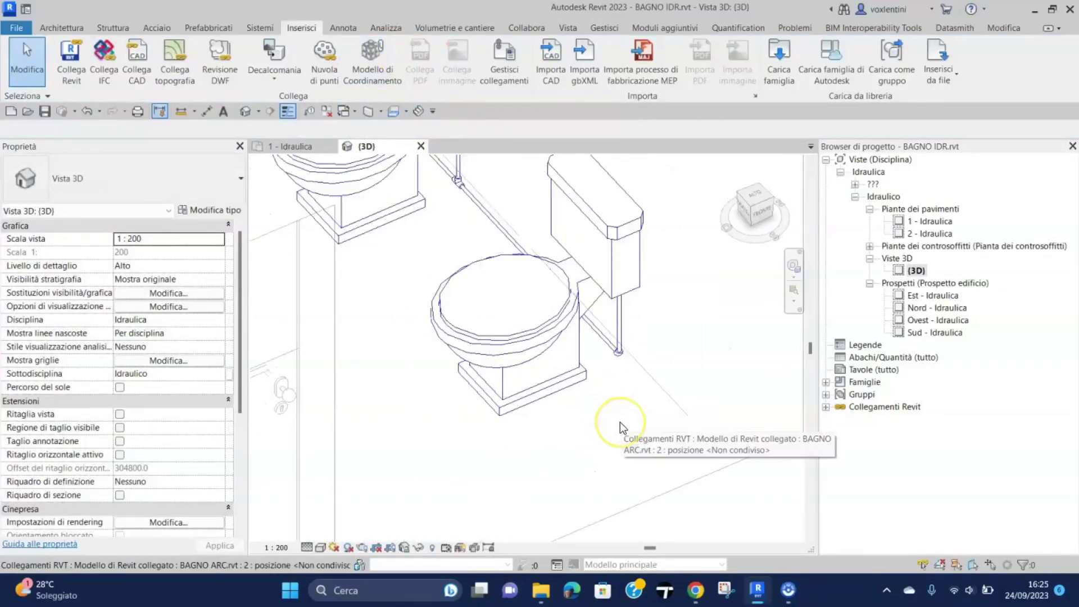
{"action": "scroll", "coordinate": [624, 425], "scroll_direction": "down", "scroll_amount": 1}
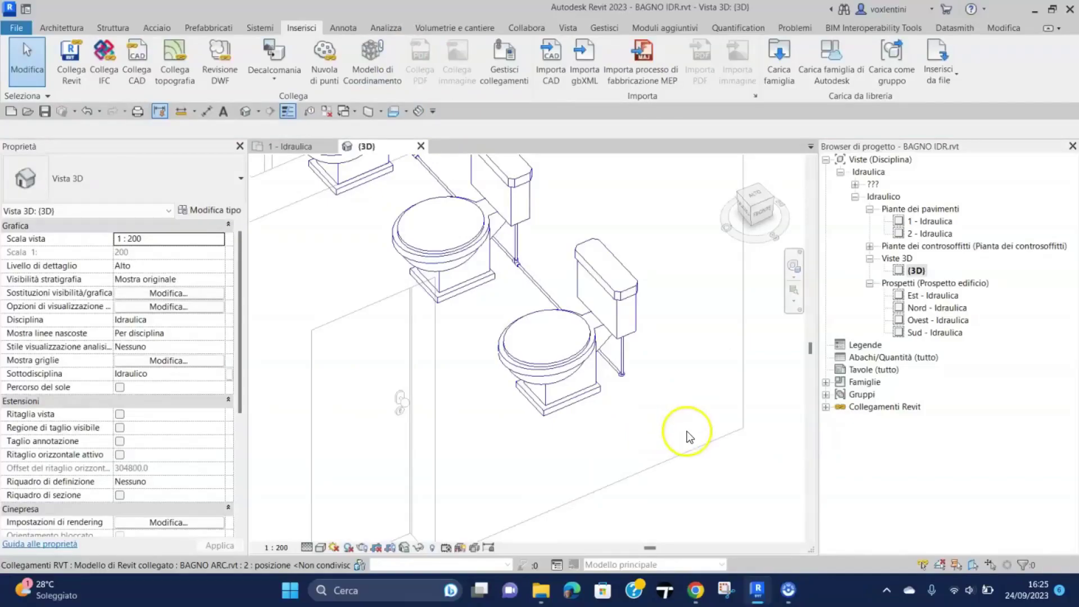
{"action": "mouse_move", "coordinate": [687, 440]}
{"action": "middle_mouse_down", "text": "shift"}
{"action": "mouse_move", "coordinate": [668, 466]}
{"action": "mouse_move", "coordinate": [656, 453]}
{"action": "mouse_move", "coordinate": [674, 452]}
{"action": "mouse_move", "coordinate": [624, 441]}
{"action": "mouse_move", "coordinate": [666, 436]}
{"action": "mouse_move", "coordinate": [699, 405]}
{"action": "middle_mouse_up", "text": "shift"}
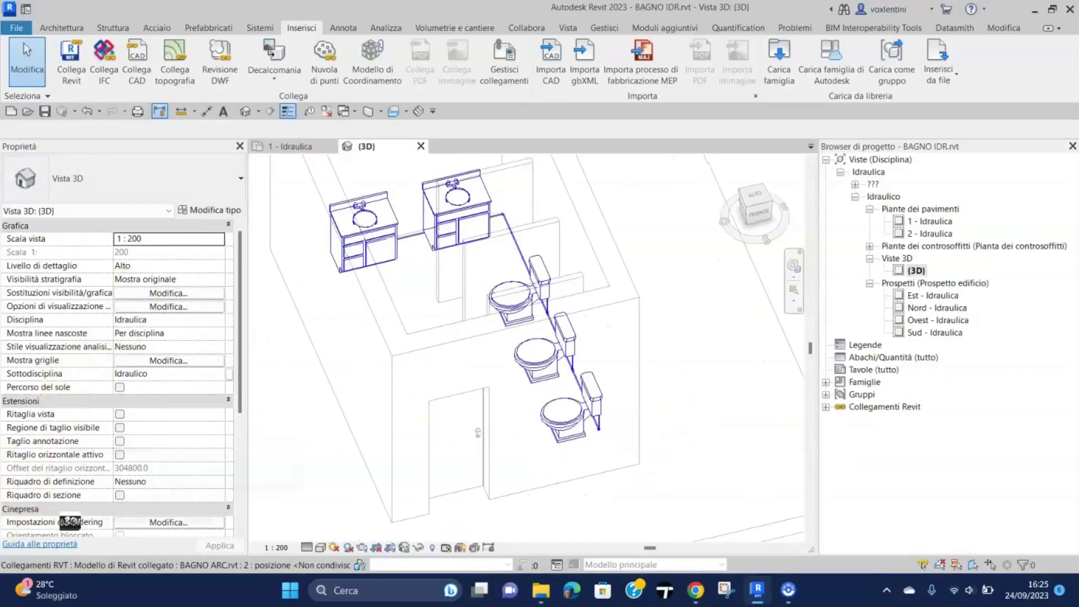
{"action": "middle_click_drag", "start_coordinate": [489, 447], "coordinate": [513, 448], "text": "shift"}
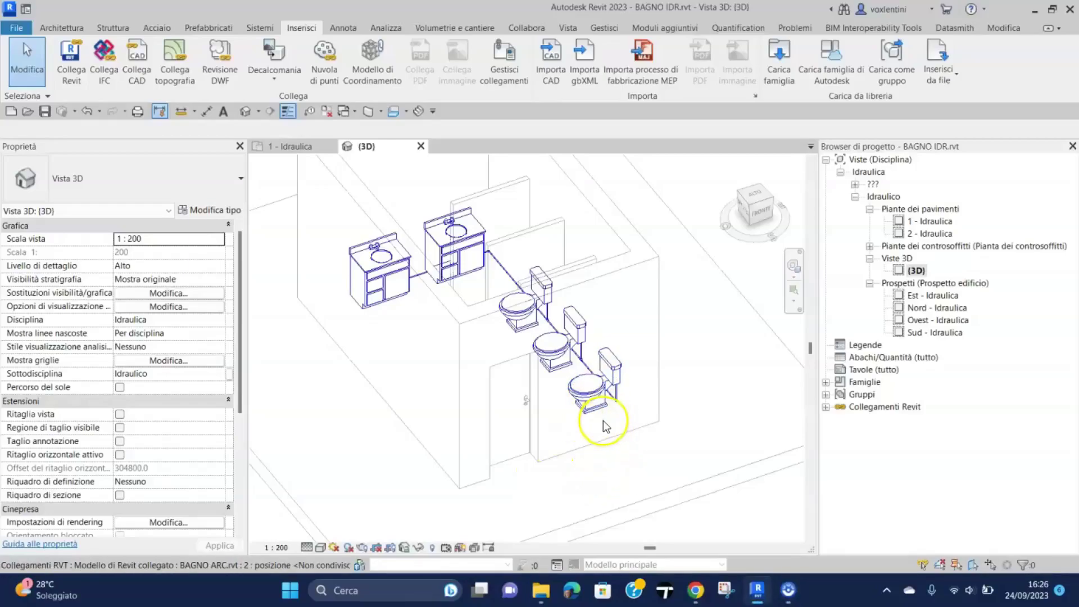
{"action": "mouse_move", "coordinate": [612, 430]}
{"action": "middle_mouse_down", "text": "shift"}
{"action": "mouse_move", "coordinate": [494, 419]}
{"action": "mouse_move", "coordinate": [687, 381]}
{"action": "middle_mouse_up", "text": "shift"}
{"action": "scroll", "coordinate": [501, 450], "scroll_direction": "up", "scroll_amount": 3}
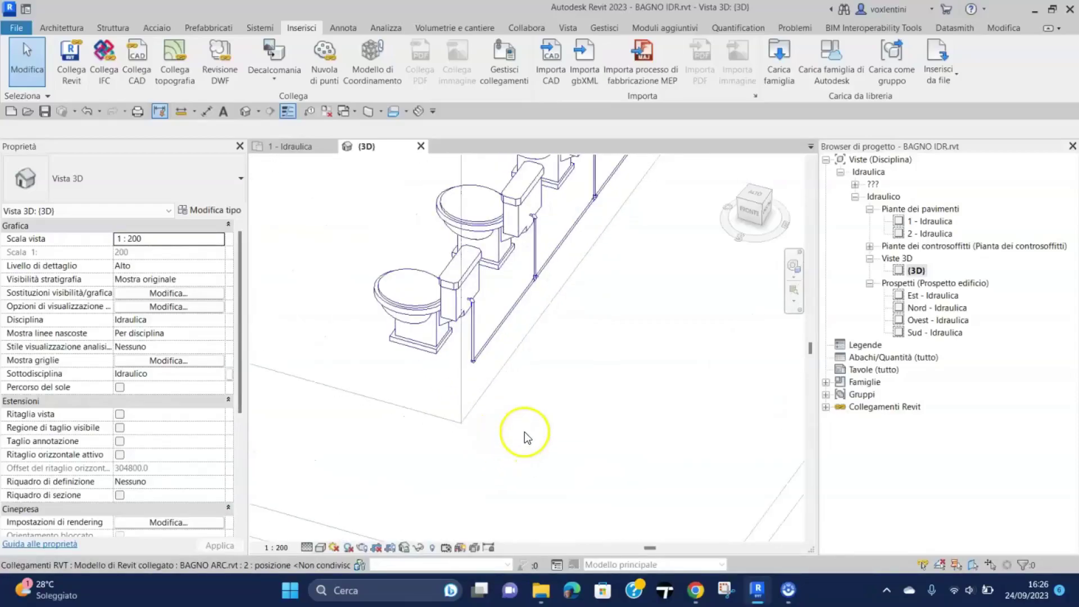
{"action": "scroll", "coordinate": [525, 434], "scroll_direction": "up", "scroll_amount": 2}
{"action": "scroll", "coordinate": [534, 450], "scroll_direction": "down", "scroll_amount": 2}
Orbit and zoom the 3D view to inspect the piping at the sinks
{"action": "mouse_move", "coordinate": [513, 503]}
{"action": "middle_mouse_down", "text": "shift"}
{"action": "mouse_move", "coordinate": [648, 396]}
{"action": "mouse_move", "coordinate": [588, 330]}
{"action": "mouse_move", "coordinate": [573, 444]}
{"action": "mouse_move", "coordinate": [591, 458]}
{"action": "mouse_move", "coordinate": [651, 458]}
{"action": "mouse_move", "coordinate": [495, 475]}
{"action": "mouse_move", "coordinate": [482, 465]}
{"action": "middle_mouse_up", "text": "shift"}
{"action": "scroll", "coordinate": [584, 434], "scroll_direction": "up", "scroll_amount": 2}
{"action": "scroll", "coordinate": [527, 398], "scroll_direction": "up", "scroll_amount": 3}
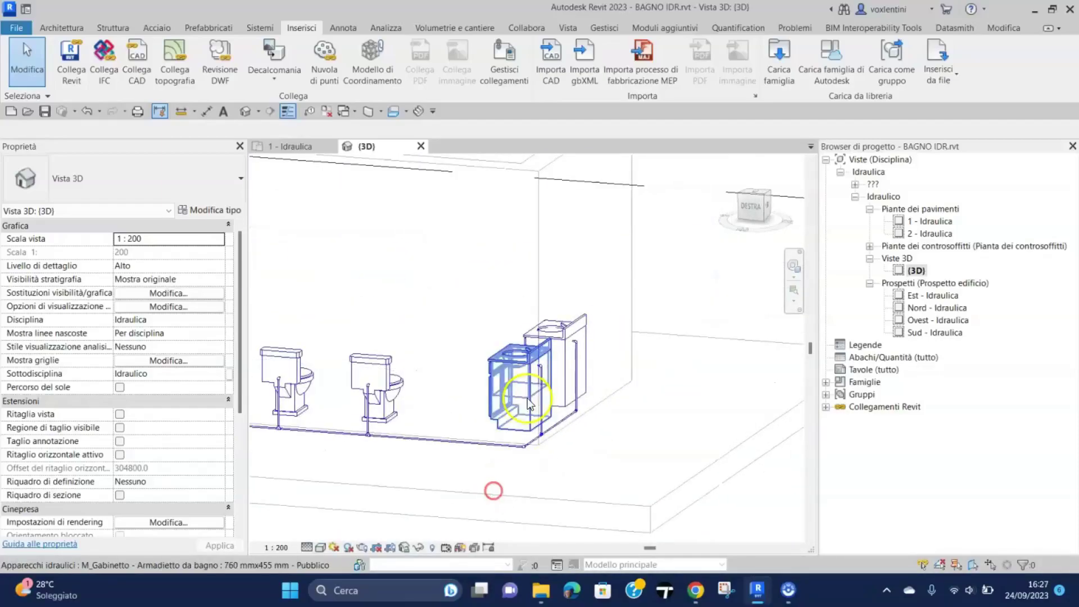
{"action": "scroll", "coordinate": [534, 396], "scroll_direction": "up", "scroll_amount": 2}
{"action": "scroll", "coordinate": [534, 396], "scroll_direction": "up", "scroll_amount": 1}
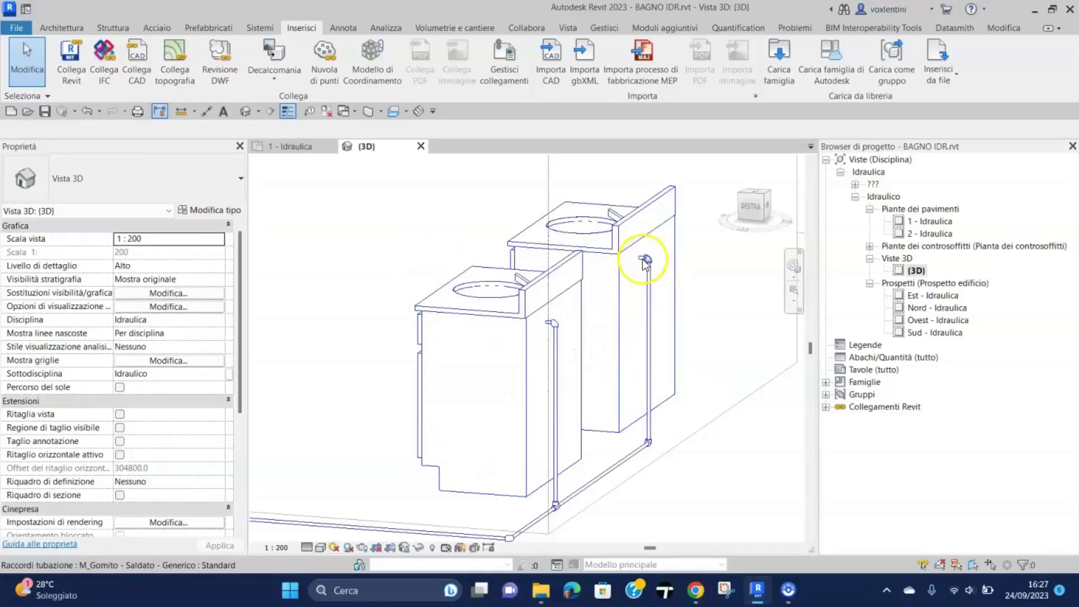
{"action": "scroll", "coordinate": [744, 333], "scroll_direction": "down", "scroll_amount": 3}
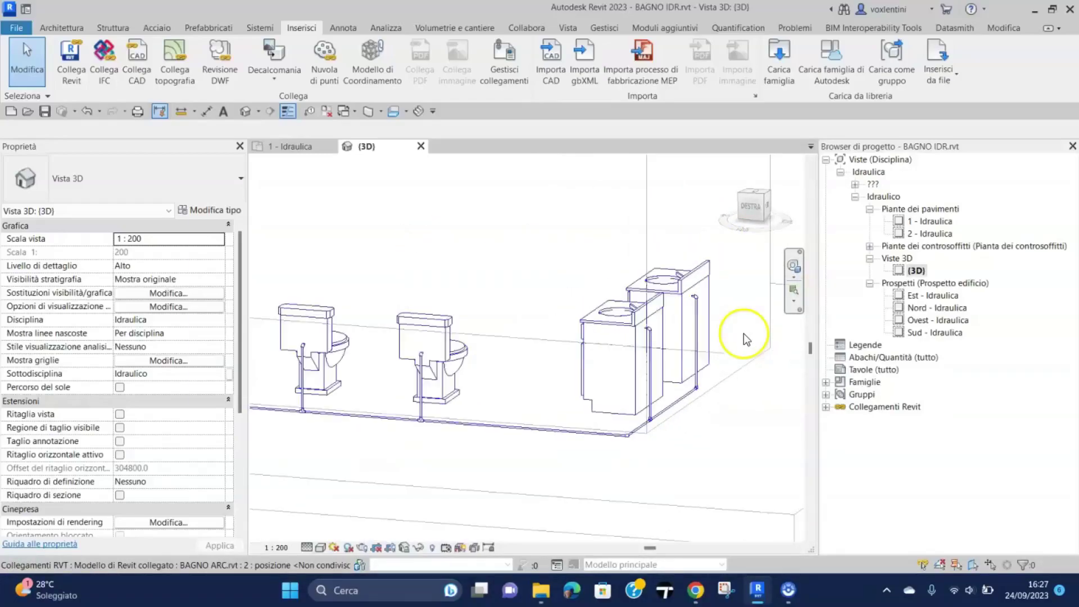
{"action": "scroll", "coordinate": [670, 439], "scroll_direction": "down", "scroll_amount": 2}
{"action": "scroll", "coordinate": [655, 452], "scroll_direction": "down", "scroll_amount": 1}
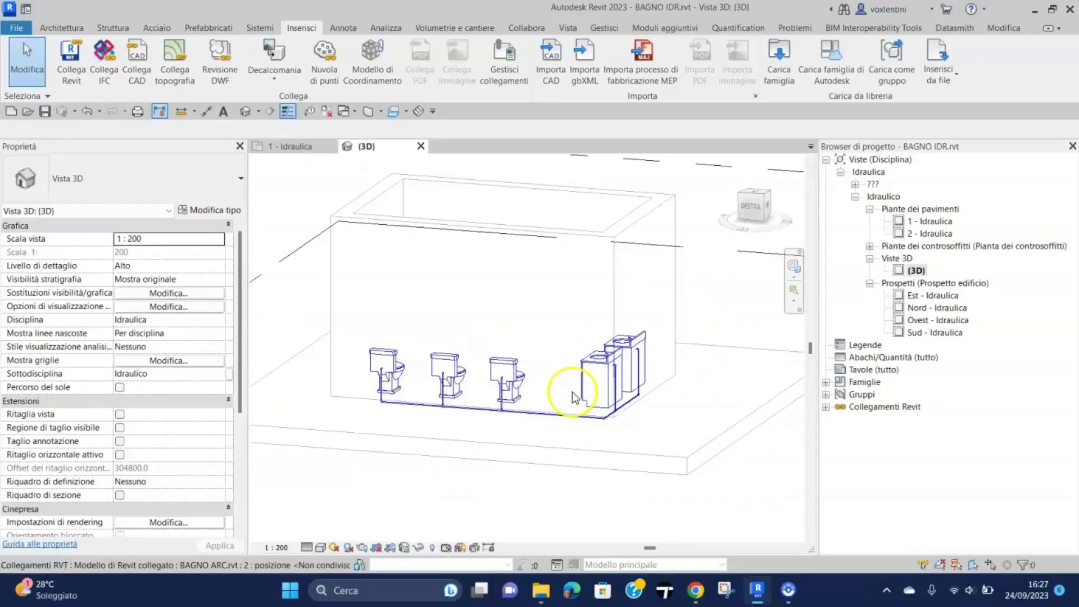
{"action": "mouse_move", "coordinate": [354, 427]}
{"action": "middle_mouse_down", "text": "shift"}
{"action": "mouse_move", "coordinate": [466, 470]}
{"action": "mouse_move", "coordinate": [683, 364]}
{"action": "middle_mouse_up", "text": "shift"}
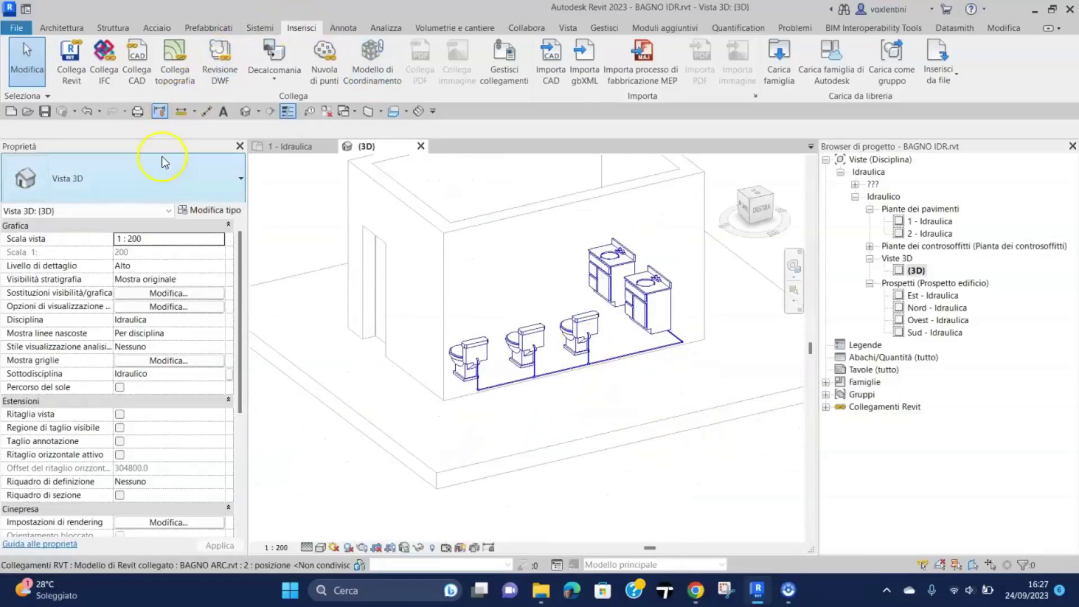
Undo the generated piping and reframe the unpiped bathroom fixtures
{"action": "left_click", "coordinate": [87, 112]}
{"action": "scroll", "coordinate": [514, 408], "scroll_direction": "up", "scroll_amount": 2}
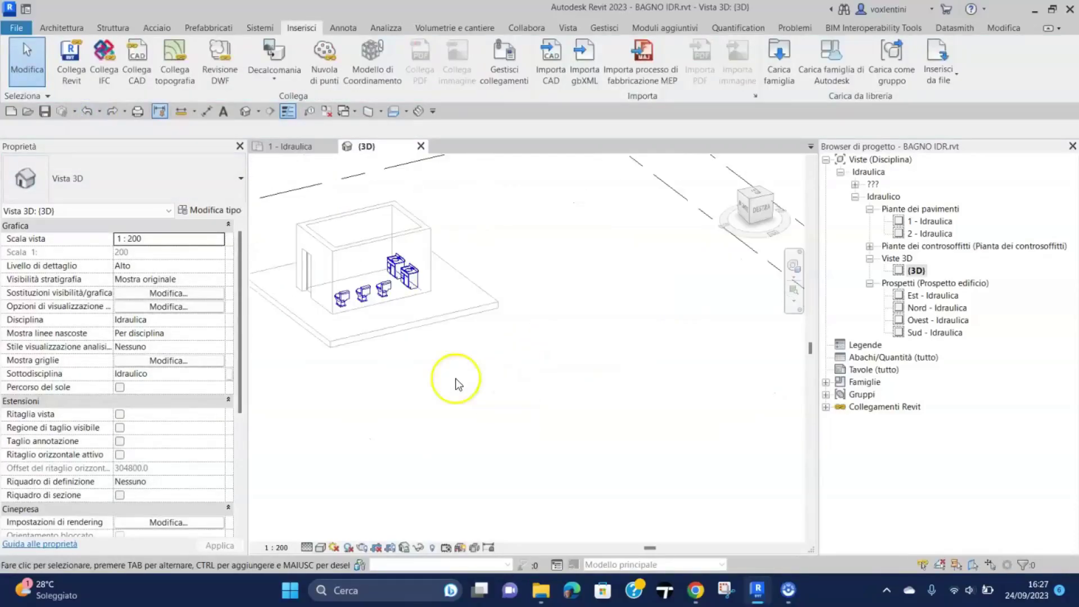
{"action": "mouse_move", "coordinate": [378, 306]}
{"action": "middle_mouse_down"}
{"action": "mouse_move", "coordinate": [550, 381]}
{"action": "mouse_move", "coordinate": [651, 398]}
{"action": "middle_mouse_up"}
{"action": "scroll", "coordinate": [572, 417], "scroll_direction": "up", "scroll_amount": 1}
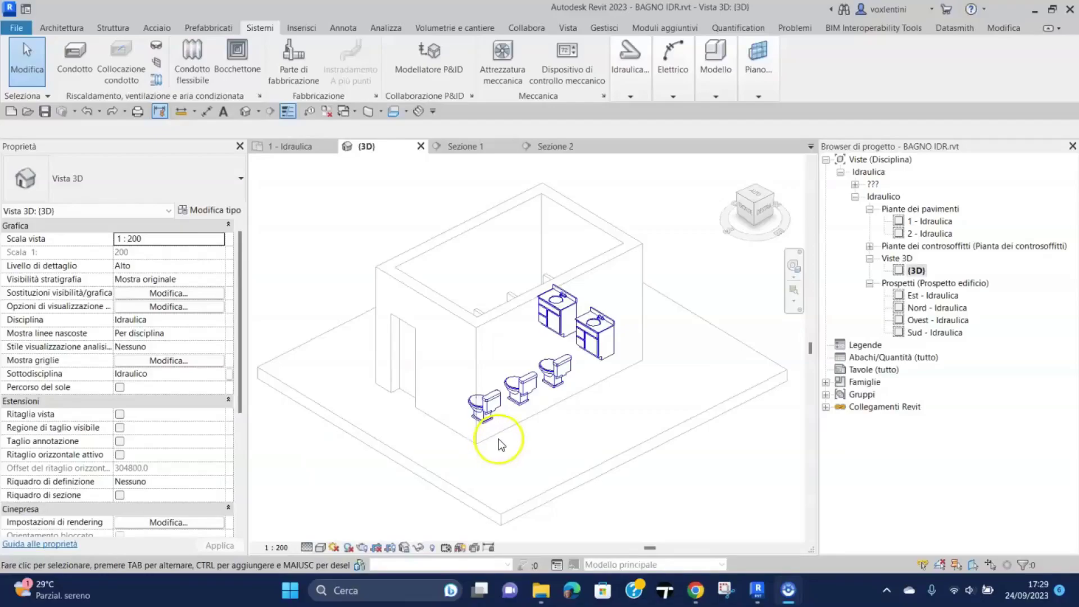
Open Sezione 1 via Vai a vista from the 1 - Idraulica plan and pan to the washbasin
{"action": "left_click", "coordinate": [291, 141]}
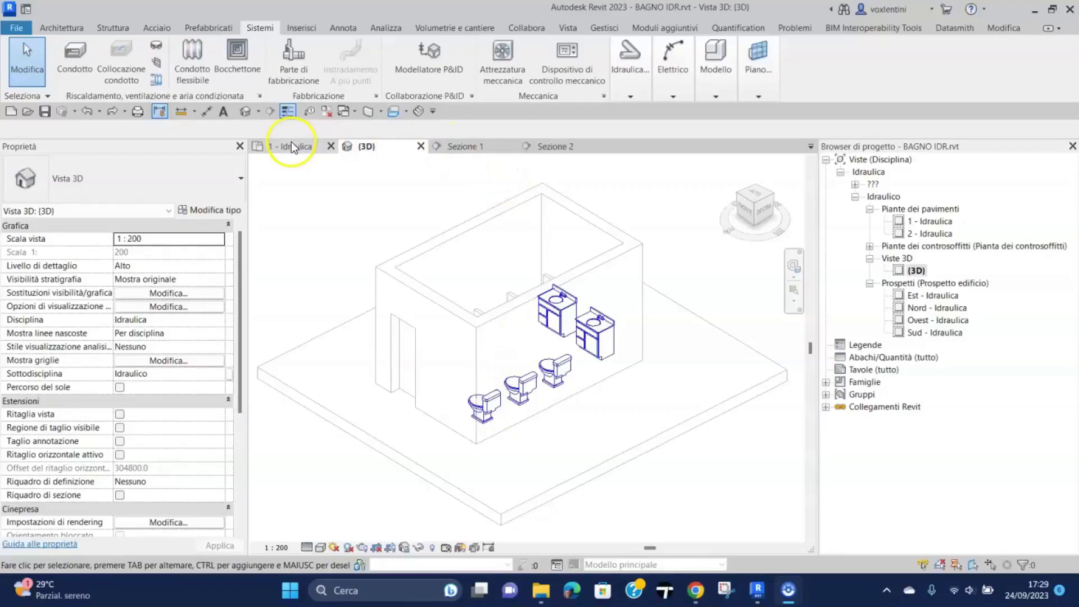
{"action": "left_click", "coordinate": [370, 329]}
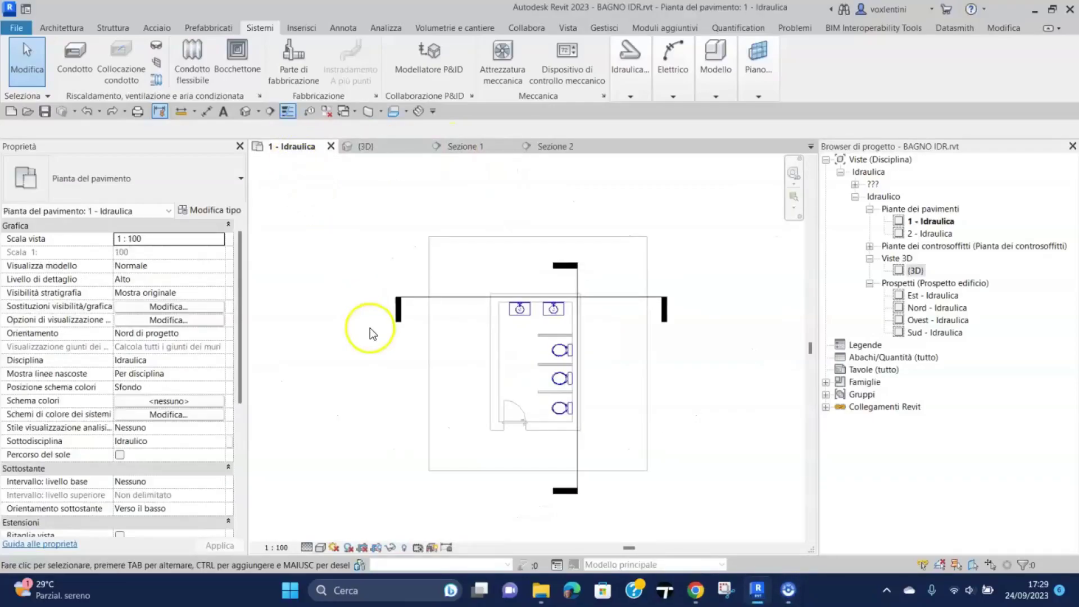
{"action": "left_click", "coordinate": [566, 493]}
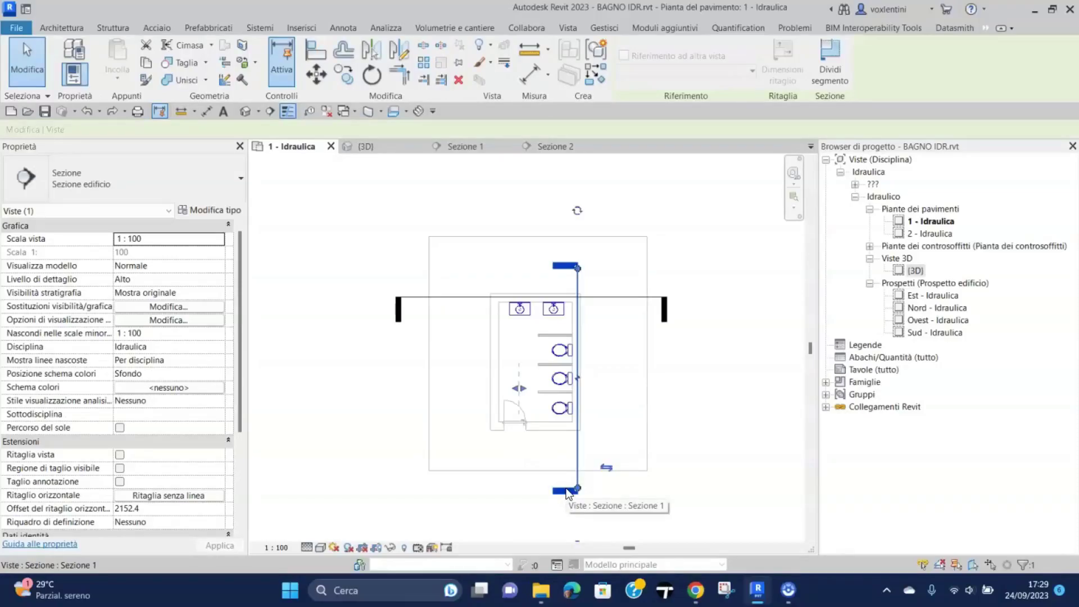
{"action": "right_click", "coordinate": [567, 493]}
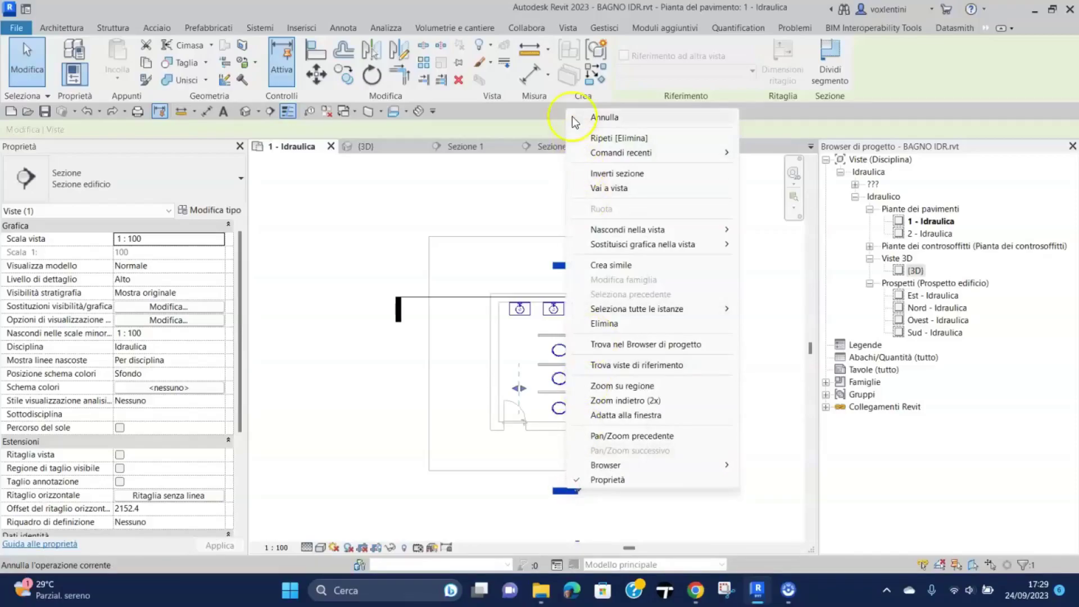
{"action": "left_click", "coordinate": [612, 193]}
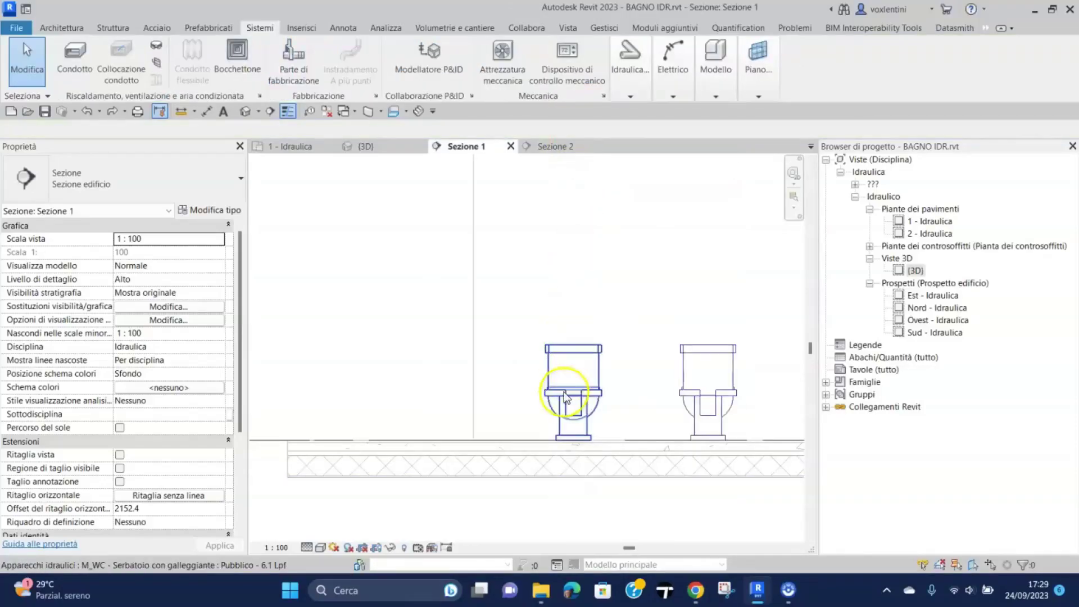
{"action": "scroll", "coordinate": [579, 444], "scroll_direction": "down", "scroll_amount": 2}
{"action": "middle_click_drag", "start_coordinate": [684, 518], "coordinate": [602, 509]}
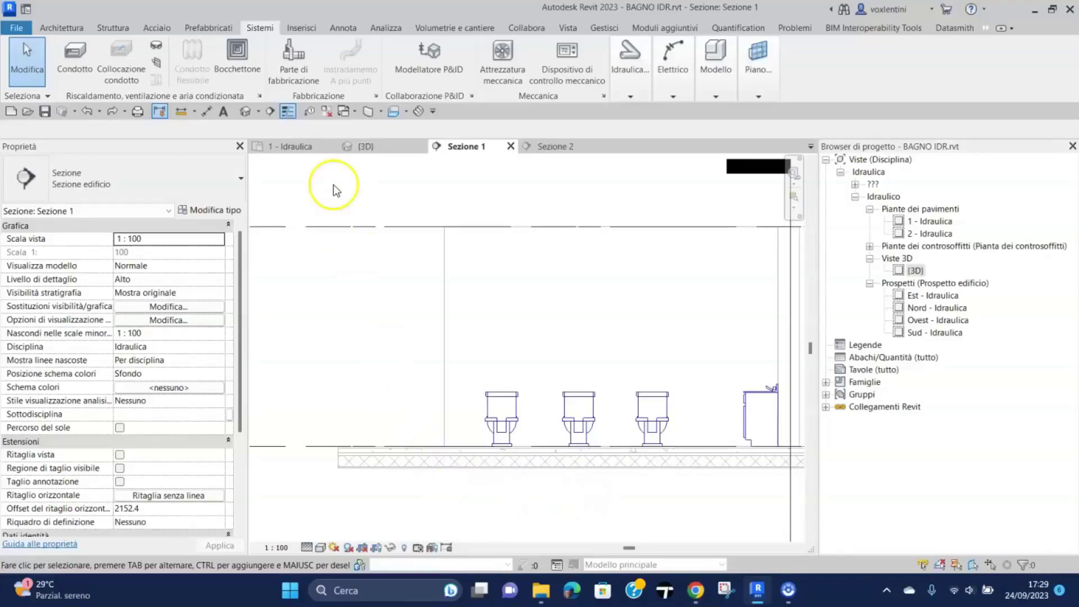
{"action": "left_click", "coordinate": [612, 71]}
Draw a 0%-slope 15 mm pipe along the floor to the first toilet, then rise vertically
{"action": "left_click", "coordinate": [624, 126]}
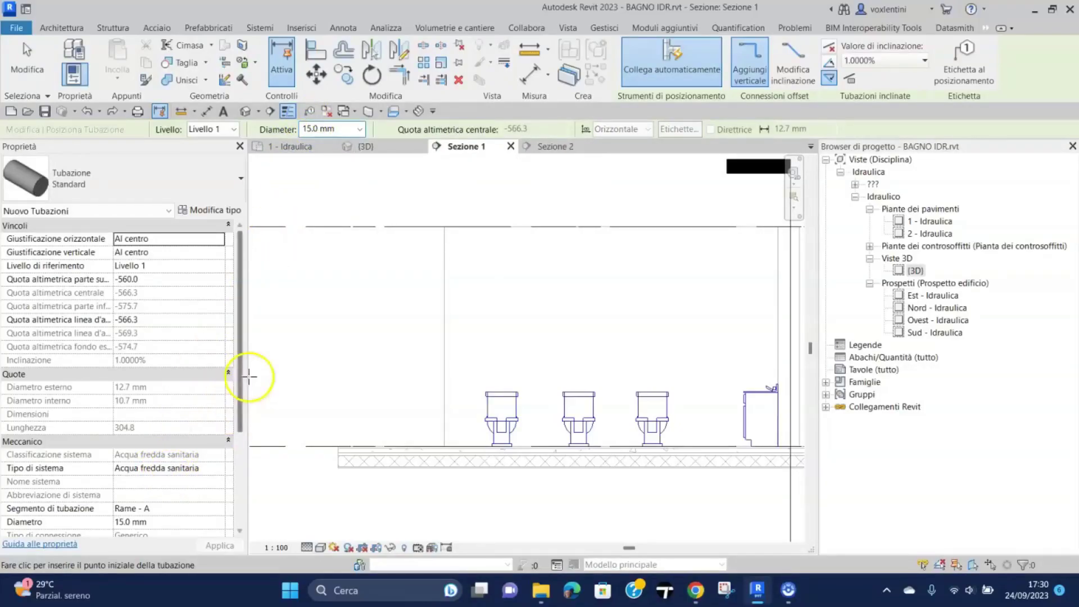
{"action": "scroll", "coordinate": [356, 462], "scroll_direction": "up", "scroll_amount": 3}
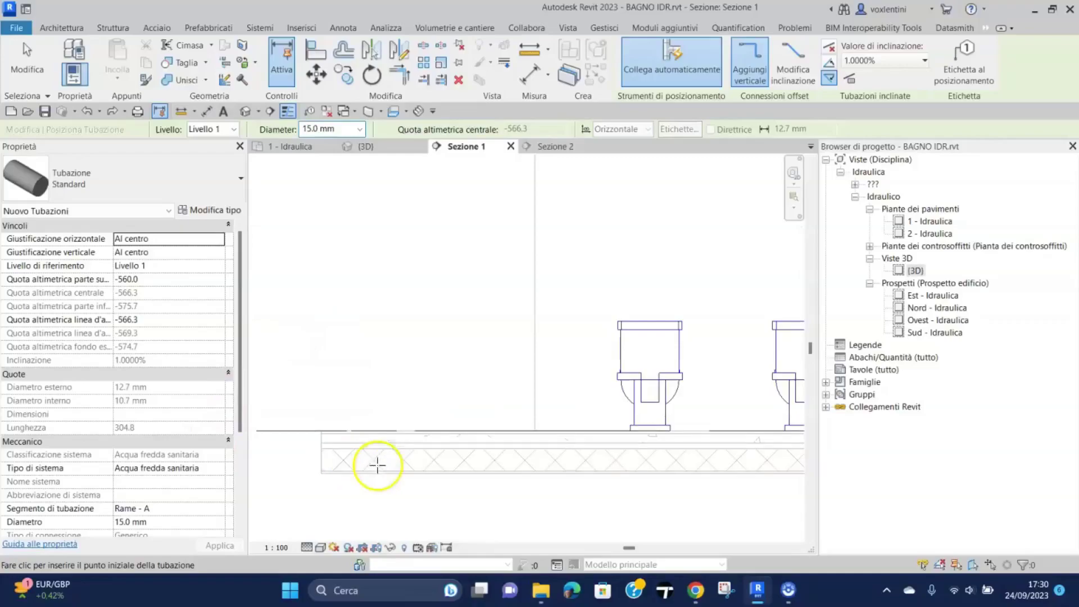
{"action": "left_click", "coordinate": [362, 439]}
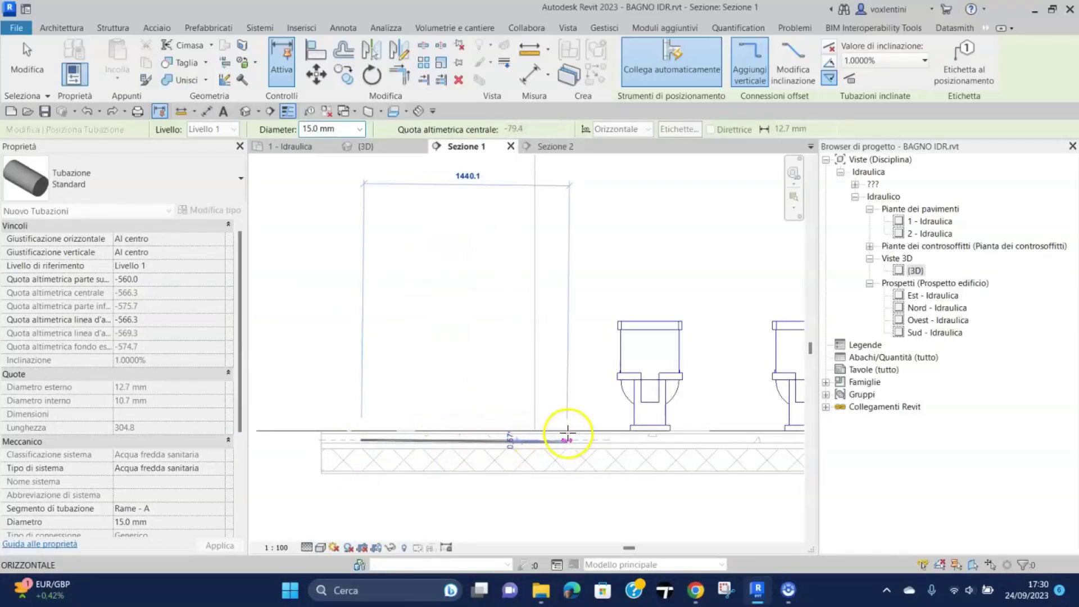
{"action": "left_click", "coordinate": [924, 60]}
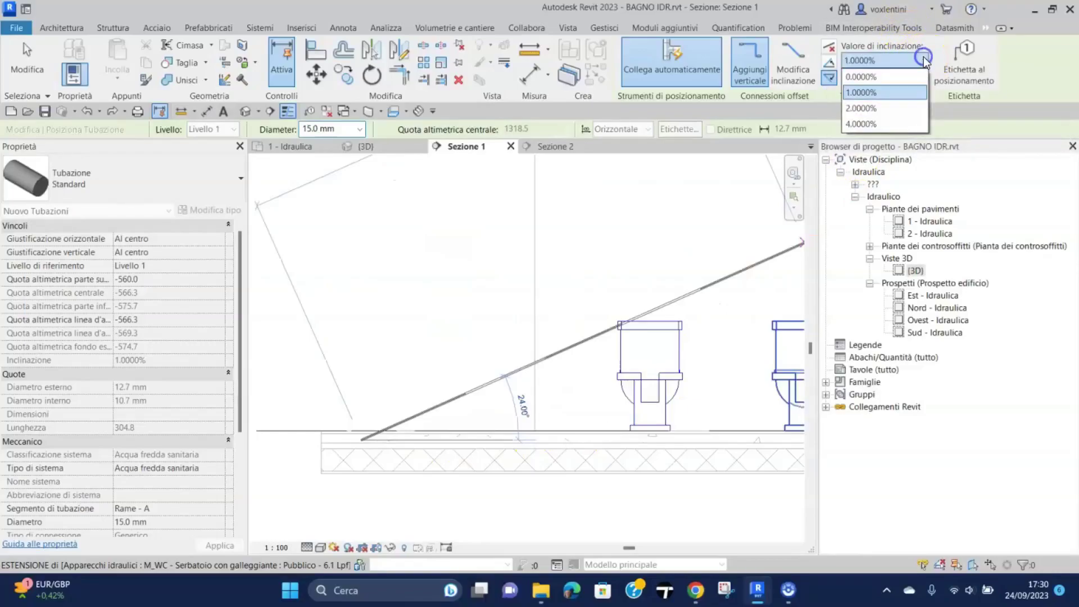
{"action": "left_click", "coordinate": [871, 78]}
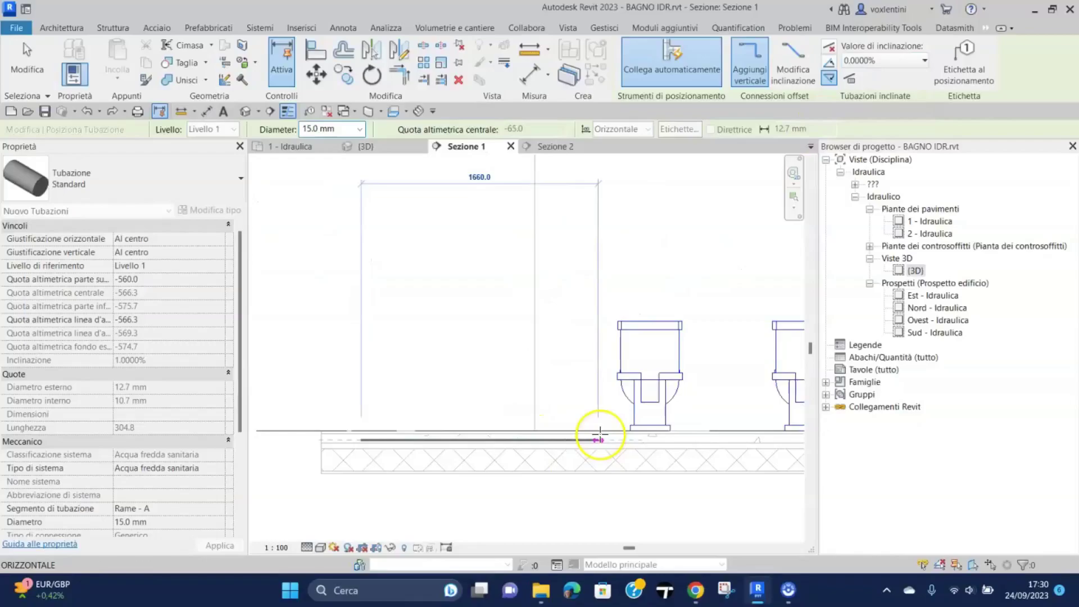
{"action": "left_click", "coordinate": [578, 439]}
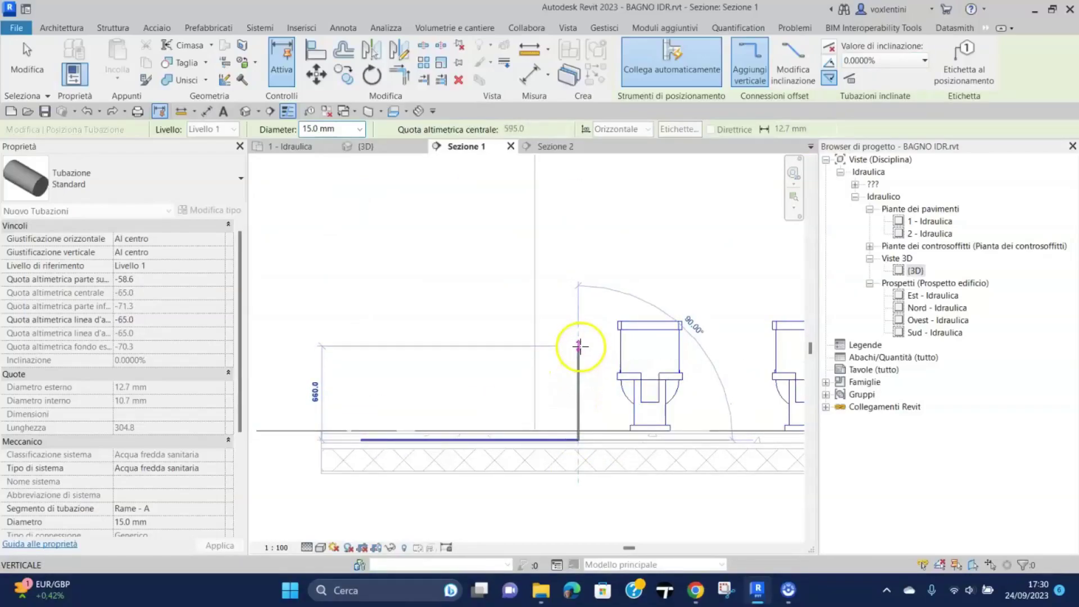
{"action": "left_click", "coordinate": [579, 345]}
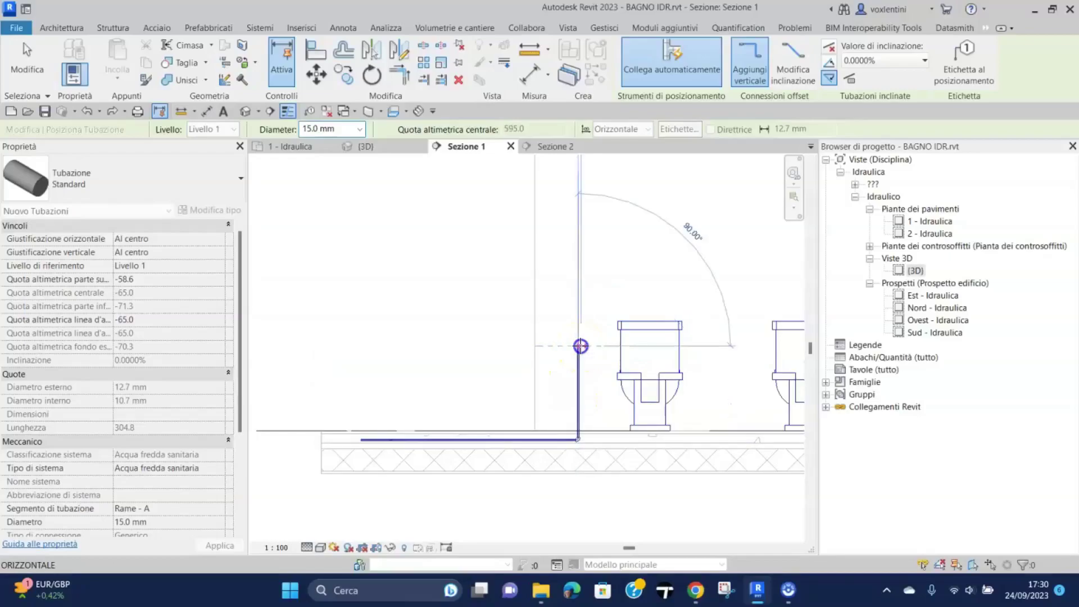
Run the horizontal branch at 595 mm to the washbasin and review it in 3D
{"action": "scroll", "coordinate": [675, 361], "scroll_direction": "down", "scroll_amount": 4}
{"action": "middle_click_drag", "start_coordinate": [708, 372], "coordinate": [413, 364]}
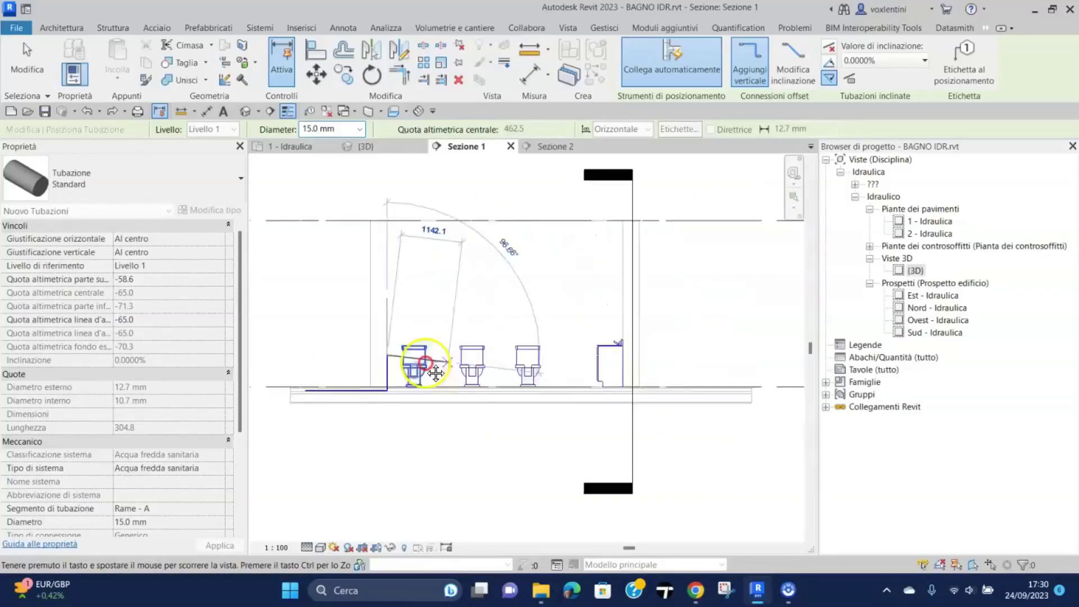
{"action": "scroll", "coordinate": [413, 364], "scroll_direction": "up", "scroll_amount": 3}
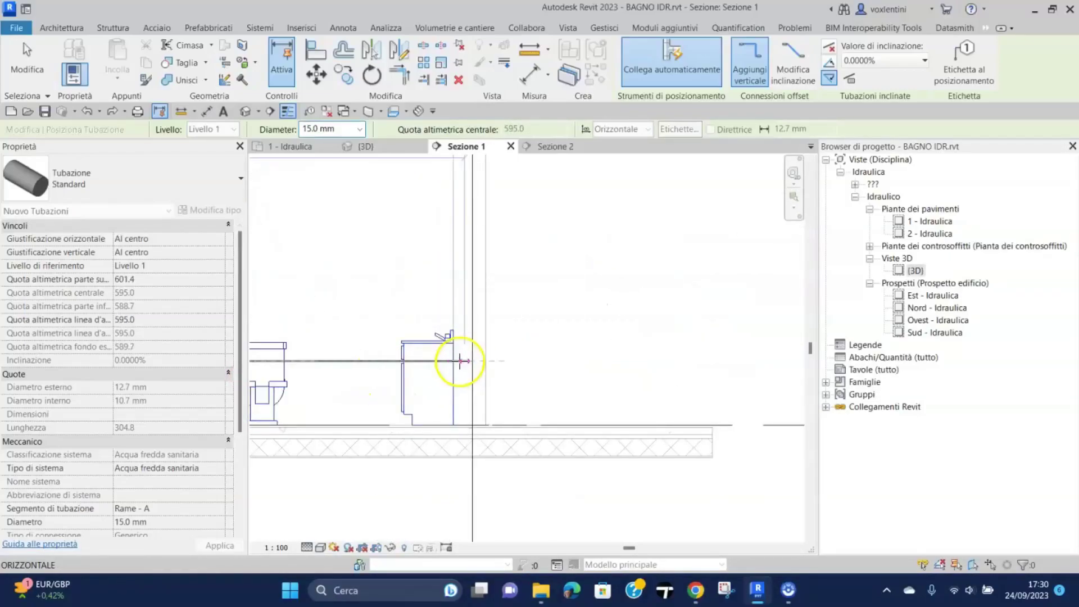
{"action": "left_click", "coordinate": [475, 360]}
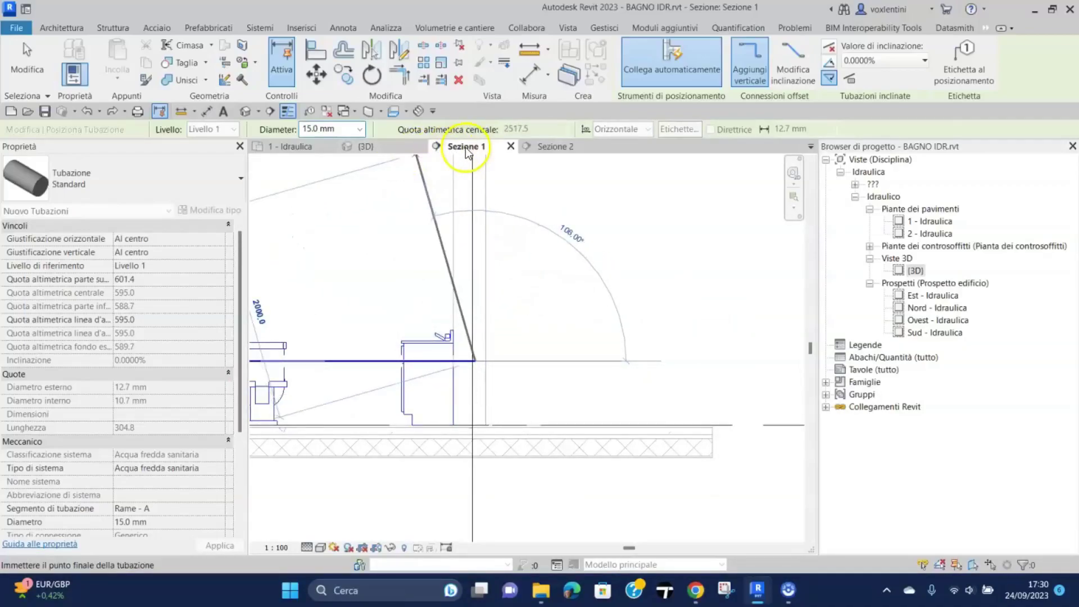
{"action": "left_click", "coordinate": [384, 150]}
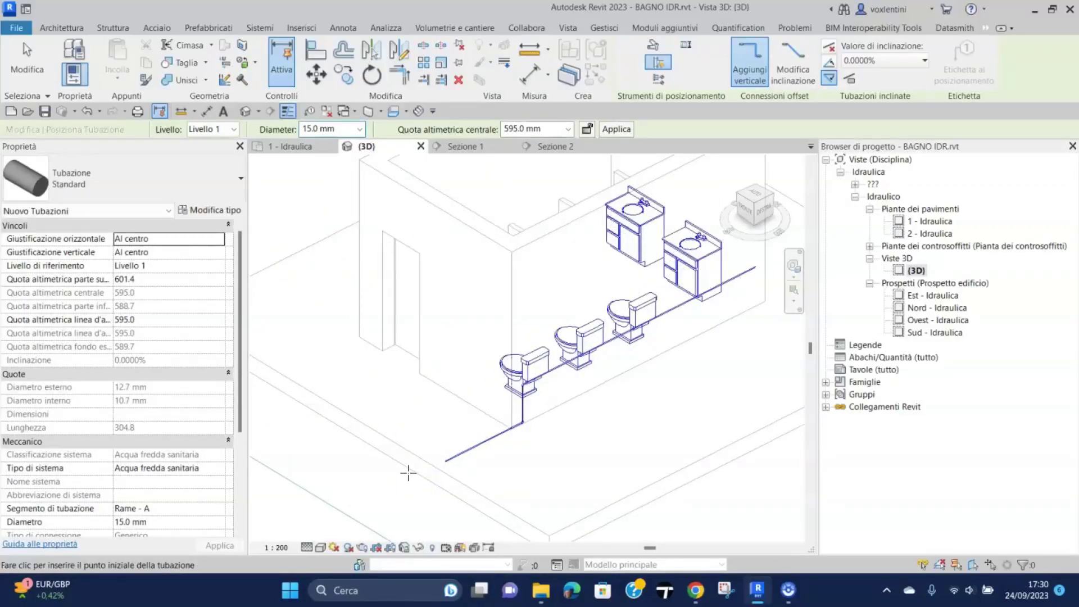
End pipe drawing and open the Sezione 2 section, zoomed in on the pipe
{"action": "key", "text": "Escape"}
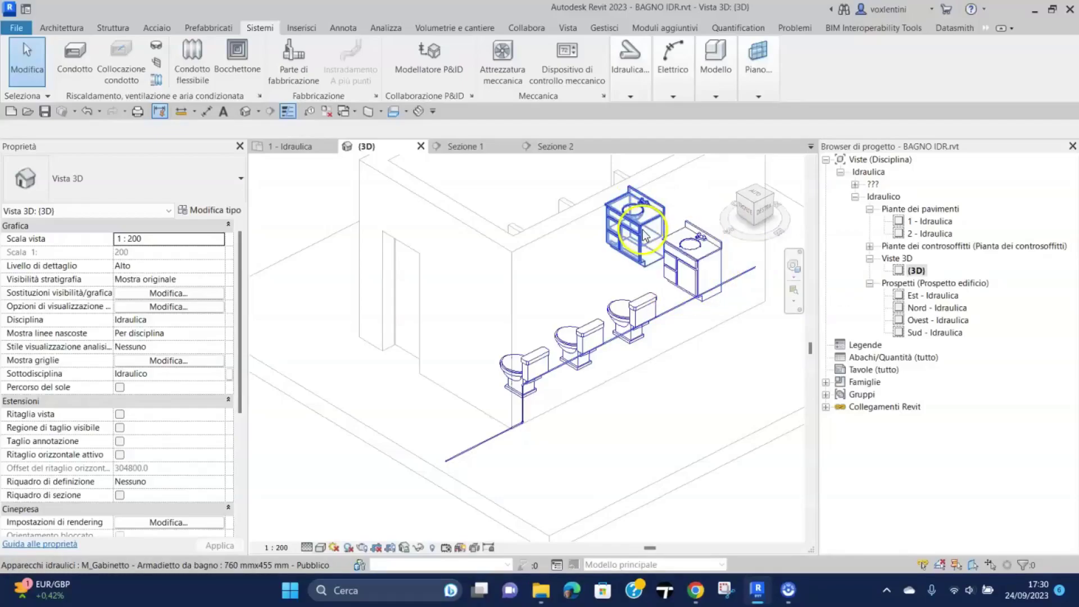
{"action": "left_click", "coordinate": [550, 144]}
{"action": "scroll", "coordinate": [527, 372], "scroll_direction": "down", "scroll_amount": 3}
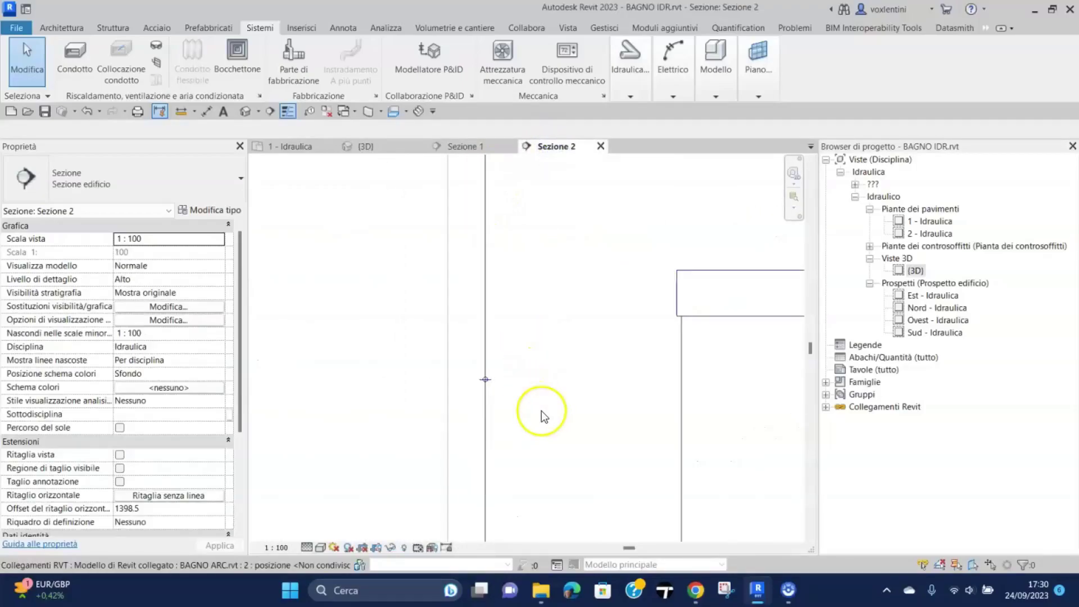
{"action": "scroll", "coordinate": [507, 396], "scroll_direction": "up", "scroll_amount": 2}
{"action": "scroll", "coordinate": [494, 383], "scroll_direction": "up", "scroll_amount": 2}
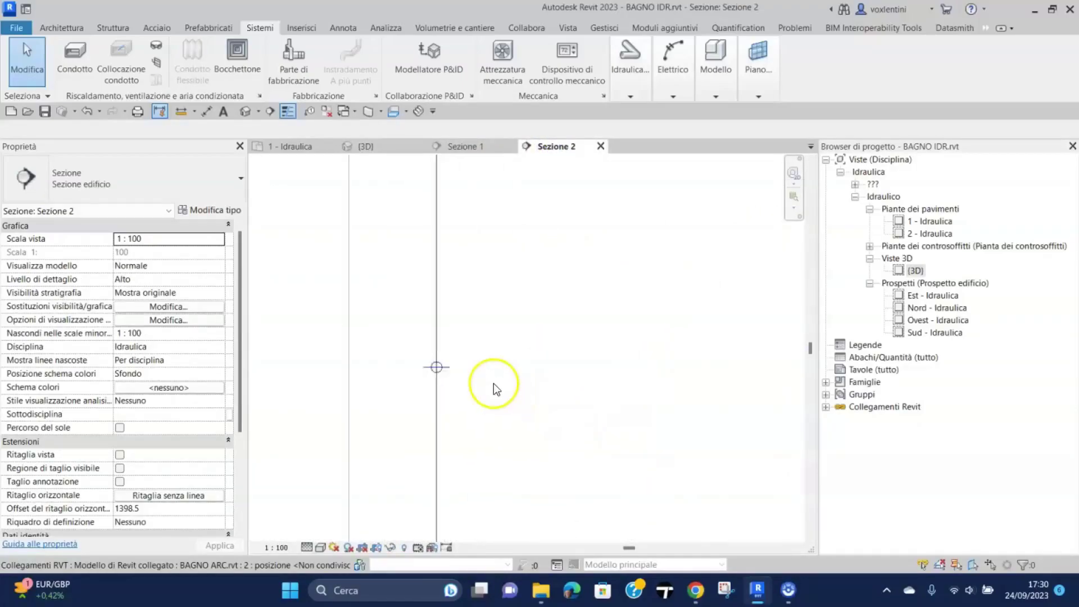
{"action": "scroll", "coordinate": [483, 376], "scroll_direction": "up", "scroll_amount": 1}
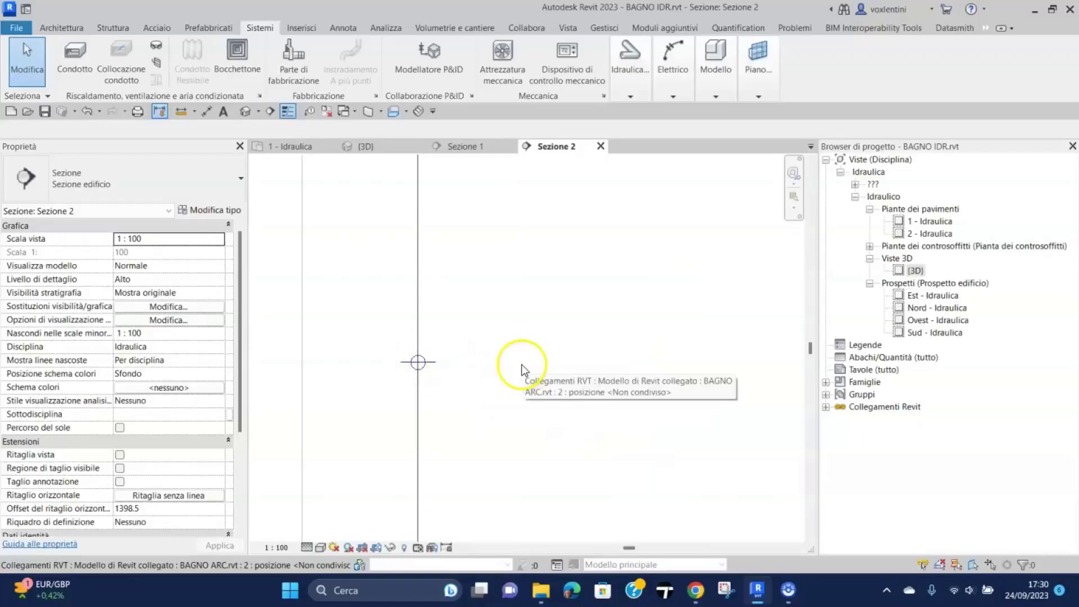
{"action": "scroll", "coordinate": [521, 365], "scroll_direction": "down", "scroll_amount": 1}
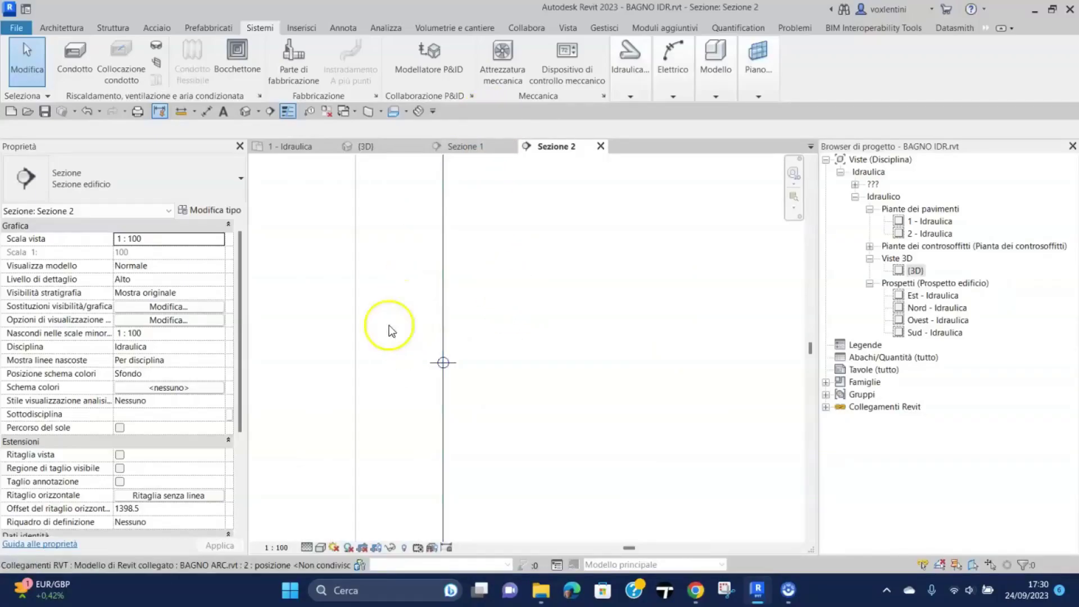
{"action": "scroll", "coordinate": [441, 362], "scroll_direction": "up", "scroll_amount": 1}
{"action": "scroll", "coordinate": [446, 364], "scroll_direction": "up", "scroll_amount": 1}
Clear the linked model selection and select the 15 mm cold-water pipe end-on at 595
{"action": "left_click", "coordinate": [447, 365]}
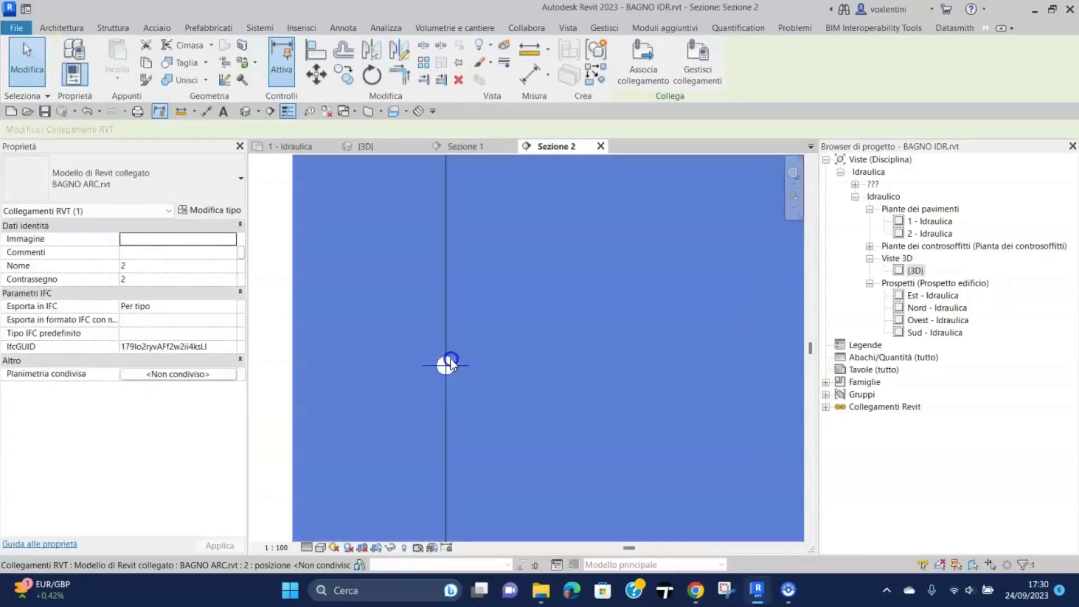
{"action": "key", "text": "Escape"}
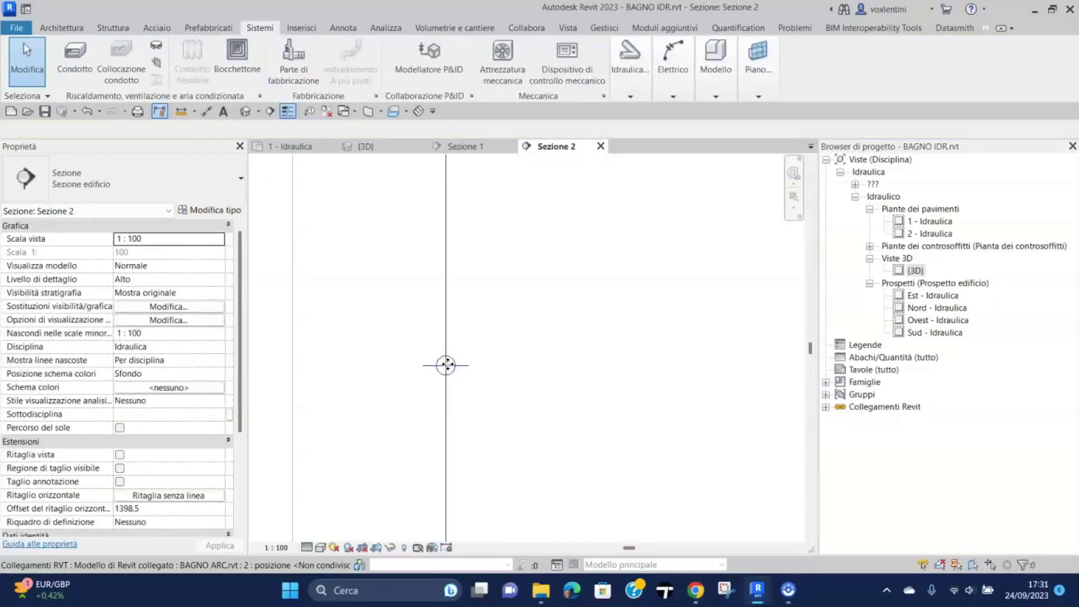
{"action": "left_click", "coordinate": [454, 367]}
{"action": "key", "text": "Escape"}
{"action": "key", "text": "Escape"}
{"action": "left_click", "coordinate": [447, 366]}
{"action": "left_click", "coordinate": [378, 390]}
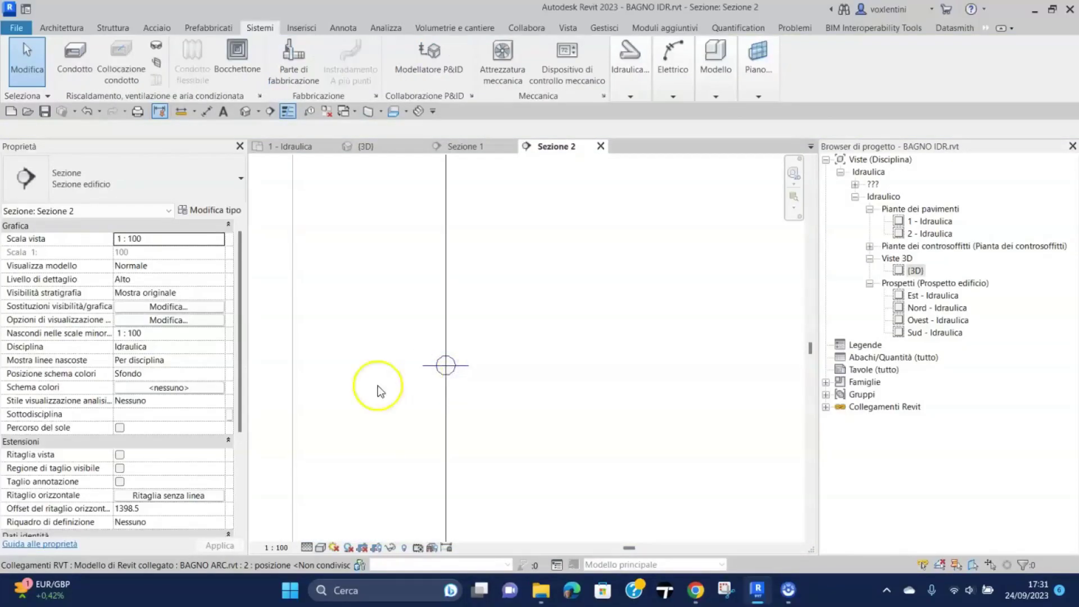
{"action": "left_click", "coordinate": [446, 366]}
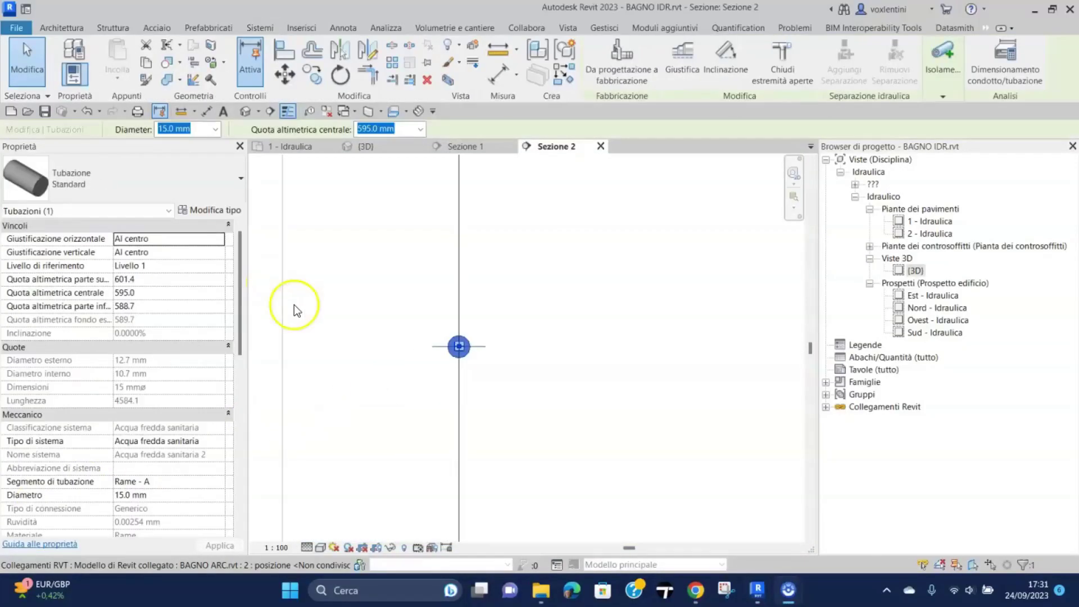
Draw a similar 15 mm pipe at 595 from the existing pipe end to the right-hand vanity
{"action": "left_click", "coordinate": [565, 70]}
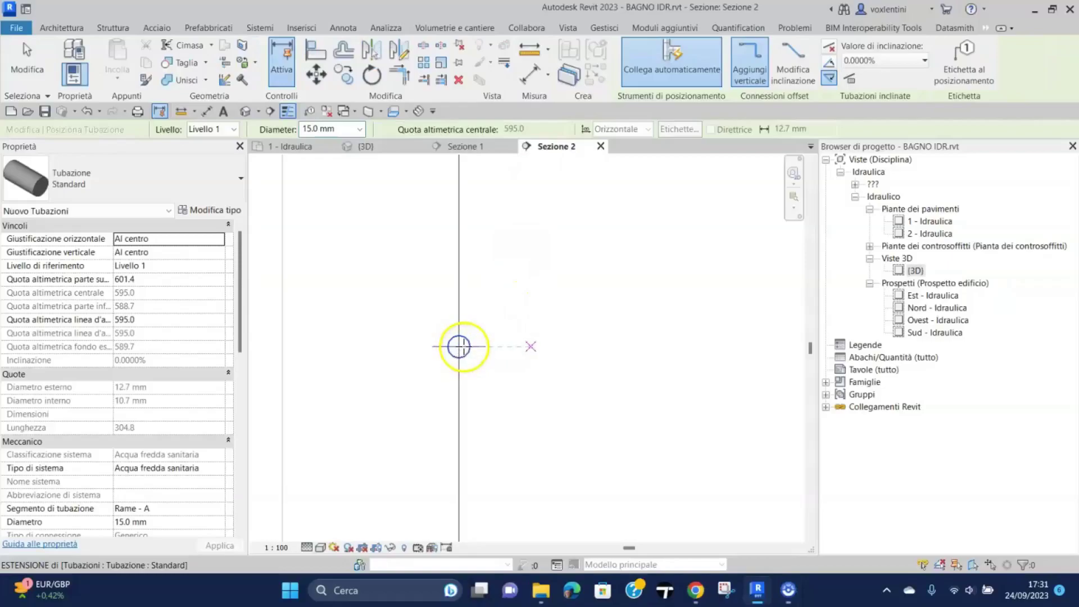
{"action": "left_click", "coordinate": [527, 345]}
{"action": "scroll", "coordinate": [622, 349], "scroll_direction": "down", "scroll_amount": 2}
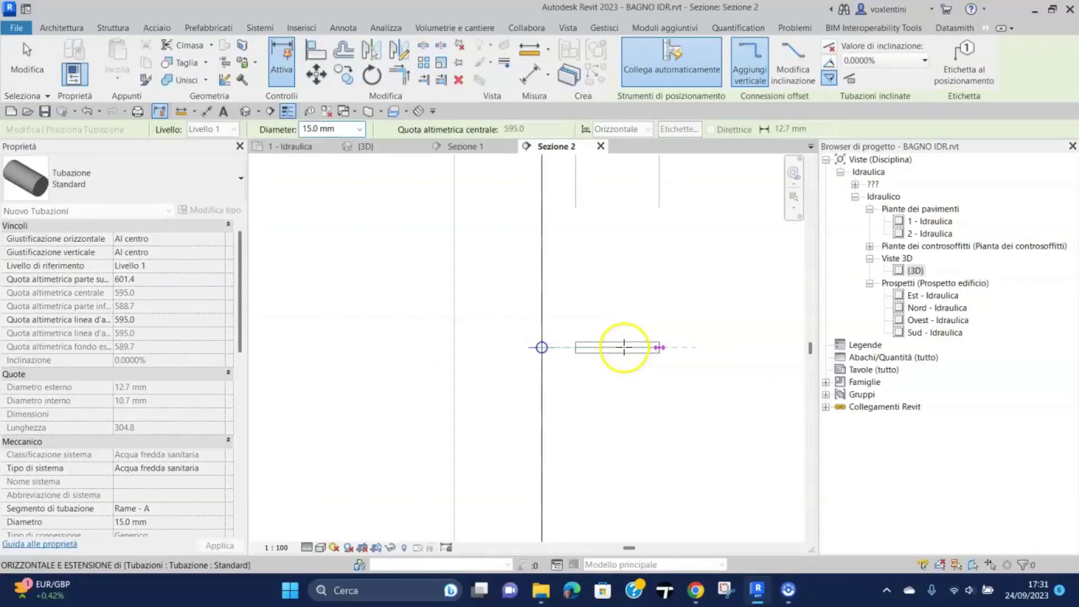
{"action": "scroll", "coordinate": [630, 372], "scroll_direction": "up", "scroll_amount": 1}
{"action": "scroll", "coordinate": [562, 362], "scroll_direction": "up", "scroll_amount": 1}
{"action": "scroll", "coordinate": [522, 377], "scroll_direction": "up", "scroll_amount": 1}
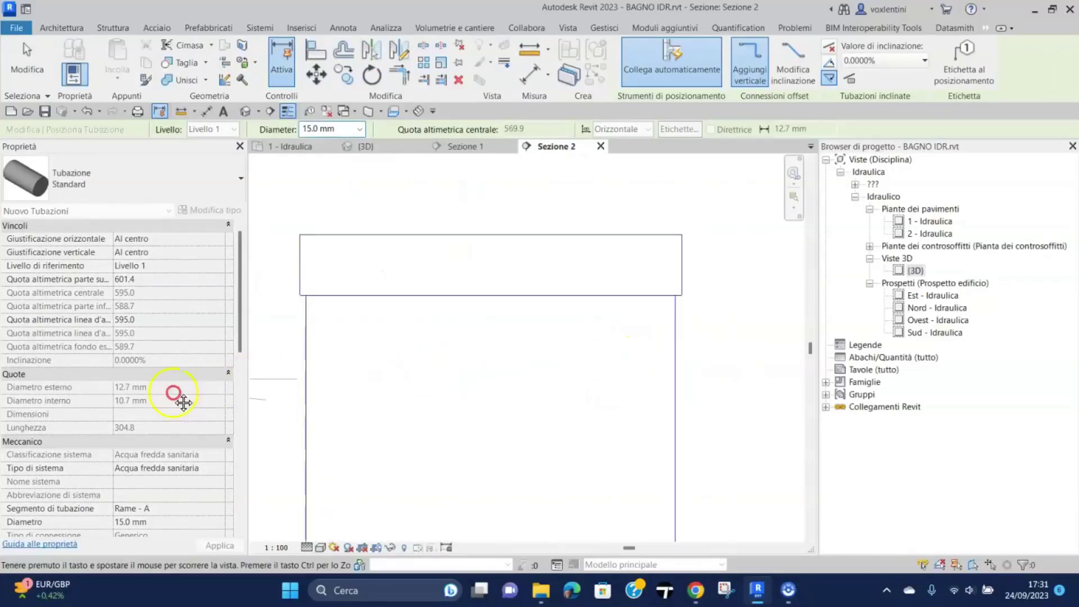
{"action": "scroll", "coordinate": [491, 396], "scroll_direction": "up", "scroll_amount": 1}
{"action": "scroll", "coordinate": [491, 396], "scroll_direction": "down", "scroll_amount": 2}
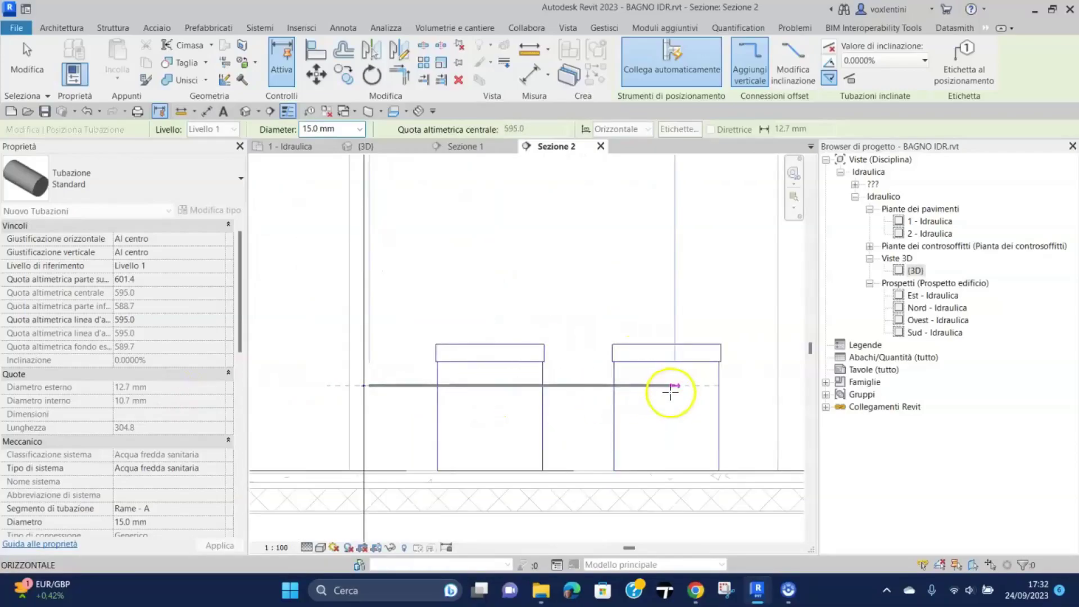
{"action": "left_click", "coordinate": [669, 385]}
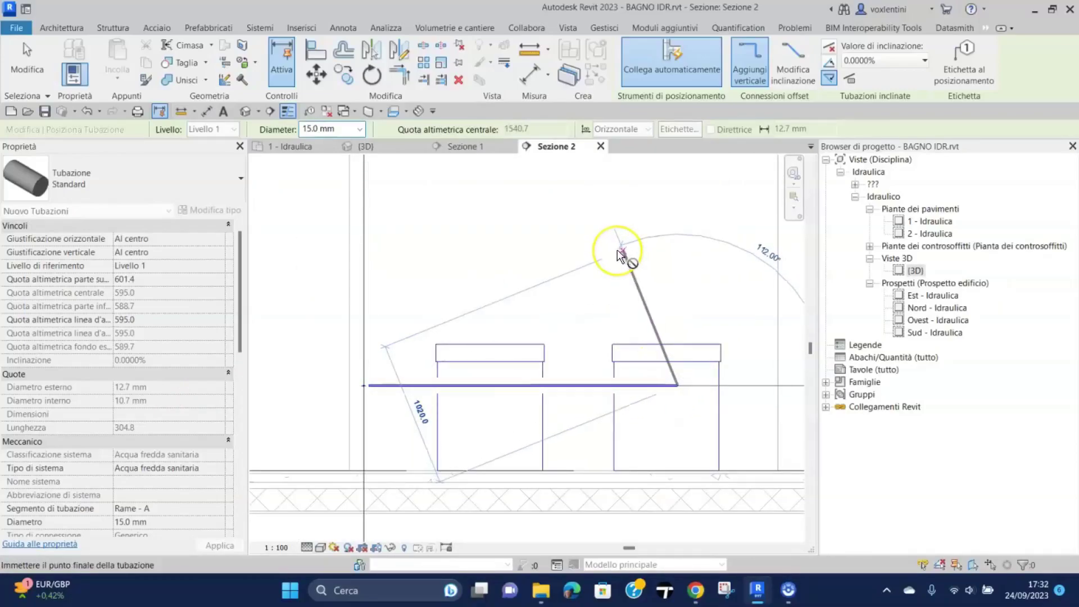
{"action": "key", "text": "Escape"}
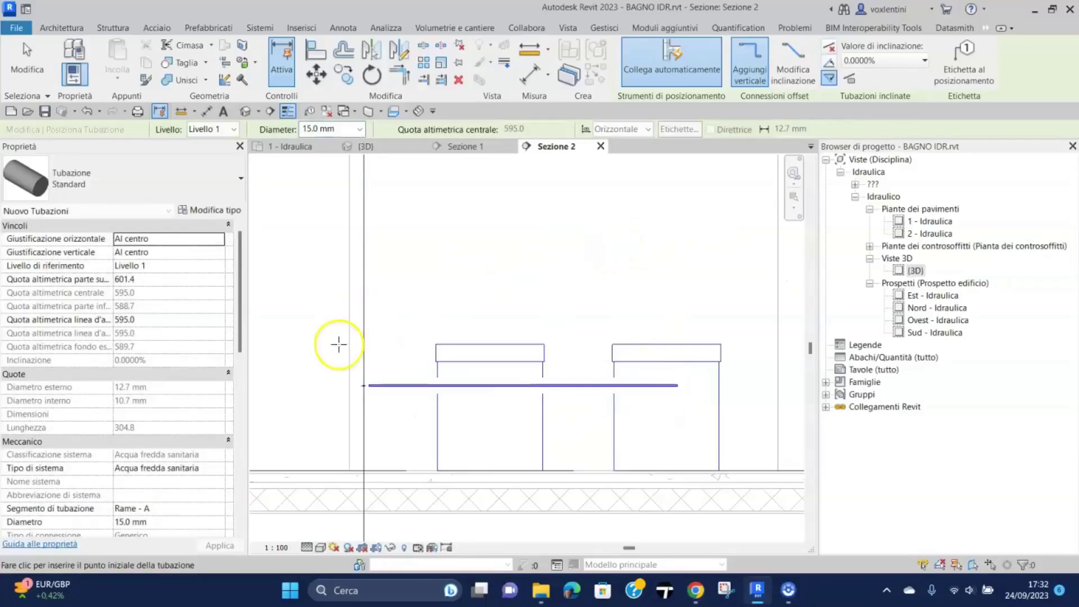
{"action": "scroll", "coordinate": [393, 409], "scroll_direction": "up", "scroll_amount": 1}
{"action": "scroll", "coordinate": [333, 308], "scroll_direction": "up", "scroll_amount": 1}
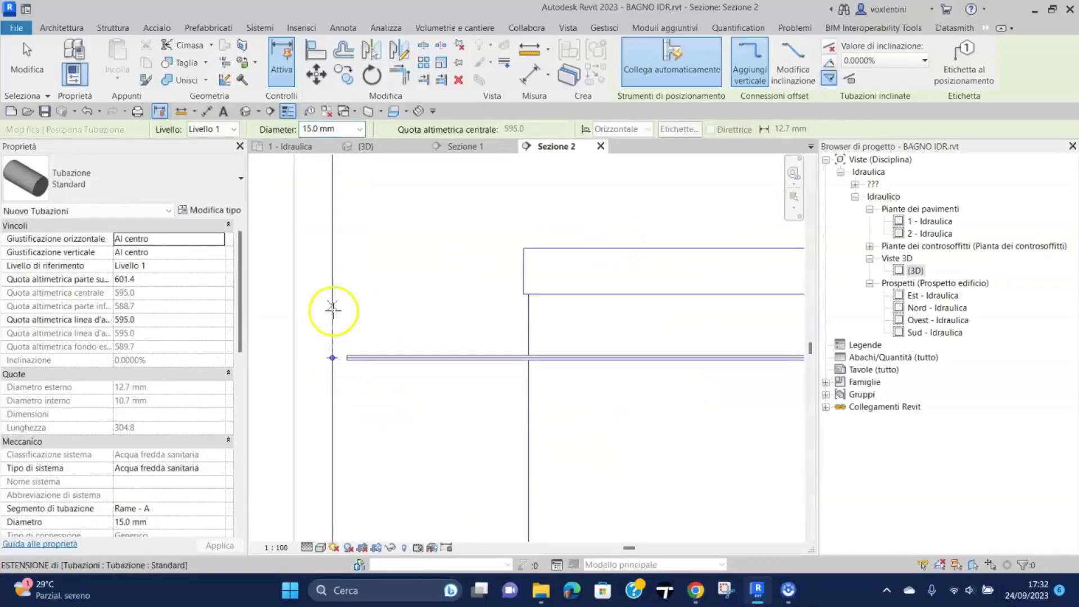
{"action": "left_click", "coordinate": [392, 147]}
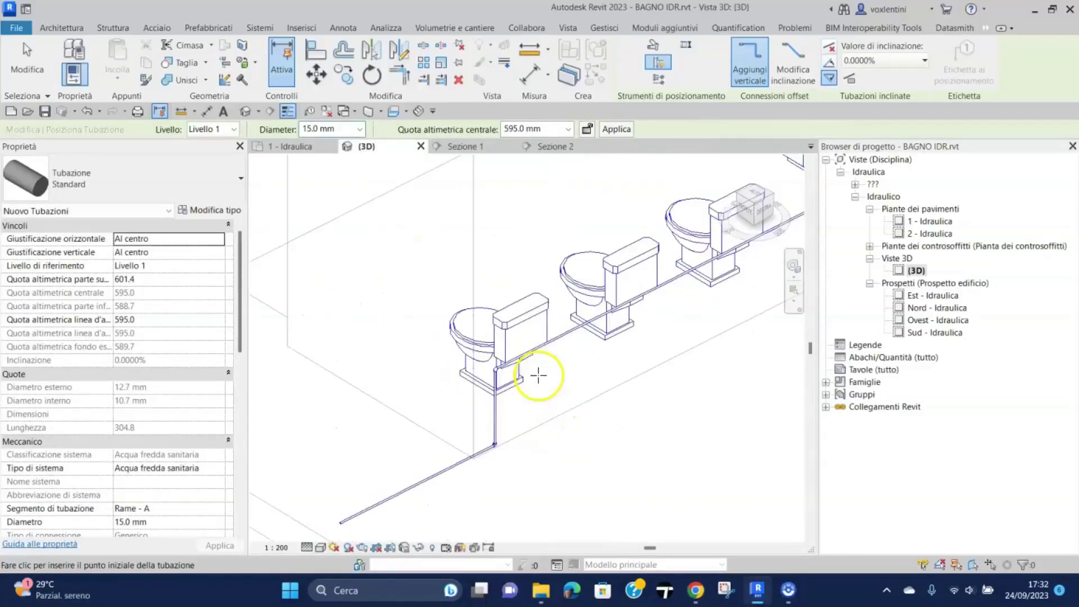
Frame the 3D view on where the vanity branch meets the pipe behind the WCs
{"action": "scroll", "coordinate": [539, 375], "scroll_direction": "up", "scroll_amount": 2}
{"action": "scroll", "coordinate": [518, 374], "scroll_direction": "up", "scroll_amount": 1}
{"action": "scroll", "coordinate": [706, 379], "scroll_direction": "down", "scroll_amount": 4}
{"action": "mouse_move", "coordinate": [706, 378]}
{"action": "middle_mouse_down"}
{"action": "mouse_move", "coordinate": [717, 379]}
{"action": "mouse_move", "coordinate": [439, 478]}
{"action": "middle_mouse_up"}
{"action": "scroll", "coordinate": [562, 379], "scroll_direction": "up", "scroll_amount": 3}
{"action": "scroll", "coordinate": [562, 382], "scroll_direction": "up", "scroll_amount": 3}
{"action": "scroll", "coordinate": [562, 386], "scroll_direction": "up", "scroll_amount": 2}
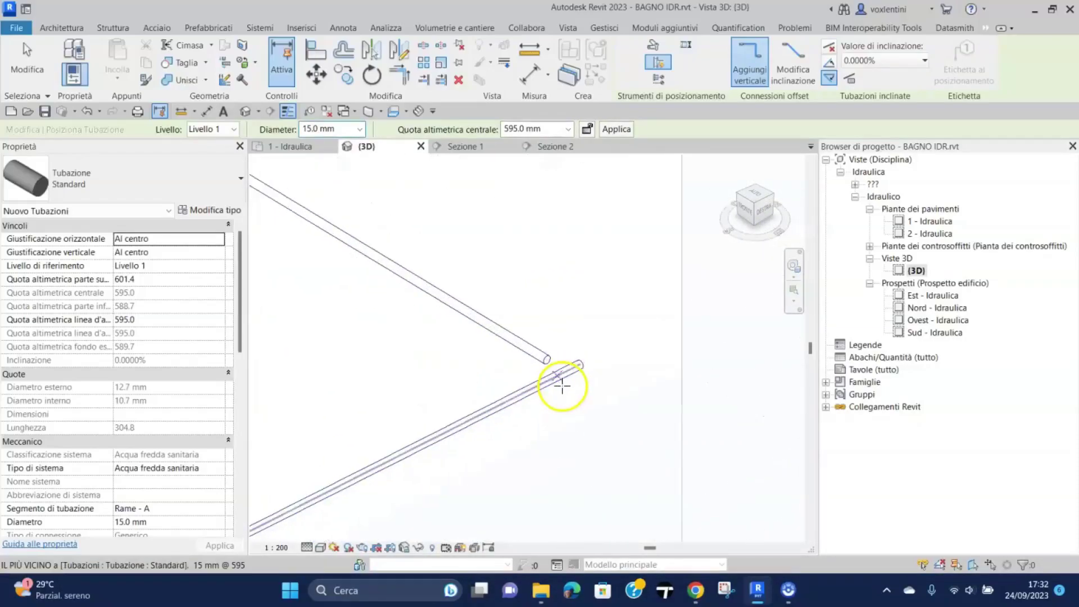
{"action": "scroll", "coordinate": [562, 386], "scroll_direction": "up", "scroll_amount": 3}
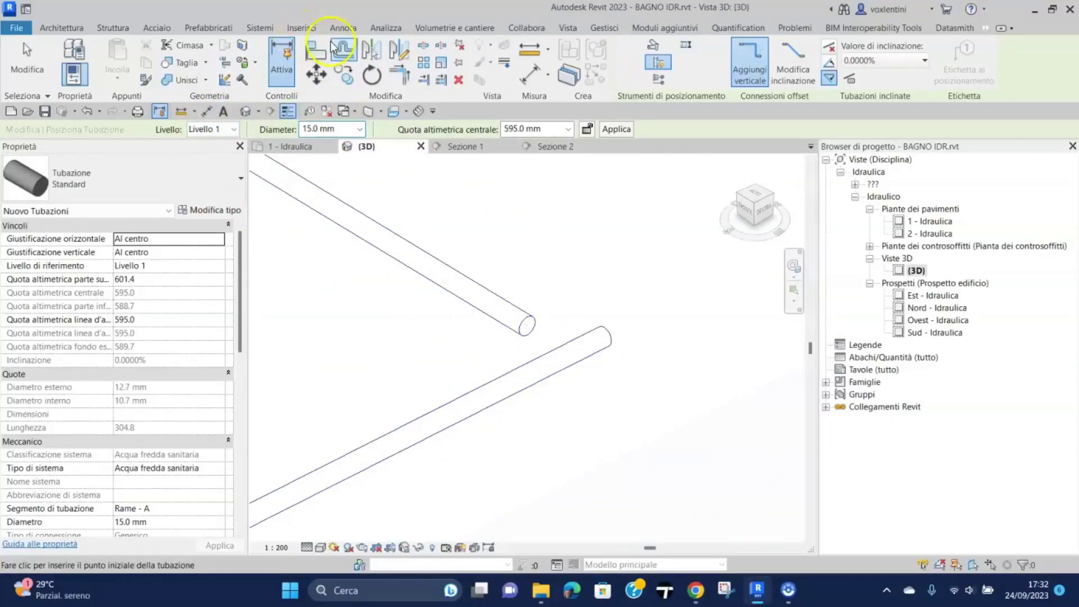
{"action": "left_click", "coordinate": [400, 76]}
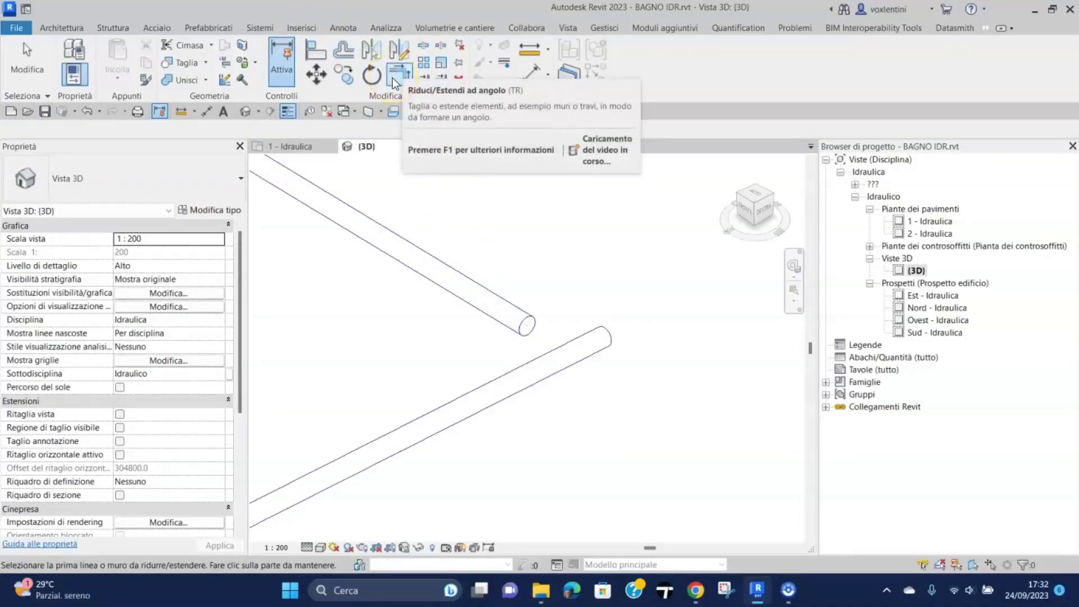
Join the upper and lower pipes with Trim/Extend to Corner to form an elbow
{"action": "left_click", "coordinate": [490, 308]}
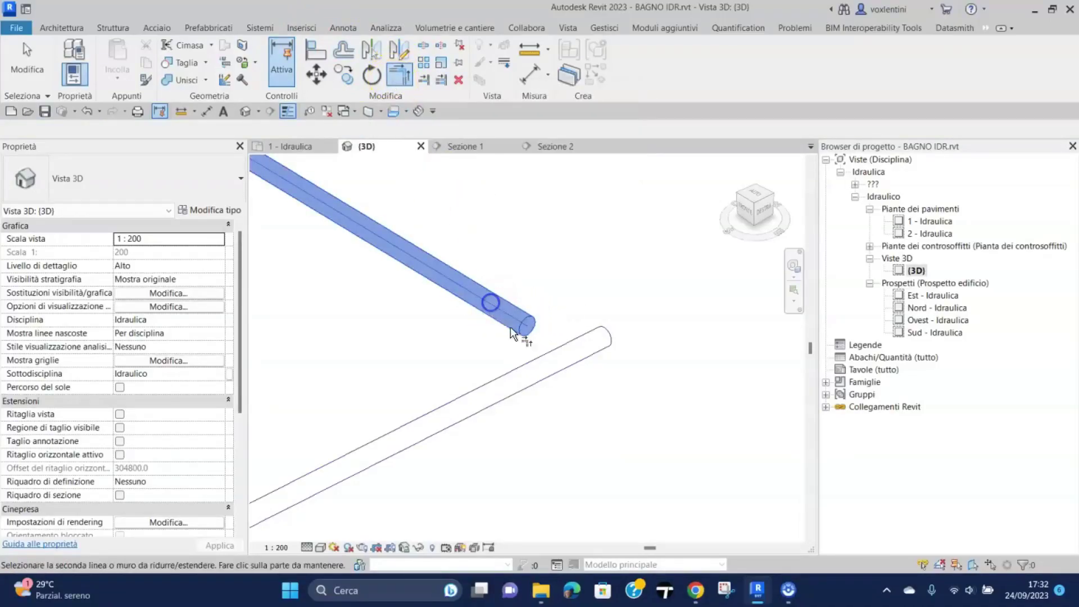
{"action": "left_click", "coordinate": [529, 359]}
{"action": "scroll", "coordinate": [513, 429], "scroll_direction": "down", "scroll_amount": 2}
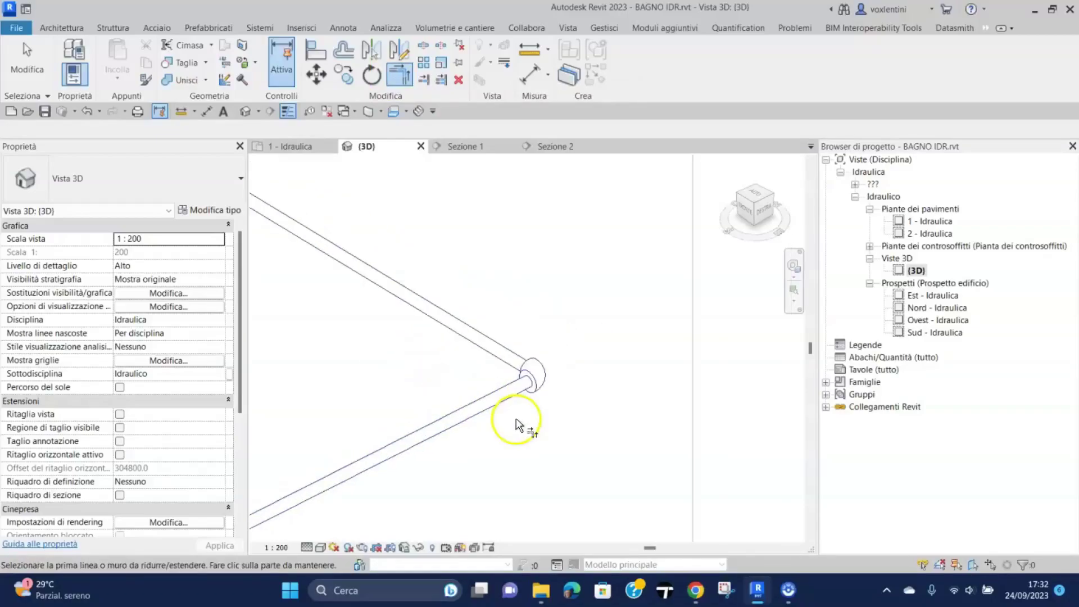
{"action": "scroll", "coordinate": [548, 430], "scroll_direction": "down", "scroll_amount": 2}
{"action": "scroll", "coordinate": [550, 441], "scroll_direction": "down", "scroll_amount": 2}
{"action": "scroll", "coordinate": [643, 390], "scroll_direction": "down", "scroll_amount": 2}
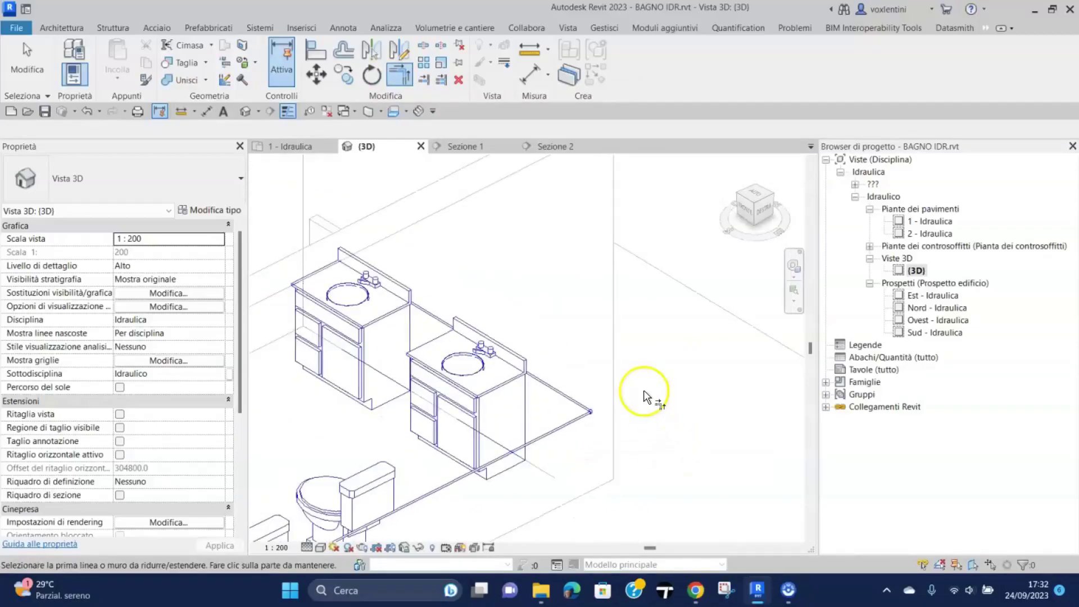
{"action": "scroll", "coordinate": [643, 389], "scroll_direction": "down", "scroll_amount": 2}
{"action": "middle_click_drag", "start_coordinate": [618, 480], "coordinate": [627, 489]}
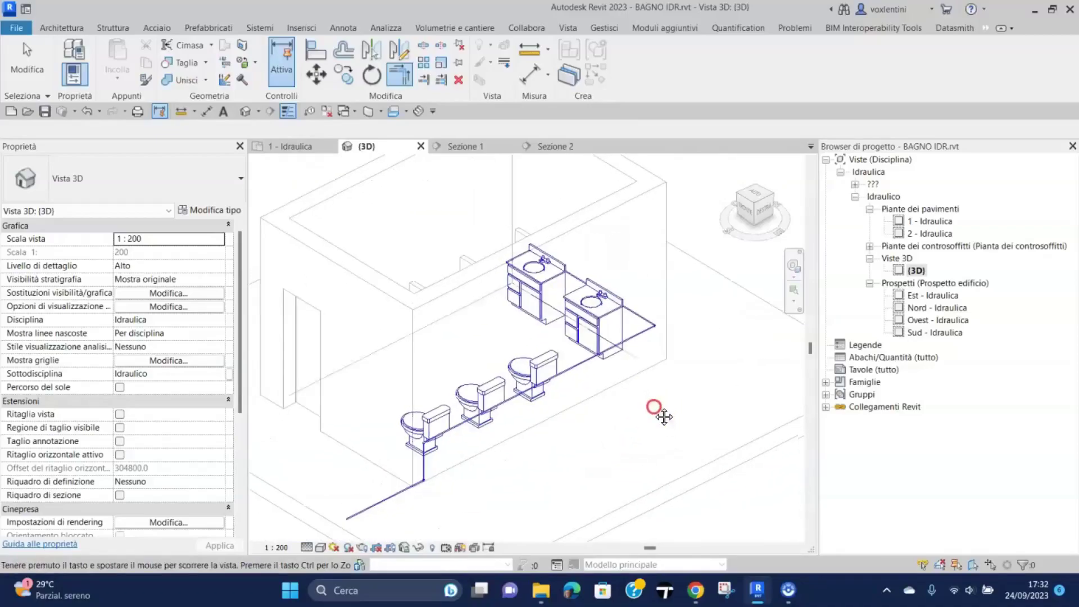
{"action": "scroll", "coordinate": [414, 429], "scroll_direction": "up", "scroll_amount": 3}
{"action": "scroll", "coordinate": [414, 433], "scroll_direction": "up", "scroll_amount": 2}
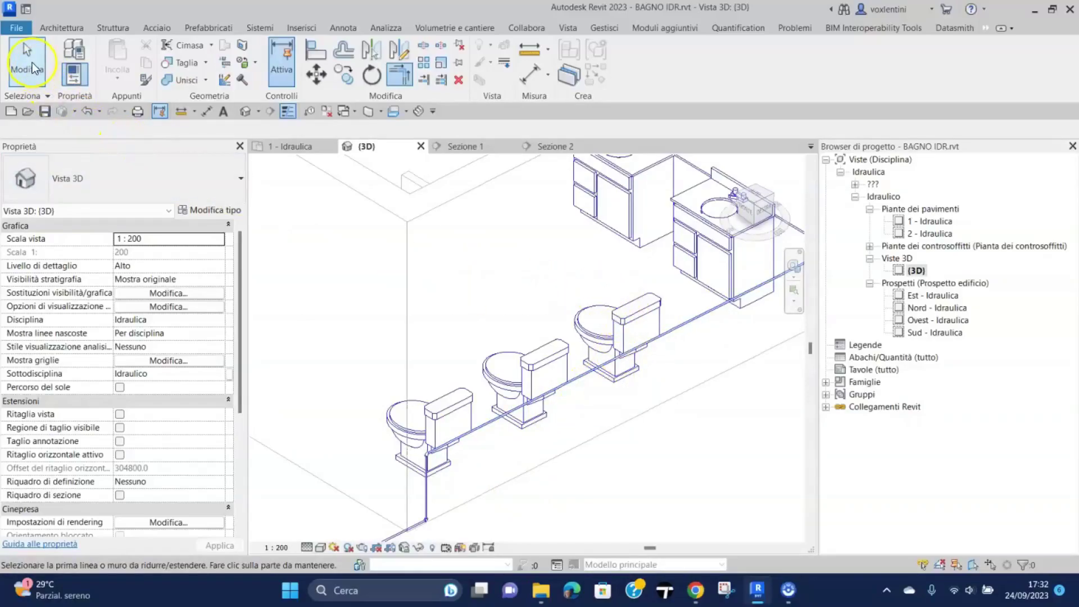
Connect the toilet nearest the vanities to the supply pipe via its Acqua fredda sanitaria connector
{"action": "left_click", "coordinate": [27, 61]}
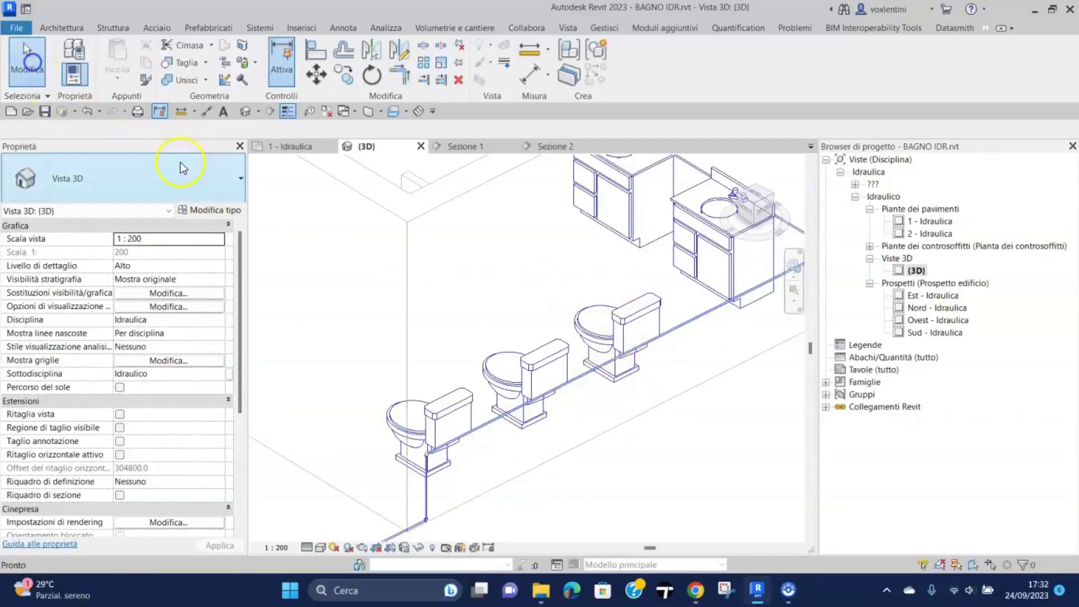
{"action": "left_click", "coordinate": [452, 397]}
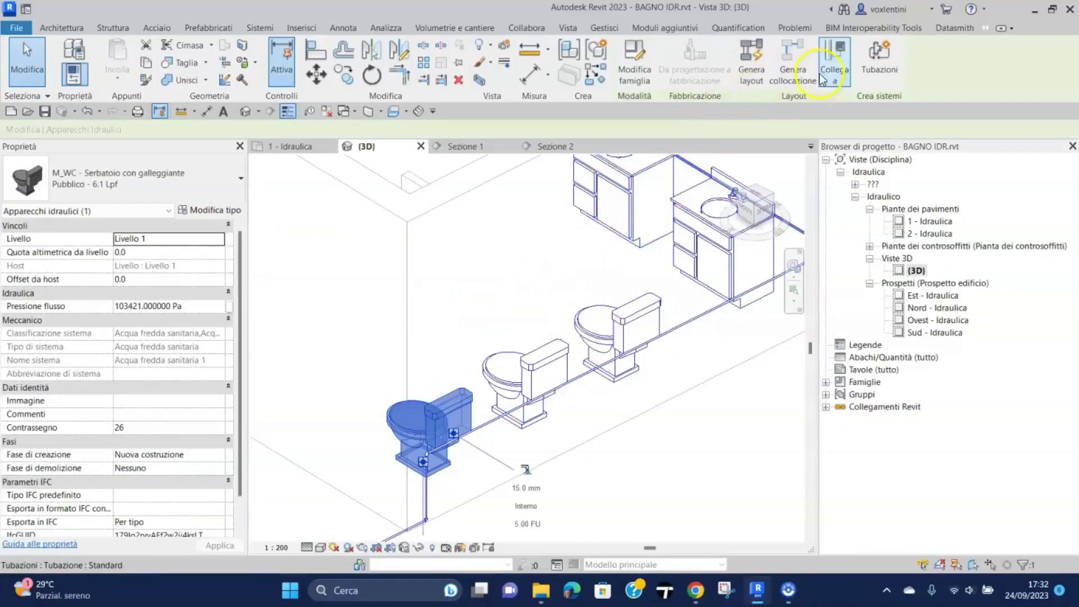
{"action": "left_click", "coordinate": [841, 57]}
{"action": "left_click", "coordinate": [716, 235]}
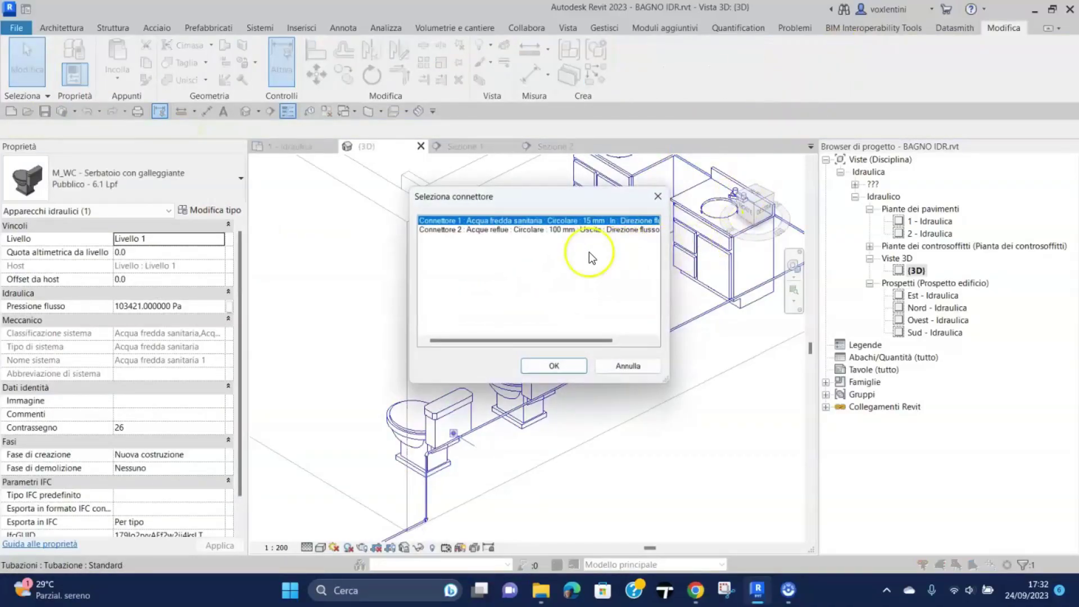
{"action": "left_click", "coordinate": [558, 364]}
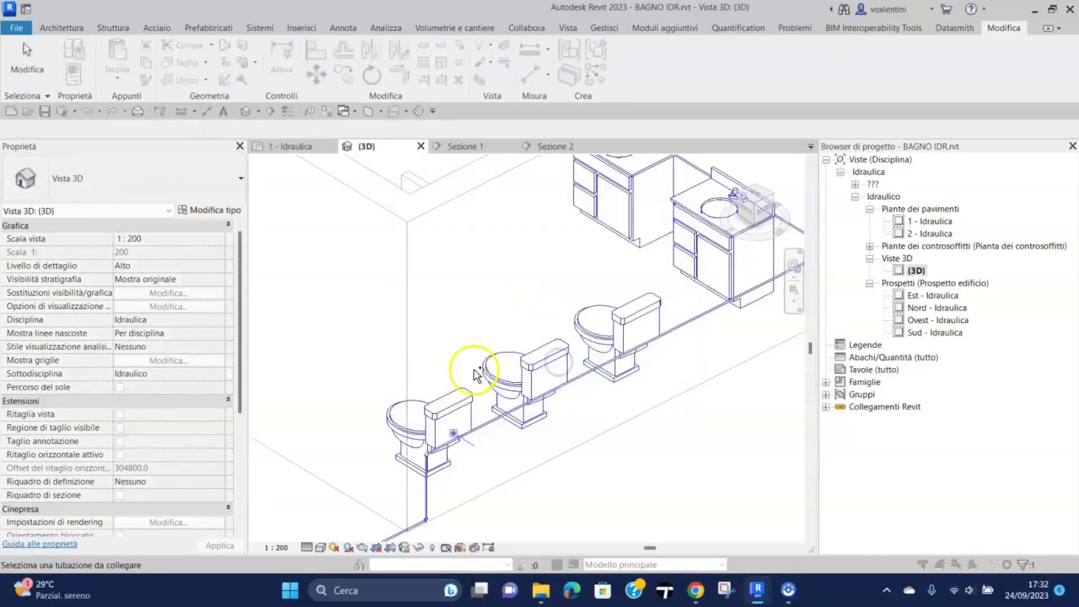
{"action": "left_click", "coordinate": [482, 422]}
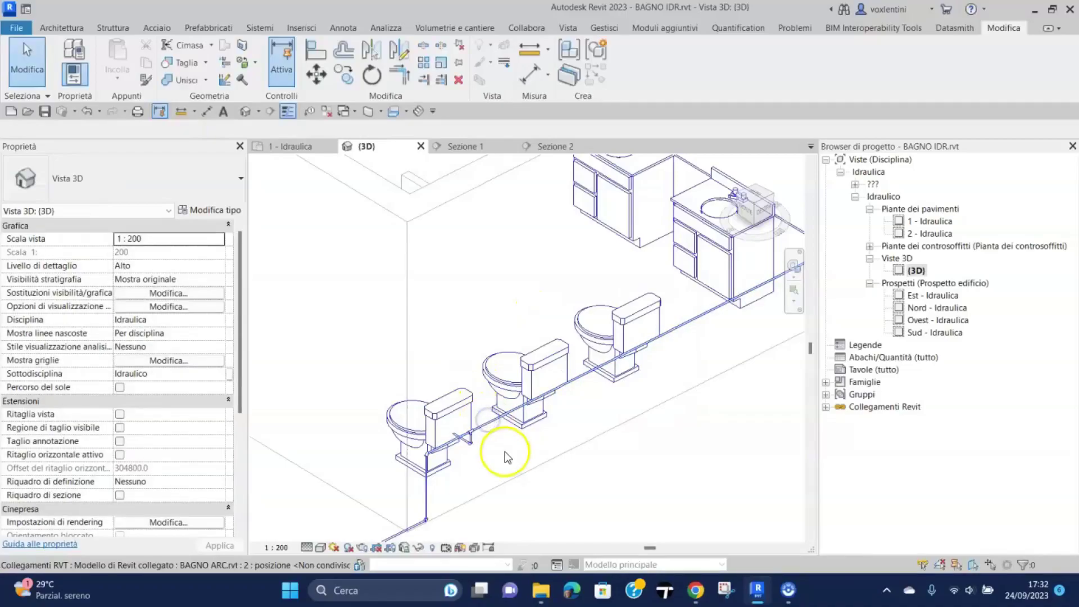
Connect the middle and right toilets' cold-water connectors to the same supply pipe
{"action": "left_click", "coordinate": [547, 368]}
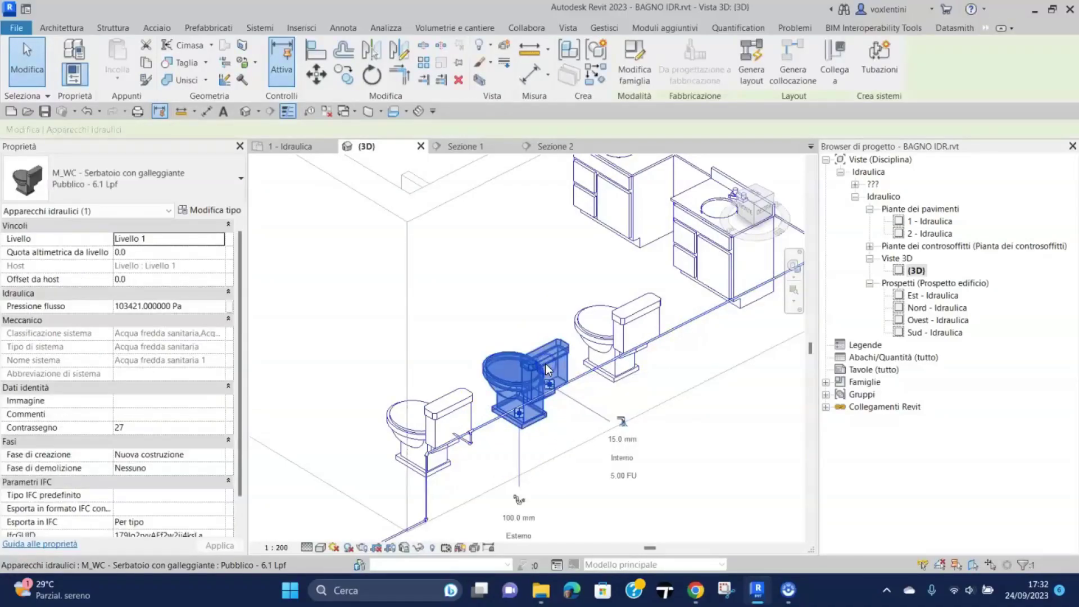
{"action": "left_click", "coordinate": [840, 51]}
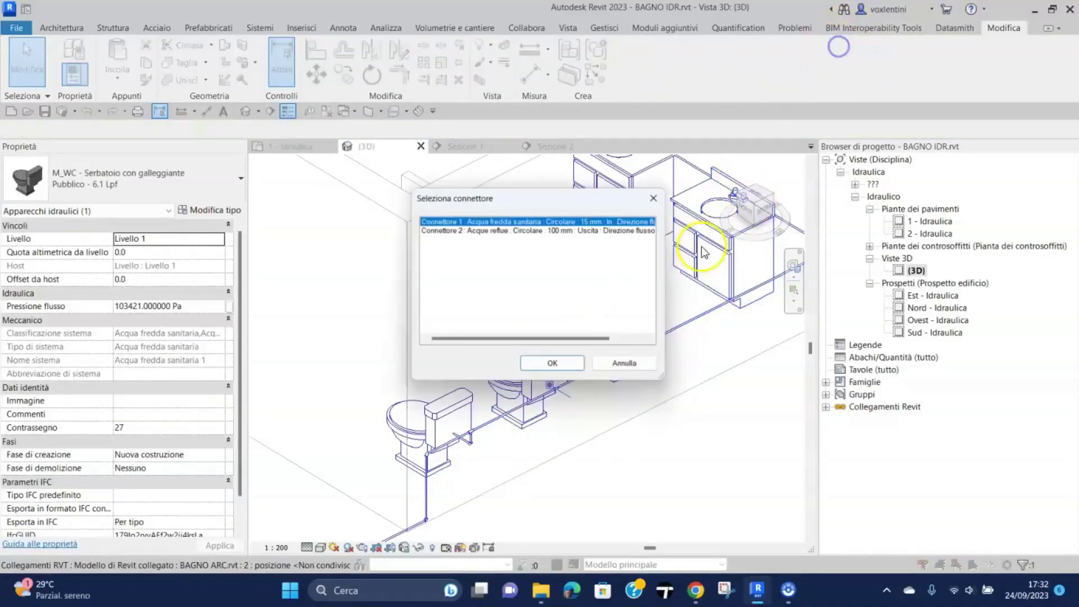
{"action": "left_click", "coordinate": [554, 366]}
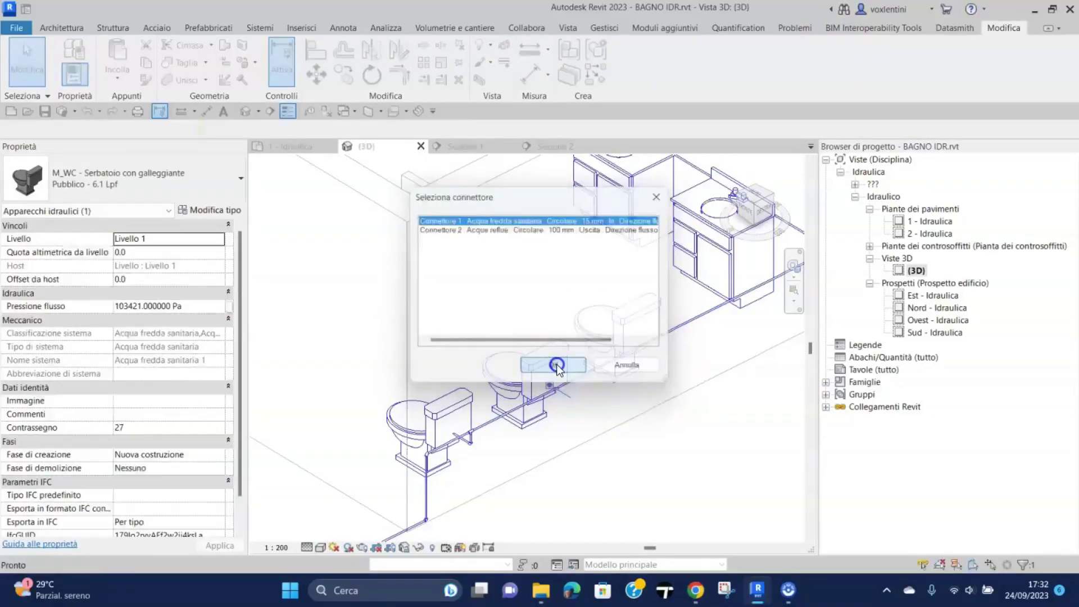
{"action": "left_click", "coordinate": [517, 410]}
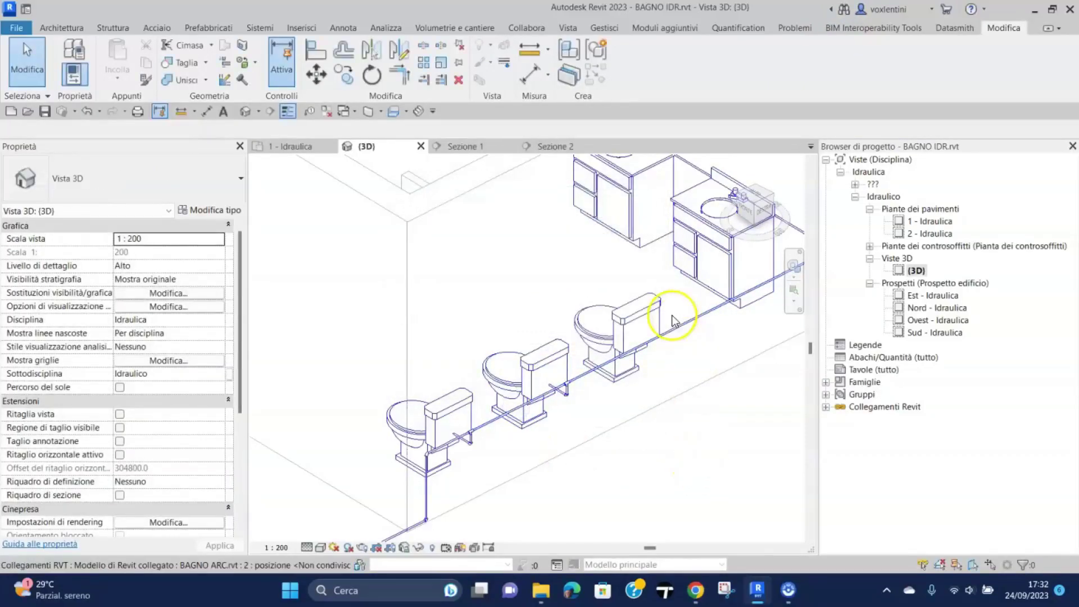
{"action": "left_click", "coordinate": [615, 312]}
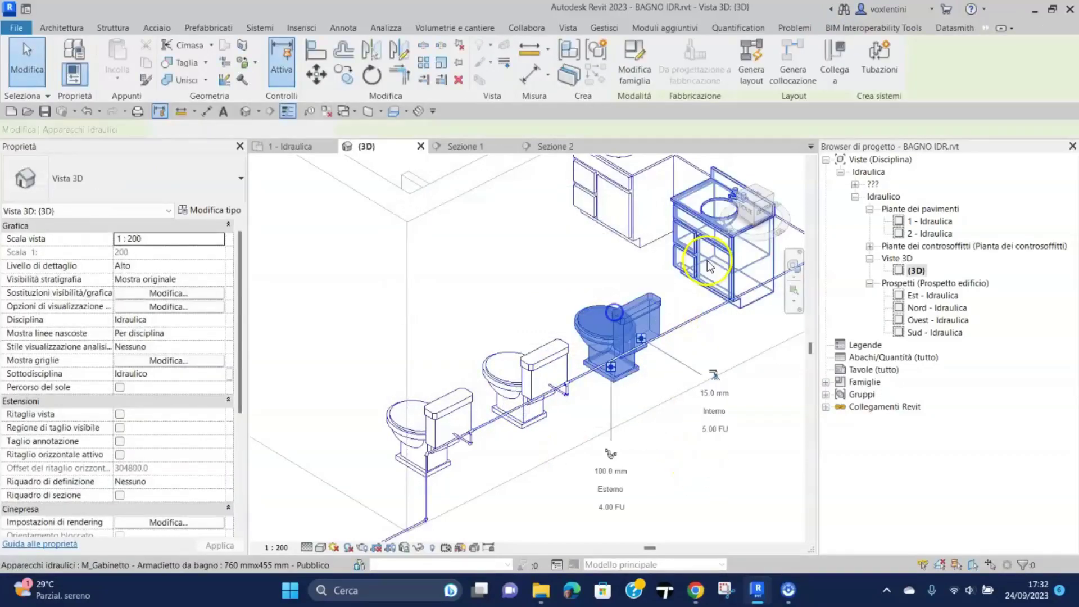
{"action": "left_click", "coordinate": [836, 51]}
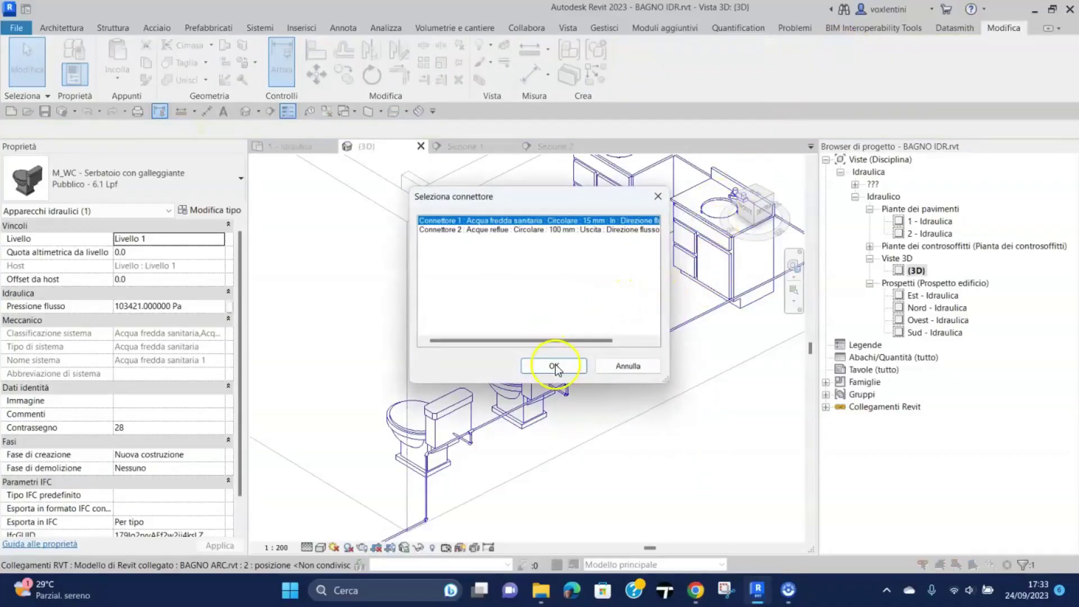
{"action": "left_click", "coordinate": [551, 360]}
{"action": "left_click", "coordinate": [689, 316]}
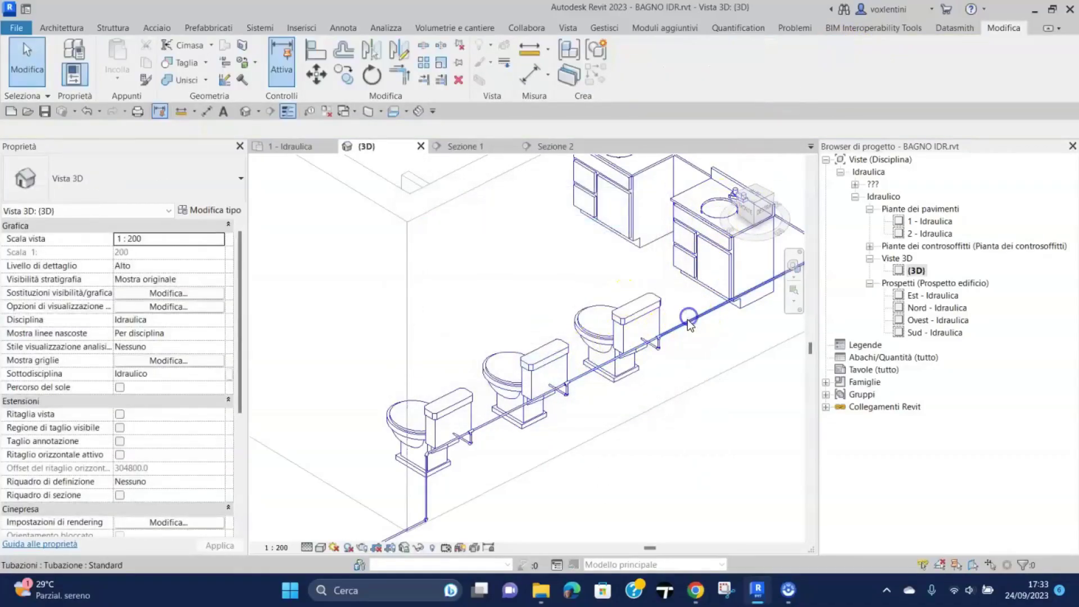
{"action": "scroll", "coordinate": [707, 383], "scroll_direction": "down", "scroll_amount": 2}
{"action": "scroll", "coordinate": [725, 407], "scroll_direction": "down", "scroll_amount": 1}
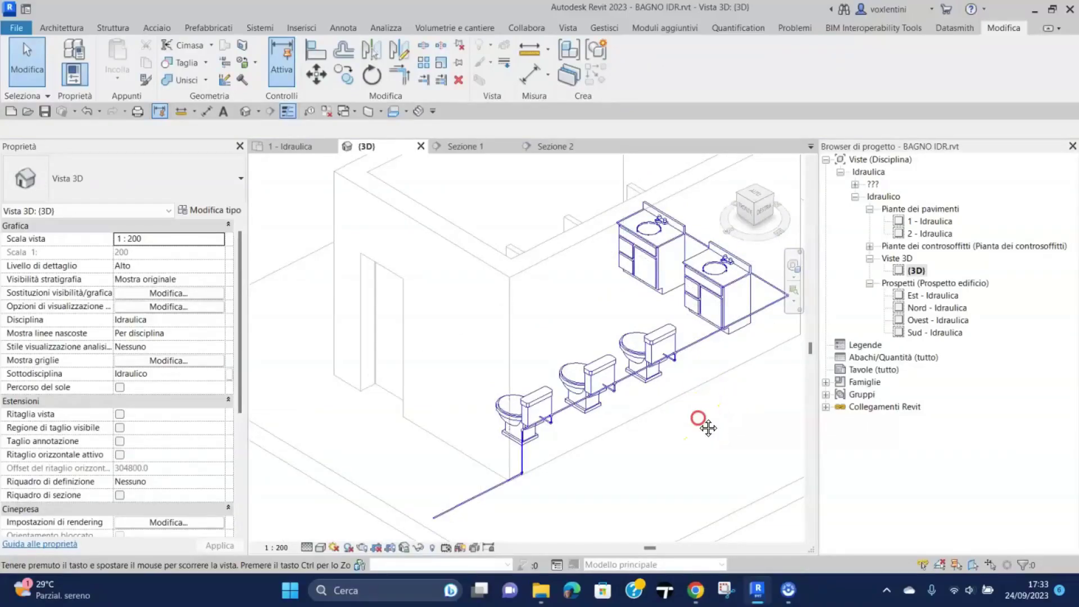
{"action": "mouse_move", "coordinate": [703, 422]}
{"action": "middle_mouse_down"}
{"action": "mouse_move", "coordinate": [612, 475]}
{"action": "mouse_move", "coordinate": [440, 470]}
{"action": "mouse_move", "coordinate": [527, 455]}
{"action": "mouse_move", "coordinate": [551, 509]}
{"action": "mouse_move", "coordinate": [494, 457]}
{"action": "middle_mouse_up"}
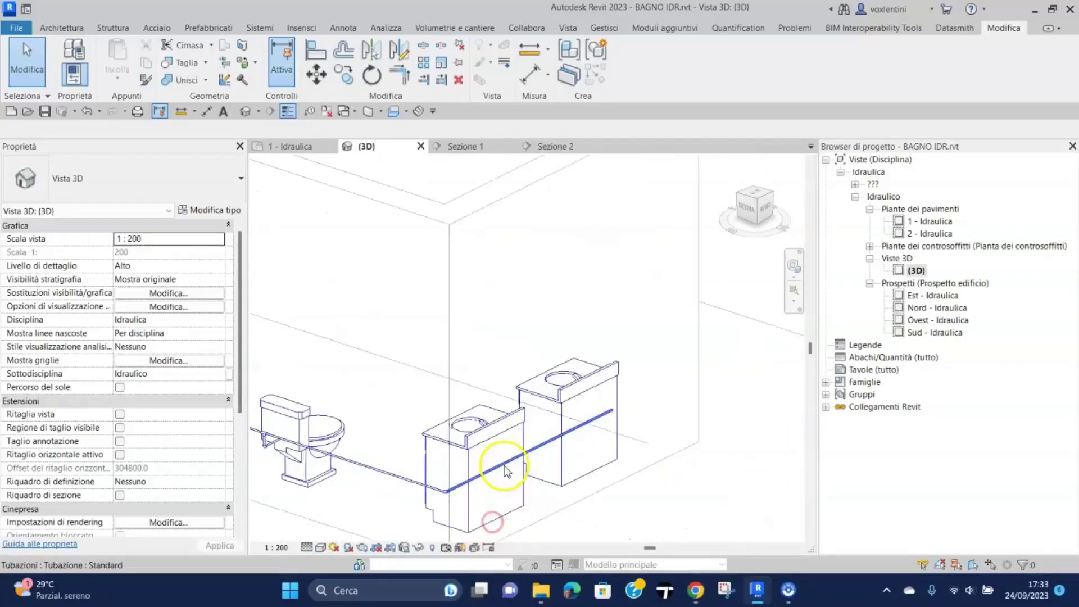
{"action": "scroll", "coordinate": [747, 465], "scroll_direction": "up", "scroll_amount": 2}
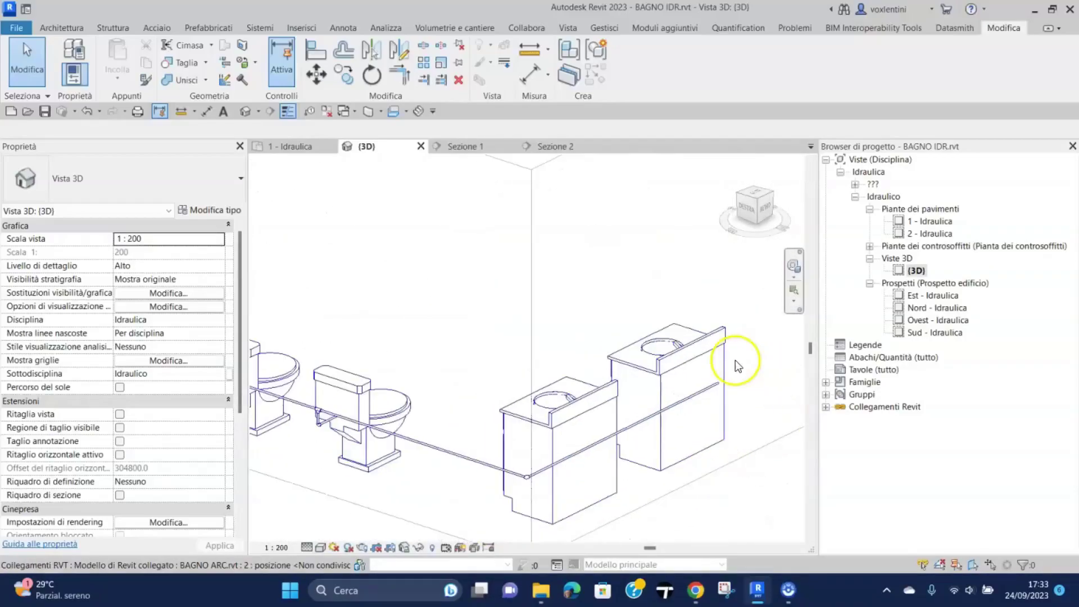
Connect the right-hand cabinet's Connettore 1 cold water connector to the supply pipe
{"action": "left_click", "coordinate": [713, 360]}
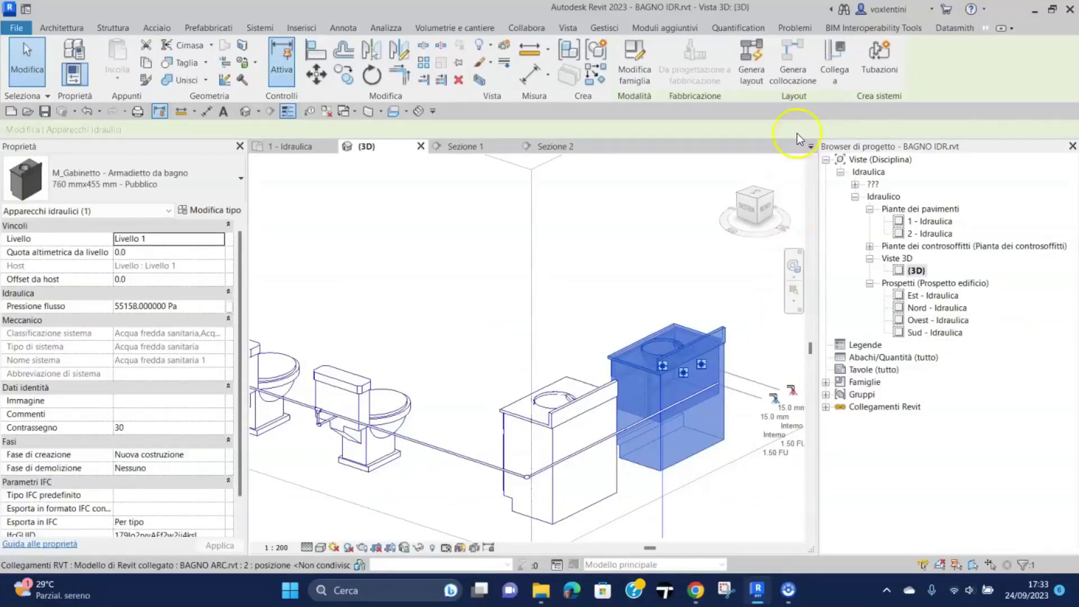
{"action": "left_click", "coordinate": [835, 56]}
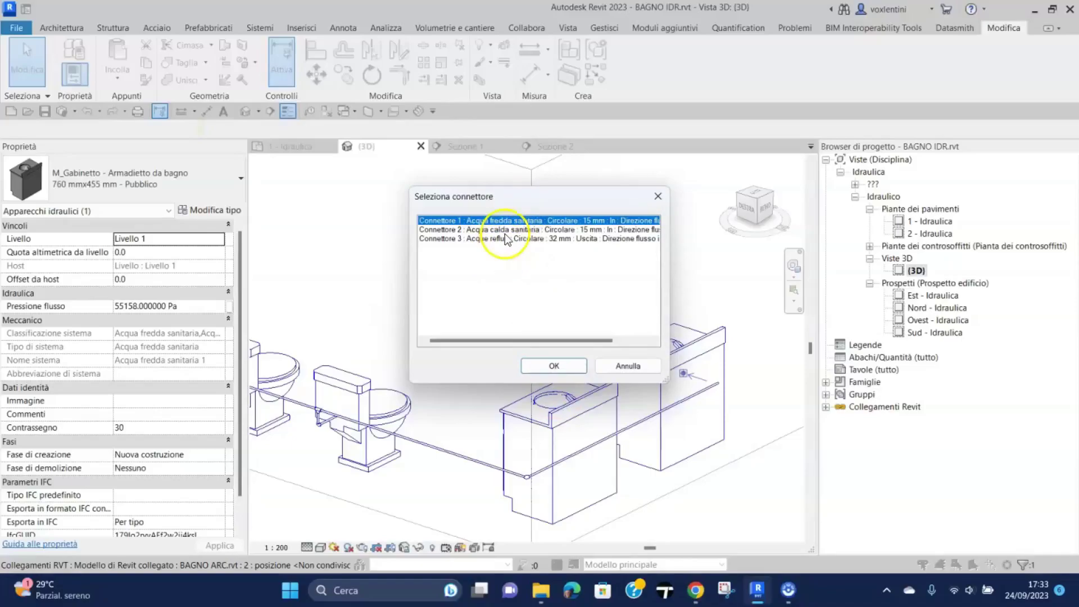
{"action": "left_click", "coordinate": [561, 363]}
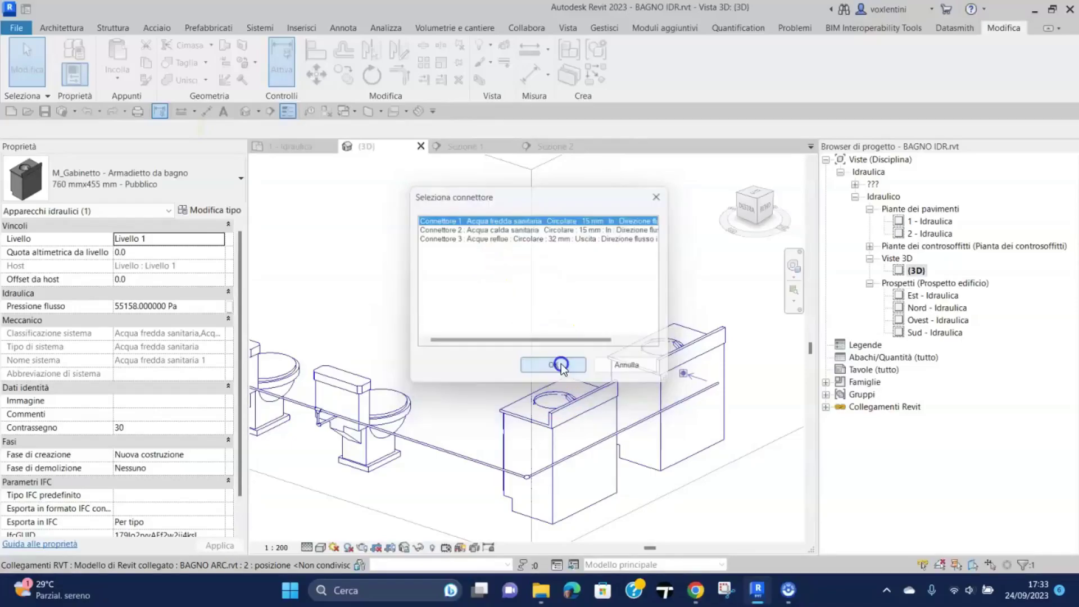
{"action": "left_click", "coordinate": [687, 401]}
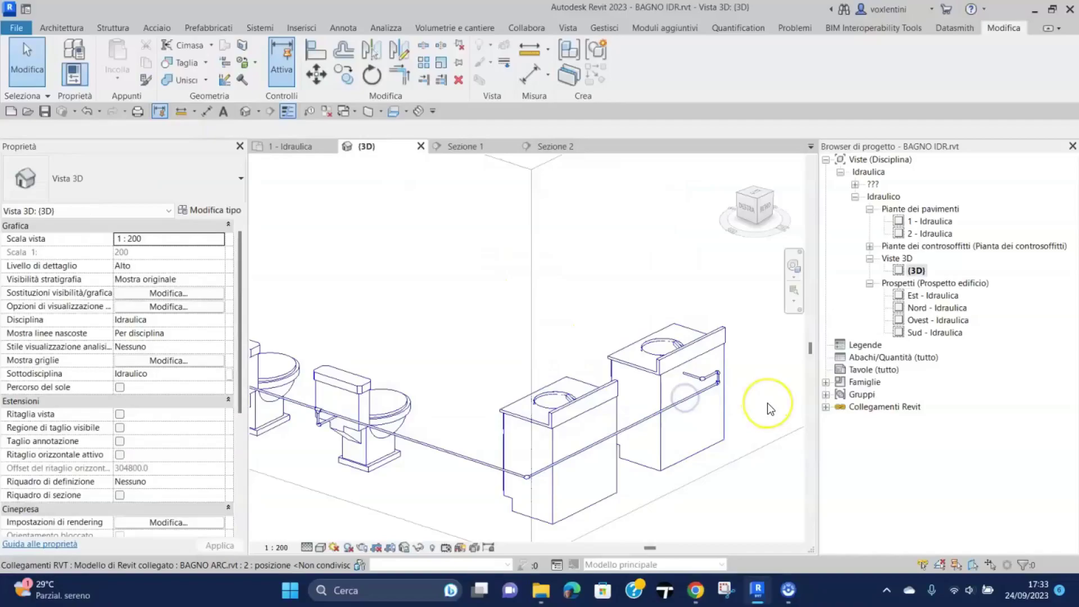
Connect the left cabinet's Connettore 1 cold water connector to the supply pipe as well
{"action": "left_click", "coordinate": [599, 397]}
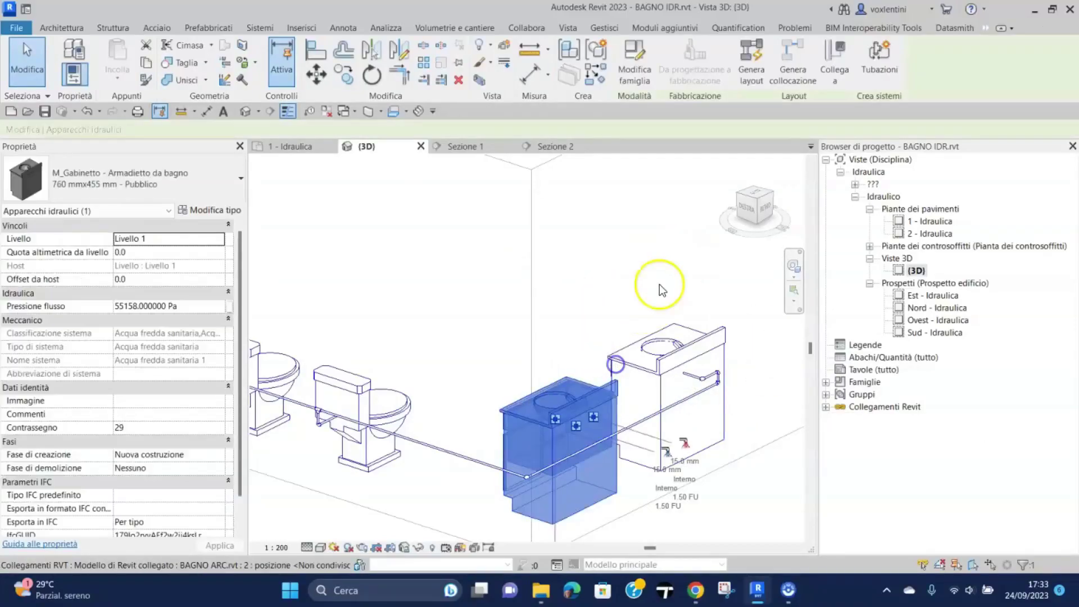
{"action": "left_click", "coordinate": [836, 64]}
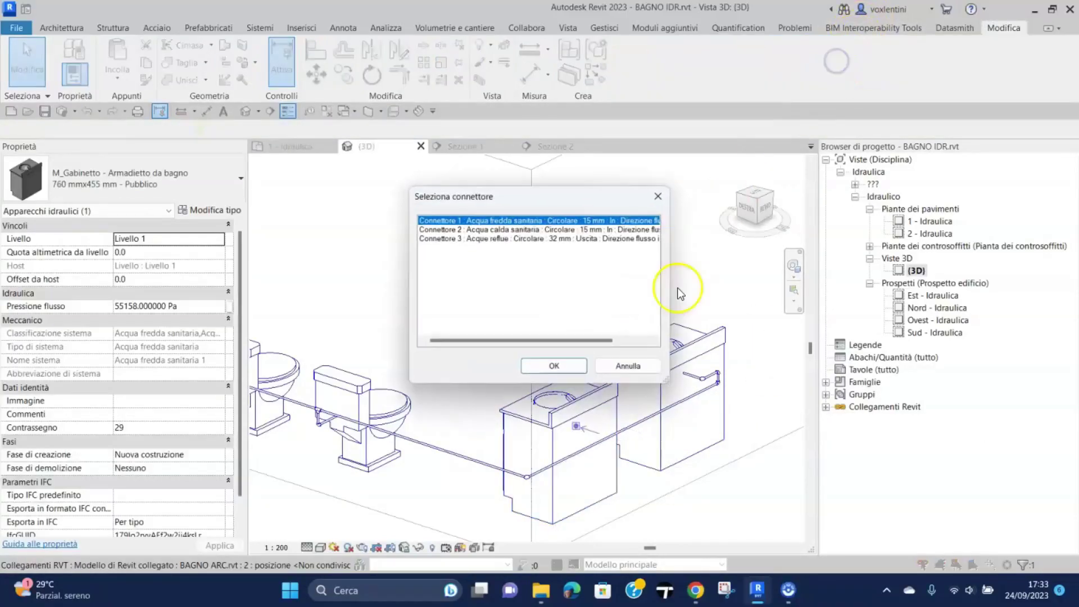
{"action": "left_click", "coordinate": [564, 364]}
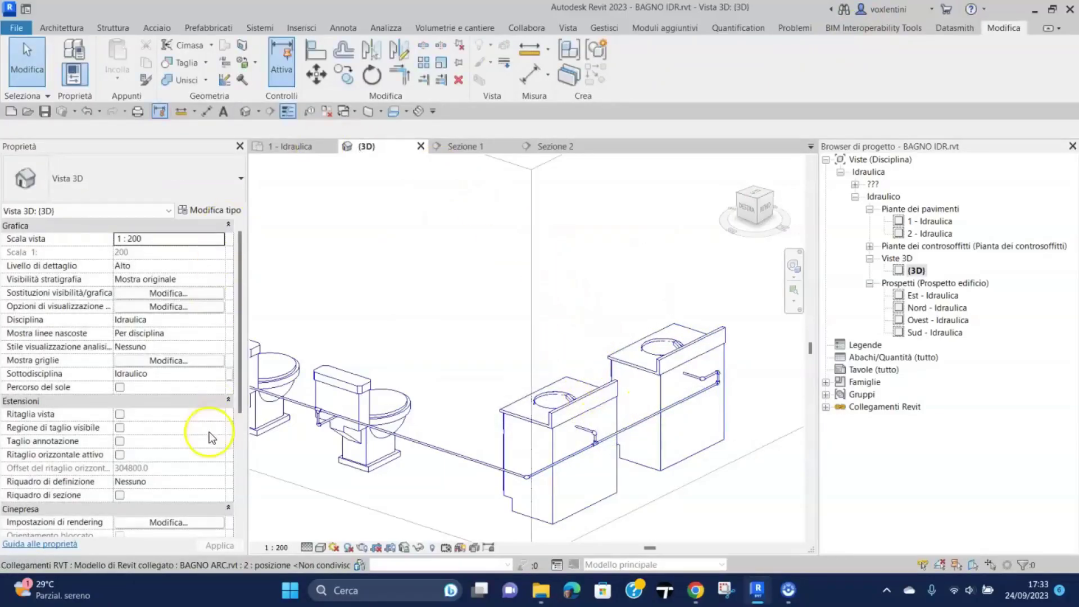
{"action": "scroll", "coordinate": [618, 253], "scroll_direction": "down", "scroll_amount": 1}
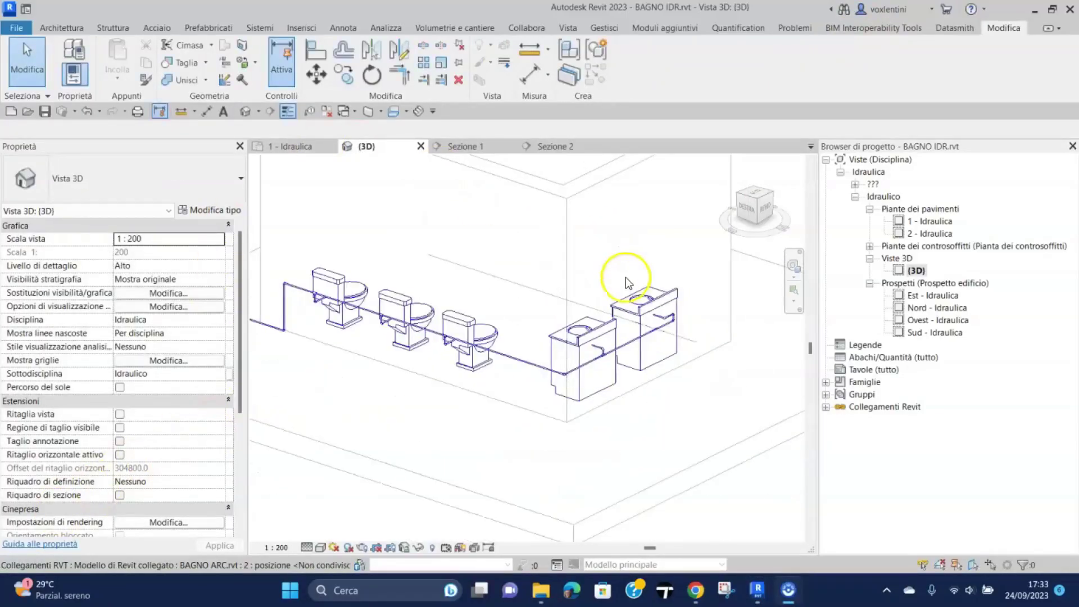
{"action": "scroll", "coordinate": [584, 473], "scroll_direction": "down", "scroll_amount": 1}
{"action": "middle_click_drag", "start_coordinate": [659, 485], "coordinate": [629, 476]}
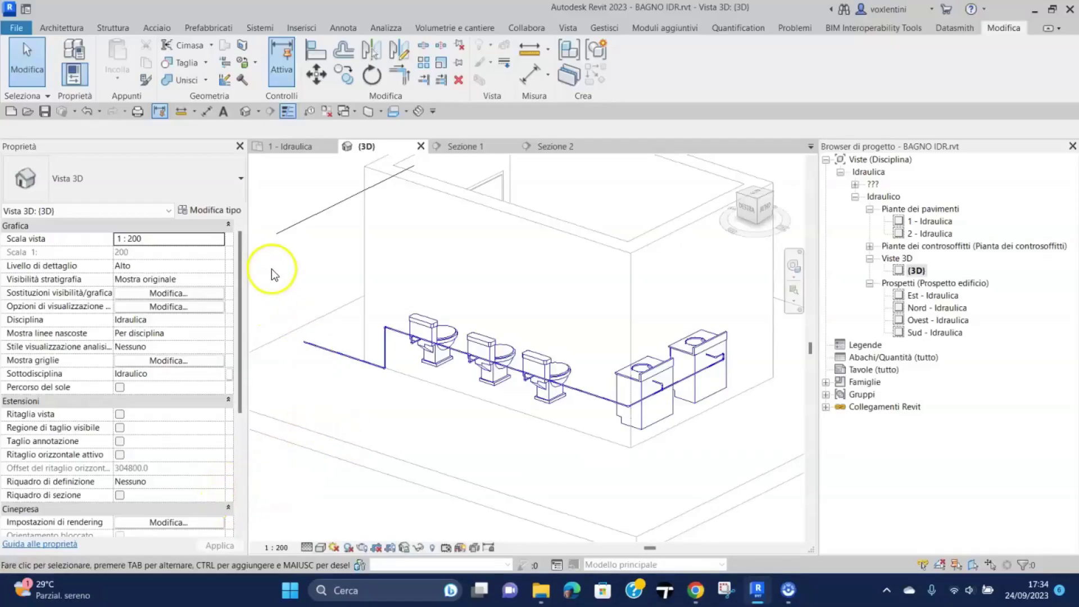
Step back to earlier viewpoints and zoom out over the bathroom model
{"action": "left_click", "coordinate": [86, 114]}
{"action": "left_click", "coordinate": [86, 114]}
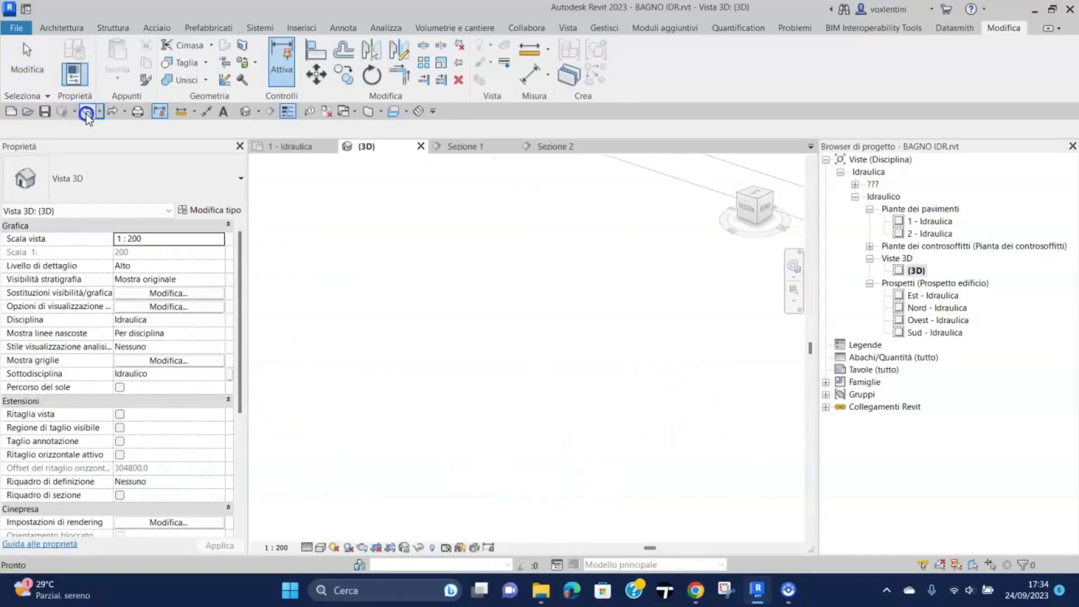
{"action": "scroll", "coordinate": [530, 383], "scroll_direction": "down", "scroll_amount": 3}
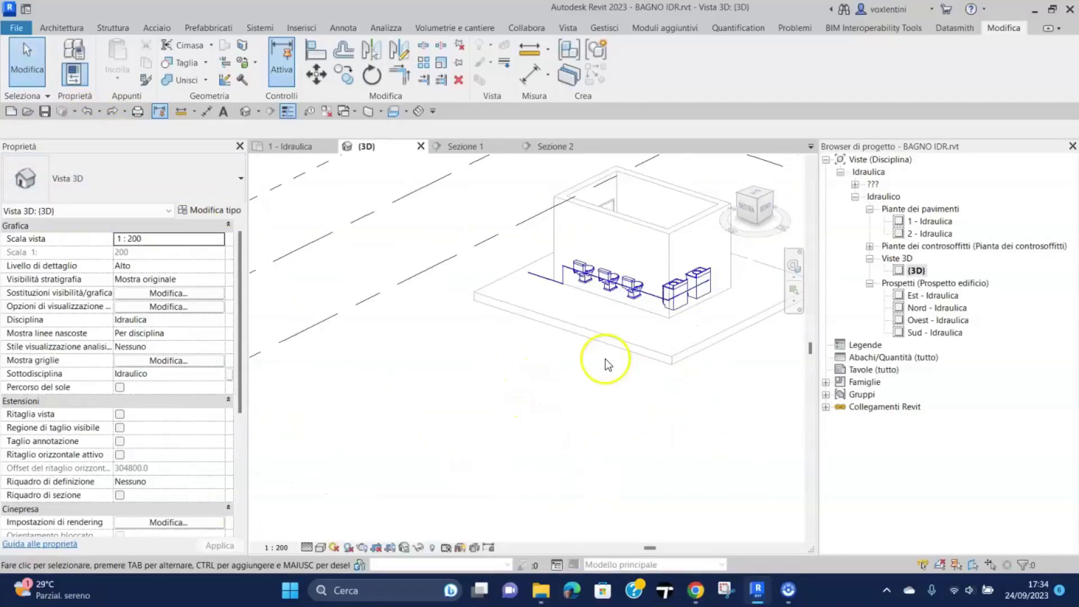
{"action": "scroll", "coordinate": [554, 441], "scroll_direction": "down", "scroll_amount": 2}
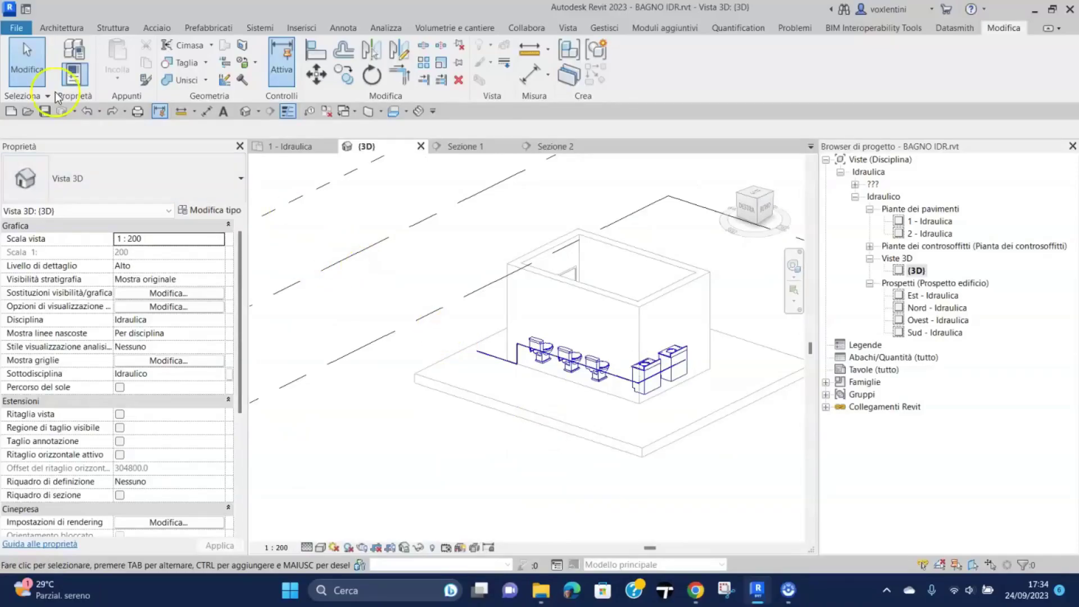
{"action": "left_click", "coordinate": [87, 112]}
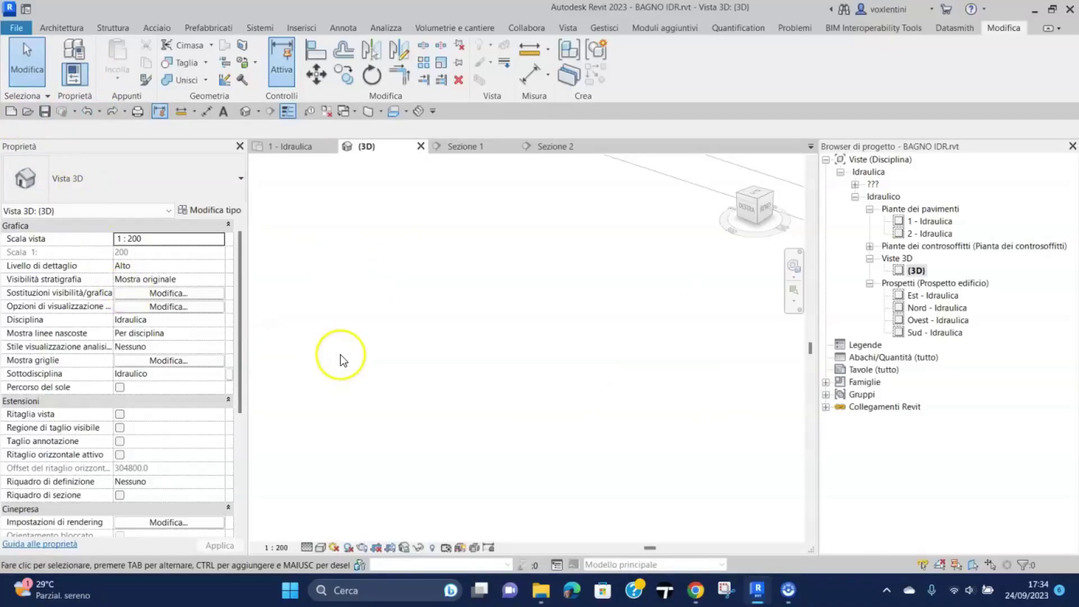
{"action": "scroll", "coordinate": [548, 450], "scroll_direction": "down", "scroll_amount": 2}
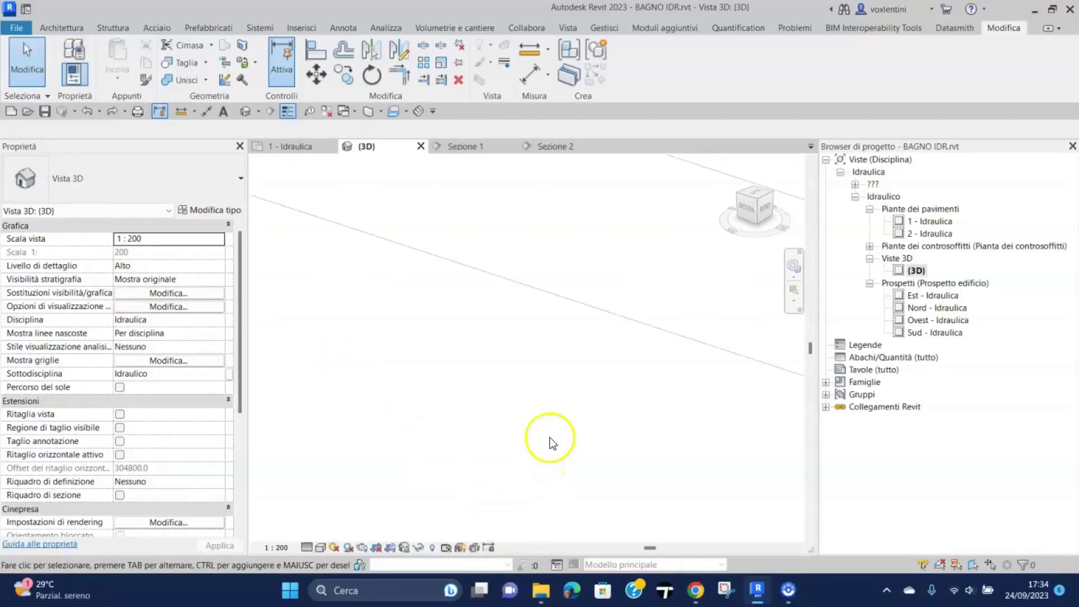
{"action": "scroll", "coordinate": [554, 446], "scroll_direction": "down", "scroll_amount": 2}
{"action": "scroll", "coordinate": [568, 453], "scroll_direction": "down", "scroll_amount": 2}
{"action": "scroll", "coordinate": [571, 458], "scroll_direction": "down", "scroll_amount": 2}
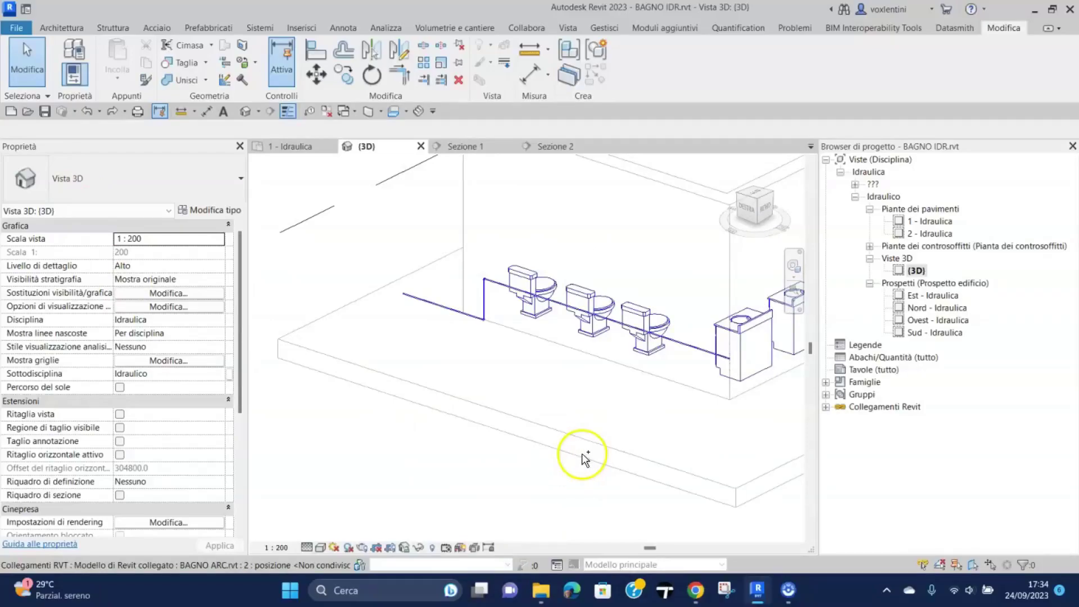
{"action": "scroll", "coordinate": [584, 458], "scroll_direction": "down", "scroll_amount": 2}
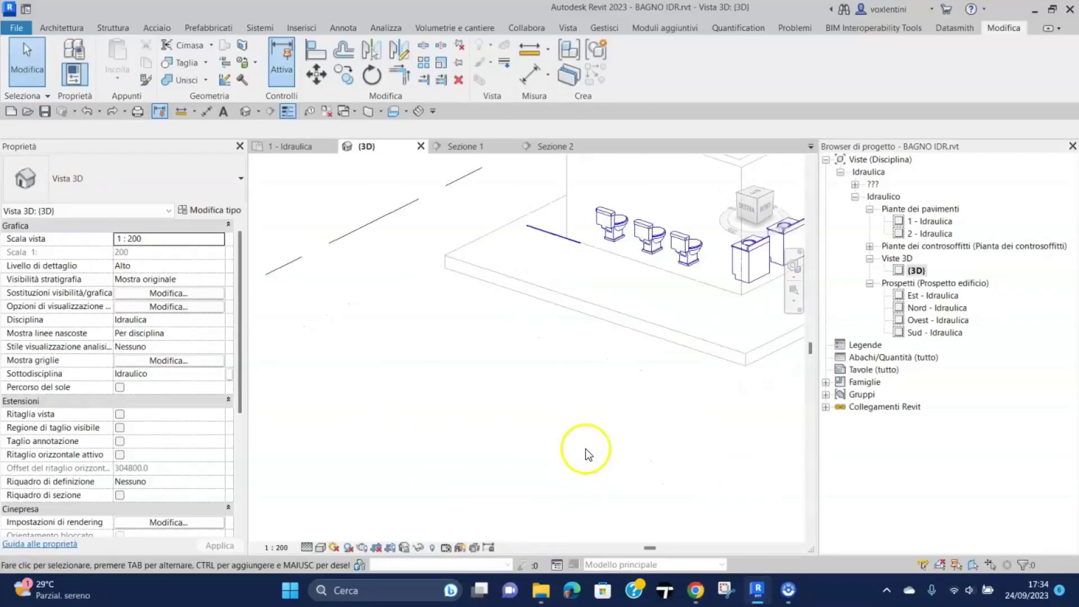
{"action": "scroll", "coordinate": [587, 444], "scroll_direction": "down", "scroll_amount": 3}
{"action": "scroll", "coordinate": [625, 398], "scroll_direction": "up", "scroll_amount": 3}
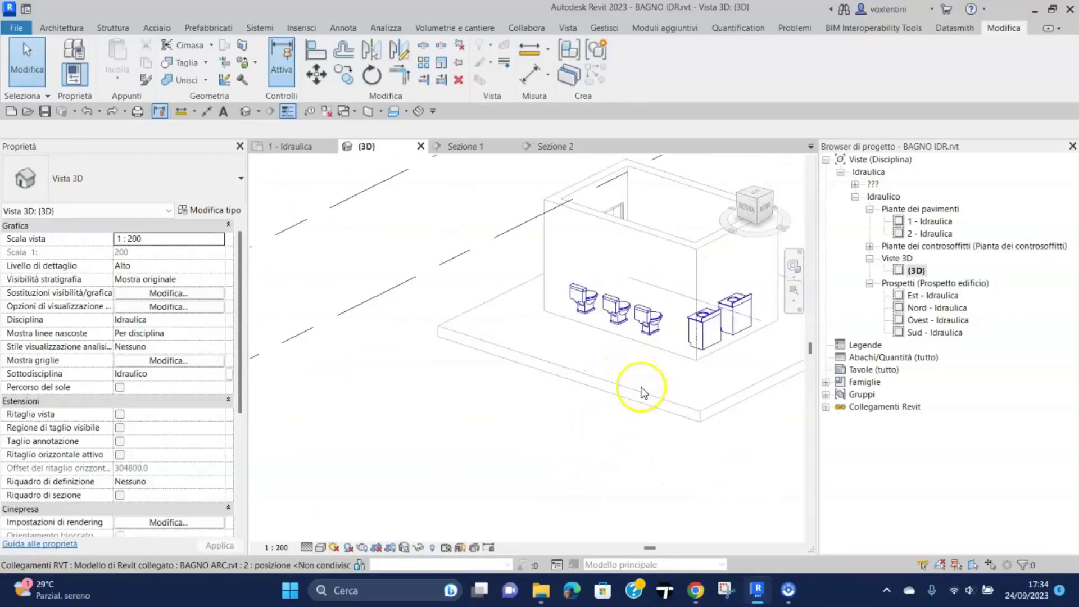
Pan and orbit until the three WCs and two vanities face the viewer
{"action": "middle_click_drag", "start_coordinate": [638, 385], "coordinate": [506, 482]}
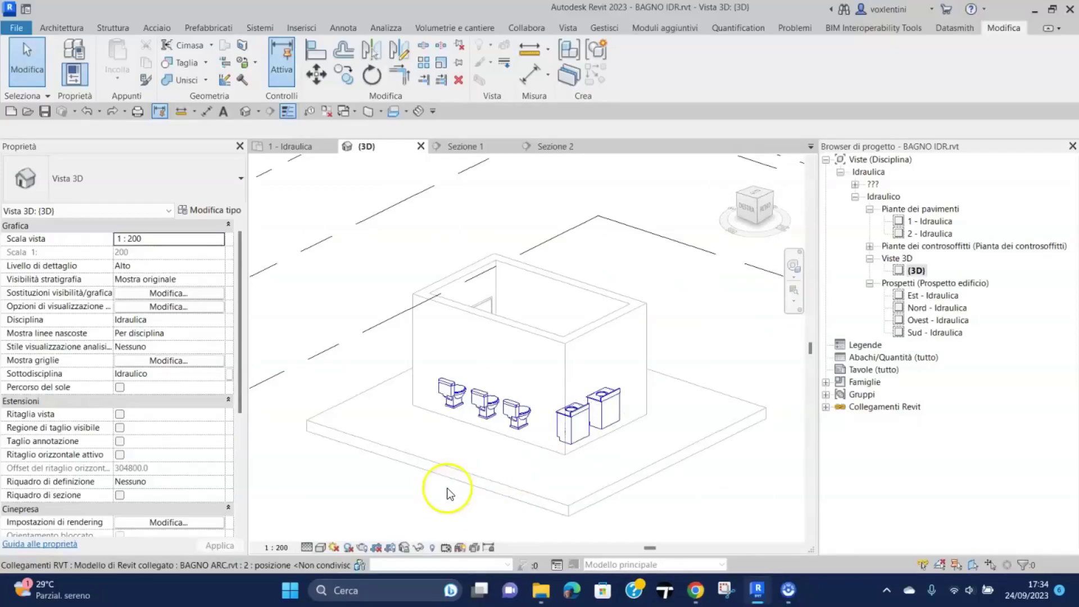
{"action": "mouse_move", "coordinate": [436, 511]}
{"action": "middle_mouse_down", "text": "shift"}
{"action": "mouse_move", "coordinate": [595, 484]}
{"action": "mouse_move", "coordinate": [641, 378]}
{"action": "mouse_move", "coordinate": [733, 353]}
{"action": "middle_mouse_up", "text": "shift"}
{"action": "middle_click_drag", "start_coordinate": [592, 430], "coordinate": [710, 451]}
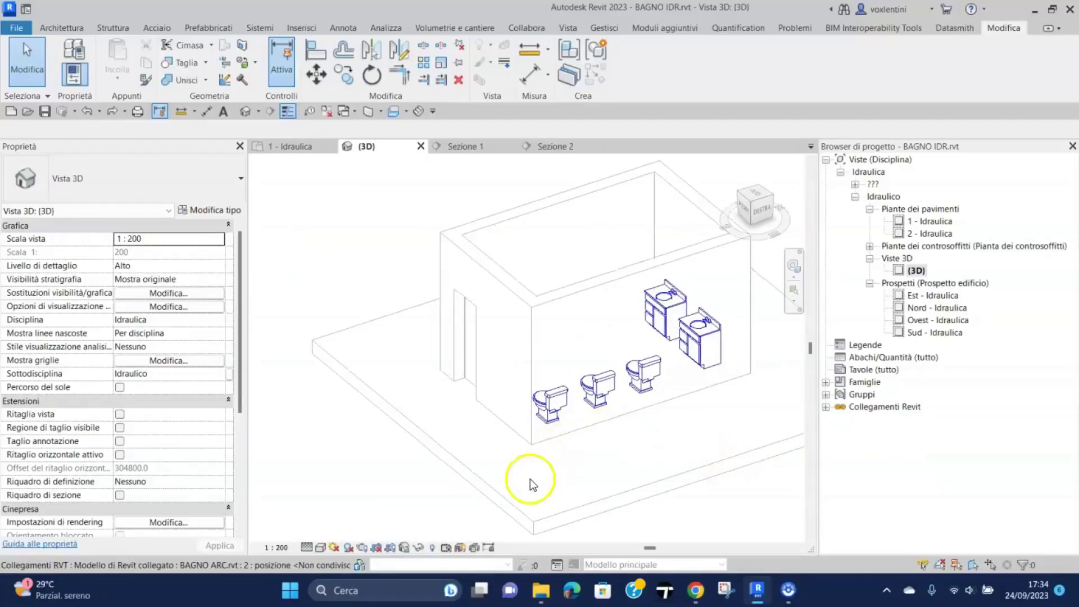
{"action": "mouse_move", "coordinate": [531, 479]}
{"action": "middle_mouse_down", "text": "shift"}
{"action": "mouse_move", "coordinate": [560, 489]}
{"action": "mouse_move", "coordinate": [645, 481]}
{"action": "mouse_move", "coordinate": [547, 465]}
{"action": "mouse_move", "coordinate": [516, 471]}
{"action": "middle_mouse_up", "text": "shift"}
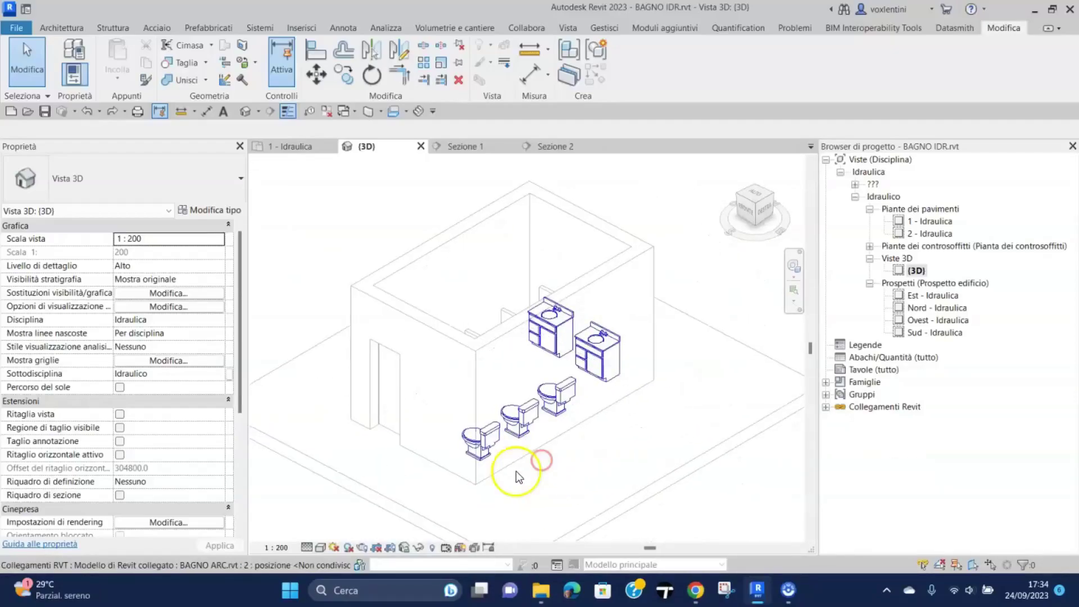
Select the front-left toilet, then cancel a piping system started from it alone
{"action": "left_click", "coordinate": [483, 437]}
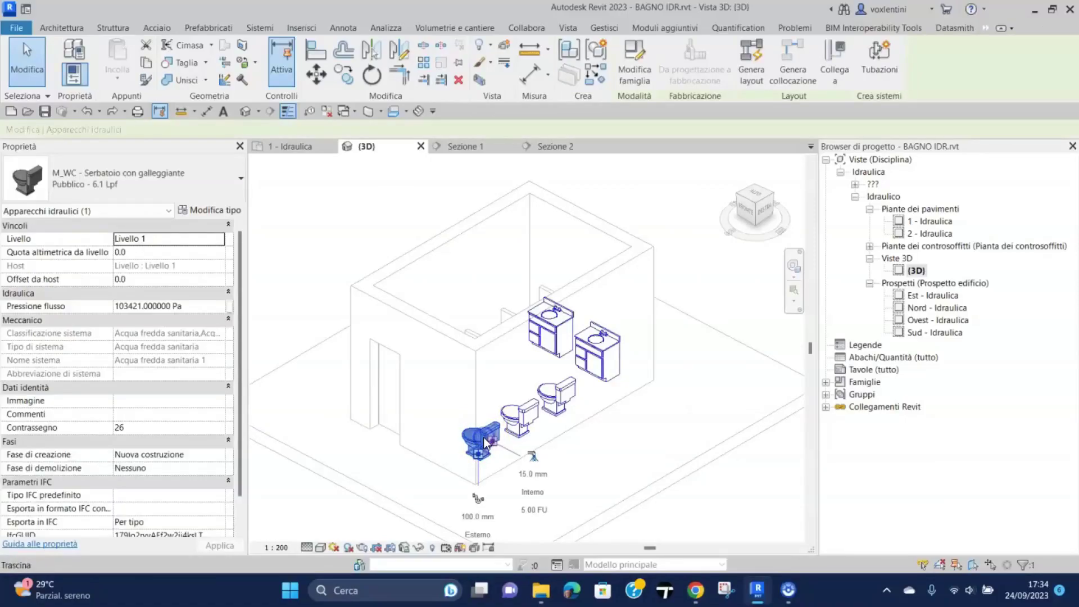
{"action": "left_click", "coordinate": [880, 53]}
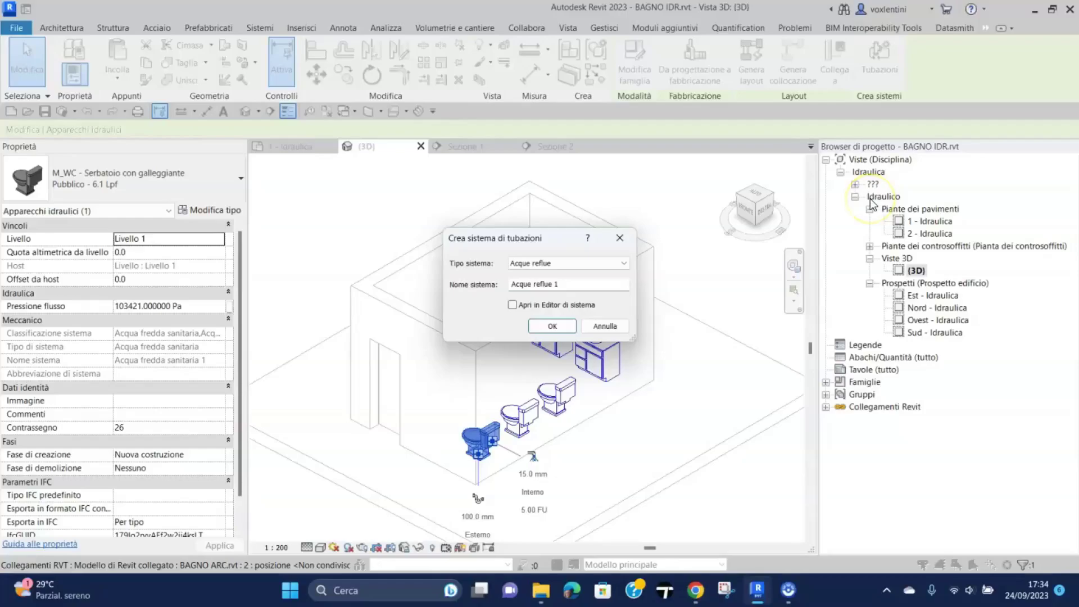
{"action": "key", "text": "Return"}
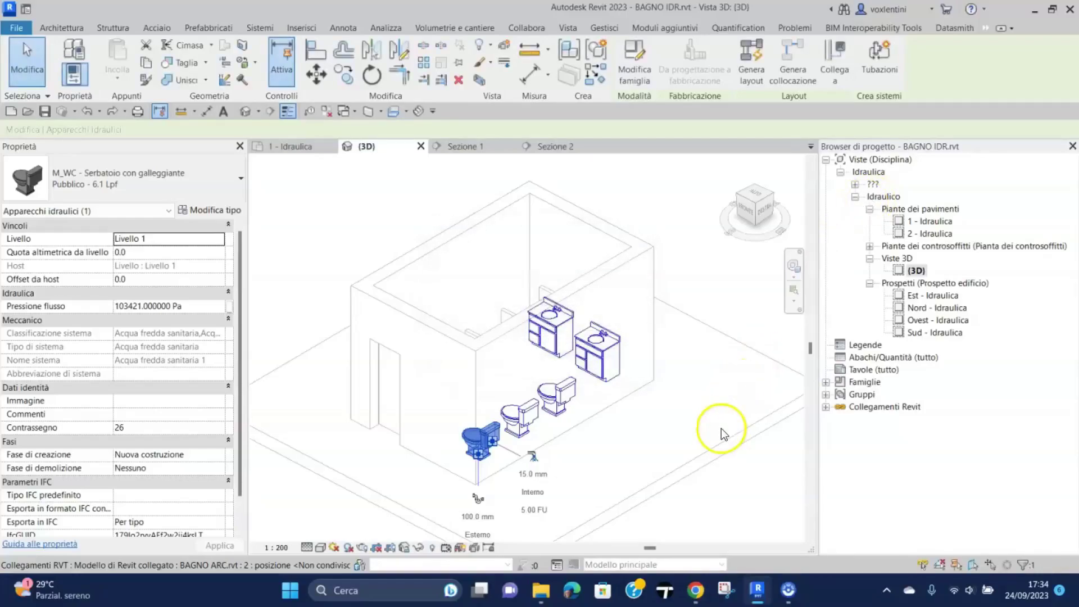
Add the other two WCs and both vanities, and create the Acque reflue 1 system
{"action": "left_click", "coordinate": [510, 419], "text": "ctrl"}
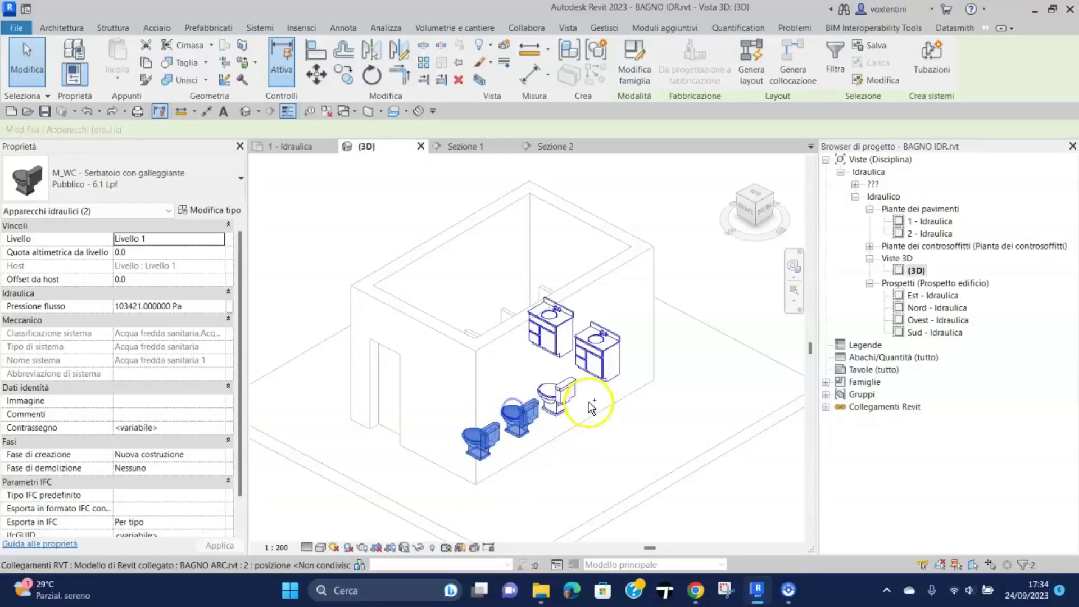
{"action": "left_click", "coordinate": [558, 397], "text": "ctrl"}
{"action": "left_click", "coordinate": [600, 354], "text": "ctrl"}
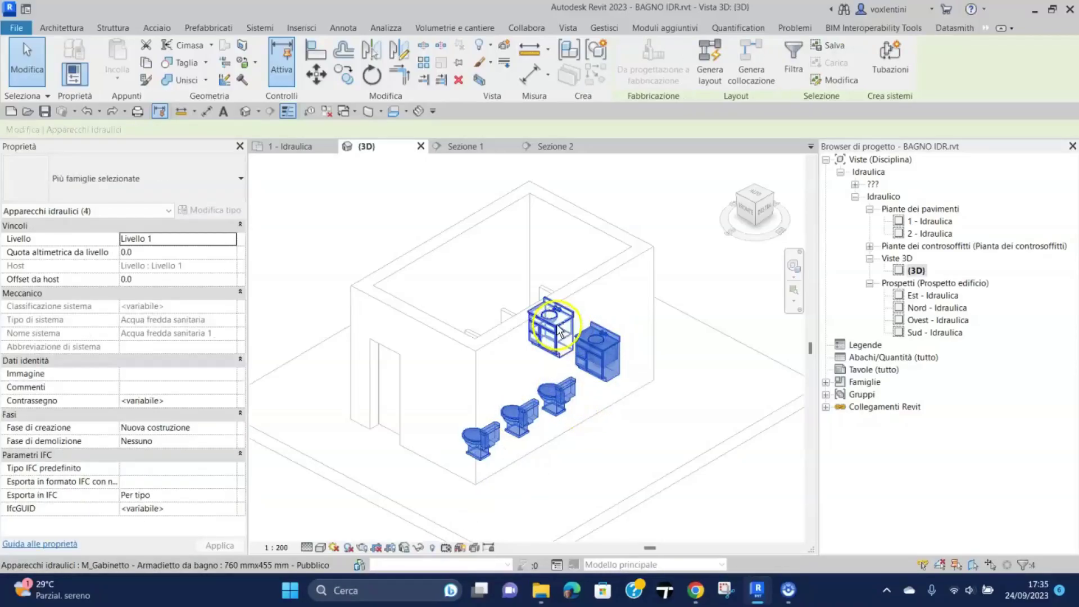
{"action": "left_click", "coordinate": [551, 329], "text": "ctrl"}
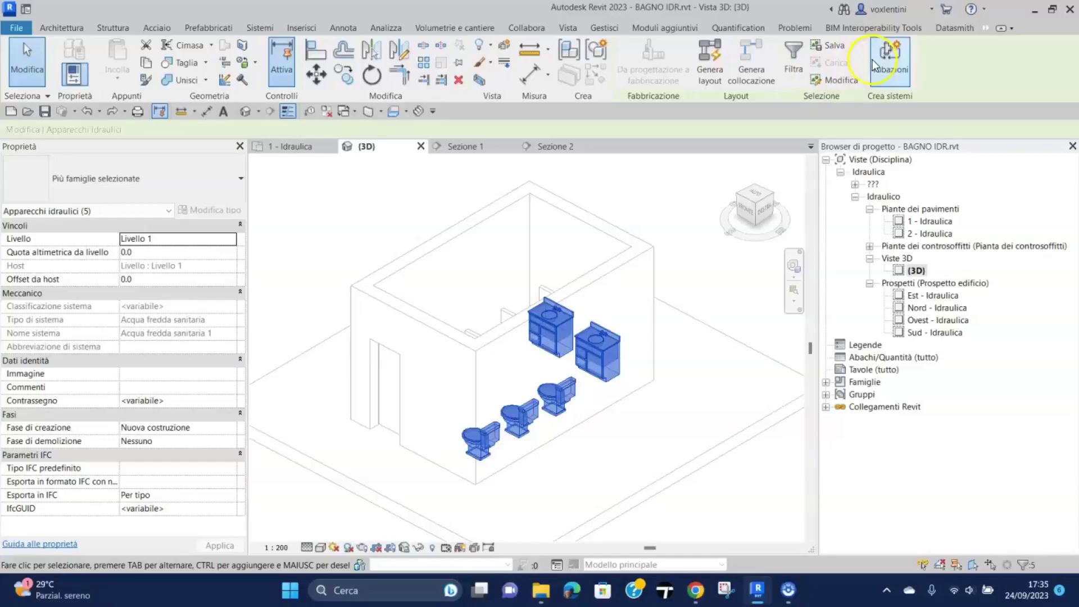
{"action": "left_click", "coordinate": [894, 53]}
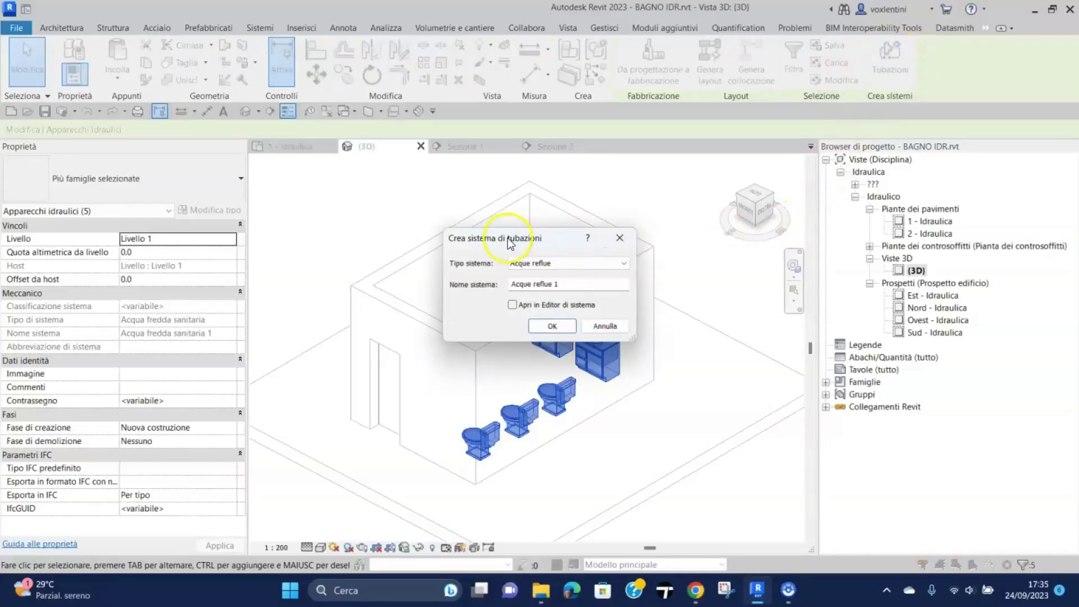
{"action": "left_click", "coordinate": [554, 326]}
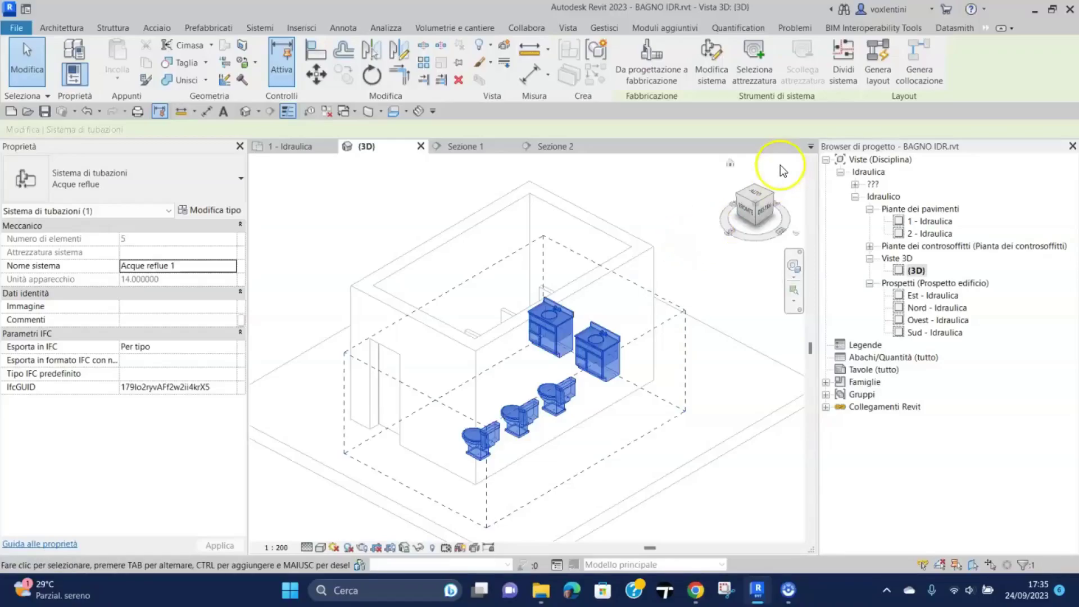
In Genera layout conversion settings, set the Principale main pipe Offset to -500
{"action": "left_click", "coordinate": [873, 54]}
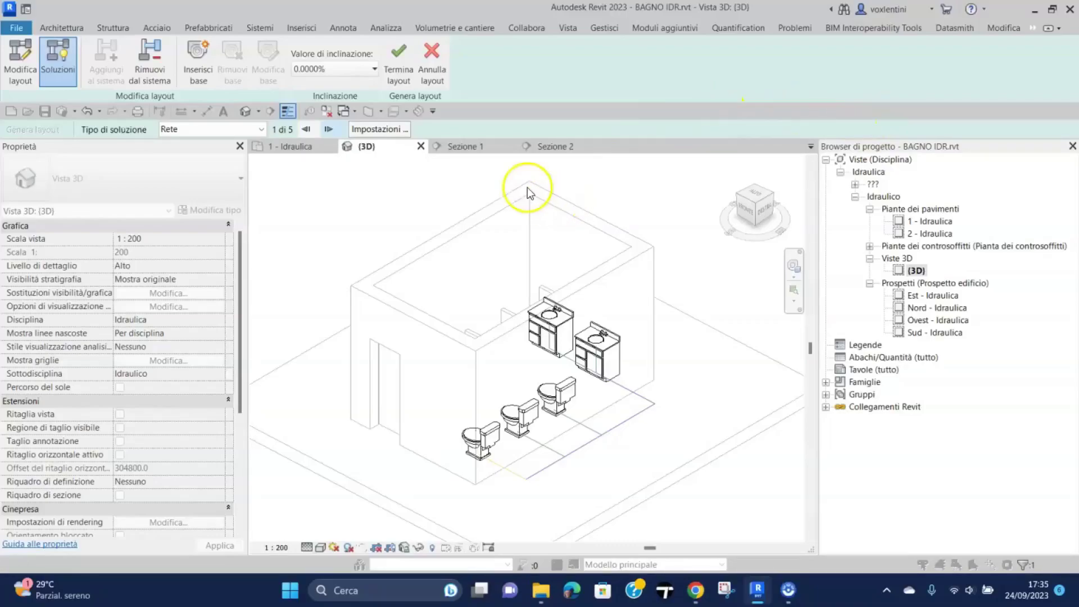
{"action": "left_click", "coordinate": [380, 128]}
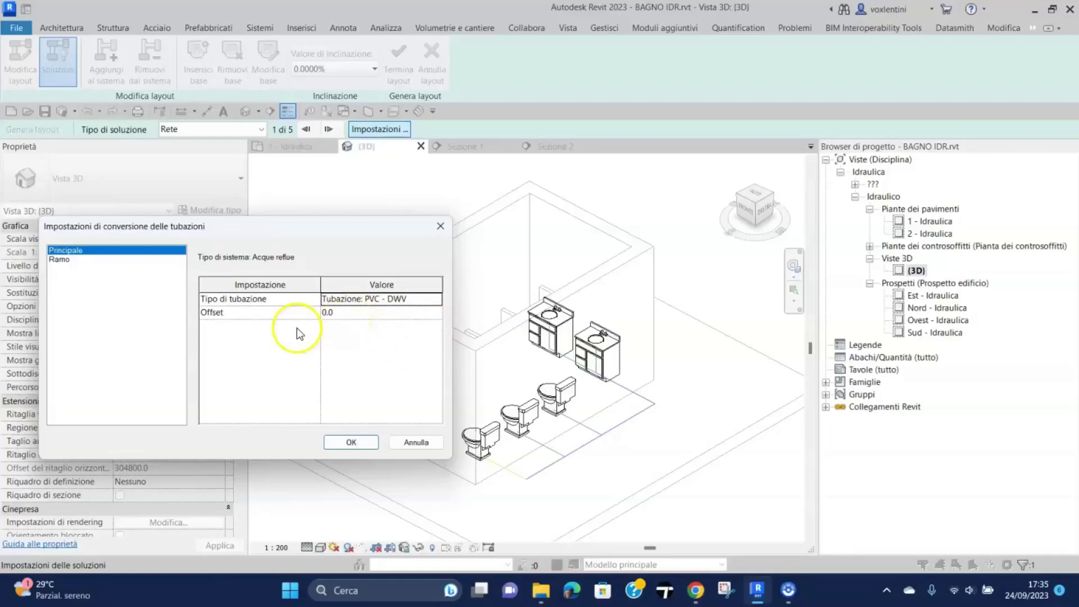
{"action": "left_click", "coordinate": [356, 312]}
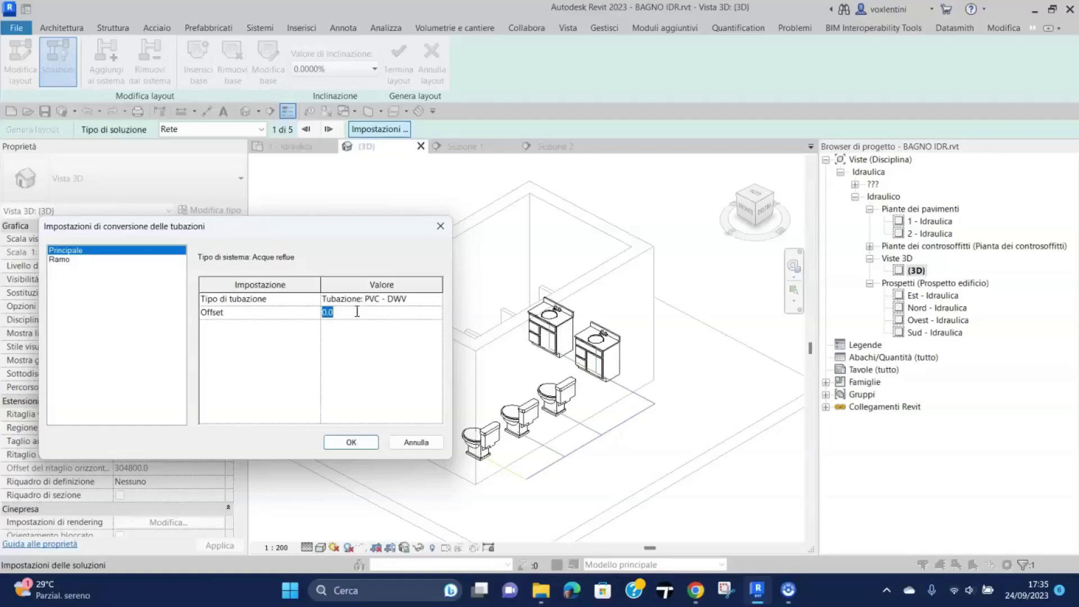
{"action": "left_click", "coordinate": [357, 312]}
{"action": "type", "text": "-5"}
{"action": "left_click", "coordinate": [360, 312]}
{"action": "key", "text": "BackSpace"}
{"action": "type", "text": "-500"}
Set the Ramo branch Offset to -500 and confirm the conversion settings
{"action": "left_click", "coordinate": [58, 260]}
{"action": "left_click", "coordinate": [339, 312]}
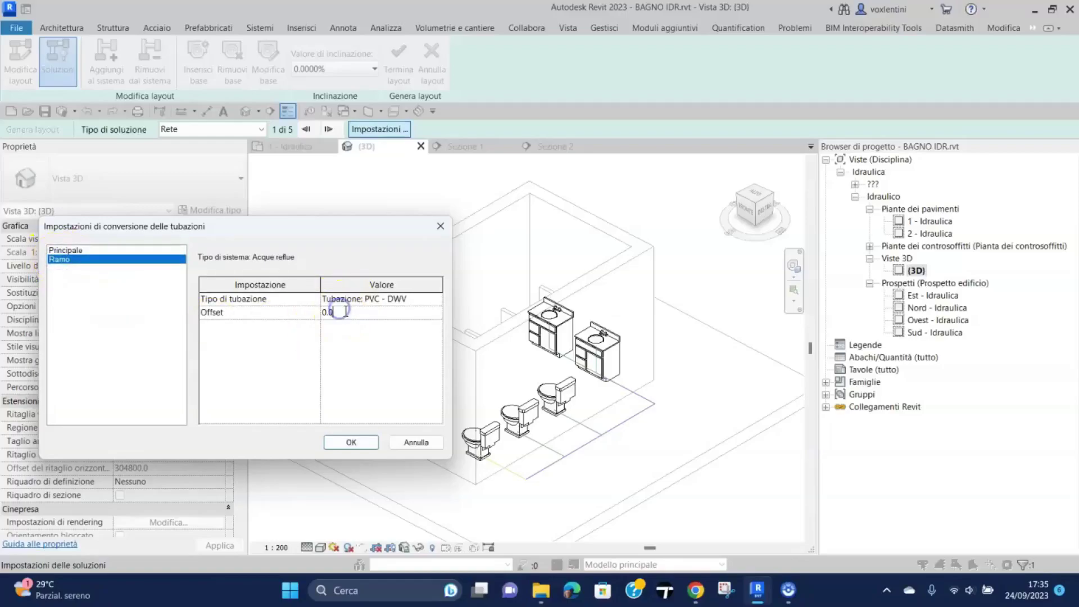
{"action": "left_click", "coordinate": [263, 312]}
{"action": "type", "text": "-5"}
{"action": "type", "text": "00"}
{"action": "left_click", "coordinate": [291, 369]}
{"action": "left_click", "coordinate": [351, 443]}
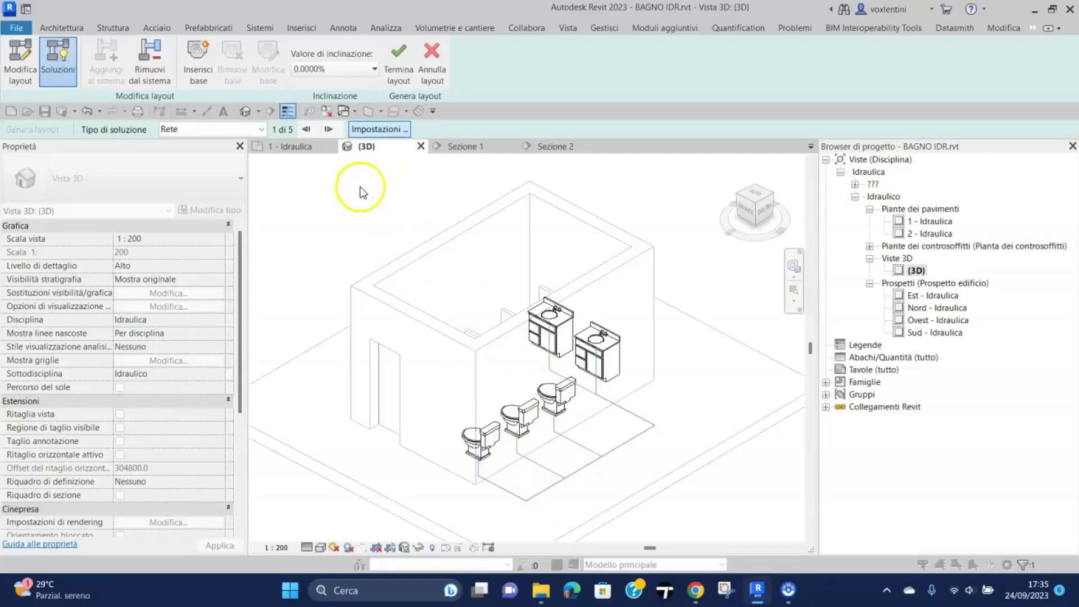
Choose layout solution 2 of 5 with a 1% slope and finish the layout
{"action": "left_click", "coordinate": [330, 129]}
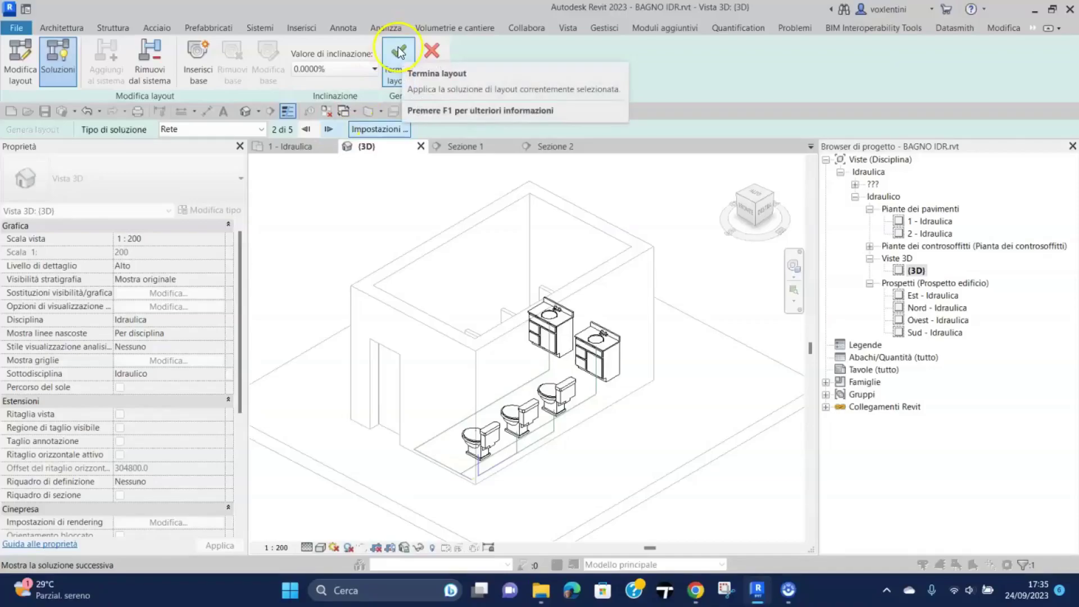
{"action": "left_click", "coordinate": [293, 64]}
{"action": "left_click", "coordinate": [374, 68]}
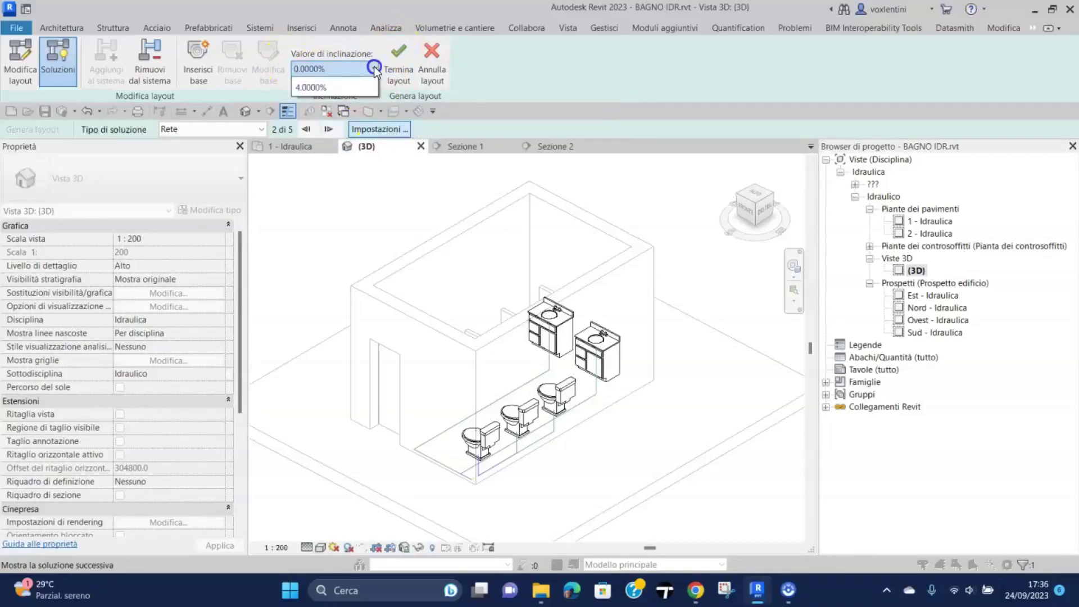
{"action": "left_click", "coordinate": [308, 100]}
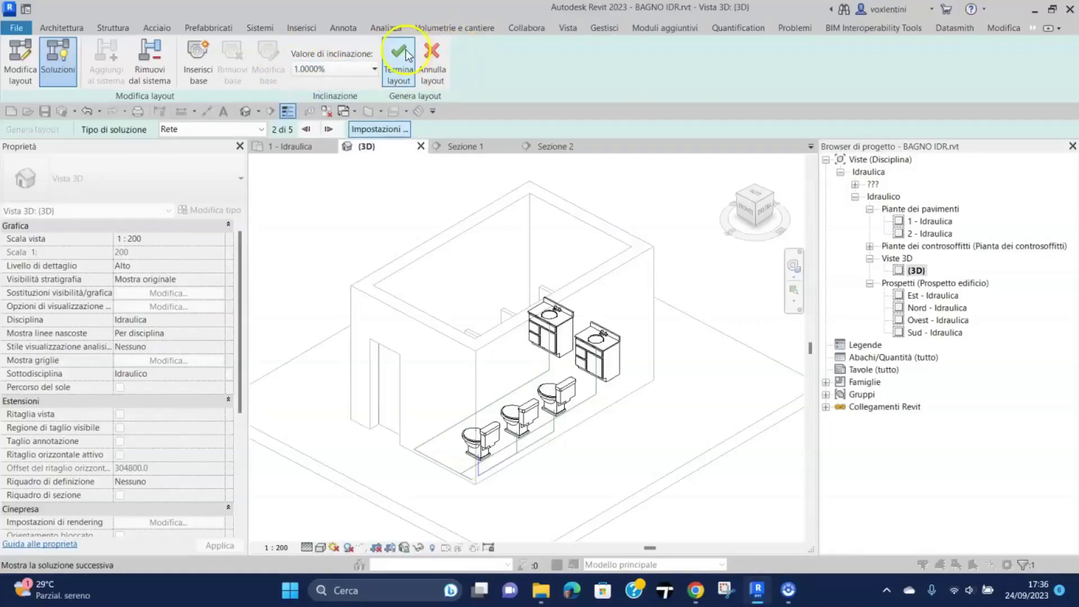
{"action": "left_click", "coordinate": [402, 54]}
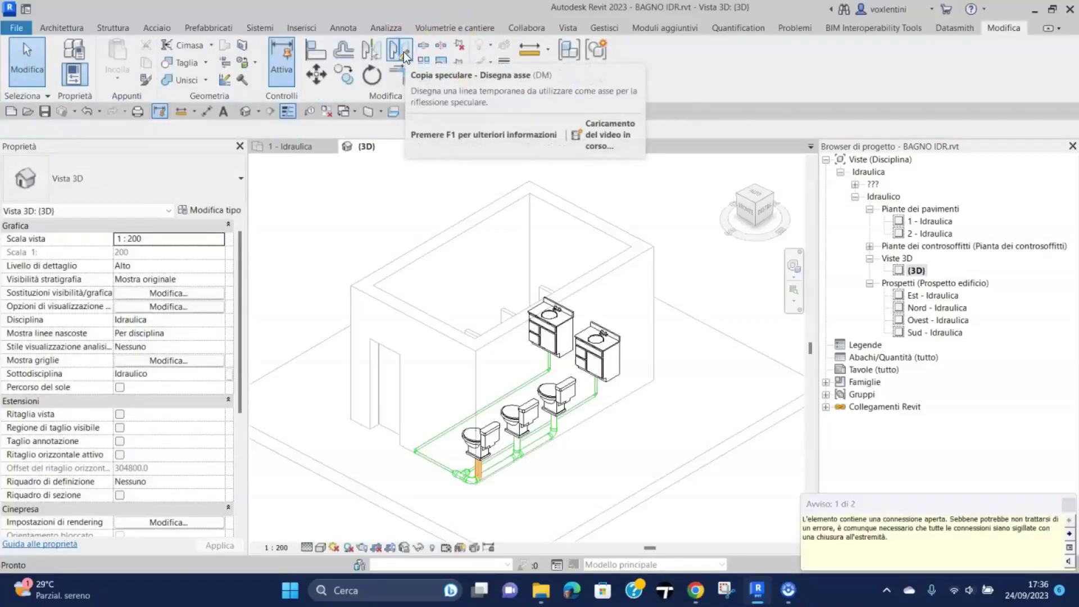
Dismiss the open-connection warning and zoom and pan along the generated pipe run
{"action": "left_click", "coordinate": [607, 367]}
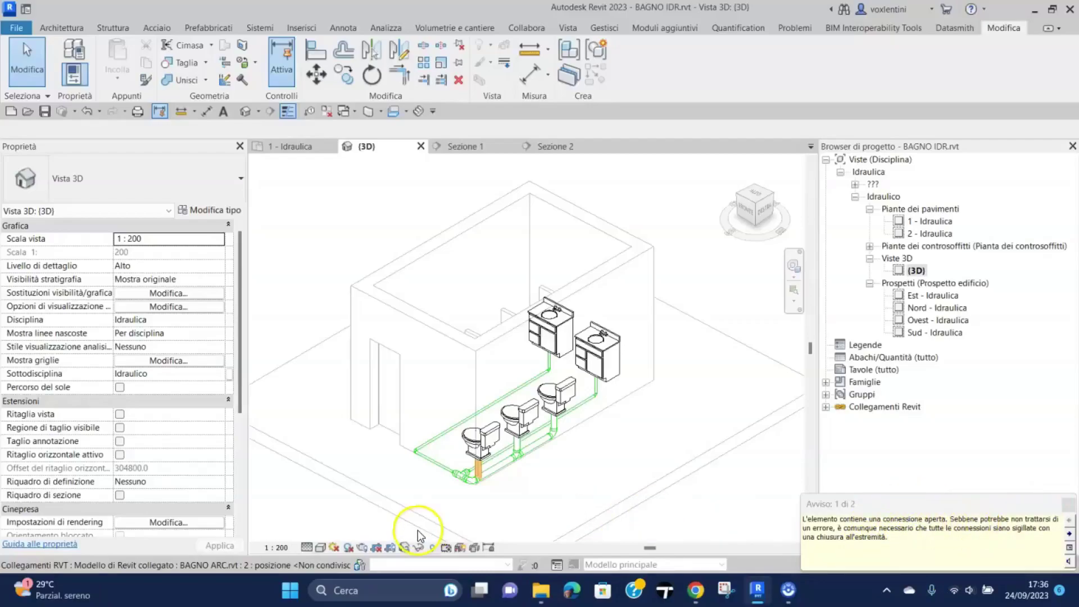
{"action": "left_click", "coordinate": [1067, 505]}
{"action": "scroll", "coordinate": [454, 493], "scroll_direction": "up", "scroll_amount": 3}
{"action": "scroll", "coordinate": [544, 457], "scroll_direction": "up", "scroll_amount": 3}
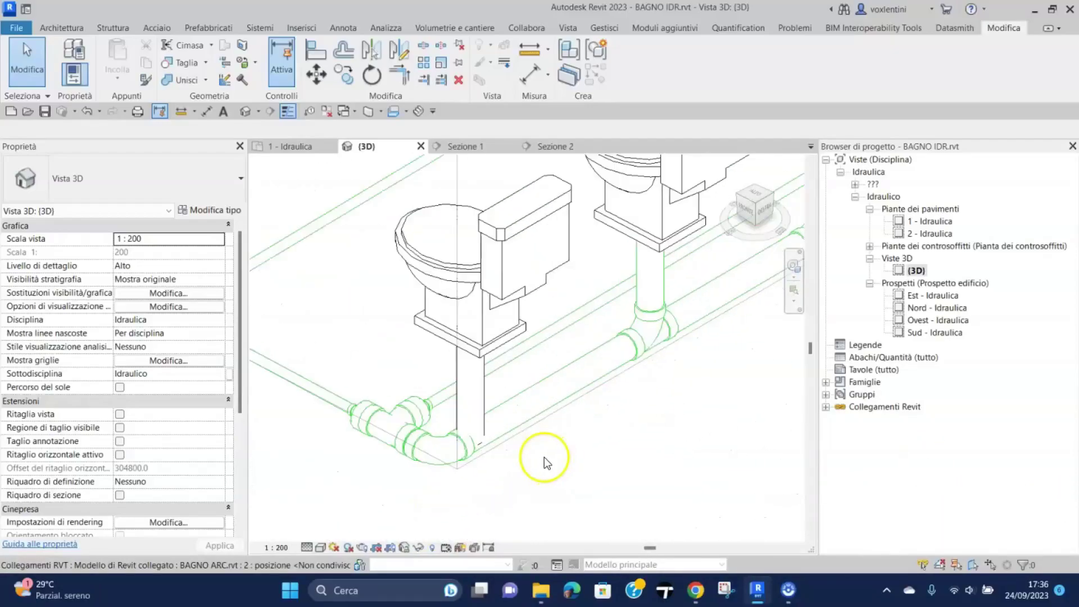
{"action": "middle_click_drag", "start_coordinate": [581, 477], "coordinate": [643, 468]}
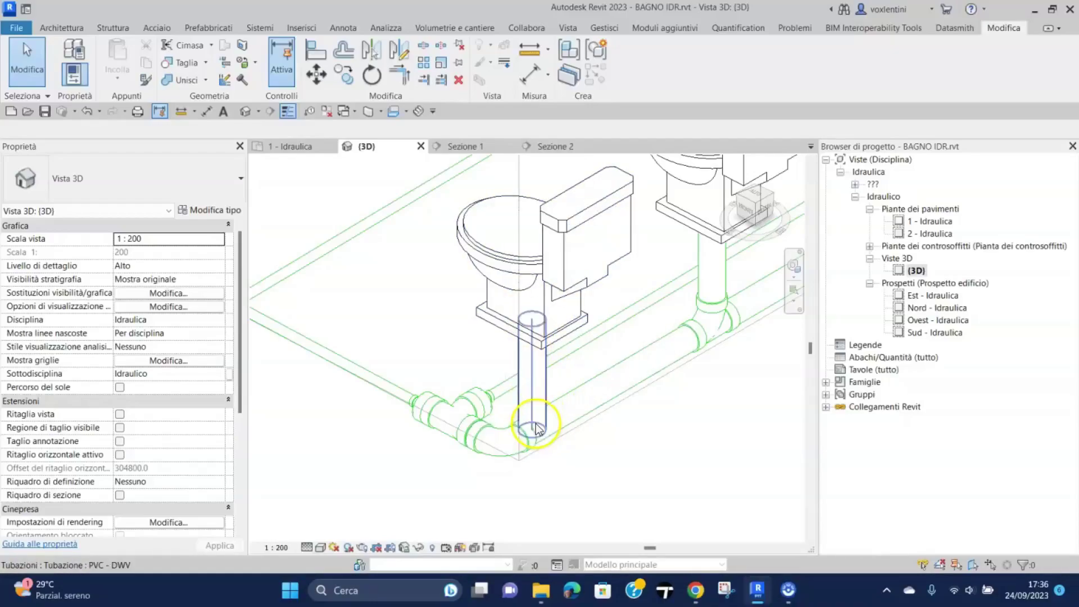
{"action": "scroll", "coordinate": [670, 447], "scroll_direction": "down", "scroll_amount": 3}
{"action": "middle_click_drag", "start_coordinate": [700, 466], "coordinate": [626, 504]}
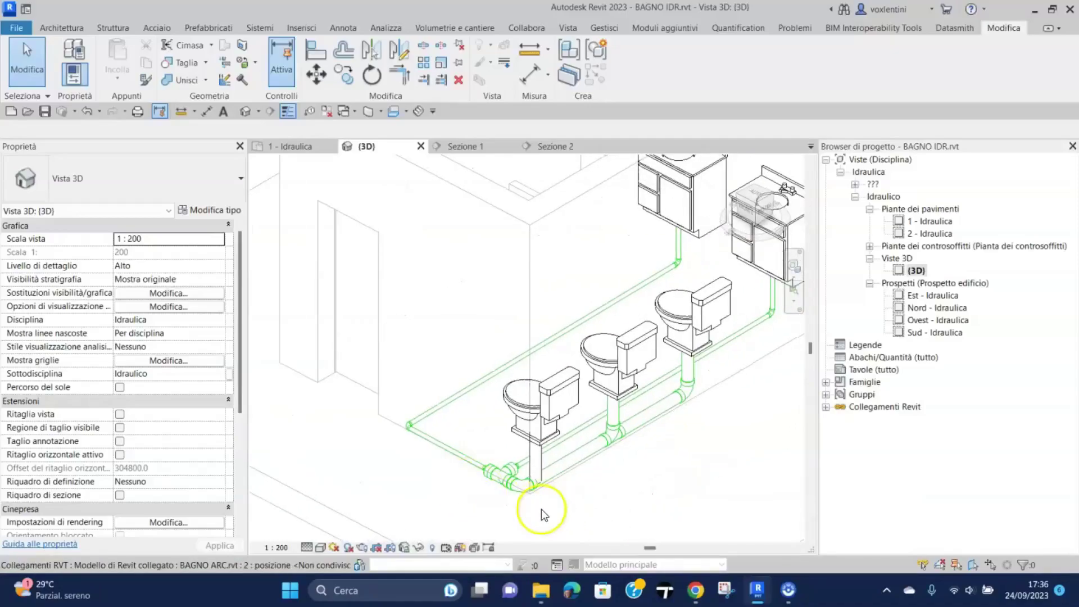
{"action": "scroll", "coordinate": [624, 472], "scroll_direction": "down", "scroll_amount": 2}
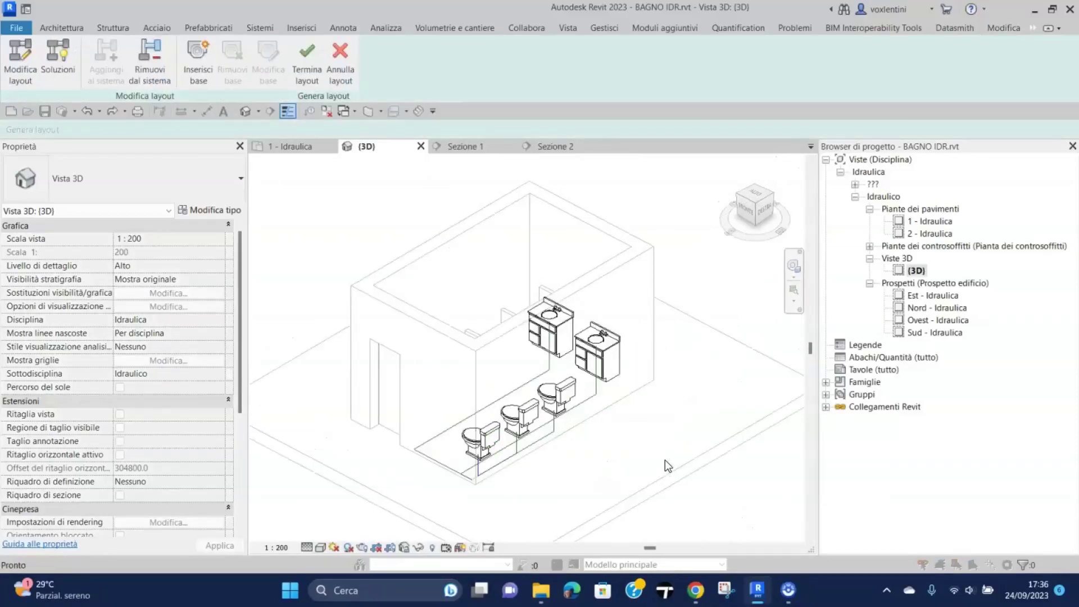
Exit layout mode and select the three toilets and both vanity cabinets
{"action": "key", "text": "Escape"}
{"action": "left_click", "coordinate": [500, 383]}
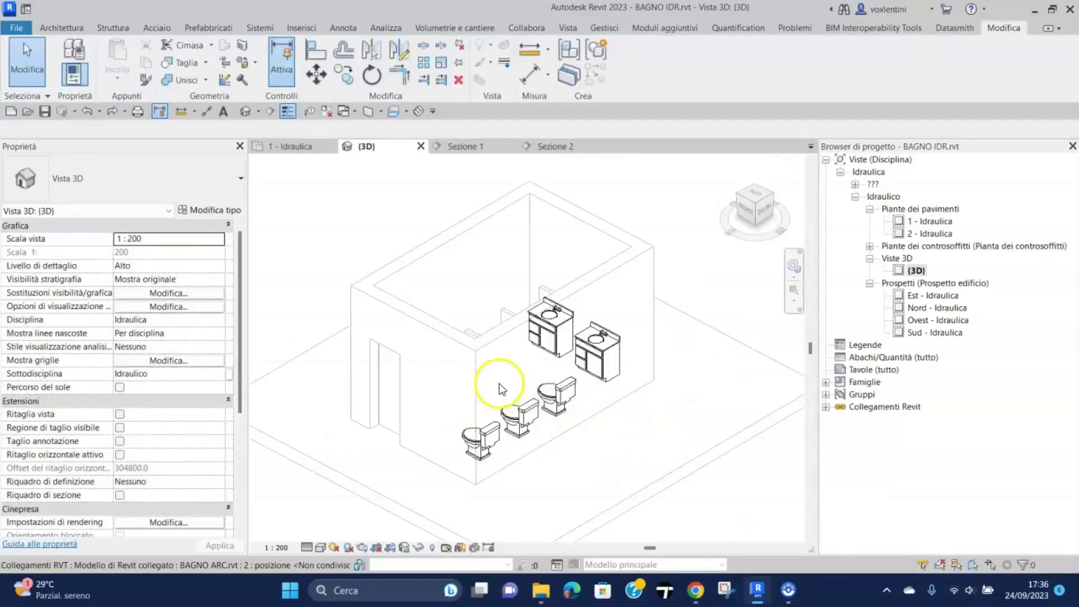
{"action": "left_click", "coordinate": [482, 437]}
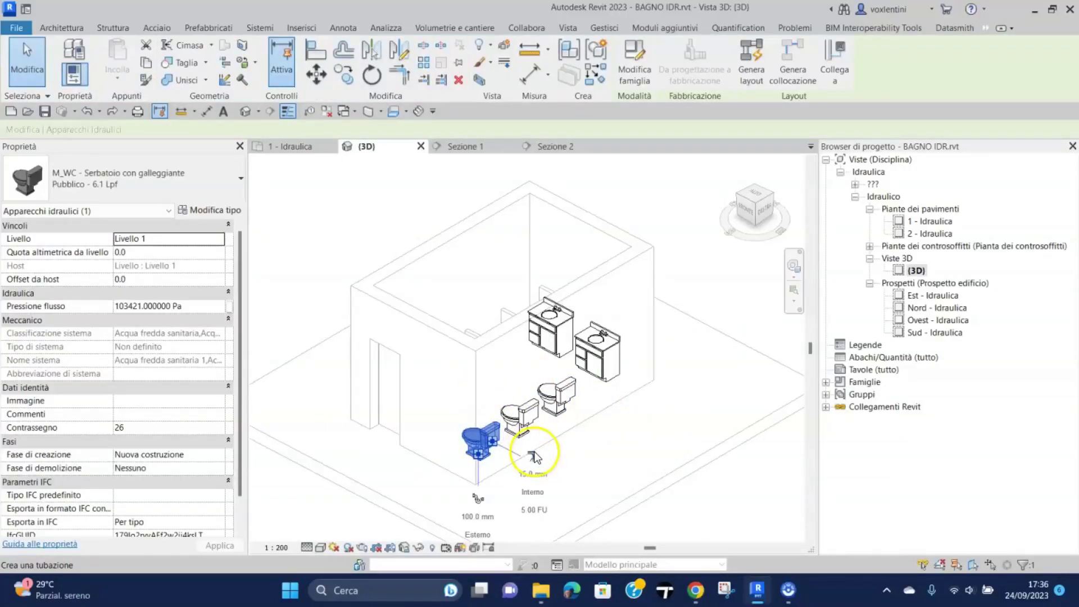
{"action": "left_click", "coordinate": [520, 419], "text": "ctrl"}
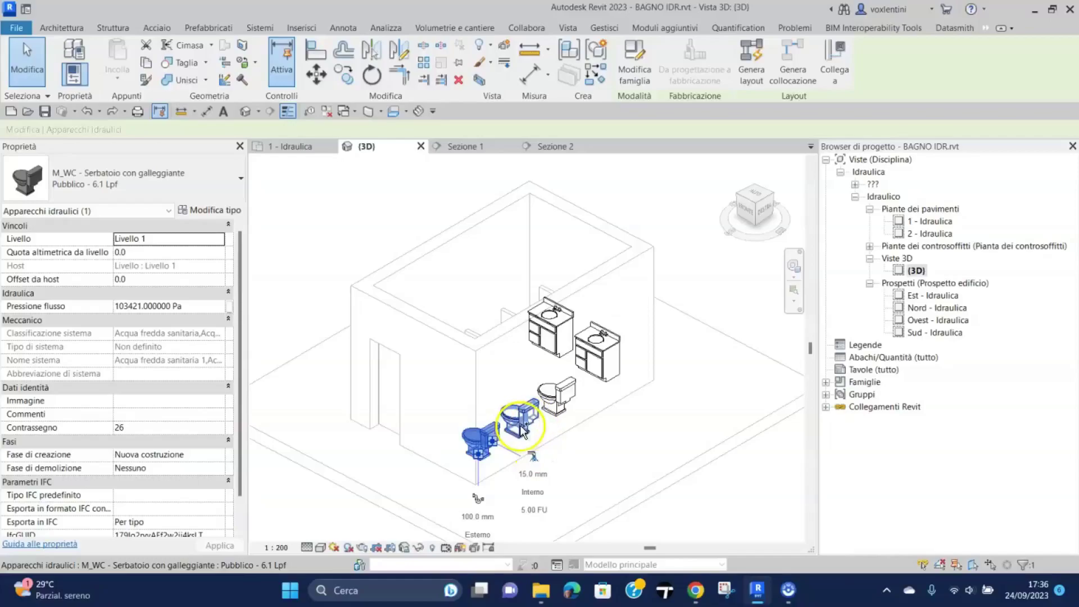
{"action": "left_click", "coordinate": [566, 403], "text": "ctrl"}
{"action": "left_click", "coordinate": [604, 352], "text": "ctrl"}
{"action": "left_click", "coordinate": [556, 323], "text": "ctrl"}
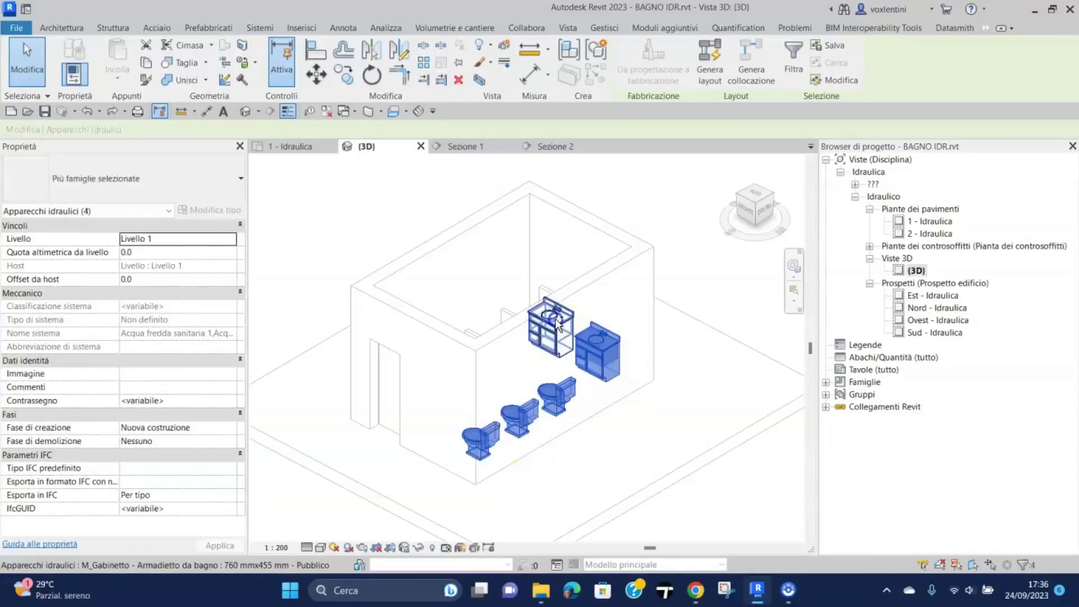
{"action": "left_click", "coordinate": [556, 323], "text": "ctrl"}
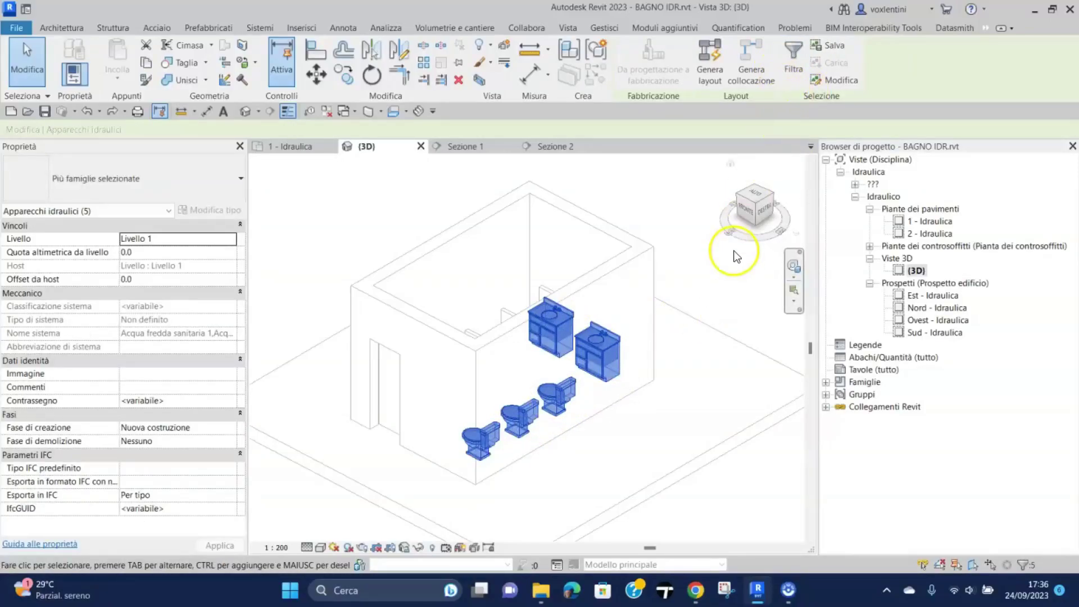
Run Genera layout for the Acque reflue 1 wastewater system
{"action": "left_click", "coordinate": [708, 66]}
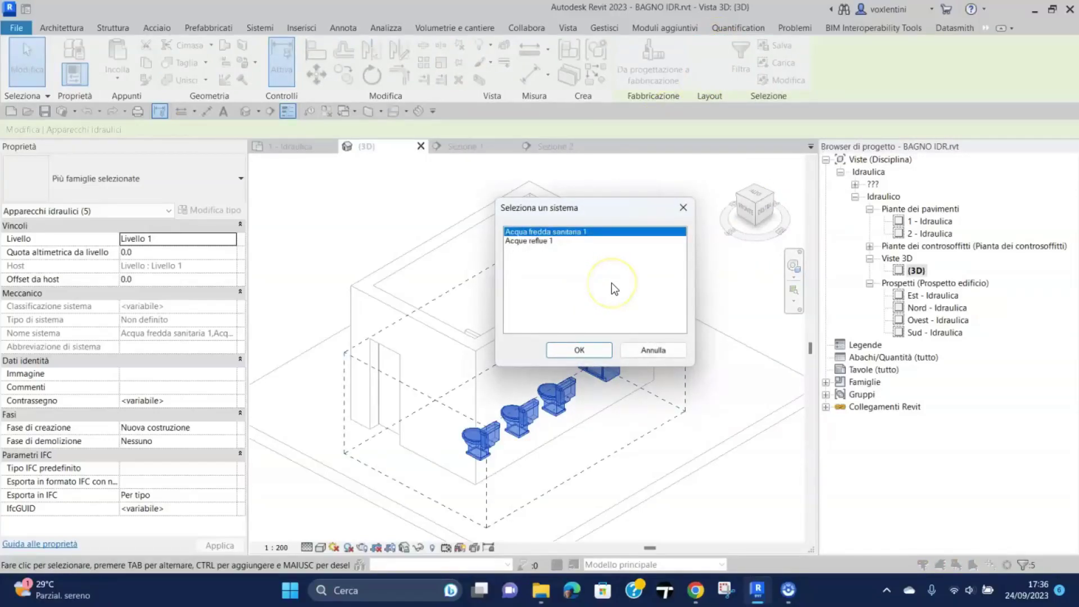
{"action": "left_click", "coordinate": [545, 242]}
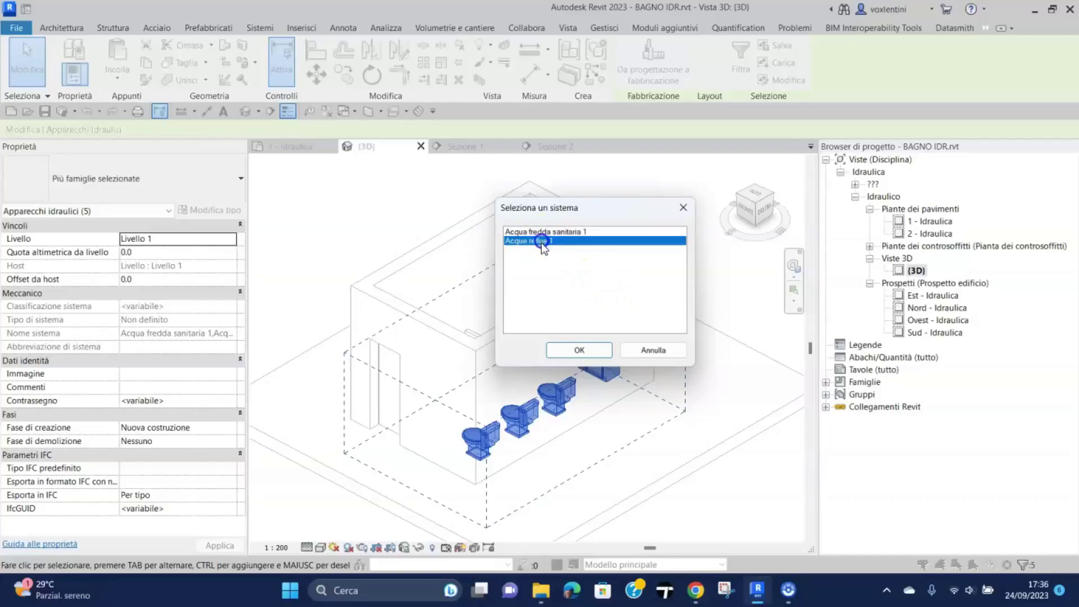
{"action": "left_click", "coordinate": [579, 350]}
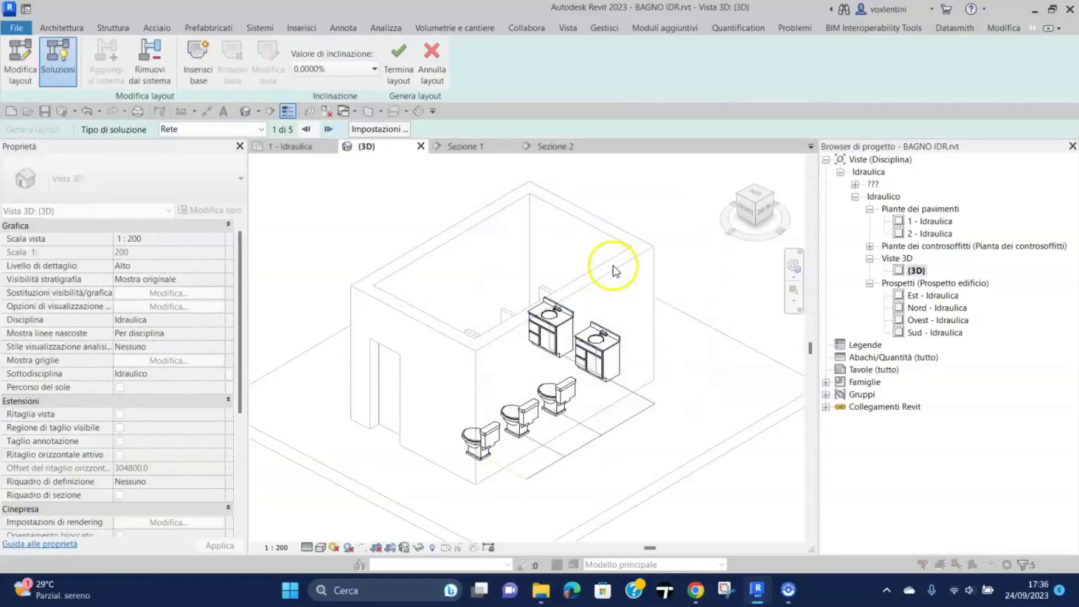
Advance to layout solution 3 of 5 and enter a -50 main pipe offset in settings
{"action": "left_click", "coordinate": [329, 129]}
{"action": "left_click", "coordinate": [330, 130]}
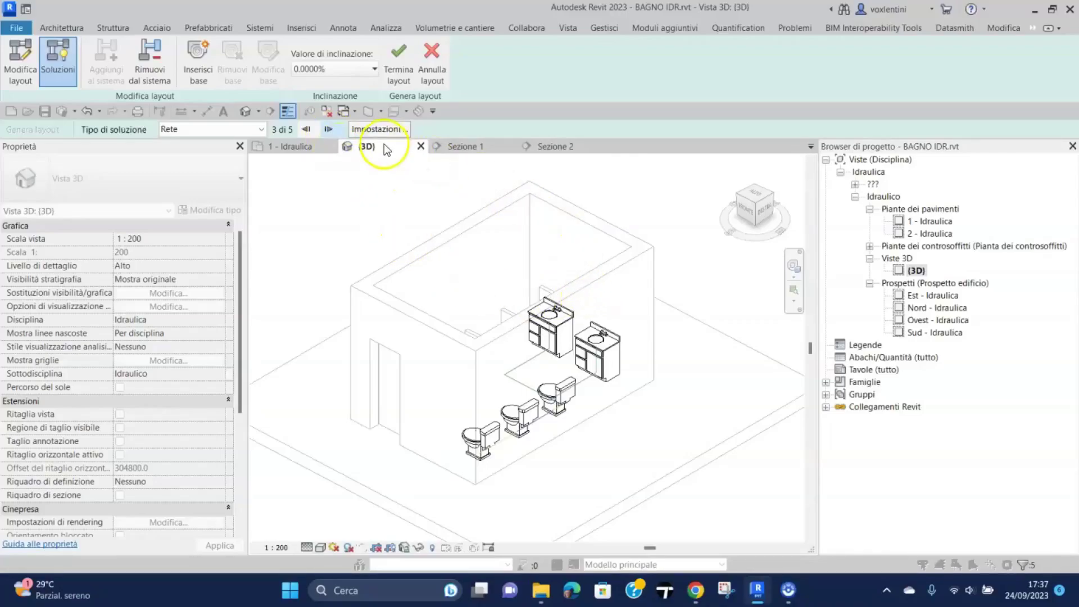
{"action": "left_click", "coordinate": [383, 128]}
{"action": "left_click", "coordinate": [385, 313]}
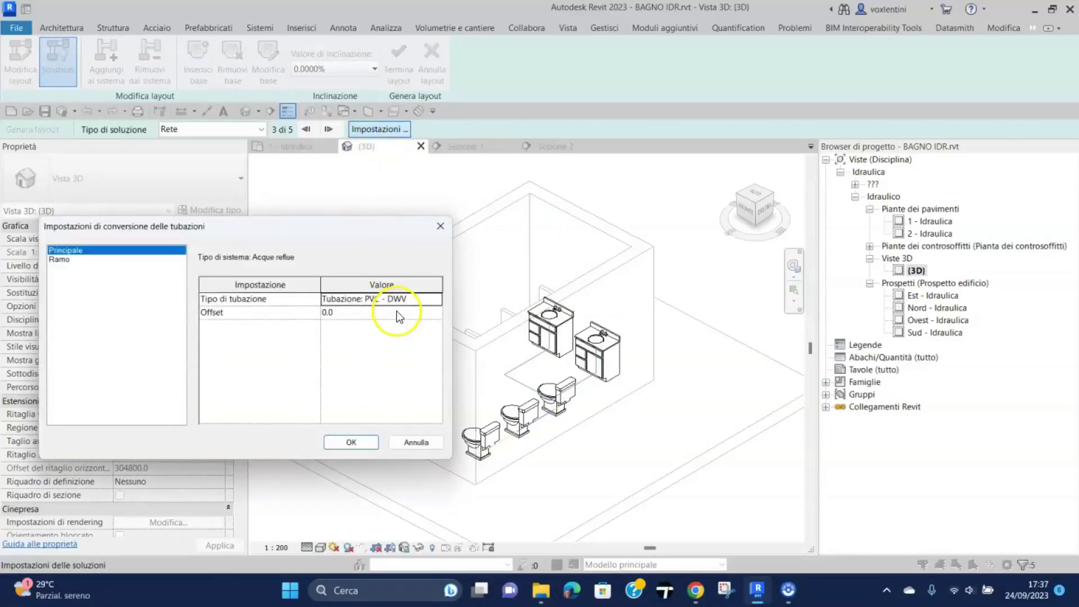
{"action": "left_click", "coordinate": [350, 313]}
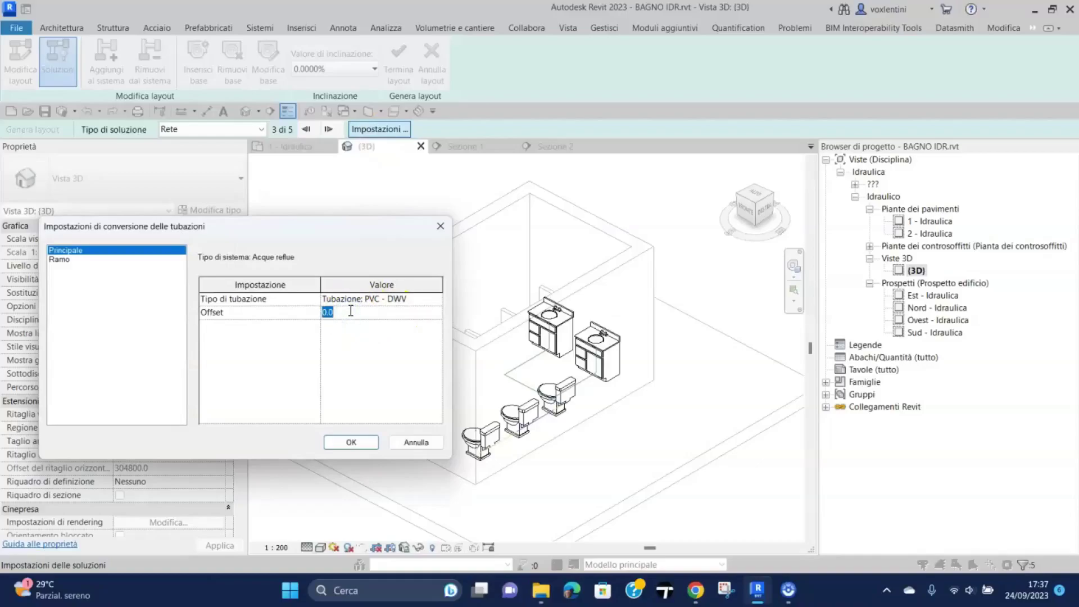
{"action": "type", "text": "-50"}
Review the Ramo branch settings, confirm them, and set the pipe slope to 1%
{"action": "left_click", "coordinate": [59, 259]}
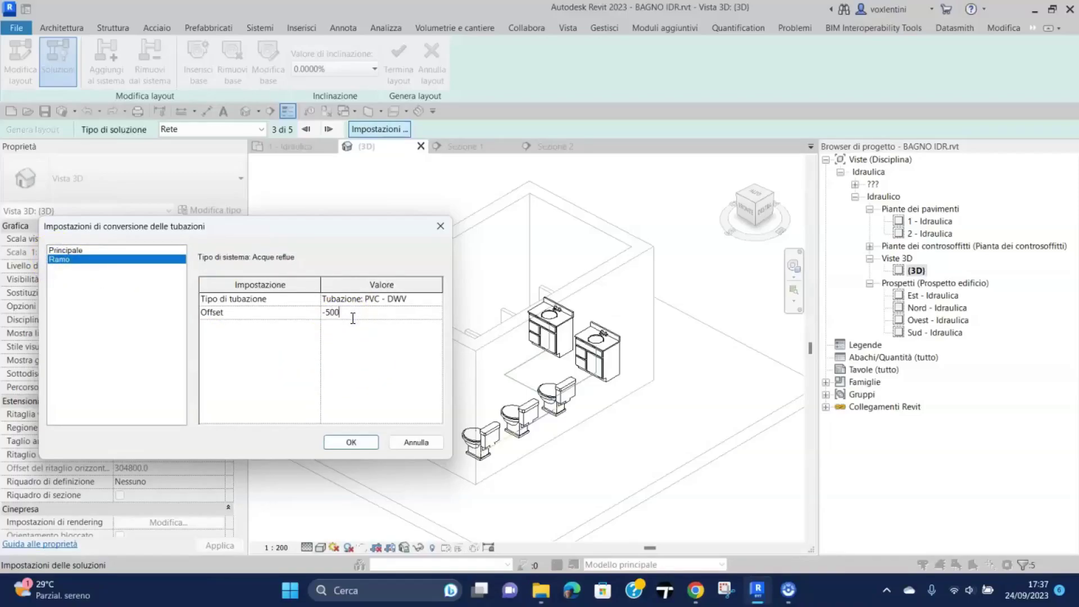
{"action": "left_click", "coordinate": [356, 442]}
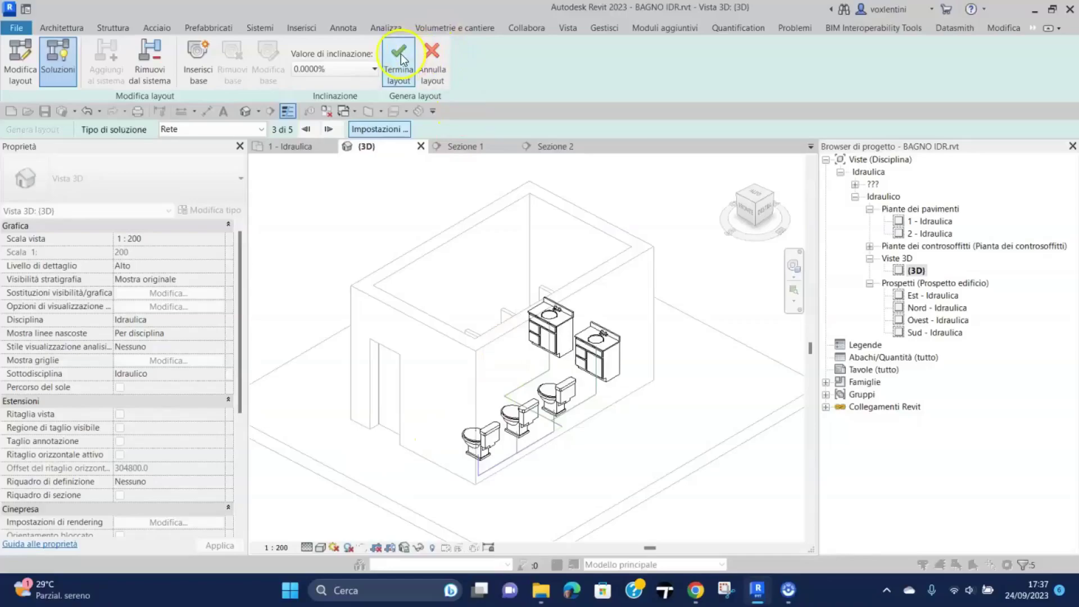
{"action": "left_click", "coordinate": [374, 69]}
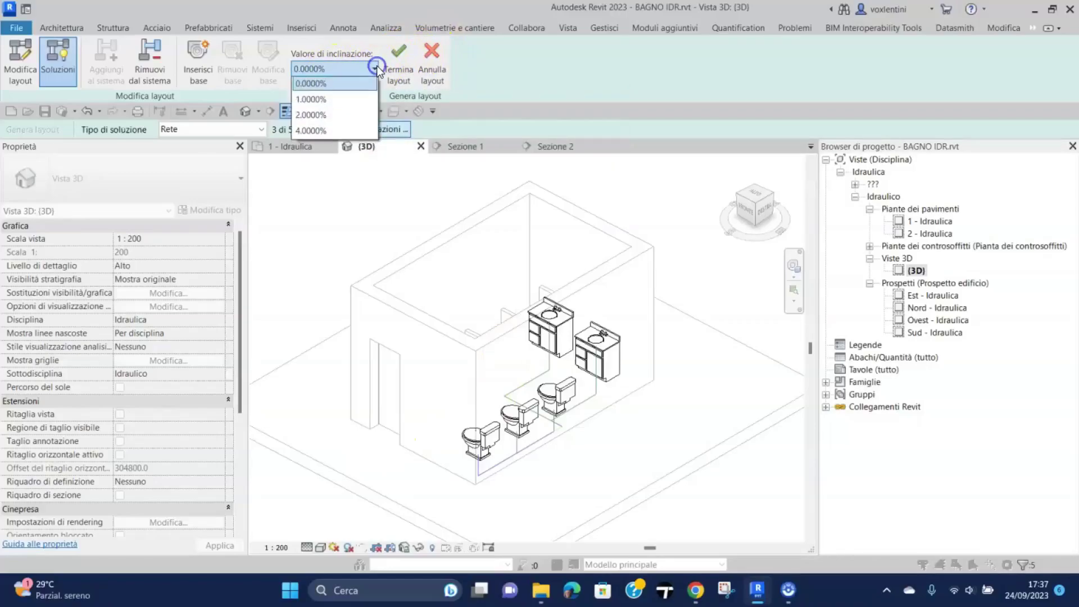
{"action": "left_click", "coordinate": [330, 100]}
Finish the solution 3 layout and dismiss the open-connection warning
{"action": "left_click", "coordinate": [405, 52]}
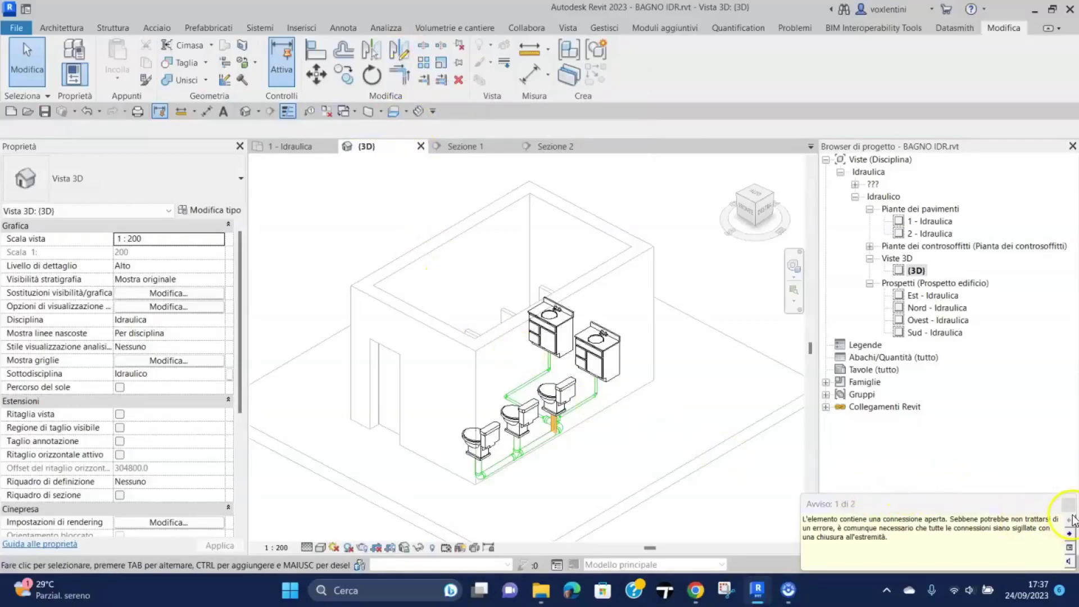
{"action": "left_click", "coordinate": [1068, 504]}
{"action": "scroll", "coordinate": [552, 434], "scroll_direction": "up", "scroll_amount": 2}
{"action": "scroll", "coordinate": [552, 434], "scroll_direction": "up", "scroll_amount": 3}
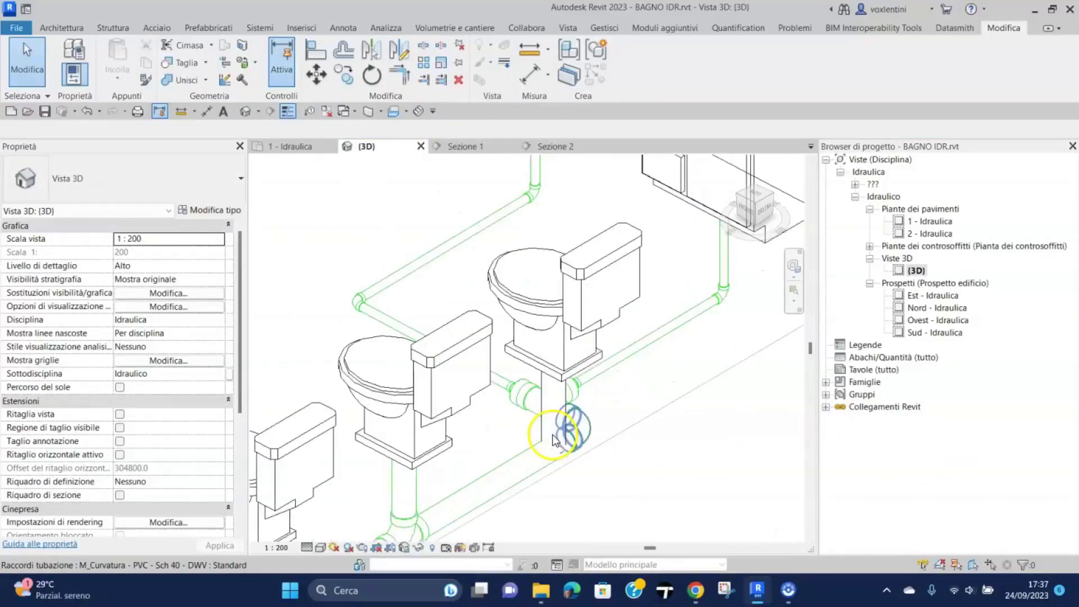
{"action": "scroll", "coordinate": [552, 434], "scroll_direction": "up", "scroll_amount": 2}
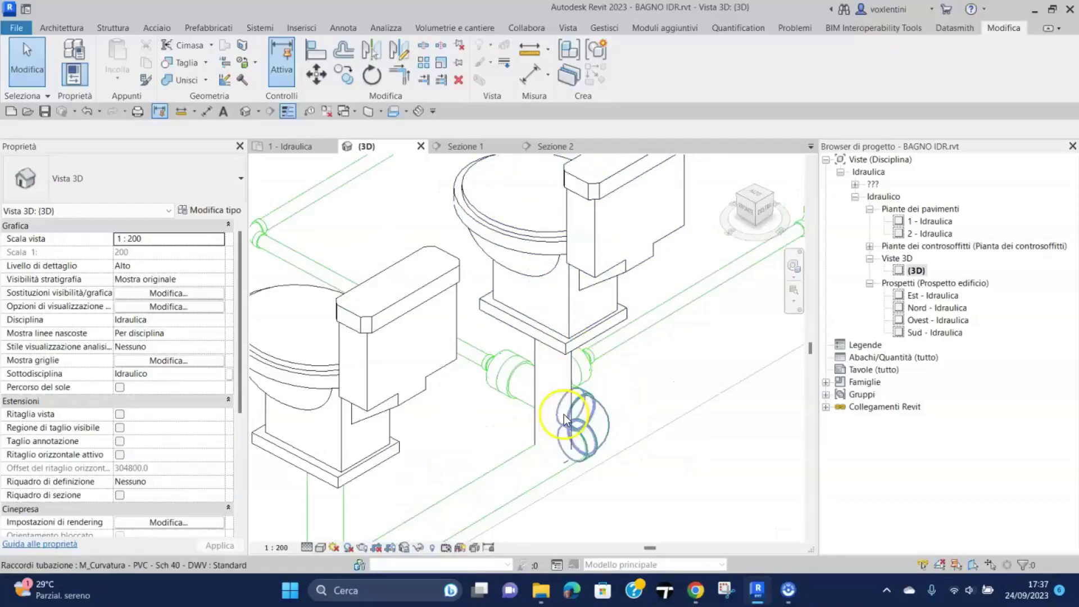
Zoom and pan the 3D view to inspect the pipe run and fittings
{"action": "scroll", "coordinate": [653, 380], "scroll_direction": "down", "scroll_amount": 2}
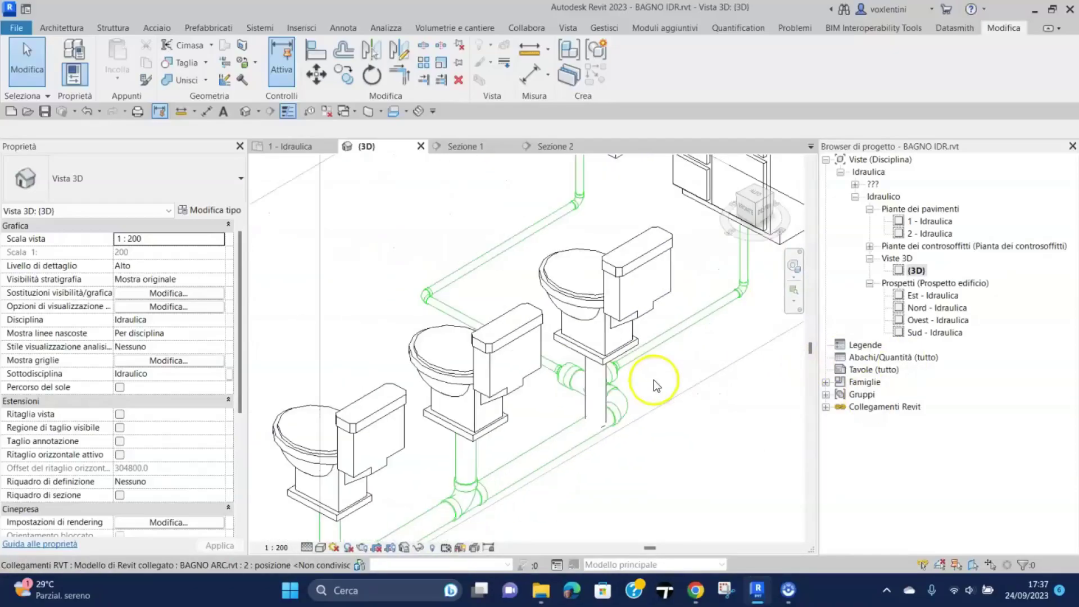
{"action": "scroll", "coordinate": [653, 380], "scroll_direction": "down", "scroll_amount": 1}
{"action": "scroll", "coordinate": [653, 380], "scroll_direction": "down", "scroll_amount": 1}
{"action": "middle_click_drag", "start_coordinate": [691, 413], "coordinate": [667, 399]}
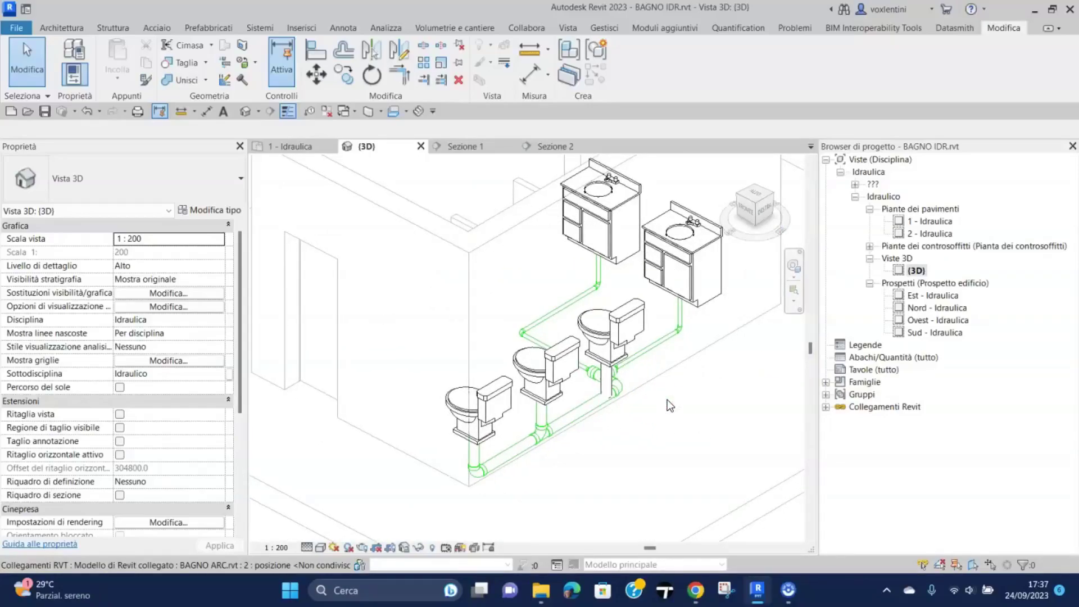
{"action": "left_click", "coordinate": [439, 345]}
{"action": "left_click", "coordinate": [533, 520]}
{"action": "scroll", "coordinate": [590, 468], "scroll_direction": "down", "scroll_amount": 2}
{"action": "scroll", "coordinate": [653, 450], "scroll_direction": "up", "scroll_amount": 2}
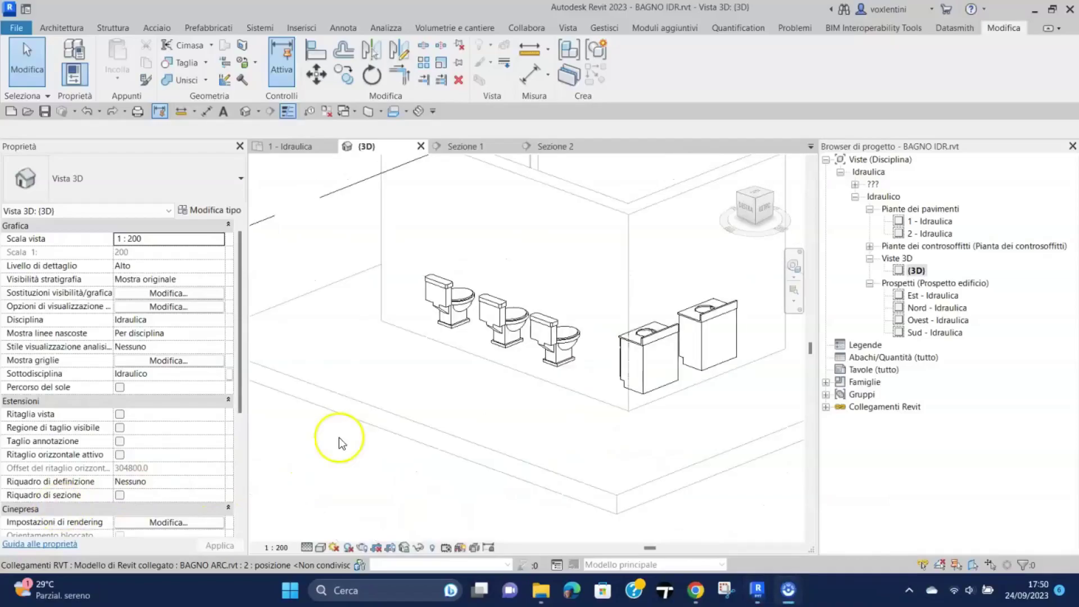
From the 1 - Idraulica plan, open Sezione 1 via Vai a vista and centre it on the fixtures
{"action": "scroll", "coordinate": [473, 410], "scroll_direction": "down", "scroll_amount": 2}
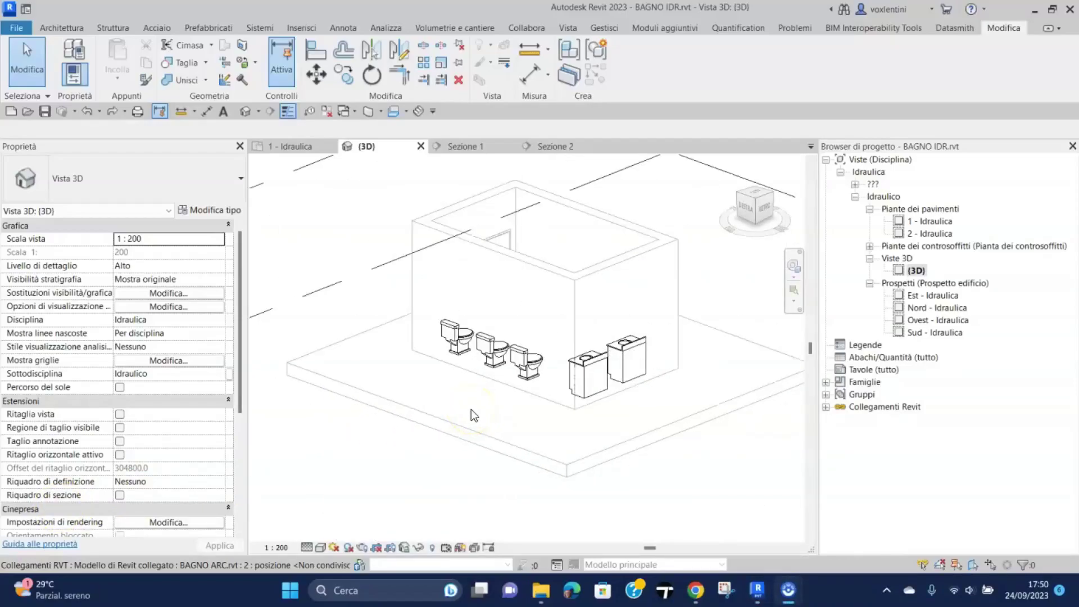
{"action": "left_click", "coordinate": [295, 146]}
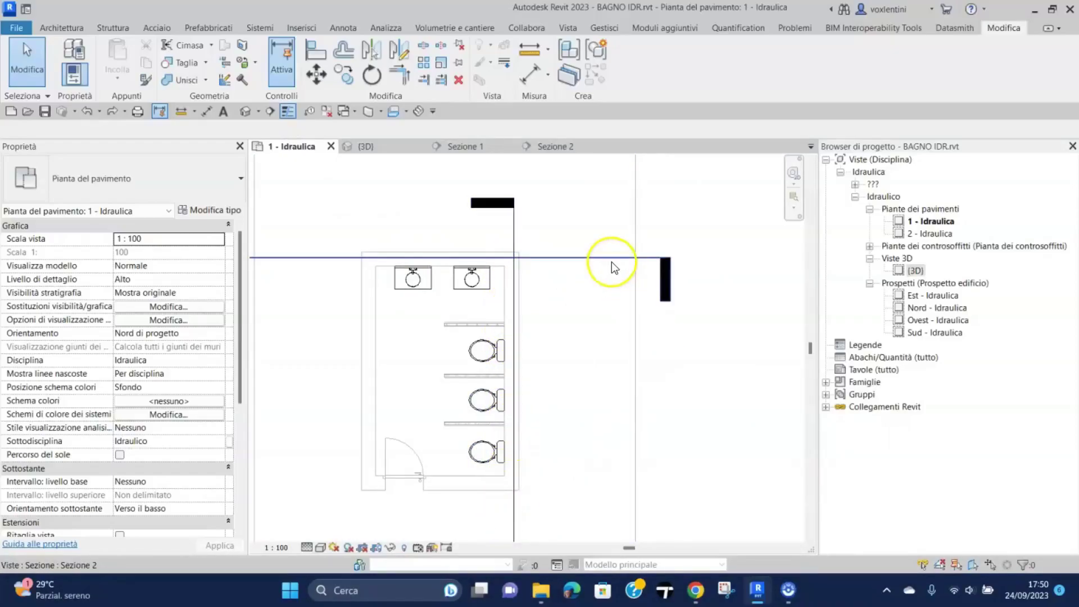
{"action": "left_click", "coordinate": [497, 203]}
{"action": "right_click", "coordinate": [497, 202]}
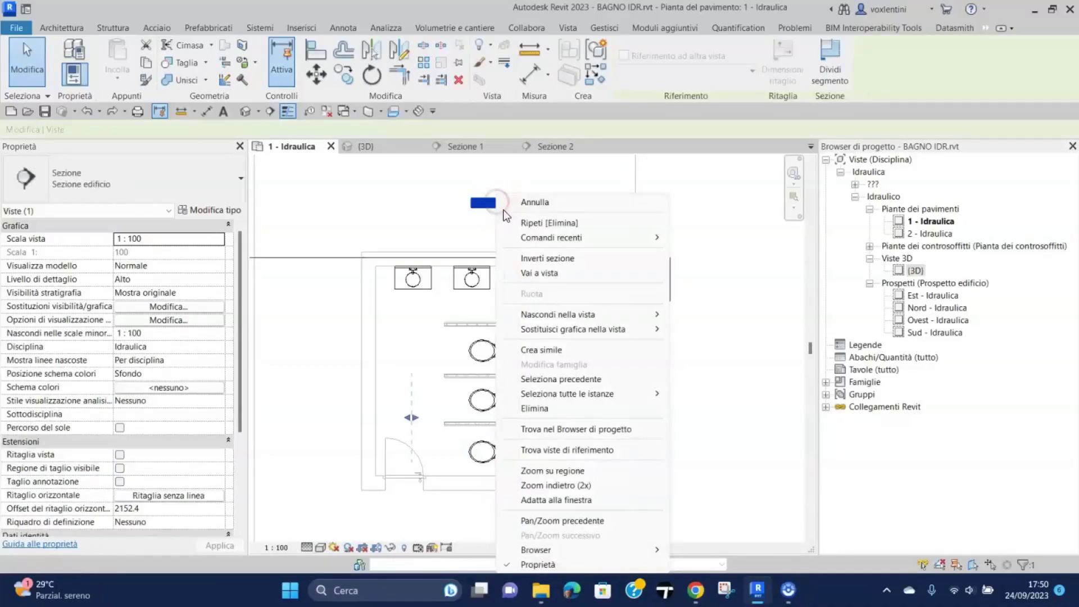
{"action": "left_click", "coordinate": [542, 273]}
{"action": "scroll", "coordinate": [561, 271], "scroll_direction": "down", "scroll_amount": 2}
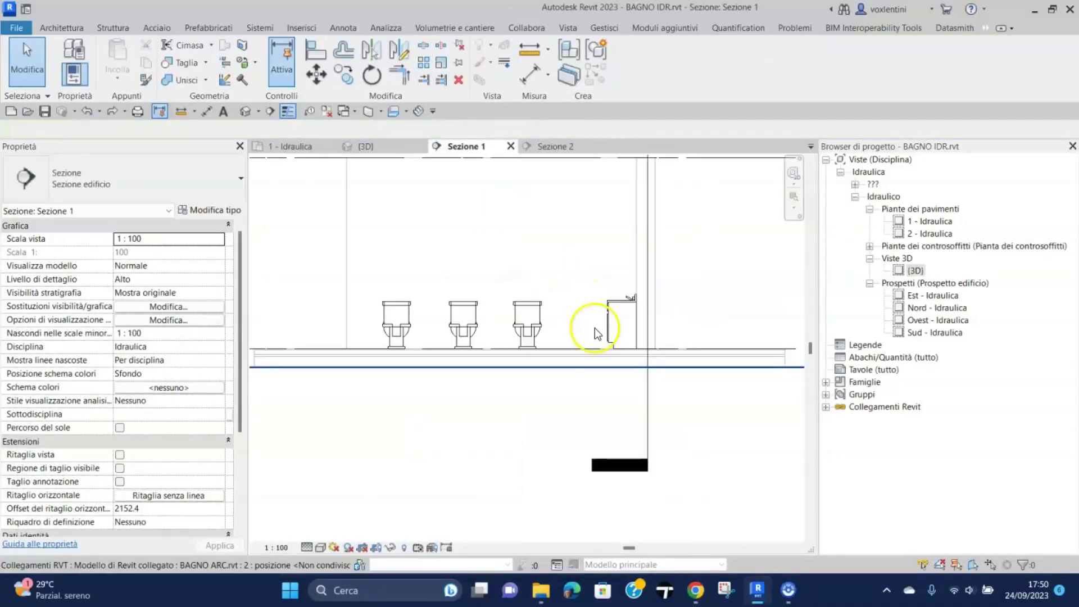
{"action": "middle_click_drag", "start_coordinate": [612, 409], "coordinate": [628, 442]}
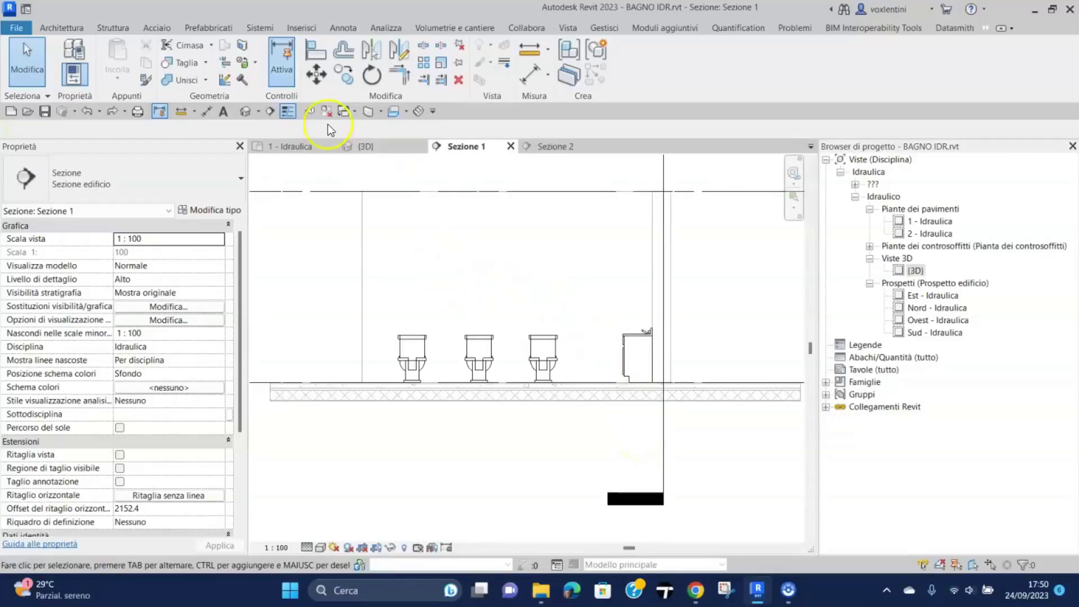
Start the Tubazione pipe tool, skip the save reminder, and set a 100 mm diameter
{"action": "left_click", "coordinate": [259, 25]}
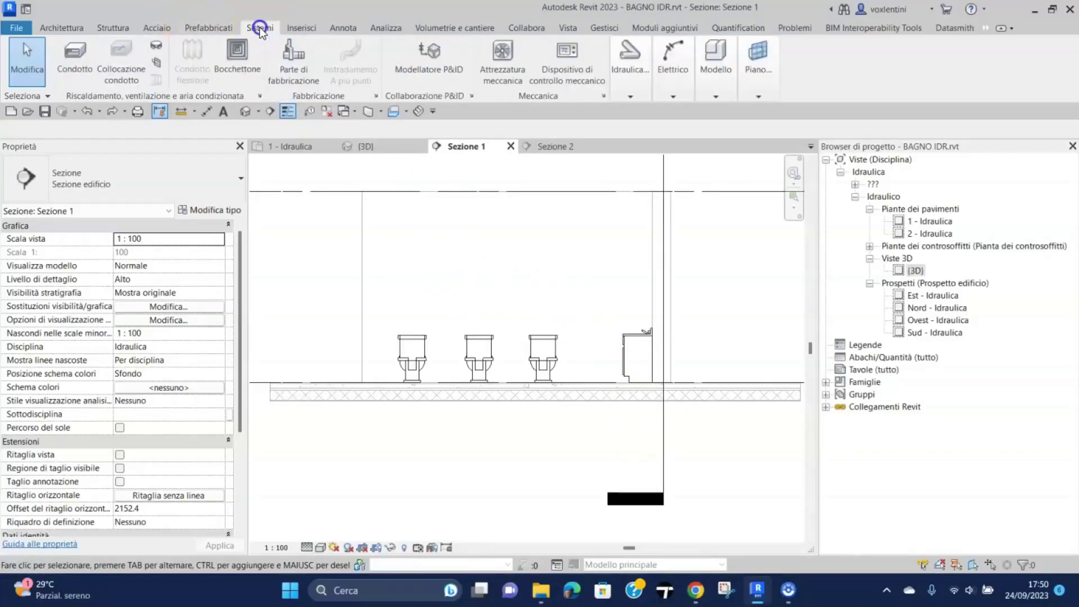
{"action": "left_click", "coordinate": [629, 93]}
{"action": "left_click", "coordinate": [631, 121]}
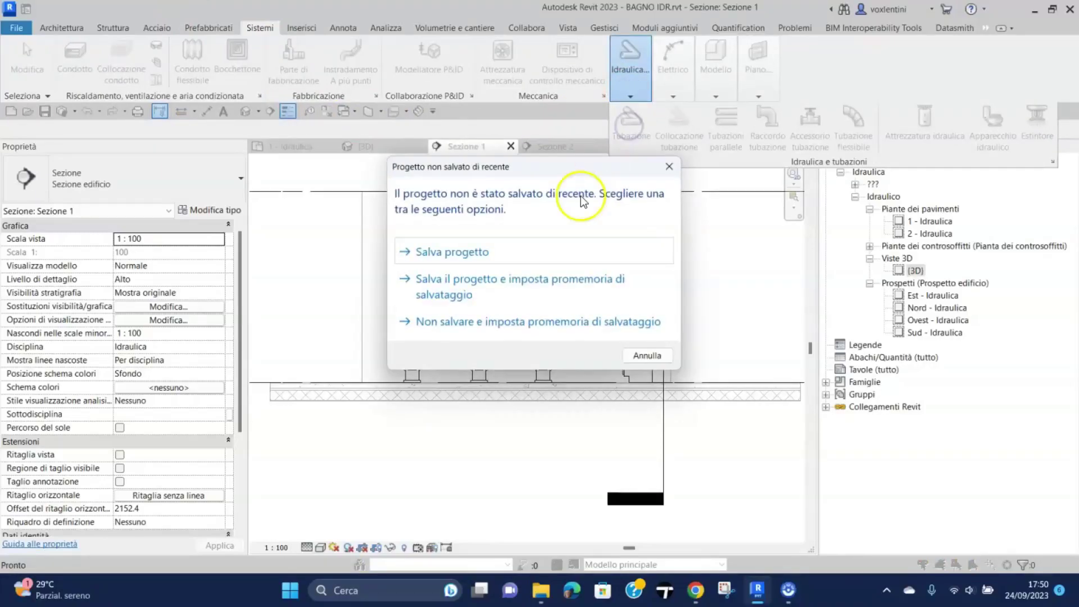
{"action": "left_click", "coordinate": [648, 356]}
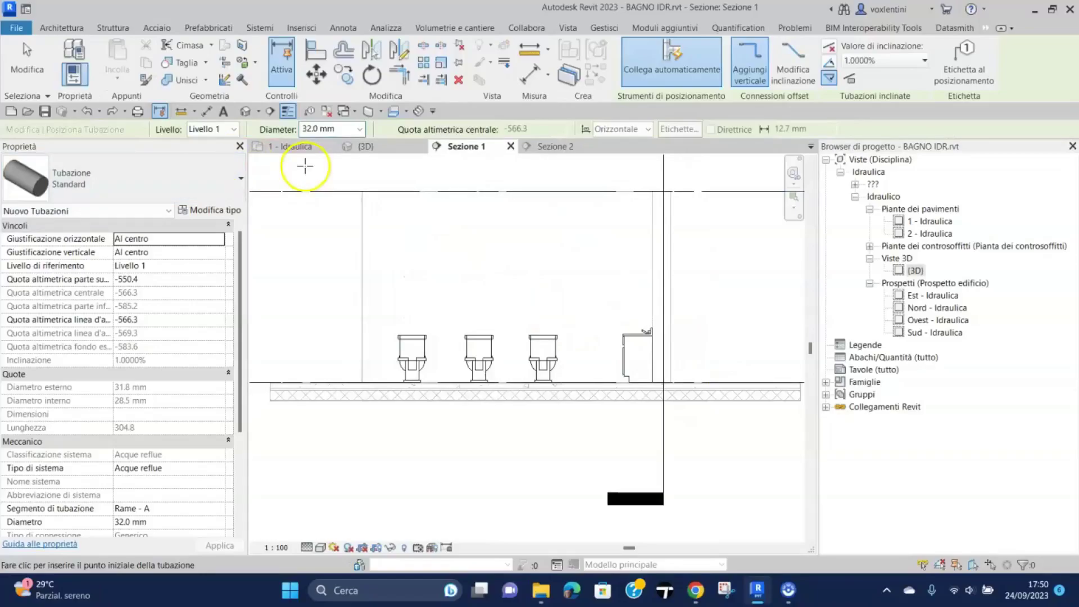
{"action": "left_click", "coordinate": [361, 128]}
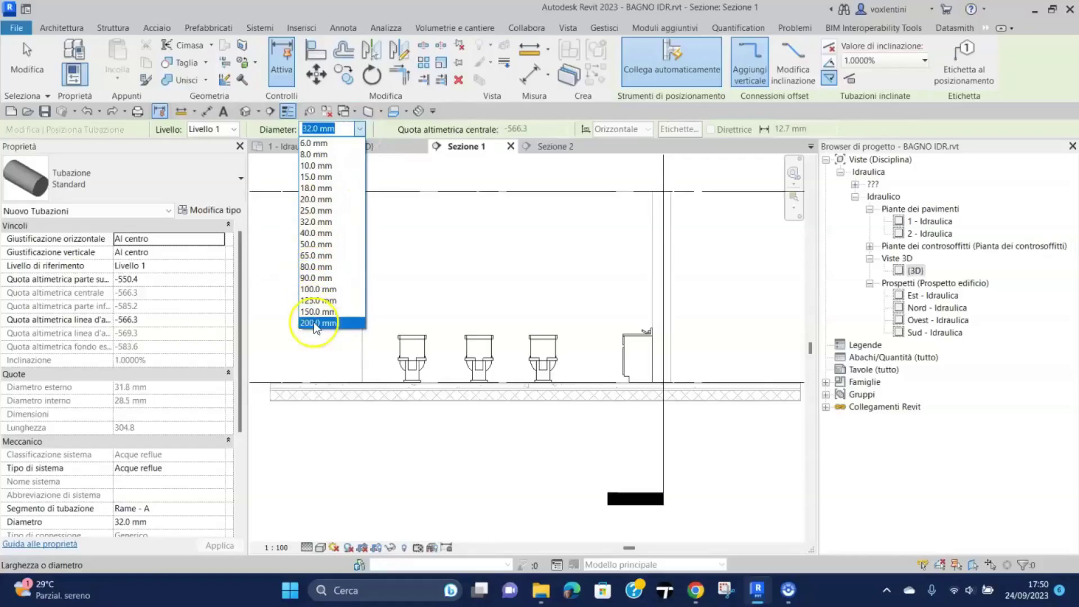
{"action": "left_click", "coordinate": [318, 290]}
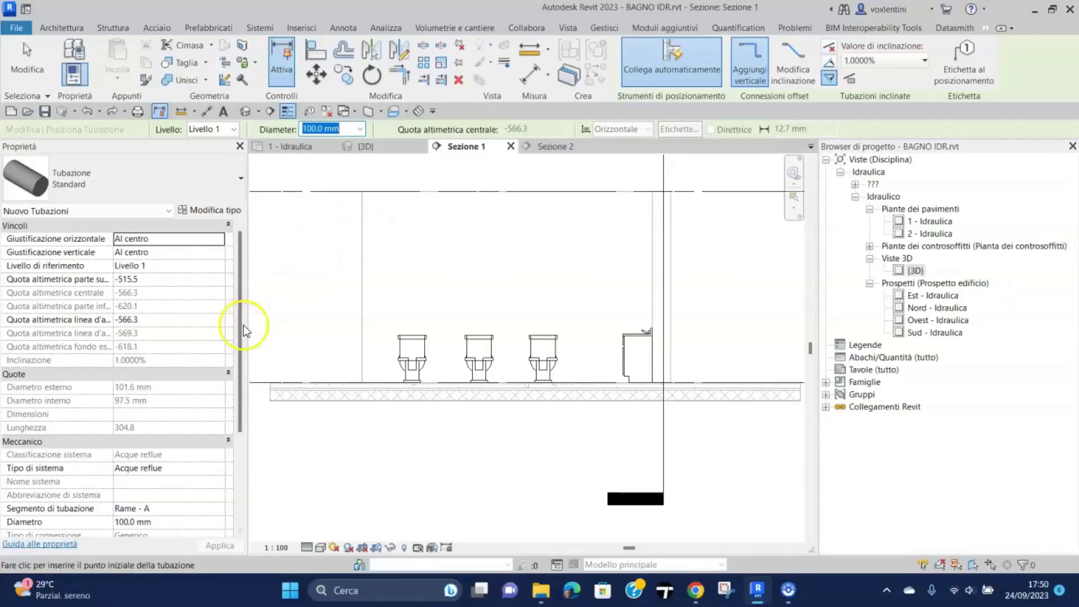
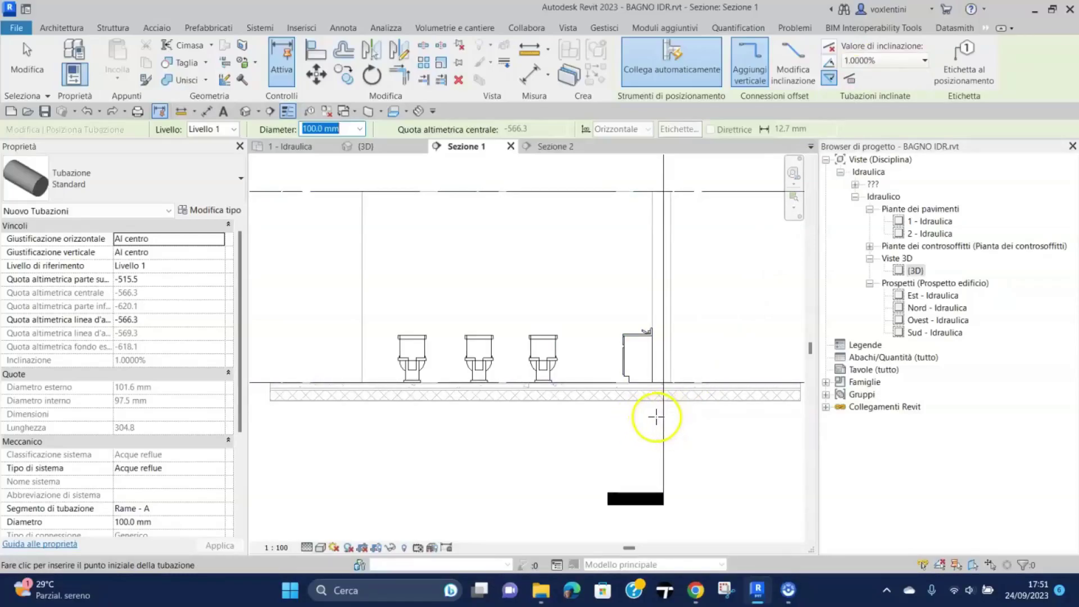
In Sezione 1, draw the 100 mm waste pipe horizontally below the floor slab, then show the 3D view
{"action": "left_click", "coordinate": [656, 417]}
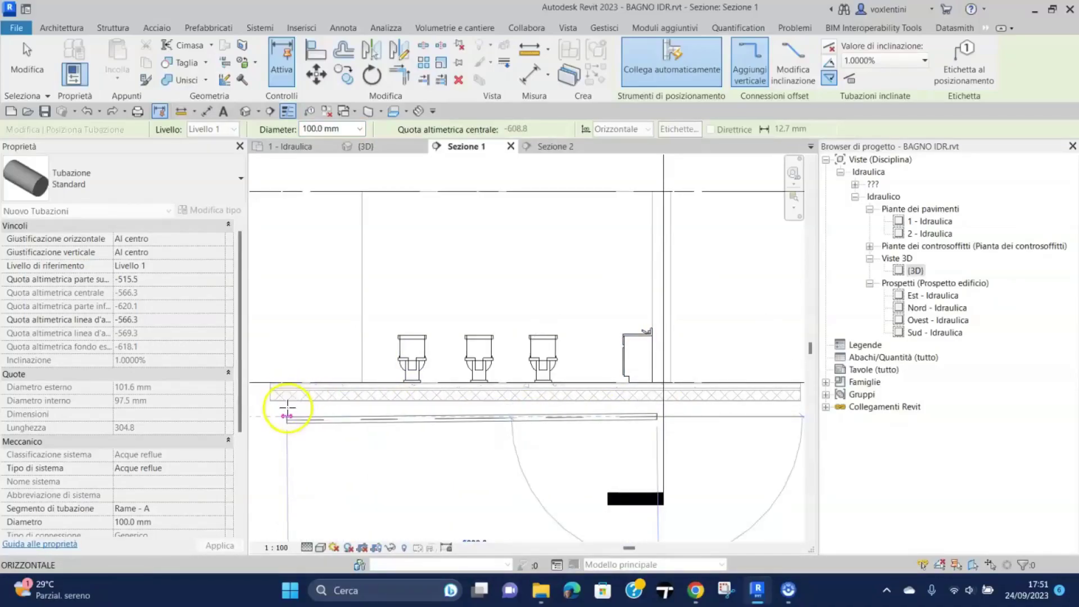
{"action": "left_click", "coordinate": [286, 416]}
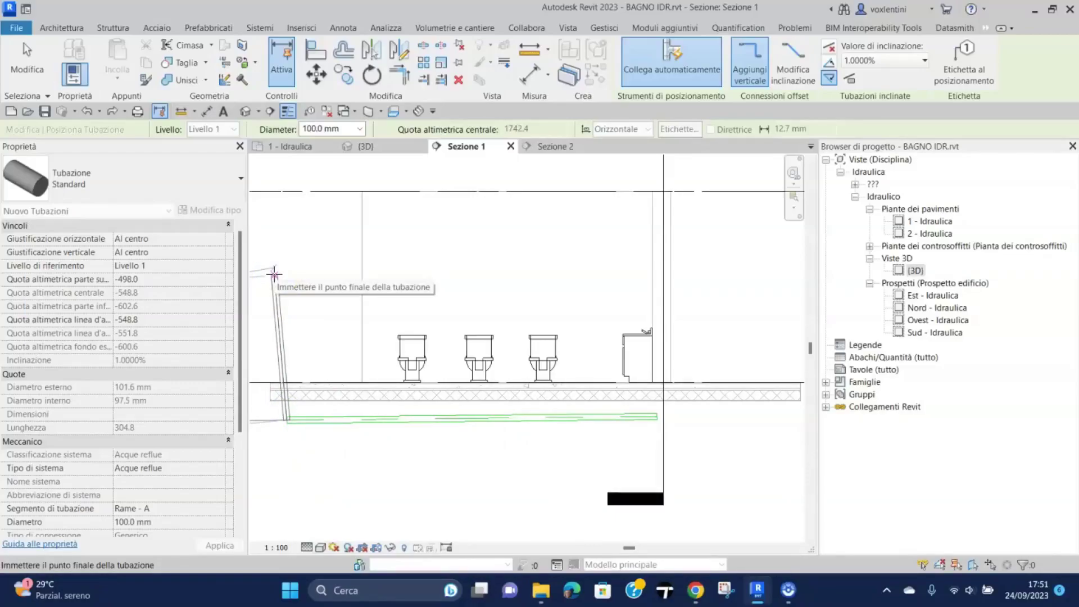
{"action": "key", "text": "Escape"}
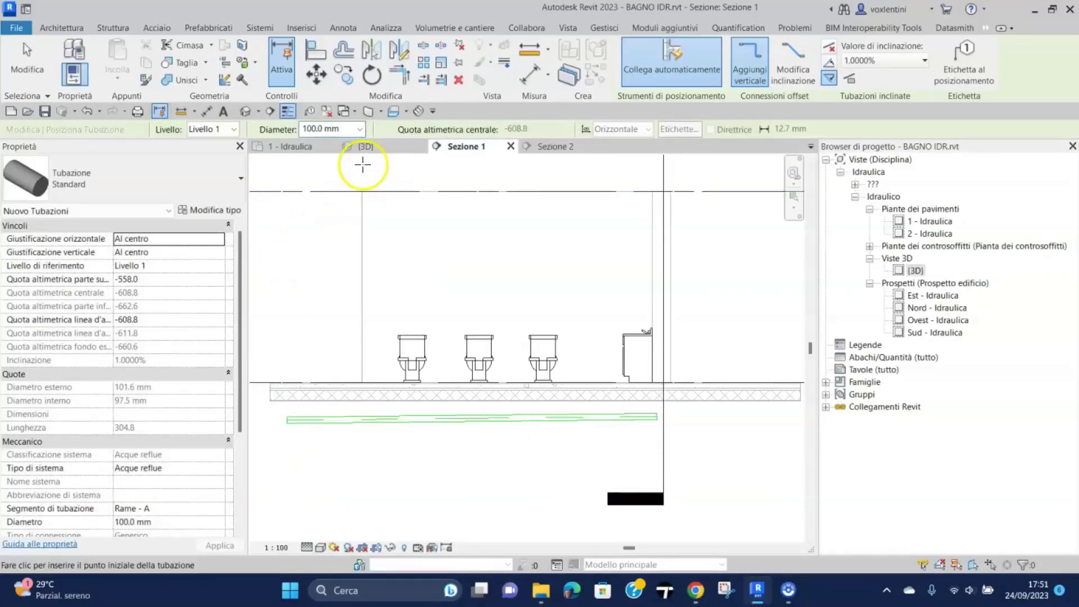
{"action": "left_click", "coordinate": [368, 147]}
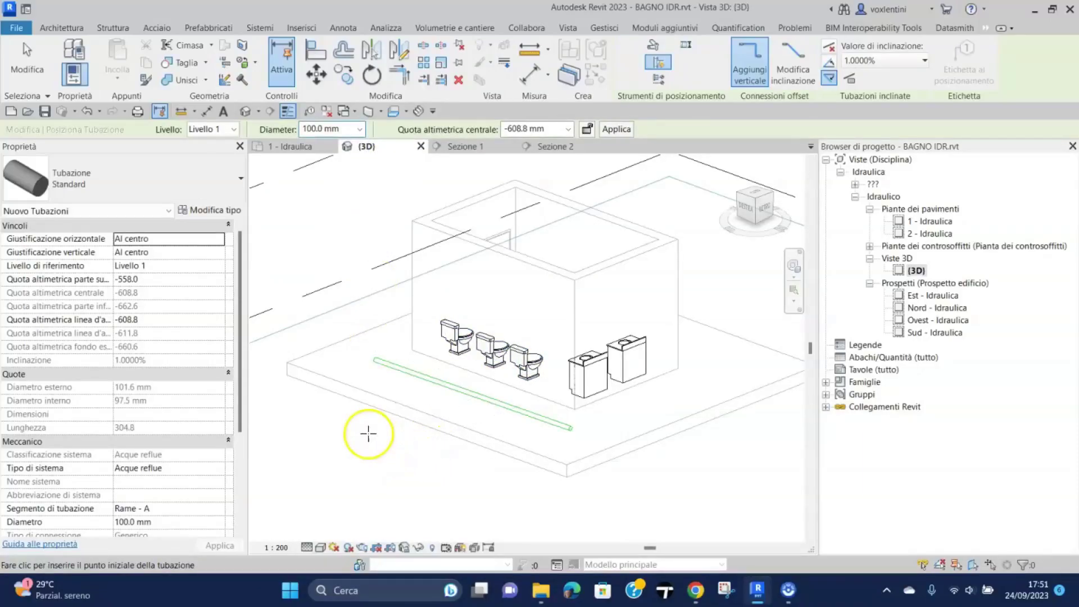
Connect the left WC's Connettore 2 (Acque reflue) to the main waste pipe
{"action": "middle_click_drag", "start_coordinate": [368, 433], "coordinate": [592, 422], "text": "shift"}
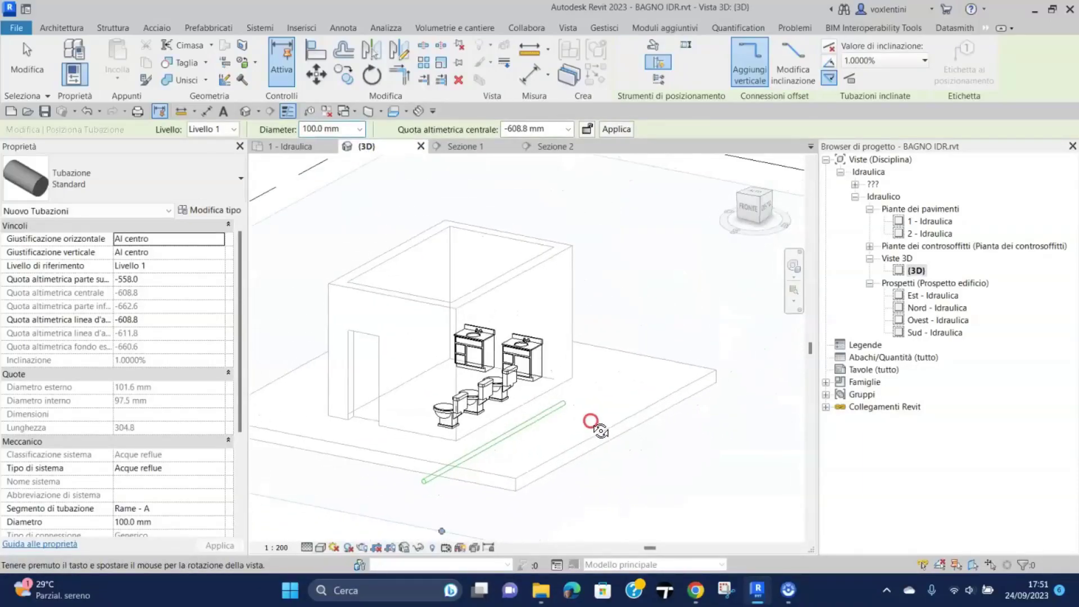
{"action": "scroll", "coordinate": [526, 421], "scroll_direction": "up", "scroll_amount": 2}
{"action": "scroll", "coordinate": [513, 421], "scroll_direction": "up", "scroll_amount": 3}
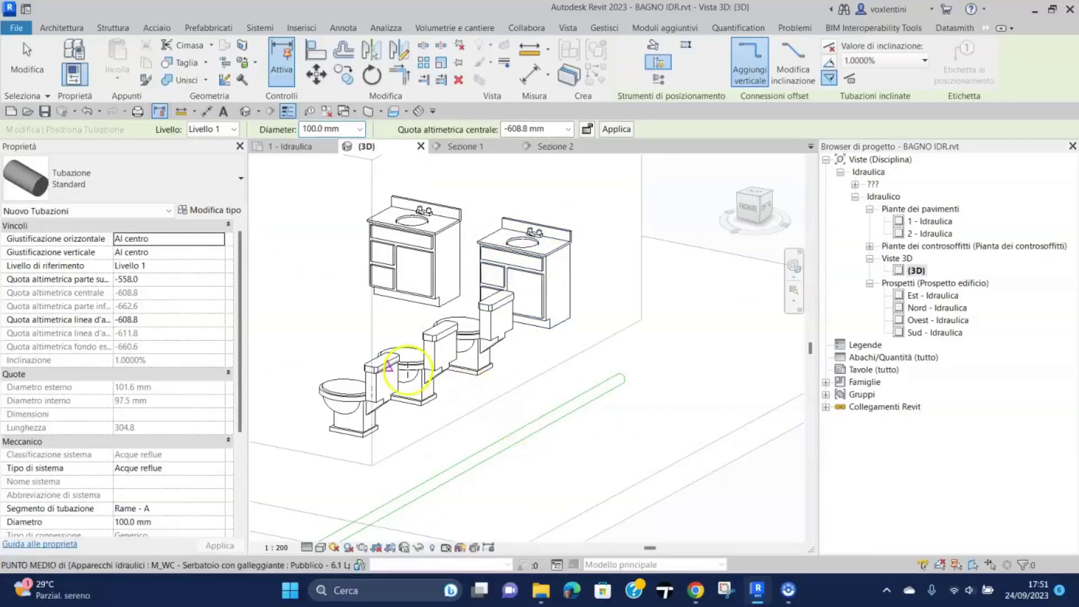
{"action": "key", "text": "Escape"}
{"action": "key", "text": "Escape"}
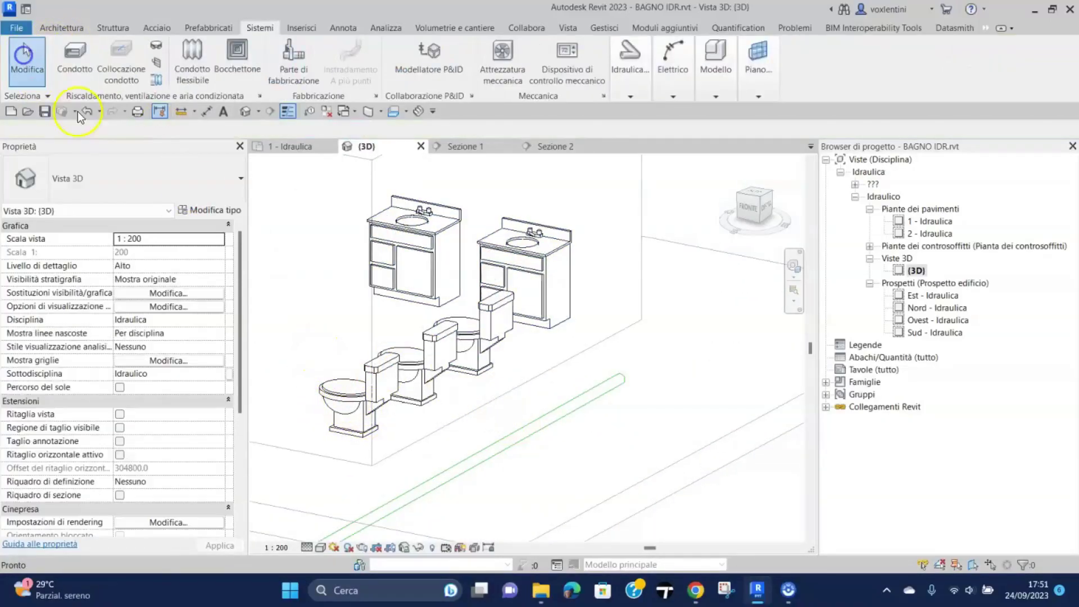
{"action": "left_click", "coordinate": [341, 388]}
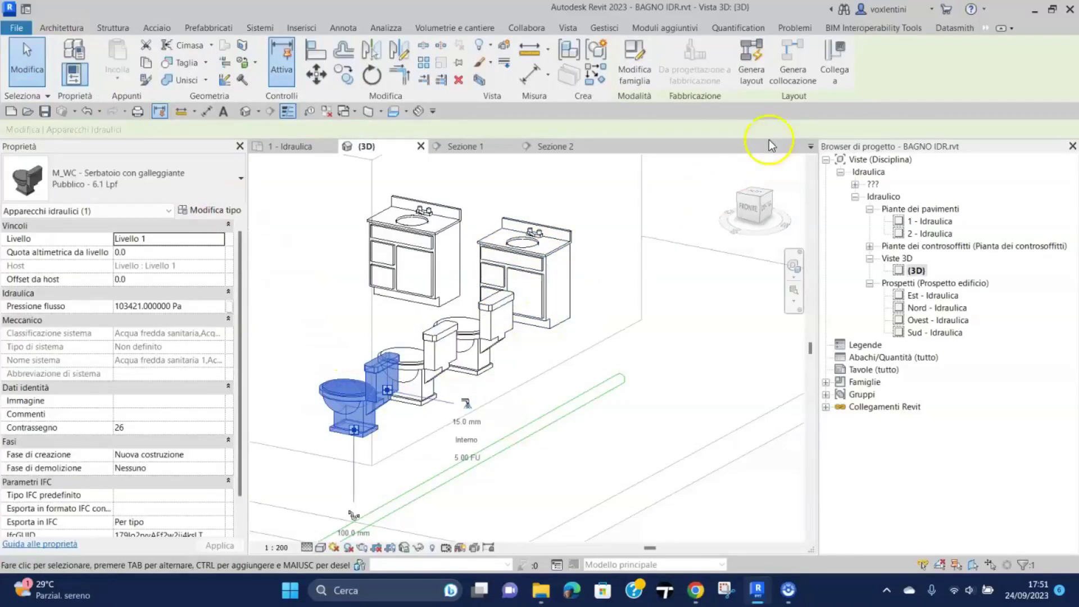
{"action": "left_click", "coordinate": [837, 52]}
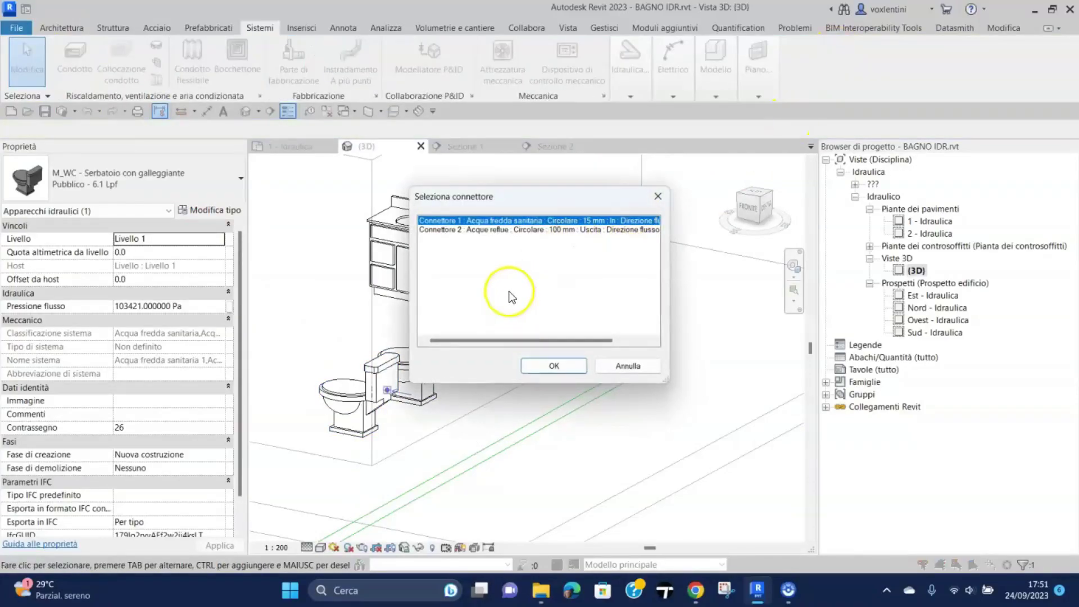
{"action": "left_click", "coordinate": [501, 232]}
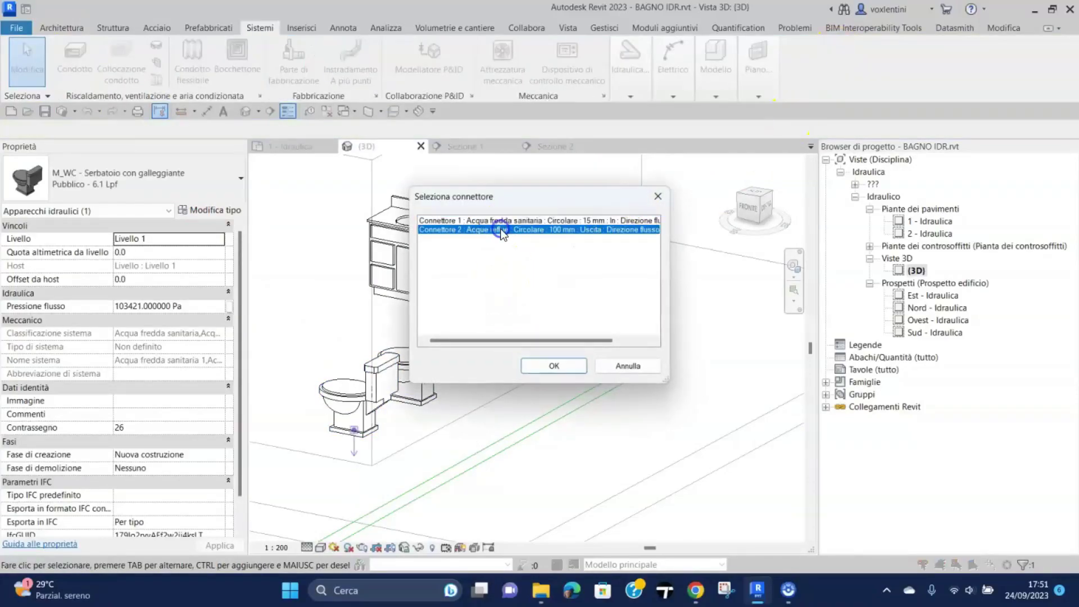
{"action": "left_click", "coordinate": [557, 366]}
{"action": "left_click", "coordinate": [439, 481]}
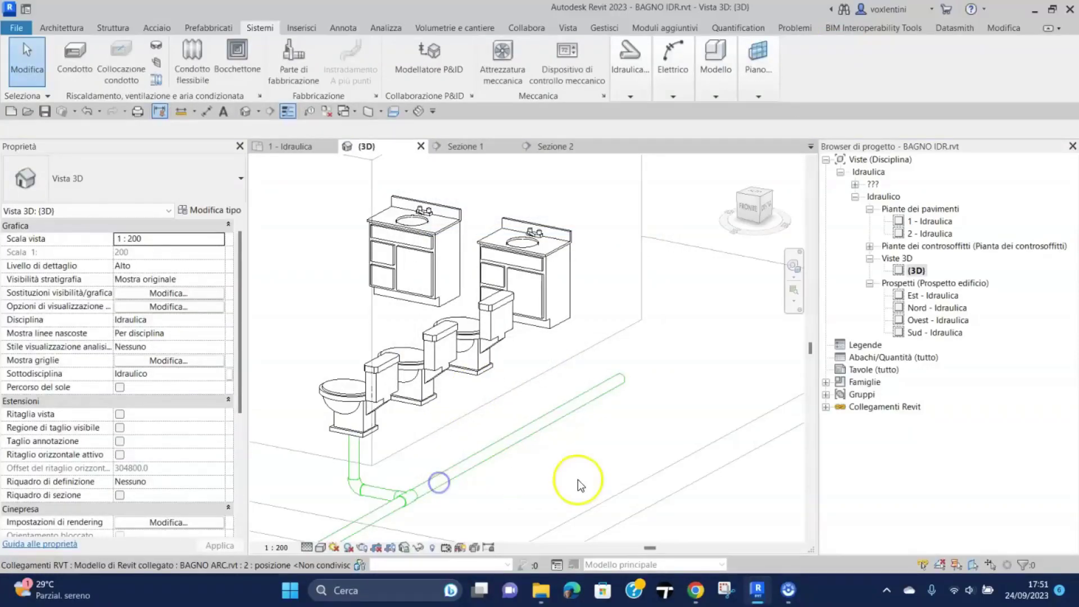
Connect the middle and third WCs' waste connectors to the main waste pipe
{"action": "left_click", "coordinate": [439, 368]}
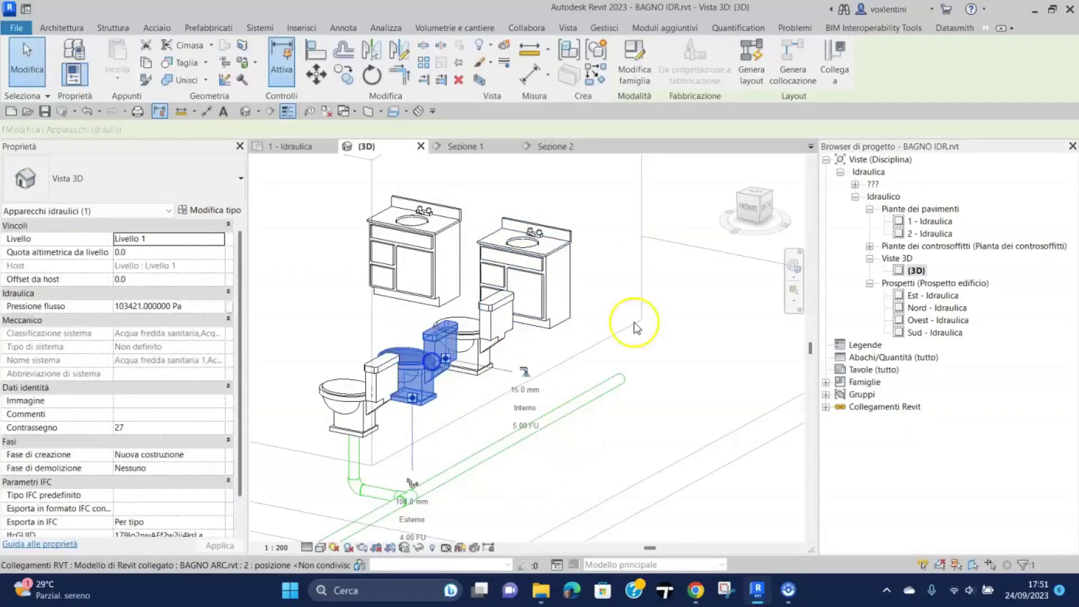
{"action": "left_click", "coordinate": [831, 64]}
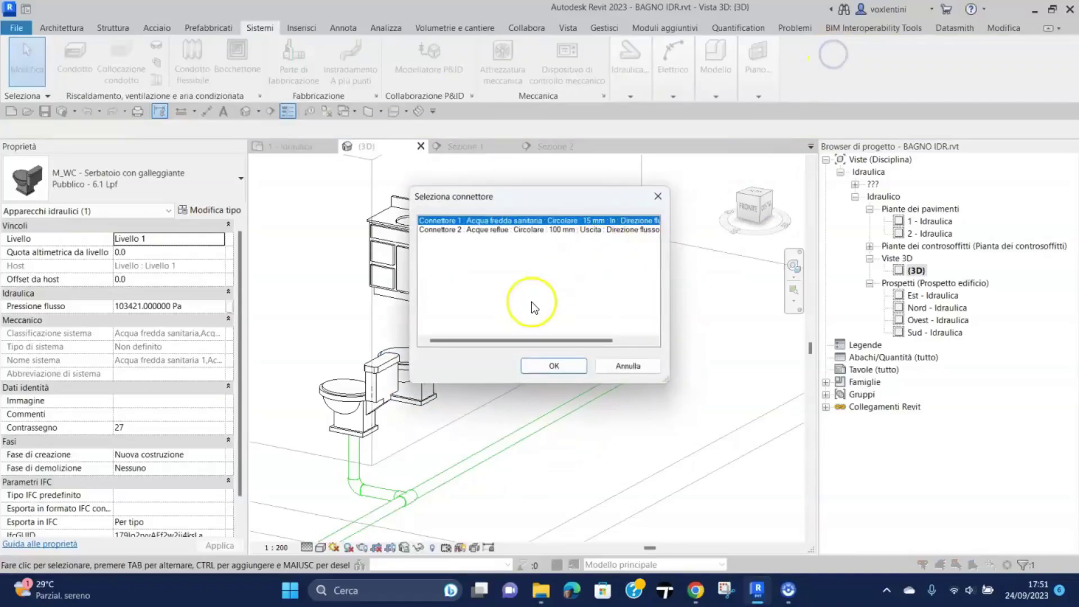
{"action": "left_click", "coordinate": [497, 230]}
{"action": "left_click", "coordinate": [554, 366]}
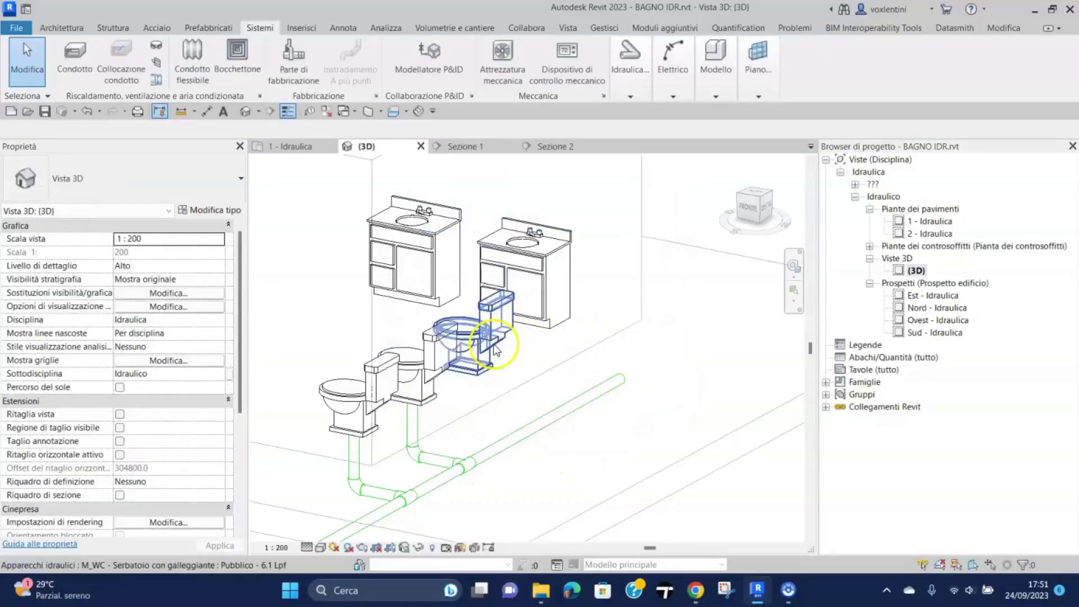
{"action": "left_click", "coordinate": [494, 344]}
{"action": "left_click", "coordinate": [833, 65]}
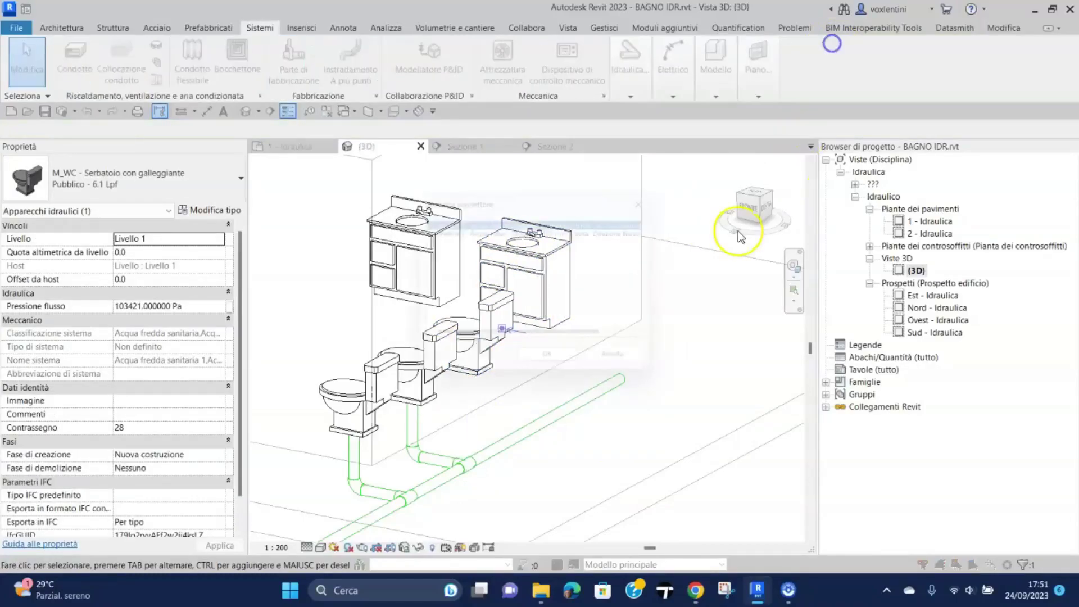
{"action": "left_click", "coordinate": [510, 234]}
{"action": "left_click", "coordinate": [553, 366]}
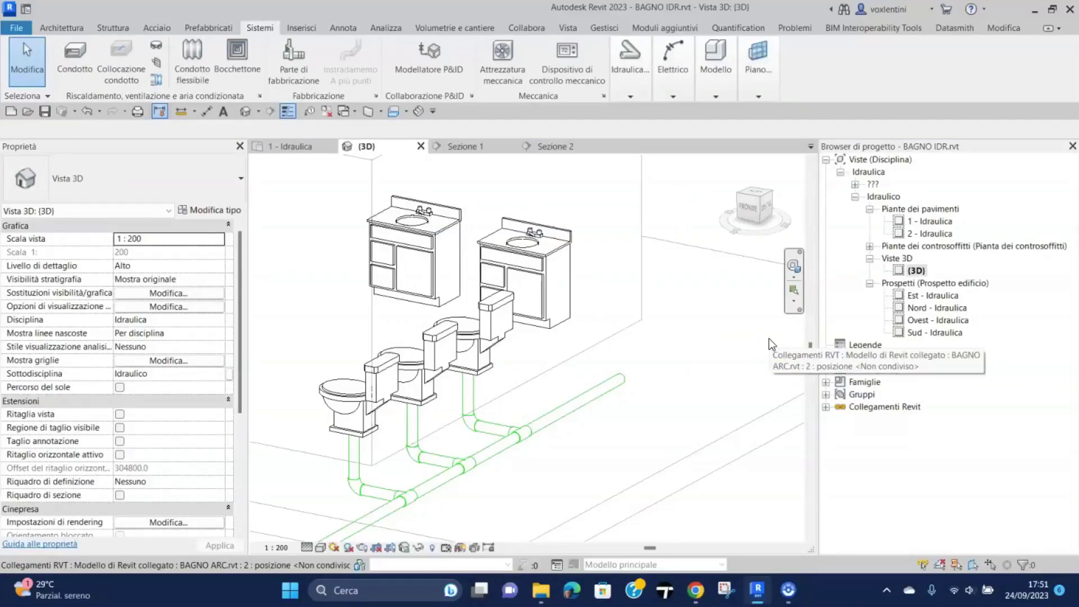
{"action": "scroll", "coordinate": [715, 385], "scroll_direction": "down", "scroll_amount": 2}
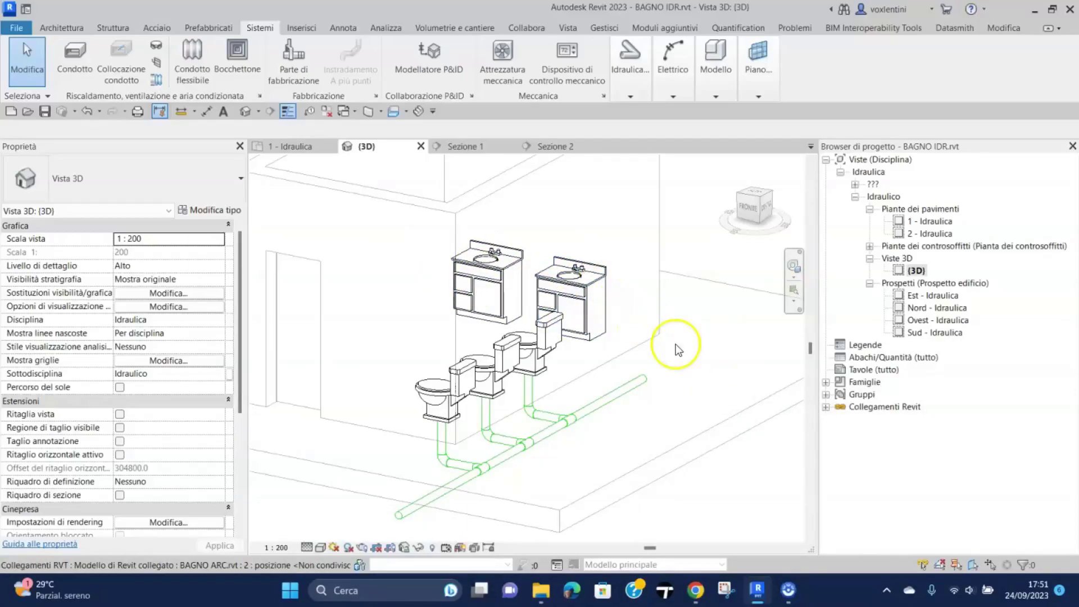
{"action": "scroll", "coordinate": [703, 389], "scroll_direction": "up", "scroll_amount": 3}
{"action": "scroll", "coordinate": [677, 388], "scroll_direction": "up", "scroll_amount": 3}
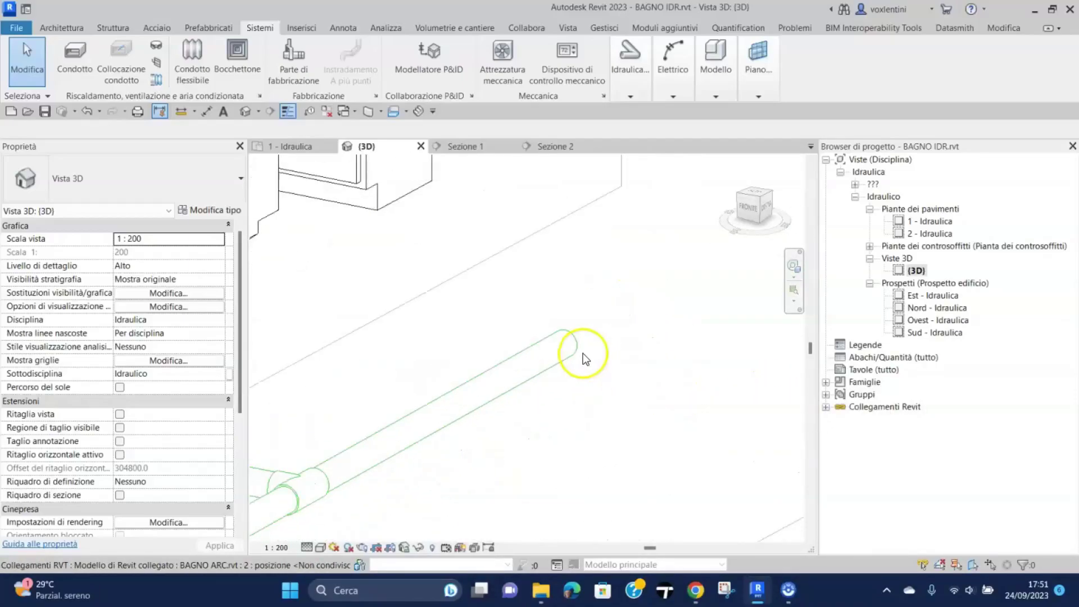
{"action": "left_click", "coordinate": [544, 349]}
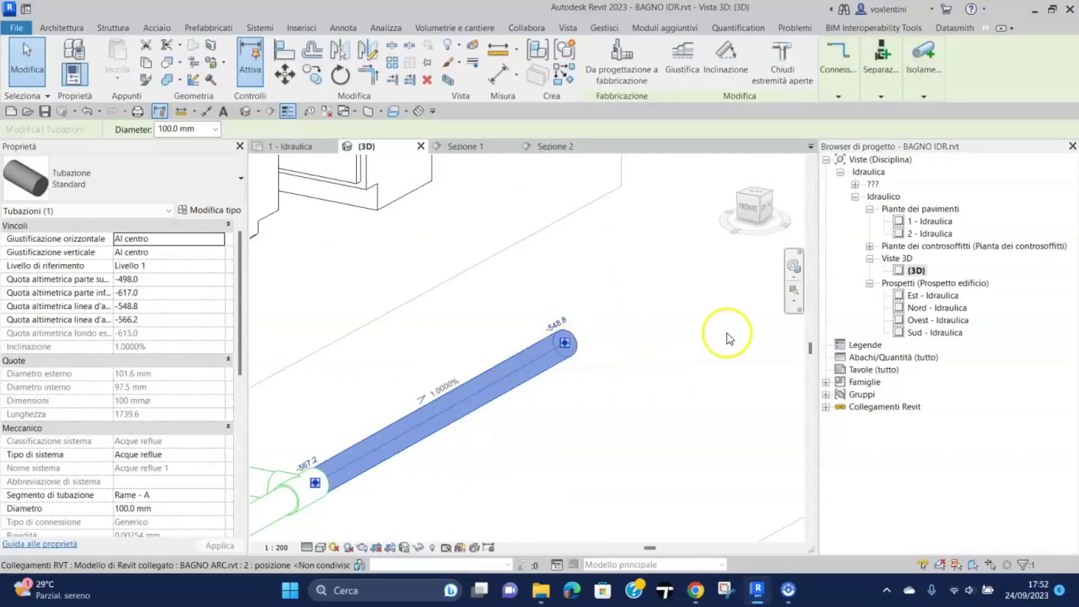
{"action": "scroll", "coordinate": [683, 426], "scroll_direction": "down", "scroll_amount": 3}
{"action": "scroll", "coordinate": [749, 430], "scroll_direction": "down", "scroll_amount": 2}
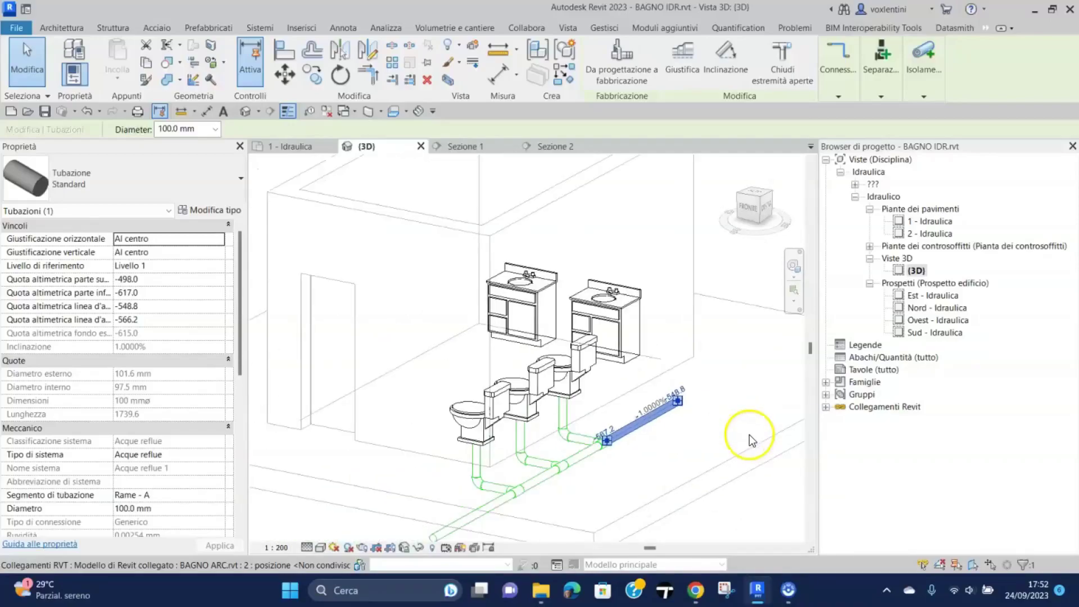
{"action": "left_click", "coordinate": [749, 419]}
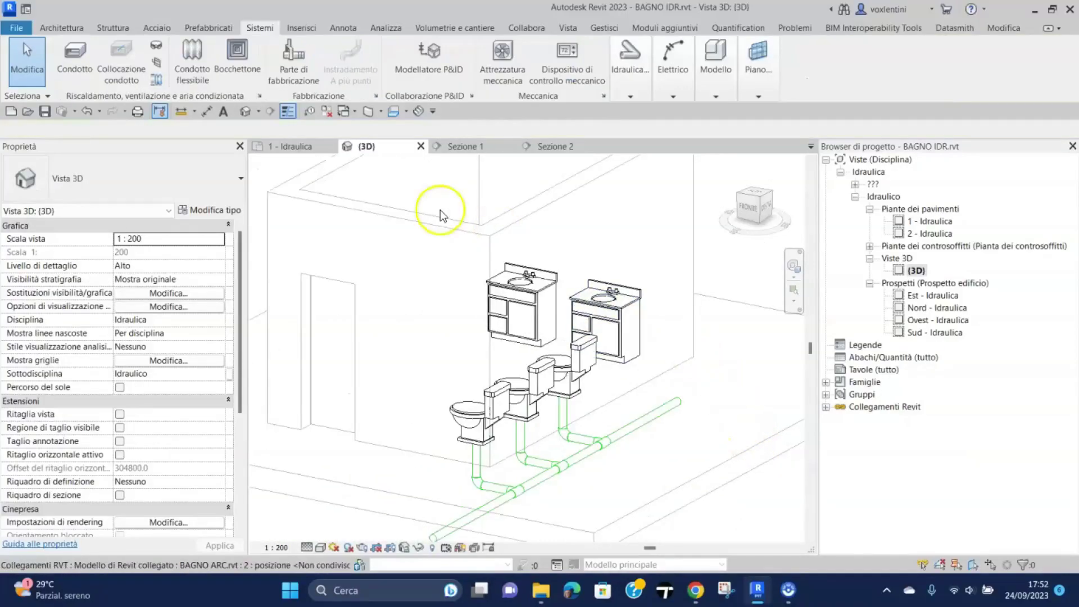
In Sezione 2, select the left sink cabinet to inspect its connectors, then deselect it
{"action": "left_click", "coordinate": [561, 150]}
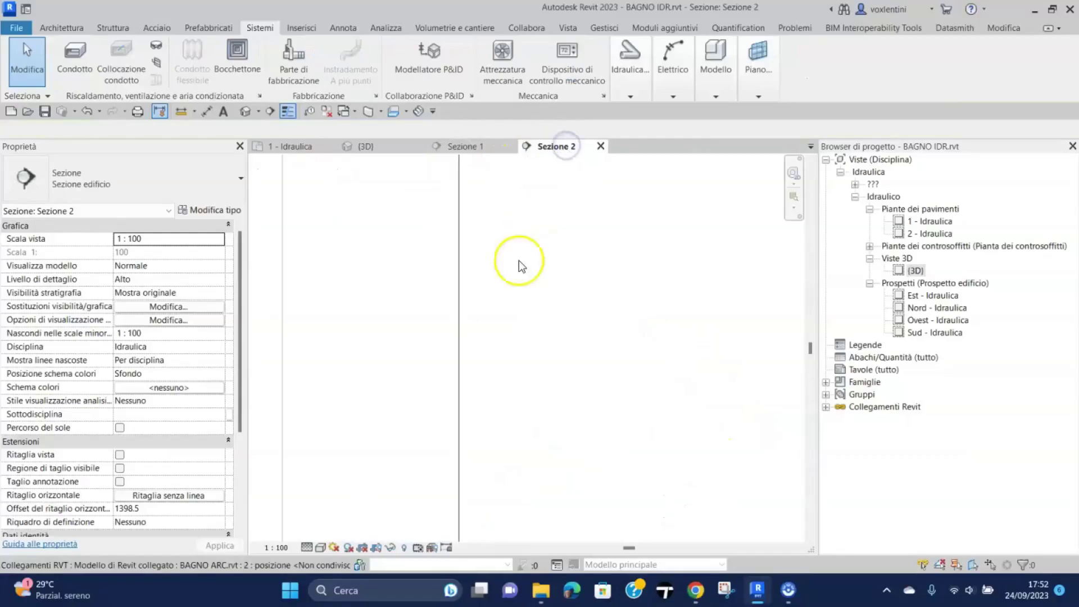
{"action": "scroll", "coordinate": [580, 350], "scroll_direction": "down", "scroll_amount": 3}
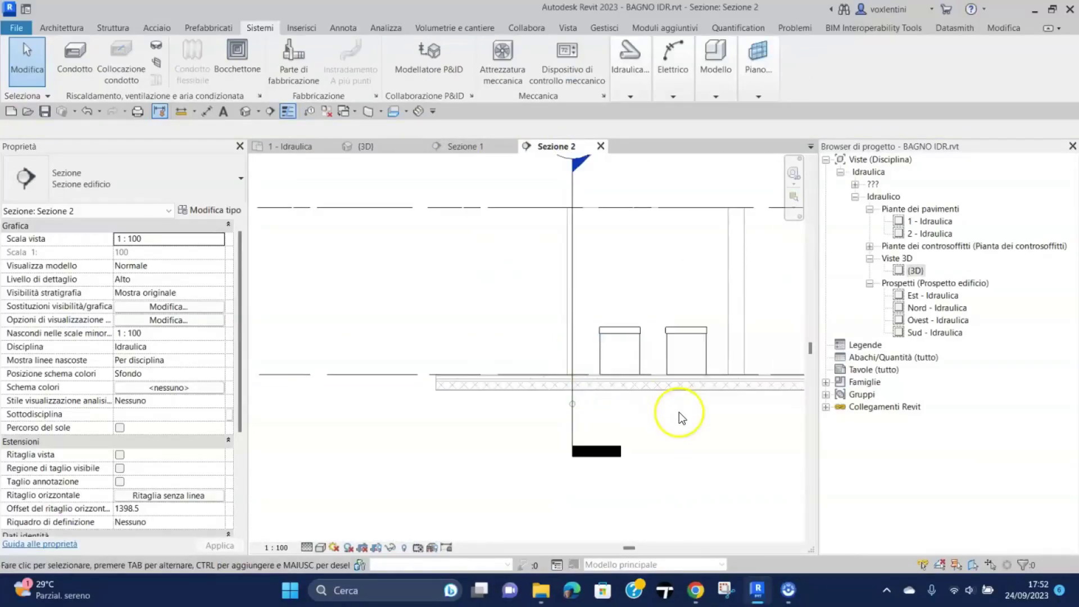
{"action": "middle_click_drag", "start_coordinate": [690, 424], "coordinate": [621, 464]}
{"action": "scroll", "coordinate": [596, 441], "scroll_direction": "up", "scroll_amount": 2}
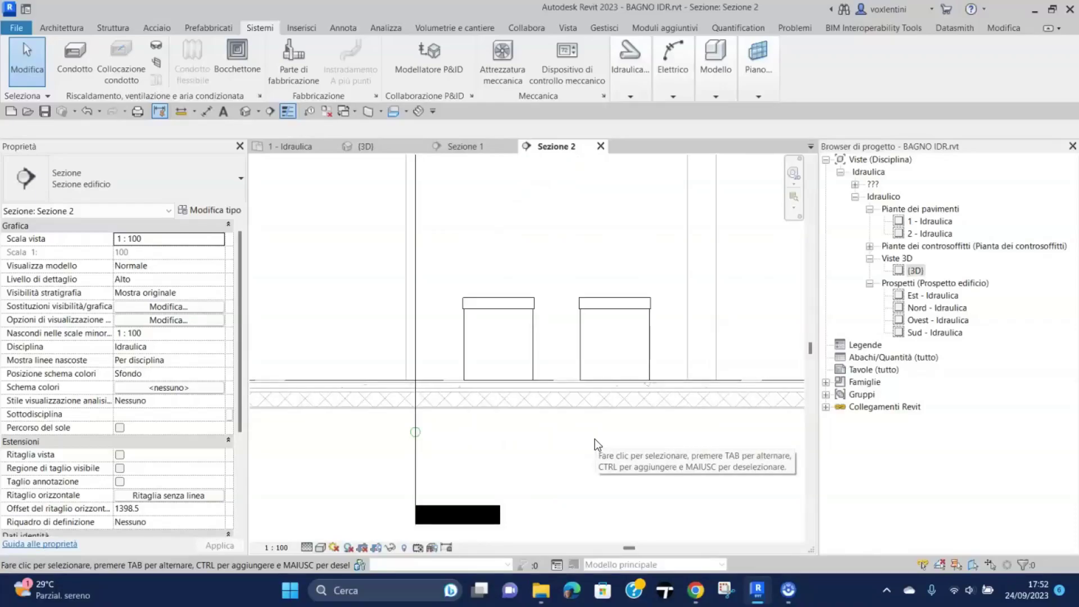
{"action": "left_click", "coordinate": [594, 443]}
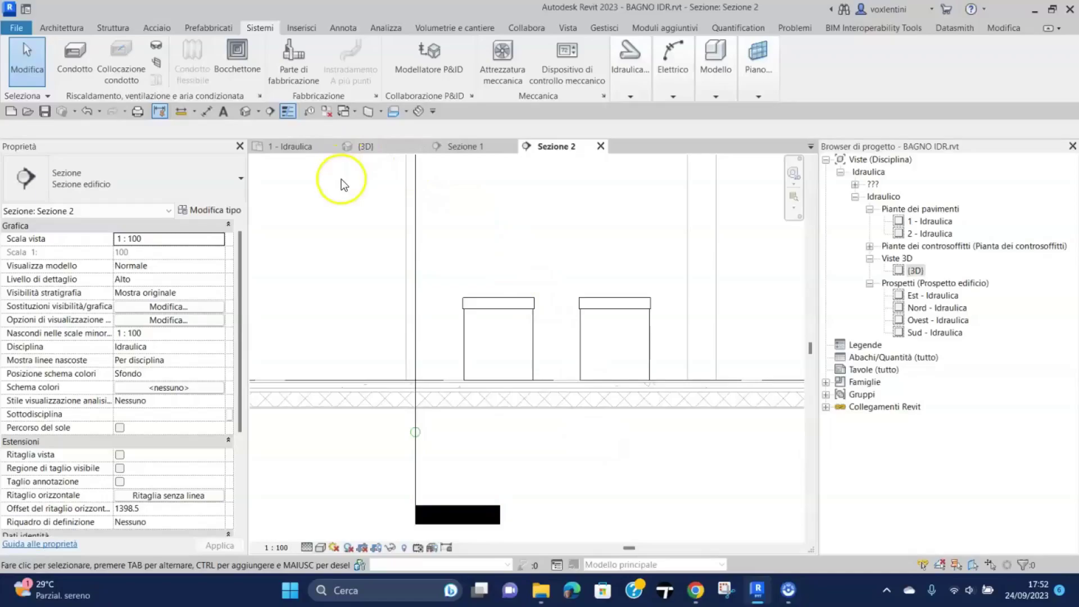
{"action": "left_click", "coordinate": [490, 325]}
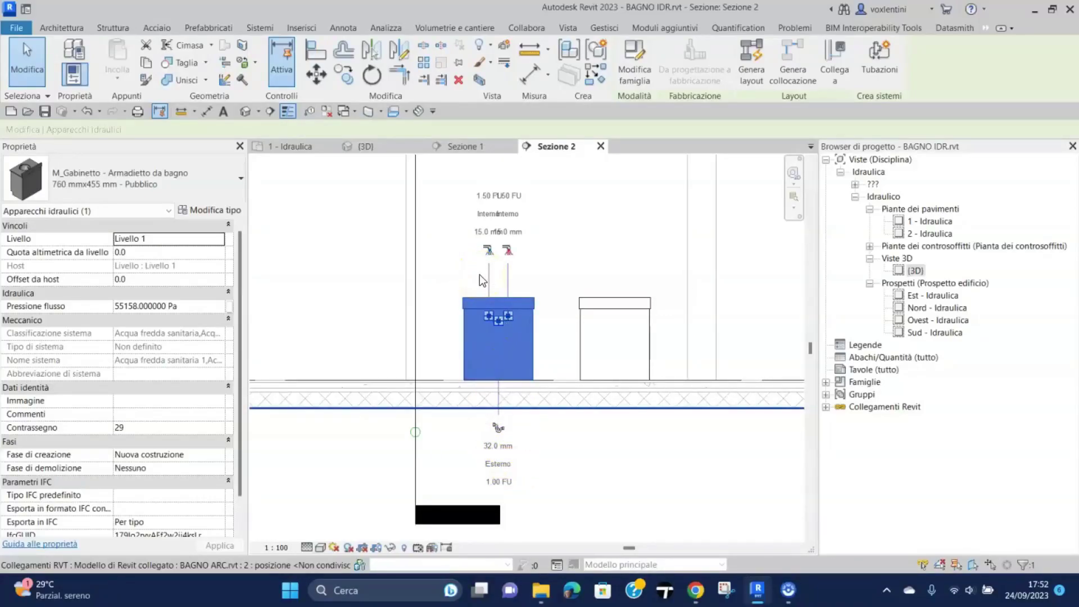
{"action": "key", "text": "Escape"}
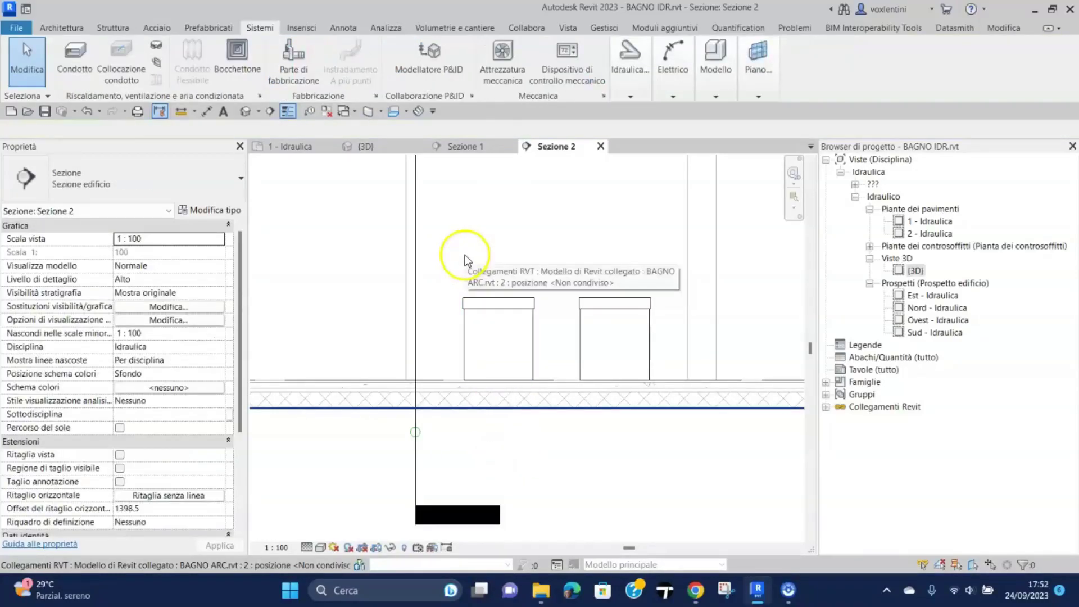
{"action": "left_click", "coordinate": [400, 226]}
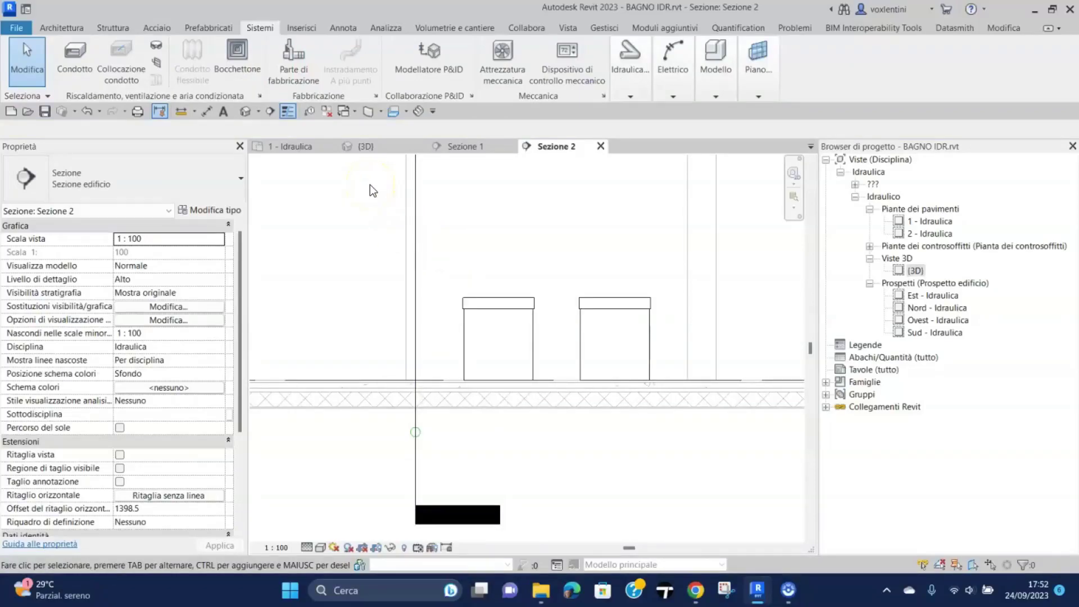
On the 1 - Idraulica plan, start a pipe with -500 mm centre elevation and 32 mm diameter
{"action": "left_click", "coordinate": [313, 148]}
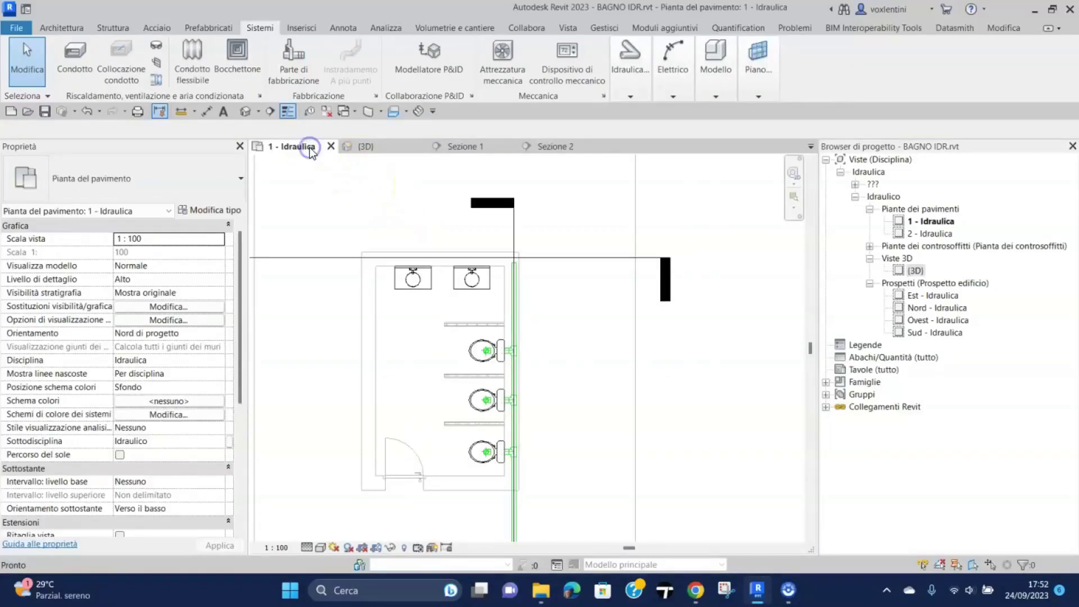
{"action": "scroll", "coordinate": [409, 237], "scroll_direction": "up", "scroll_amount": 2}
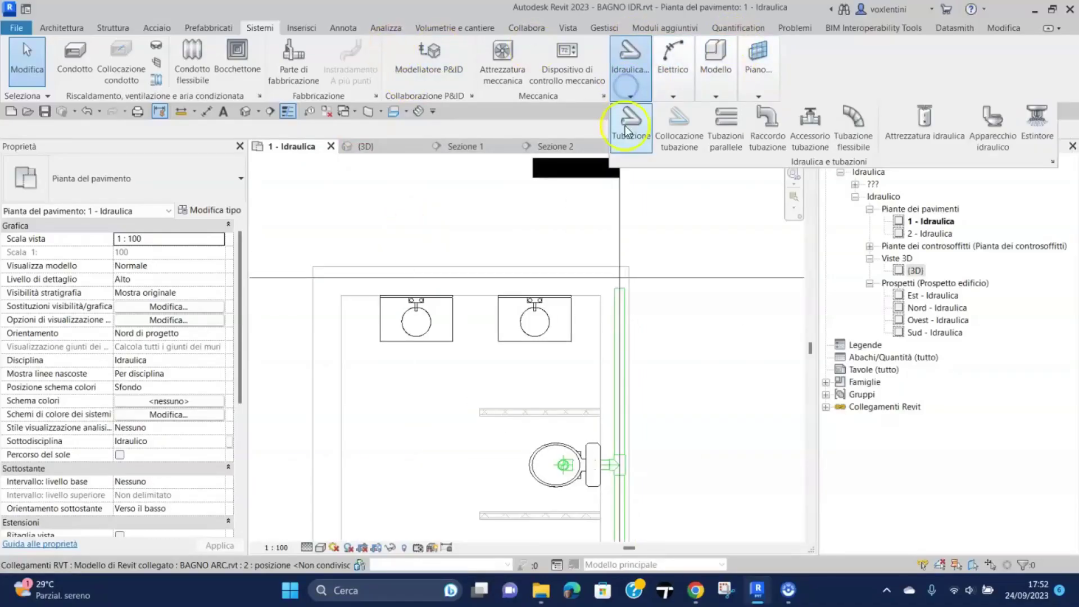
{"action": "left_click", "coordinate": [626, 115]}
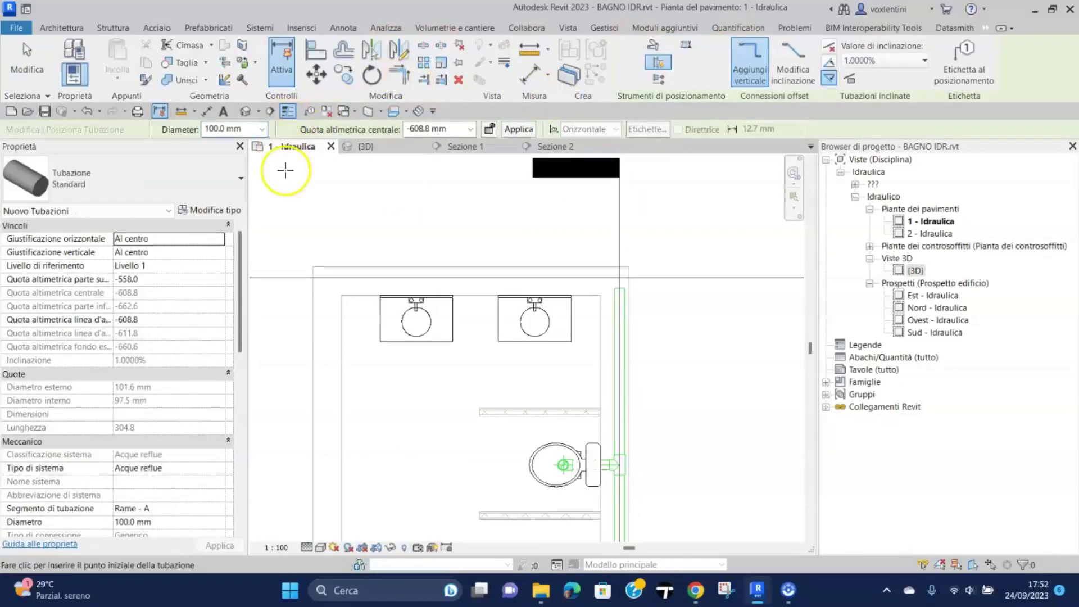
{"action": "left_click", "coordinate": [457, 128]}
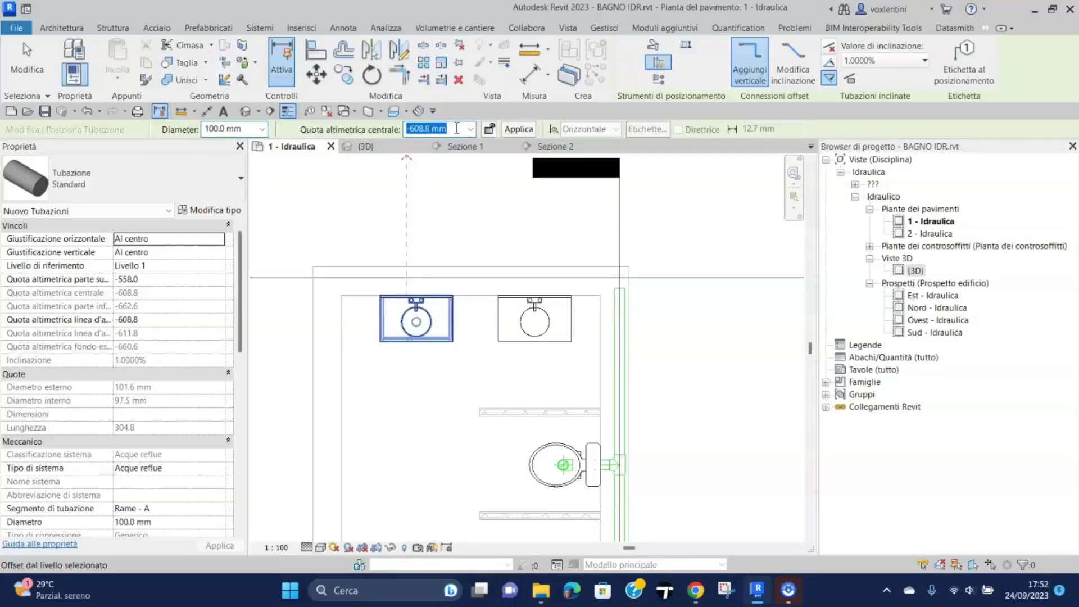
{"action": "type", "text": "-"}
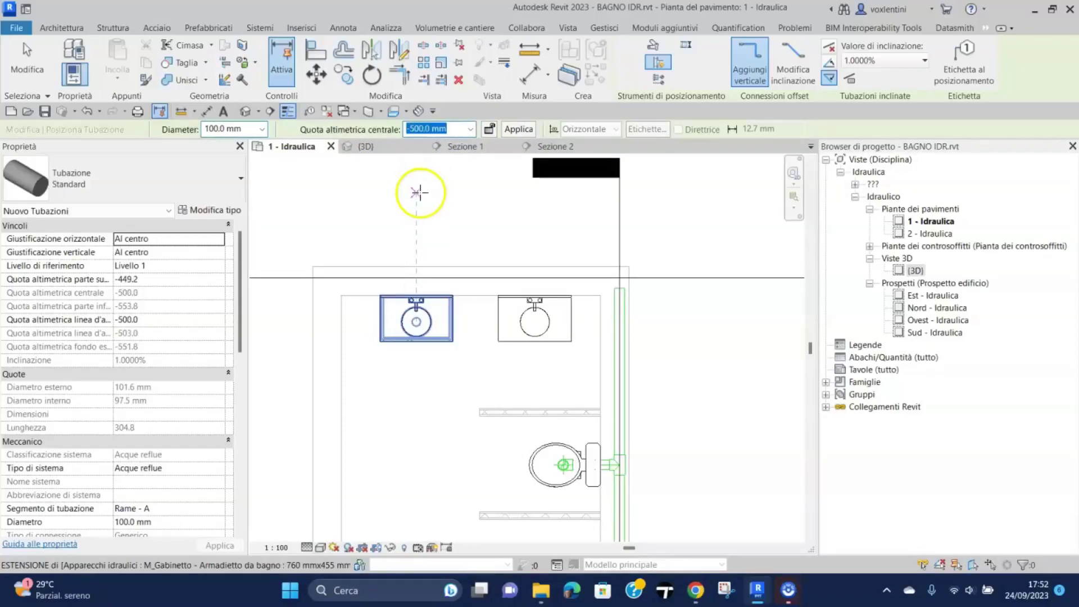
{"action": "left_click", "coordinate": [263, 129]}
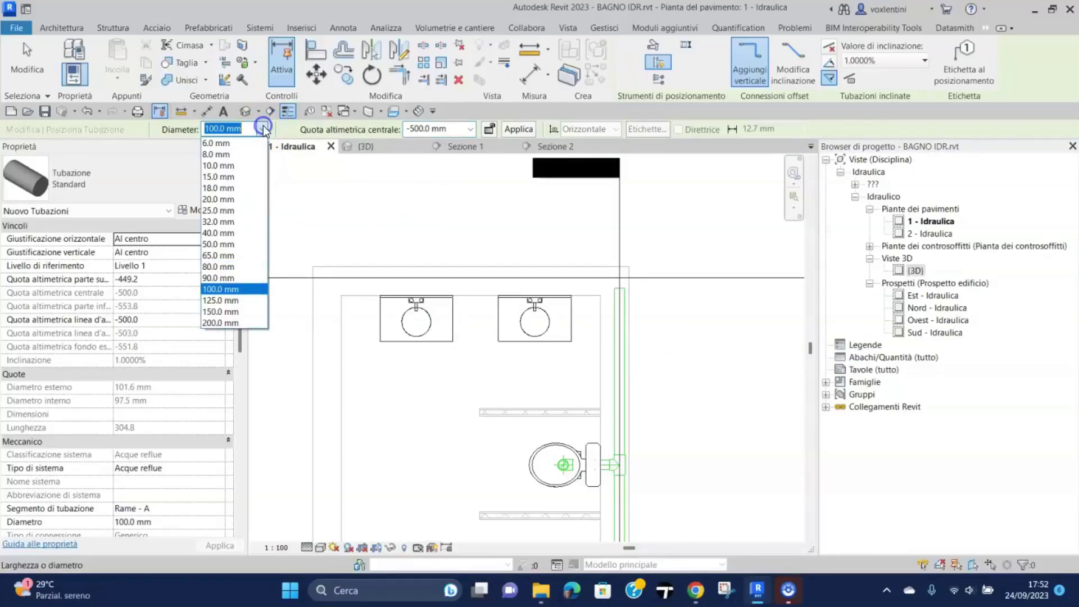
{"action": "left_click", "coordinate": [218, 226]}
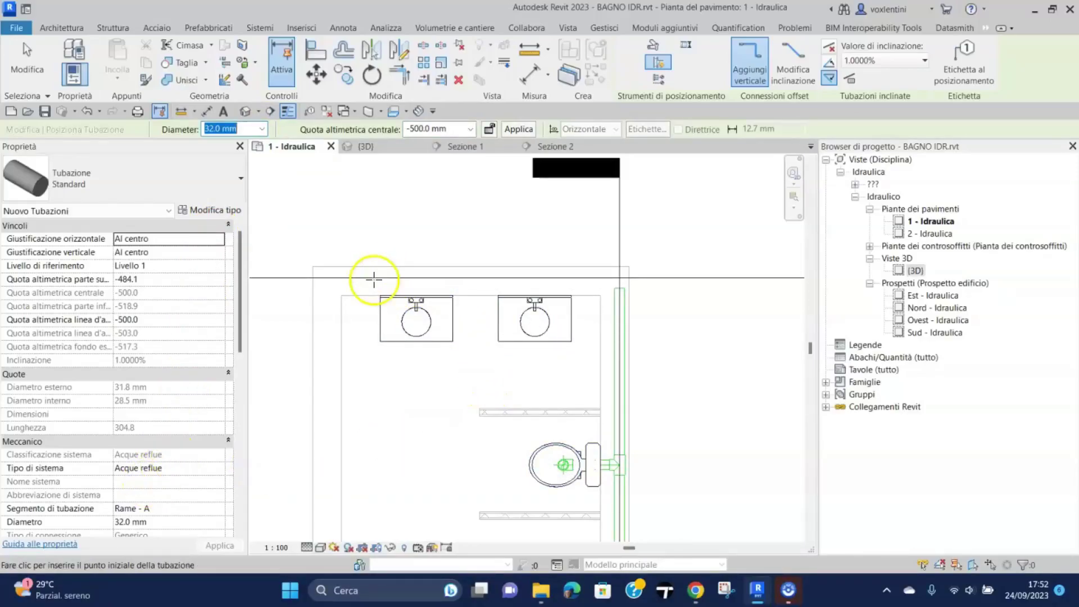
Run the 32 mm pipe from behind the left sink to beside the riser, then show the 3D view
{"action": "left_click", "coordinate": [413, 275]}
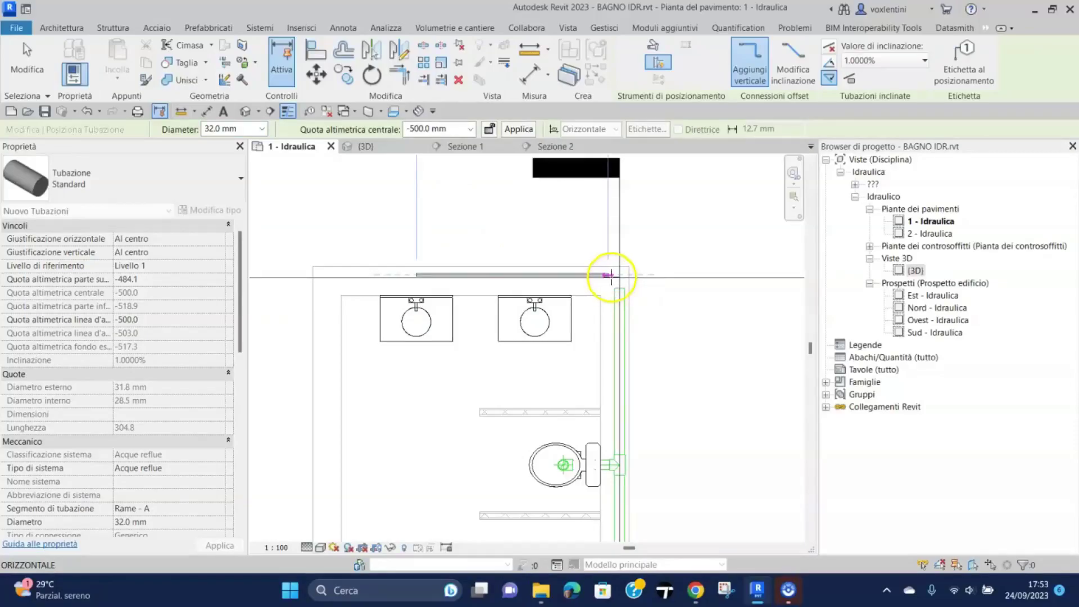
{"action": "left_click", "coordinate": [611, 277]}
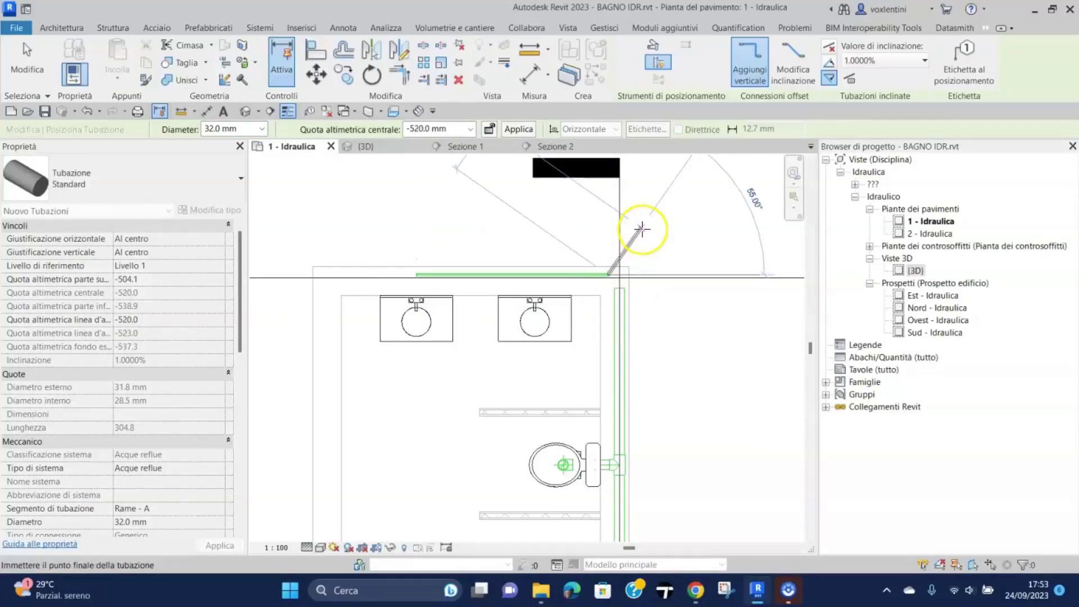
{"action": "key", "text": "Escape"}
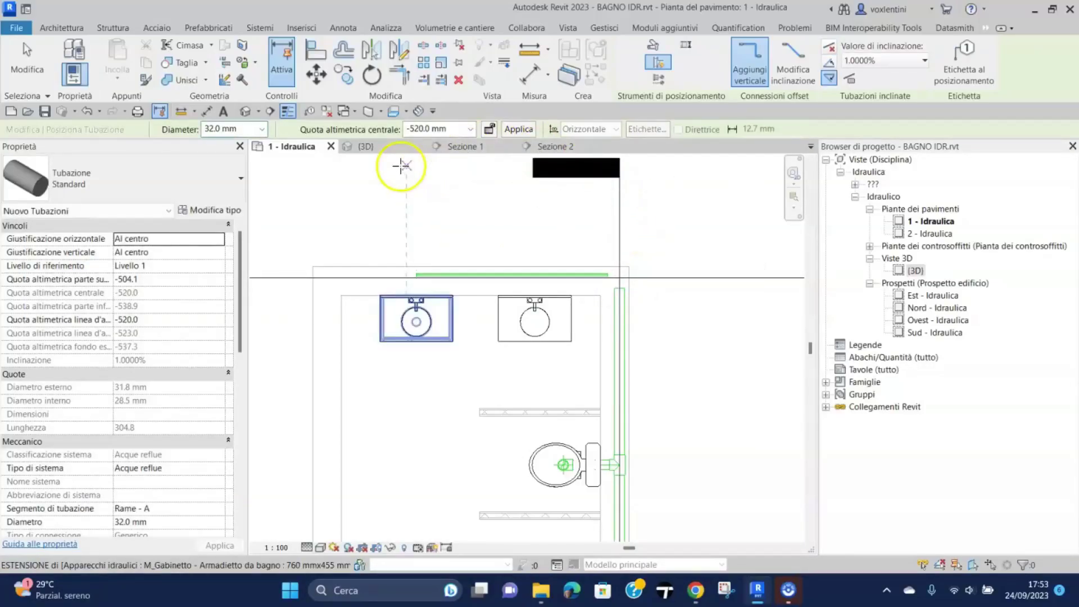
{"action": "left_click", "coordinate": [377, 146]}
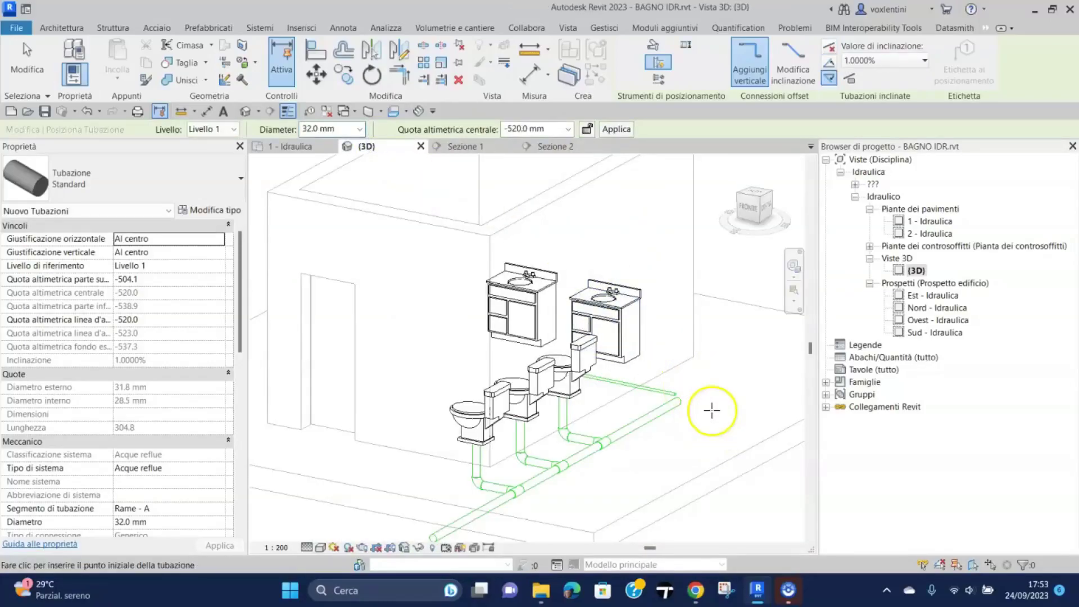
Connect the left sink cabinet's waste outlet (Connettore 3) to the pipe behind it
{"action": "scroll", "coordinate": [704, 412], "scroll_direction": "up", "scroll_amount": 3}
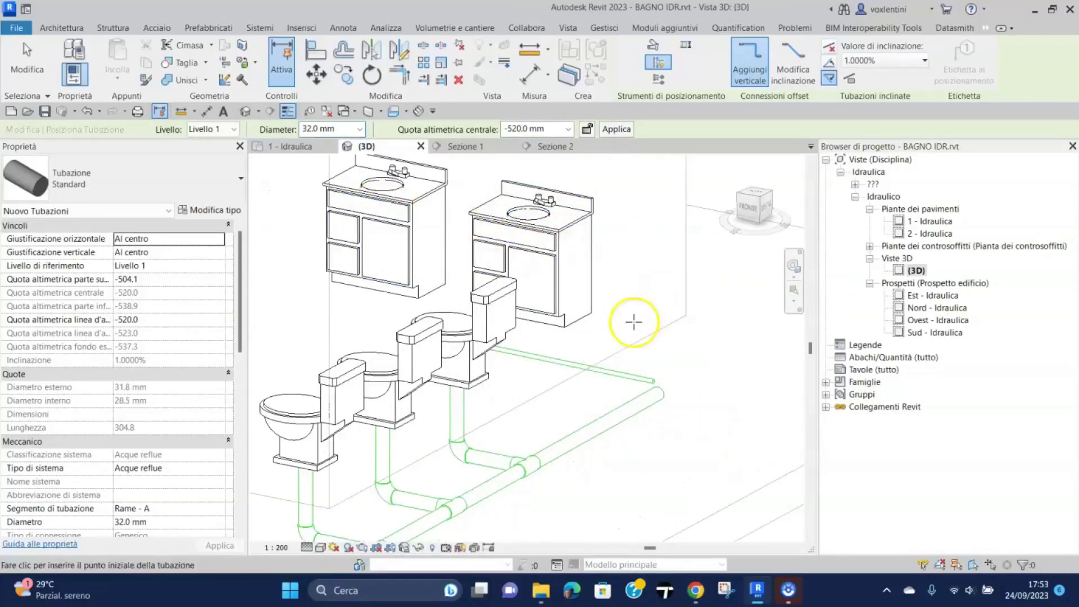
{"action": "scroll", "coordinate": [676, 389], "scroll_direction": "down", "scroll_amount": 2}
{"action": "mouse_move", "coordinate": [677, 389]}
{"action": "middle_mouse_down", "text": "shift"}
{"action": "mouse_move", "coordinate": [666, 443]}
{"action": "mouse_move", "coordinate": [664, 428]}
{"action": "middle_mouse_up", "text": "shift"}
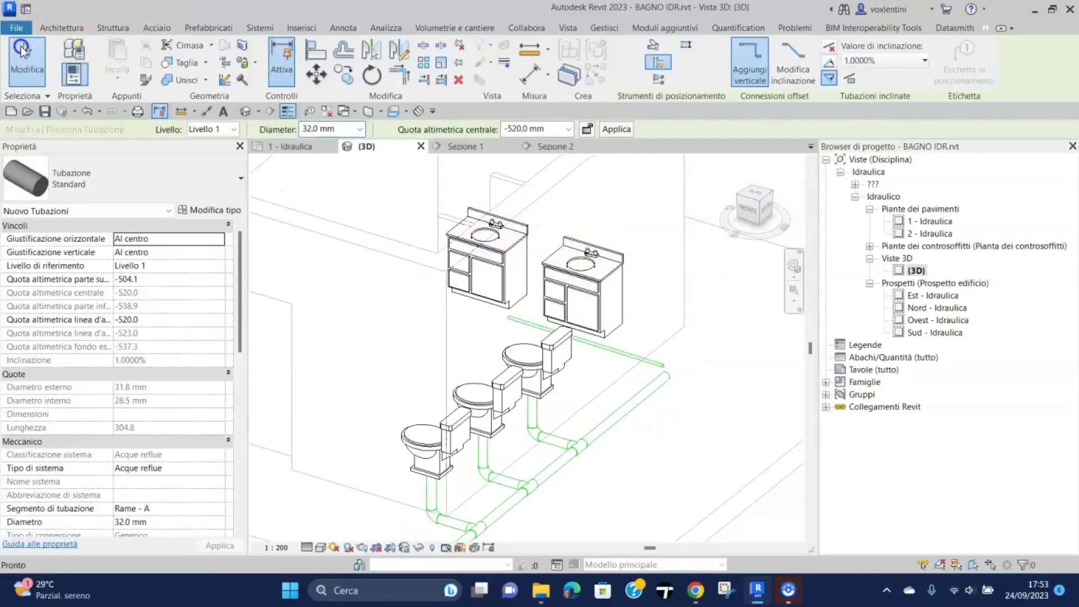
{"action": "left_click", "coordinate": [27, 61]}
{"action": "left_click", "coordinate": [491, 244]}
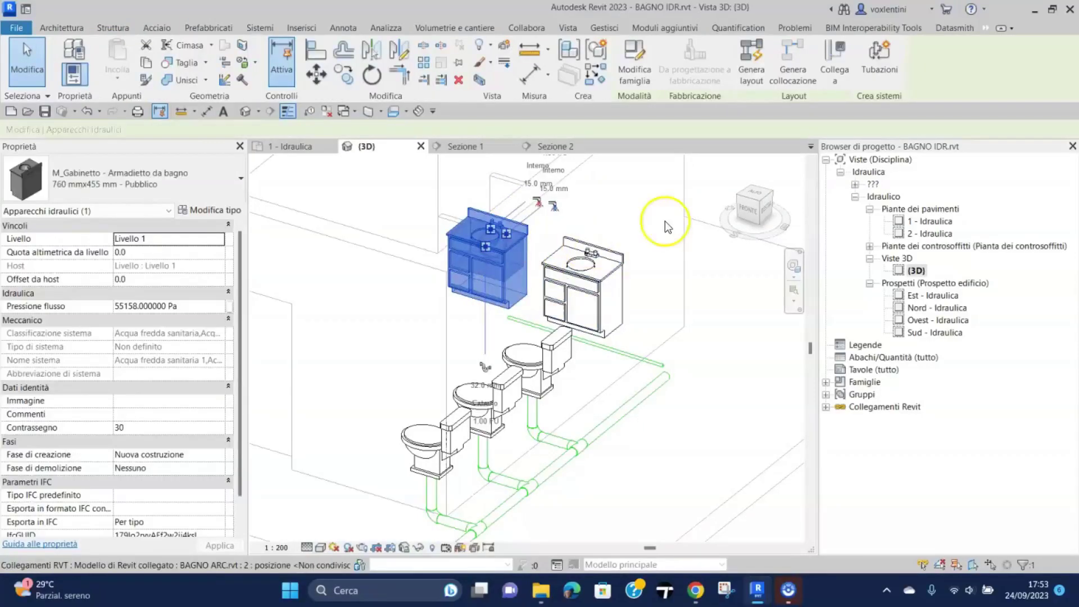
{"action": "left_click", "coordinate": [839, 62]}
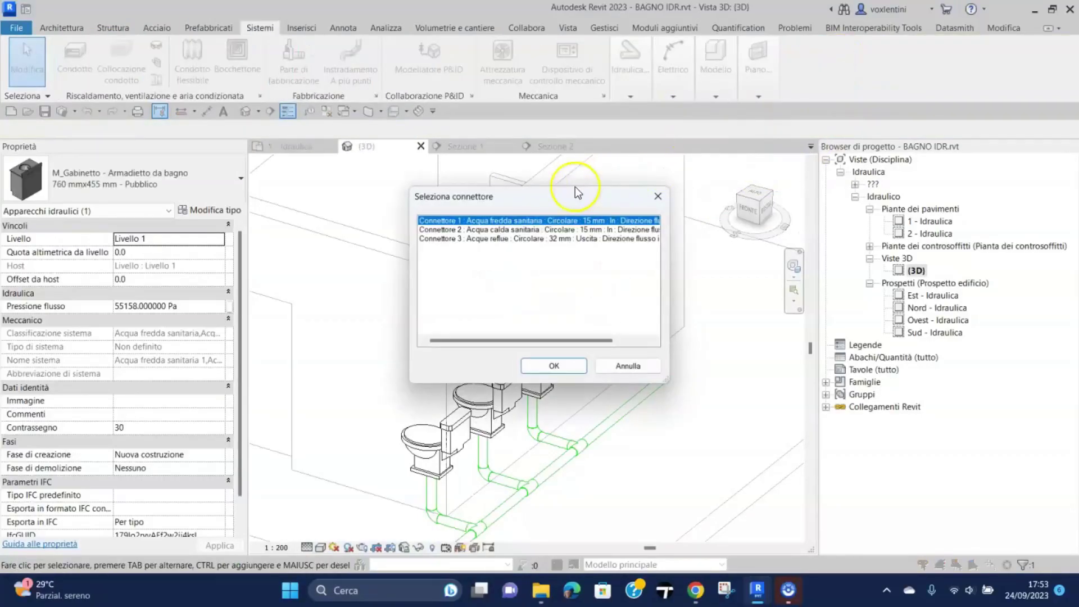
{"action": "left_click", "coordinate": [503, 239]}
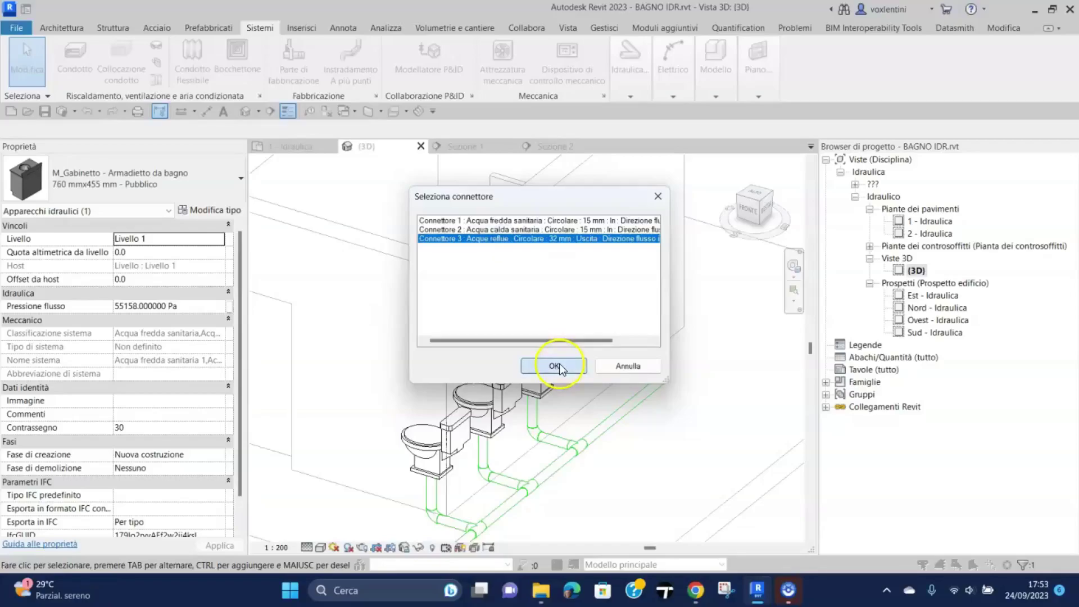
{"action": "left_click", "coordinate": [554, 366]}
{"action": "left_click", "coordinate": [521, 322]}
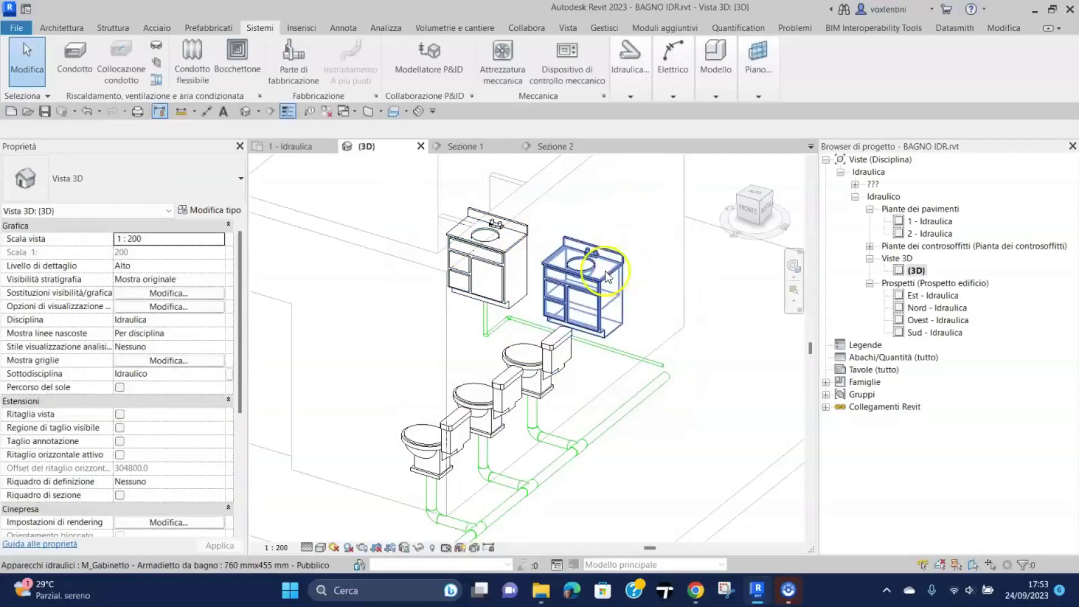
Connect the right sink cabinet's waste outlet to the same pipe
{"action": "left_click", "coordinate": [589, 268]}
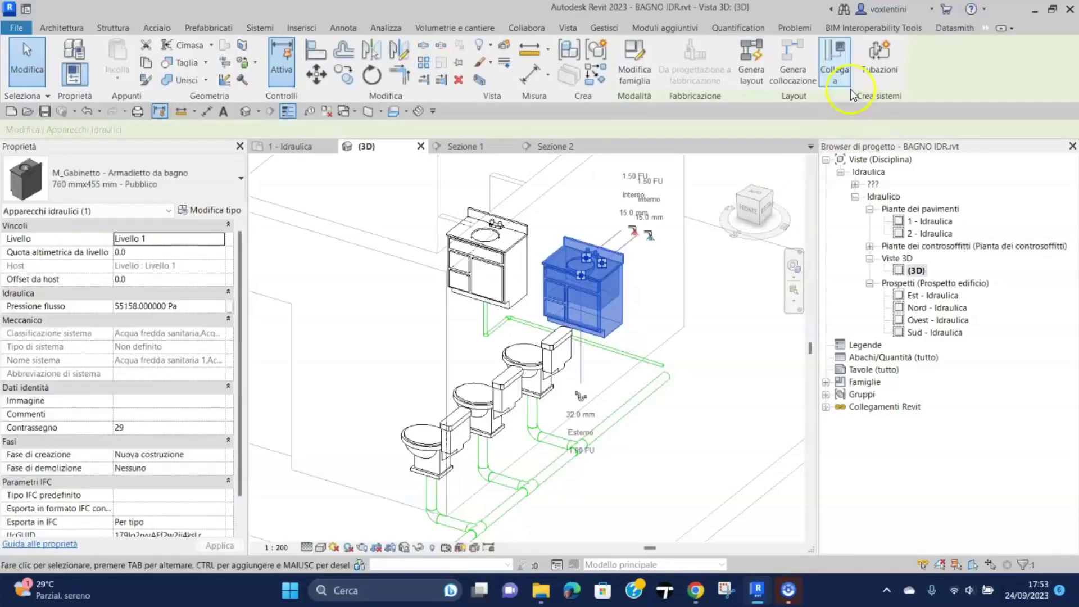
{"action": "left_click", "coordinate": [839, 56]}
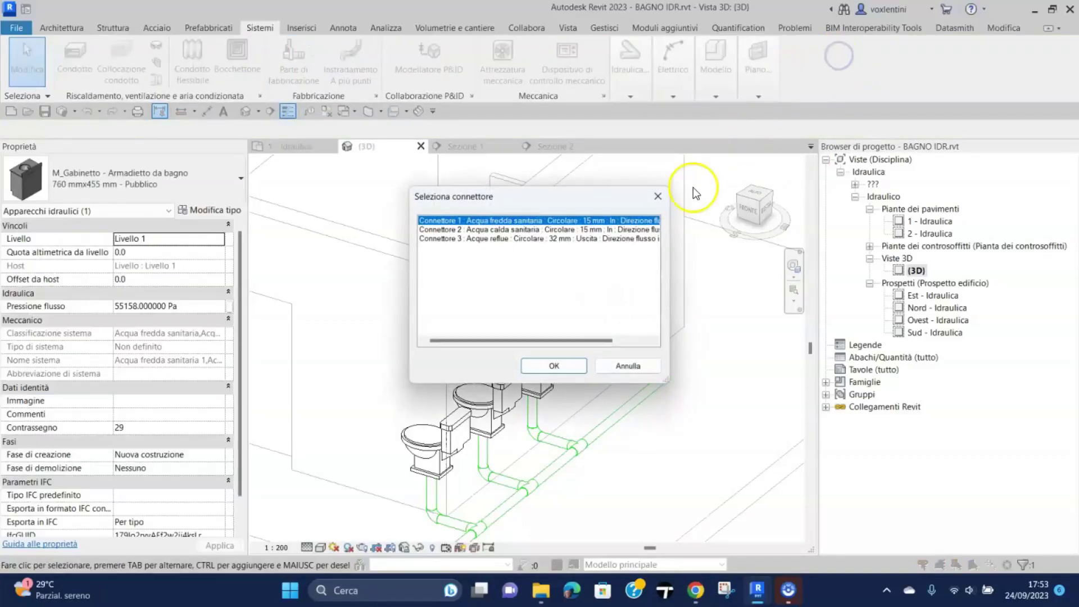
{"action": "left_click", "coordinate": [507, 239]}
{"action": "left_click", "coordinate": [561, 366]}
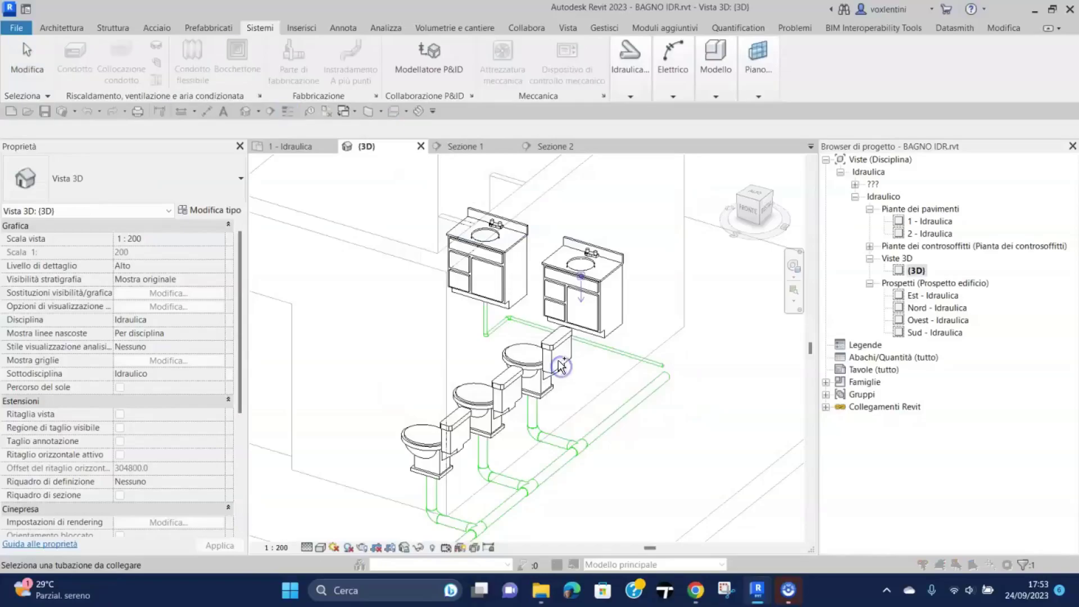
{"action": "left_click", "coordinate": [604, 345]}
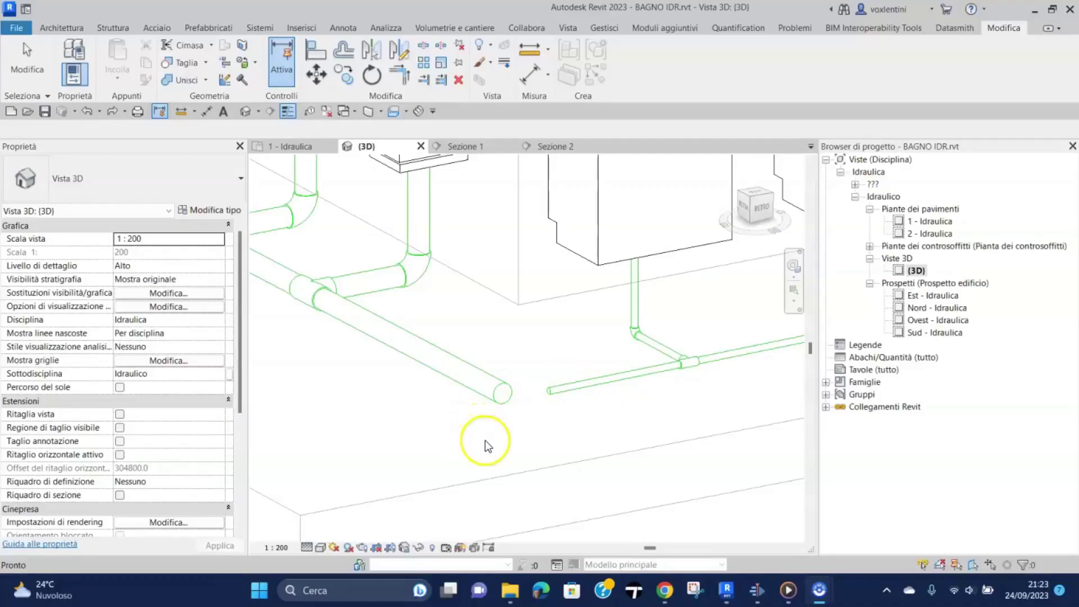
Orbit and pan the 3D view to a side view of the sink drain and main pipe ends
{"action": "left_click", "coordinate": [515, 430]}
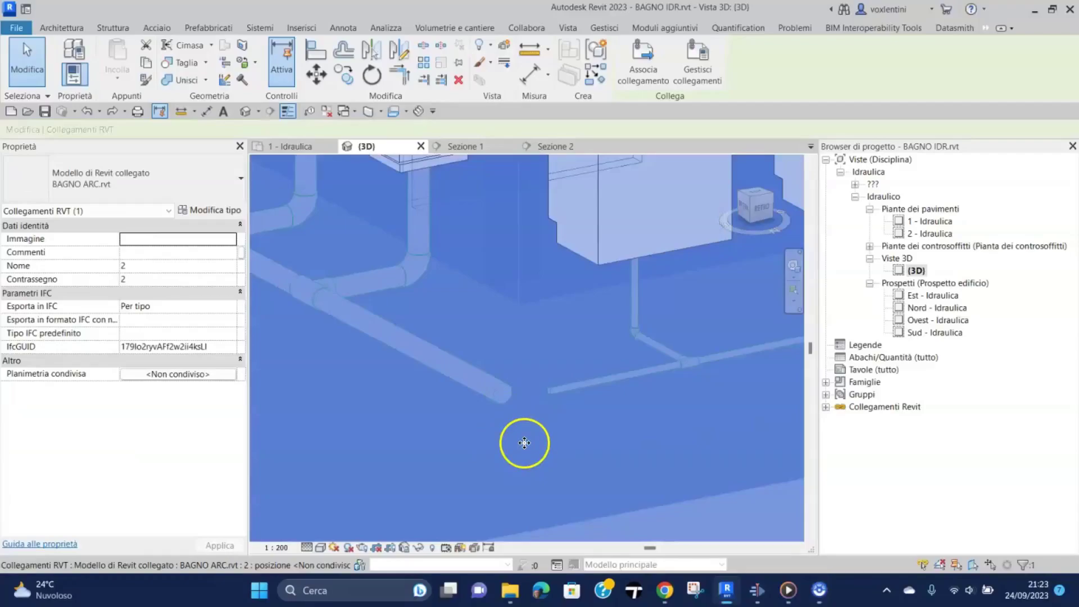
{"action": "scroll", "coordinate": [524, 443], "scroll_direction": "down", "scroll_amount": 3}
{"action": "scroll", "coordinate": [517, 413], "scroll_direction": "down", "scroll_amount": 1}
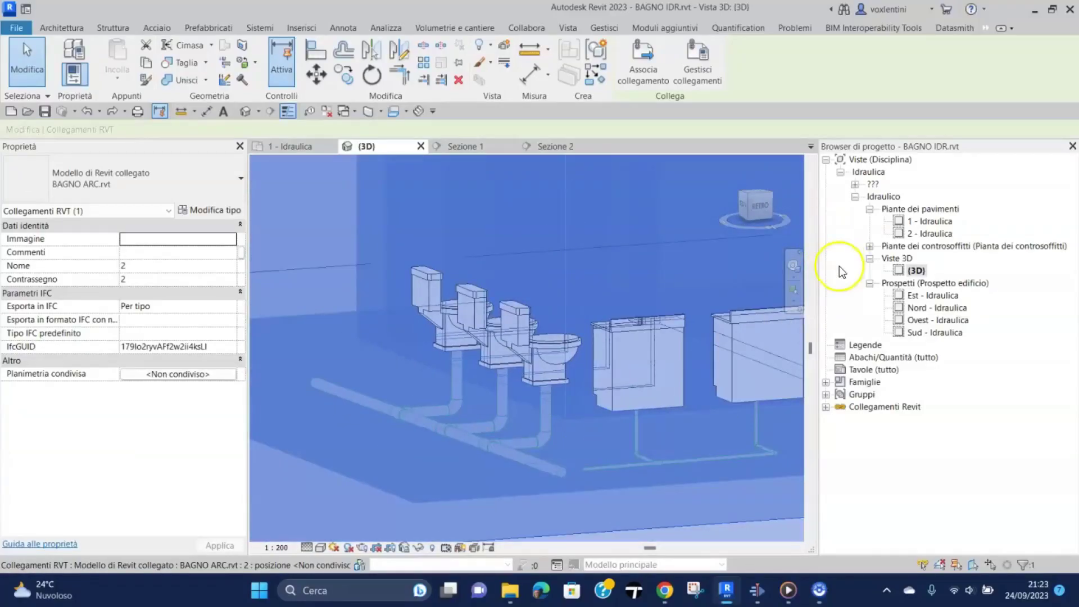
{"action": "left_click", "coordinate": [936, 484]}
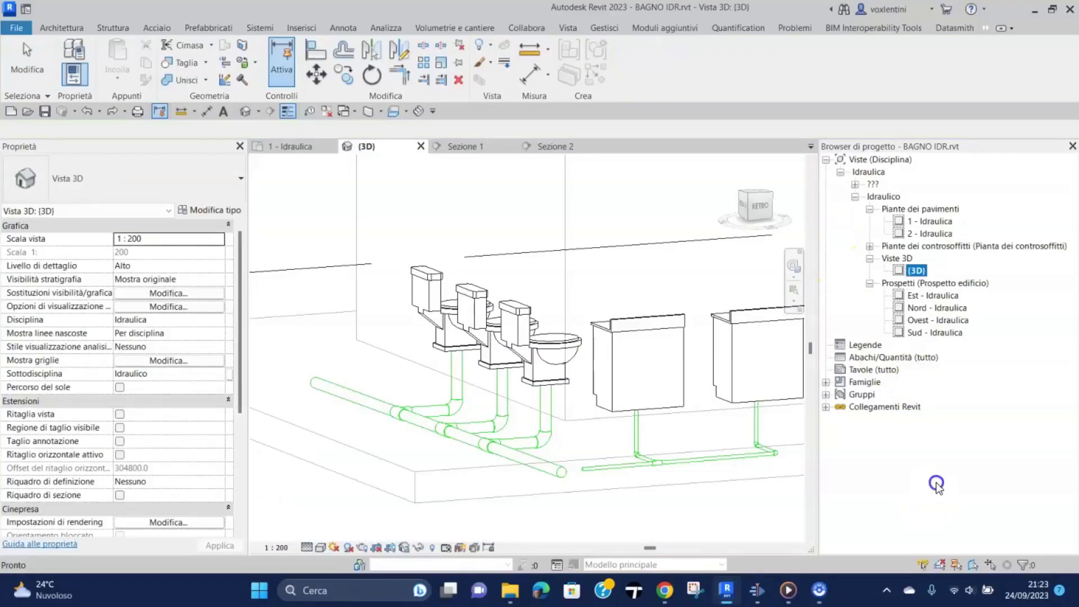
{"action": "left_click", "coordinate": [585, 482]}
{"action": "mouse_move", "coordinate": [589, 496]}
{"action": "middle_mouse_down", "text": "shift"}
{"action": "mouse_move", "coordinate": [703, 470]}
{"action": "mouse_move", "coordinate": [451, 393]}
{"action": "middle_mouse_up", "text": "shift"}
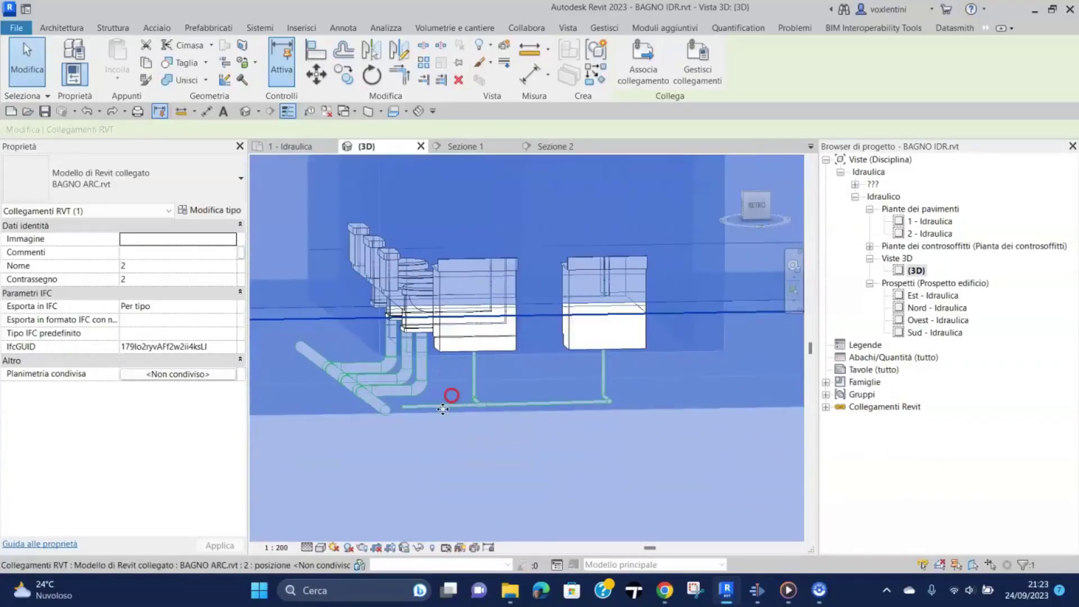
{"action": "scroll", "coordinate": [385, 429], "scroll_direction": "up", "scroll_amount": 3}
{"action": "scroll", "coordinate": [356, 410], "scroll_direction": "up", "scroll_amount": 3}
{"action": "scroll", "coordinate": [499, 434], "scroll_direction": "up", "scroll_amount": 3}
{"action": "middle_click_drag", "start_coordinate": [499, 434], "coordinate": [599, 447]}
{"action": "left_click", "coordinate": [599, 446]}
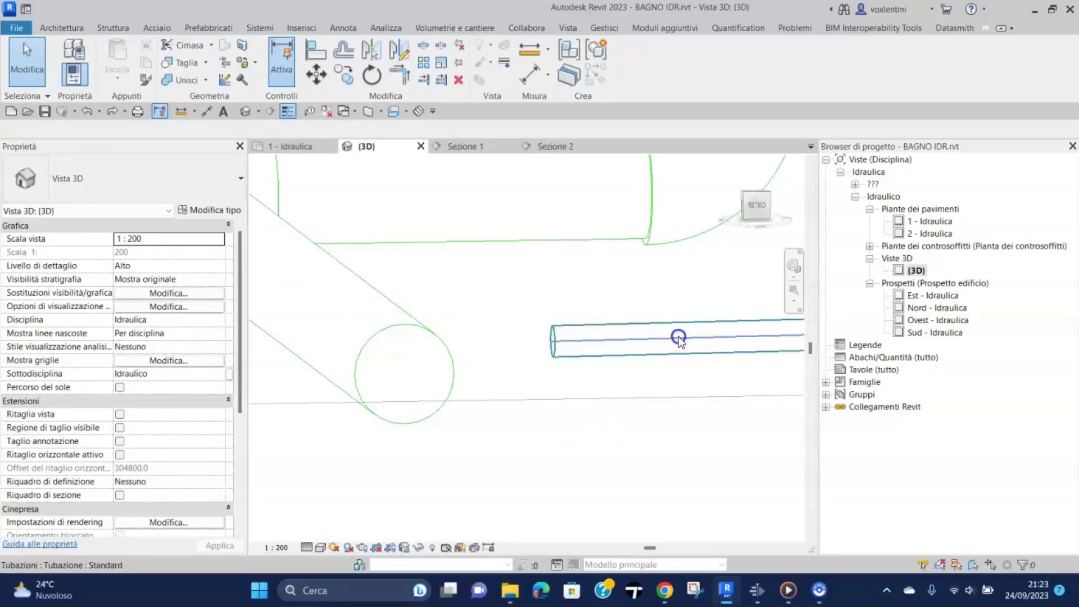
Set the sinks' drain pipe top elevation to -520 and extend it onto the larger pipe's end
{"action": "left_click", "coordinate": [679, 336]}
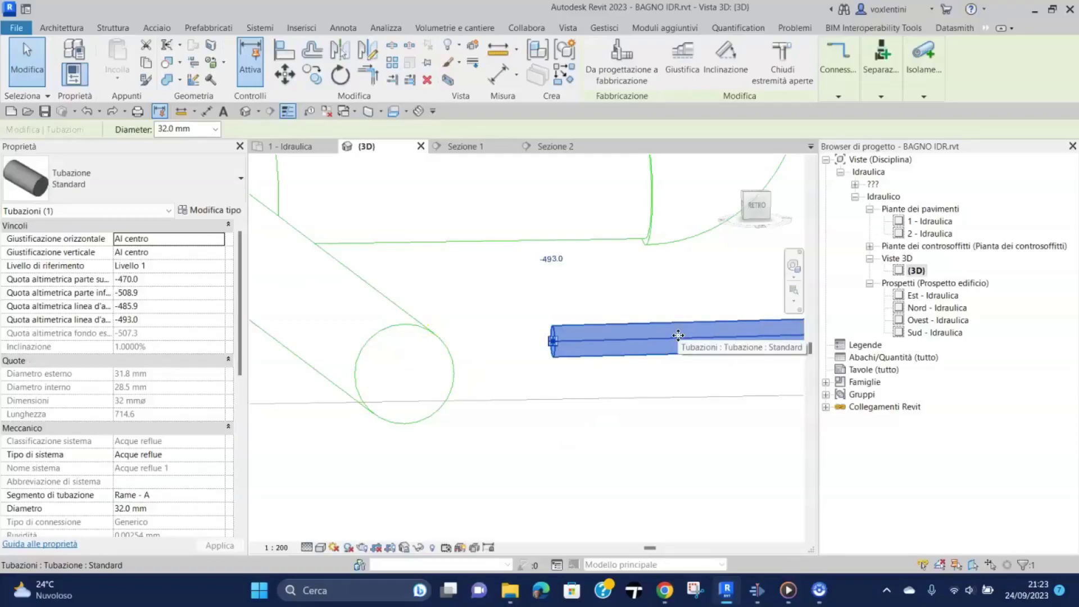
{"action": "left_click", "coordinate": [161, 279]}
{"action": "type", "text": "-520"}
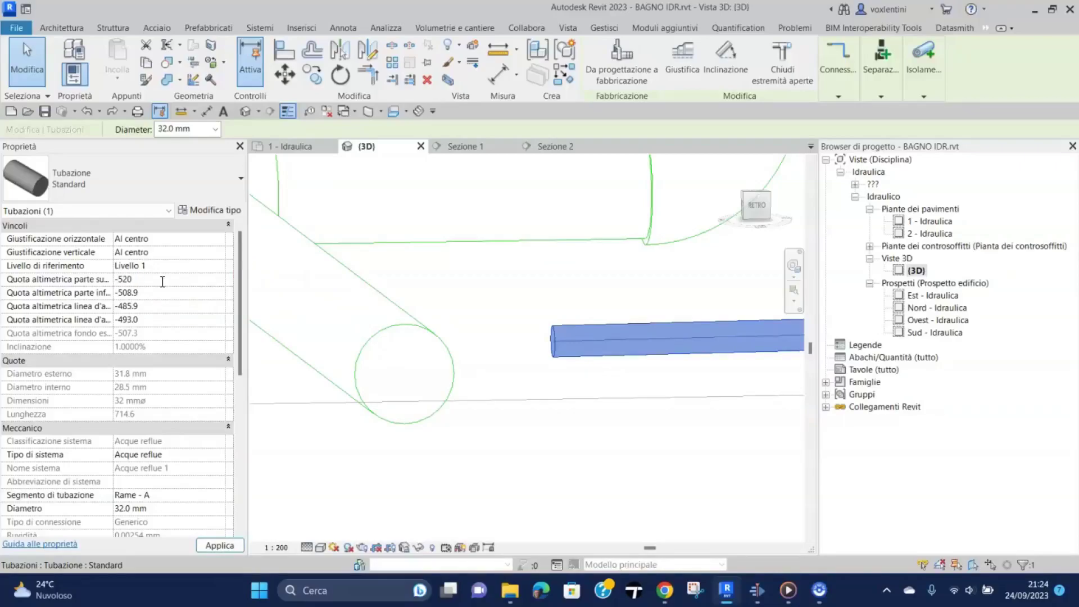
{"action": "scroll", "coordinate": [447, 508], "scroll_direction": "down", "scroll_amount": 3}
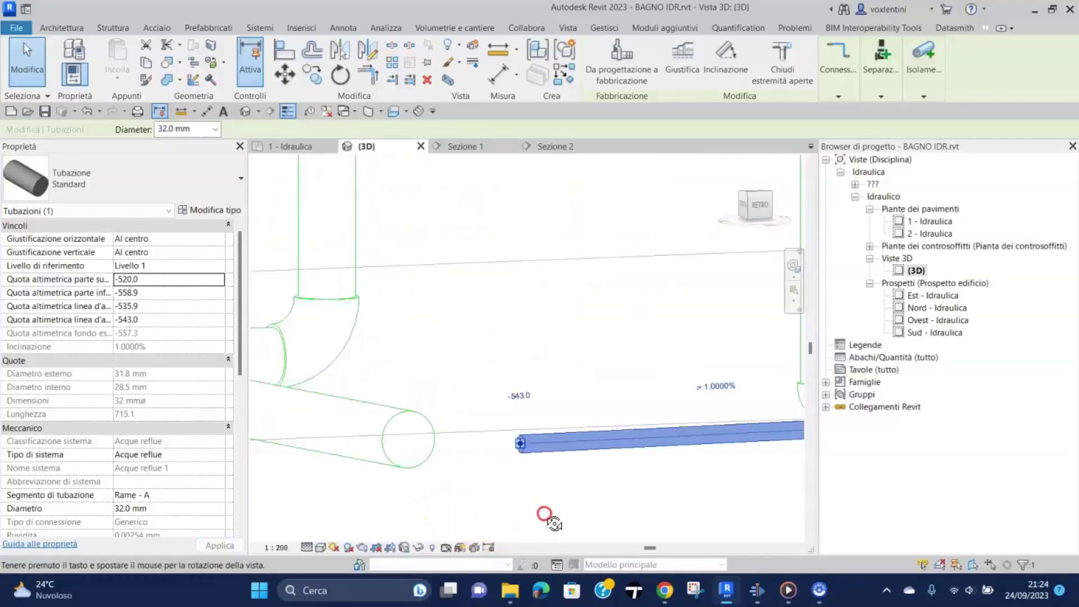
{"action": "mouse_move", "coordinate": [502, 526]}
{"action": "middle_mouse_down", "text": "shift"}
{"action": "mouse_move", "coordinate": [578, 520]}
{"action": "mouse_move", "coordinate": [633, 495]}
{"action": "mouse_move", "coordinate": [632, 475]}
{"action": "middle_mouse_up", "text": "shift"}
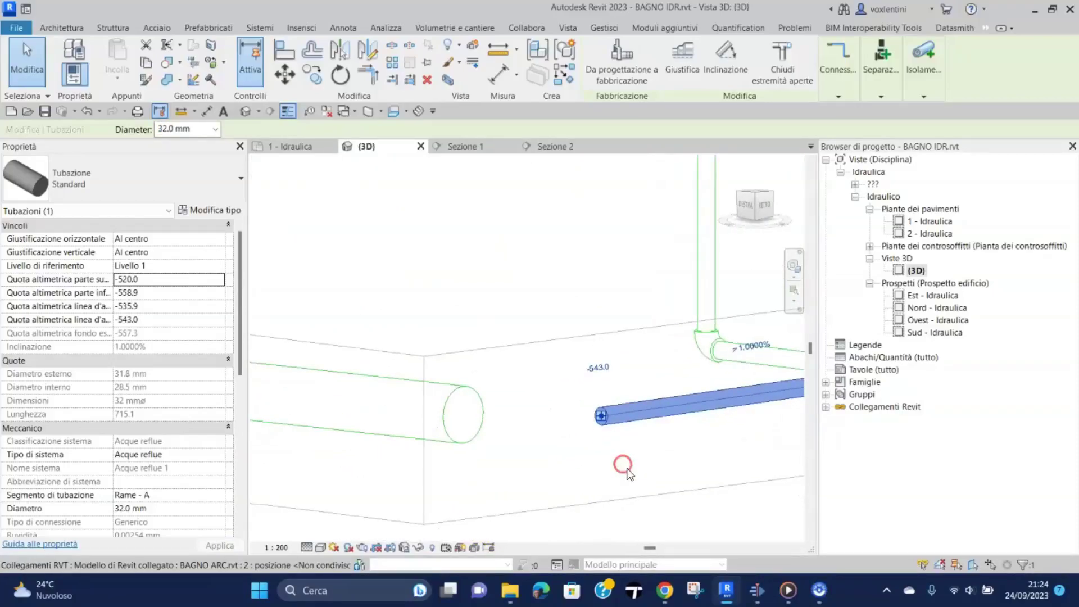
{"action": "mouse_move", "coordinate": [601, 417]}
{"action": "left_mouse_down"}
{"action": "mouse_move", "coordinate": [454, 412]}
{"action": "mouse_move", "coordinate": [465, 417]}
{"action": "left_mouse_up"}
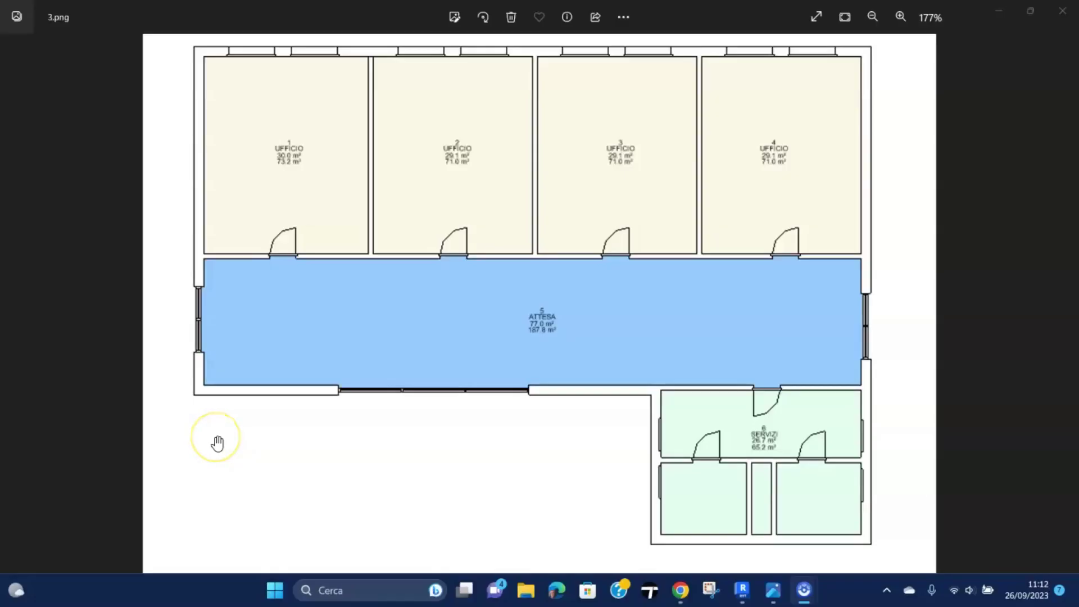
{"action": "scroll", "coordinate": [712, 477], "scroll_direction": "up", "scroll_amount": 2, "text": "ctrl"}
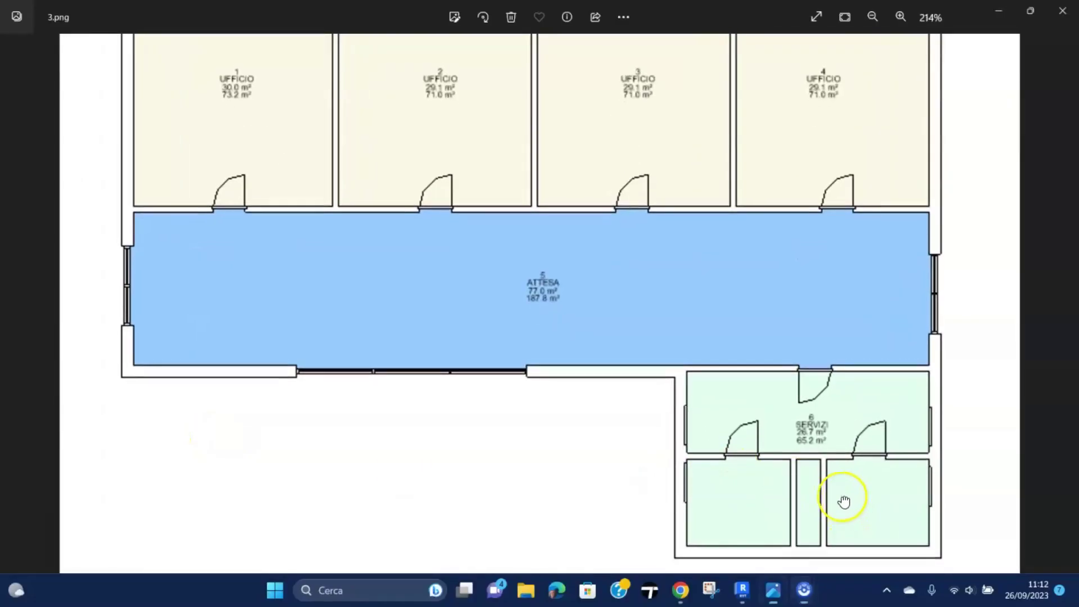
{"action": "scroll", "coordinate": [787, 461], "scroll_direction": "down", "scroll_amount": 1}
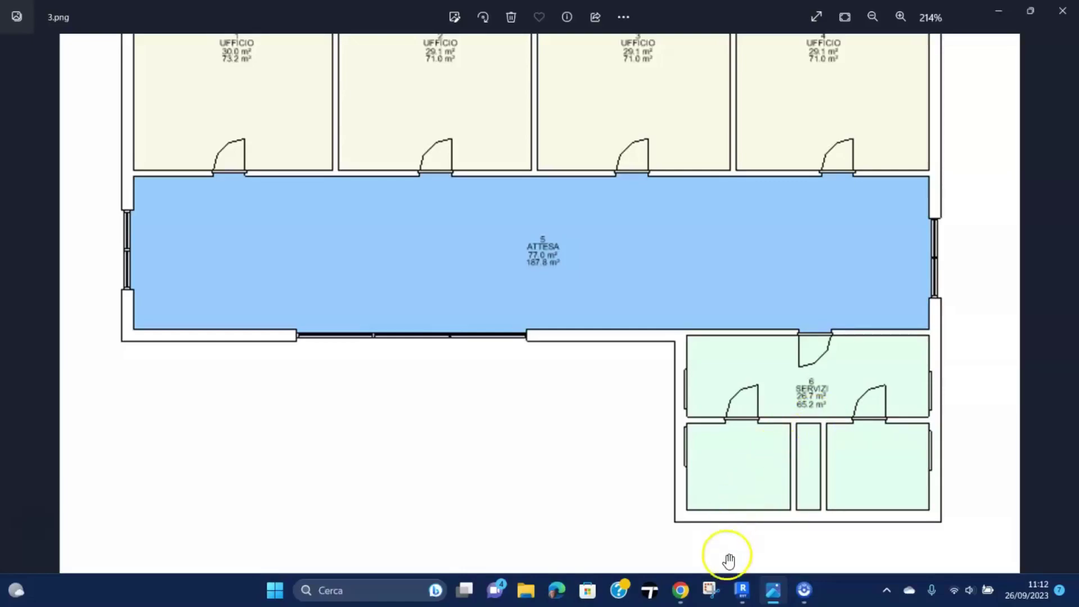
Return to Revit's 1 - Idraulica plan, centre the washroom pipes and select the section line
{"action": "left_click", "coordinate": [743, 590]}
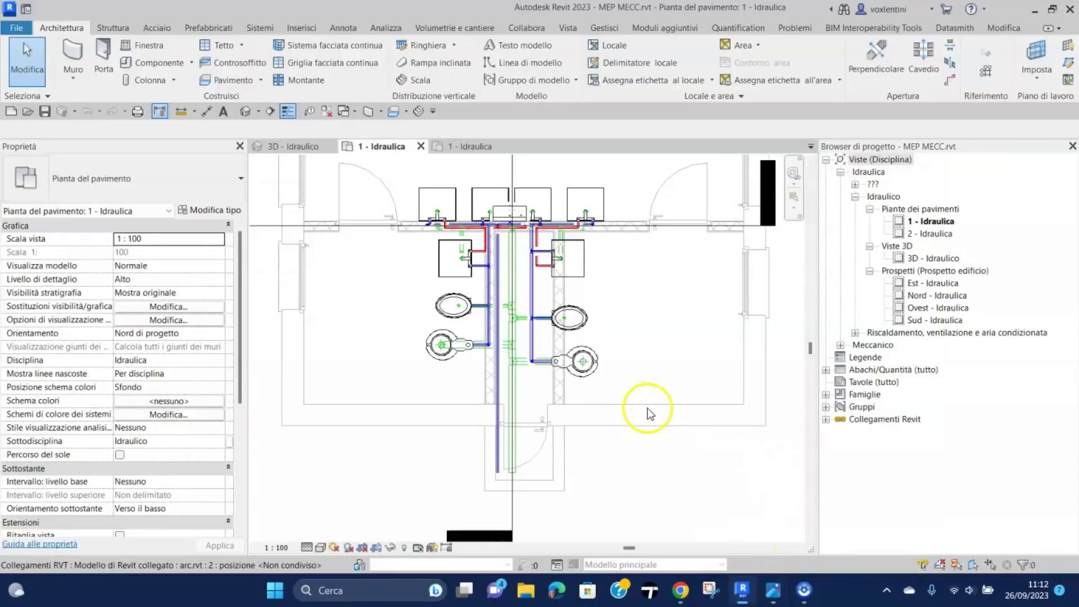
{"action": "middle_click_drag", "start_coordinate": [704, 367], "coordinate": [734, 379]}
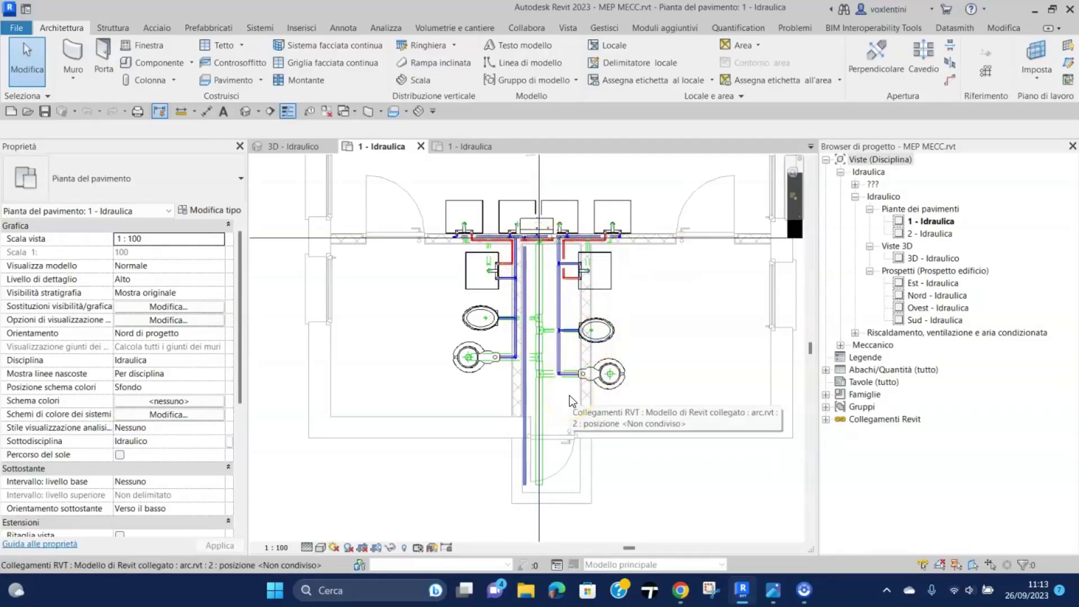
{"action": "left_click", "coordinate": [539, 297]}
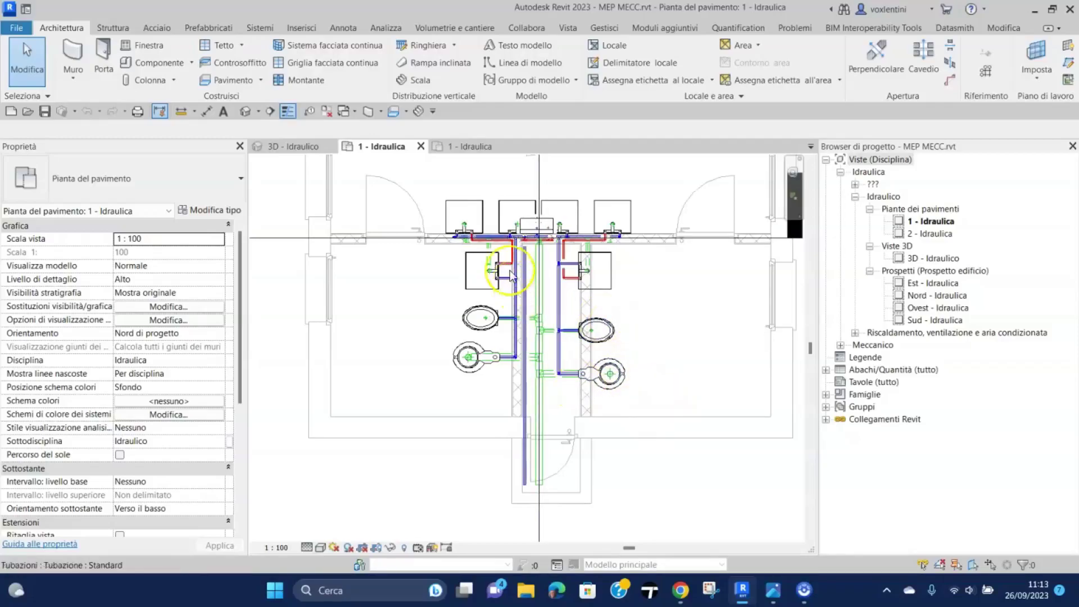
Review the pipes and water heater in 3D - Idraulico, then open MEP MECC pul.rvt
{"action": "left_click", "coordinate": [296, 146]}
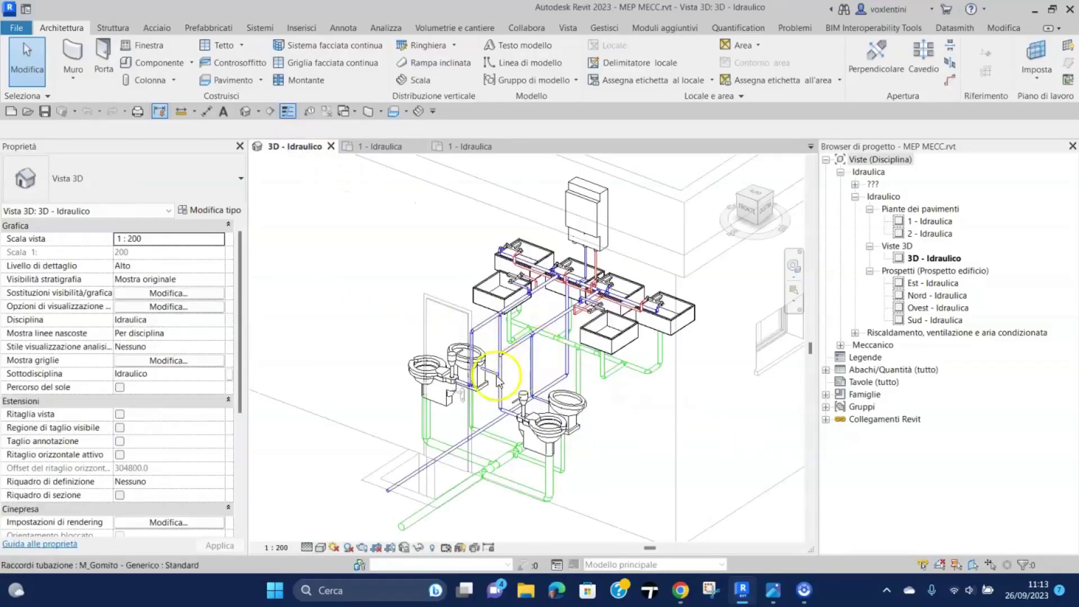
{"action": "scroll", "coordinate": [523, 475], "scroll_direction": "up", "scroll_amount": 3}
{"action": "scroll", "coordinate": [631, 430], "scroll_direction": "down", "scroll_amount": 1}
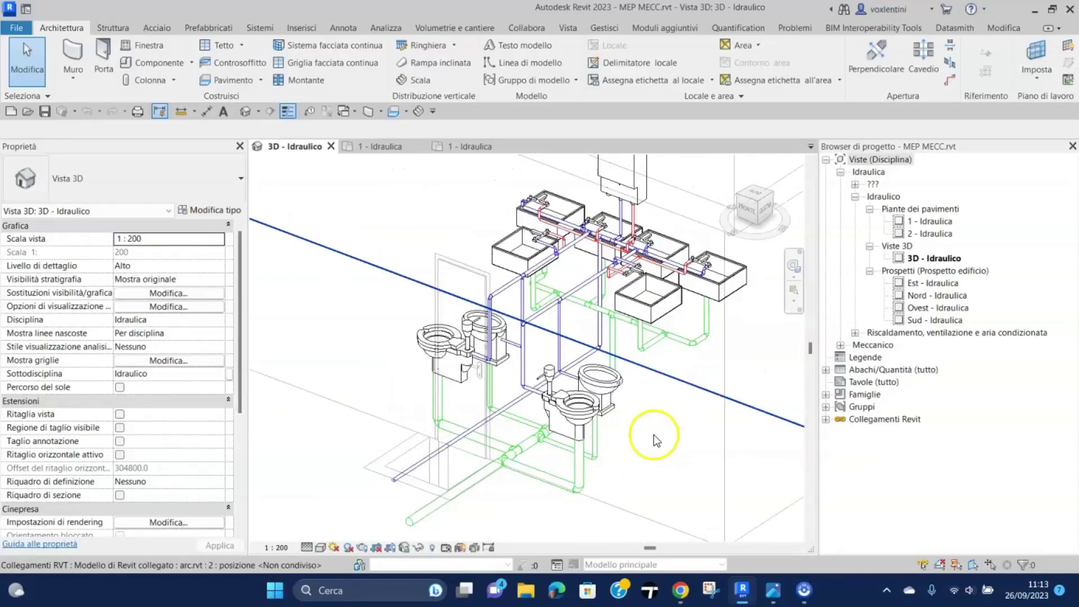
{"action": "scroll", "coordinate": [641, 433], "scroll_direction": "down", "scroll_amount": 1}
{"action": "scroll", "coordinate": [634, 423], "scroll_direction": "down", "scroll_amount": 1}
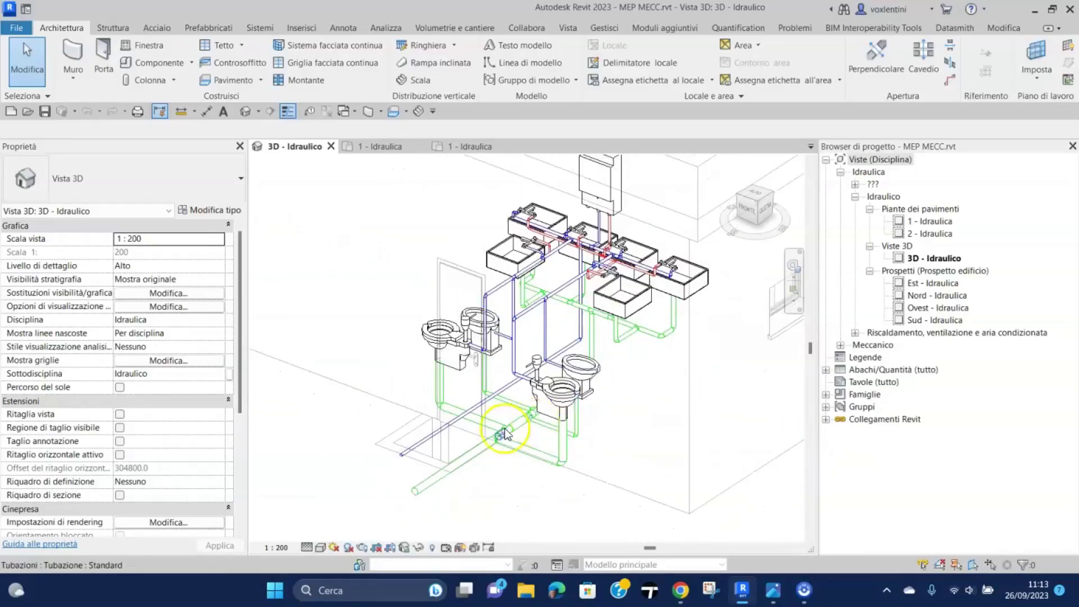
{"action": "left_click", "coordinate": [376, 467]}
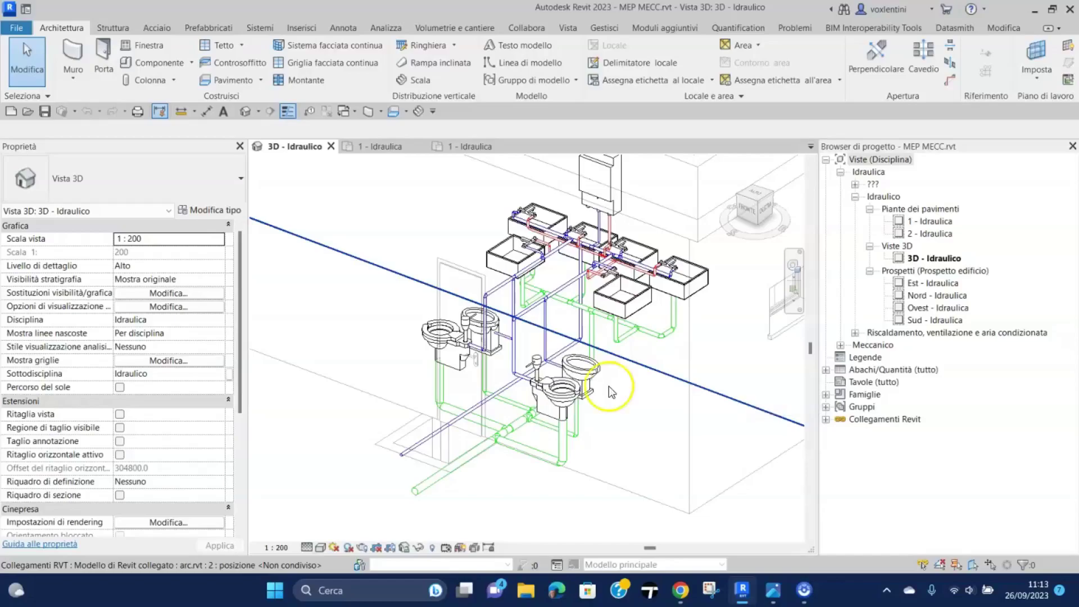
{"action": "left_click", "coordinate": [612, 391]}
{"action": "left_click", "coordinate": [691, 343]}
{"action": "left_click", "coordinate": [609, 194]}
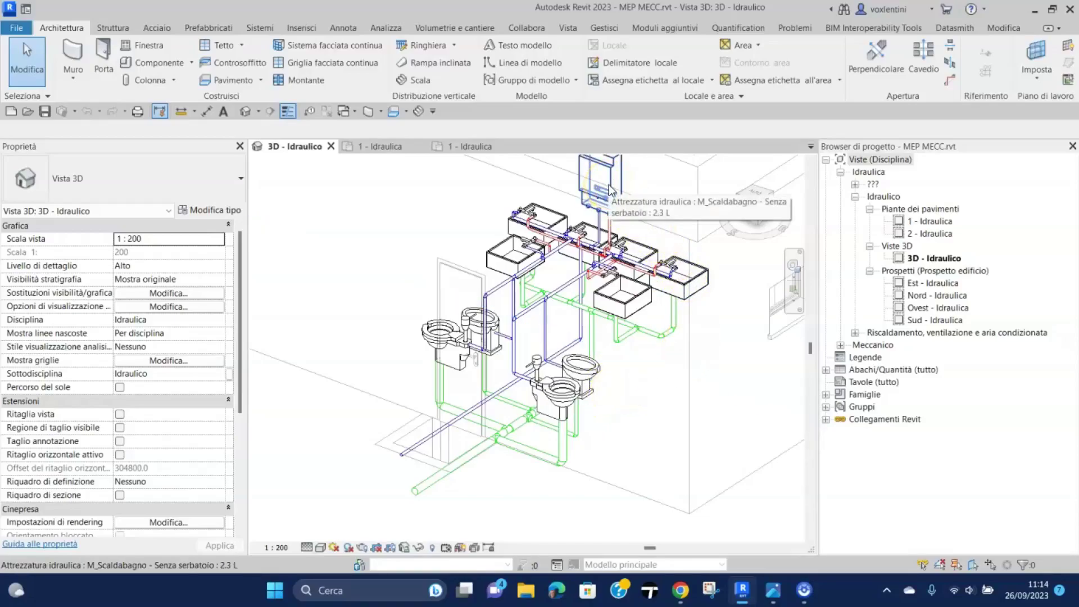
{"action": "left_click", "coordinate": [600, 184]}
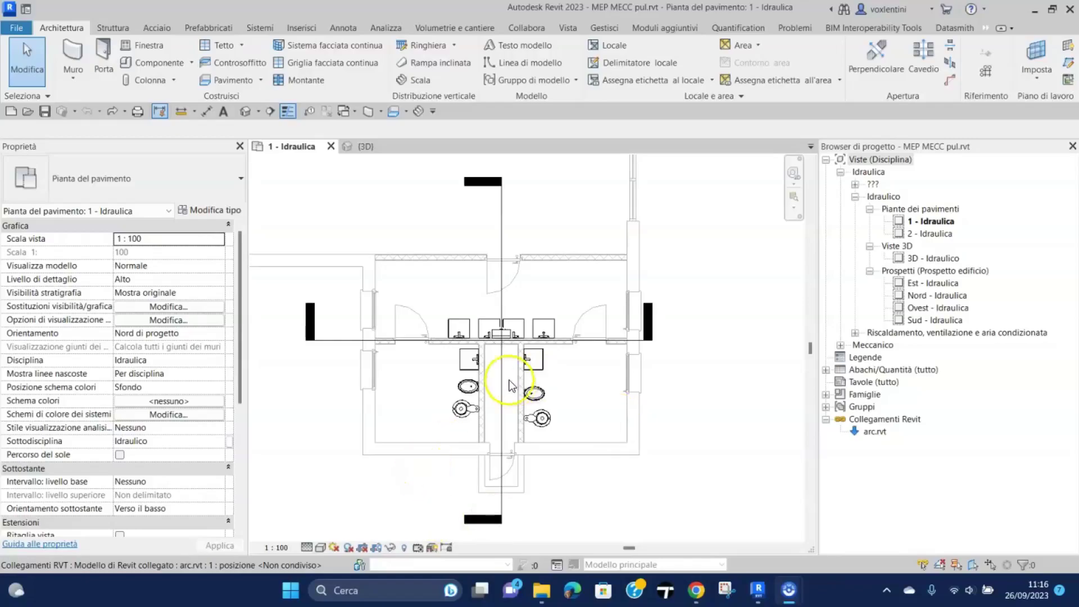
{"action": "scroll", "coordinate": [500, 386], "scroll_direction": "up", "scroll_amount": 3}
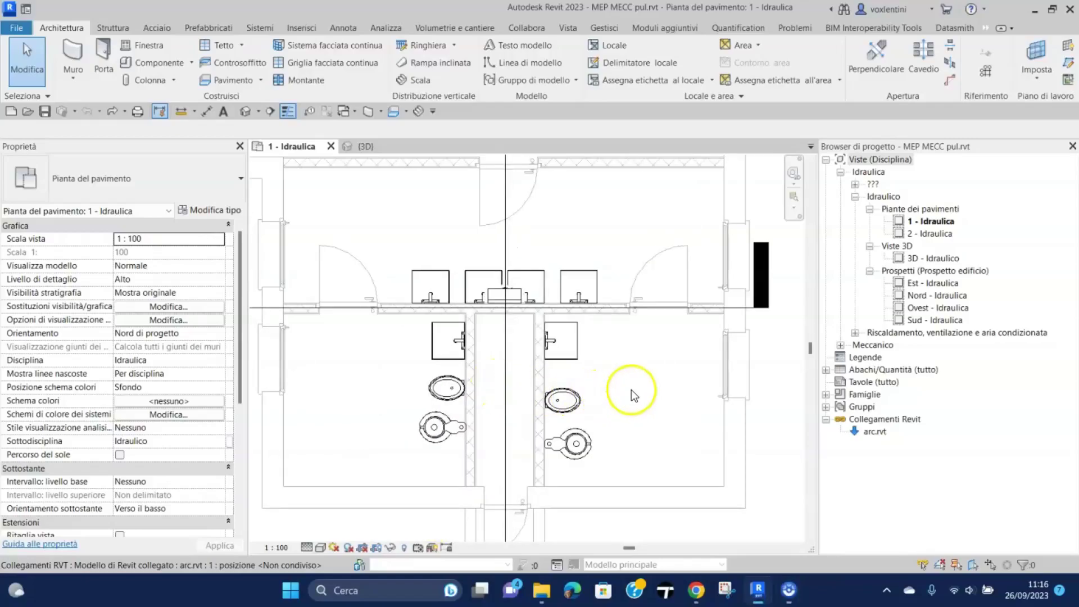
{"action": "middle_click_drag", "start_coordinate": [676, 380], "coordinate": [724, 370]}
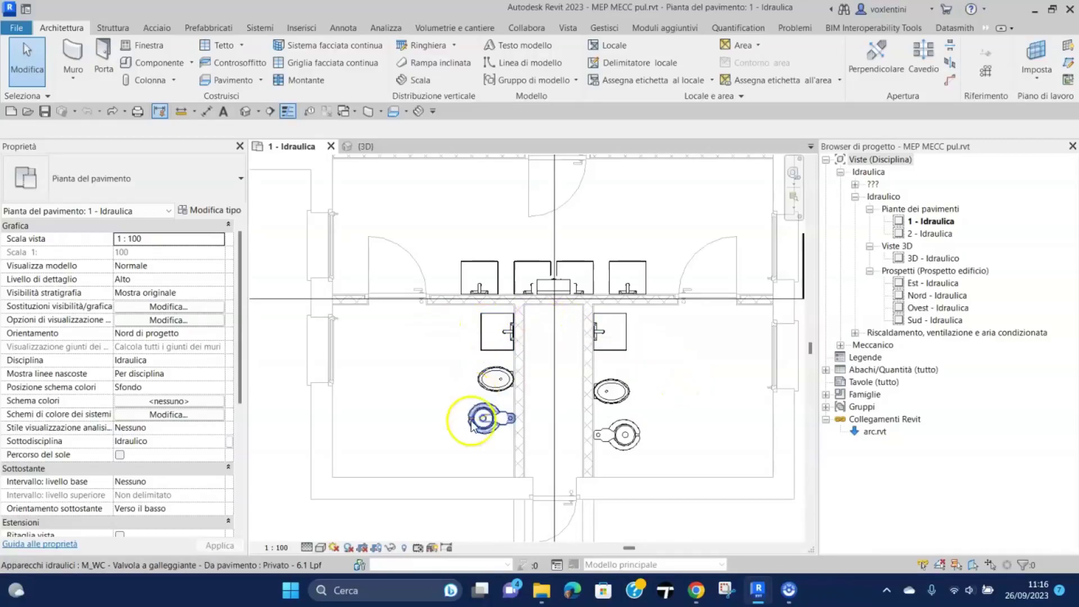
{"action": "left_click", "coordinate": [373, 145]}
{"action": "scroll", "coordinate": [534, 422], "scroll_direction": "up", "scroll_amount": 2}
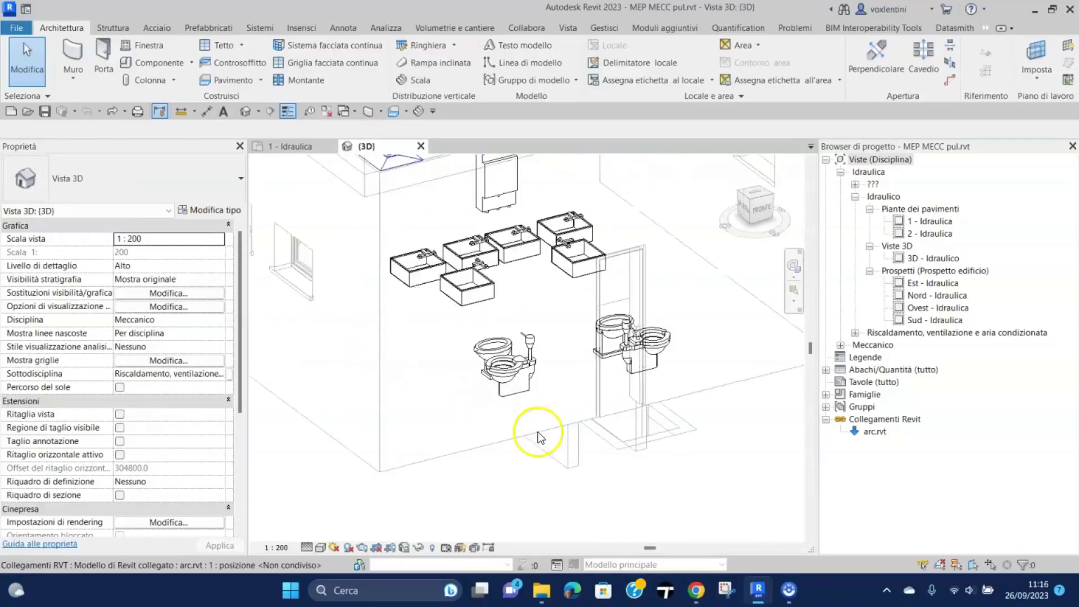
{"action": "scroll", "coordinate": [538, 432], "scroll_direction": "up", "scroll_amount": 2}
{"action": "left_click", "coordinate": [516, 368]}
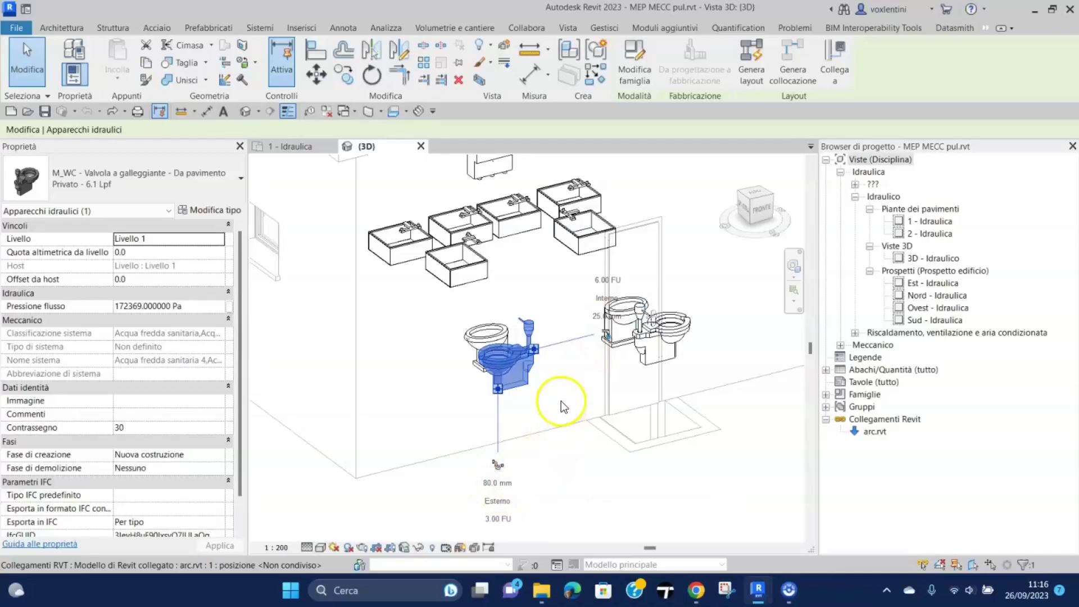
{"action": "left_click", "coordinate": [494, 332]}
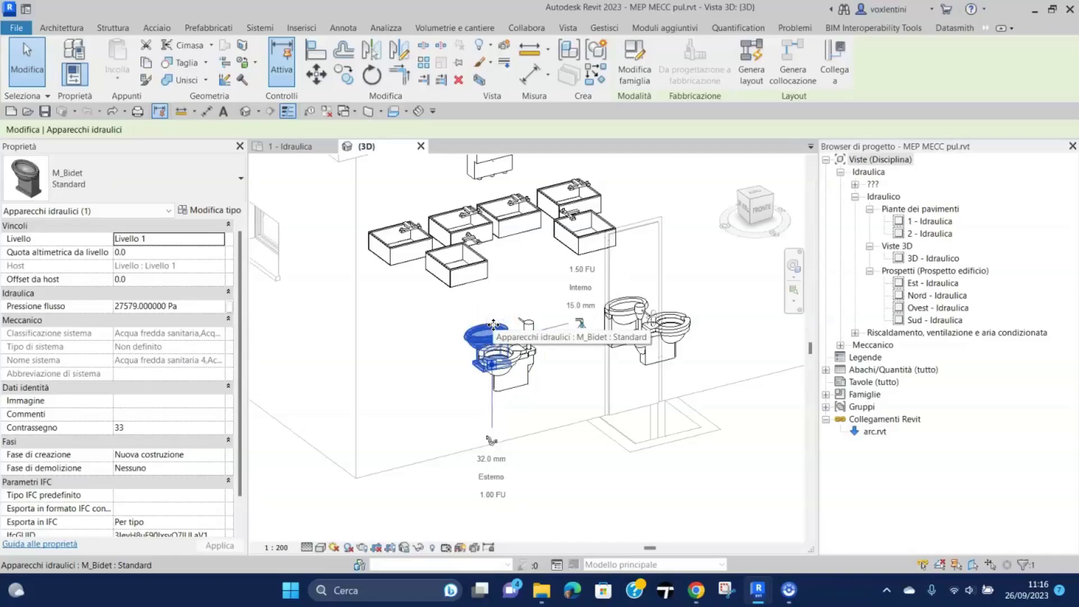
{"action": "left_click", "coordinate": [477, 336]}
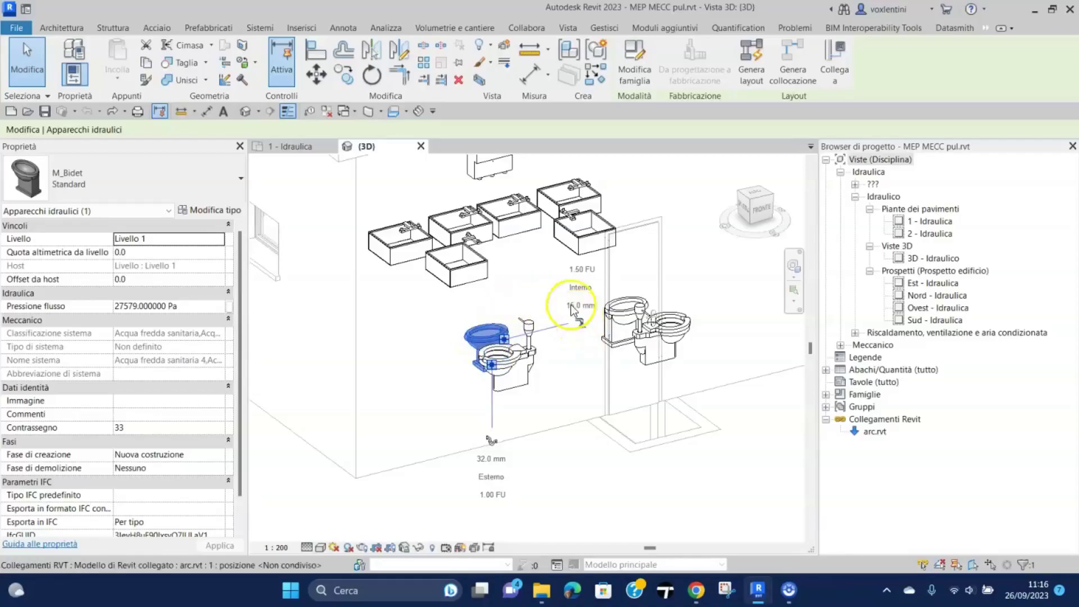
{"action": "left_click", "coordinate": [456, 261]}
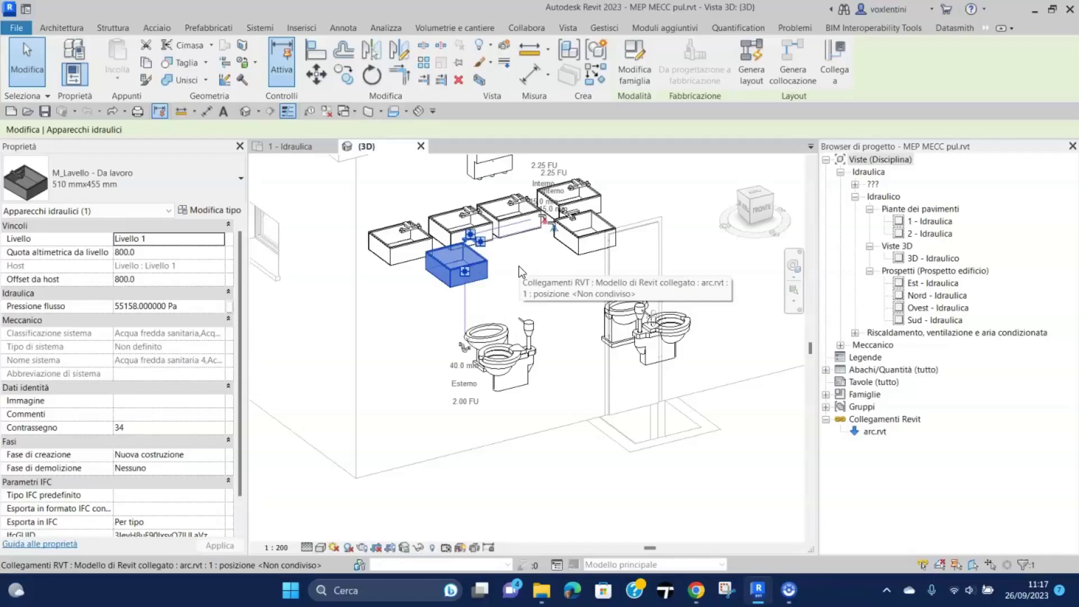
{"action": "left_click", "coordinate": [575, 488]}
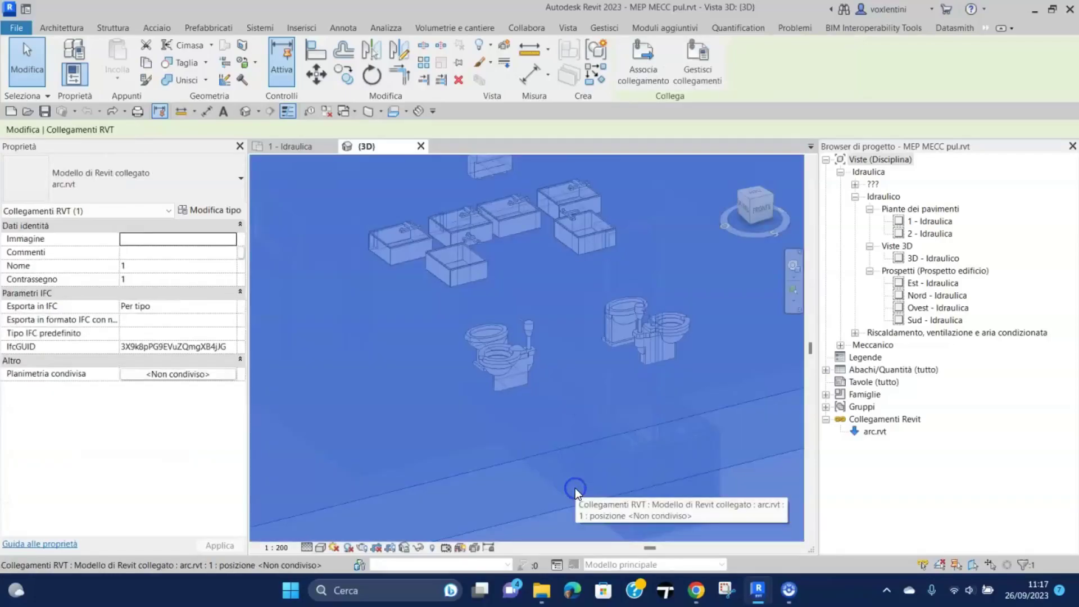
{"action": "key", "text": "Escape"}
{"action": "scroll", "coordinate": [565, 449], "scroll_direction": "down", "scroll_amount": 2}
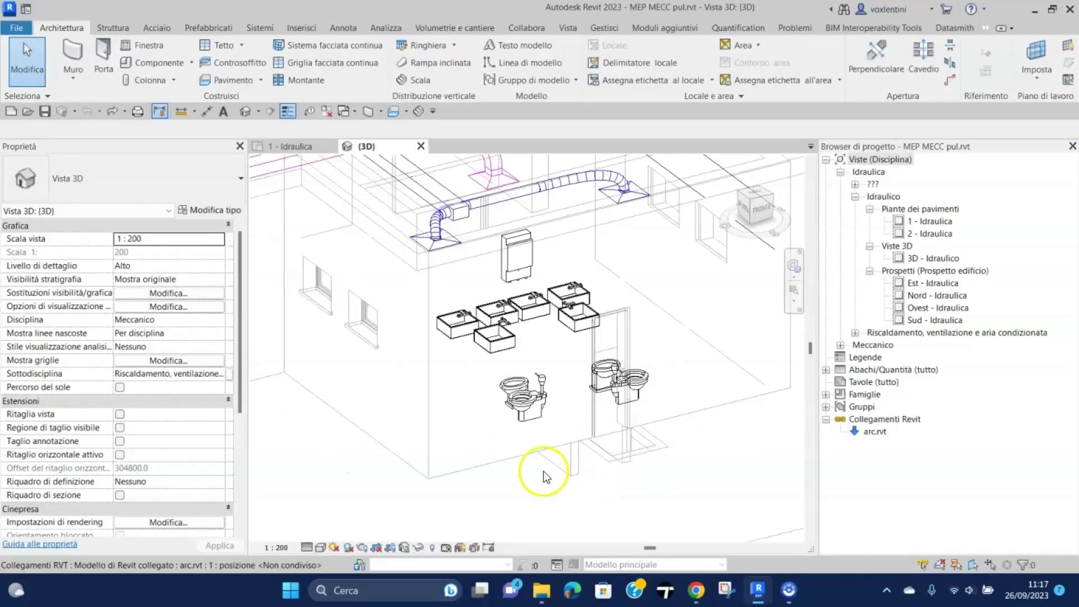
{"action": "scroll", "coordinate": [550, 406], "scroll_direction": "down", "scroll_amount": 2}
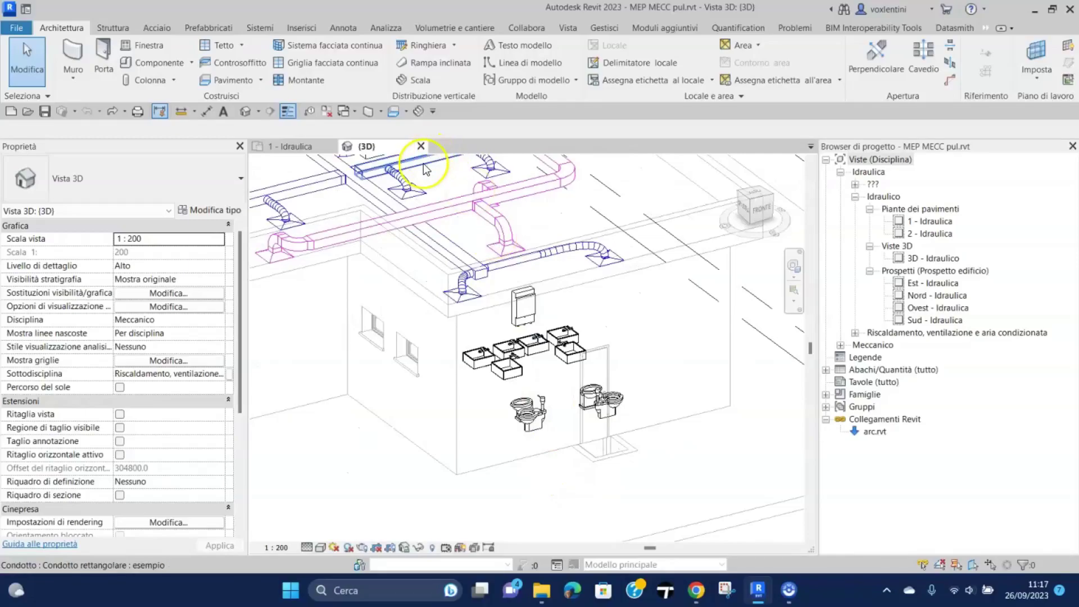
{"action": "left_click", "coordinate": [301, 145]}
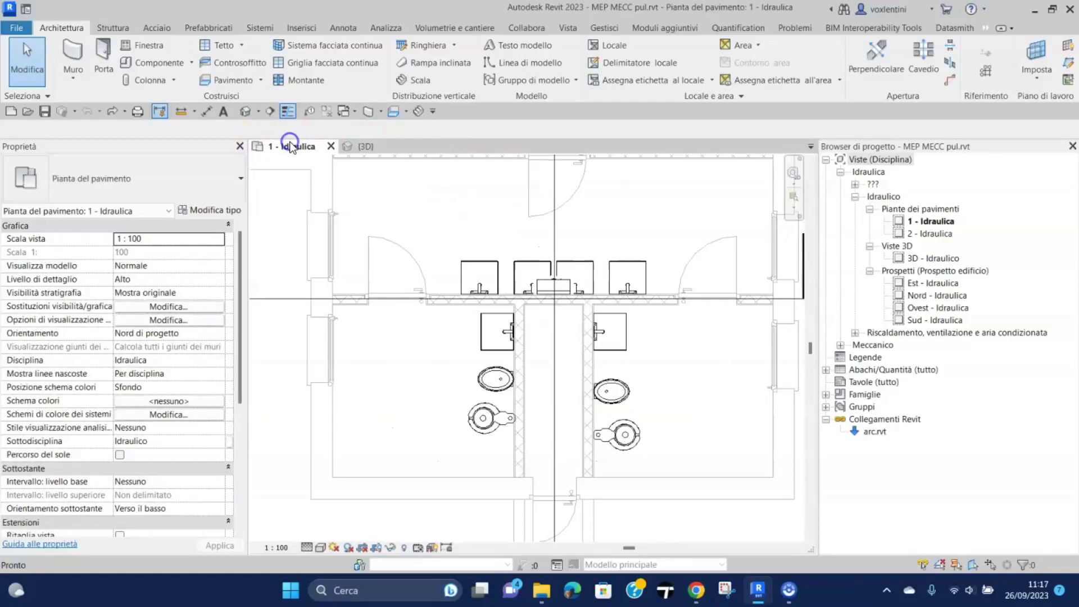
{"action": "scroll", "coordinate": [556, 278], "scroll_direction": "down", "scroll_amount": 2}
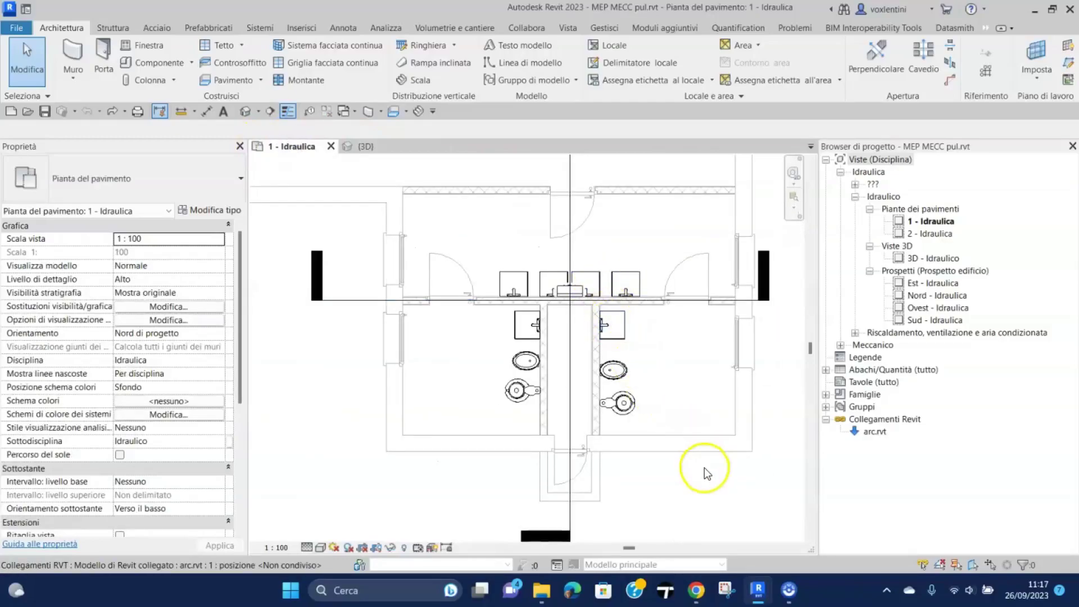
{"action": "middle_click_drag", "start_coordinate": [704, 467], "coordinate": [661, 442]}
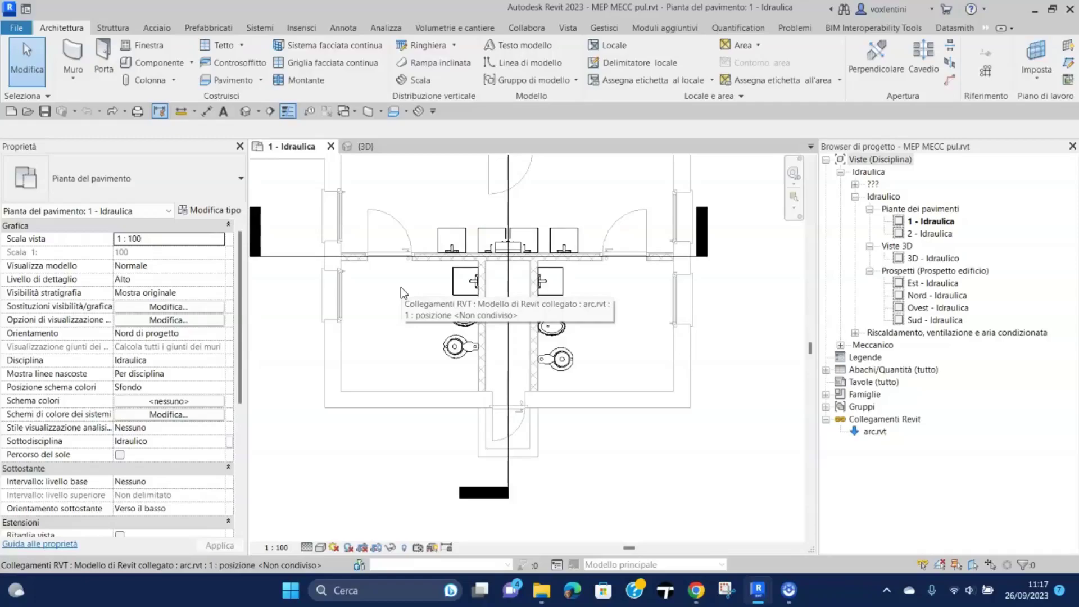
Start a pipe with 25 mm diameter and -100 mm middle elevation
{"action": "left_click", "coordinate": [261, 28]}
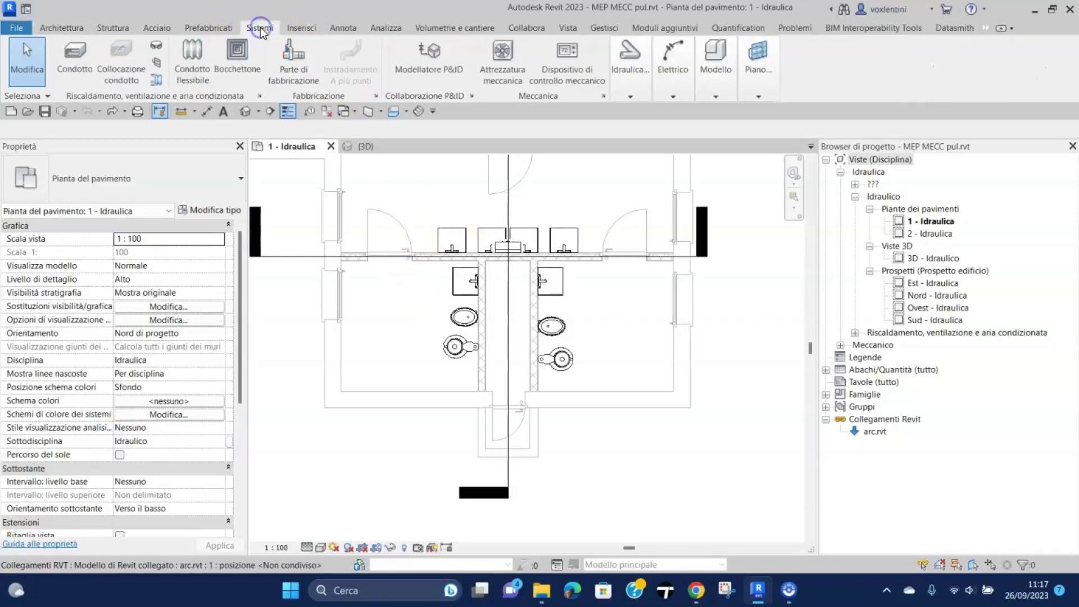
{"action": "left_click", "coordinate": [634, 92]}
{"action": "left_click", "coordinate": [635, 125]}
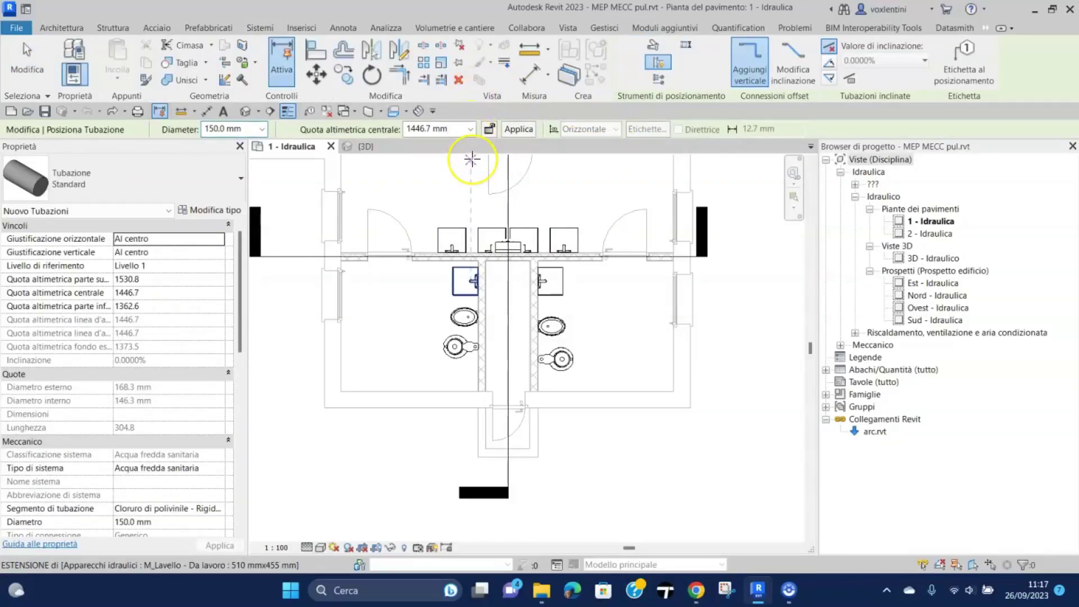
{"action": "left_click", "coordinate": [355, 131]}
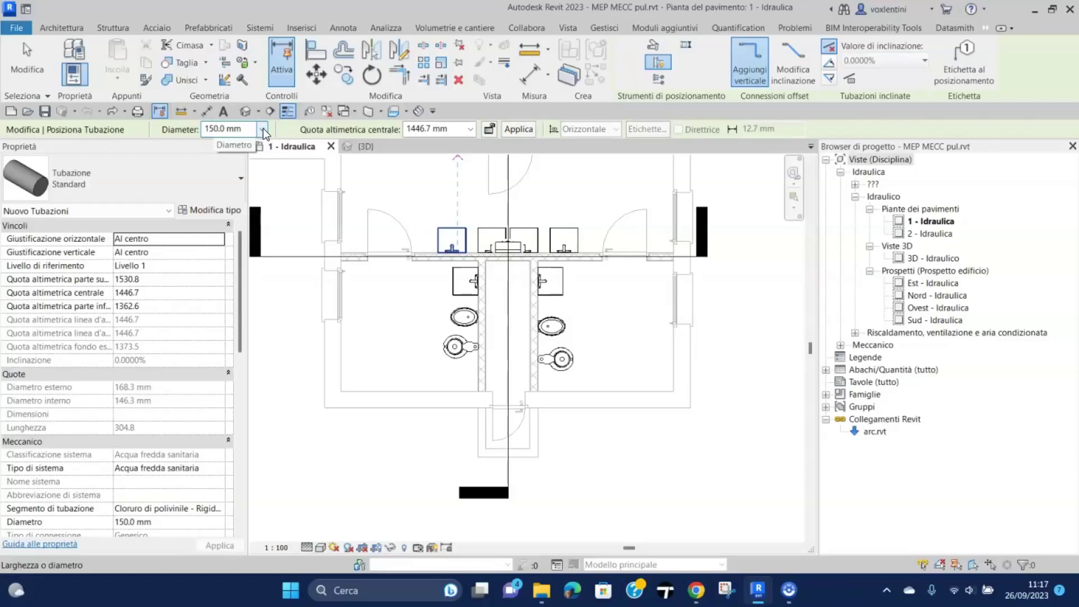
{"action": "left_click", "coordinate": [84, 551]}
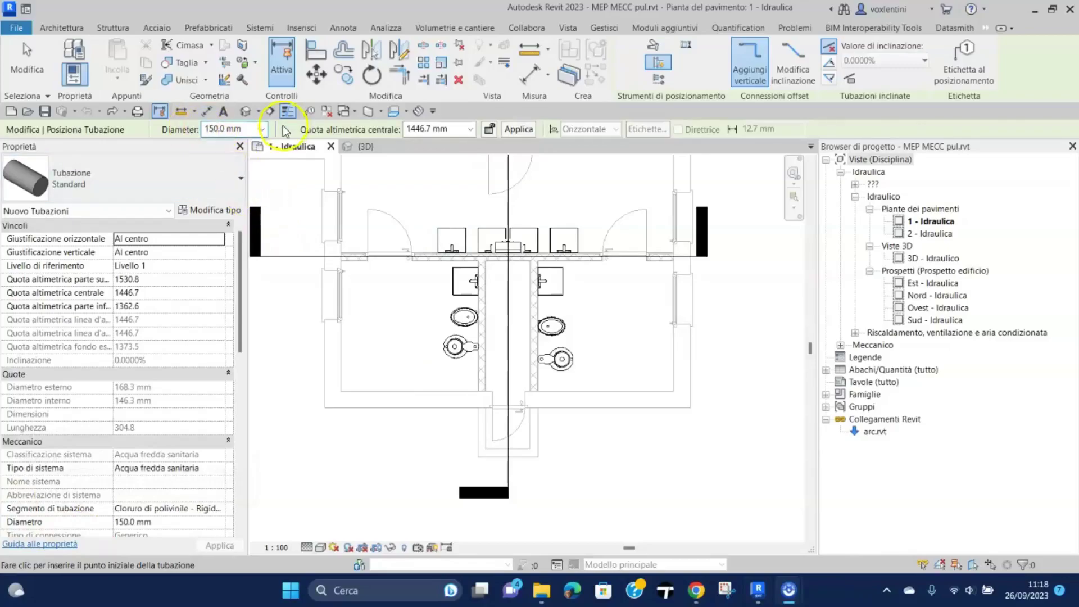
{"action": "left_click", "coordinate": [263, 130]}
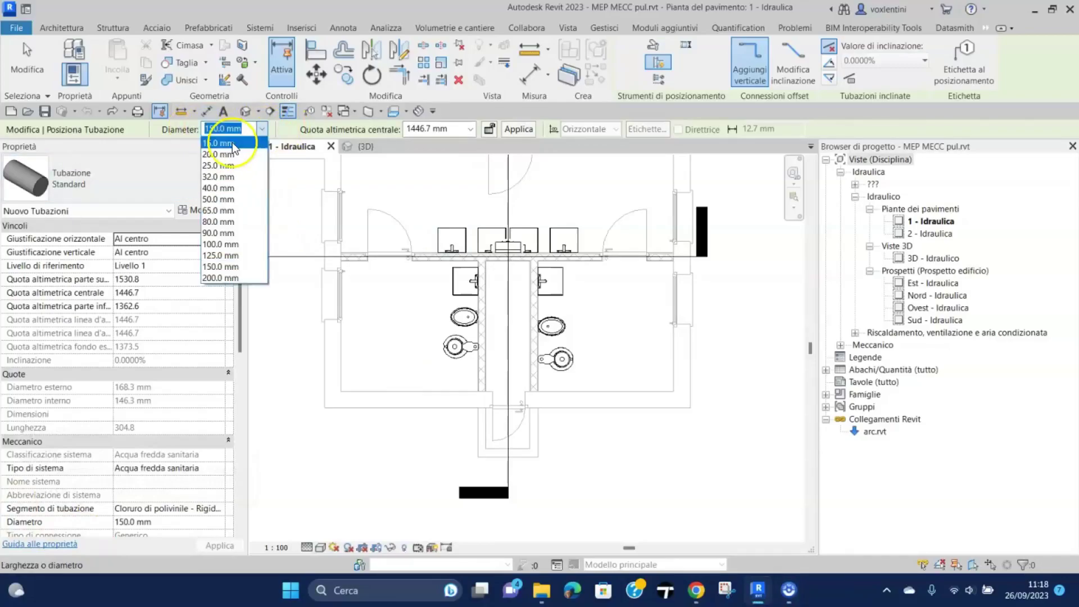
{"action": "left_click", "coordinate": [217, 165]}
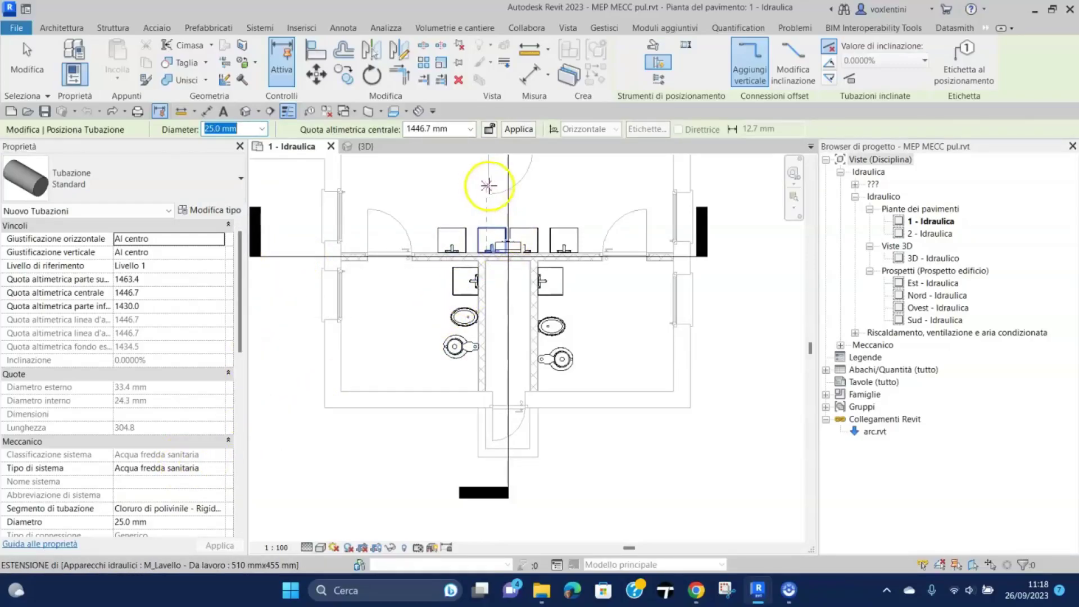
{"action": "left_click", "coordinate": [430, 129]}
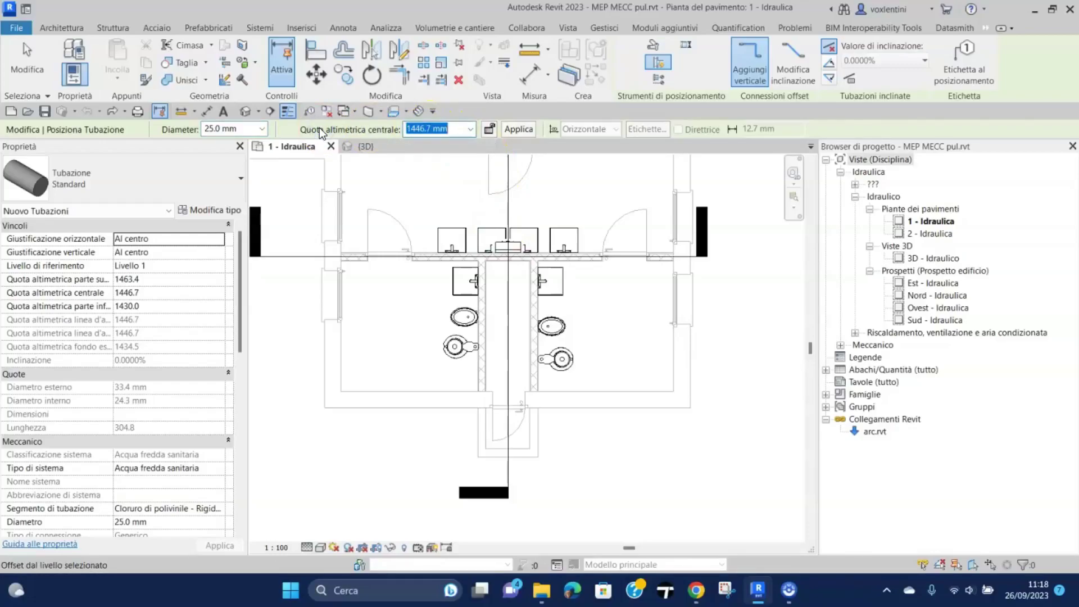
{"action": "type", "text": "-100"}
{"action": "key", "text": "Return"}
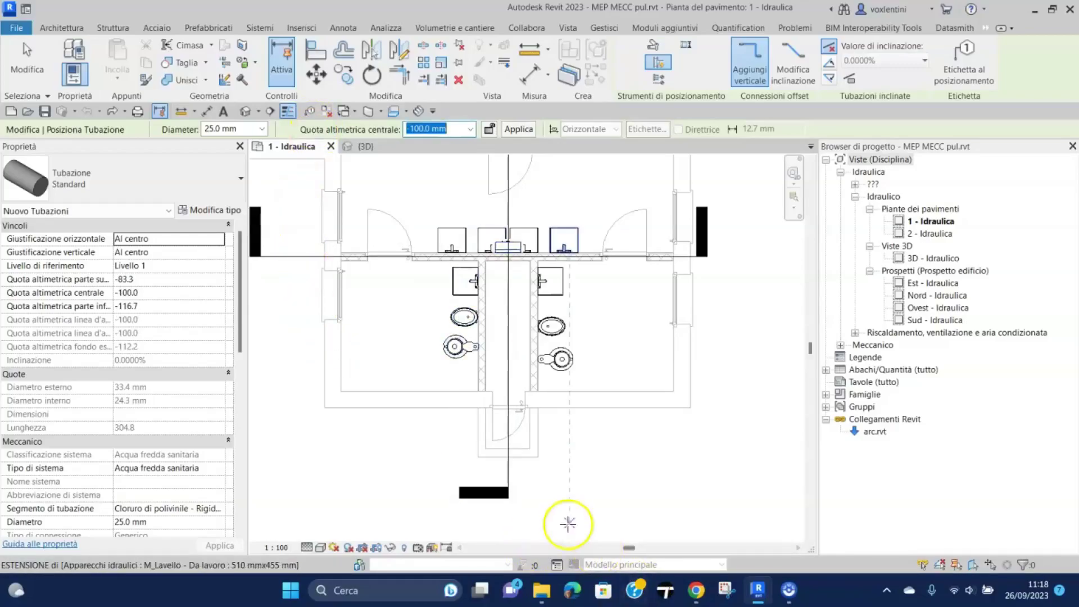
Draw the cold-water pipe from between the two cubicles up to the sink wall
{"action": "scroll", "coordinate": [513, 466], "scroll_direction": "up", "scroll_amount": 3}
{"action": "scroll", "coordinate": [518, 460], "scroll_direction": "up", "scroll_amount": 2}
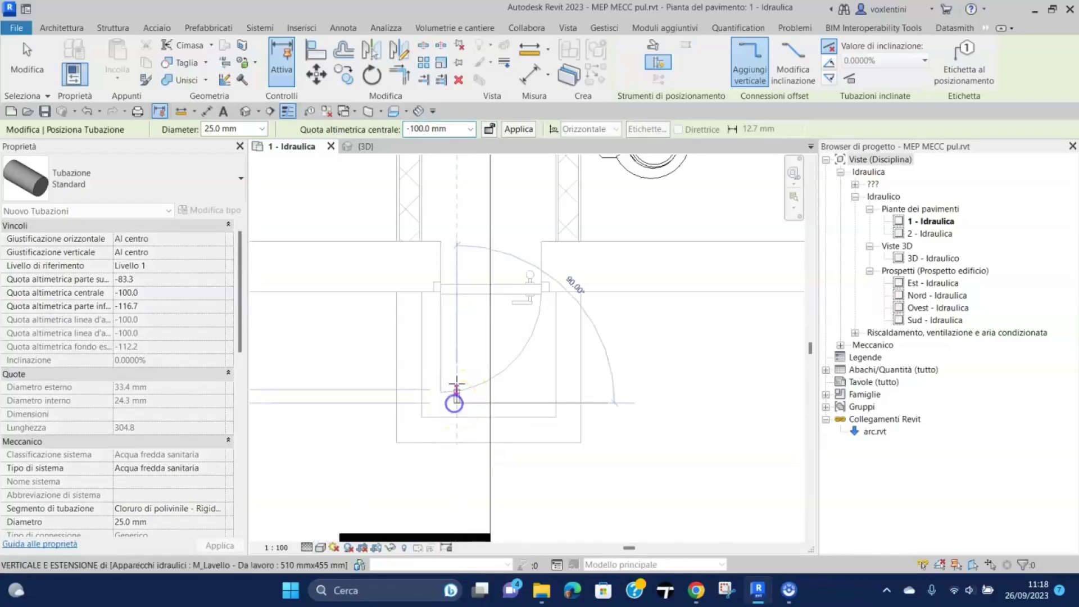
{"action": "scroll", "coordinate": [450, 393], "scroll_direction": "down", "scroll_amount": 2}
{"action": "scroll", "coordinate": [489, 282], "scroll_direction": "down", "scroll_amount": 3}
{"action": "middle_click_drag", "start_coordinate": [494, 273], "coordinate": [495, 295]}
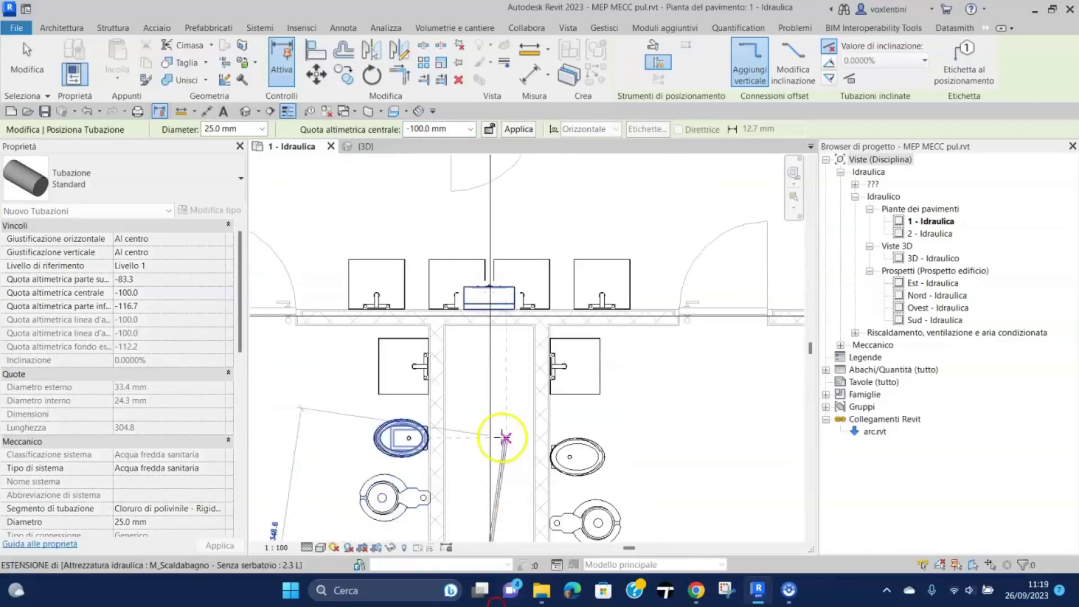
{"action": "scroll", "coordinate": [472, 371], "scroll_direction": "up", "scroll_amount": 2}
{"action": "left_click", "coordinate": [458, 295]}
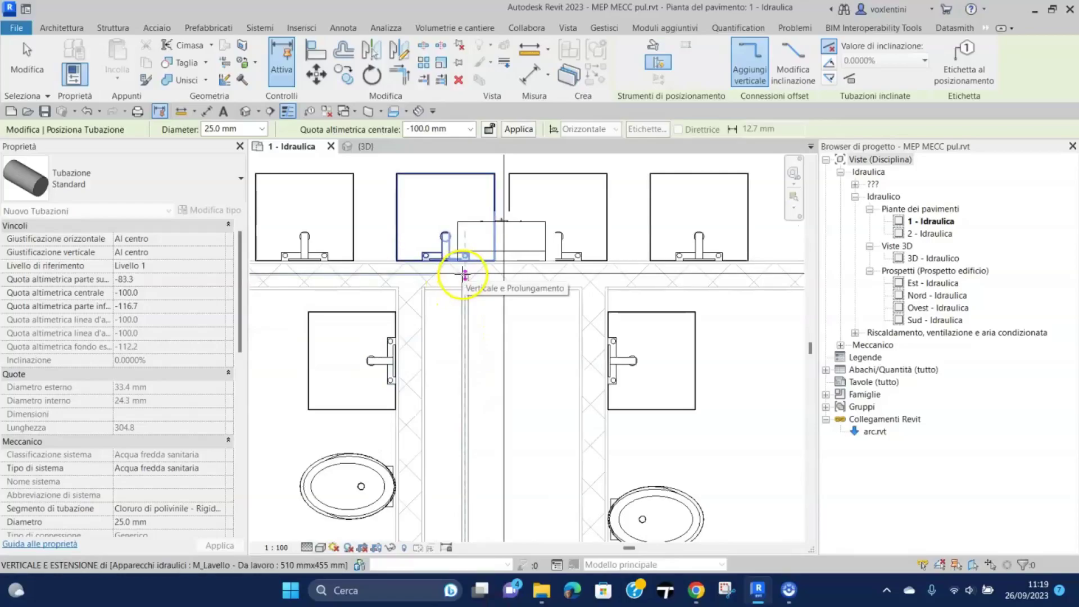
{"action": "left_click", "coordinate": [462, 275]}
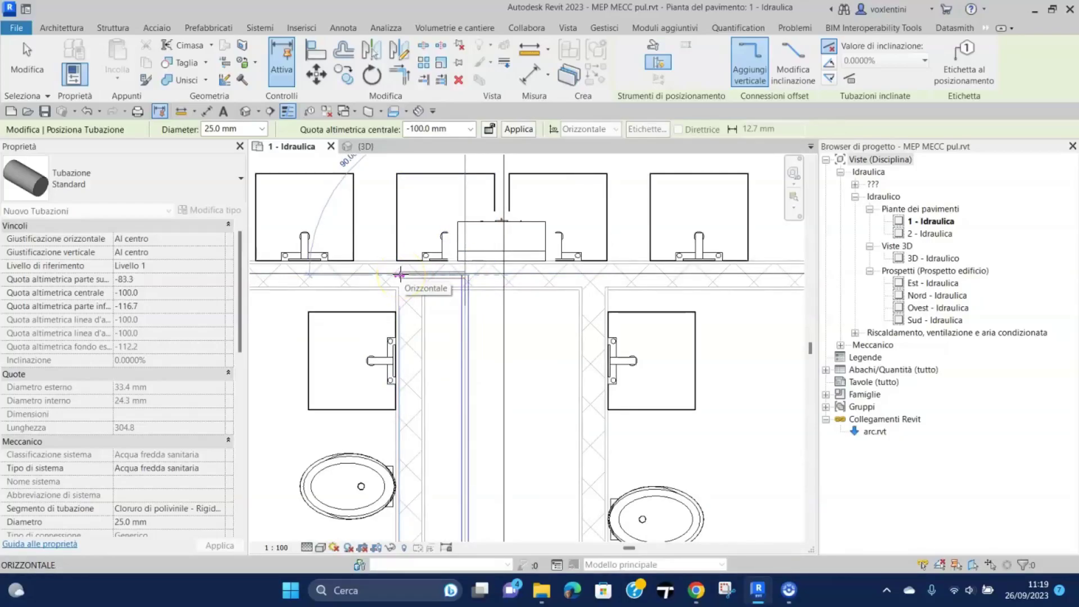
{"action": "key", "text": "Escape"}
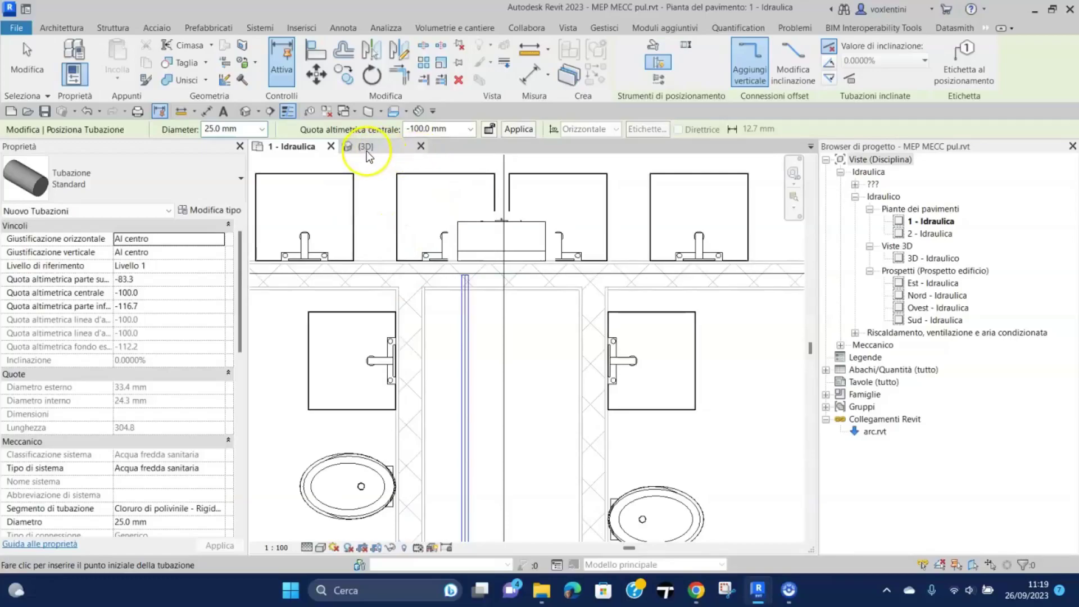
{"action": "left_click", "coordinate": [366, 147]}
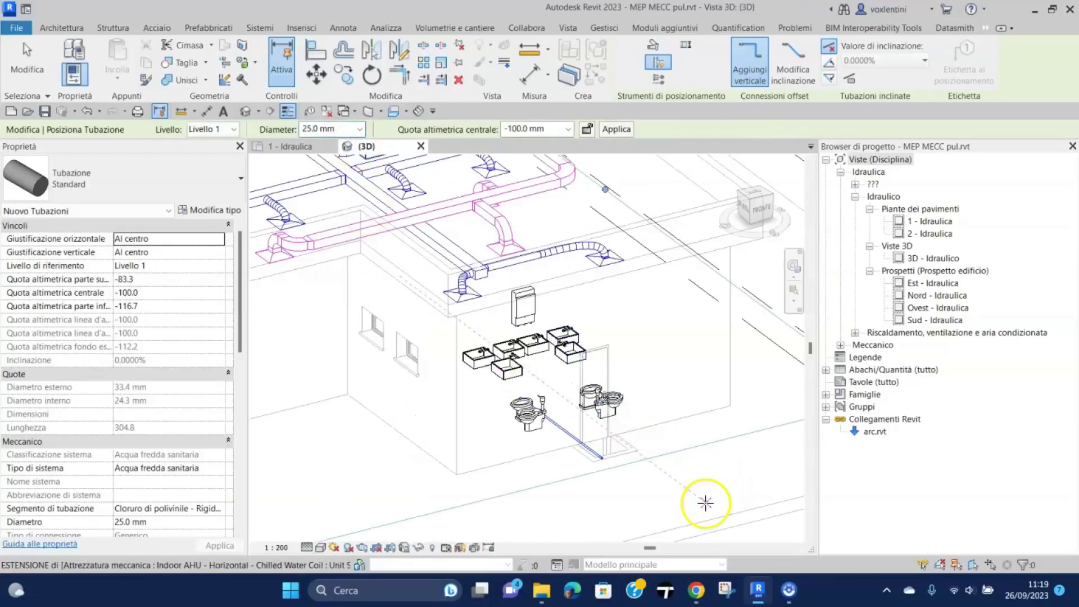
{"action": "scroll", "coordinate": [682, 511], "scroll_direction": "up", "scroll_amount": 2}
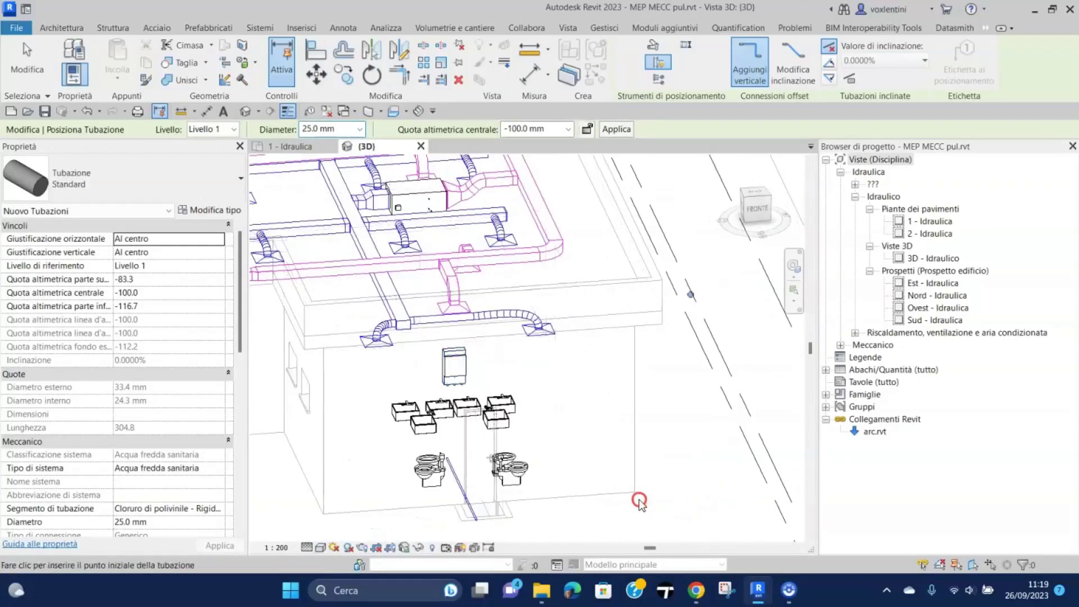
{"action": "middle_click_drag", "start_coordinate": [632, 475], "coordinate": [587, 411]}
{"action": "scroll", "coordinate": [564, 355], "scroll_direction": "up", "scroll_amount": 3}
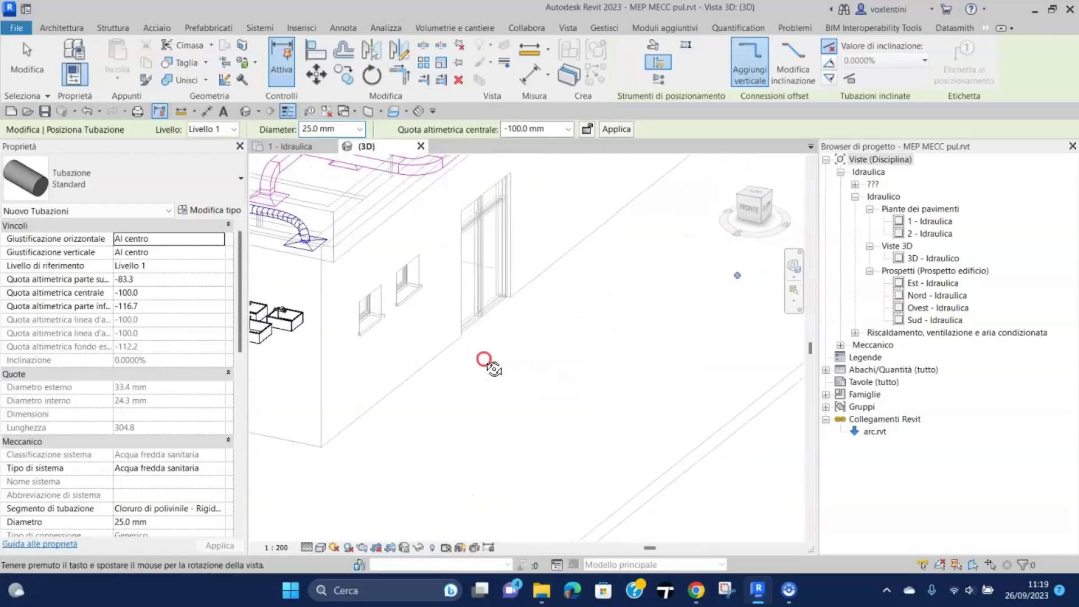
{"action": "mouse_move", "coordinate": [321, 320]}
{"action": "middle_mouse_down"}
{"action": "mouse_move", "coordinate": [508, 309]}
{"action": "mouse_move", "coordinate": [711, 345]}
{"action": "middle_mouse_up"}
{"action": "scroll", "coordinate": [518, 421], "scroll_direction": "up", "scroll_amount": 2}
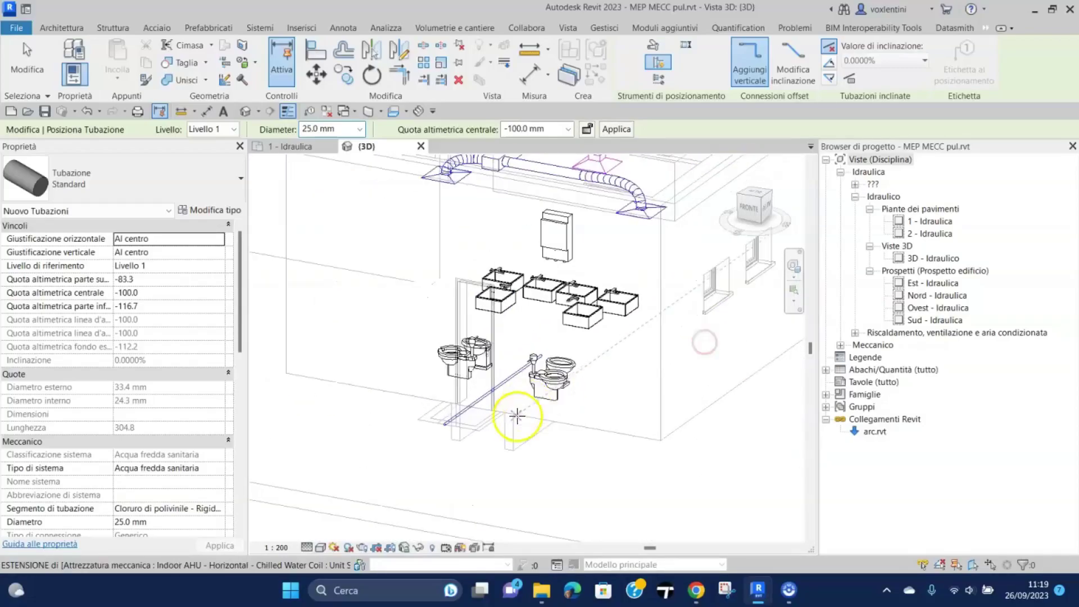
{"action": "scroll", "coordinate": [405, 414], "scroll_direction": "up", "scroll_amount": 2}
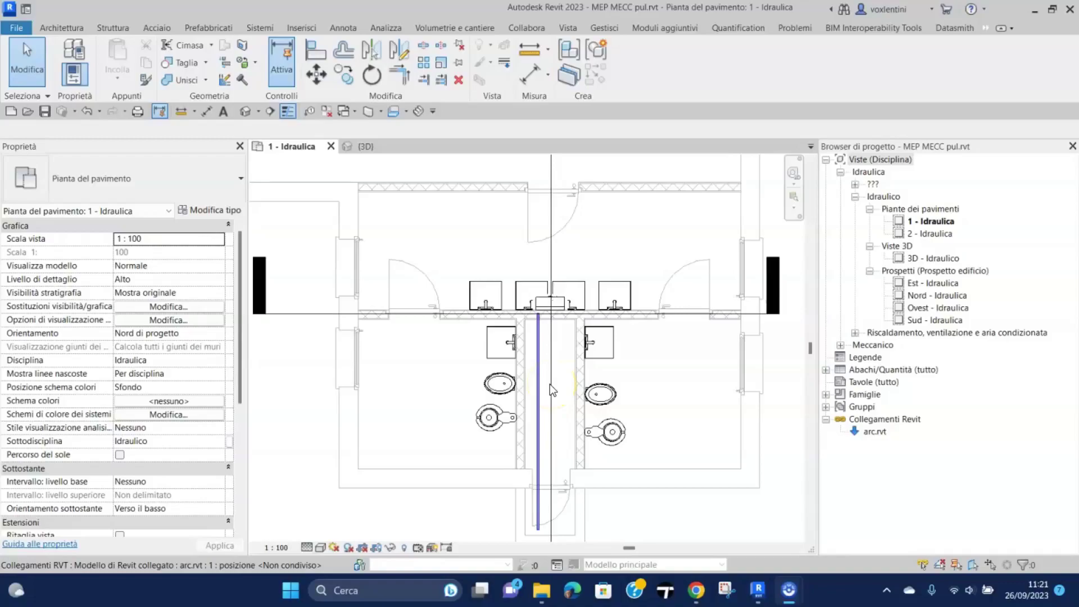
Go to the Sezione 2 view, zoom to the sinks and select the 25 mm cold-water pipe
{"action": "left_click", "coordinate": [775, 281]}
{"action": "right_click", "coordinate": [775, 282]}
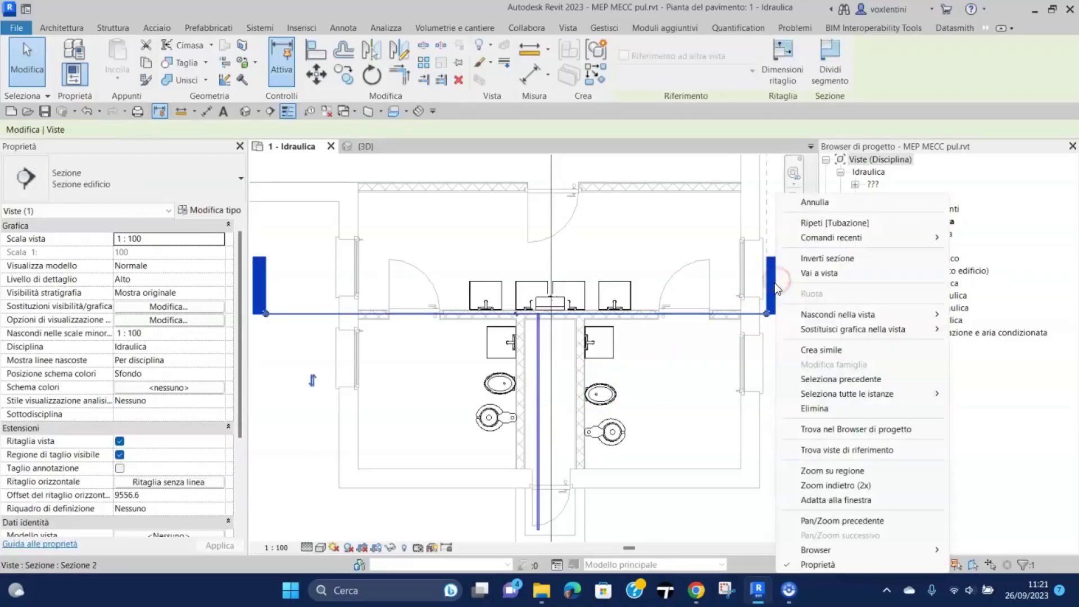
{"action": "left_click", "coordinate": [826, 275]}
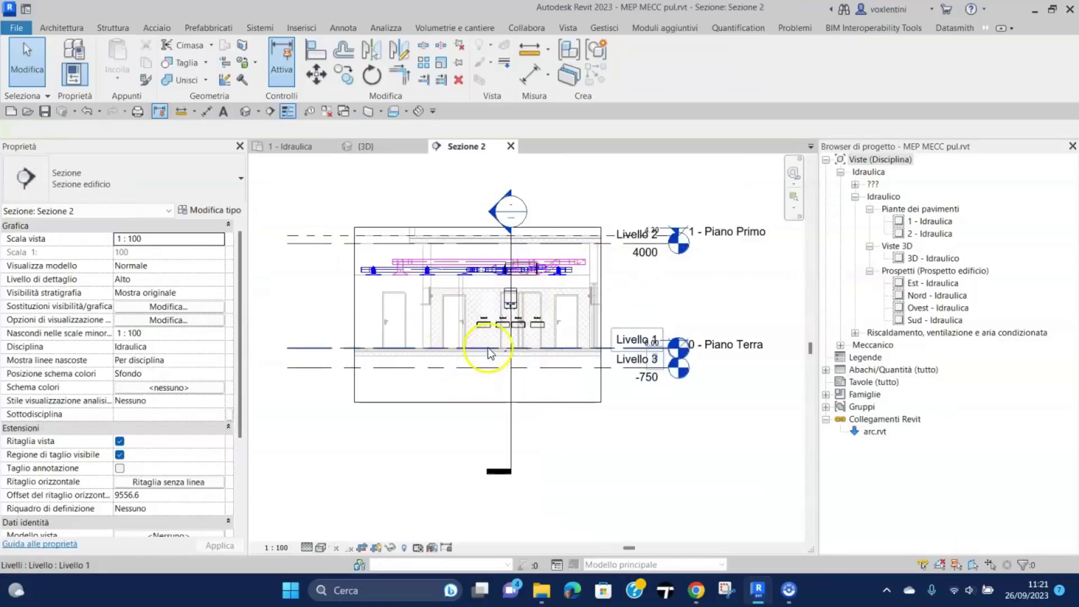
{"action": "scroll", "coordinate": [511, 341], "scroll_direction": "up", "scroll_amount": 3}
{"action": "scroll", "coordinate": [510, 341], "scroll_direction": "up", "scroll_amount": 2}
{"action": "scroll", "coordinate": [526, 350], "scroll_direction": "up", "scroll_amount": 2}
{"action": "scroll", "coordinate": [543, 405], "scroll_direction": "up", "scroll_amount": 2}
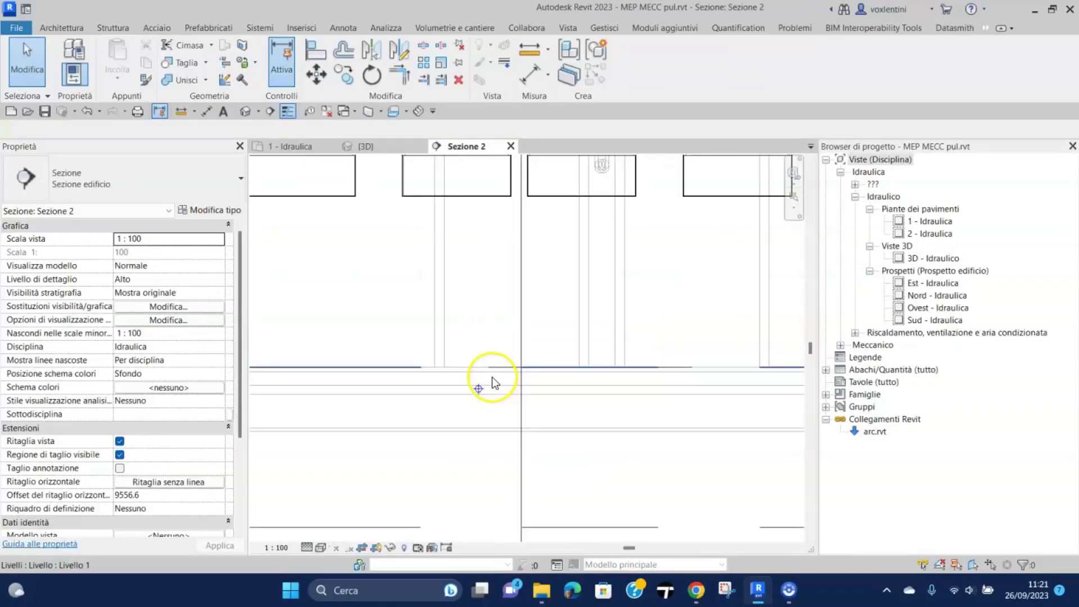
{"action": "scroll", "coordinate": [494, 381], "scroll_direction": "up", "scroll_amount": 2}
{"action": "middle_click_drag", "start_coordinate": [570, 414], "coordinate": [578, 498]}
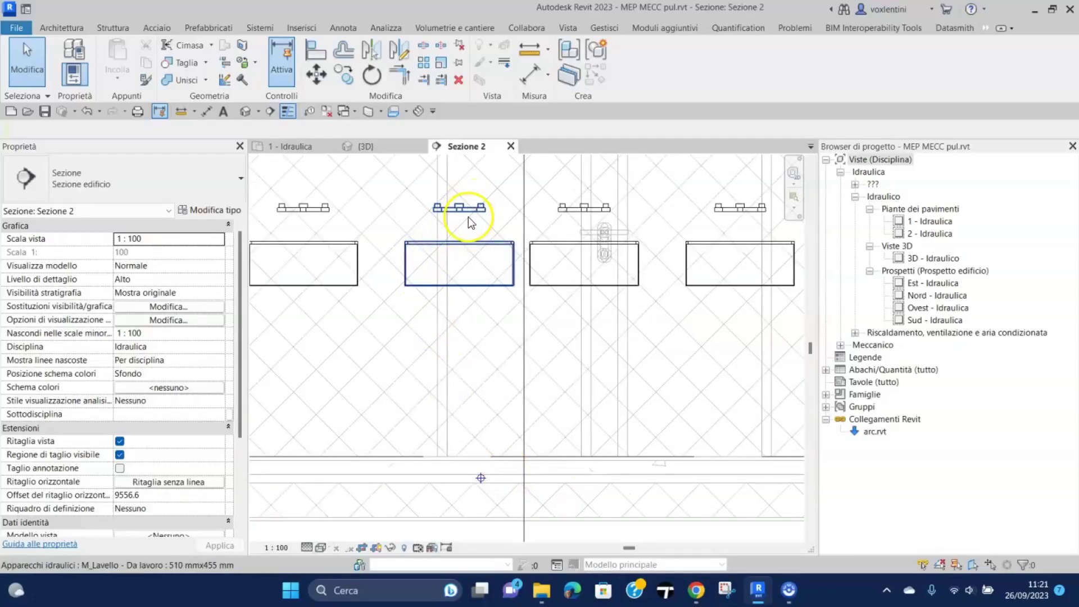
{"action": "left_click", "coordinate": [482, 479]}
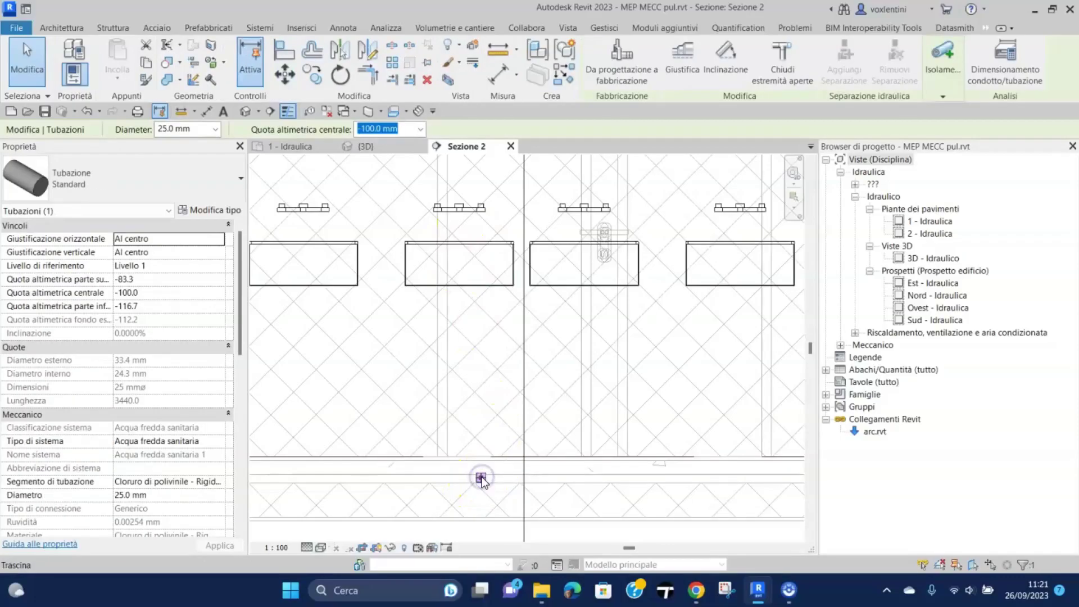
Continue the 25 mm cold-water pipe vertically up to 1080 mm elevation
{"action": "right_click", "coordinate": [481, 479]}
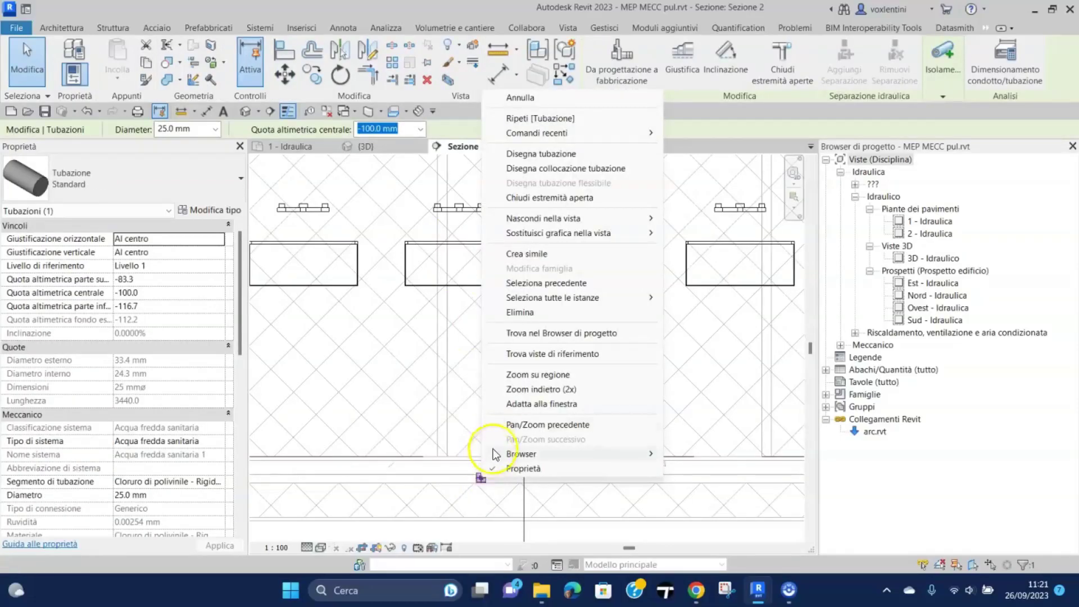
{"action": "left_click", "coordinate": [553, 157]}
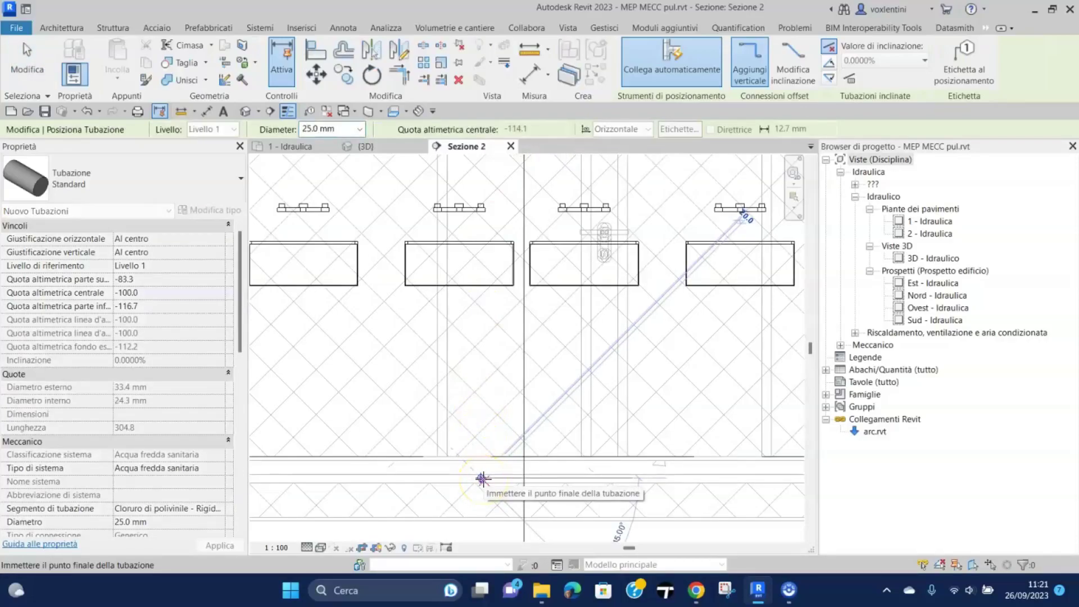
{"action": "scroll", "coordinate": [481, 509], "scroll_direction": "up", "scroll_amount": 4}
{"action": "scroll", "coordinate": [476, 248], "scroll_direction": "down", "scroll_amount": 4}
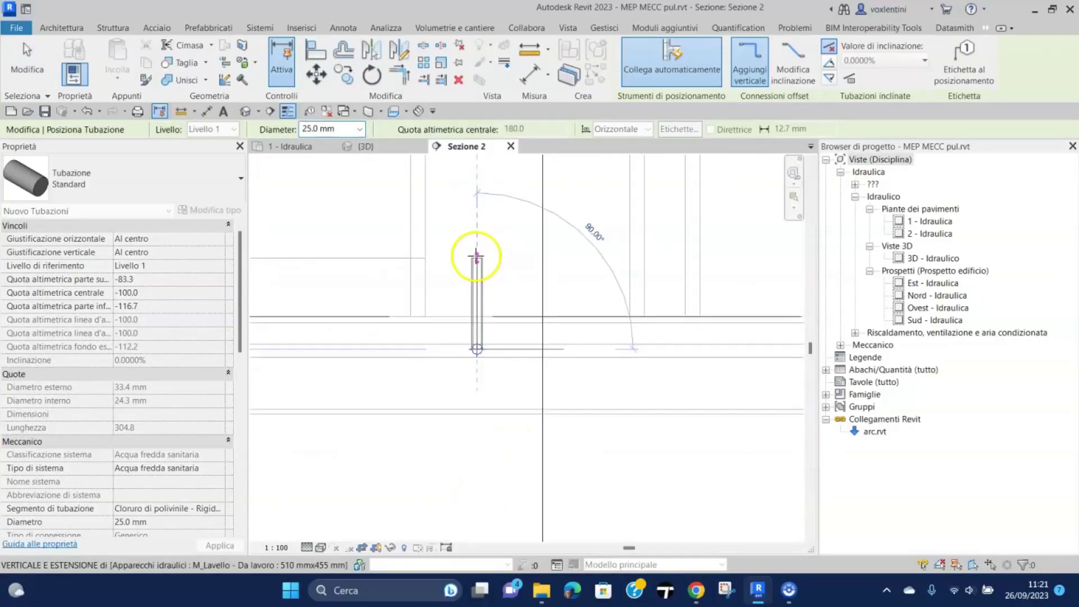
{"action": "mouse_move", "coordinate": [472, 373]}
{"action": "middle_mouse_down"}
{"action": "mouse_move", "coordinate": [502, 258]}
{"action": "mouse_move", "coordinate": [494, 477]}
{"action": "middle_mouse_up"}
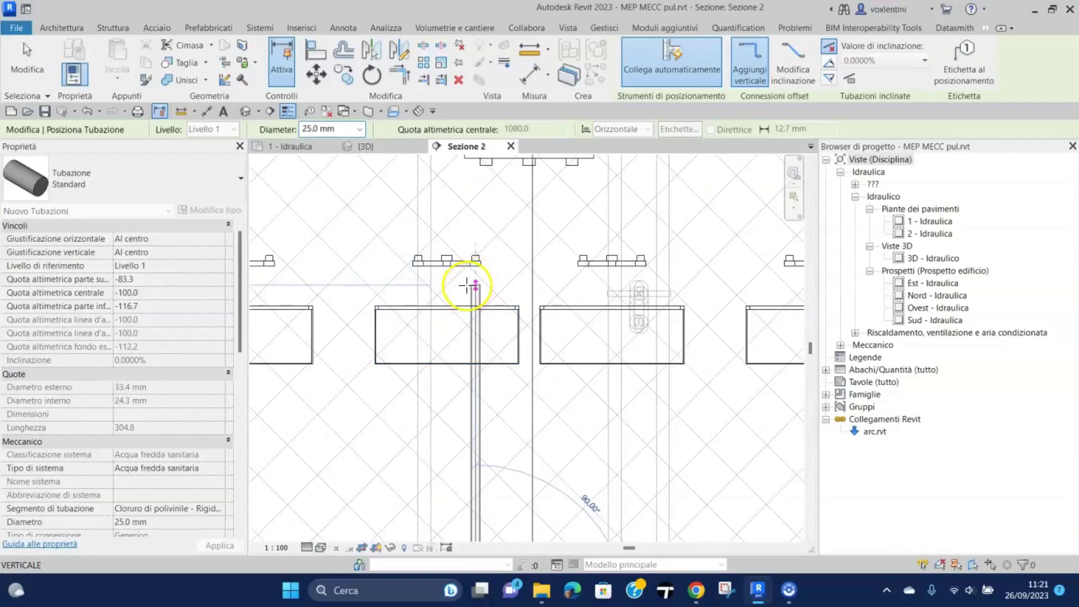
{"action": "left_click", "coordinate": [468, 285]}
Run the pipe horizontally left beneath the sinks at 1080 mm
{"action": "scroll", "coordinate": [458, 293], "scroll_direction": "down", "scroll_amount": 4}
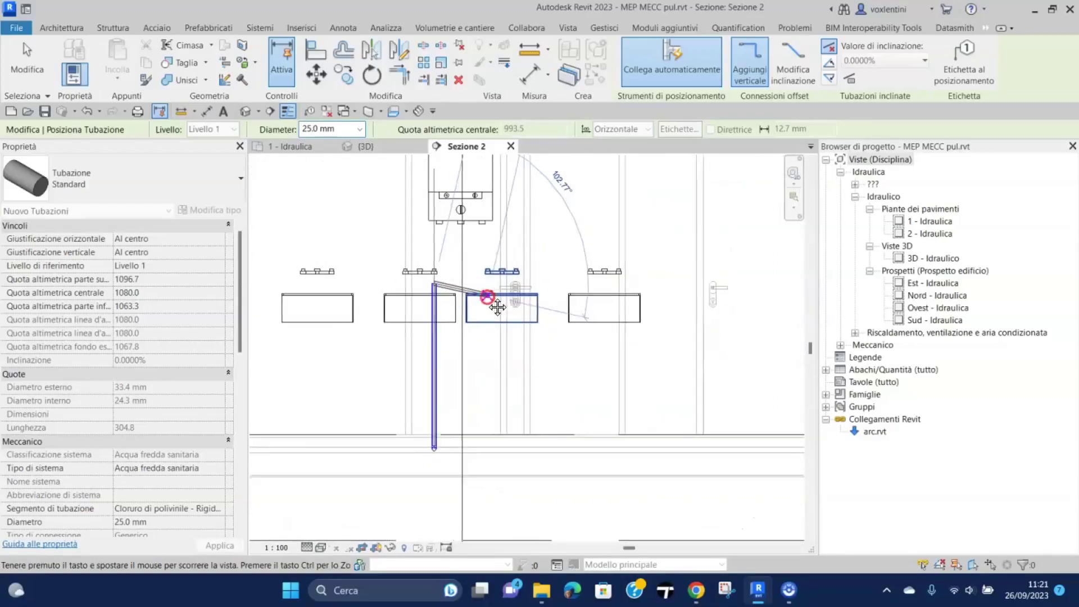
{"action": "scroll", "coordinate": [506, 306], "scroll_direction": "up", "scroll_amount": 4}
{"action": "left_click", "coordinate": [566, 326]}
{"action": "scroll", "coordinate": [566, 326], "scroll_direction": "up", "scroll_amount": 1}
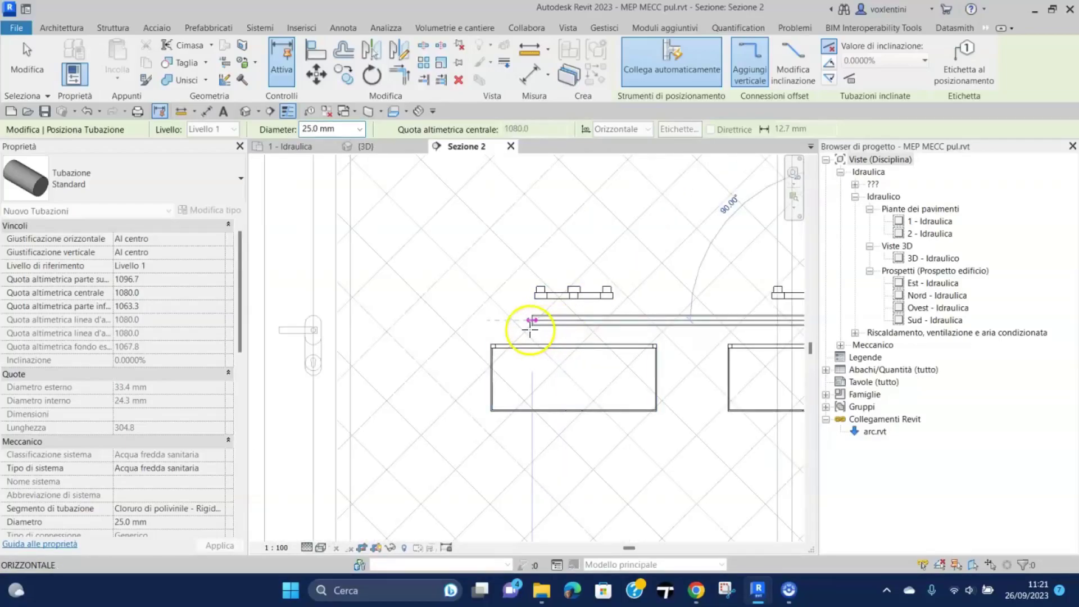
{"action": "left_click", "coordinate": [540, 328]}
{"action": "left_click", "coordinate": [474, 320]}
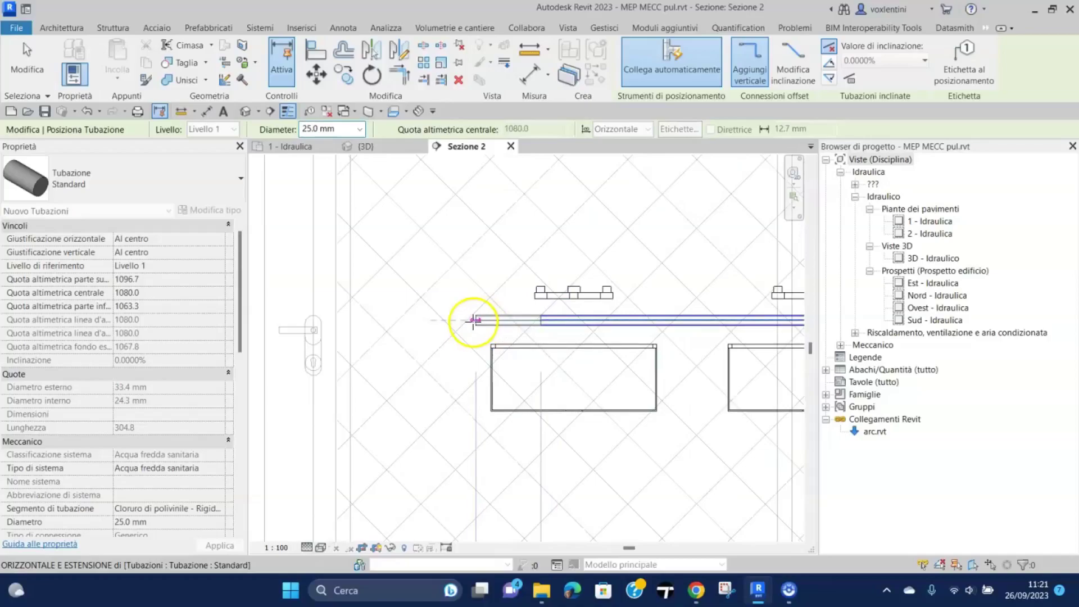
{"action": "key", "text": "Escape"}
{"action": "scroll", "coordinate": [484, 338], "scroll_direction": "down", "scroll_amount": 4}
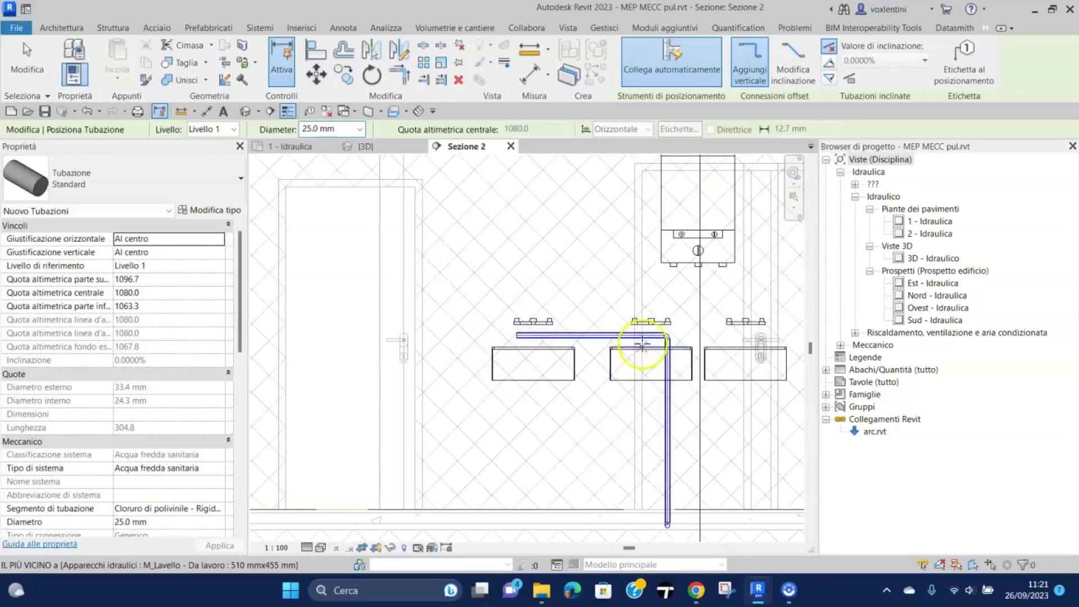
{"action": "scroll", "coordinate": [382, 403], "scroll_direction": "up", "scroll_amount": 4}
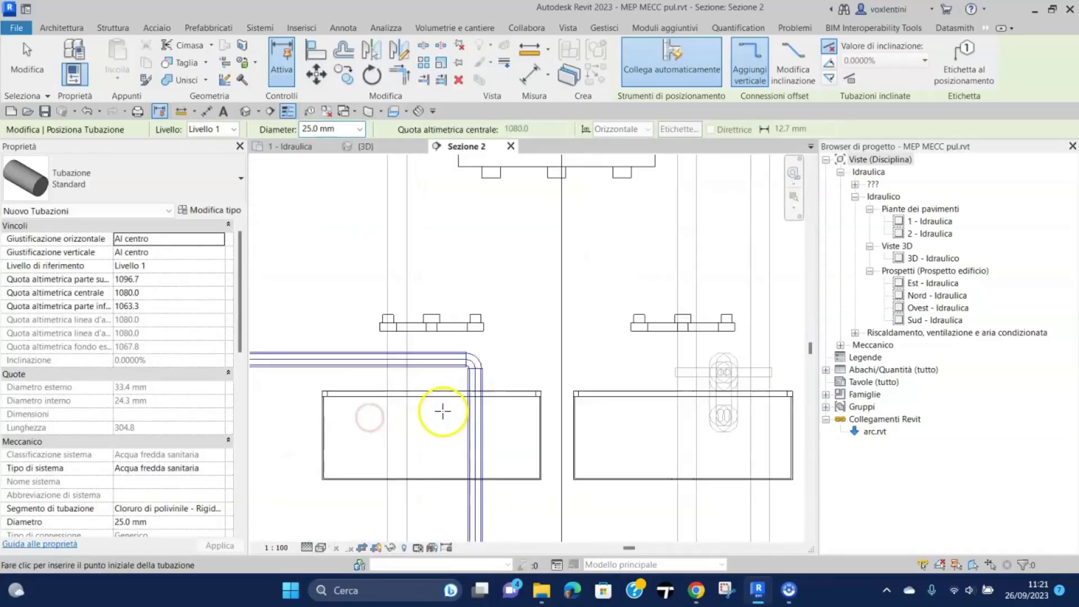
{"action": "scroll", "coordinate": [443, 411], "scroll_direction": "up", "scroll_amount": 2}
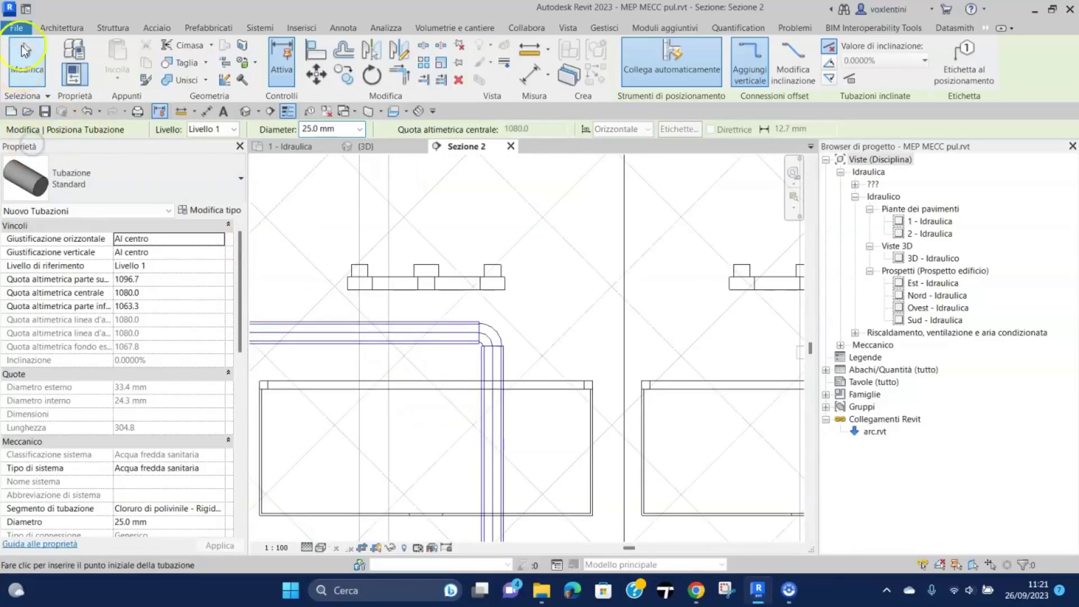
Exit pipe drawing and inspect the elbow fitting at the pipe corner
{"action": "left_click", "coordinate": [25, 51]}
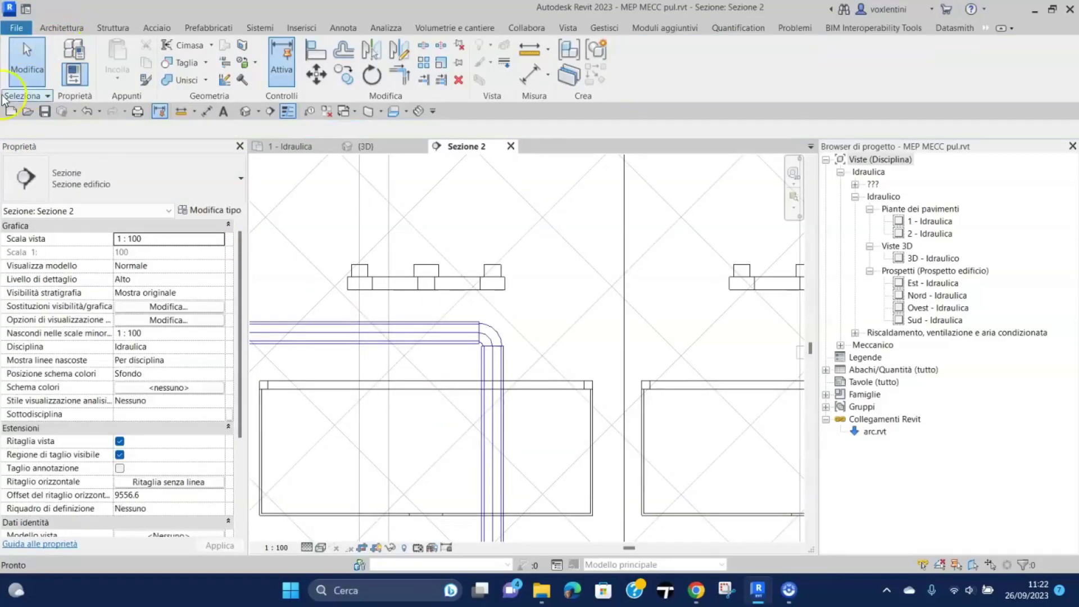
{"action": "left_click", "coordinate": [490, 335]}
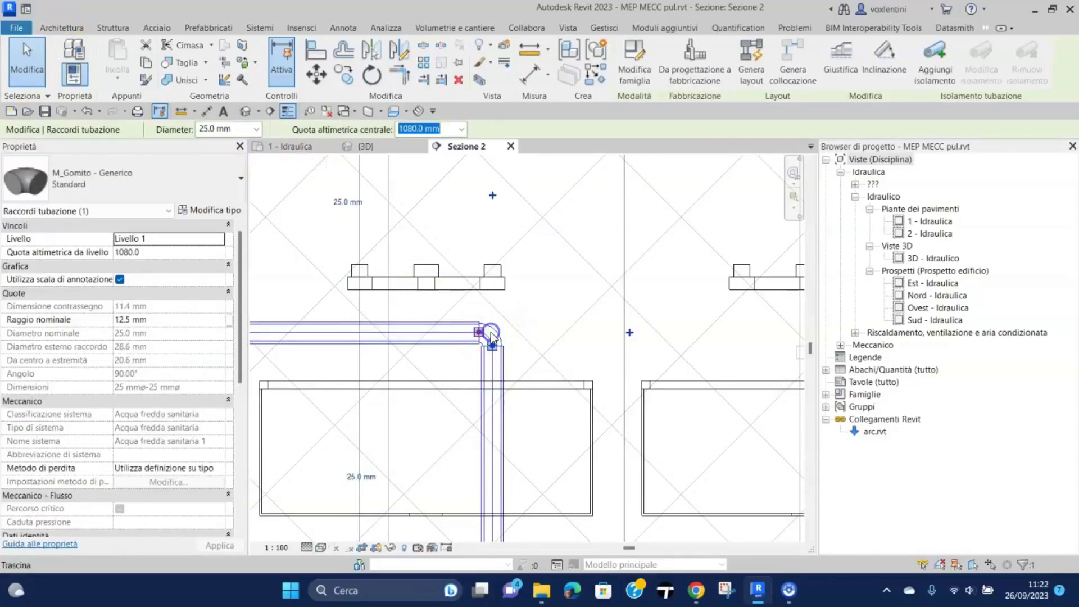
{"action": "left_click", "coordinate": [633, 336]}
{"action": "left_click", "coordinate": [630, 335]}
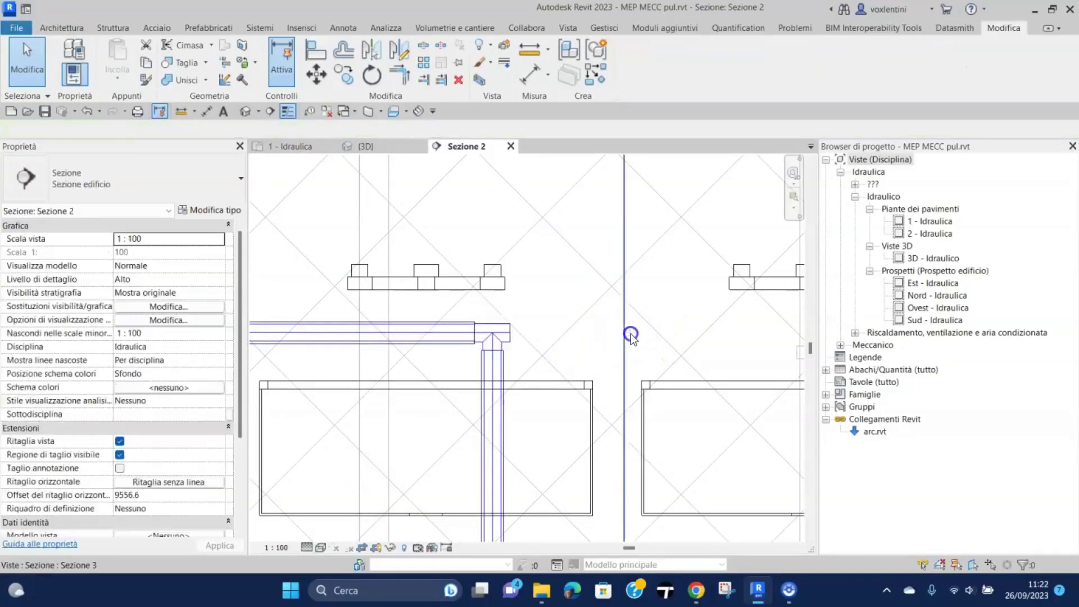
{"action": "scroll", "coordinate": [509, 393], "scroll_direction": "down", "scroll_amount": 1}
{"action": "scroll", "coordinate": [509, 394], "scroll_direction": "up", "scroll_amount": 1}
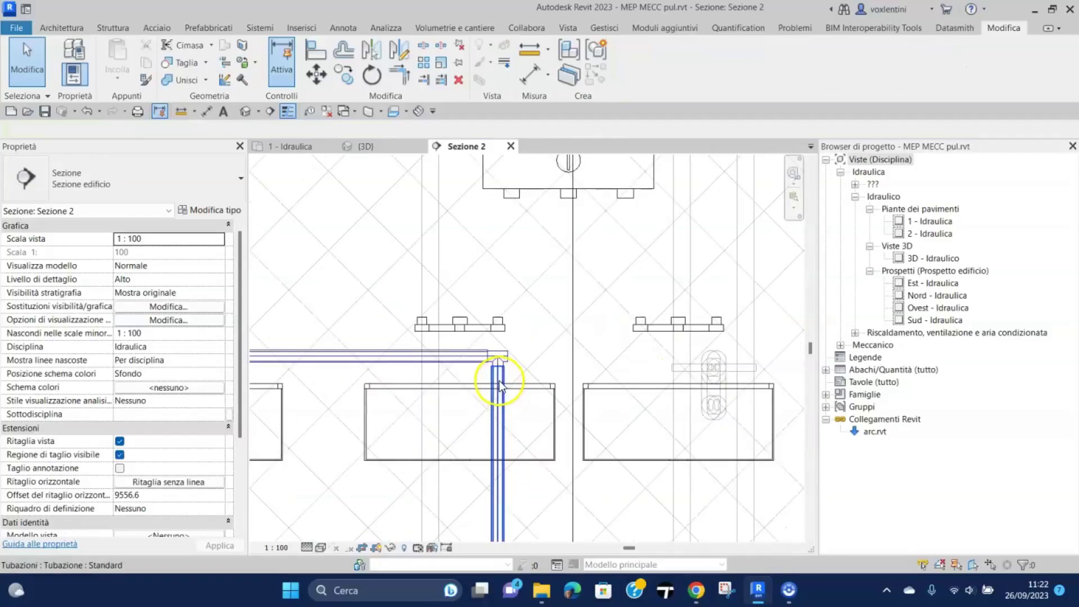
{"action": "scroll", "coordinate": [499, 370], "scroll_direction": "up", "scroll_amount": 1}
{"action": "scroll", "coordinate": [498, 326], "scroll_direction": "up", "scroll_amount": 1}
{"action": "scroll", "coordinate": [508, 312], "scroll_direction": "up", "scroll_amount": 1}
Draw a pipe from the tee's open end rightward past the last sink at 1080 mm
{"action": "left_click", "coordinate": [508, 312]}
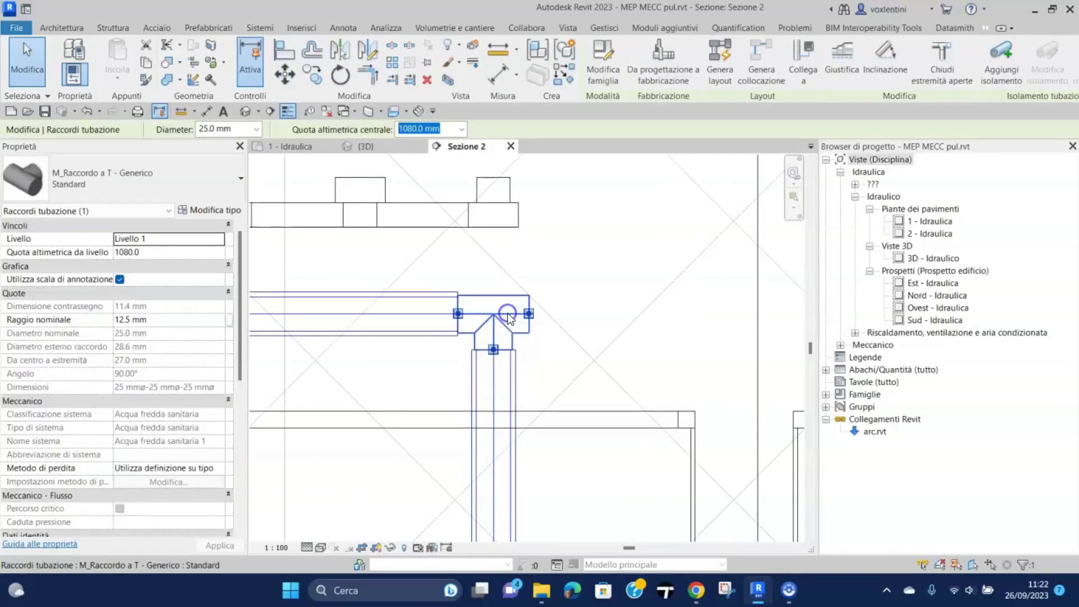
{"action": "right_click", "coordinate": [529, 315]}
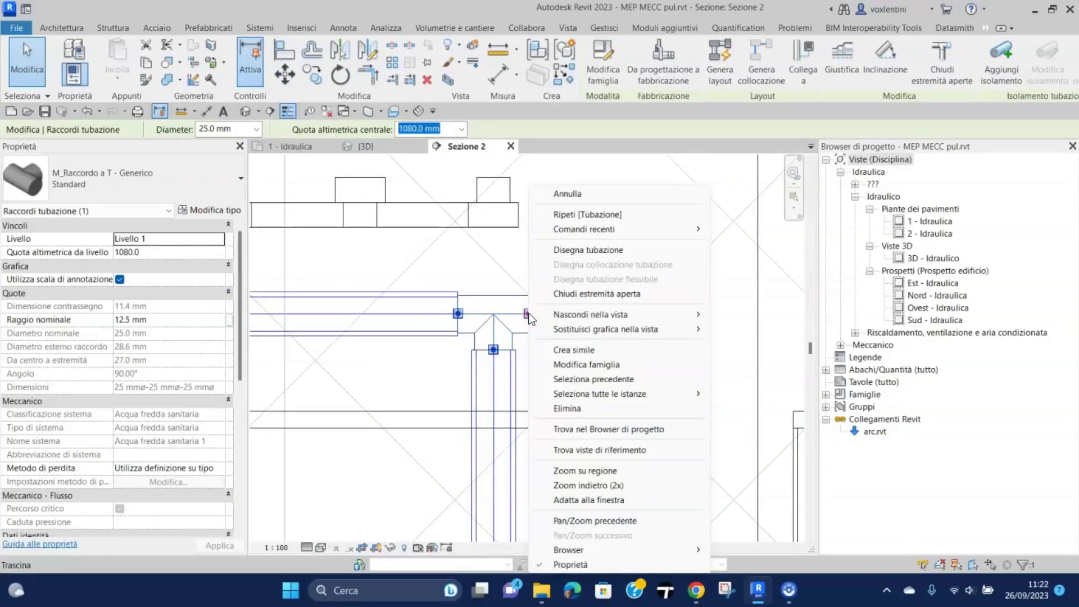
{"action": "left_click", "coordinate": [604, 250]}
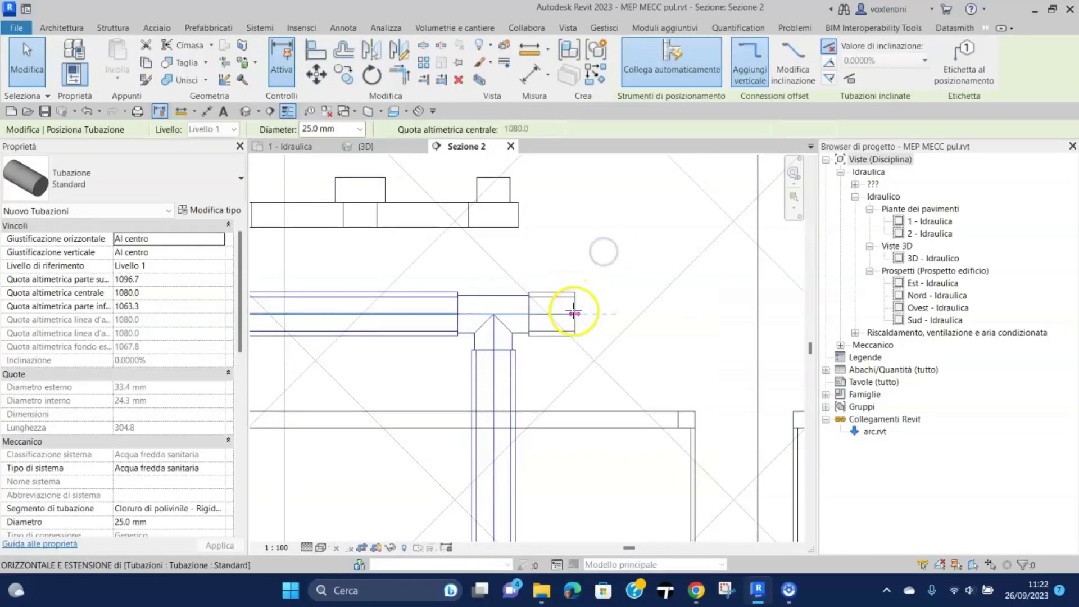
{"action": "scroll", "coordinate": [573, 312], "scroll_direction": "down", "scroll_amount": 3}
{"action": "middle_click_drag", "start_coordinate": [737, 330], "coordinate": [298, 340]}
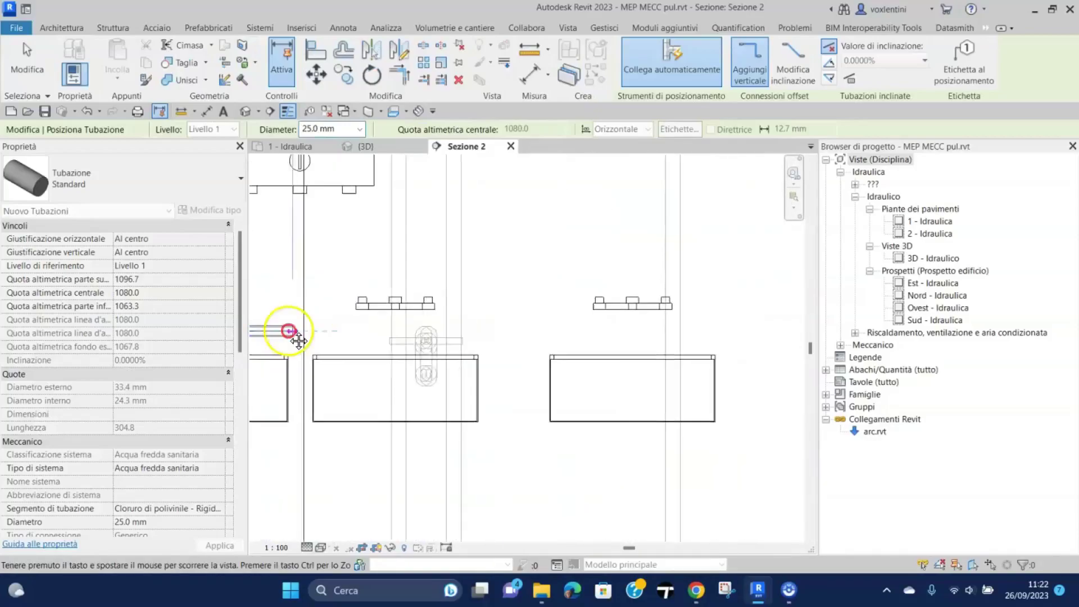
{"action": "scroll", "coordinate": [445, 326], "scroll_direction": "up", "scroll_amount": 1}
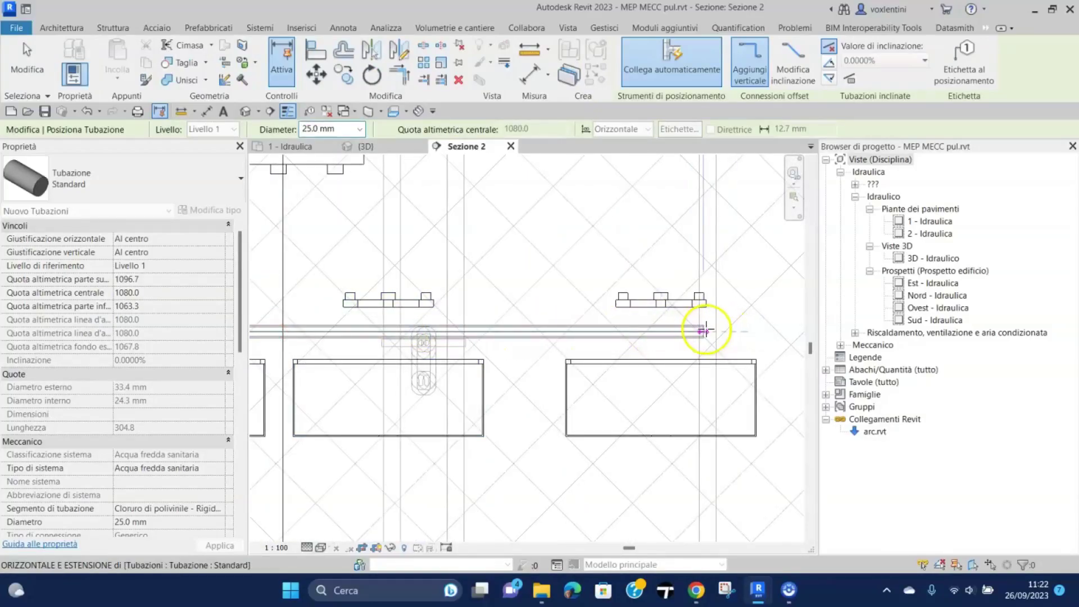
{"action": "left_click", "coordinate": [710, 330]}
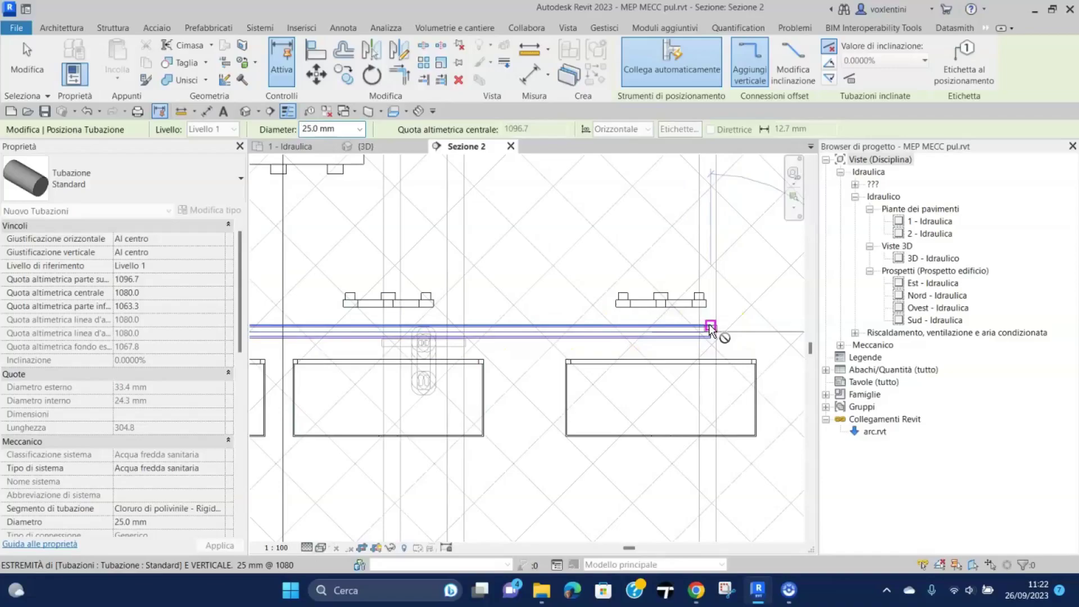
{"action": "key", "text": "Escape"}
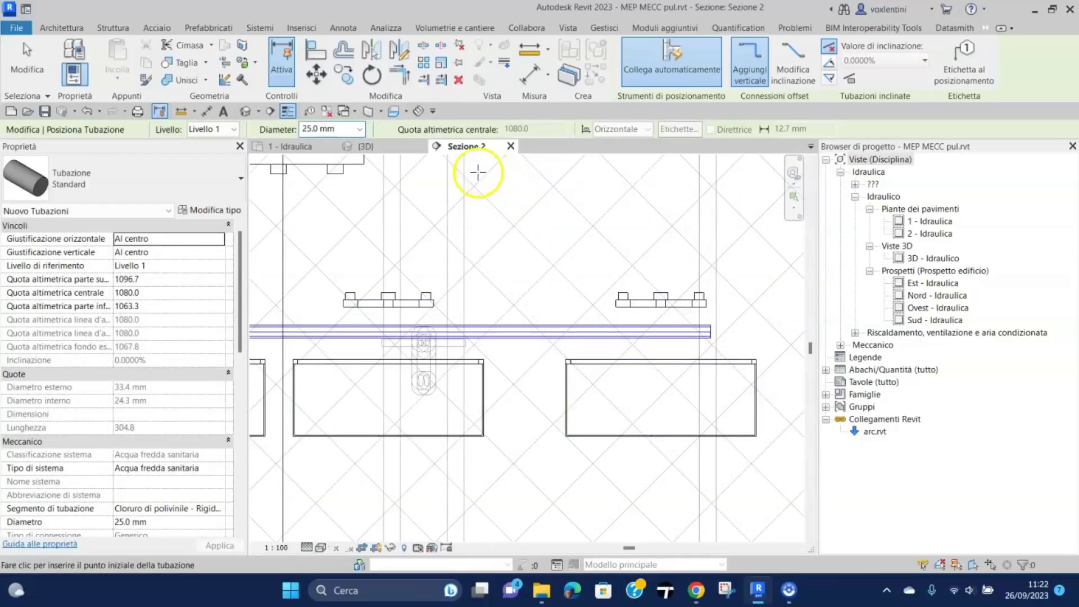
Switch to the 3D view framed on the sinks and exit pipe placement with Modifica
{"action": "left_click", "coordinate": [385, 147]}
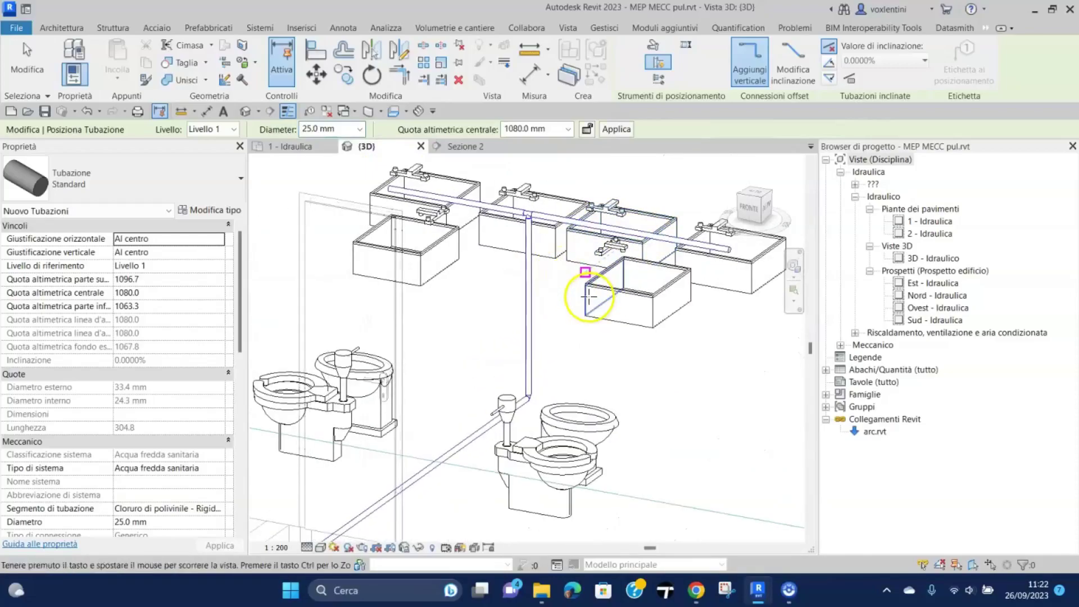
{"action": "scroll", "coordinate": [607, 303], "scroll_direction": "up", "scroll_amount": 3}
{"action": "scroll", "coordinate": [637, 331], "scroll_direction": "down", "scroll_amount": 2}
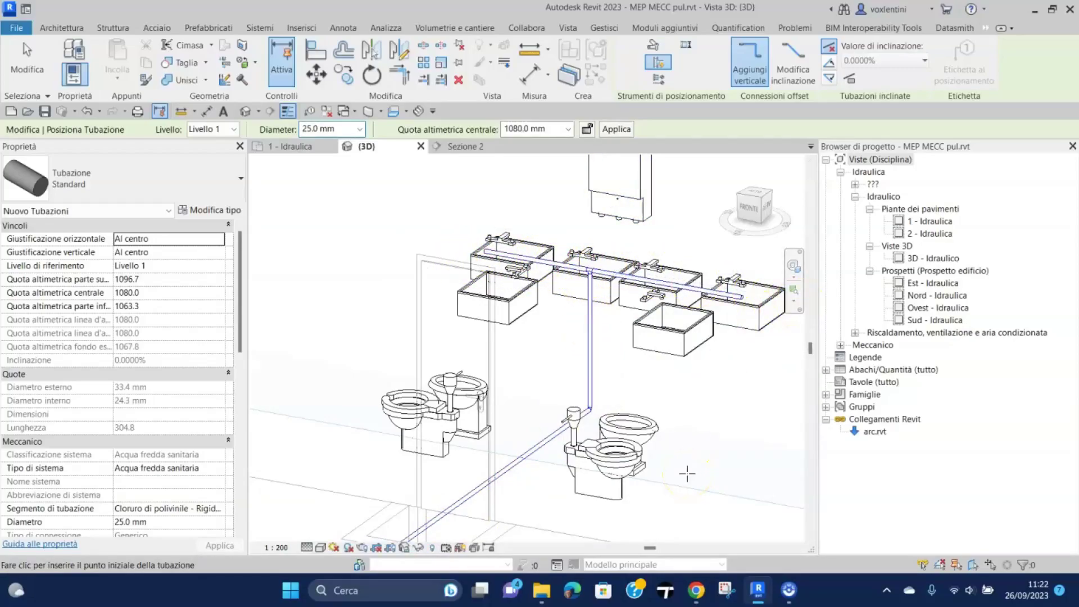
{"action": "scroll", "coordinate": [549, 349], "scroll_direction": "down", "scroll_amount": 2}
{"action": "scroll", "coordinate": [550, 343], "scroll_direction": "down", "scroll_amount": 1}
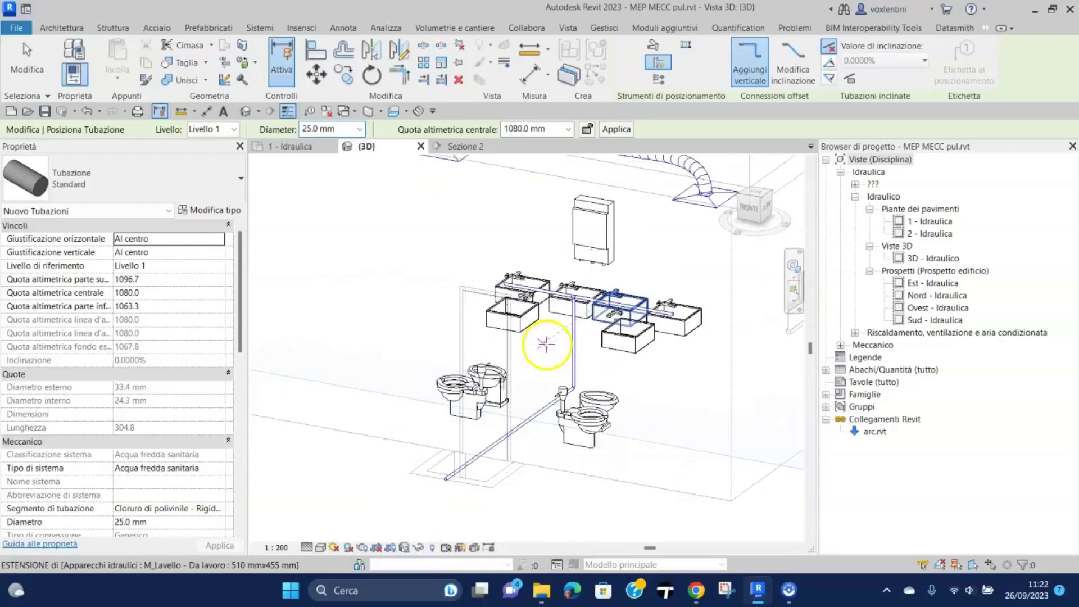
{"action": "middle_click_drag", "start_coordinate": [550, 342], "coordinate": [551, 422]}
{"action": "scroll", "coordinate": [552, 422], "scroll_direction": "up", "scroll_amount": 2}
{"action": "scroll", "coordinate": [549, 393], "scroll_direction": "up", "scroll_amount": 1}
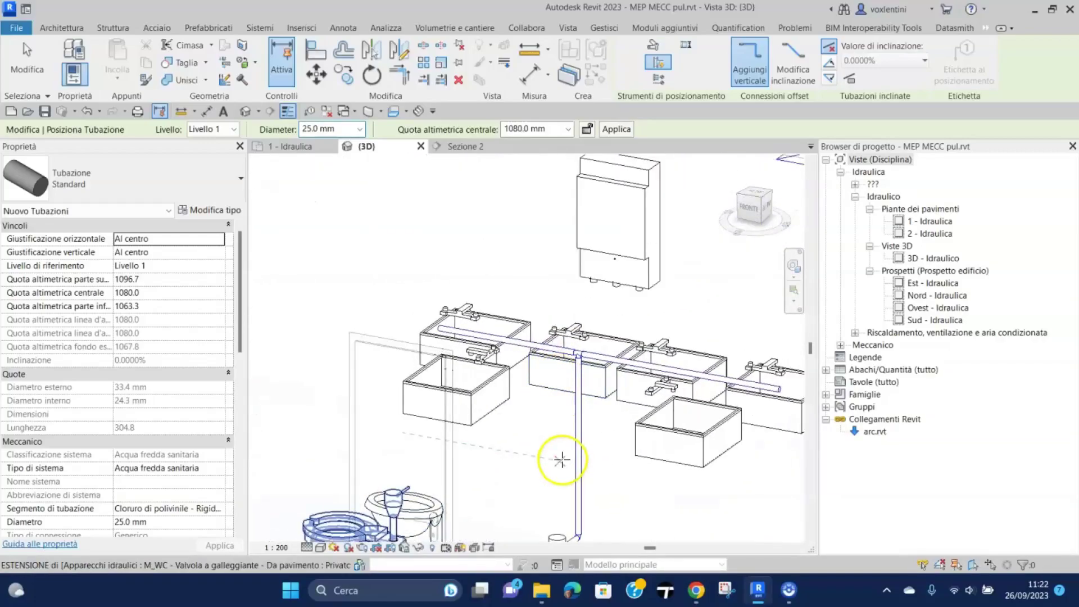
{"action": "scroll", "coordinate": [549, 446], "scroll_direction": "up", "scroll_amount": 2}
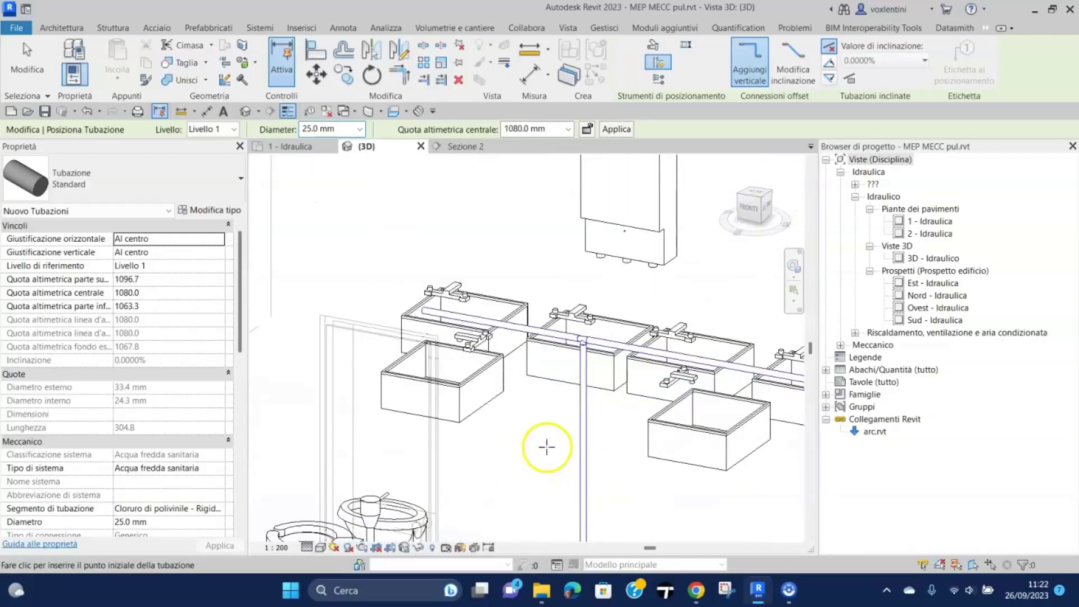
{"action": "middle_click_drag", "start_coordinate": [549, 446], "coordinate": [534, 504]}
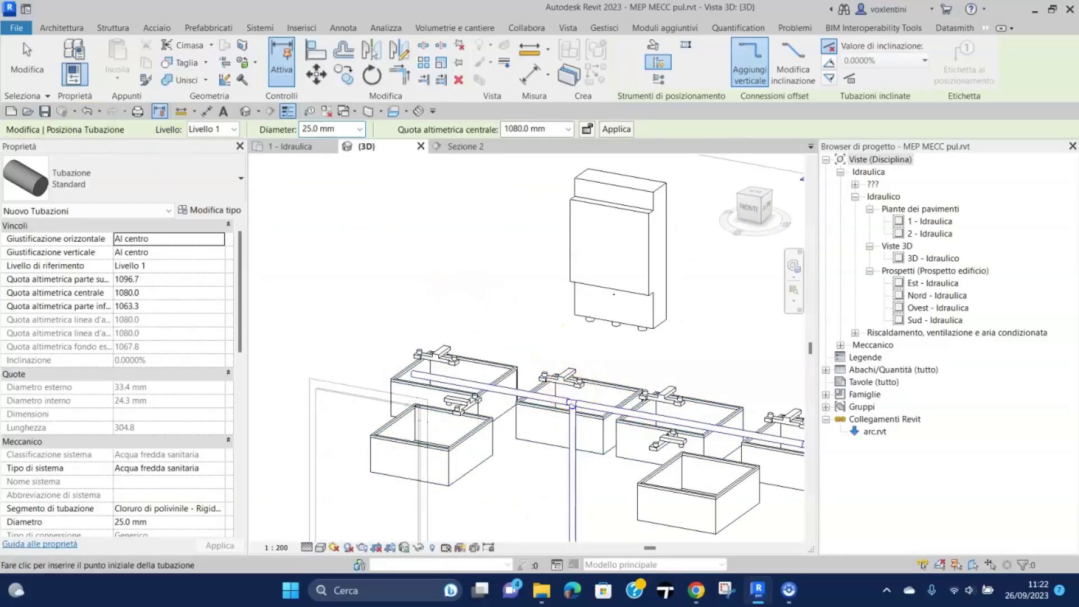
{"action": "left_click", "coordinate": [25, 53]}
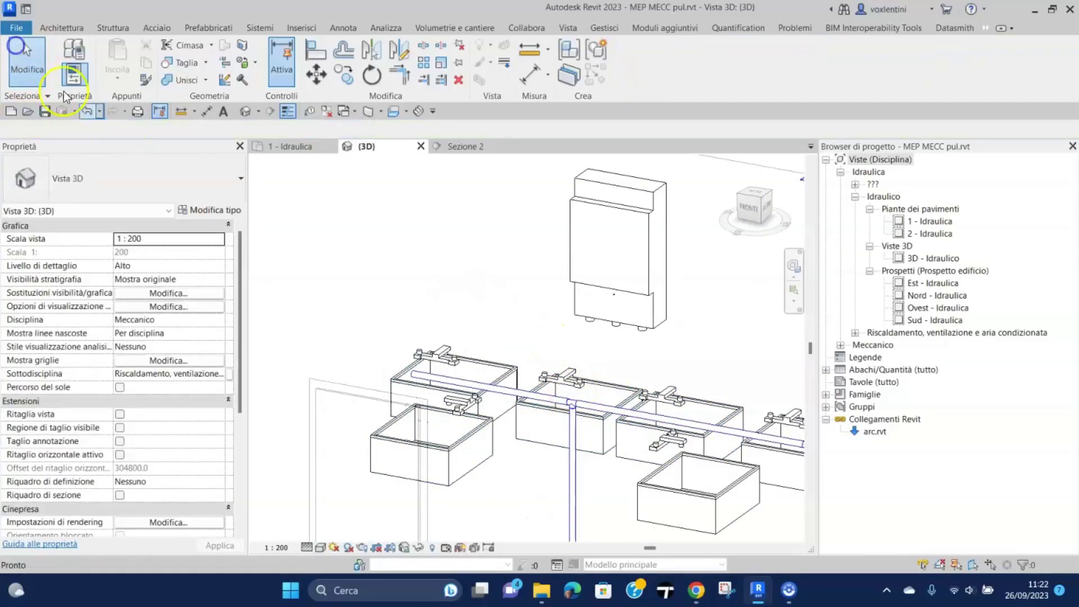
Connect the left back-row sink's cold-water connector to the main supply pipe
{"action": "left_click", "coordinate": [477, 370]}
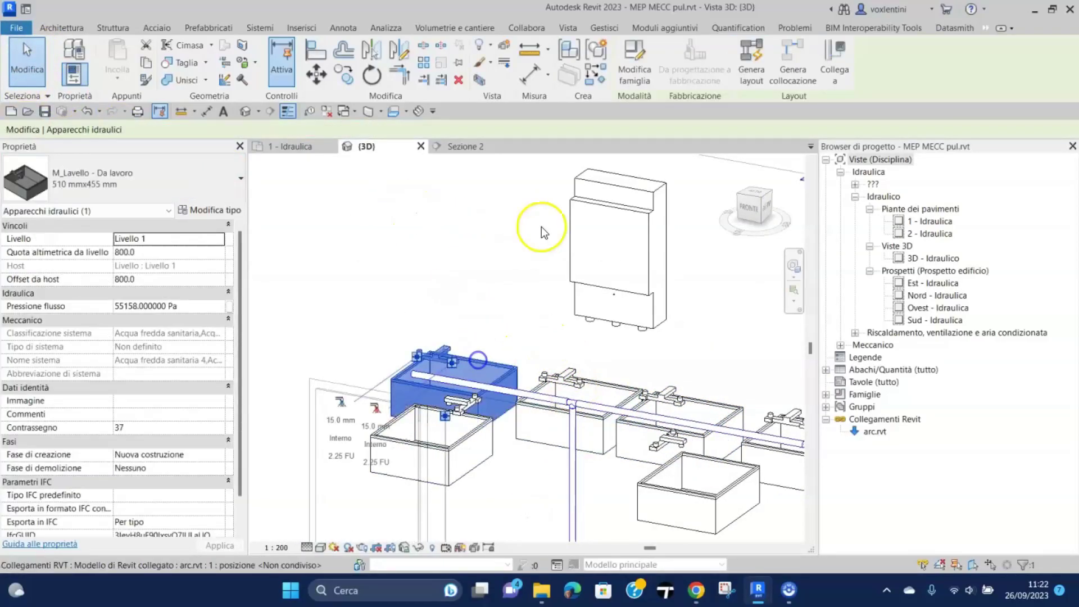
{"action": "left_click", "coordinate": [838, 41]}
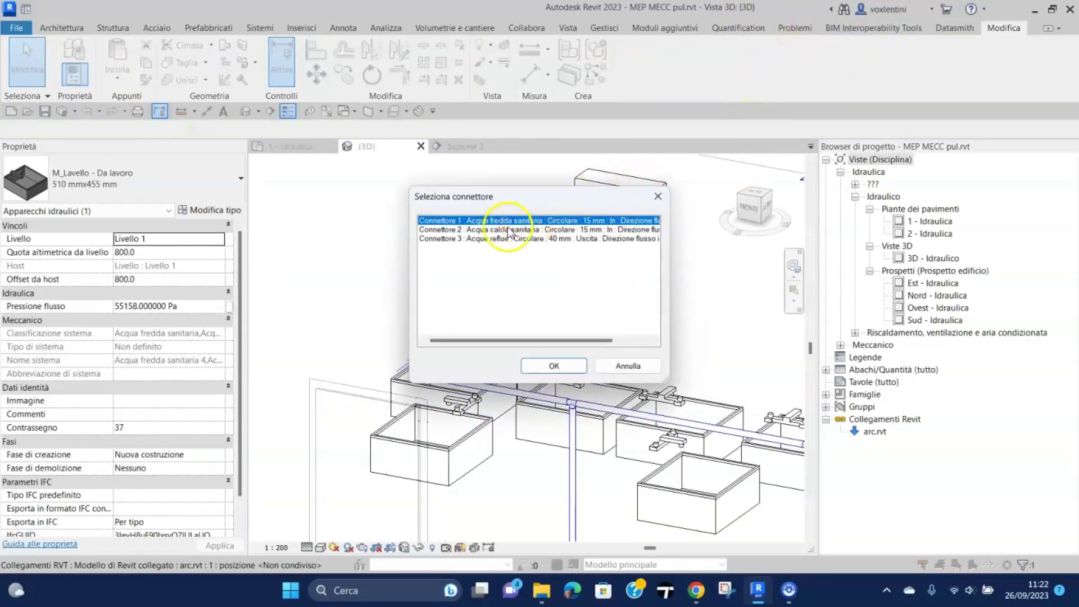
{"action": "left_click", "coordinate": [557, 366]}
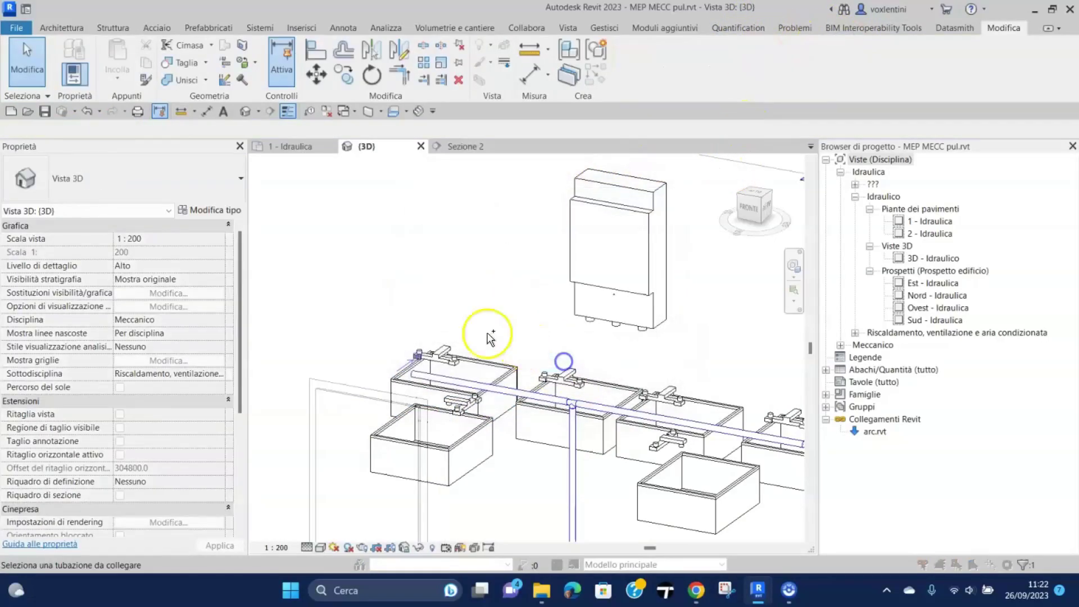
{"action": "left_click", "coordinate": [424, 379]}
{"action": "left_click", "coordinate": [339, 288]}
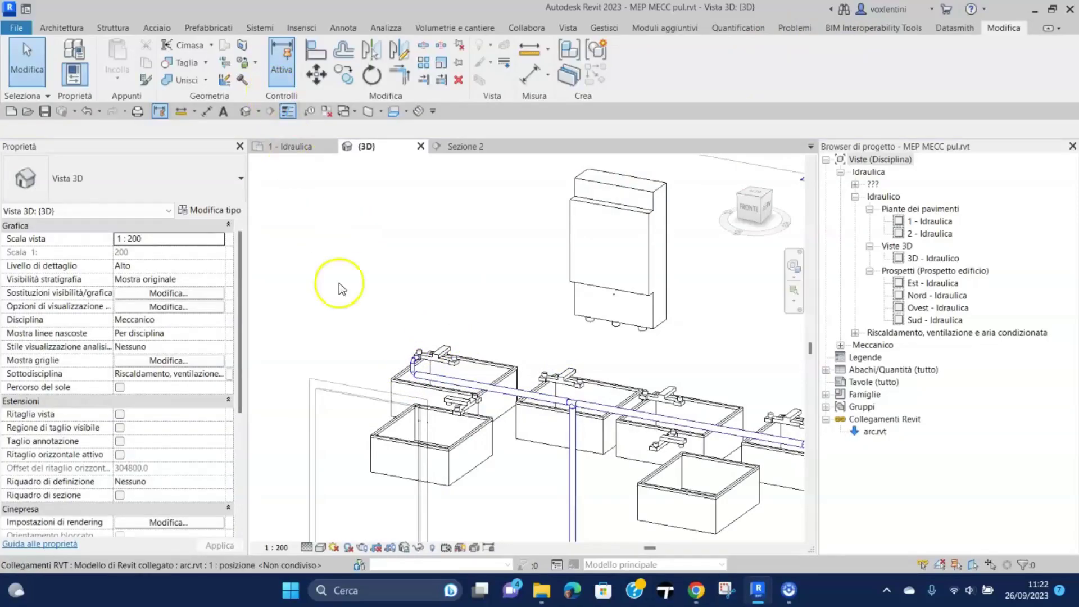
{"action": "mouse_move", "coordinate": [490, 268]}
{"action": "middle_mouse_down"}
{"action": "mouse_move", "coordinate": [422, 229]}
{"action": "mouse_move", "coordinate": [357, 212]}
{"action": "middle_mouse_up"}
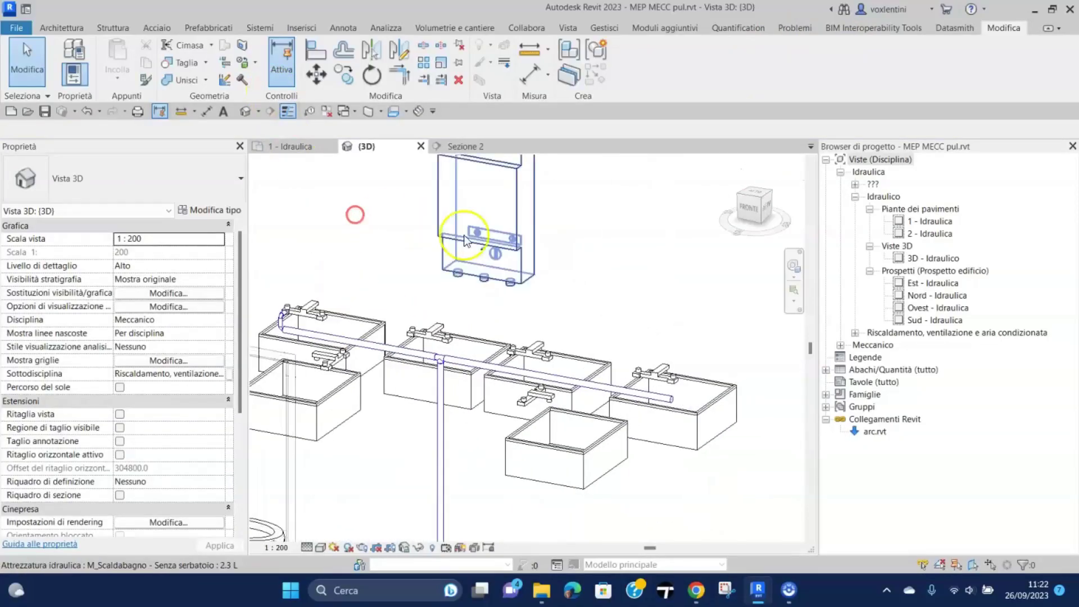
Connect the next two sinks' cold-water connectors to the supply pipe, then undo the stray segment
{"action": "left_click", "coordinate": [464, 346]}
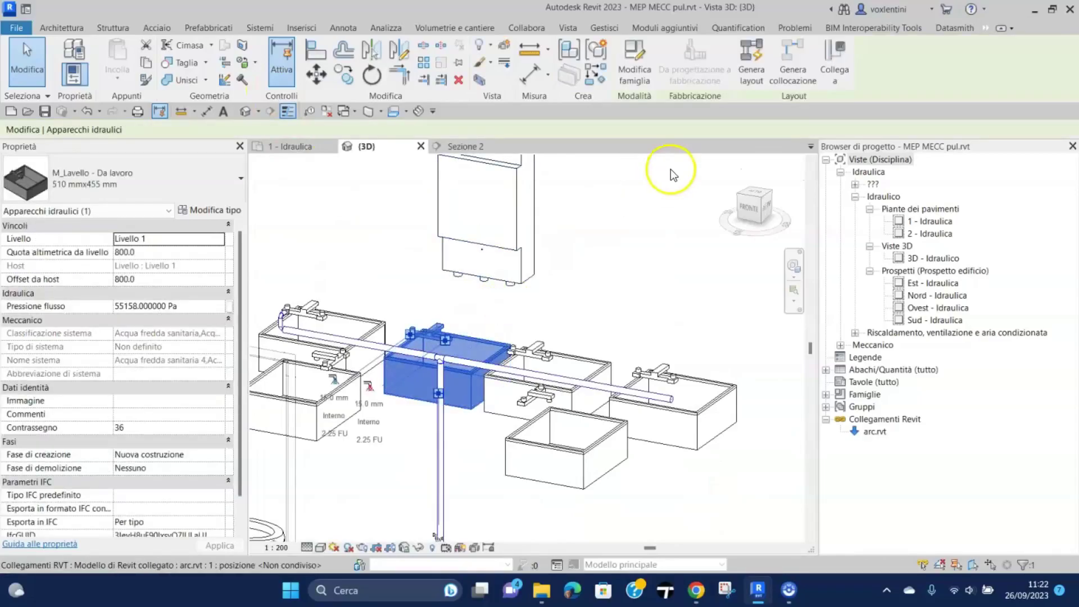
{"action": "left_click", "coordinate": [835, 49]}
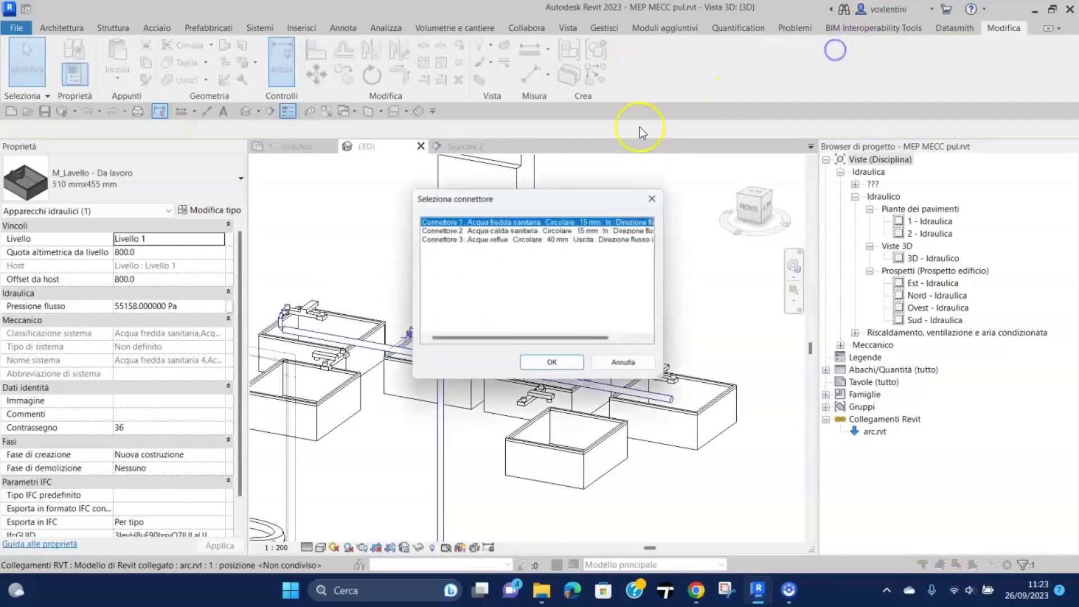
{"action": "left_click", "coordinate": [570, 367]}
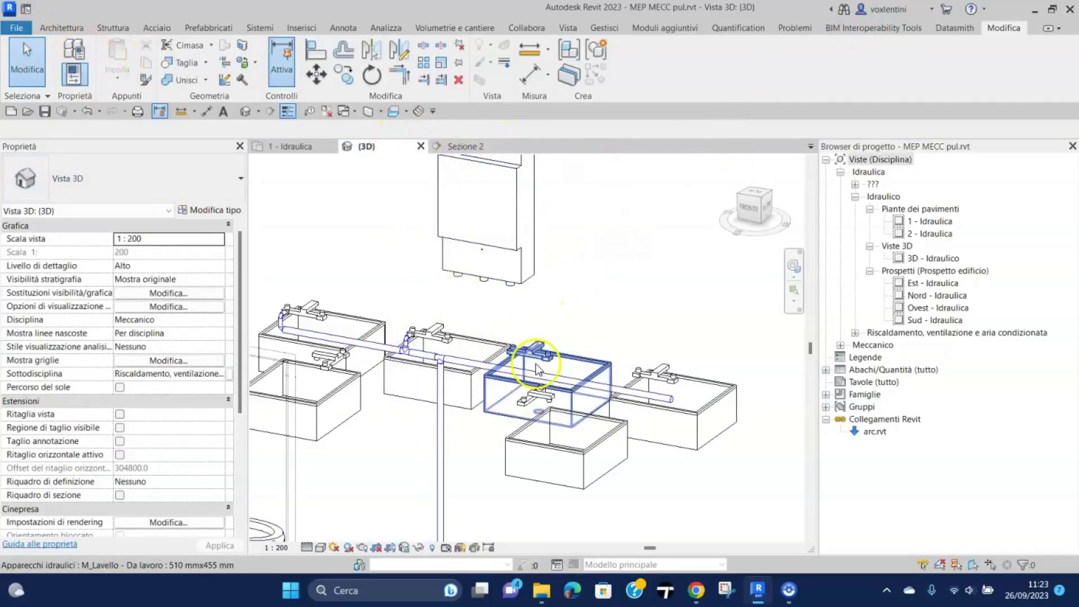
{"action": "left_click", "coordinate": [591, 371]}
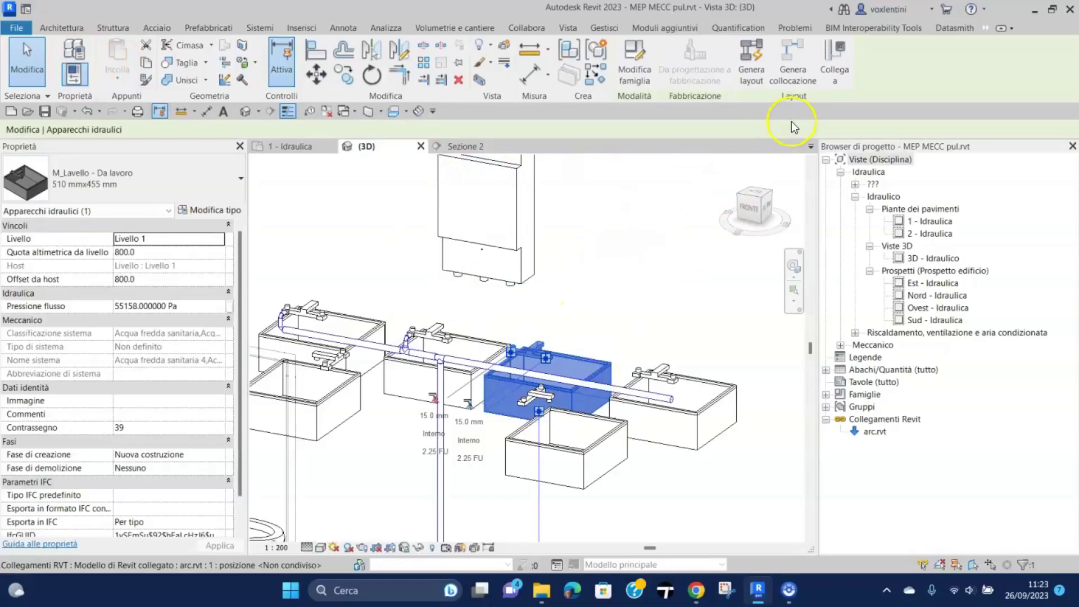
{"action": "left_click", "coordinate": [841, 52]}
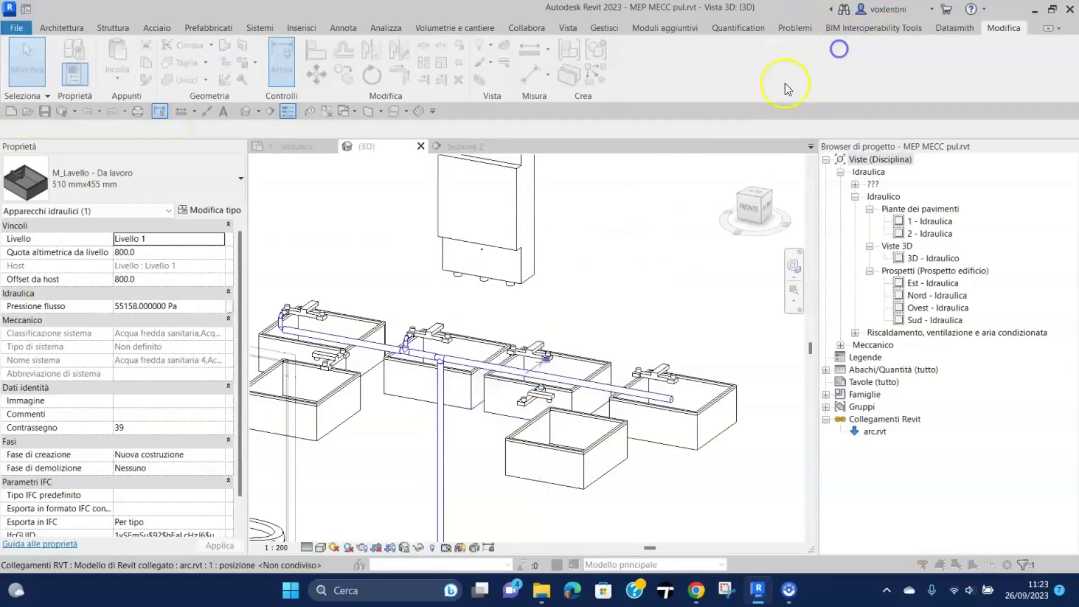
{"action": "left_click", "coordinate": [555, 366]}
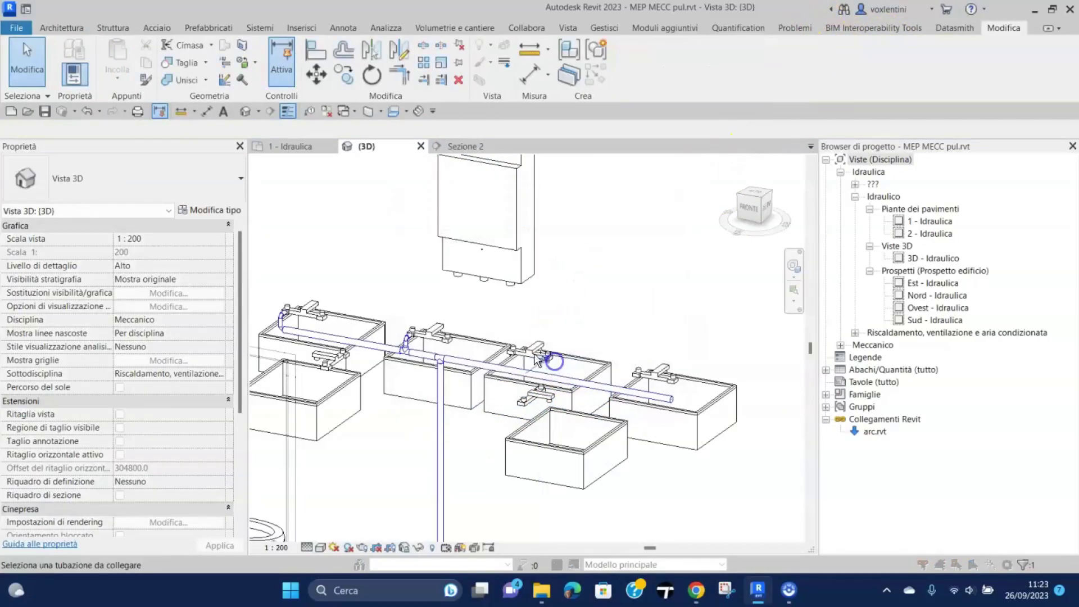
{"action": "left_click", "coordinate": [520, 365]}
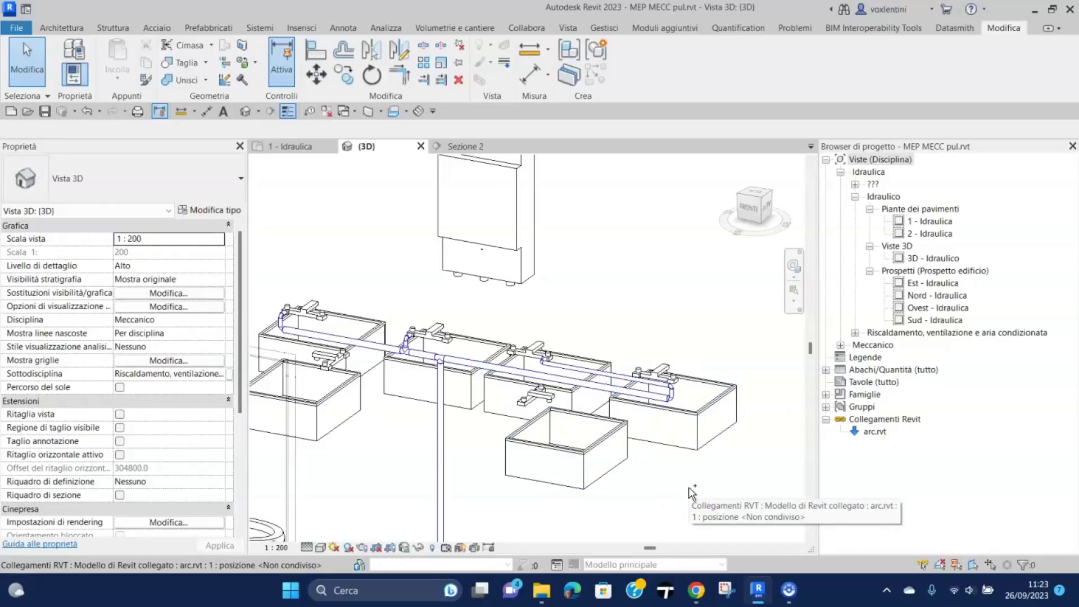
{"action": "key", "text": "ctrl+z"}
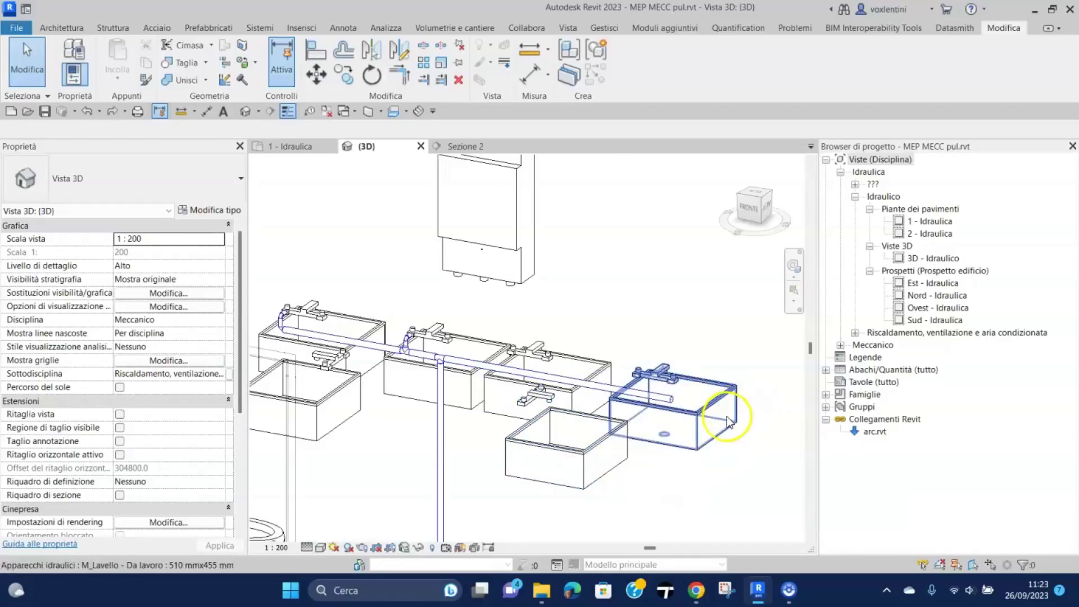
Connect the far-right sink and the remaining unconnected sink to the 1080 mm line via Collega a
{"action": "left_click", "coordinate": [709, 413]}
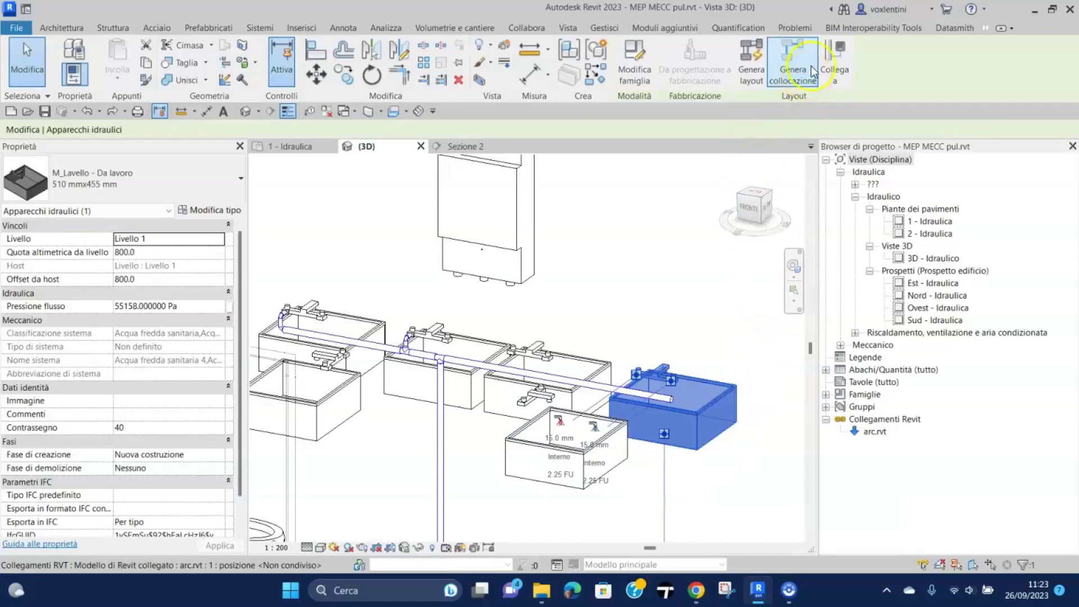
{"action": "left_click", "coordinate": [832, 50]}
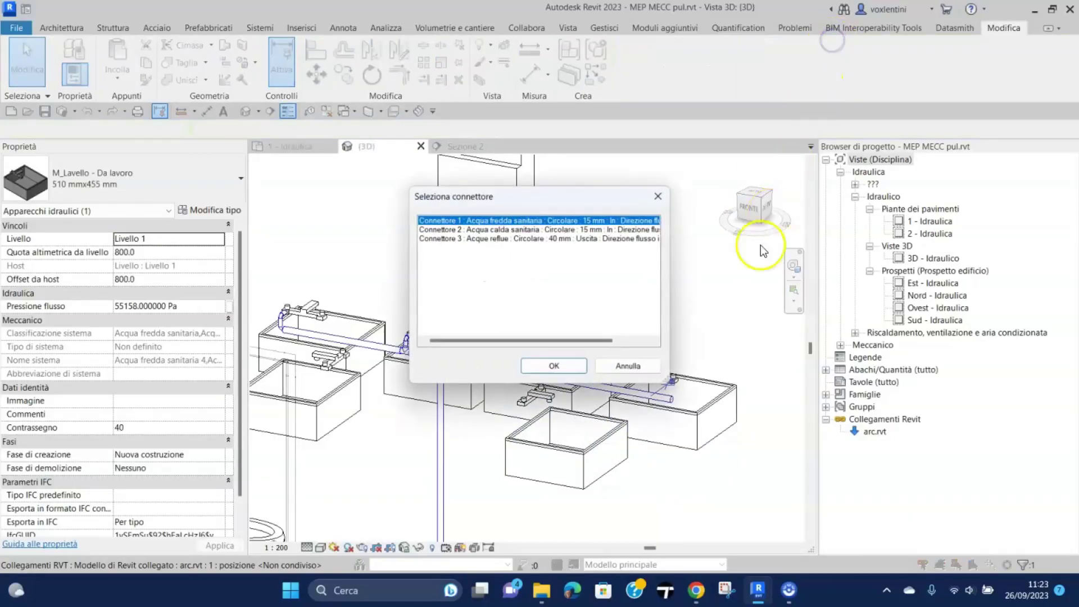
{"action": "left_click", "coordinate": [553, 366]}
{"action": "left_click", "coordinate": [655, 396]}
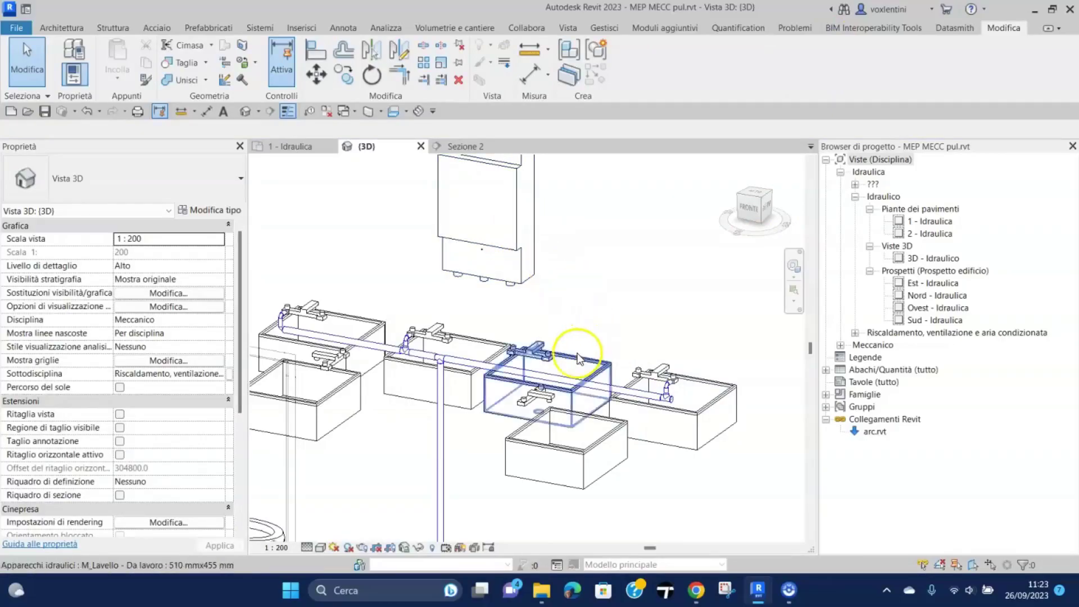
{"action": "left_click", "coordinate": [580, 368]}
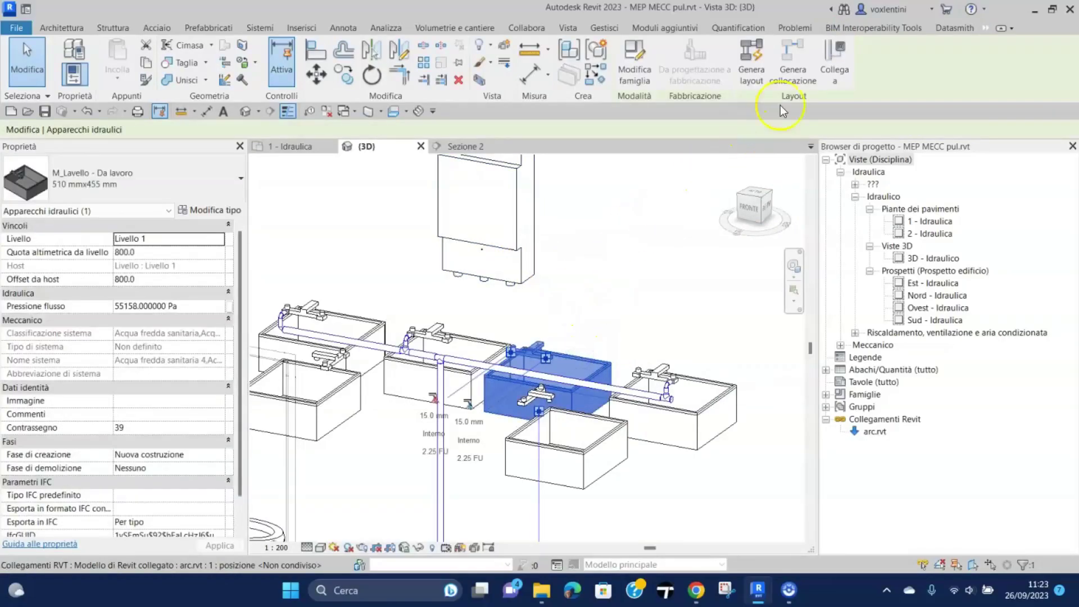
{"action": "left_click", "coordinate": [845, 46]}
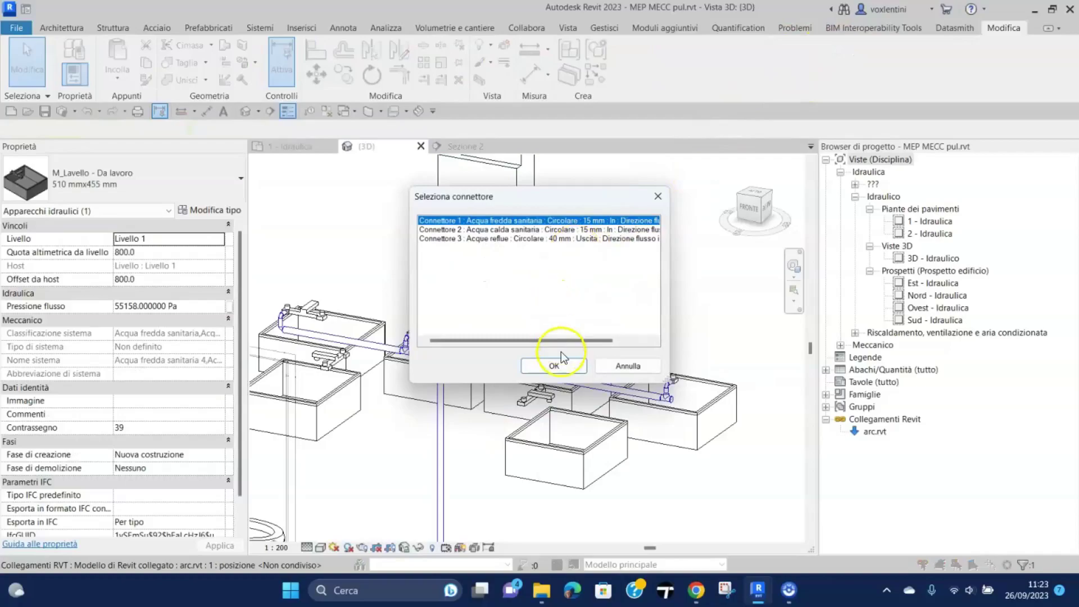
{"action": "left_click", "coordinate": [561, 366]}
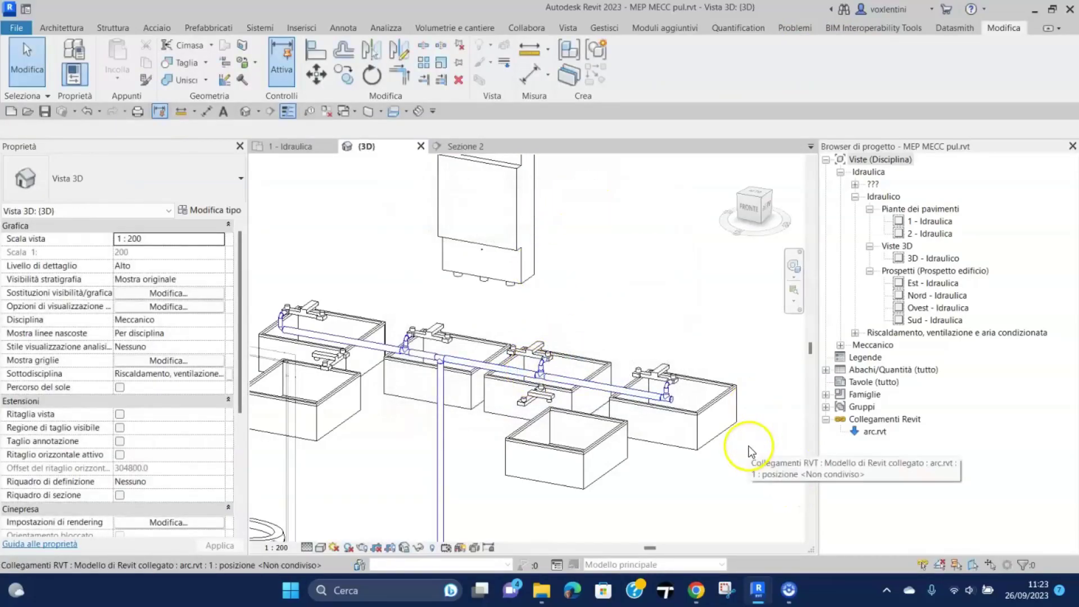
Zoom into the right-hand sink's tee and delete the leftover pipe stub
{"action": "scroll", "coordinate": [702, 448], "scroll_direction": "up", "scroll_amount": 3}
{"action": "scroll", "coordinate": [619, 379], "scroll_direction": "up", "scroll_amount": 2}
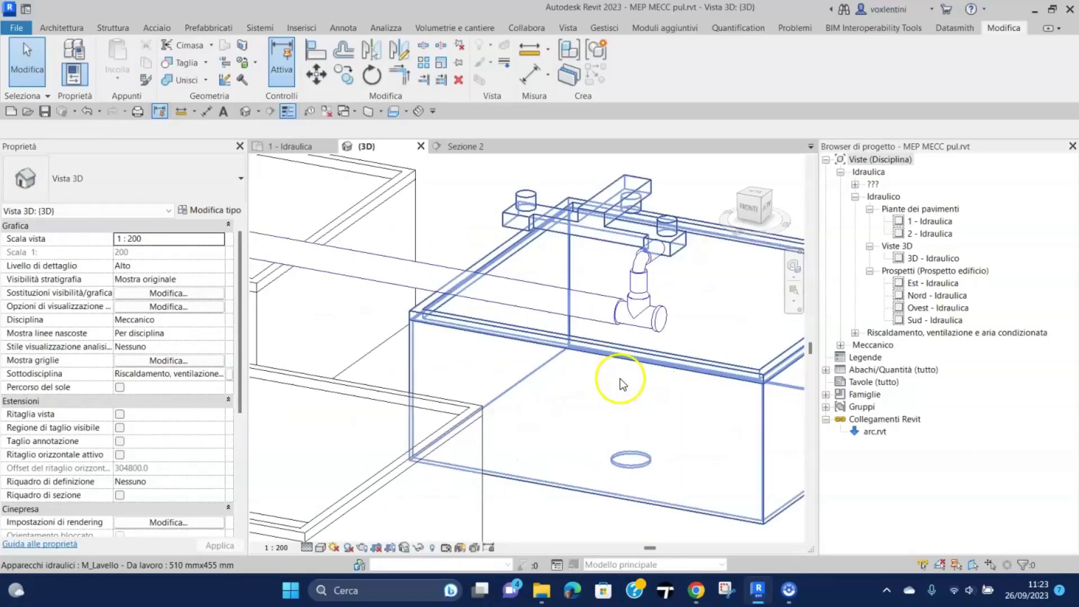
{"action": "scroll", "coordinate": [626, 349], "scroll_direction": "up", "scroll_amount": 2}
{"action": "scroll", "coordinate": [683, 305], "scroll_direction": "up", "scroll_amount": 1}
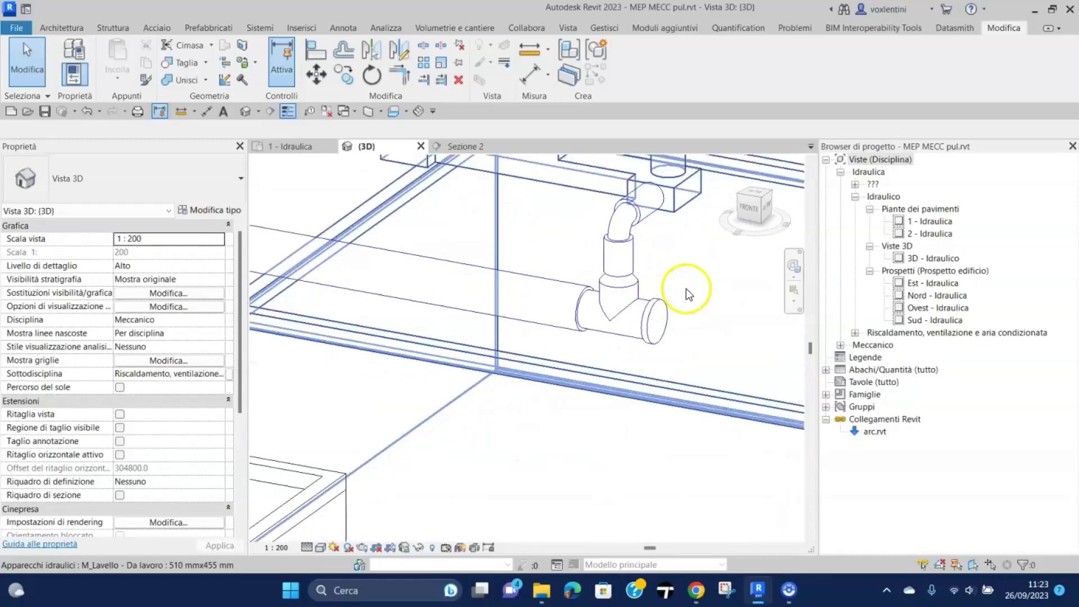
{"action": "scroll", "coordinate": [686, 337], "scroll_direction": "up", "scroll_amount": 1}
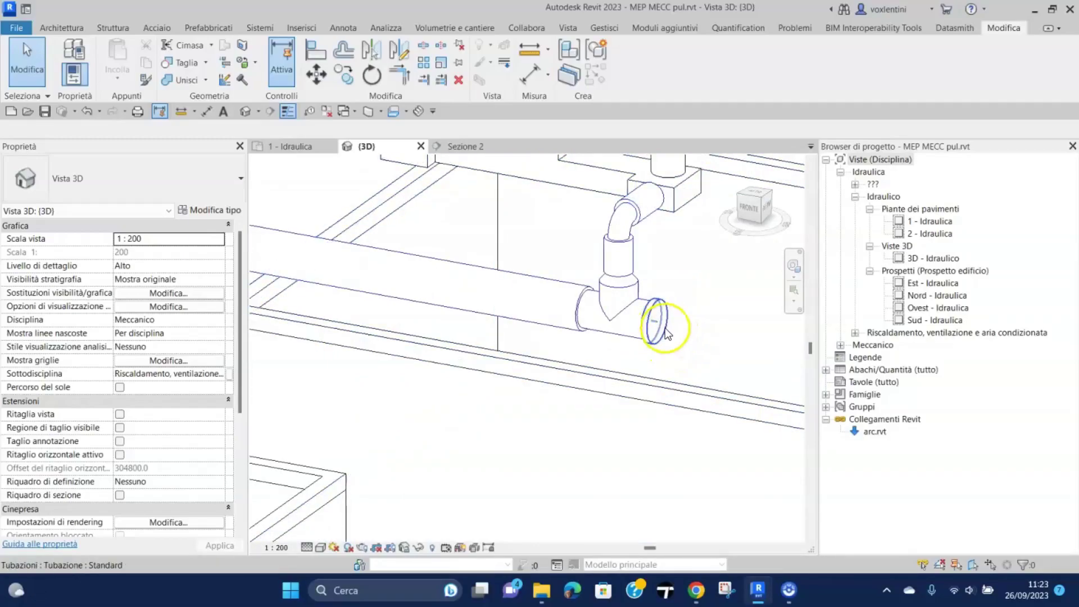
{"action": "left_click", "coordinate": [659, 326]}
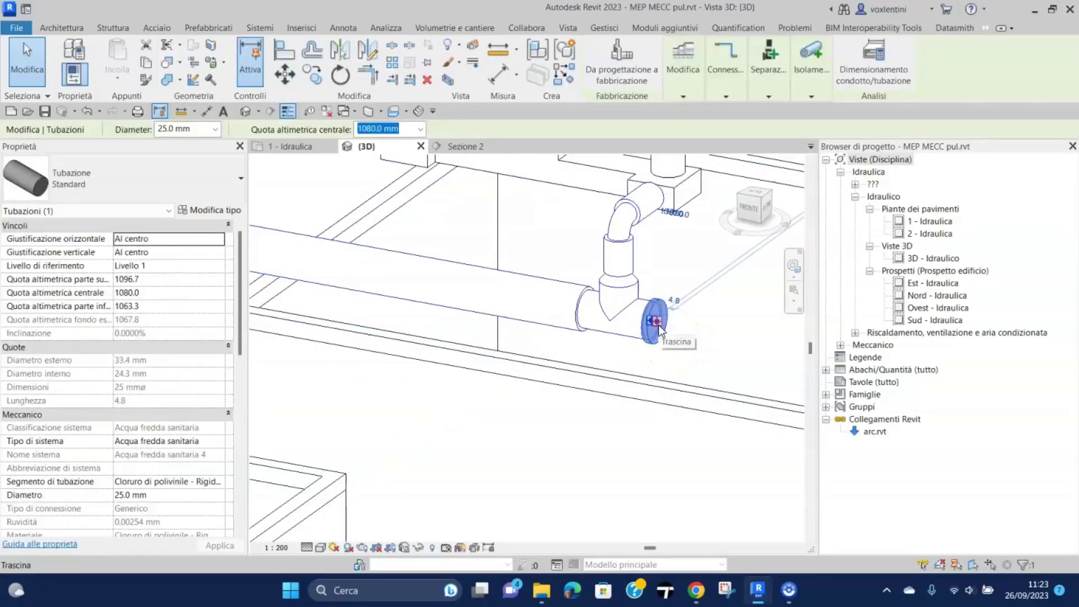
{"action": "key", "text": "Delete"}
{"action": "left_click", "coordinate": [659, 325]}
Zoom out and pan from the sinks toward the toilets to review the connections
{"action": "scroll", "coordinate": [659, 324], "scroll_direction": "down", "scroll_amount": 3}
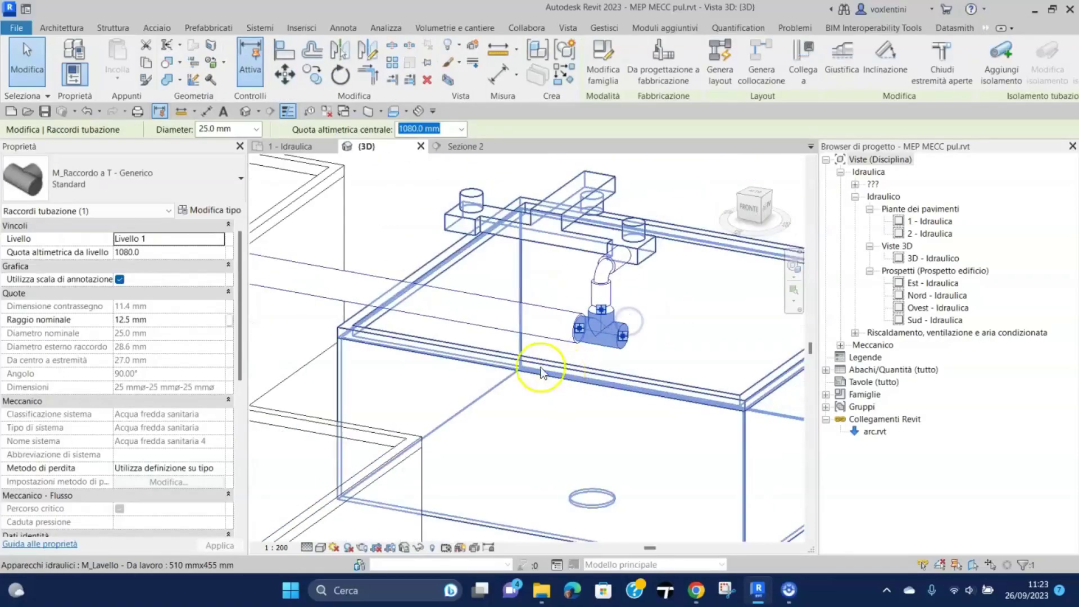
{"action": "middle_click_drag", "start_coordinate": [473, 309], "coordinate": [523, 369]}
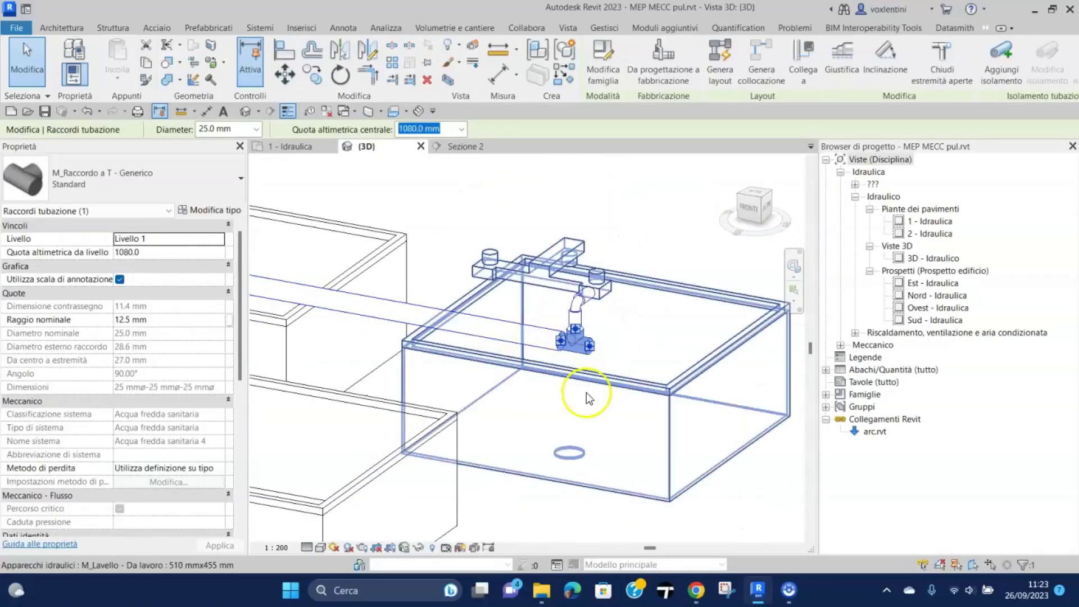
{"action": "scroll", "coordinate": [501, 388], "scroll_direction": "down", "scroll_amount": 2}
{"action": "mouse_move", "coordinate": [501, 389]}
{"action": "middle_mouse_down"}
{"action": "mouse_move", "coordinate": [478, 285]}
{"action": "mouse_move", "coordinate": [565, 354]}
{"action": "middle_mouse_up"}
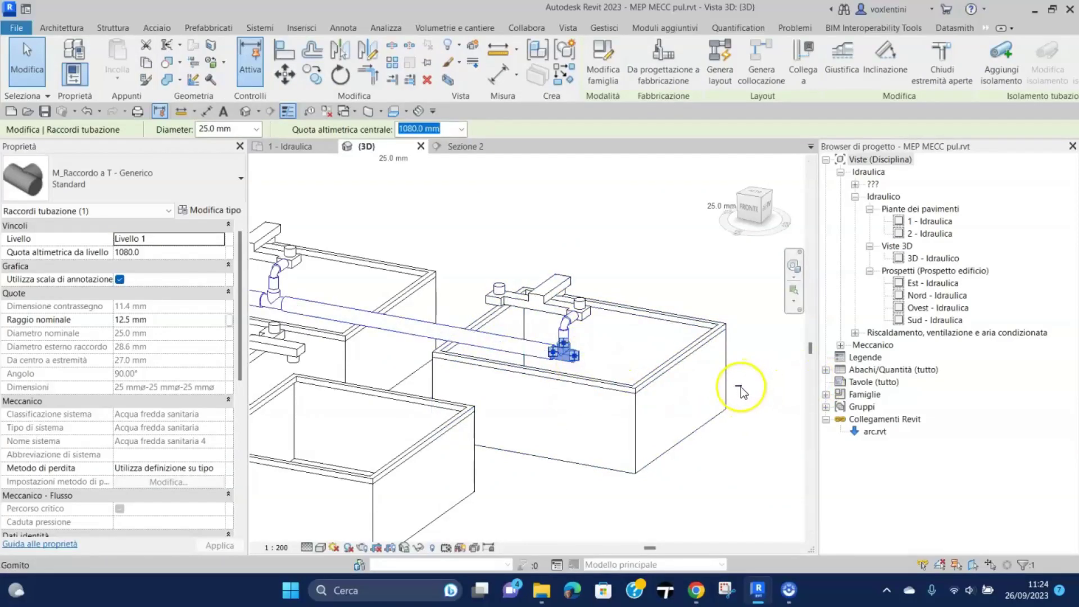
{"action": "left_click", "coordinate": [740, 387]}
{"action": "scroll", "coordinate": [557, 269], "scroll_direction": "down", "scroll_amount": 3}
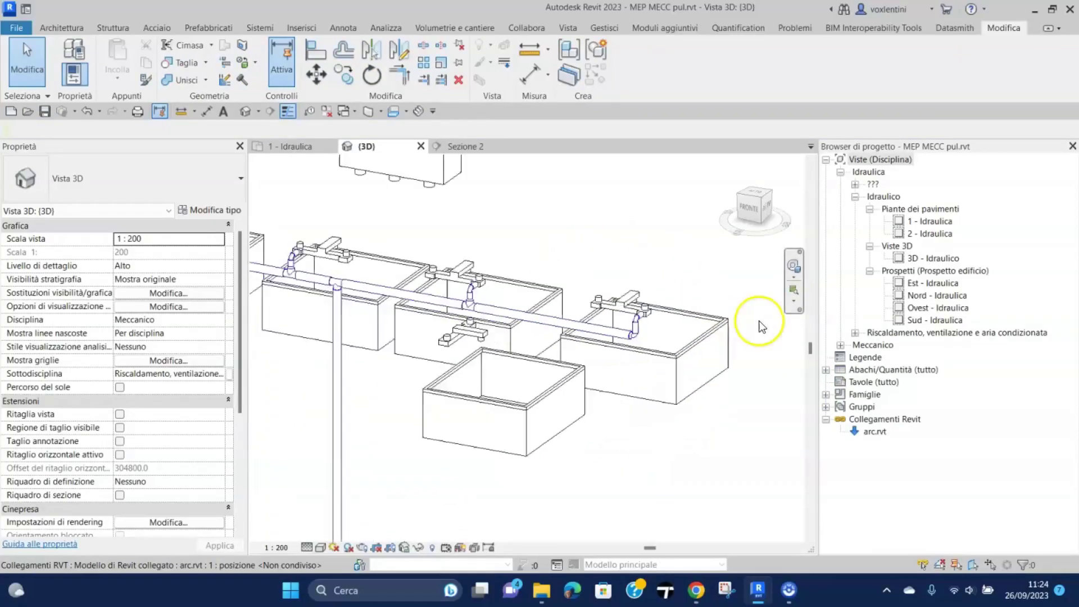
{"action": "scroll", "coordinate": [753, 321], "scroll_direction": "down", "scroll_amount": 2}
{"action": "middle_click_drag", "start_coordinate": [733, 468], "coordinate": [734, 412]}
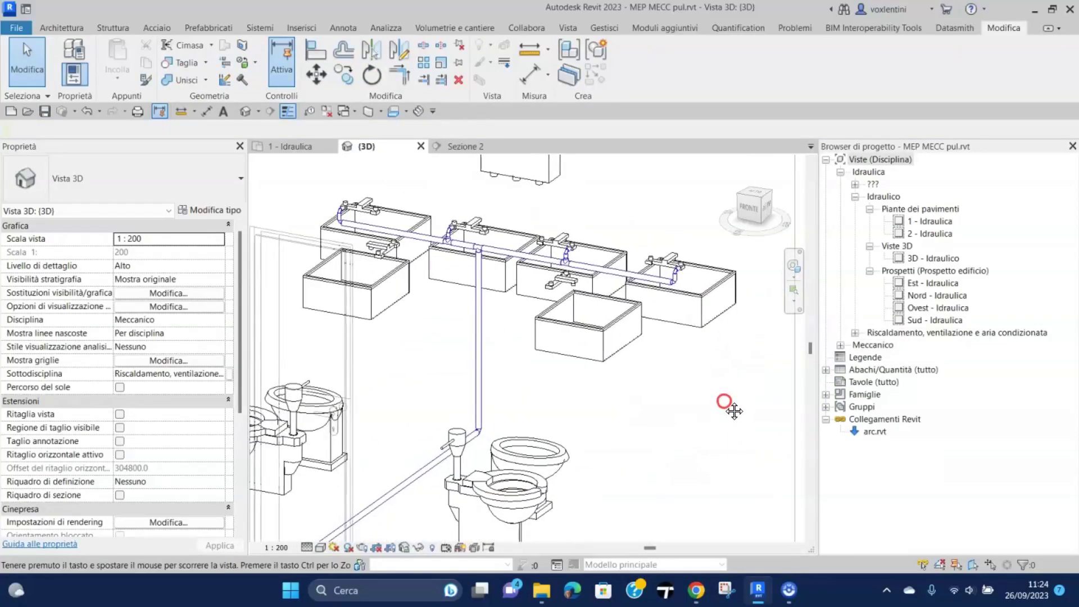
{"action": "scroll", "coordinate": [734, 411], "scroll_direction": "down", "scroll_amount": 2}
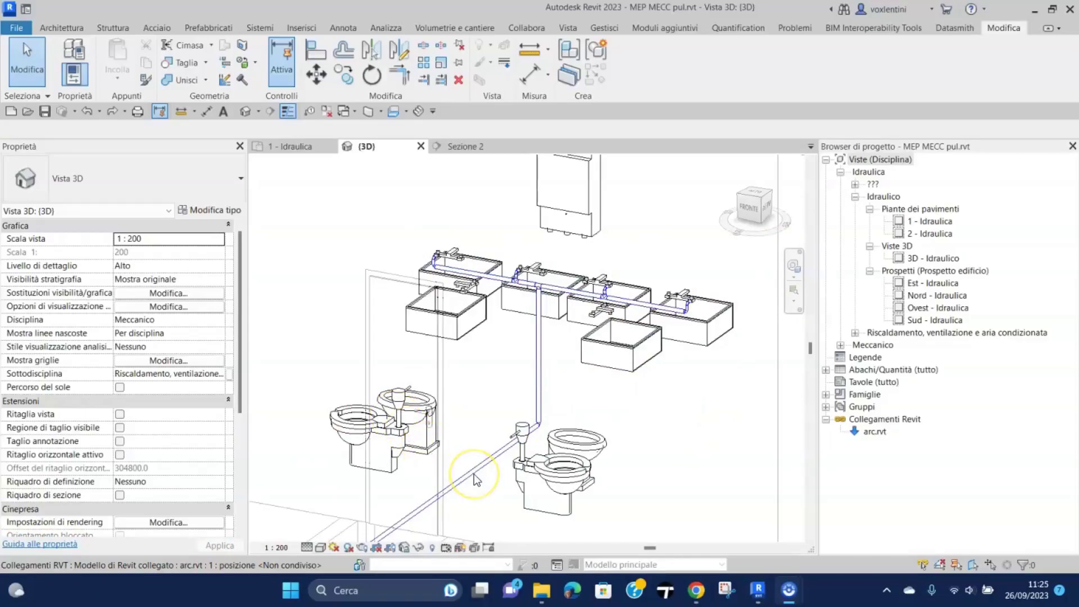
Connect the water heater's Connettore 1 (Acqua fredda sanitaria) to the horizontal supply pipe
{"action": "left_click", "coordinate": [581, 188]}
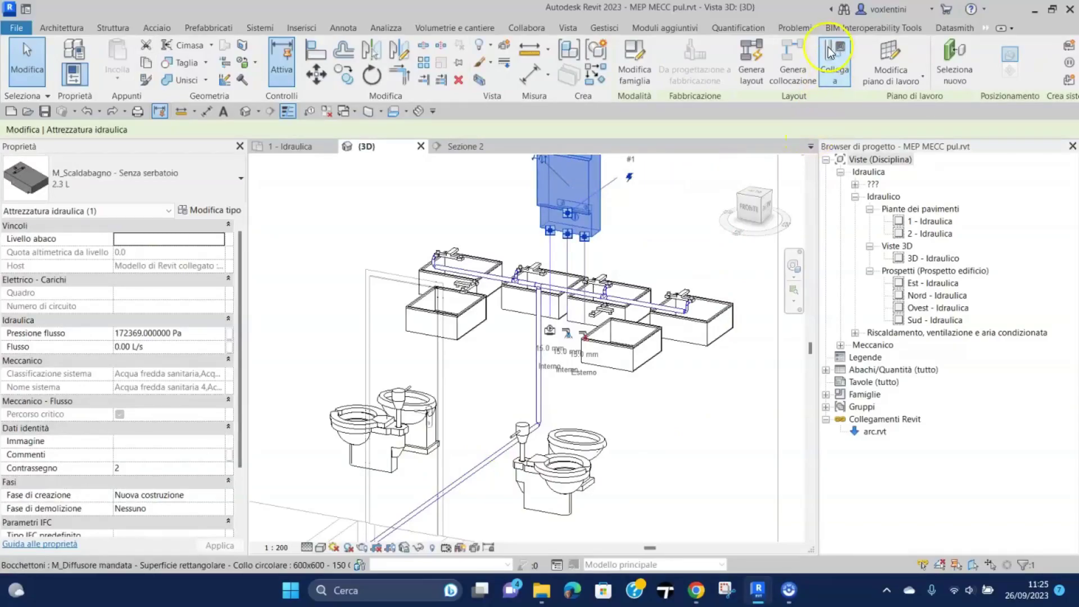
{"action": "left_click", "coordinate": [836, 45]}
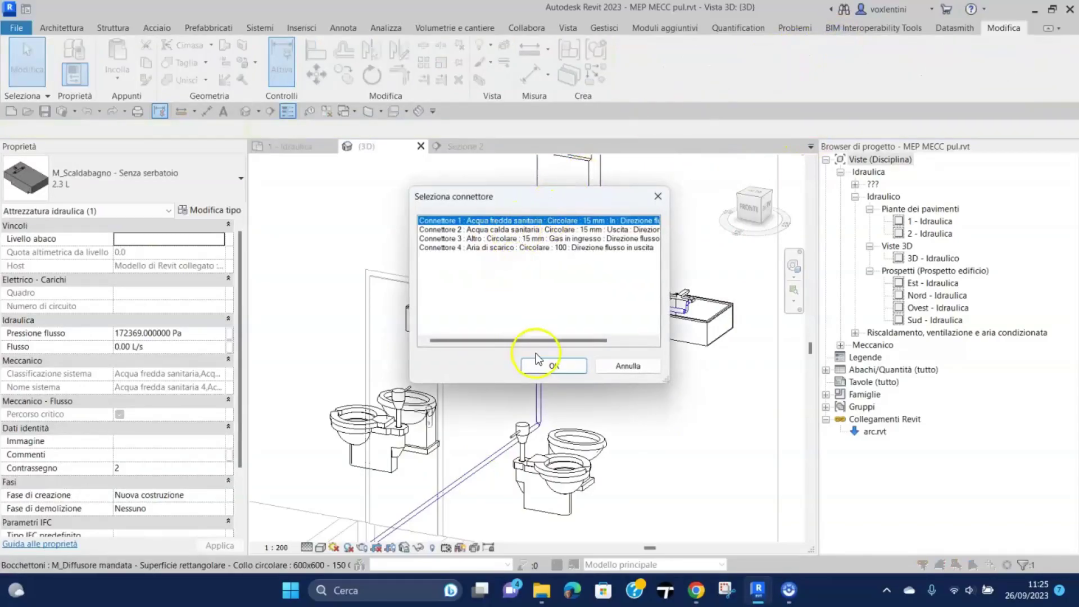
{"action": "left_click", "coordinate": [537, 359]}
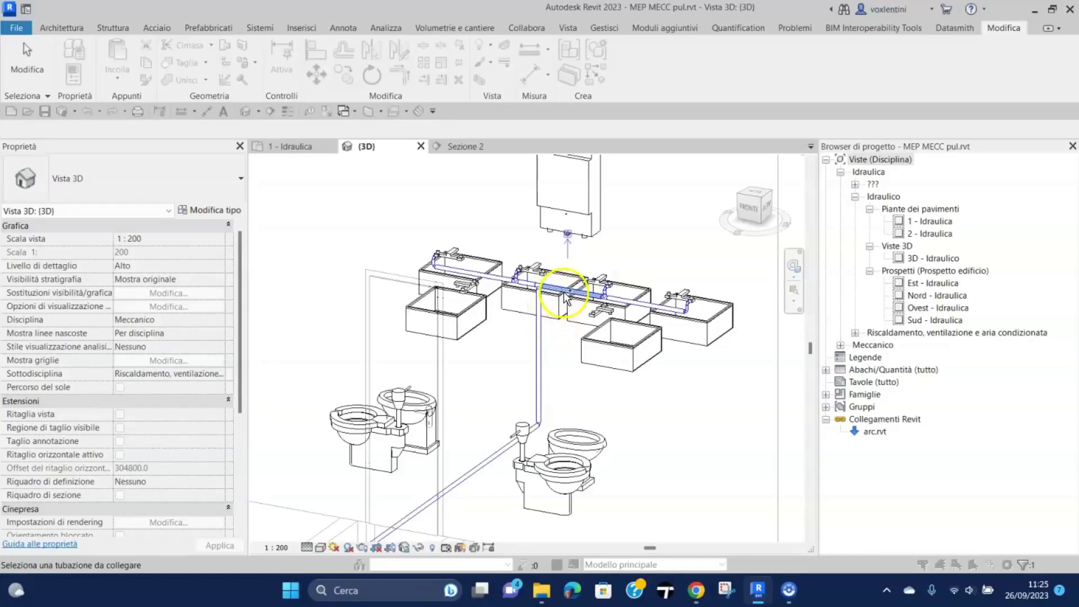
{"action": "left_click", "coordinate": [555, 309]}
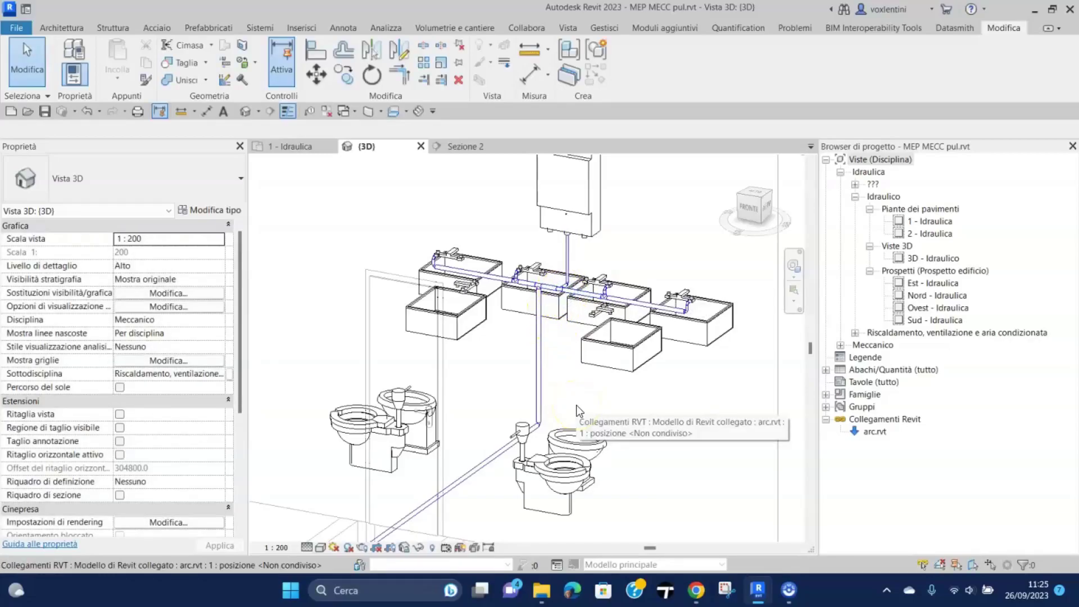
Orbit and pan the 3D model to review the room's plumbing
{"action": "left_click", "coordinate": [637, 410]}
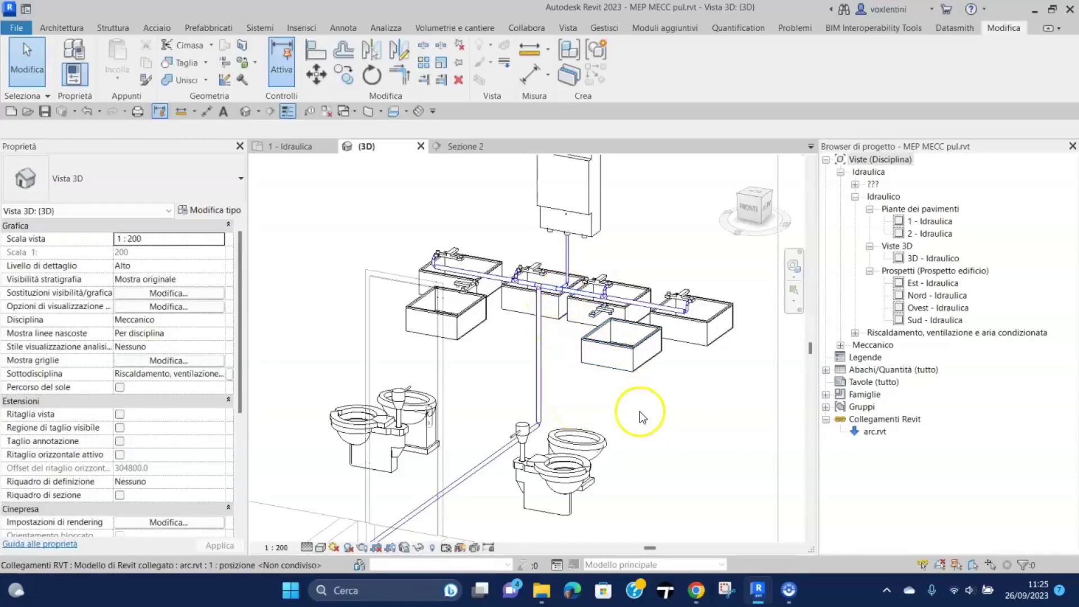
{"action": "middle_click_drag", "start_coordinate": [640, 411], "coordinate": [683, 402]}
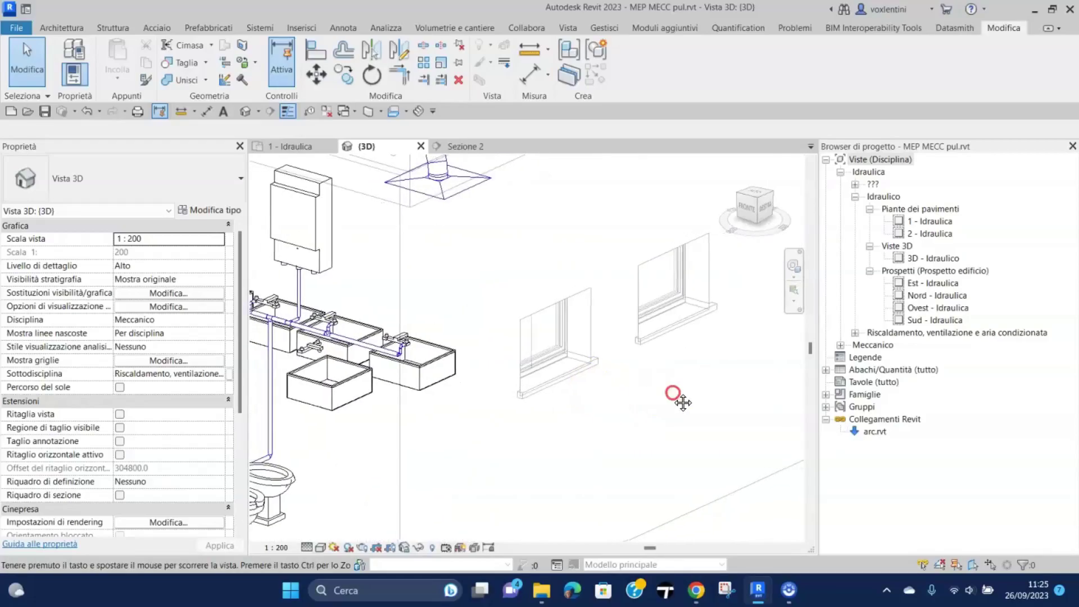
{"action": "scroll", "coordinate": [683, 402], "scroll_direction": "down", "scroll_amount": 2}
{"action": "mouse_move", "coordinate": [618, 467]}
{"action": "middle_mouse_down", "text": "shift"}
{"action": "mouse_move", "coordinate": [585, 465]}
{"action": "mouse_move", "coordinate": [612, 466]}
{"action": "middle_mouse_up", "text": "shift"}
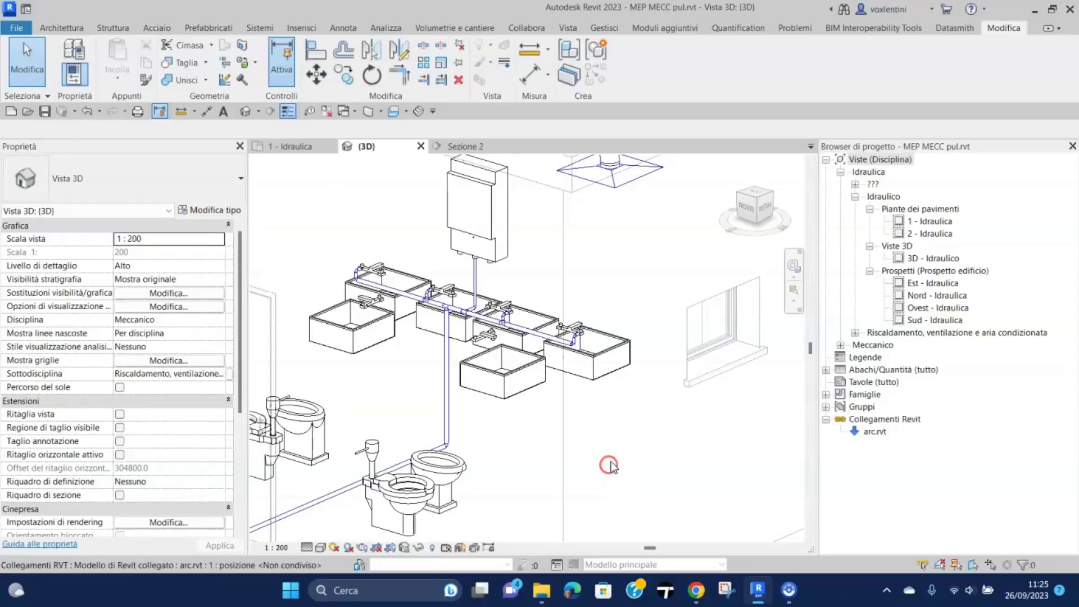
{"action": "scroll", "coordinate": [510, 373], "scroll_direction": "down", "scroll_amount": 2}
{"action": "middle_click_drag", "start_coordinate": [478, 429], "coordinate": [585, 397]}
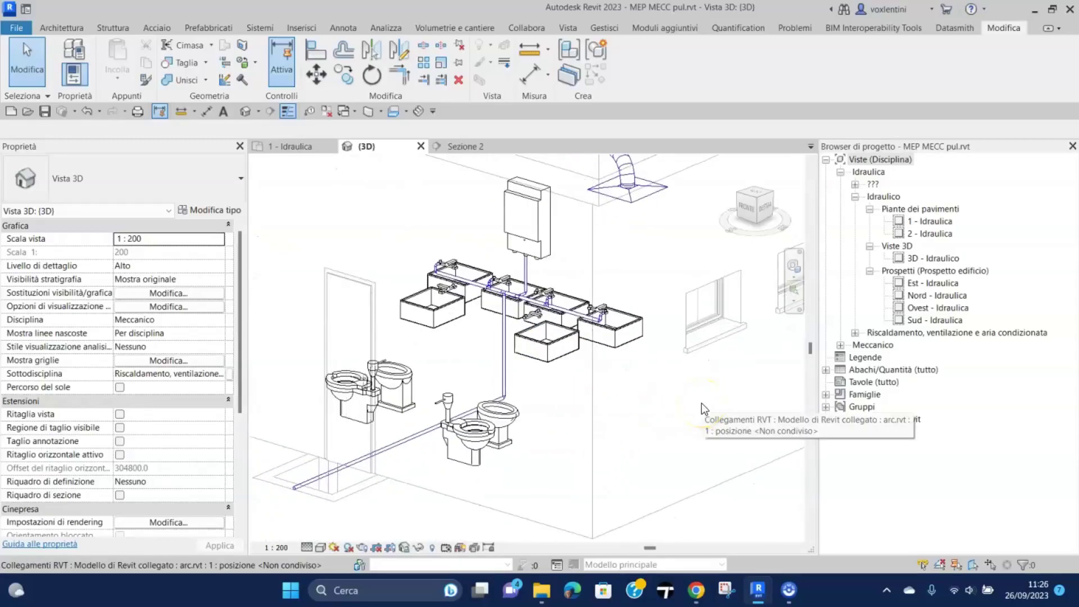
{"action": "left_click", "coordinate": [370, 163]}
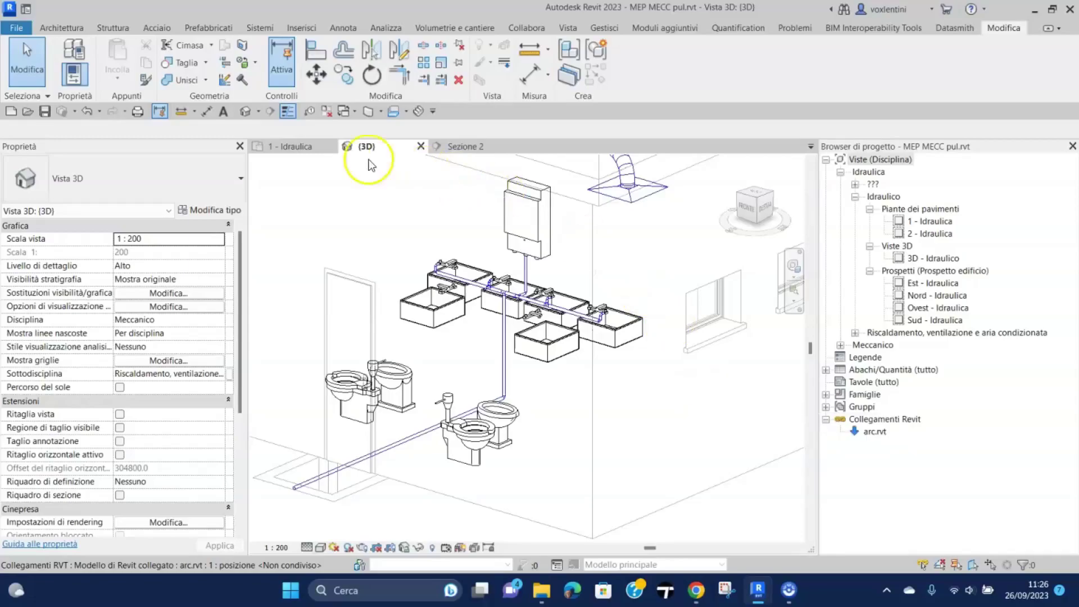
Switch to the 1 - Idraulica plan and zoom around the shaft and sink pipes
{"action": "left_click", "coordinate": [305, 148]}
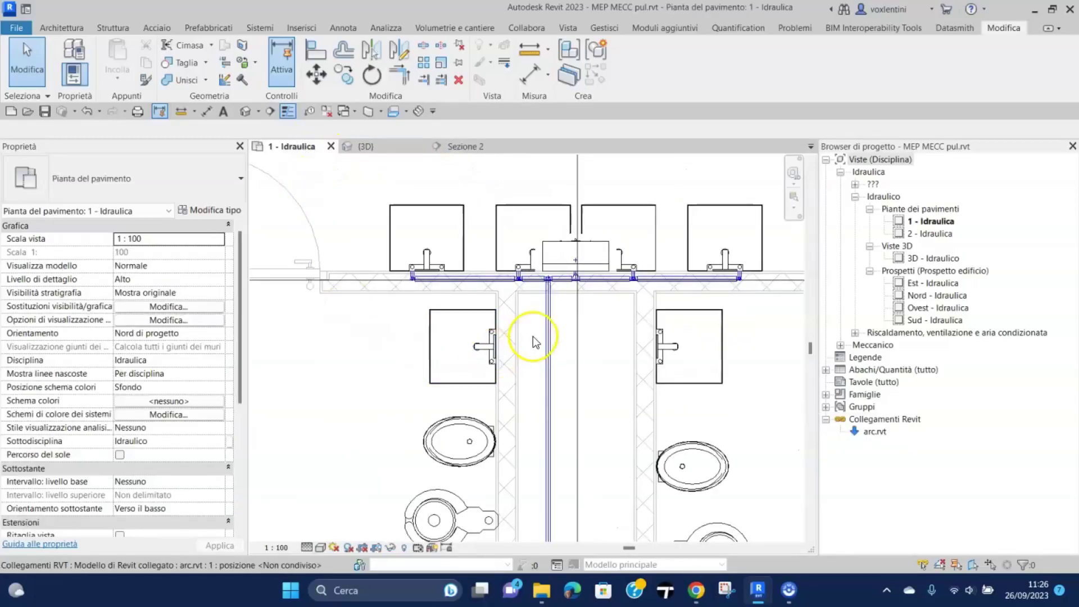
{"action": "scroll", "coordinate": [531, 322], "scroll_direction": "up", "scroll_amount": 2}
{"action": "scroll", "coordinate": [530, 322], "scroll_direction": "up", "scroll_amount": 1}
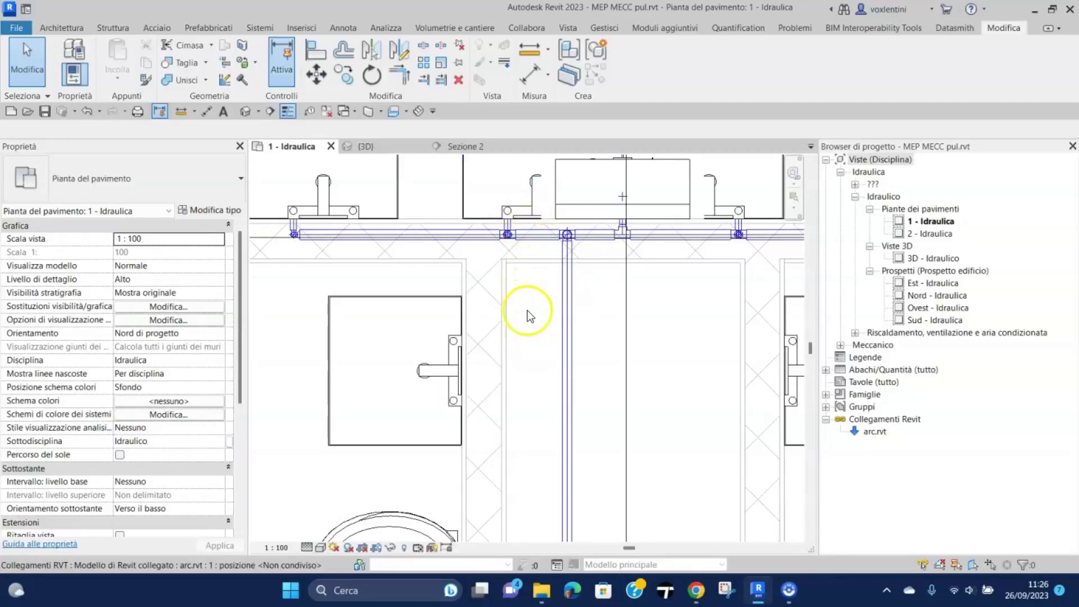
{"action": "scroll", "coordinate": [494, 359], "scroll_direction": "down", "scroll_amount": 2}
{"action": "scroll", "coordinate": [490, 357], "scroll_direction": "down", "scroll_amount": 2}
{"action": "scroll", "coordinate": [491, 357], "scroll_direction": "down", "scroll_amount": 1}
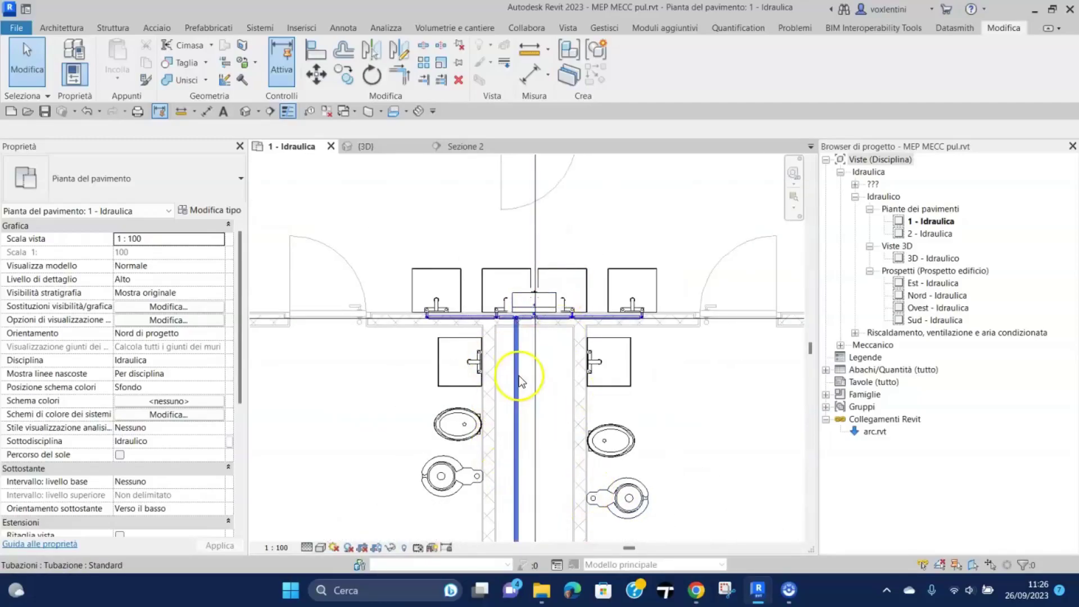
{"action": "scroll", "coordinate": [463, 333], "scroll_direction": "up", "scroll_amount": 1}
{"action": "scroll", "coordinate": [538, 349], "scroll_direction": "up", "scroll_amount": 1}
{"action": "scroll", "coordinate": [538, 350], "scroll_direction": "up", "scroll_amount": 1}
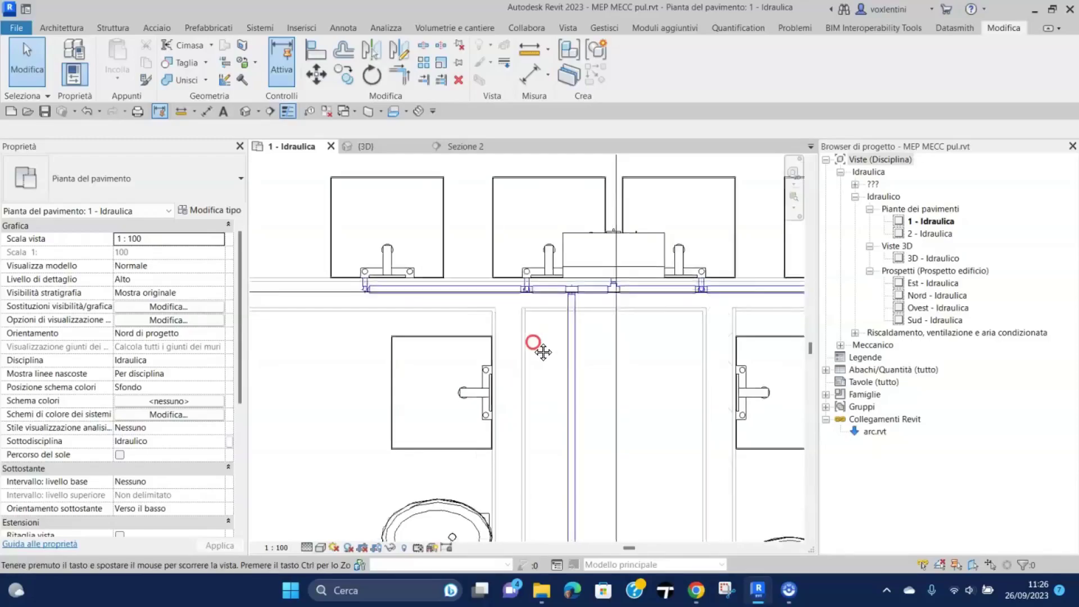
{"action": "scroll", "coordinate": [534, 342], "scroll_direction": "up", "scroll_amount": 1}
{"action": "scroll", "coordinate": [482, 306], "scroll_direction": "up", "scroll_amount": 1}
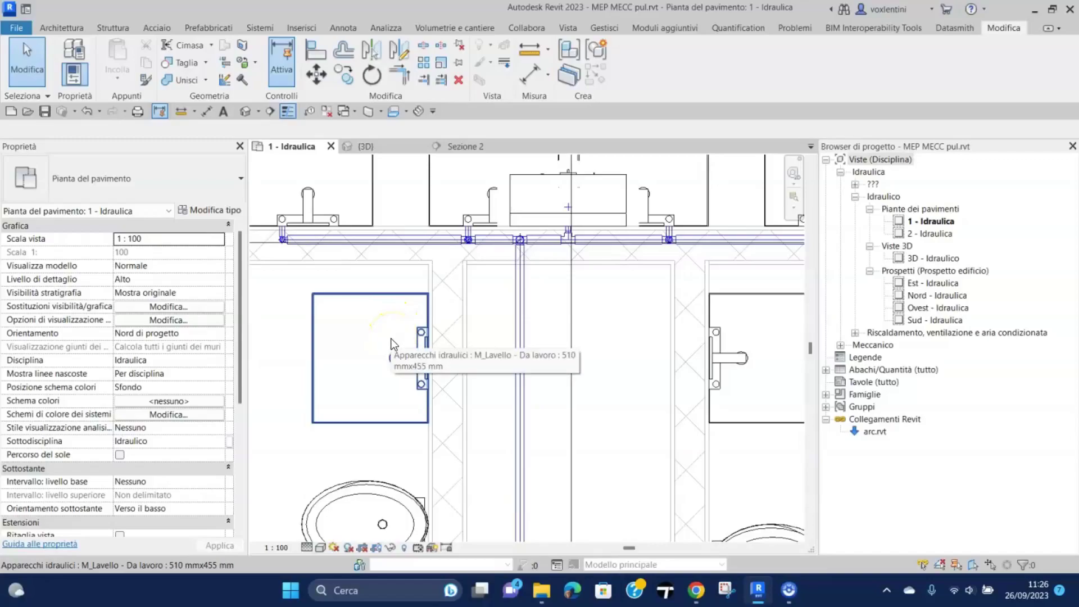
{"action": "scroll", "coordinate": [476, 298], "scroll_direction": "up", "scroll_amount": 1}
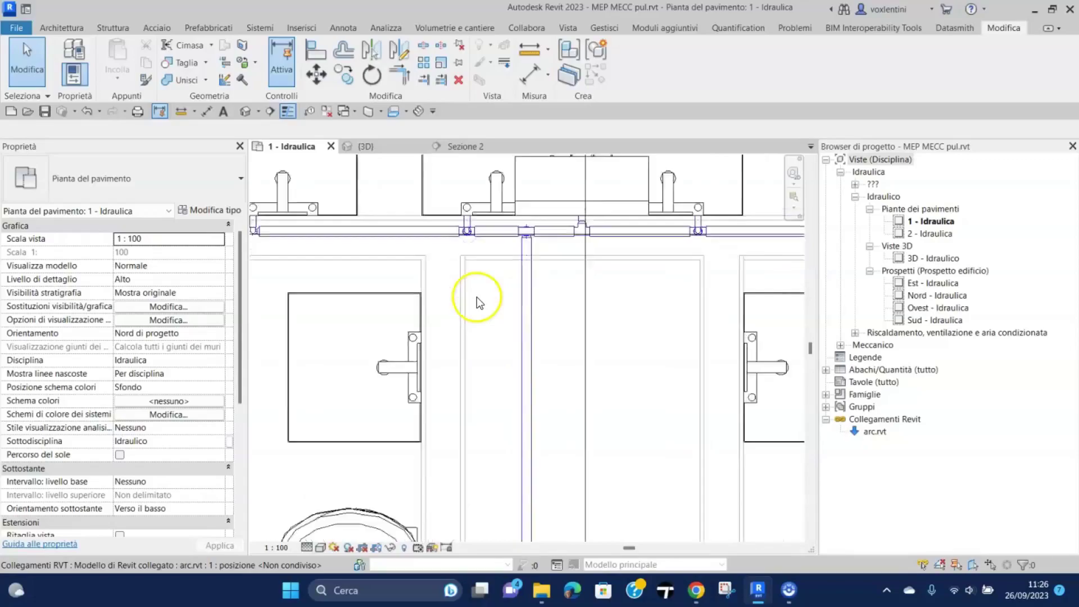
{"action": "scroll", "coordinate": [477, 297], "scroll_direction": "up", "scroll_amount": 2}
Draw a same-type pipe from the sink line down the chase to beside the toilets
{"action": "left_click", "coordinate": [516, 198]}
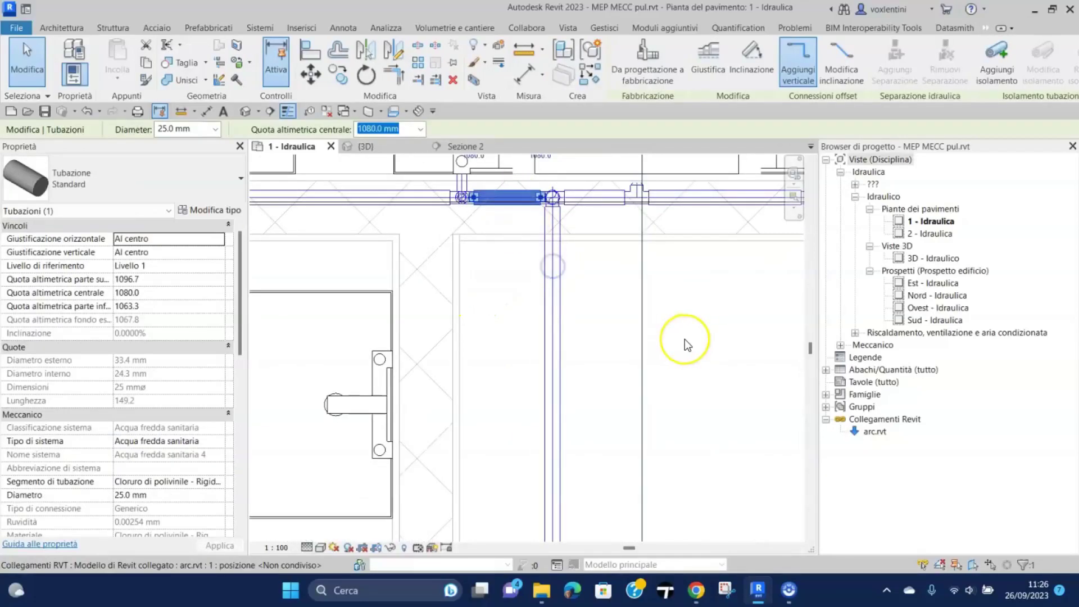
{"action": "left_click", "coordinate": [593, 72]}
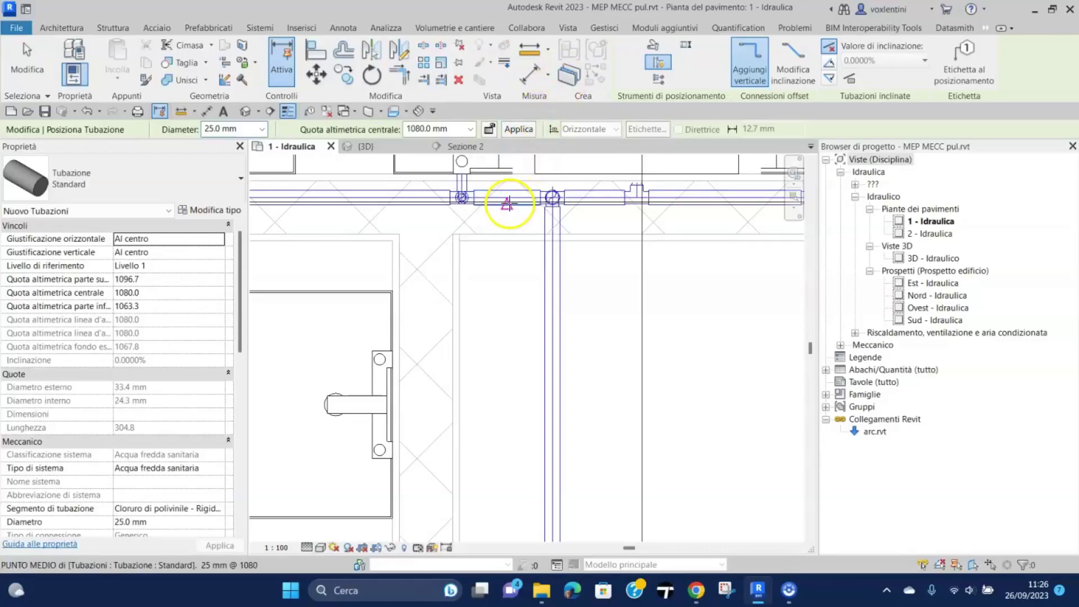
{"action": "scroll", "coordinate": [516, 349], "scroll_direction": "down", "scroll_amount": 2}
{"action": "scroll", "coordinate": [517, 337], "scroll_direction": "down", "scroll_amount": 2}
{"action": "scroll", "coordinate": [518, 340], "scroll_direction": "down", "scroll_amount": 1}
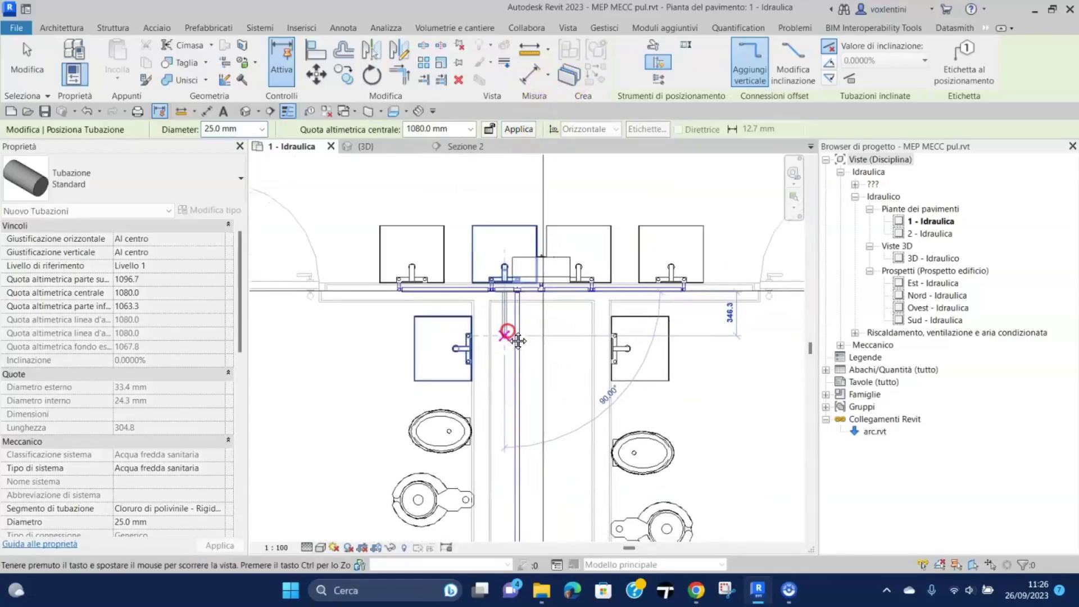
{"action": "middle_click_drag", "start_coordinate": [518, 340], "coordinate": [530, 170]}
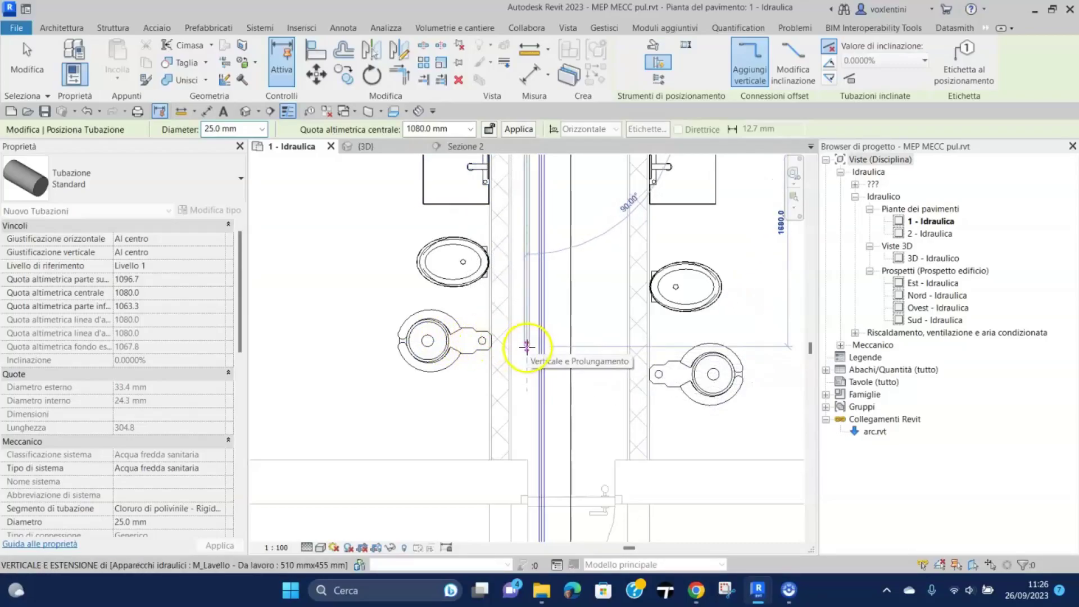
{"action": "left_click", "coordinate": [527, 348]}
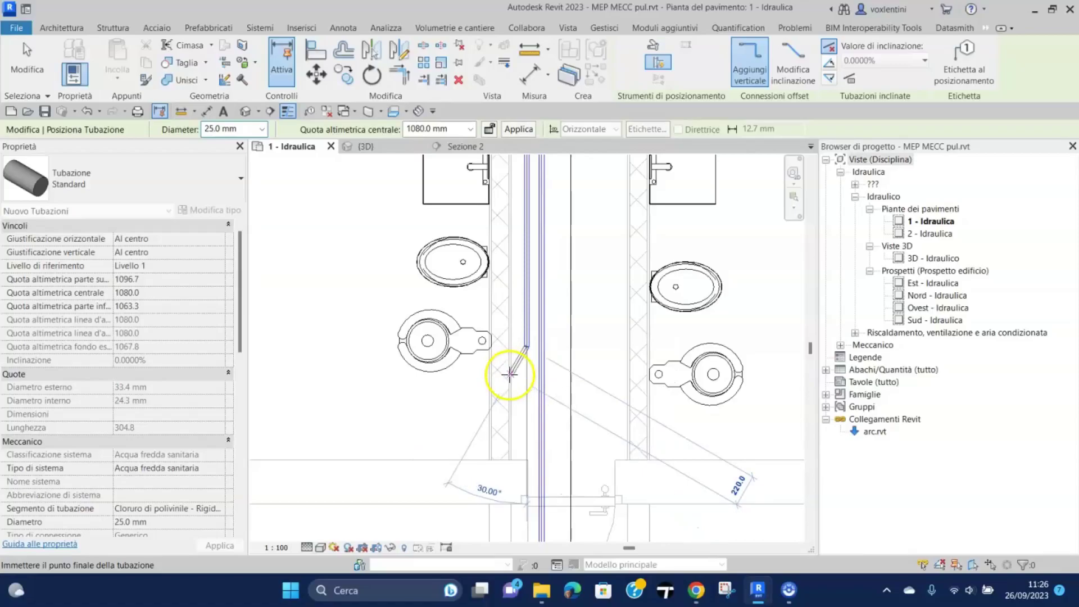
{"action": "key", "text": "Escape"}
{"action": "scroll", "coordinate": [619, 298], "scroll_direction": "down", "scroll_amount": 3}
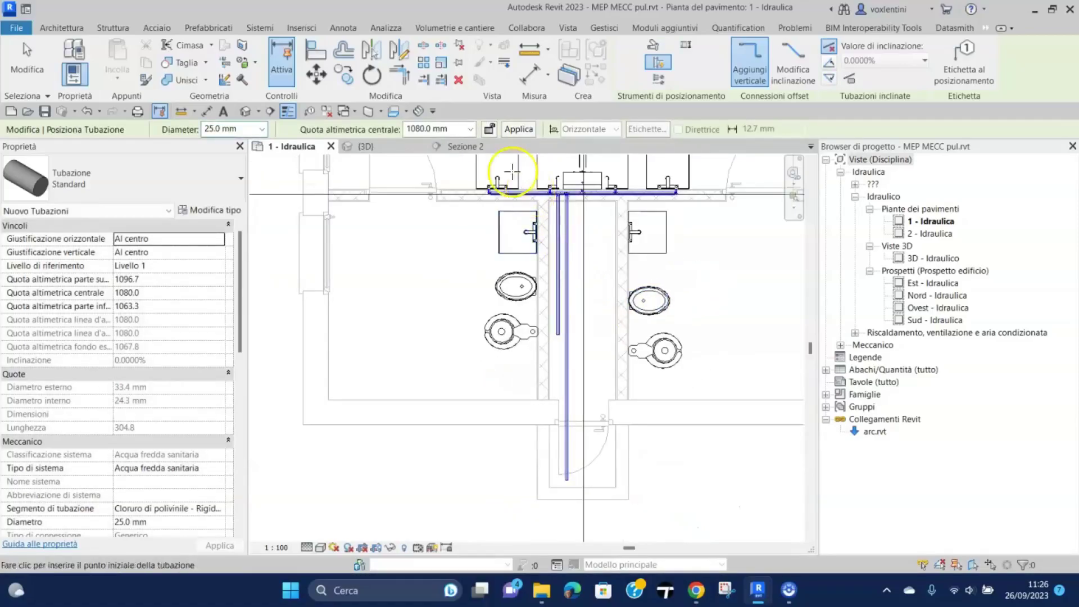
Check the pipes in 3D, then return to the 1 - Idraulica plan around the sinks
{"action": "left_click", "coordinate": [374, 145]}
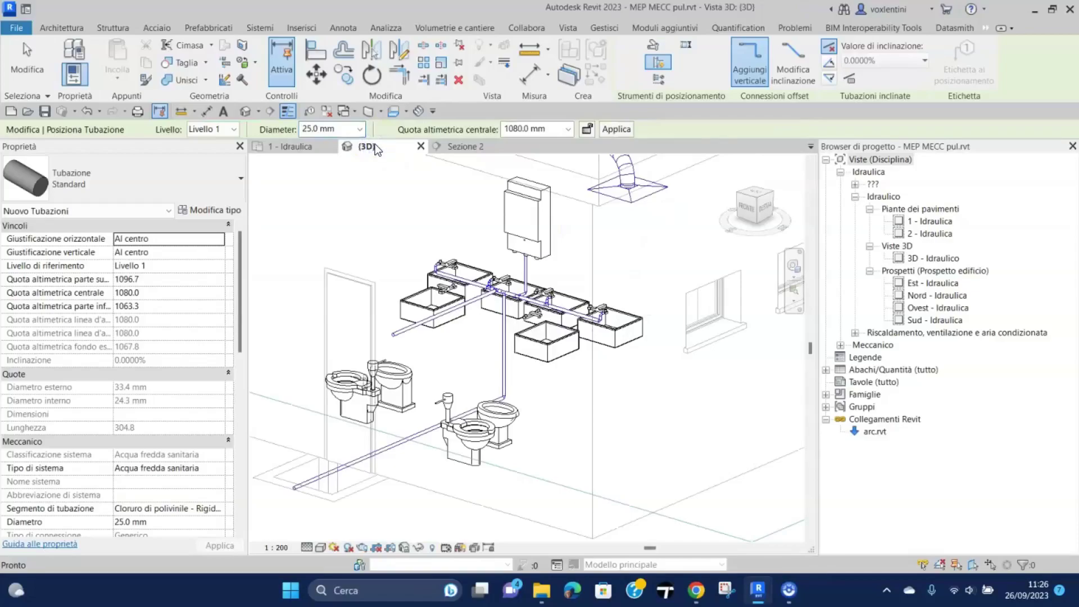
{"action": "left_click", "coordinate": [326, 133]}
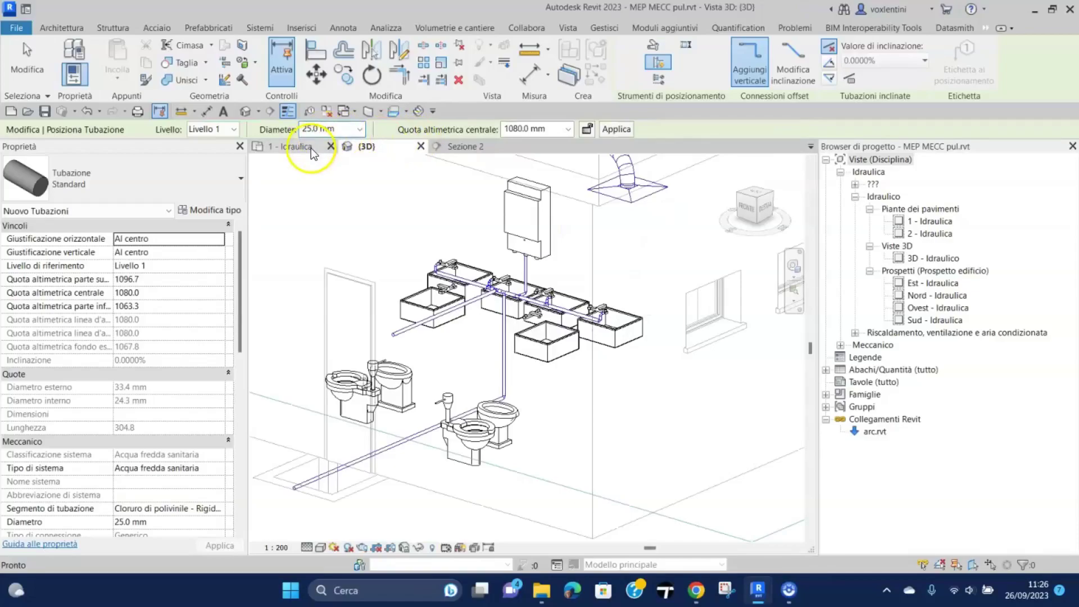
{"action": "left_click", "coordinate": [312, 147]}
{"action": "scroll", "coordinate": [655, 272], "scroll_direction": "up", "scroll_amount": 2}
{"action": "scroll", "coordinate": [590, 273], "scroll_direction": "up", "scroll_amount": 2}
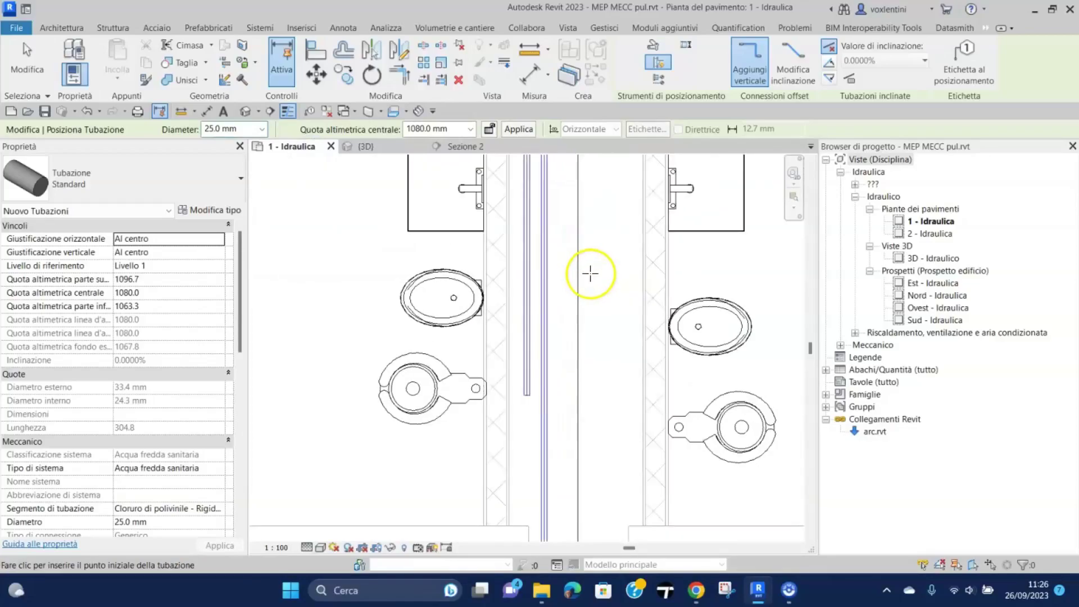
{"action": "middle_click_drag", "start_coordinate": [590, 274], "coordinate": [651, 398]}
{"action": "scroll", "coordinate": [650, 398], "scroll_direction": "up", "scroll_amount": 1}
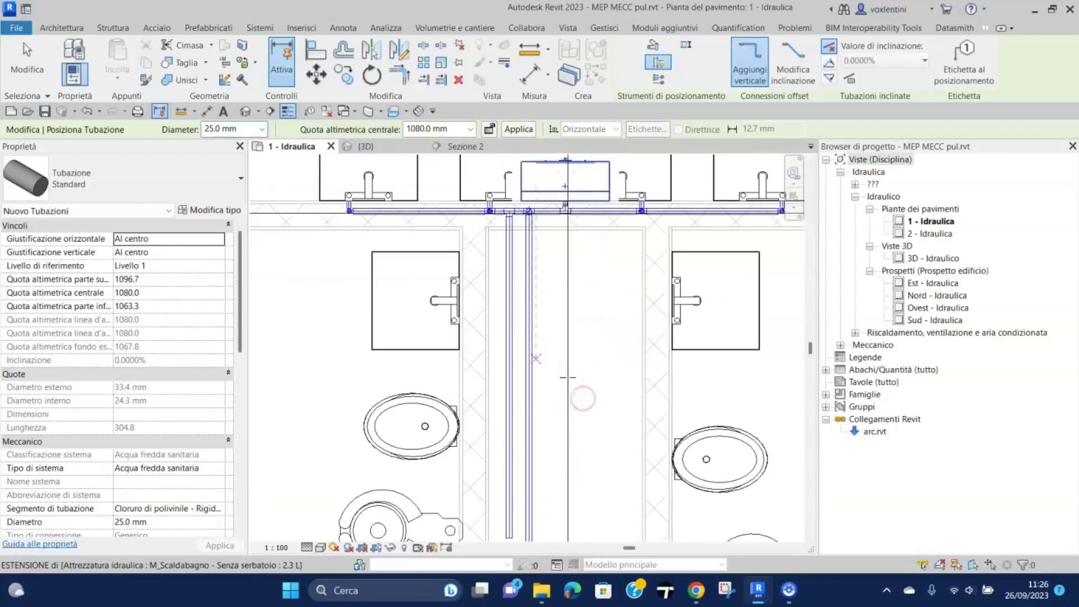
Connect the left sink's cold-water connector into the vertical cold-water pipe
{"action": "left_click", "coordinate": [88, 109]}
{"action": "left_click", "coordinate": [400, 271]}
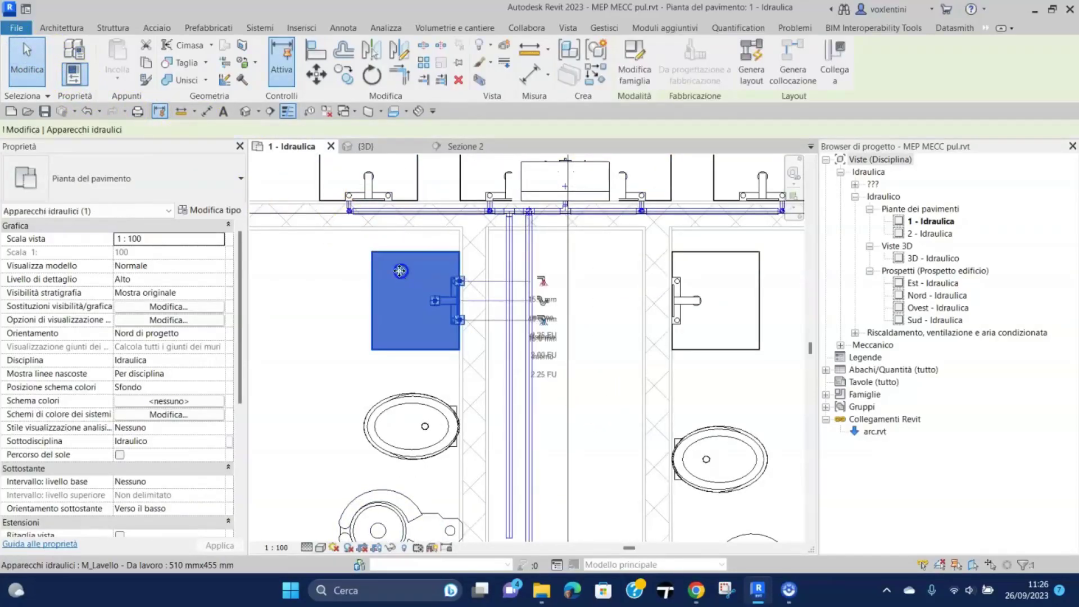
{"action": "left_click", "coordinate": [831, 63]}
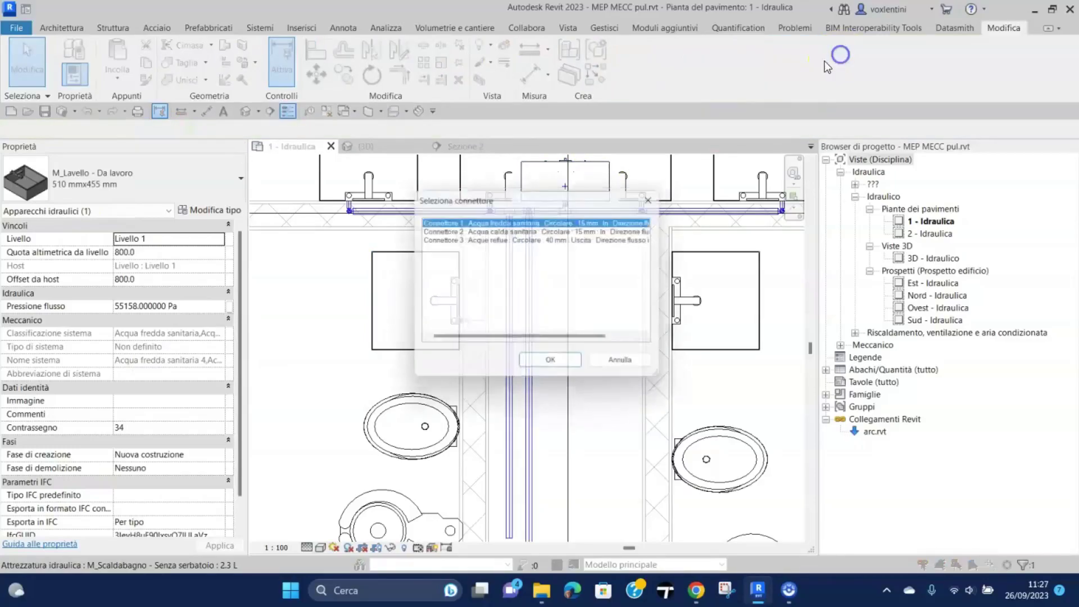
{"action": "left_click", "coordinate": [557, 366]}
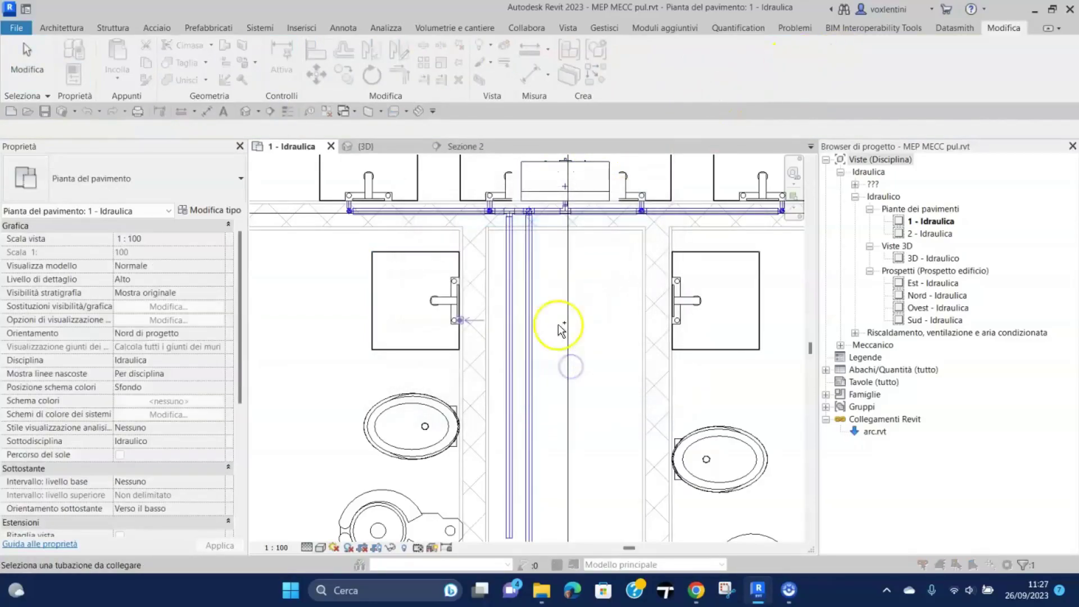
{"action": "left_click", "coordinate": [516, 300]}
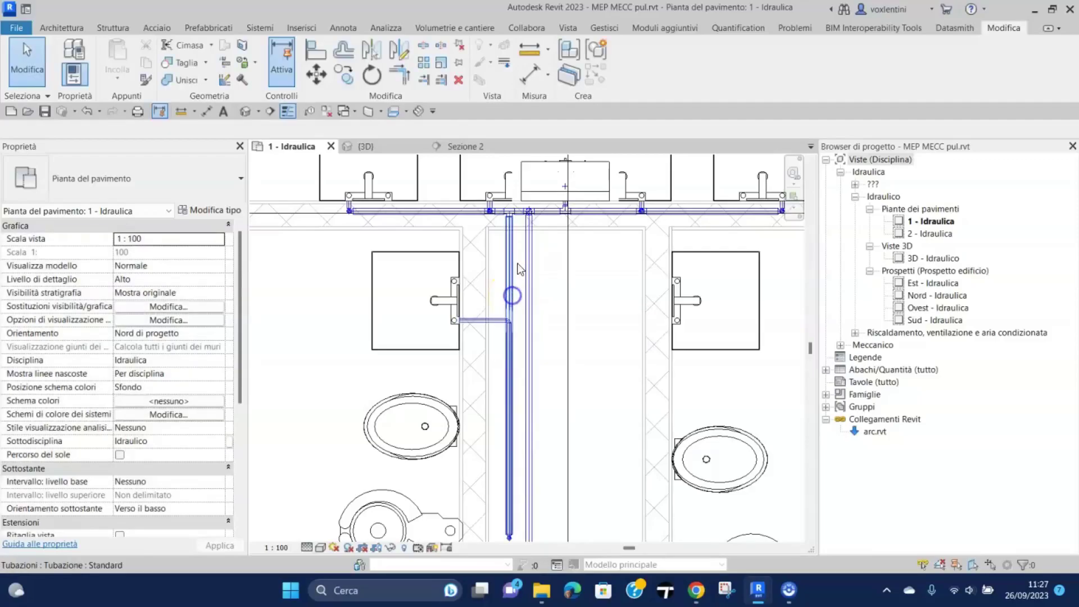
{"action": "scroll", "coordinate": [518, 307], "scroll_direction": "down", "scroll_amount": 2}
{"action": "scroll", "coordinate": [498, 362], "scroll_direction": "up", "scroll_amount": 3}
{"action": "scroll", "coordinate": [498, 362], "scroll_direction": "up", "scroll_amount": 2}
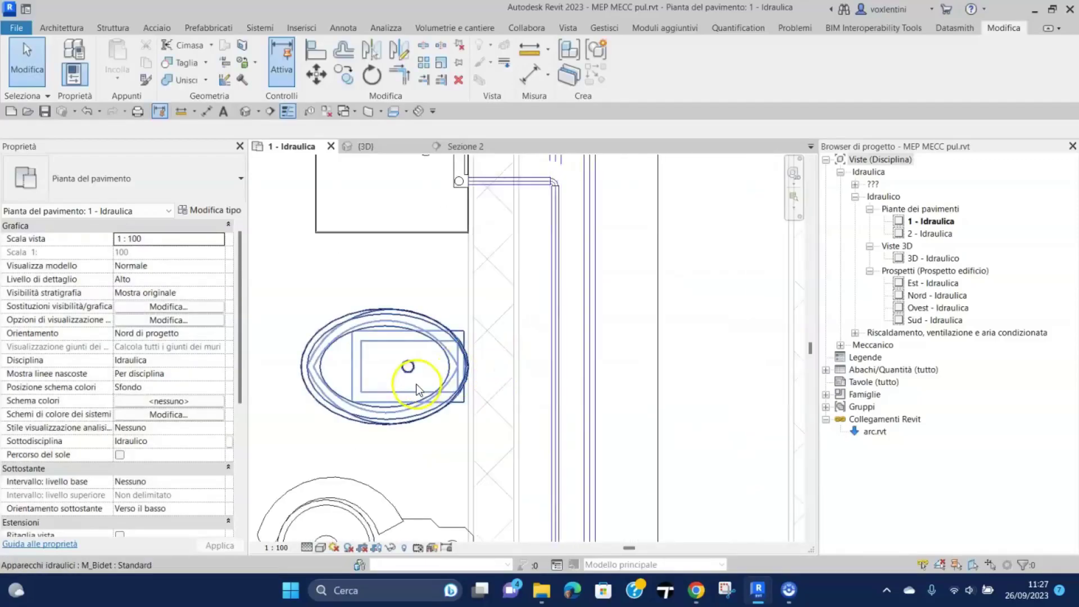
Connect the bidet's cold-water connector into the vertical pipe
{"action": "left_click", "coordinate": [475, 376]}
{"action": "scroll", "coordinate": [692, 243], "scroll_direction": "down", "scroll_amount": 1}
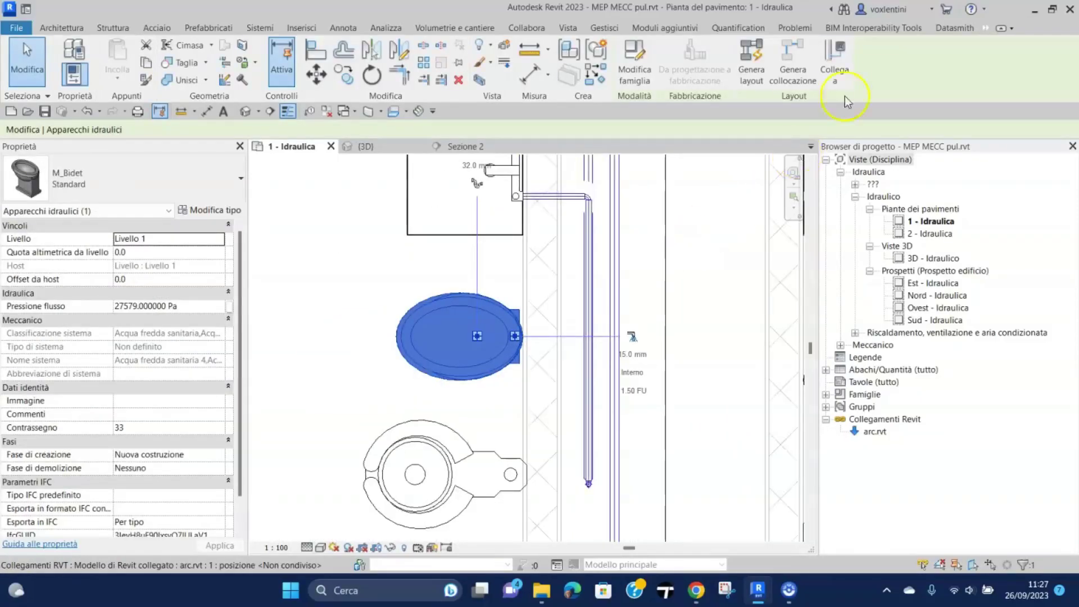
{"action": "left_click", "coordinate": [825, 52]}
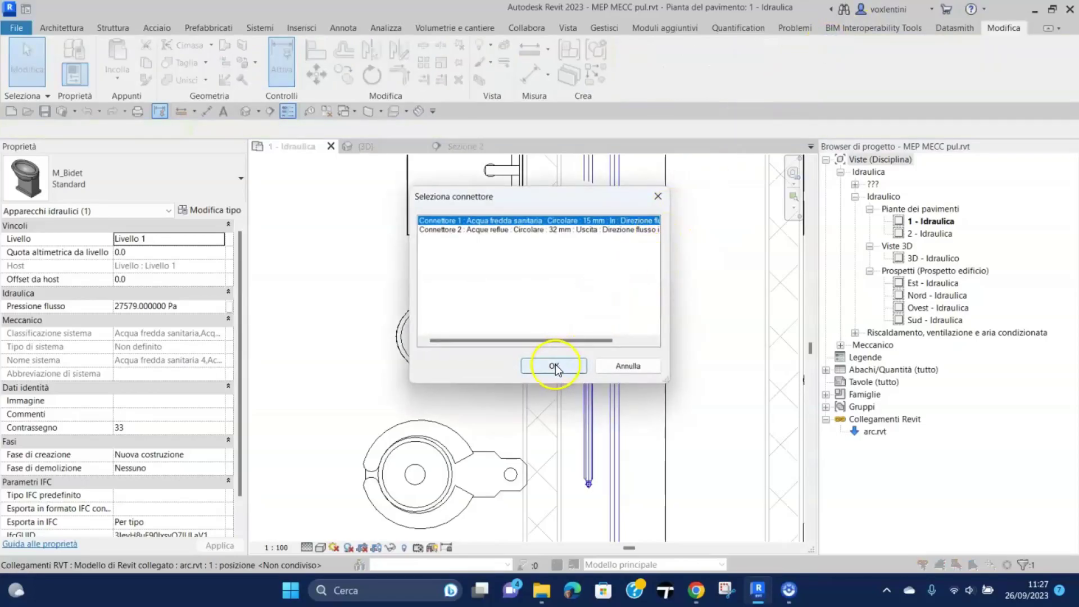
{"action": "left_click", "coordinate": [555, 365]}
{"action": "left_click", "coordinate": [584, 354]}
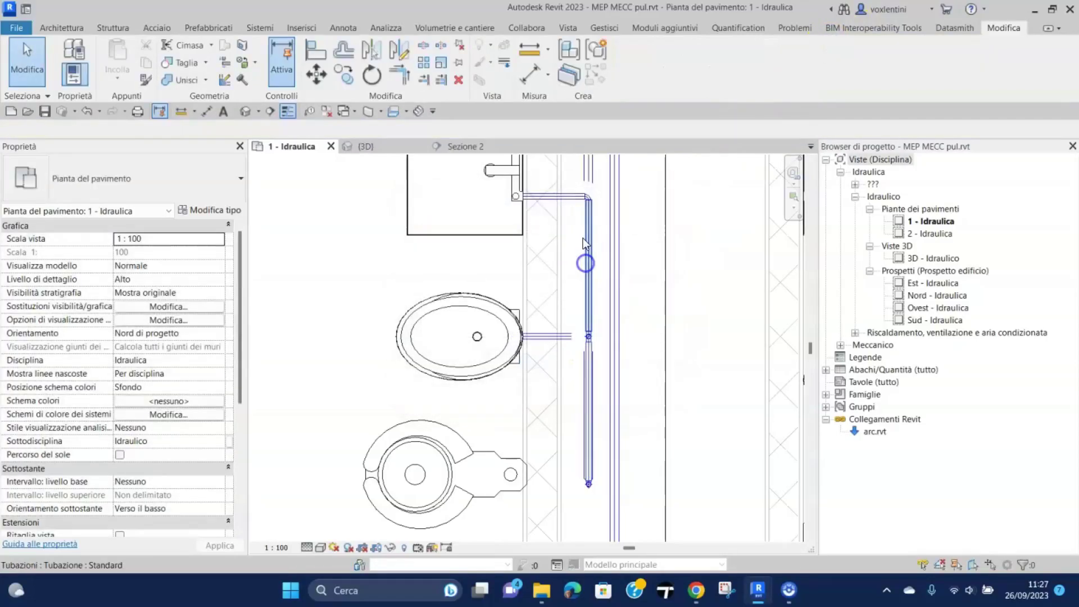
{"action": "scroll", "coordinate": [531, 209], "scroll_direction": "down", "scroll_amount": 3}
{"action": "scroll", "coordinate": [527, 376], "scroll_direction": "up", "scroll_amount": 3}
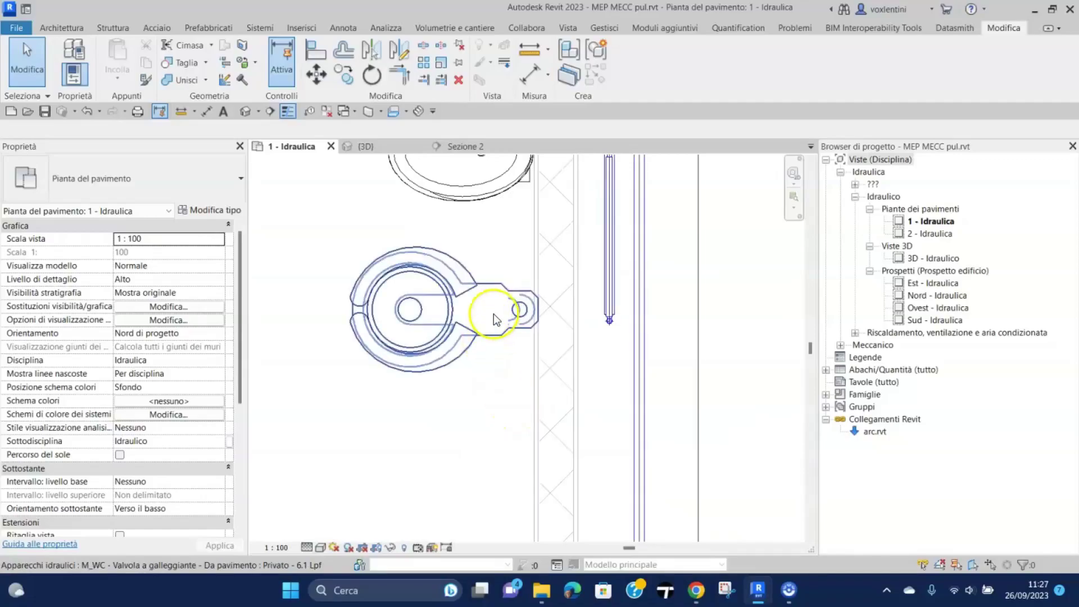
Try connecting the WC to the vertical pipe end, cancel the failed connection, then show the 3D view
{"action": "left_click", "coordinate": [493, 314]}
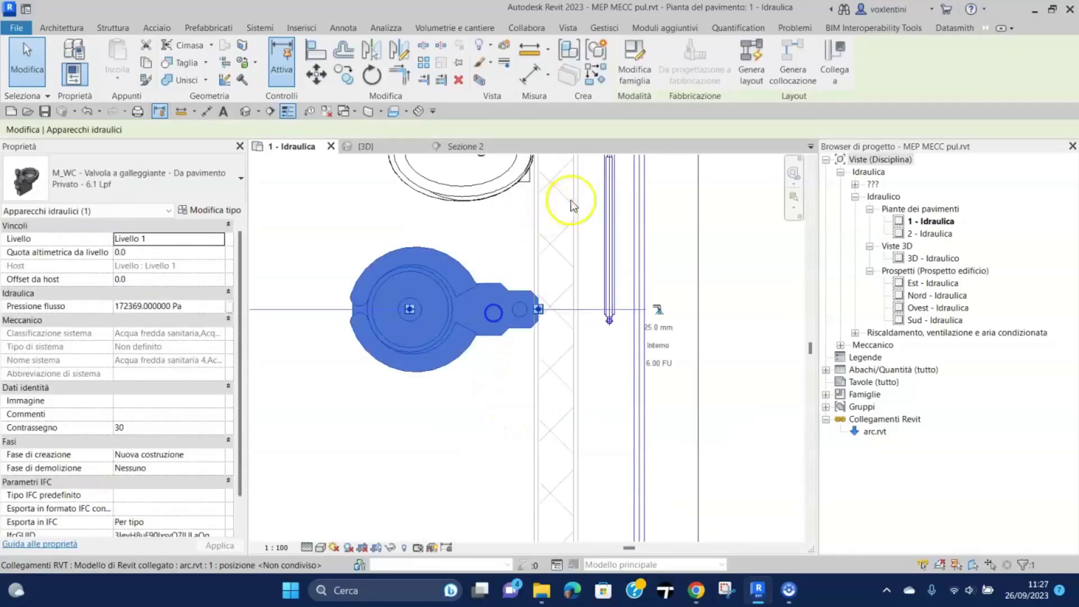
{"action": "left_click", "coordinate": [838, 55]}
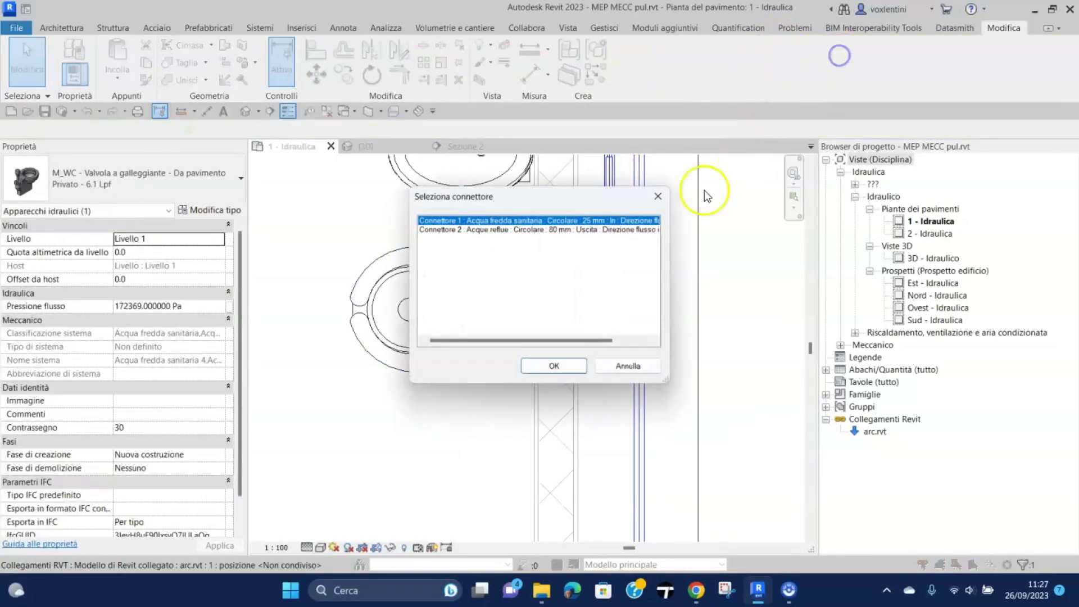
{"action": "left_click", "coordinate": [545, 366]}
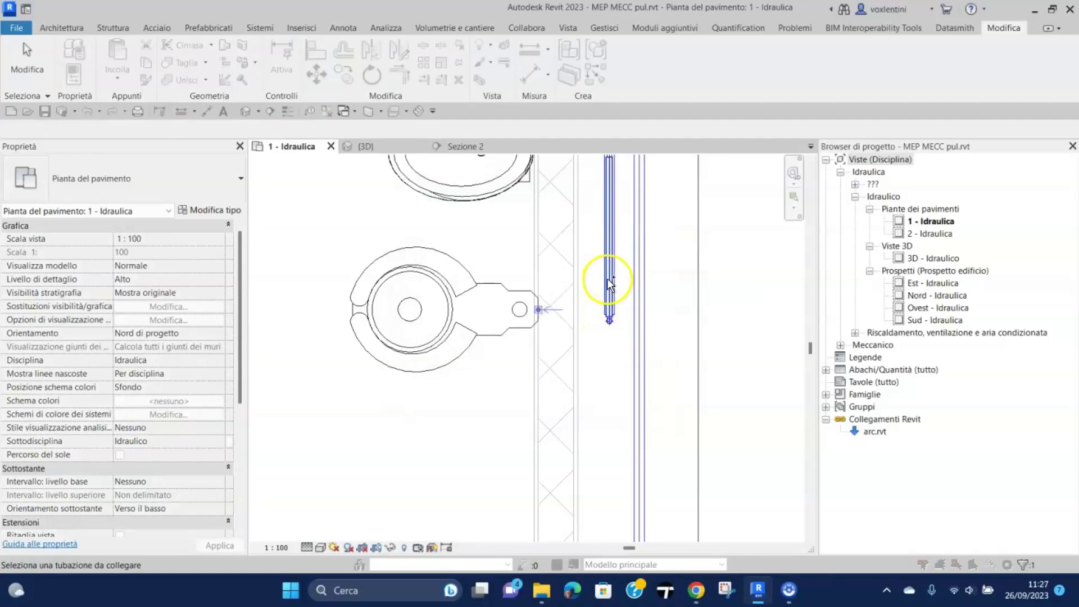
{"action": "scroll", "coordinate": [607, 331], "scroll_direction": "up", "scroll_amount": 3}
{"action": "scroll", "coordinate": [609, 333], "scroll_direction": "up", "scroll_amount": 1}
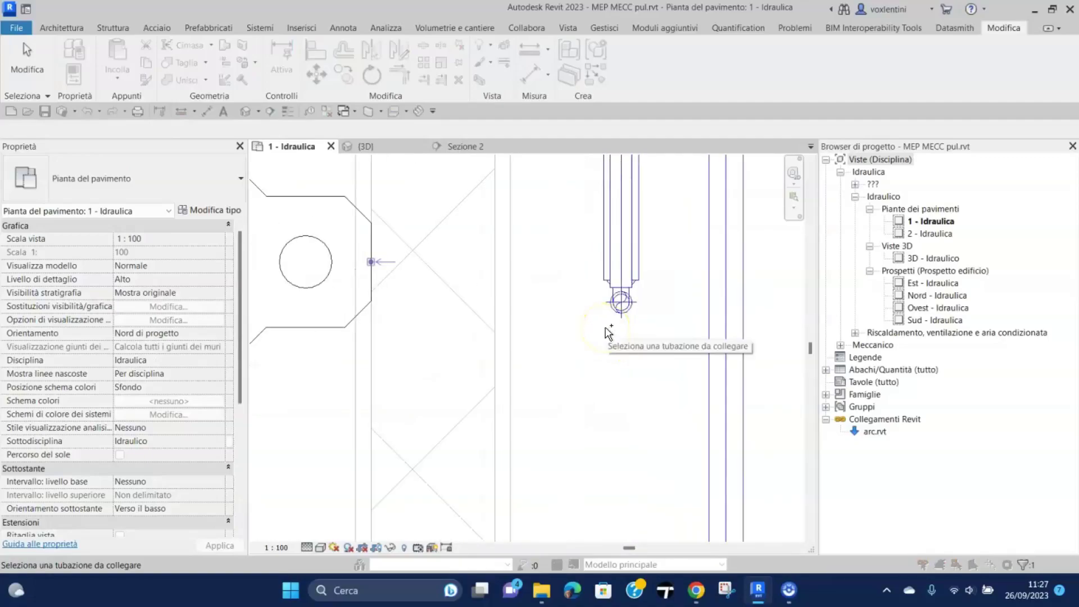
{"action": "scroll", "coordinate": [609, 332], "scroll_direction": "down", "scroll_amount": 3}
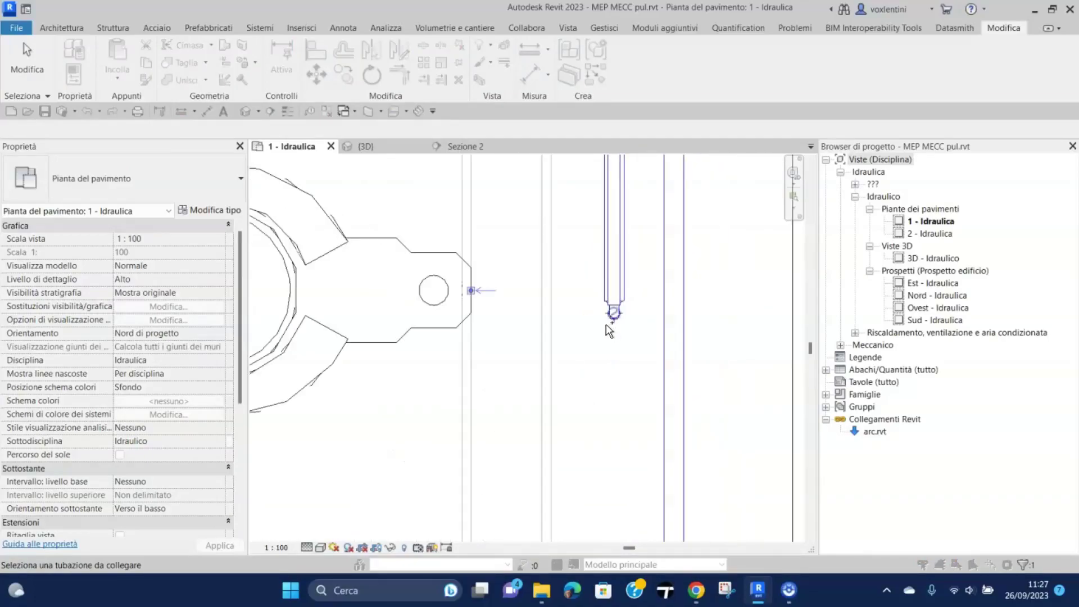
{"action": "left_click", "coordinate": [615, 269]}
{"action": "left_click", "coordinate": [1071, 565]}
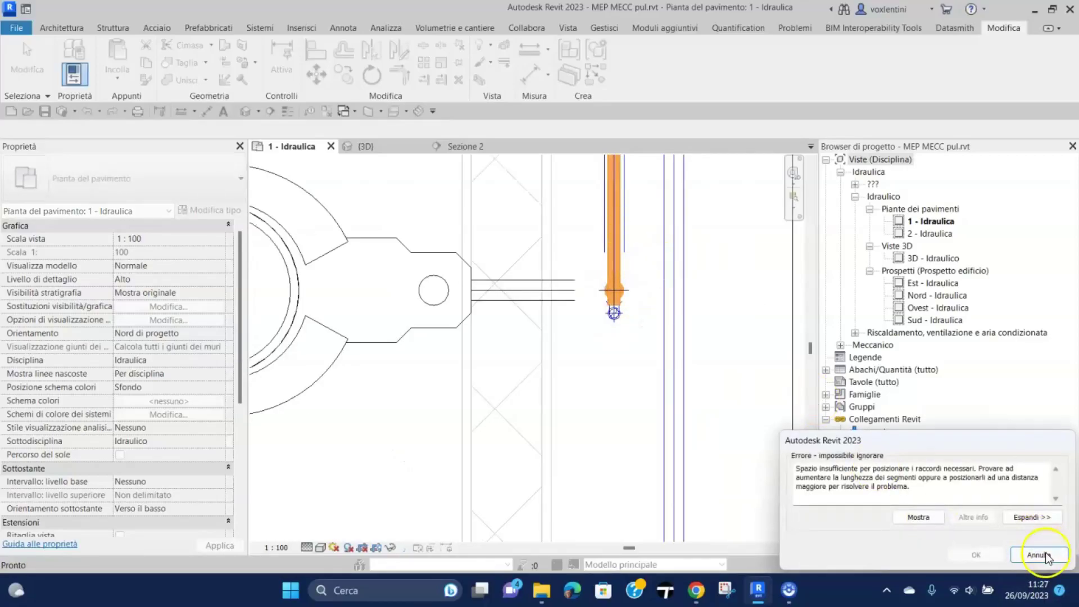
{"action": "left_click", "coordinate": [1046, 555]}
{"action": "scroll", "coordinate": [578, 410], "scroll_direction": "down", "scroll_amount": 2}
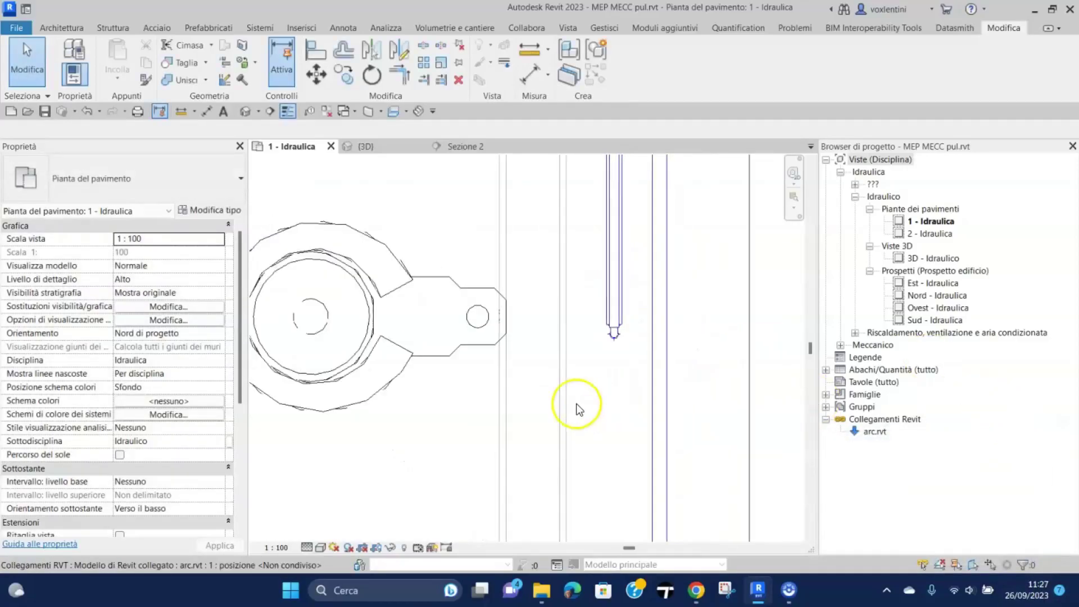
{"action": "left_click", "coordinate": [366, 148]}
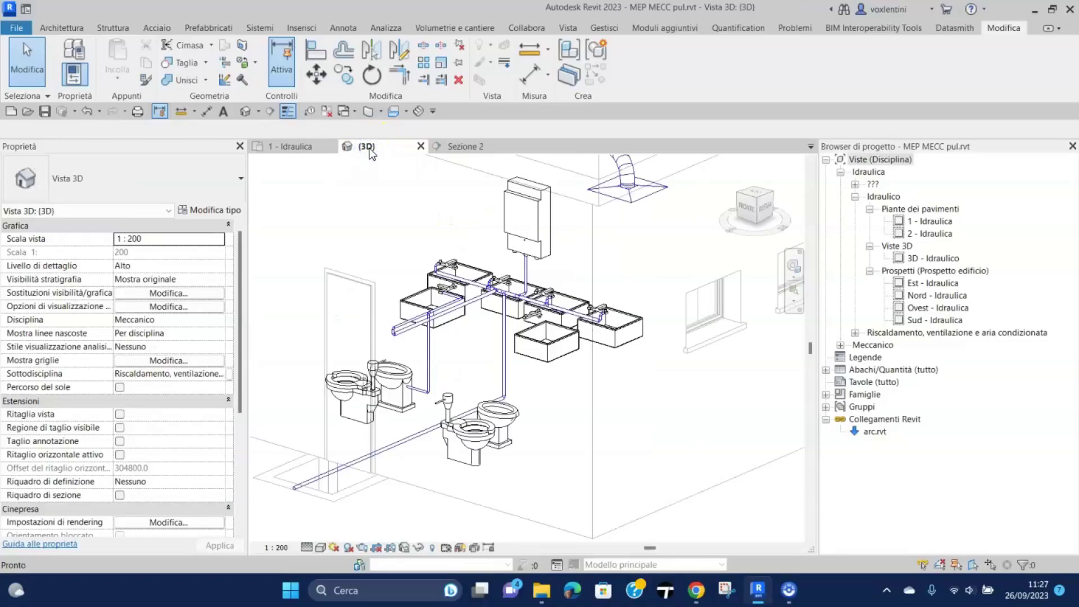
Undo the last change to the supply pipes
{"action": "left_click", "coordinate": [356, 365]}
{"action": "scroll", "coordinate": [381, 333], "scroll_direction": "up", "scroll_amount": 3}
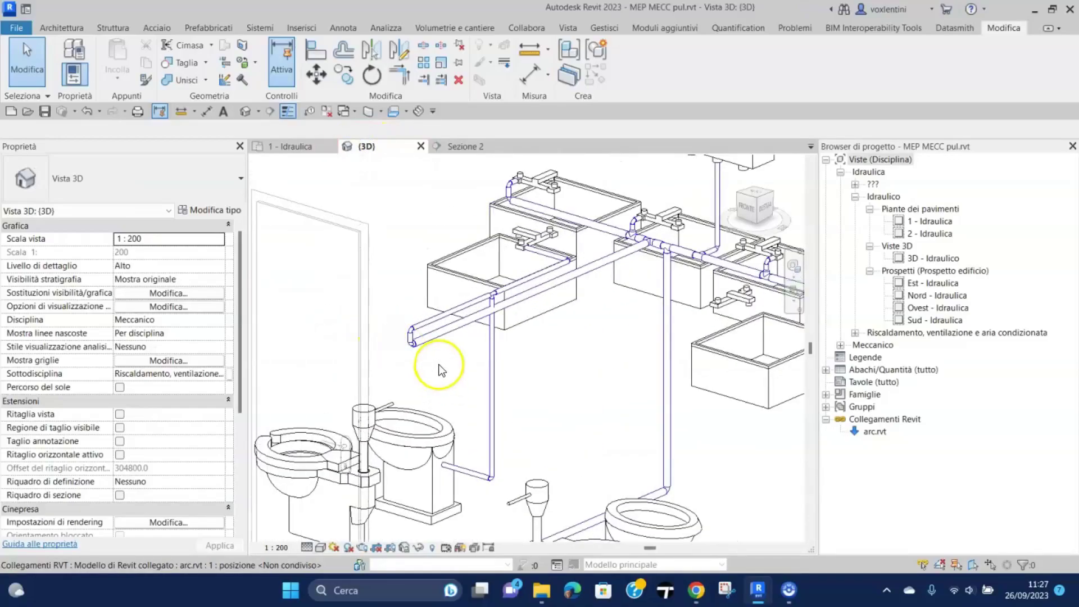
{"action": "scroll", "coordinate": [450, 380], "scroll_direction": "up", "scroll_amount": 2}
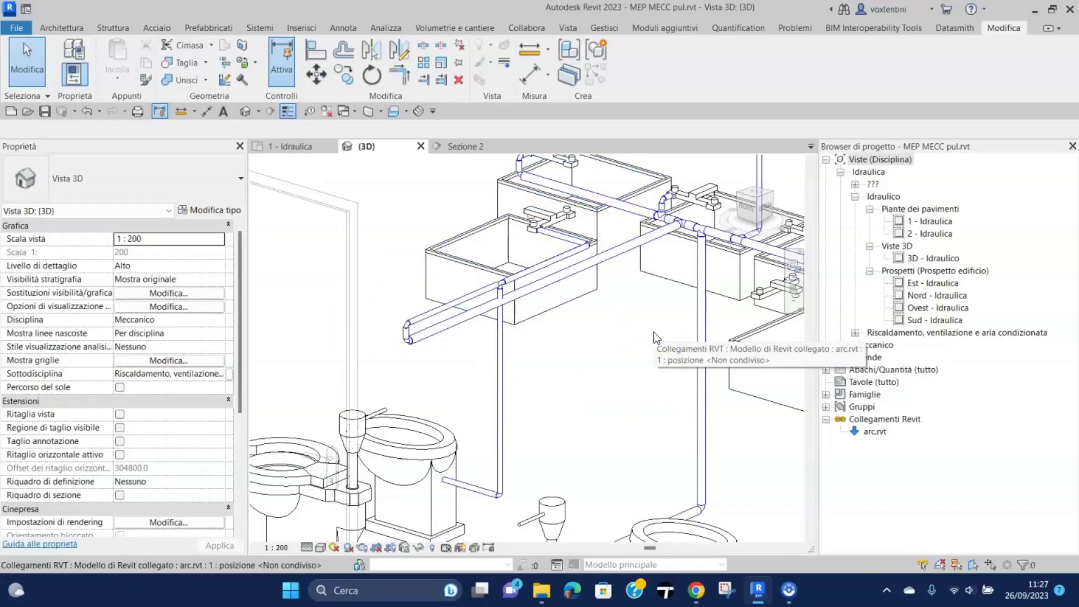
{"action": "key", "text": "ctrl+z"}
{"action": "key", "text": "ctrl+z"}
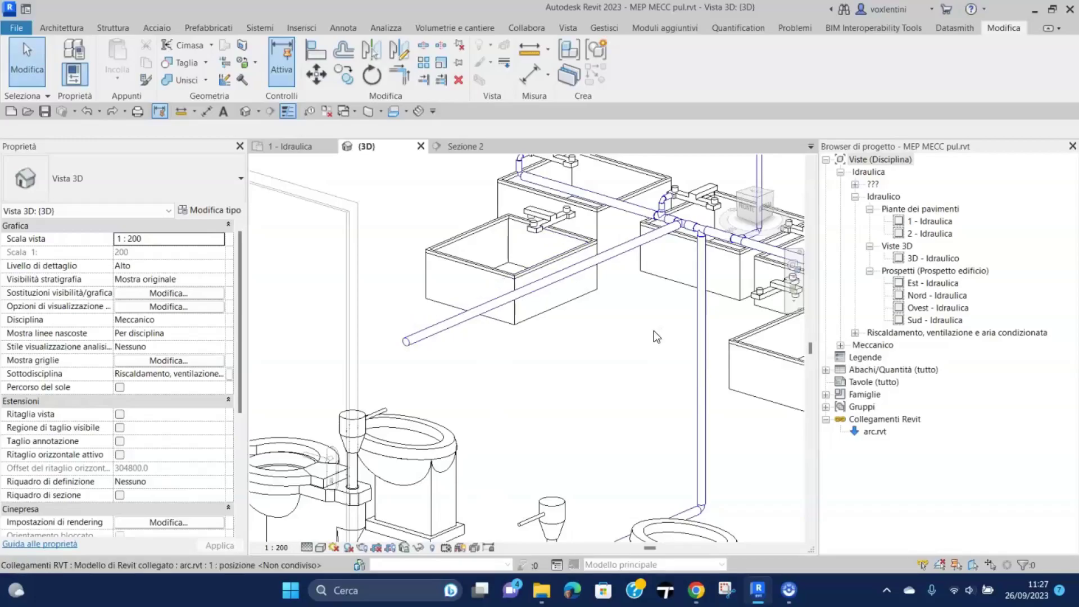
{"action": "scroll", "coordinate": [653, 330], "scroll_direction": "down", "scroll_amount": 2}
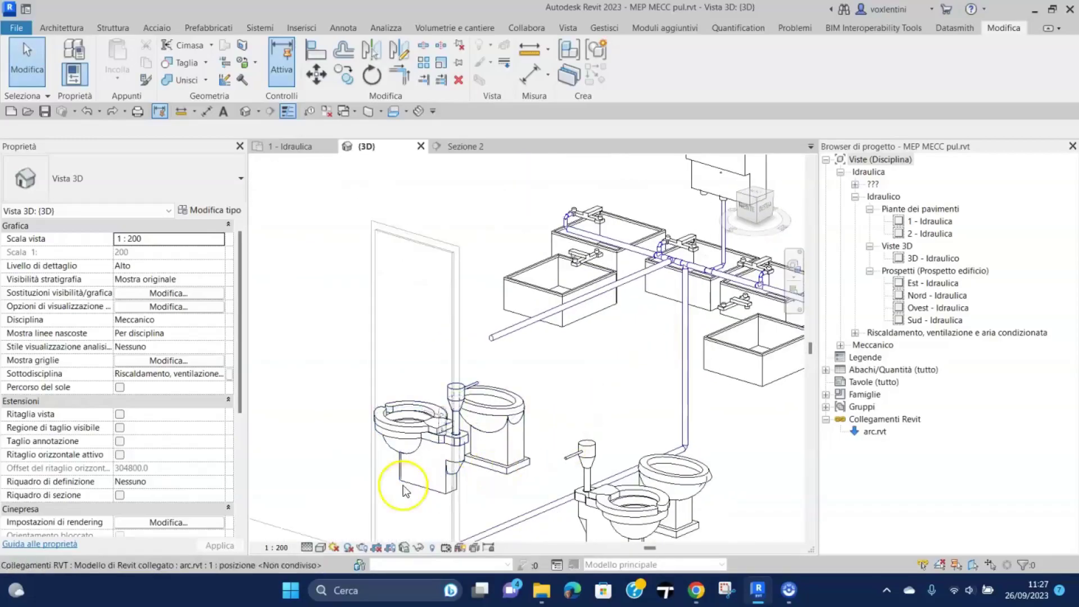
Start a Collega a connection for the left WC using its Acqua fredda sanitaria connector
{"action": "left_click", "coordinate": [438, 462]}
{"action": "left_click", "coordinate": [438, 461]}
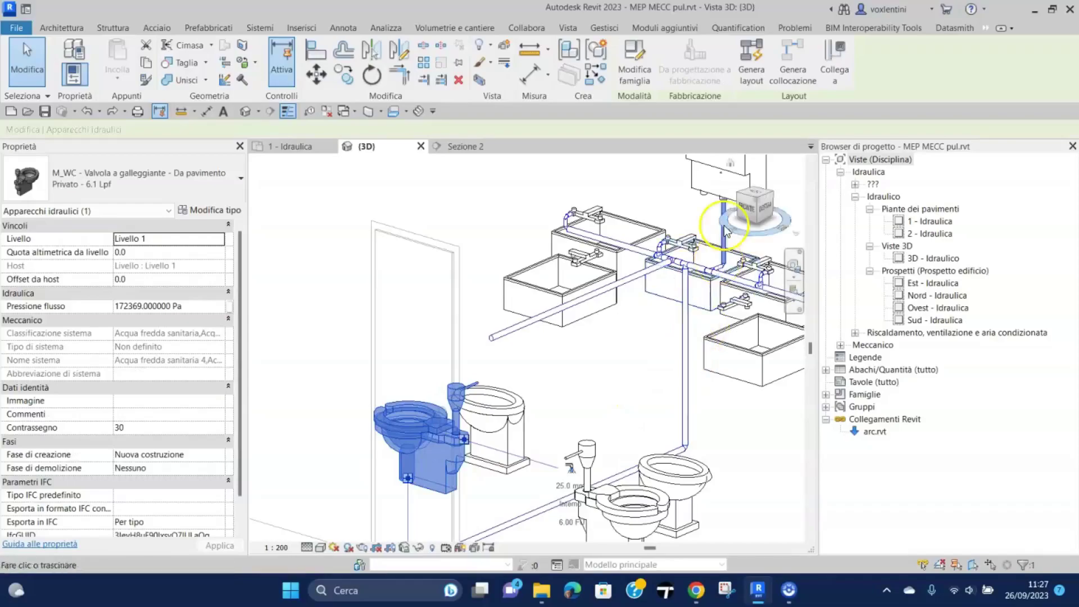
{"action": "left_click", "coordinate": [785, 85]}
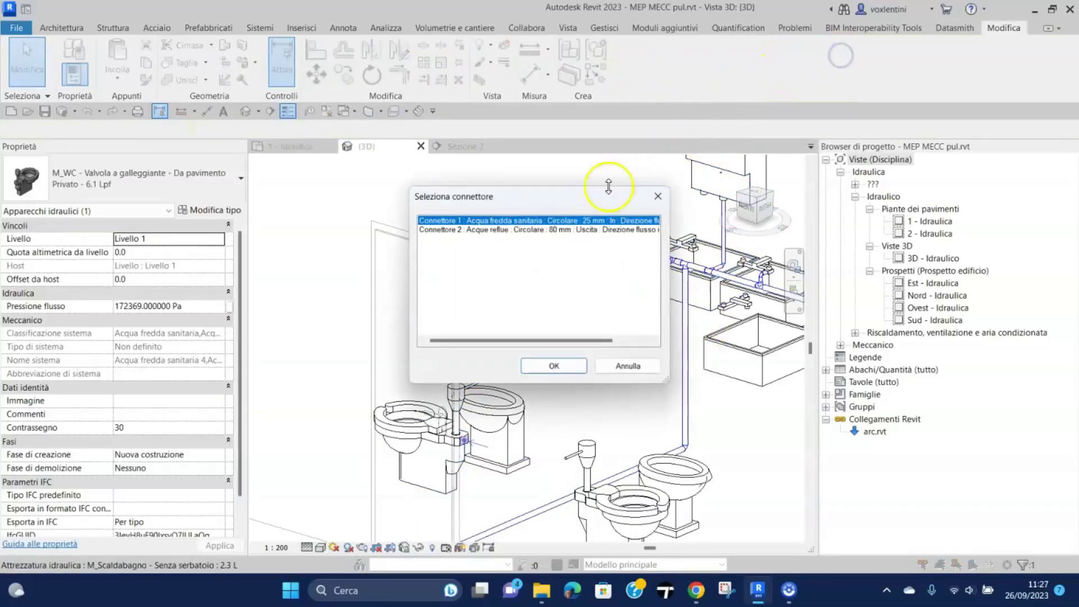
{"action": "left_click", "coordinate": [569, 366]}
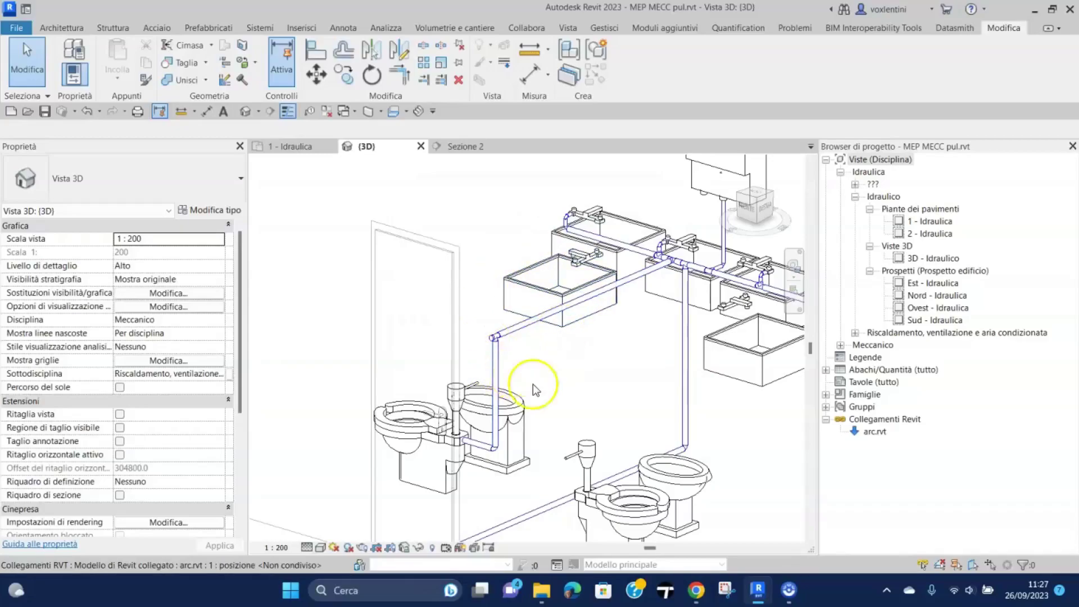
{"action": "scroll", "coordinate": [499, 343], "scroll_direction": "up", "scroll_amount": 3}
{"action": "scroll", "coordinate": [617, 379], "scroll_direction": "down", "scroll_amount": 3}
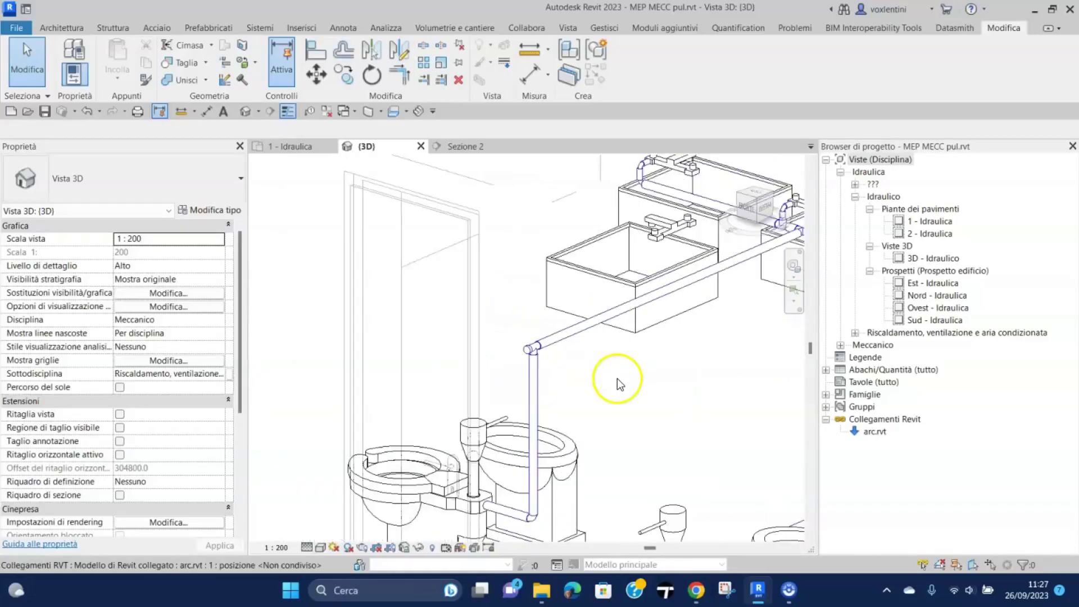
Connect the bidet's Acqua fredda sanitaria connector to the upper supply pipe
{"action": "mouse_move", "coordinate": [617, 379]}
{"action": "middle_mouse_down"}
{"action": "mouse_move", "coordinate": [560, 481]}
{"action": "mouse_move", "coordinate": [554, 284]}
{"action": "middle_mouse_up"}
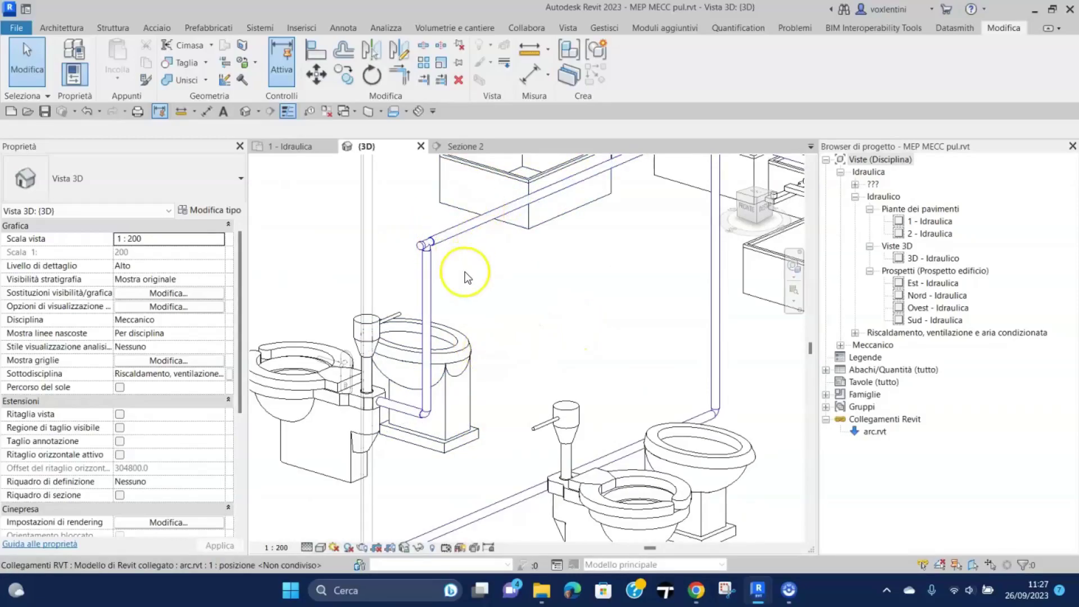
{"action": "left_click", "coordinate": [464, 378]}
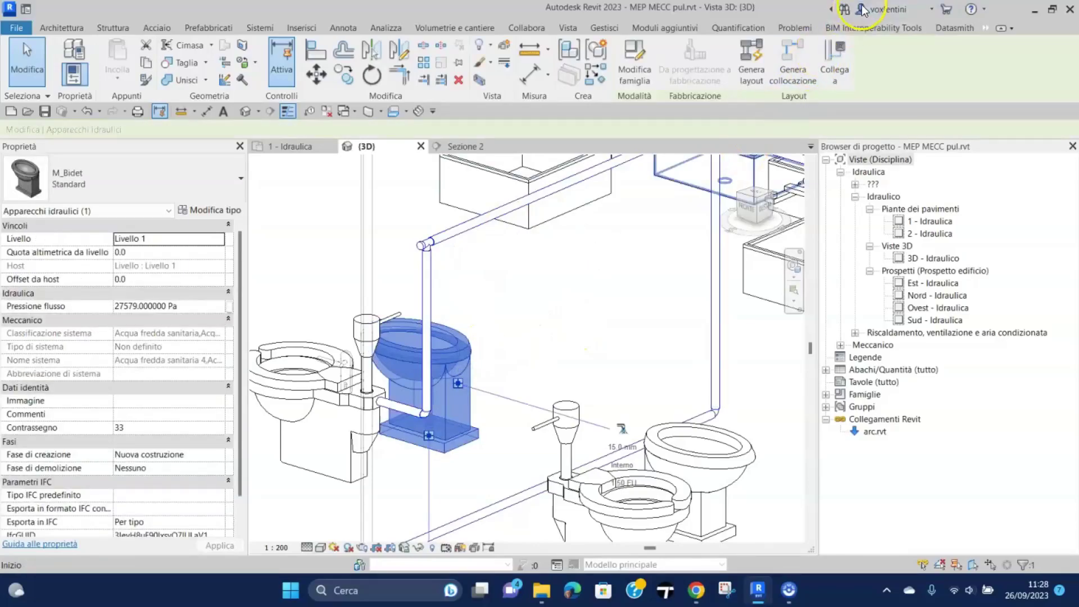
{"action": "left_click", "coordinate": [841, 50]}
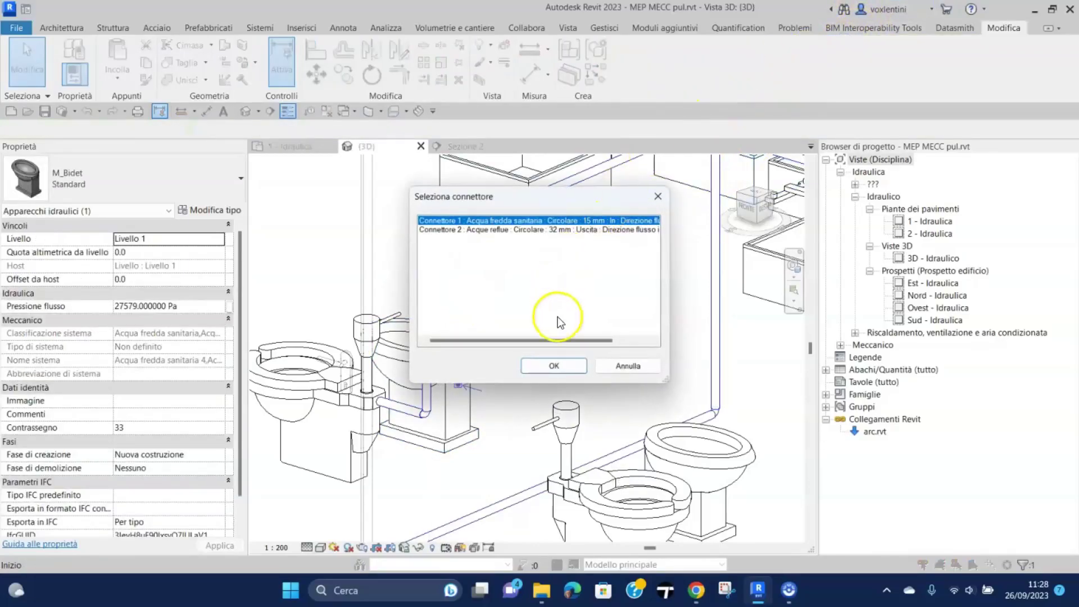
{"action": "left_click", "coordinate": [572, 367]}
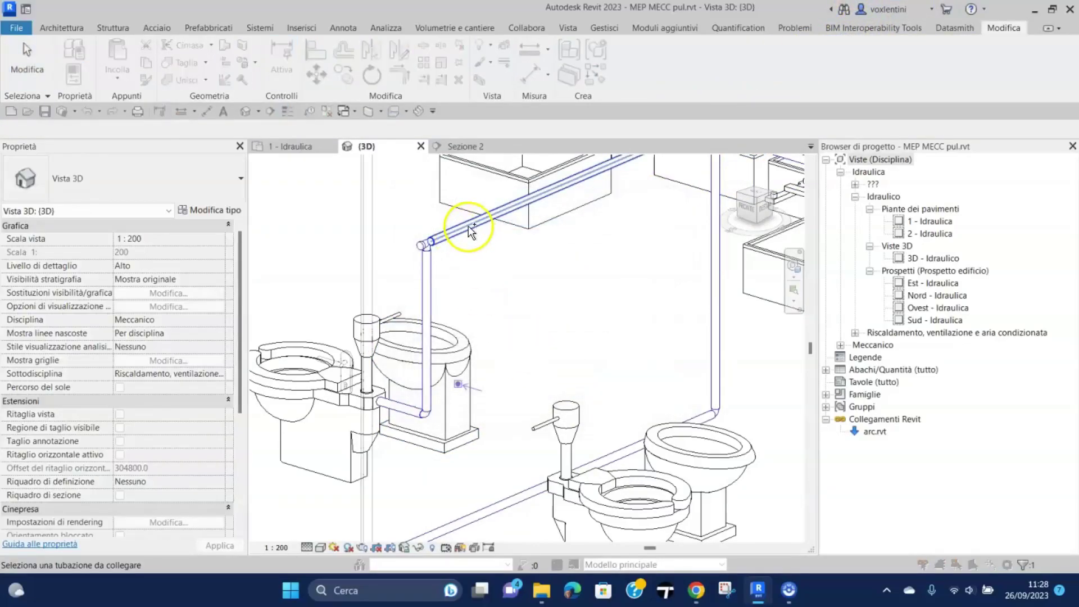
{"action": "left_click", "coordinate": [467, 226]}
{"action": "scroll", "coordinate": [592, 329], "scroll_direction": "down", "scroll_amount": 2}
{"action": "scroll", "coordinate": [605, 316], "scroll_direction": "down", "scroll_amount": 2}
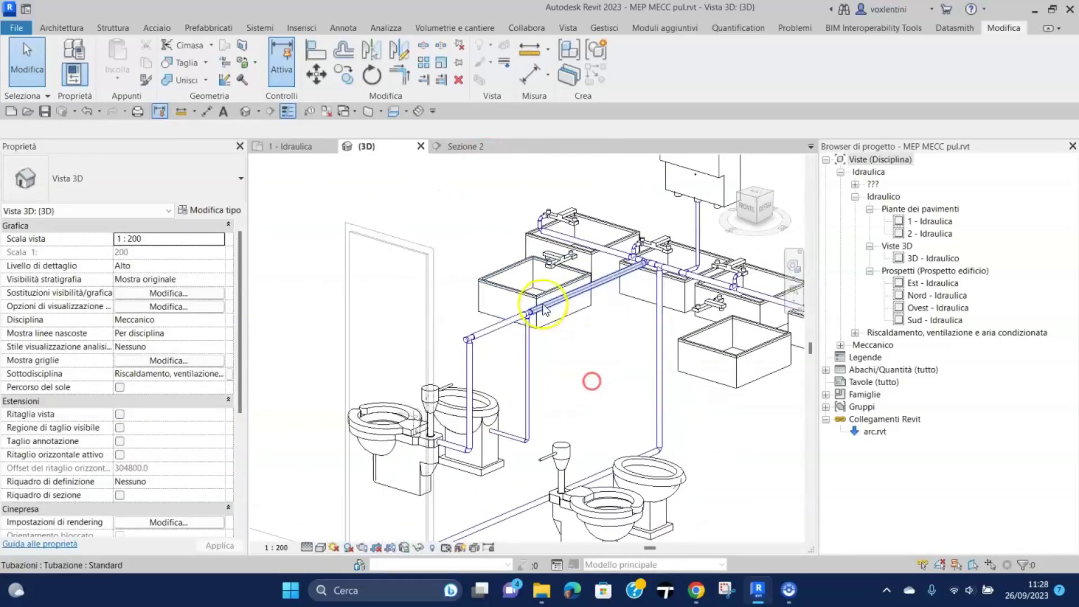
Start connecting the left-end sink with its Acqua fredda sanitaria connector
{"action": "left_click", "coordinate": [524, 292]}
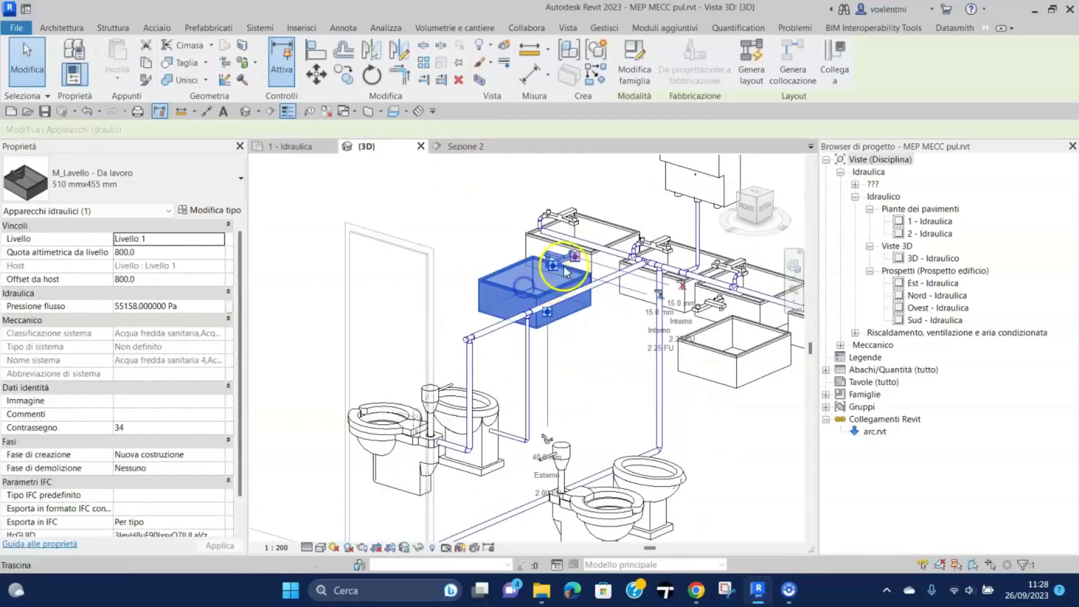
{"action": "left_click", "coordinate": [833, 55]}
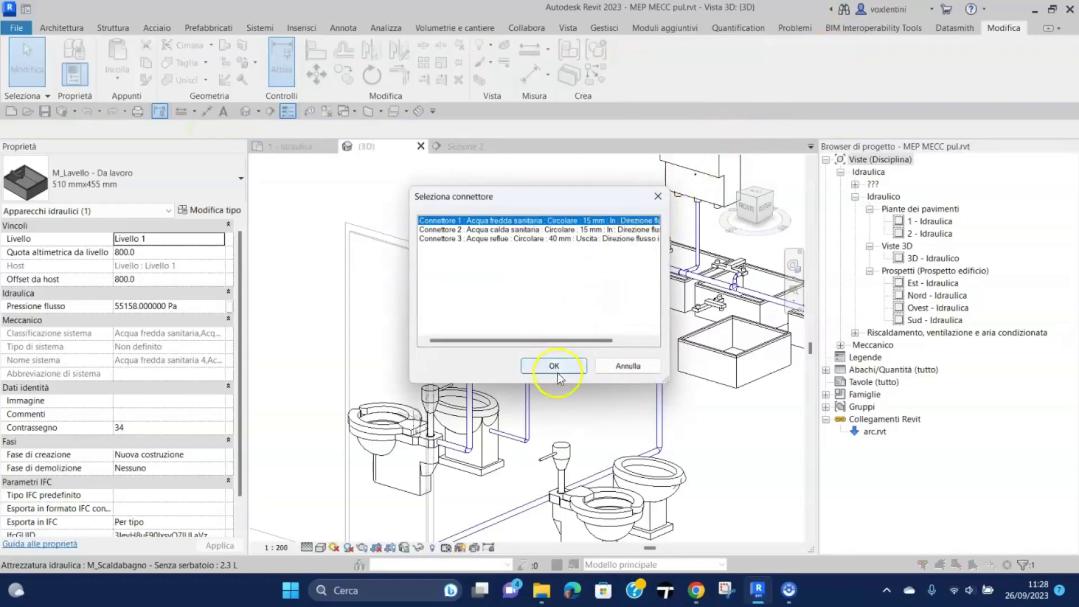
{"action": "left_click", "coordinate": [554, 366]}
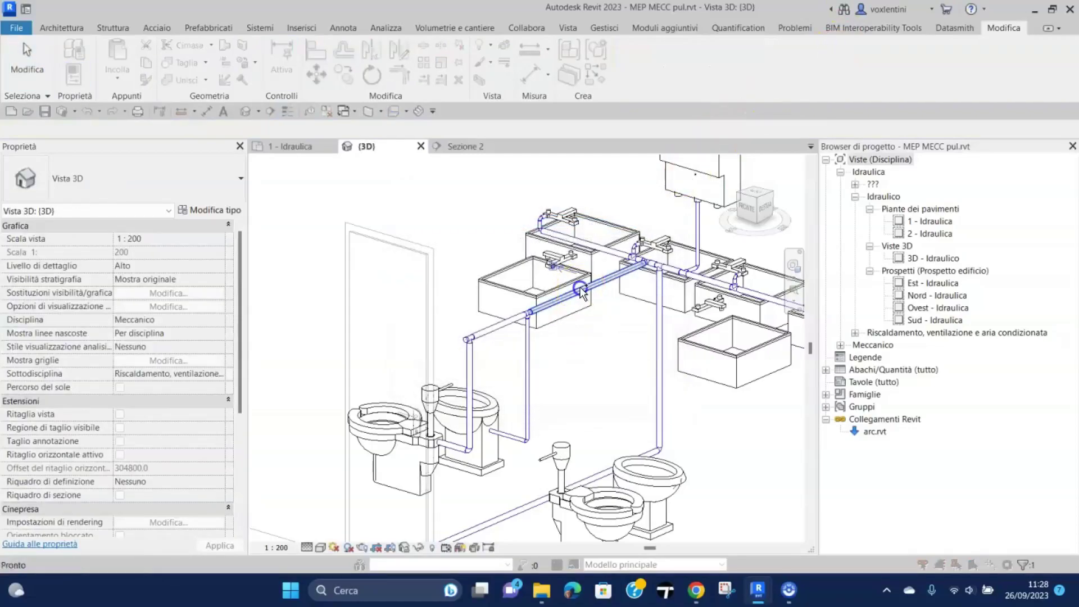
{"action": "scroll", "coordinate": [506, 343], "scroll_direction": "up", "scroll_amount": 1}
{"action": "scroll", "coordinate": [488, 346], "scroll_direction": "up", "scroll_amount": 1}
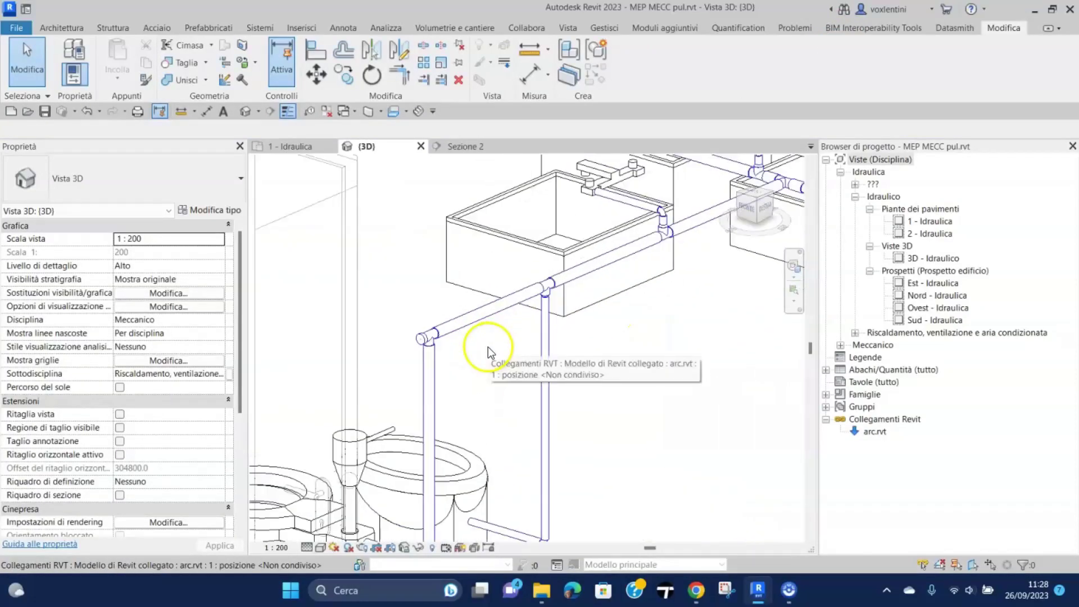
{"action": "scroll", "coordinate": [450, 345], "scroll_direction": "up", "scroll_amount": 1}
{"action": "scroll", "coordinate": [451, 345], "scroll_direction": "up", "scroll_amount": 1}
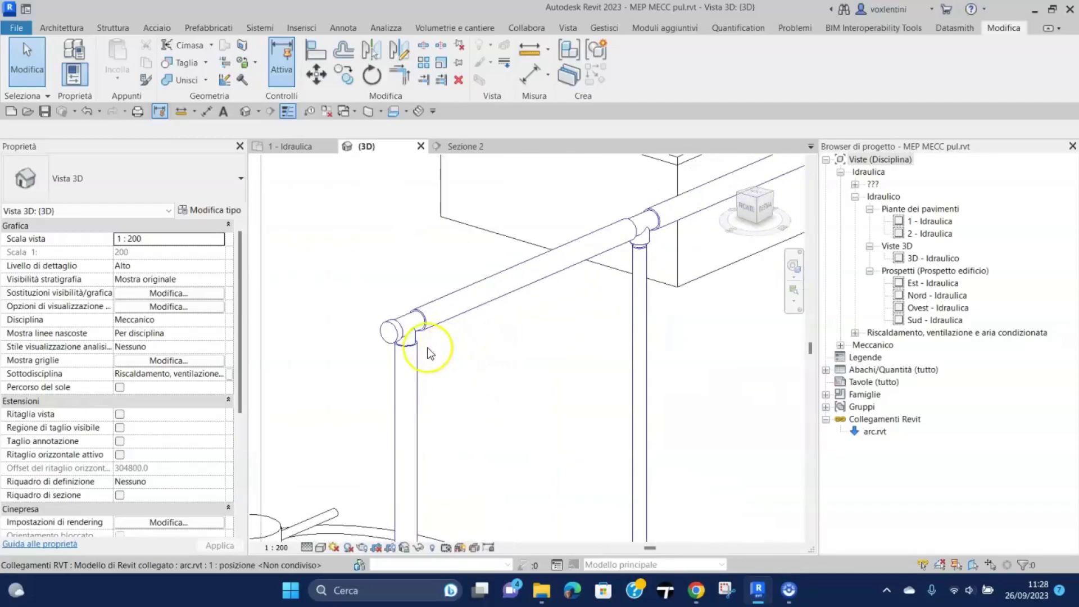
Inspect the horizontal supply pipe and the tee fitting at its end
{"action": "left_click", "coordinate": [403, 329]}
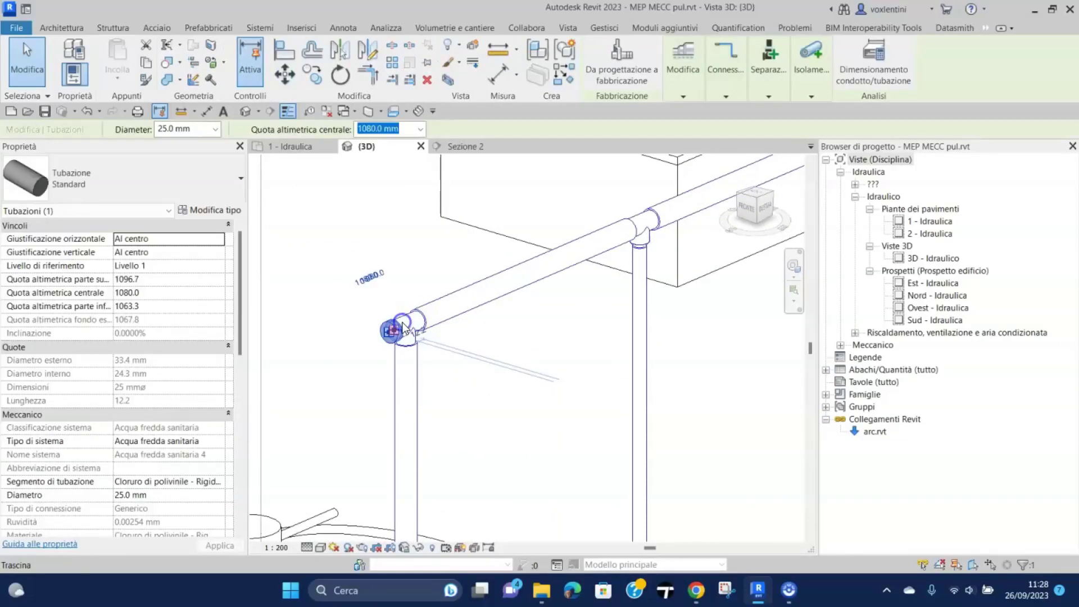
{"action": "scroll", "coordinate": [531, 336], "scroll_direction": "down", "scroll_amount": 2}
{"action": "scroll", "coordinate": [531, 336], "scroll_direction": "up", "scroll_amount": 1}
{"action": "scroll", "coordinate": [531, 336], "scroll_direction": "up", "scroll_amount": 2}
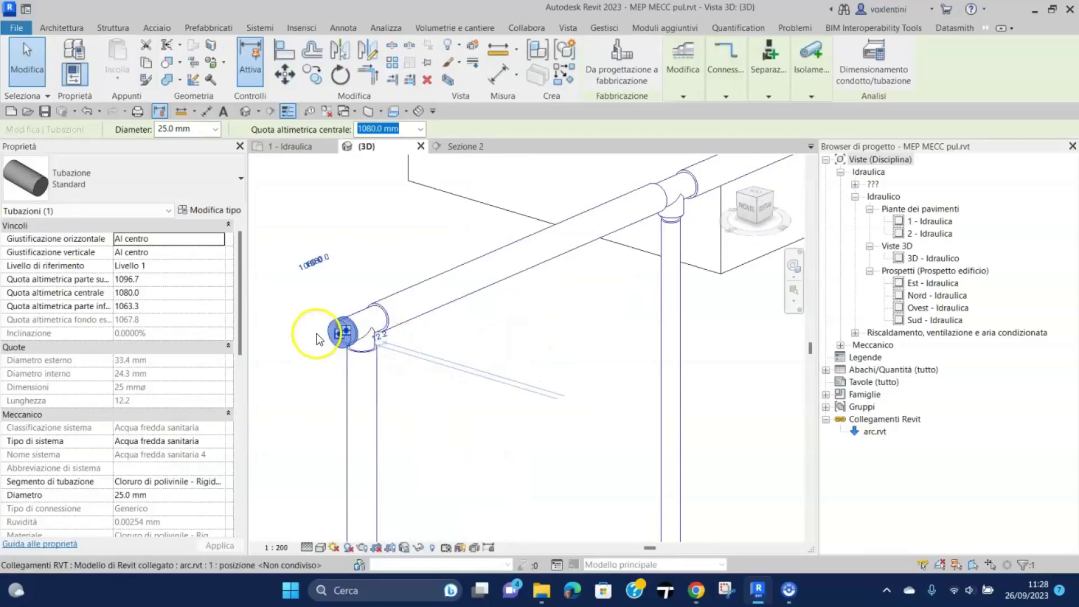
{"action": "key", "text": "Escape"}
{"action": "scroll", "coordinate": [337, 348], "scroll_direction": "up", "scroll_amount": 1}
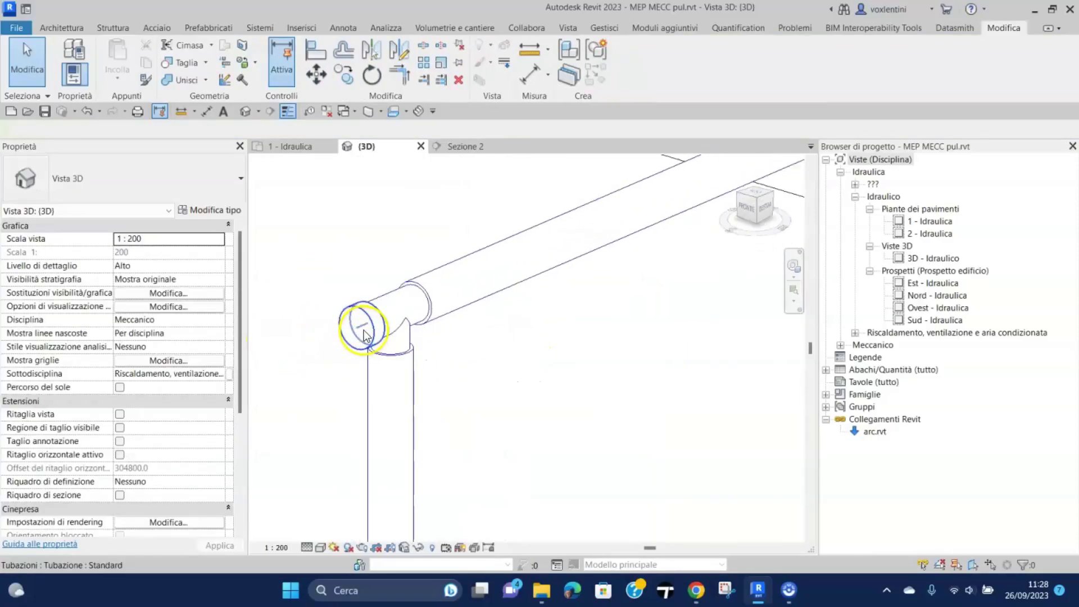
{"action": "left_click", "coordinate": [363, 331]}
{"action": "key", "text": "Escape"}
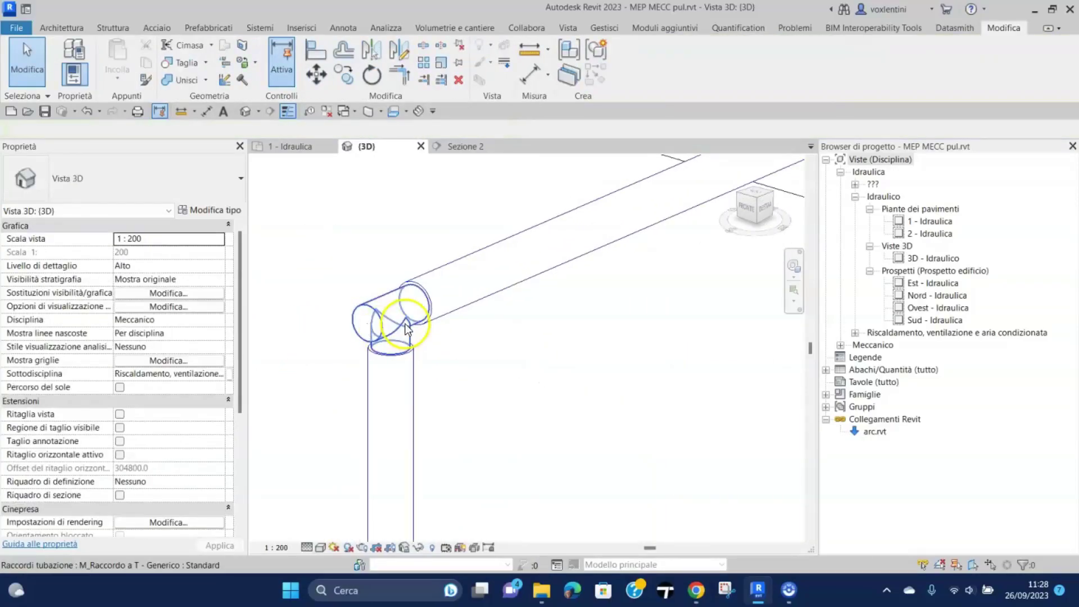
{"action": "left_click", "coordinate": [399, 322]}
{"action": "left_click", "coordinate": [392, 325]}
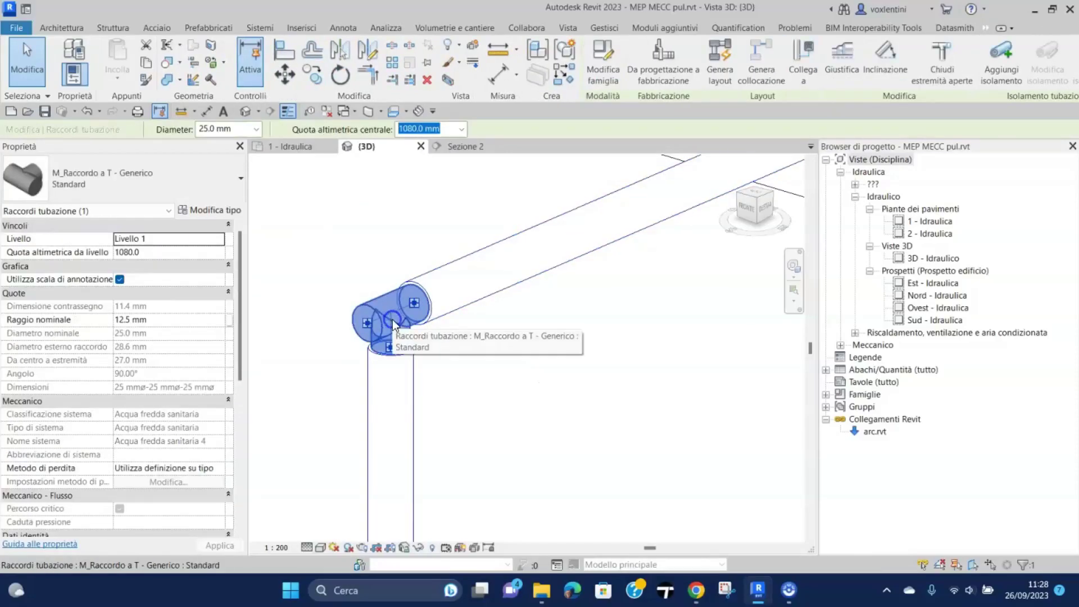
{"action": "scroll", "coordinate": [392, 319], "scroll_direction": "down", "scroll_amount": 2}
{"action": "scroll", "coordinate": [692, 350], "scroll_direction": "down", "scroll_amount": 2}
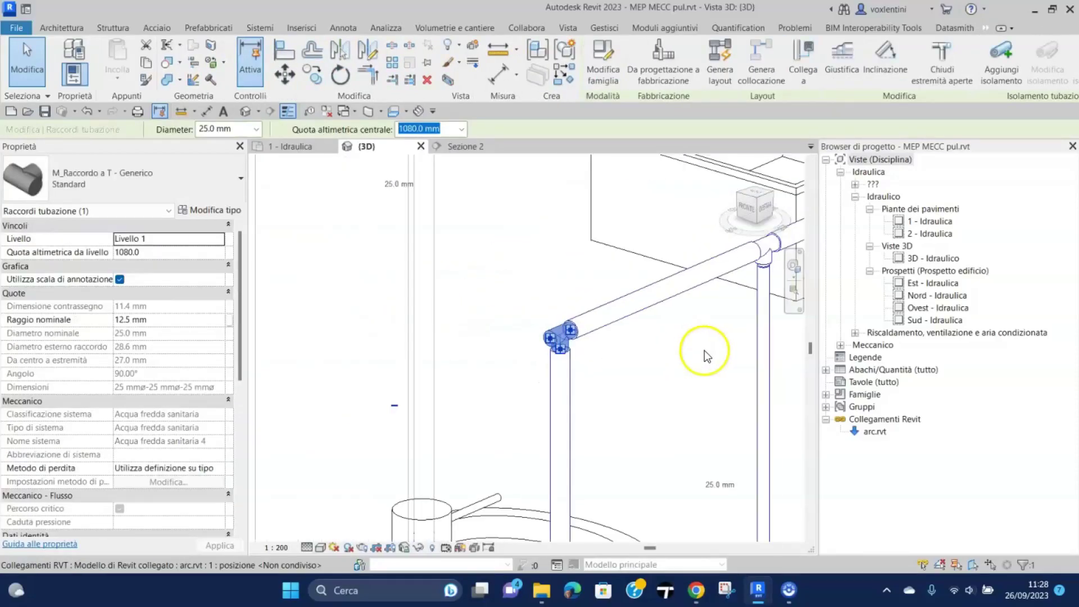
{"action": "left_click", "coordinate": [392, 410]}
Review the piping around the fixtures, then return to the 1 - Idraulica floor plan
{"action": "scroll", "coordinate": [447, 267], "scroll_direction": "down", "scroll_amount": 3}
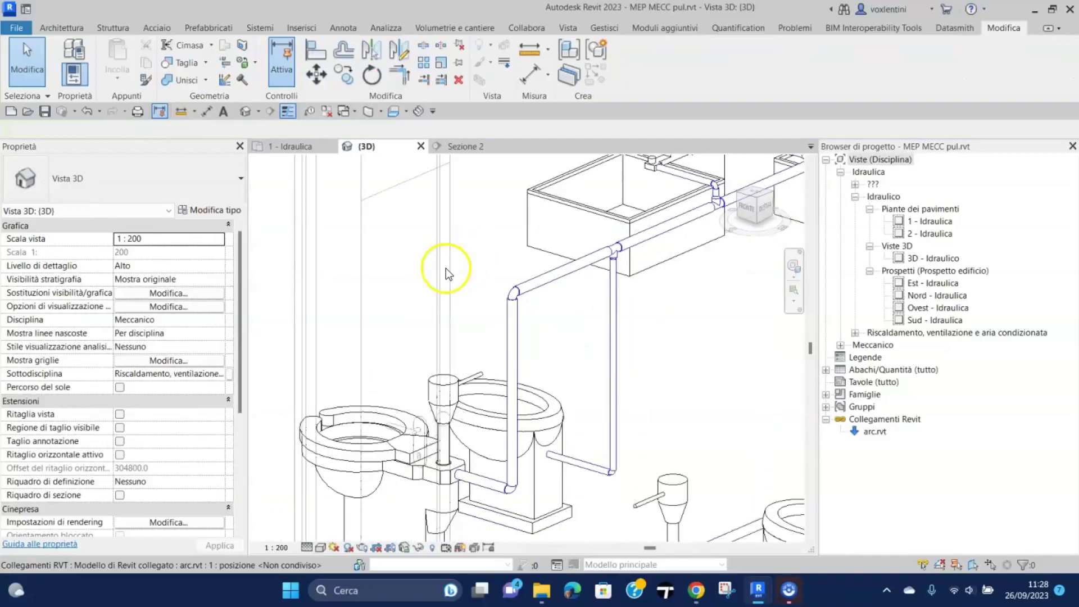
{"action": "scroll", "coordinate": [506, 309], "scroll_direction": "down", "scroll_amount": 2}
{"action": "middle_click_drag", "start_coordinate": [602, 341], "coordinate": [534, 414]}
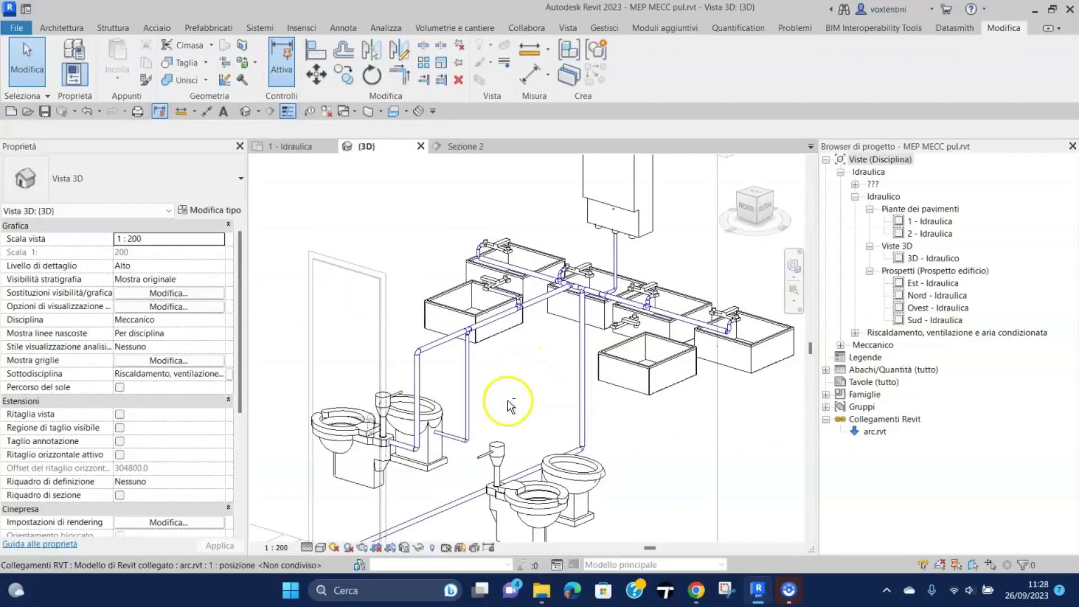
{"action": "mouse_move", "coordinate": [508, 400]}
{"action": "middle_mouse_down"}
{"action": "mouse_move", "coordinate": [611, 416]}
{"action": "mouse_move", "coordinate": [555, 375]}
{"action": "middle_mouse_up"}
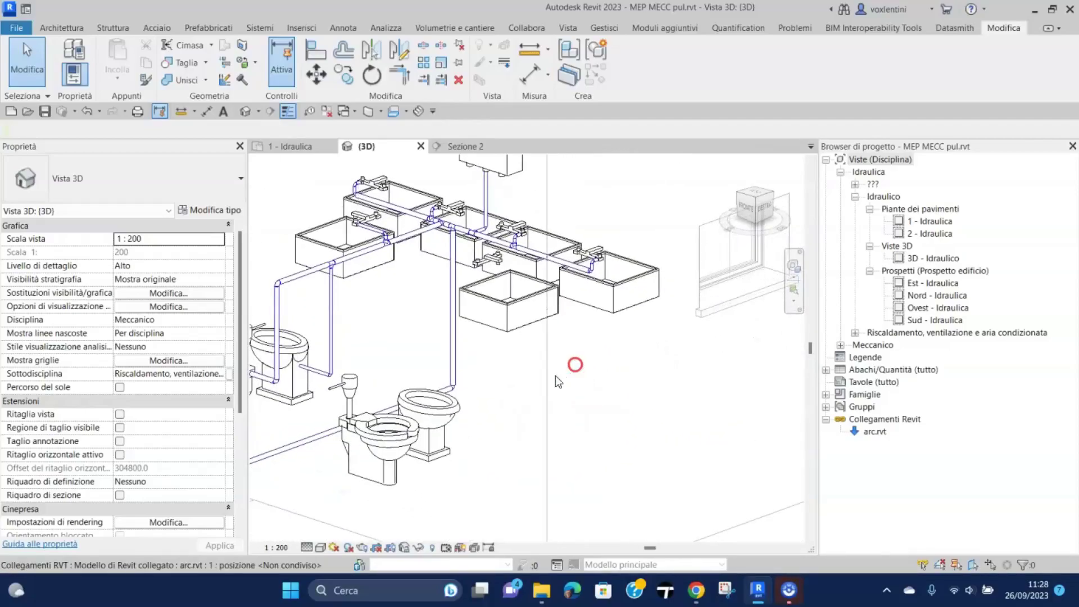
{"action": "middle_click_drag", "start_coordinate": [562, 417], "coordinate": [465, 282]}
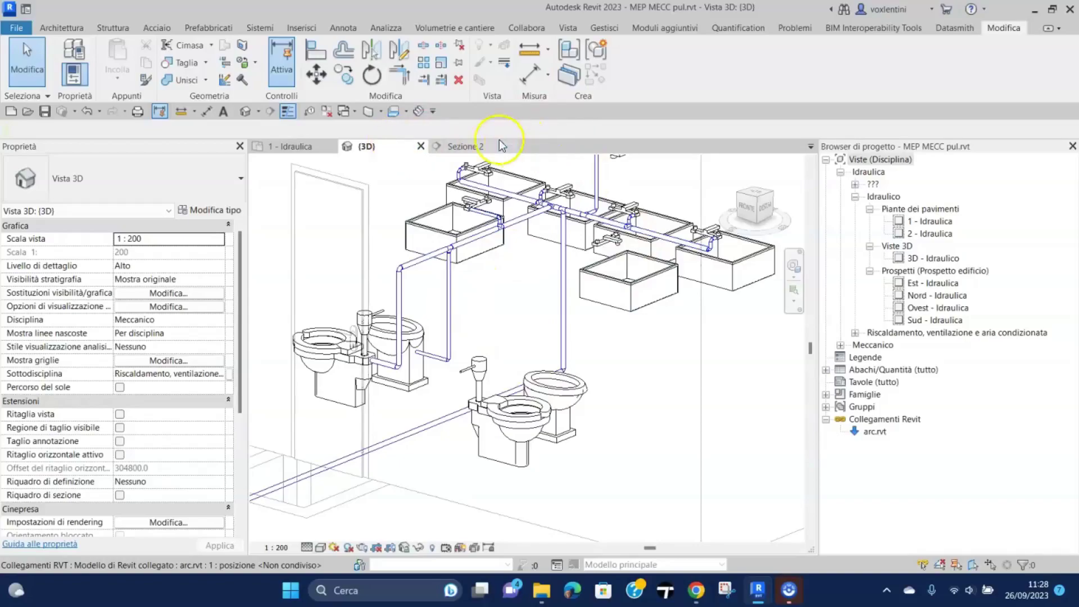
{"action": "left_click", "coordinate": [304, 146]}
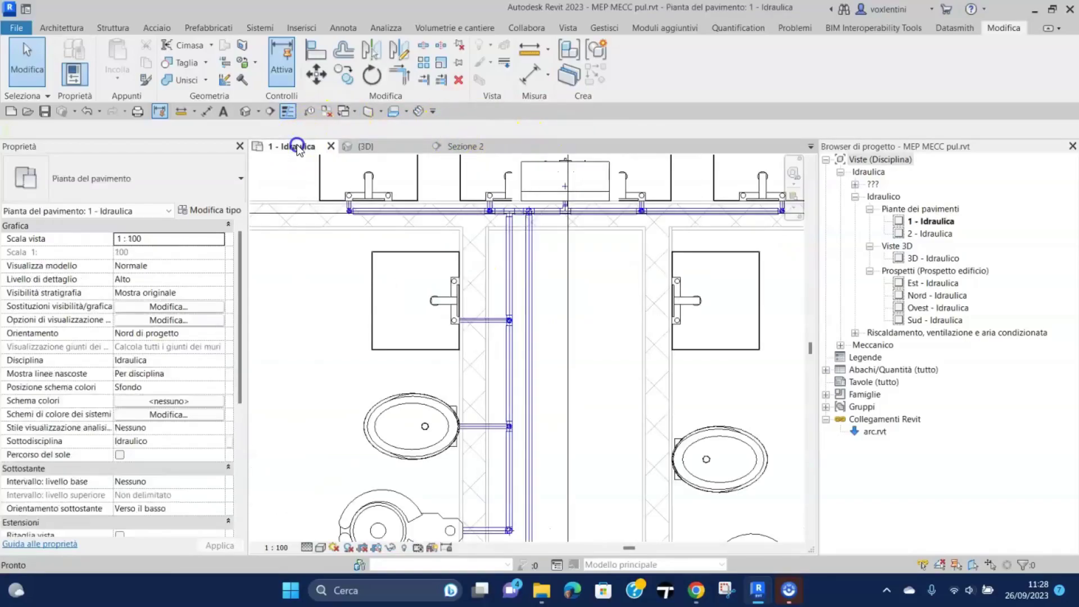
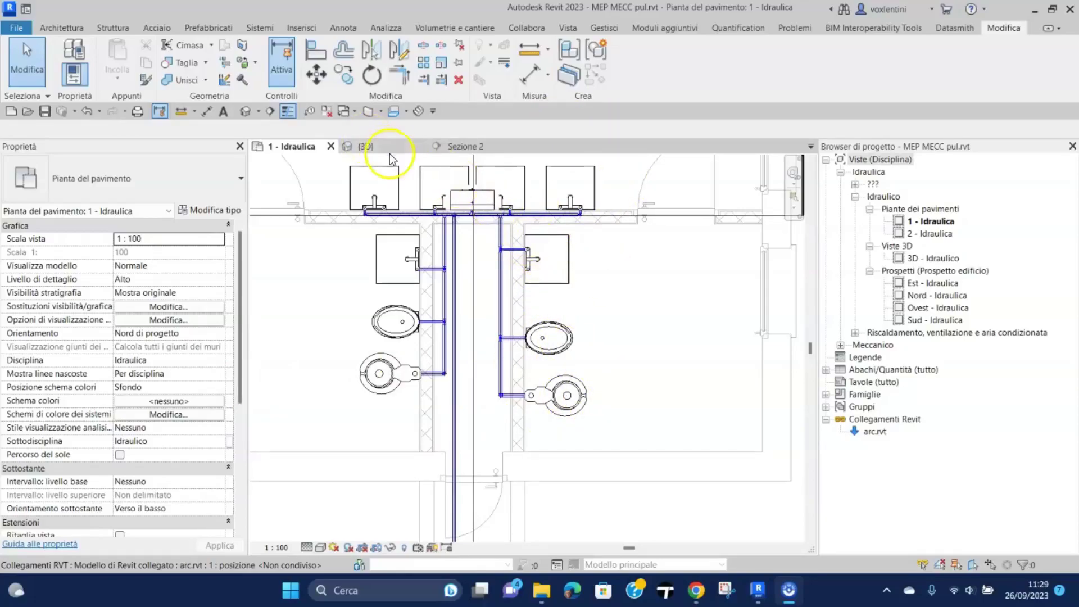
Open the {3D} view and zoom in on the sinks, WCs and supply pipes
{"action": "left_click", "coordinate": [365, 146]}
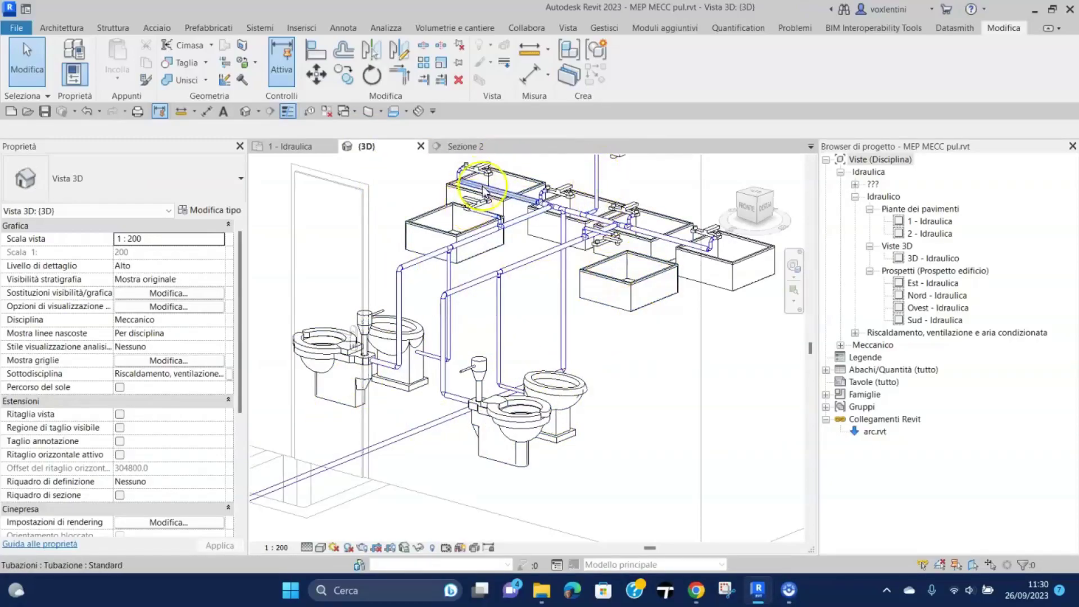
{"action": "scroll", "coordinate": [499, 253], "scroll_direction": "down", "scroll_amount": 1}
{"action": "scroll", "coordinate": [590, 337], "scroll_direction": "down", "scroll_amount": 1}
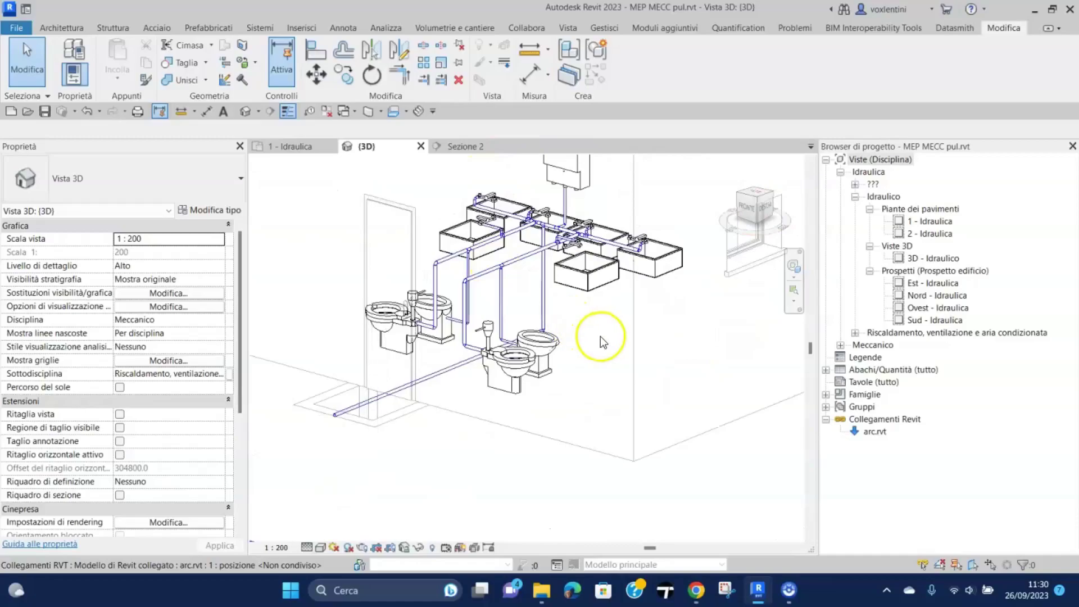
{"action": "scroll", "coordinate": [572, 403], "scroll_direction": "down", "scroll_amount": 1}
{"action": "scroll", "coordinate": [569, 412], "scroll_direction": "down", "scroll_amount": 1}
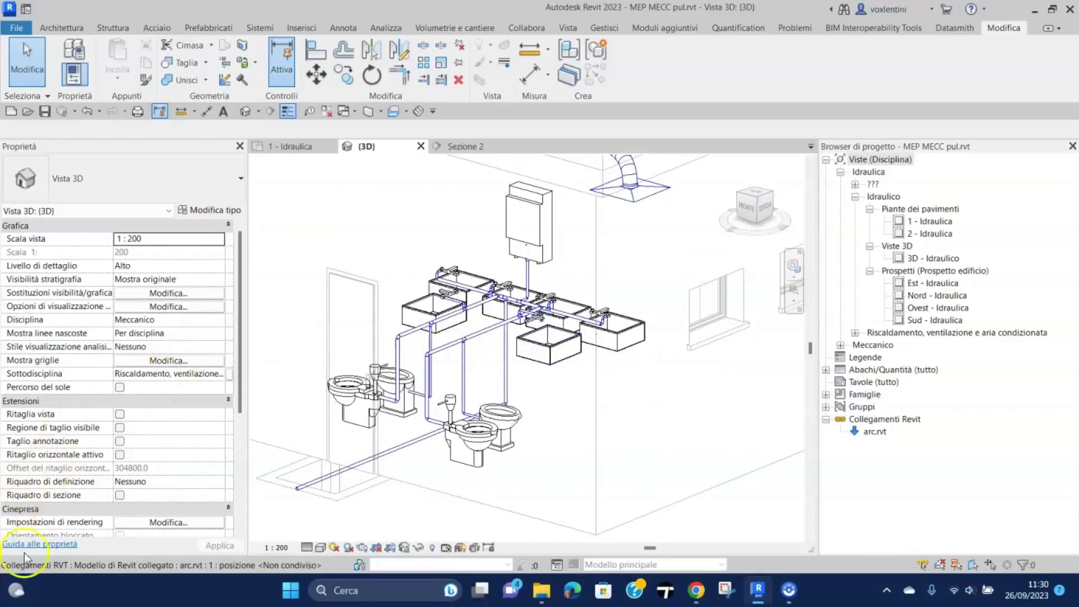
{"action": "scroll", "coordinate": [460, 391], "scroll_direction": "up", "scroll_amount": 1}
Adjust the 3D view and bring up the Analizza ribbon tools
{"action": "left_click", "coordinate": [491, 318]}
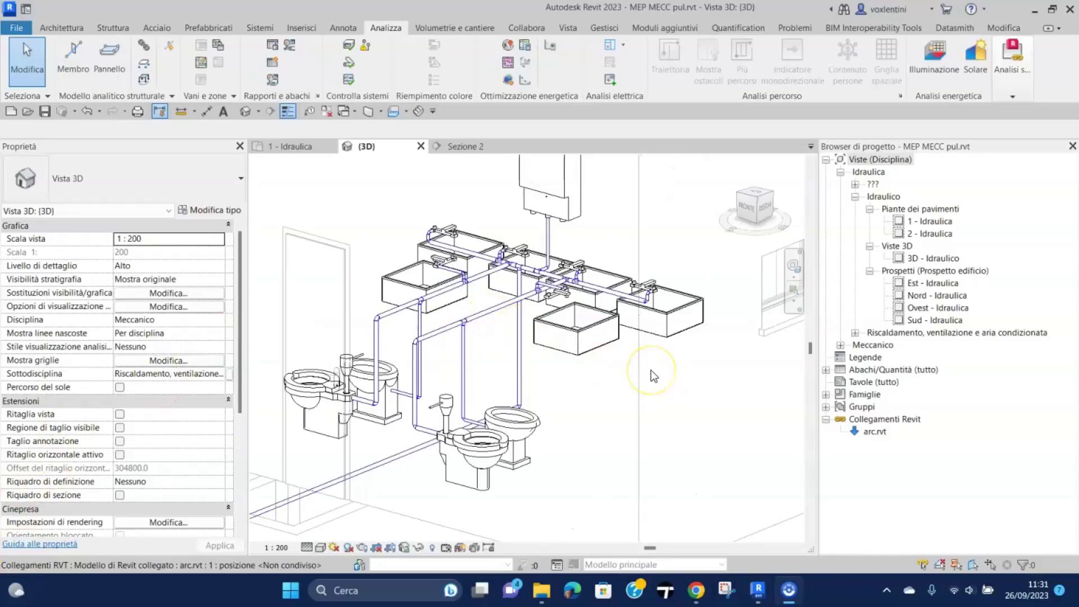
{"action": "left_click", "coordinate": [592, 367]}
{"action": "left_click", "coordinate": [261, 27]}
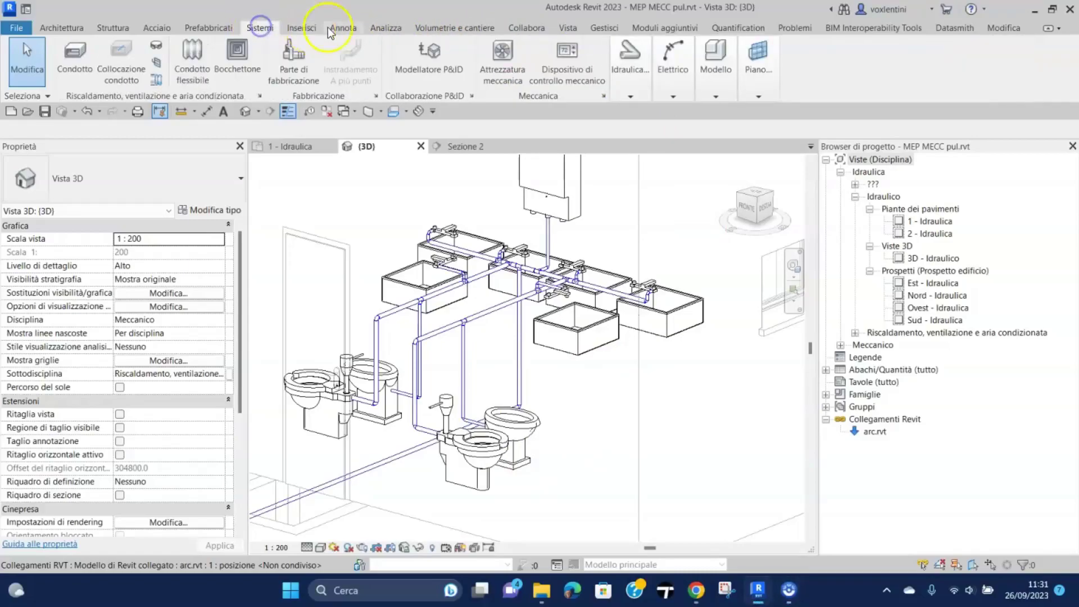
{"action": "left_click", "coordinate": [395, 28]}
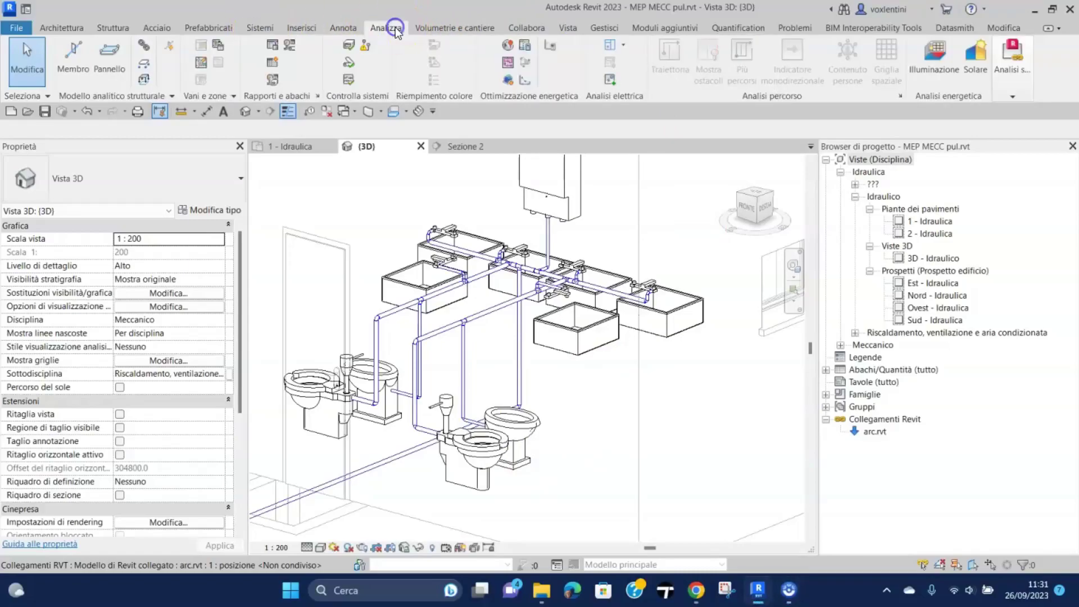
Run Mostra disconnessioni with Tubazione ticked to flag open pipe ends
{"action": "left_click", "coordinate": [366, 46]}
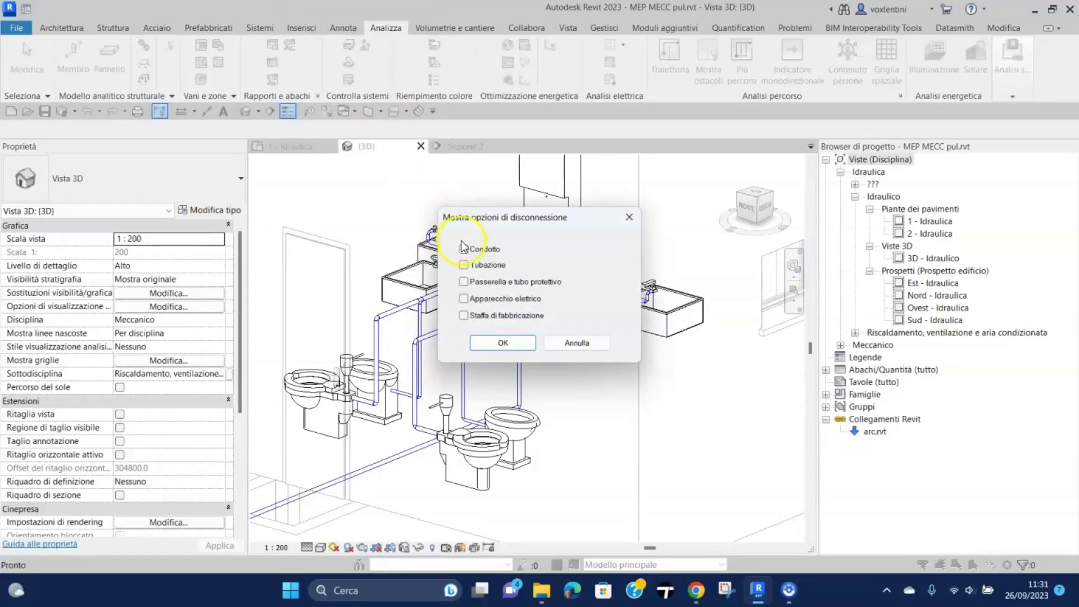
{"action": "left_click", "coordinate": [464, 265]}
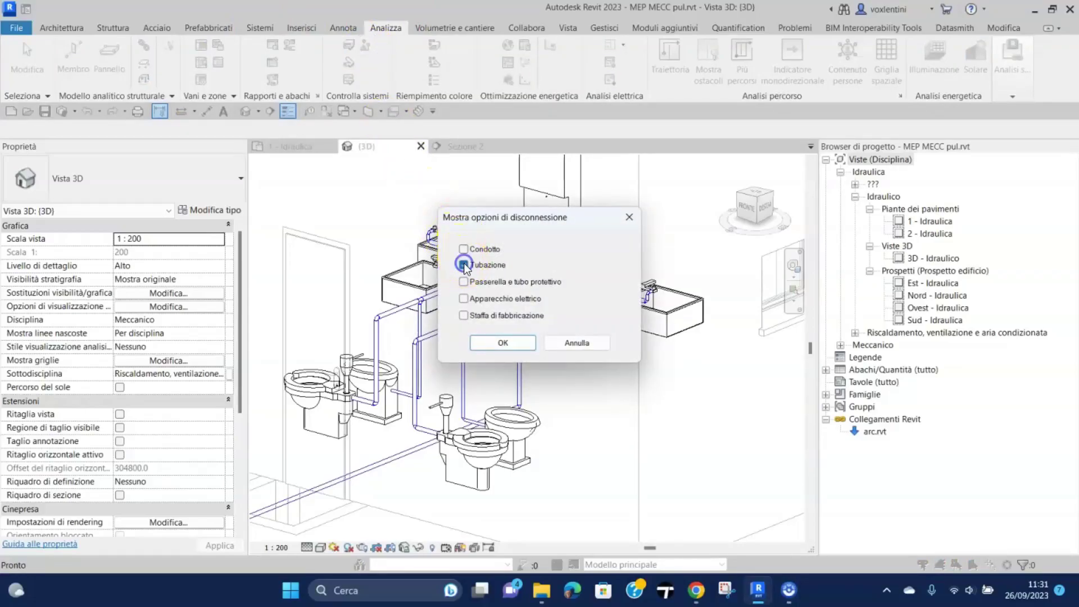
{"action": "left_click", "coordinate": [516, 345]}
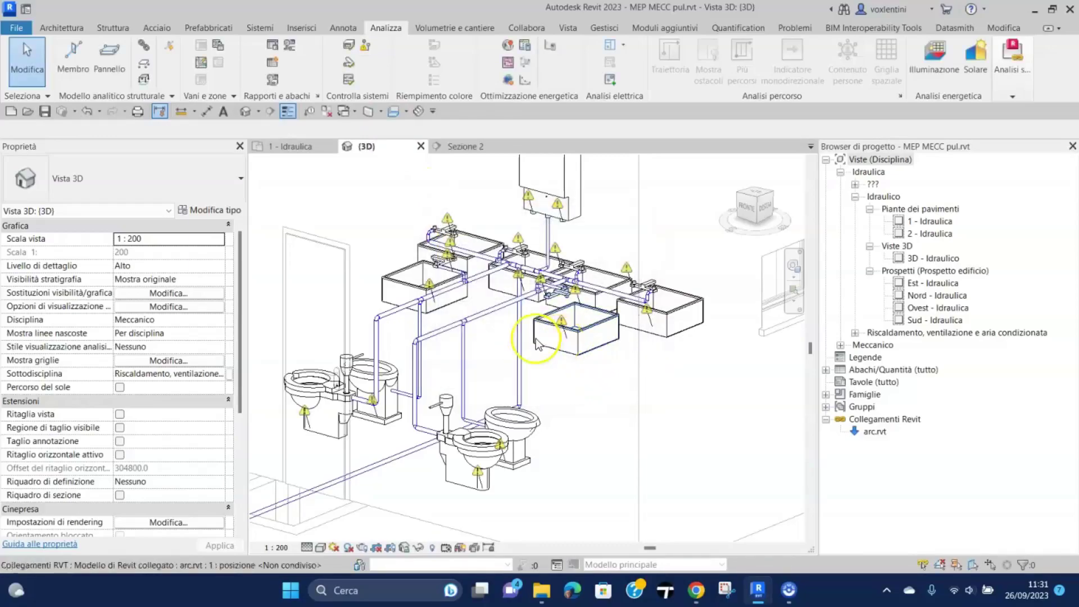
{"action": "scroll", "coordinate": [518, 279], "scroll_direction": "up", "scroll_amount": 2}
{"action": "scroll", "coordinate": [518, 280], "scroll_direction": "up", "scroll_amount": 1}
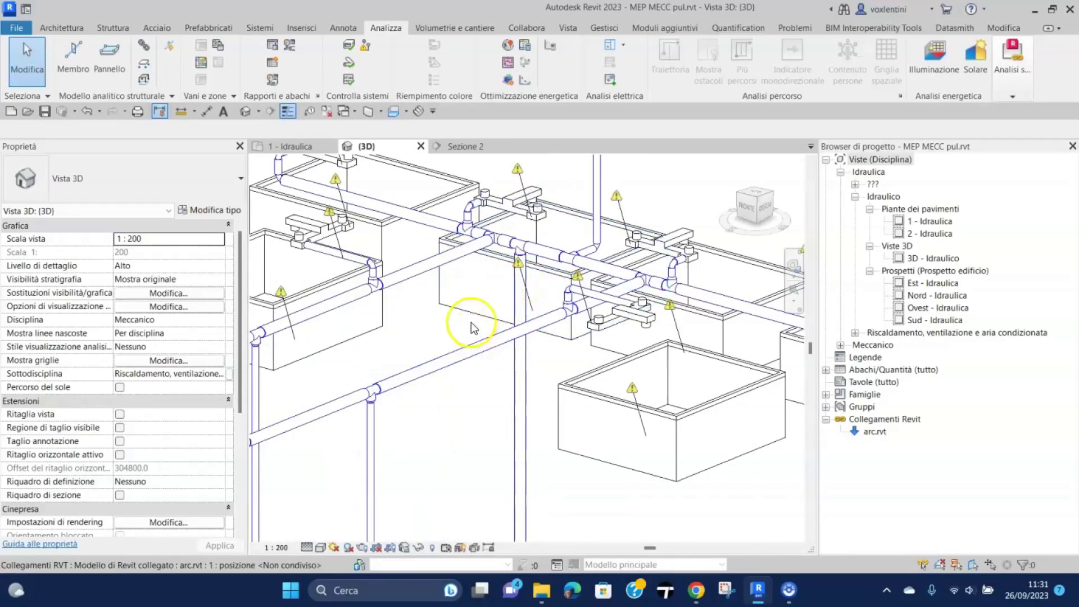
{"action": "scroll", "coordinate": [470, 315], "scroll_direction": "up", "scroll_amount": 2}
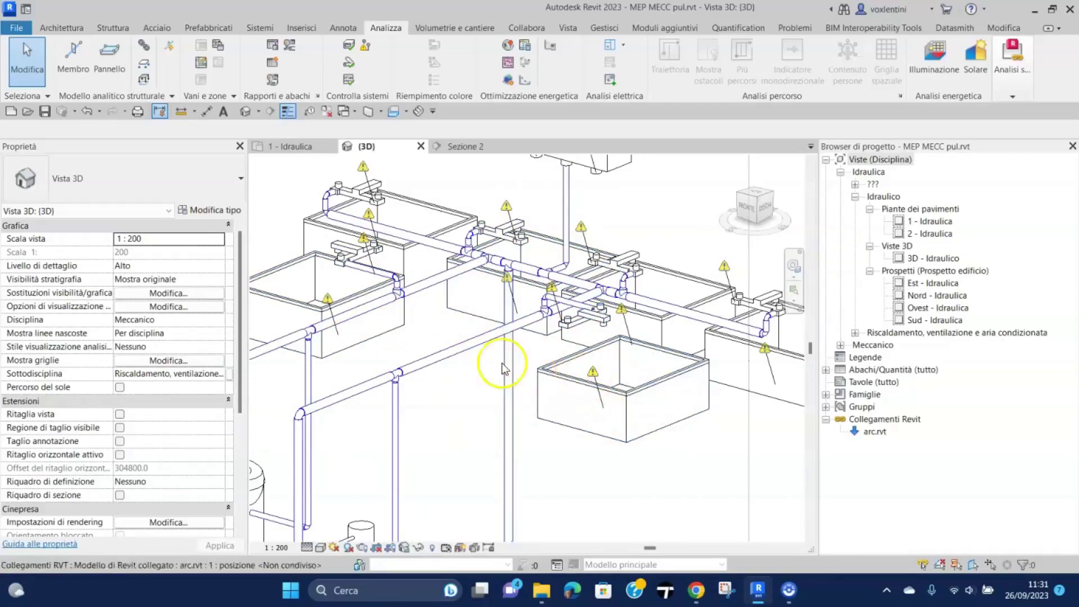
{"action": "scroll", "coordinate": [497, 332], "scroll_direction": "down", "scroll_amount": 2}
{"action": "scroll", "coordinate": [497, 332], "scroll_direction": "up", "scroll_amount": 3}
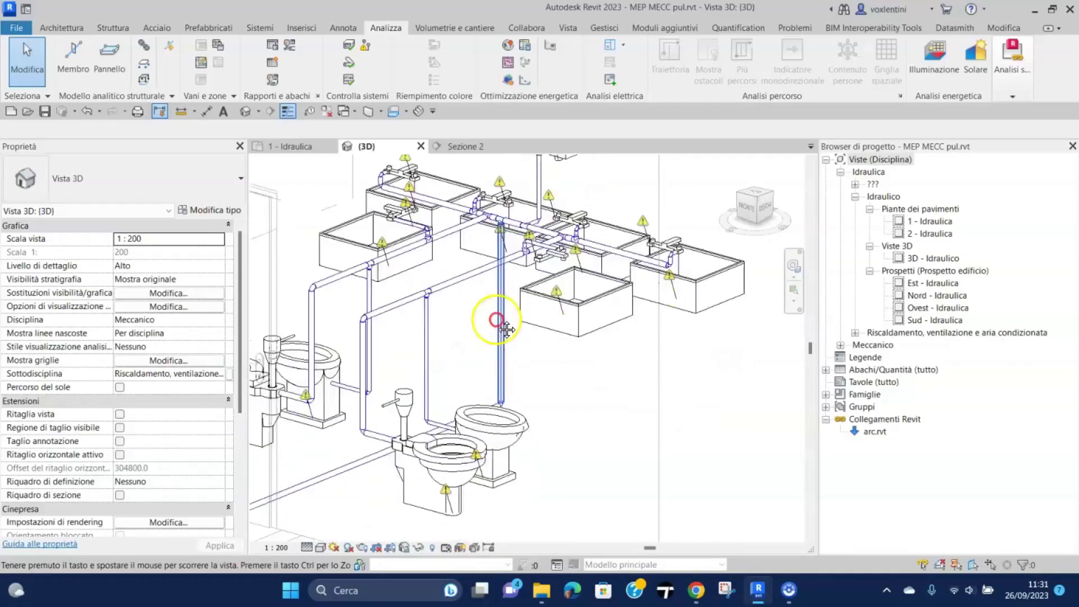
Pan and zoom to the open end of the long floor pipe
{"action": "middle_click_drag", "start_coordinate": [493, 314], "coordinate": [450, 383]}
{"action": "mouse_move", "coordinate": [742, 506]}
{"action": "middle_mouse_down"}
{"action": "mouse_move", "coordinate": [782, 511]}
{"action": "mouse_move", "coordinate": [696, 360]}
{"action": "mouse_move", "coordinate": [741, 269]}
{"action": "middle_mouse_up"}
{"action": "scroll", "coordinate": [694, 355], "scroll_direction": "down", "scroll_amount": 2}
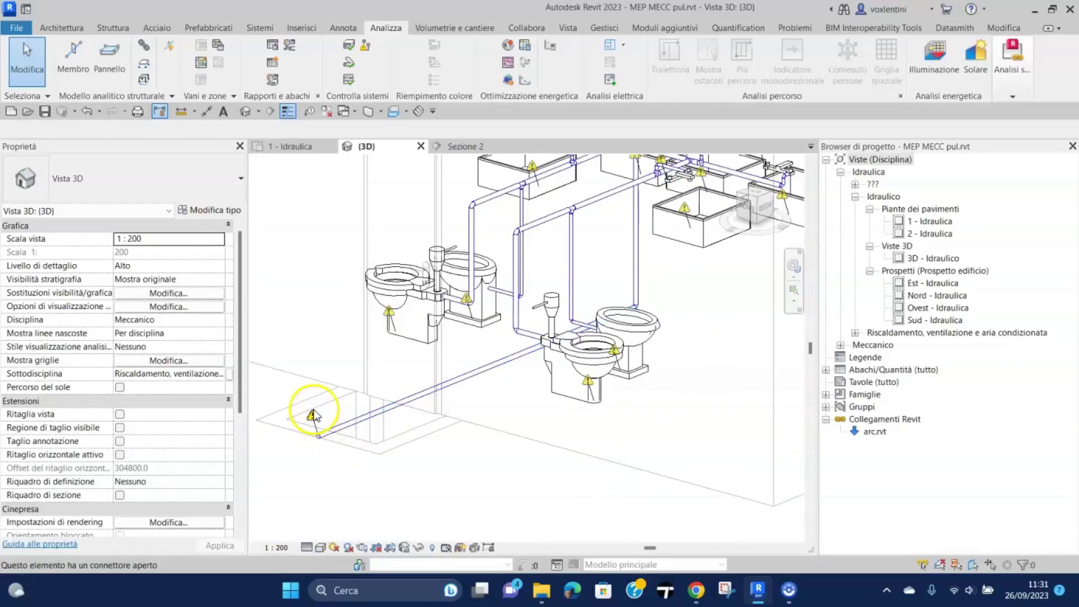
{"action": "scroll", "coordinate": [318, 440], "scroll_direction": "up", "scroll_amount": 1}
{"action": "scroll", "coordinate": [320, 437], "scroll_direction": "up", "scroll_amount": 2}
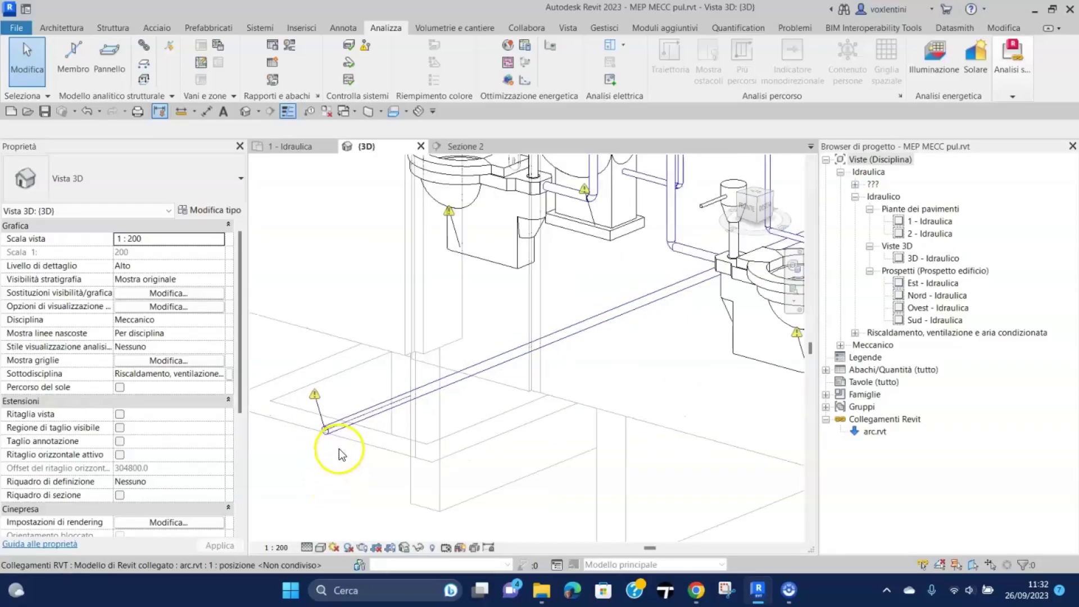
{"action": "middle_click_drag", "start_coordinate": [339, 449], "coordinate": [511, 449]}
{"action": "scroll", "coordinate": [512, 450], "scroll_direction": "up", "scroll_amount": 1}
{"action": "scroll", "coordinate": [501, 441], "scroll_direction": "up", "scroll_amount": 2}
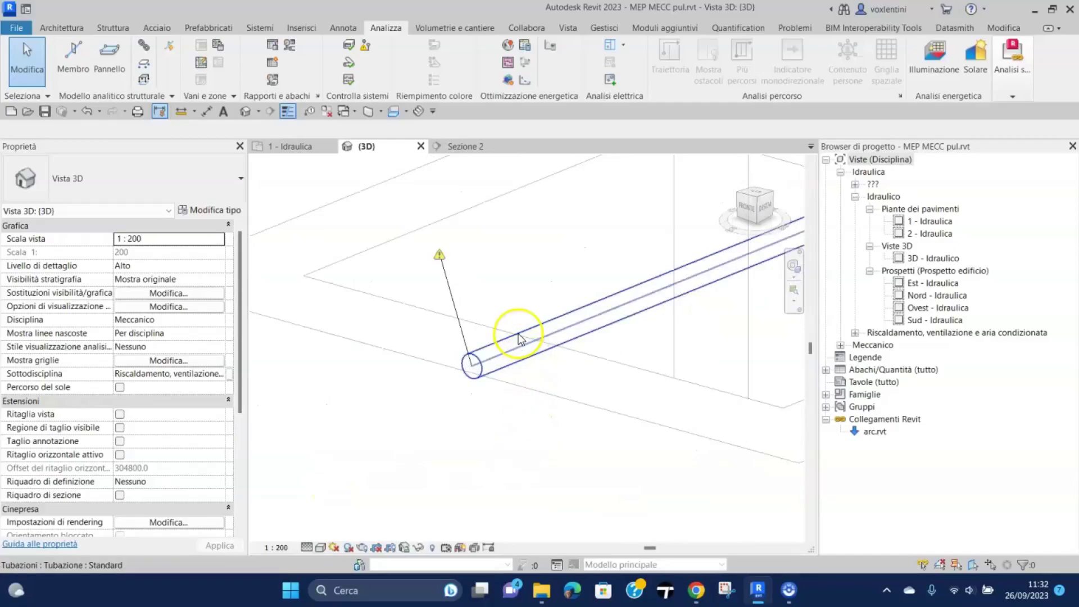
Cap the long floor pipe's open end with Chiudi estremità aperte
{"action": "left_click", "coordinate": [518, 349]}
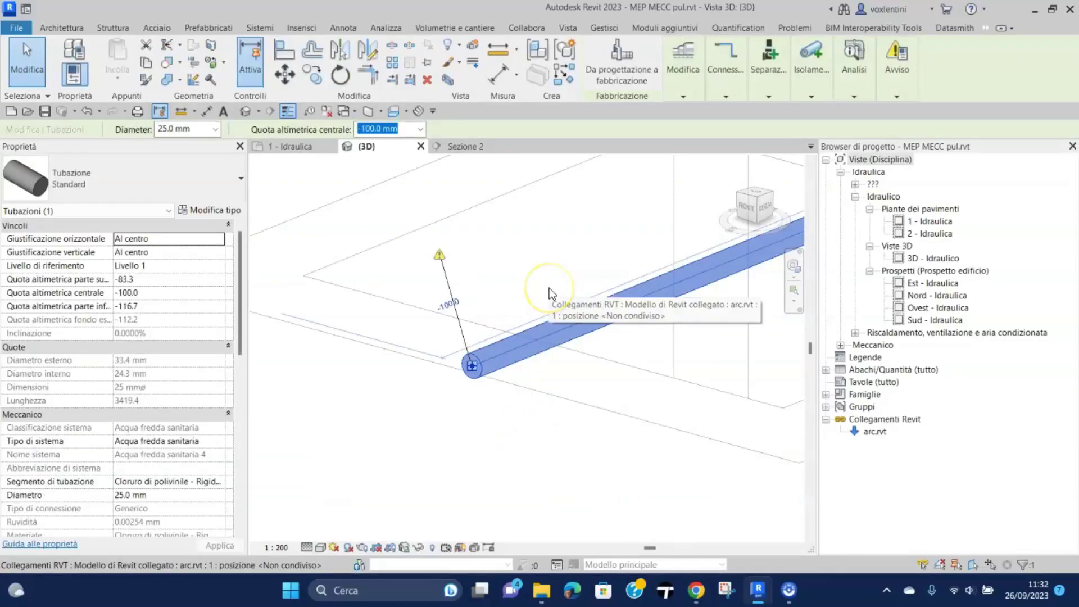
{"action": "left_click", "coordinate": [472, 367]}
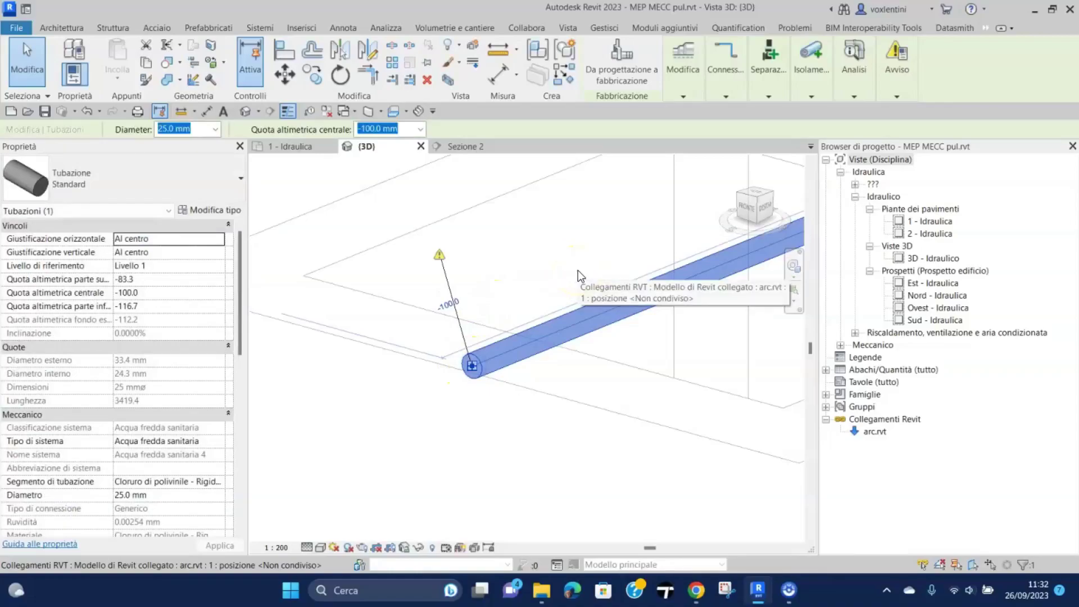
{"action": "left_click", "coordinate": [686, 89]}
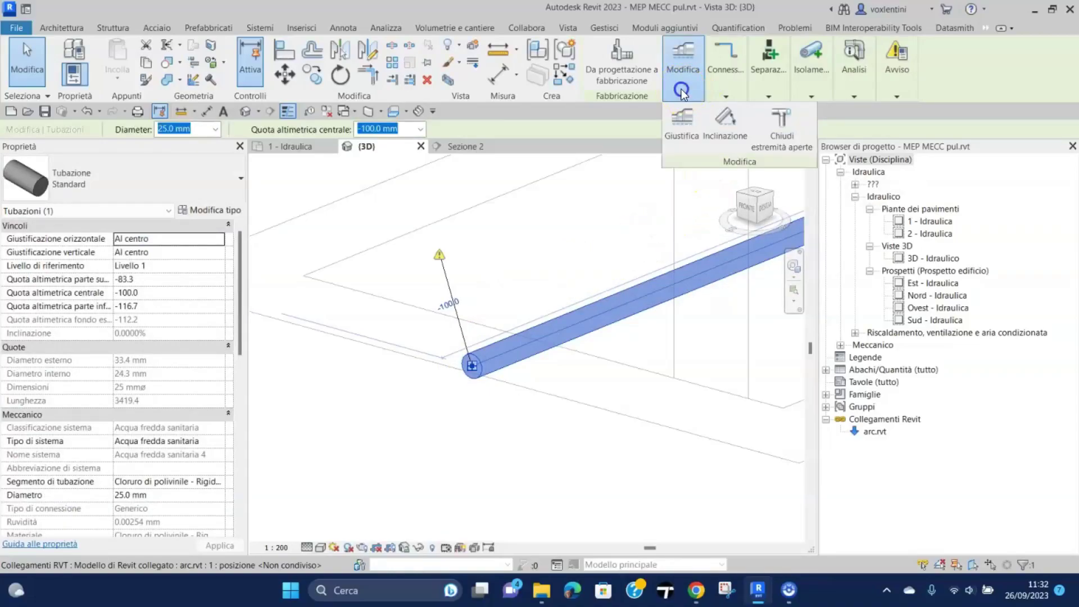
{"action": "left_click", "coordinate": [783, 117]}
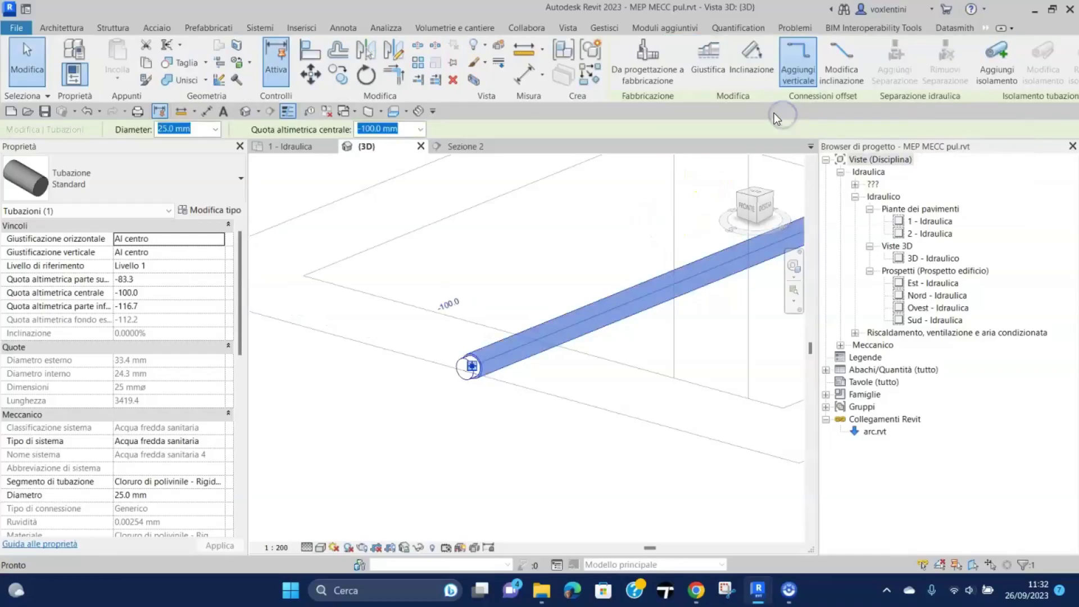
{"action": "left_click", "coordinate": [497, 426]}
{"action": "scroll", "coordinate": [466, 426], "scroll_direction": "down", "scroll_amount": 2}
{"action": "scroll", "coordinate": [454, 437], "scroll_direction": "down", "scroll_amount": 2}
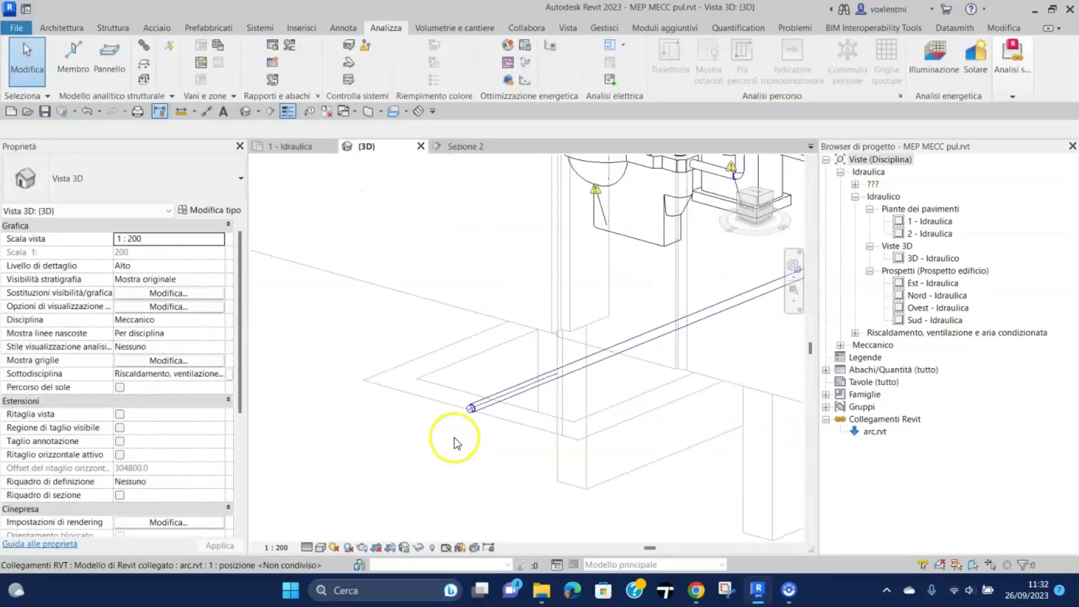
{"action": "scroll", "coordinate": [454, 438], "scroll_direction": "down", "scroll_amount": 2}
Rerun Mostra disconnessioni with Tubazione unticked to clear the pipe warnings
{"action": "scroll", "coordinate": [495, 450], "scroll_direction": "up", "scroll_amount": 1}
{"action": "scroll", "coordinate": [438, 466], "scroll_direction": "down", "scroll_amount": 2}
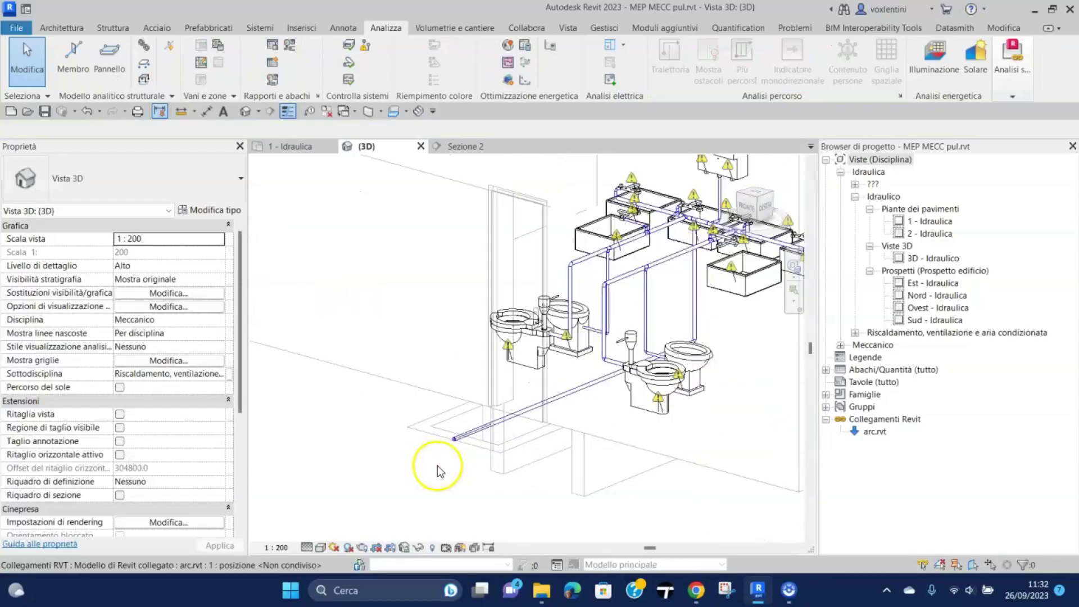
{"action": "scroll", "coordinate": [506, 466], "scroll_direction": "down", "scroll_amount": 2}
{"action": "scroll", "coordinate": [556, 461], "scroll_direction": "up", "scroll_amount": 1}
{"action": "scroll", "coordinate": [618, 433], "scroll_direction": "up", "scroll_amount": 1}
{"action": "scroll", "coordinate": [588, 439], "scroll_direction": "up", "scroll_amount": 1}
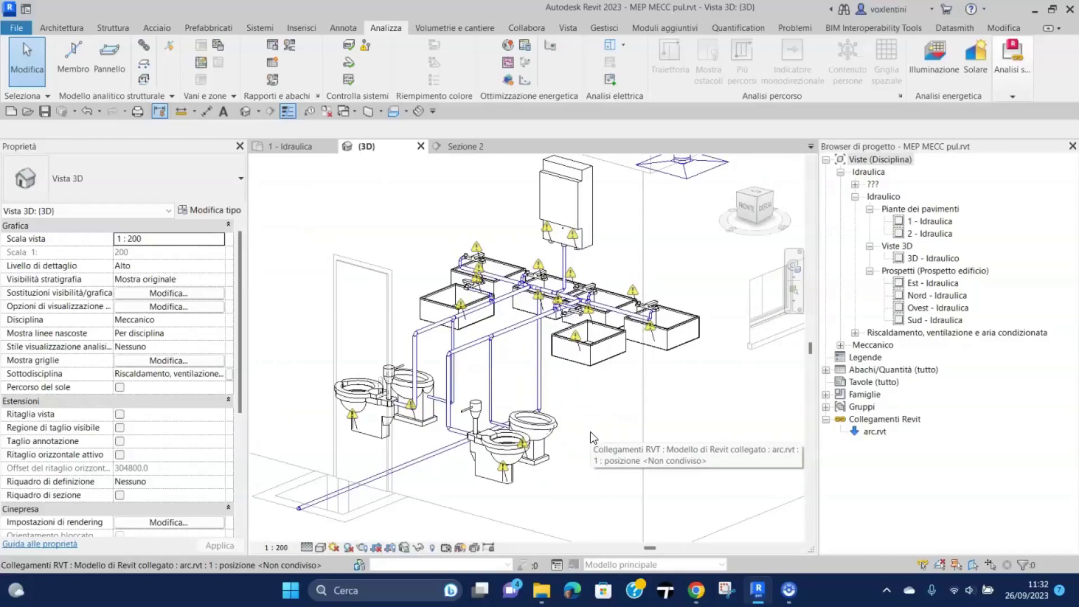
{"action": "left_click", "coordinate": [231, 437]}
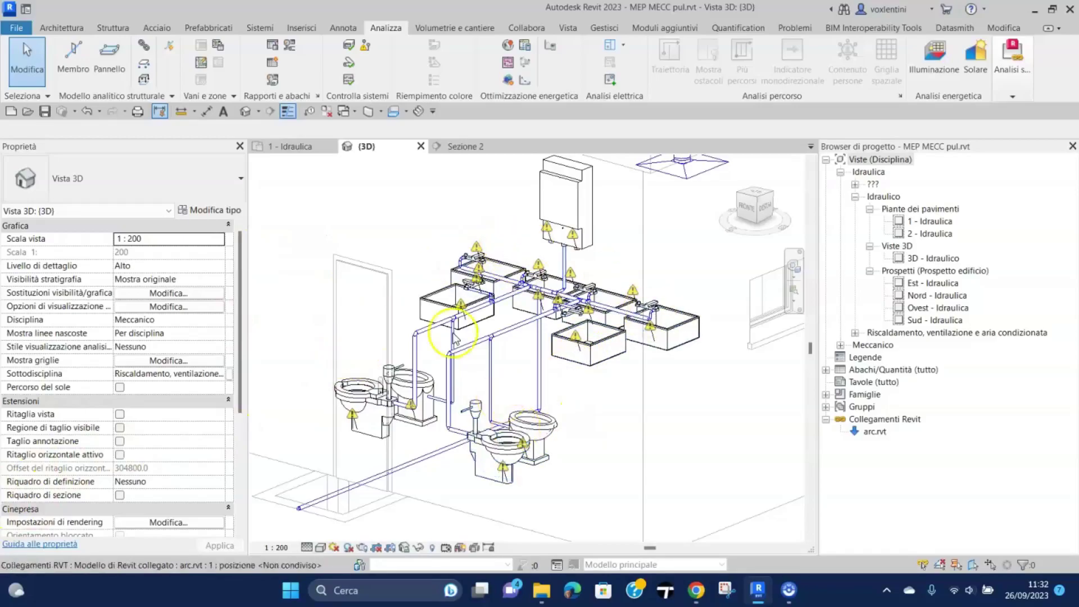
{"action": "left_click", "coordinate": [367, 46]}
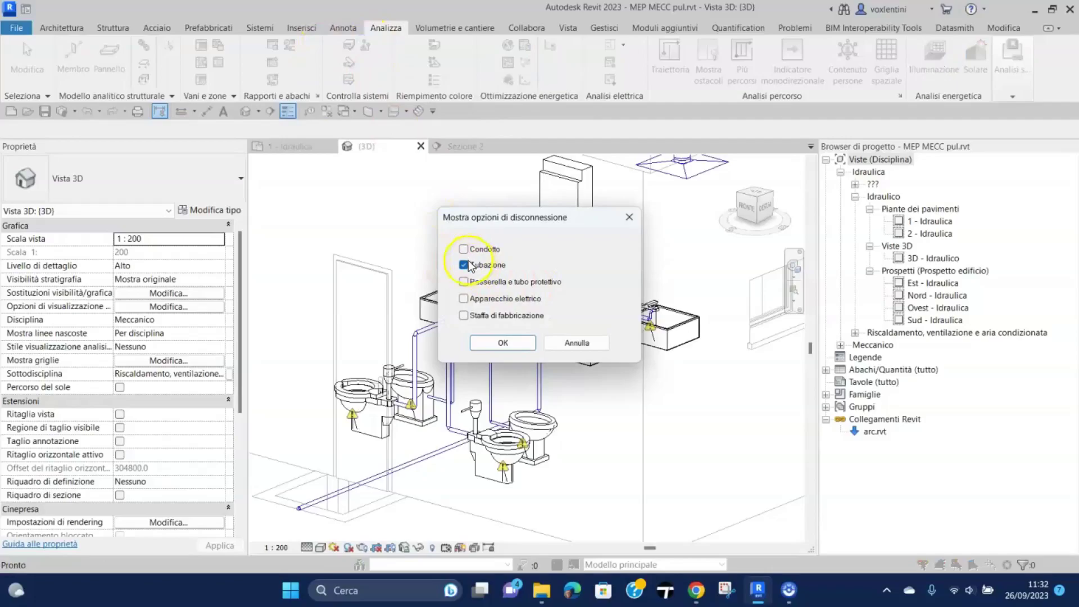
{"action": "left_click", "coordinate": [509, 327]}
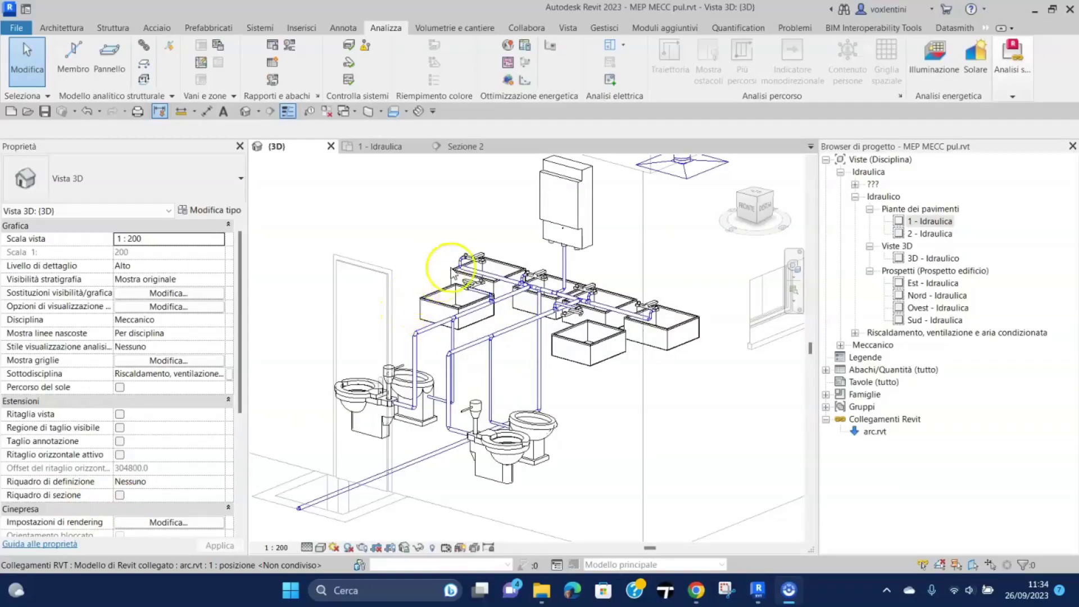
Open the Sezione 2 section view around the sinks and pipes
{"action": "left_click", "coordinate": [474, 150]}
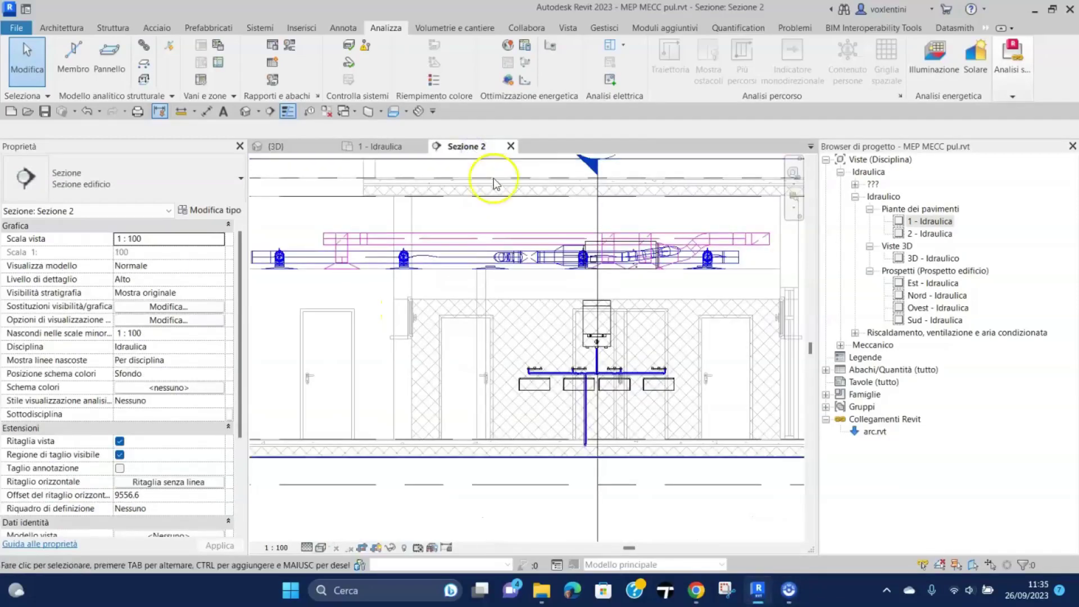
{"action": "scroll", "coordinate": [598, 398], "scroll_direction": "up", "scroll_amount": 4}
{"action": "scroll", "coordinate": [599, 400], "scroll_direction": "up", "scroll_amount": 4}
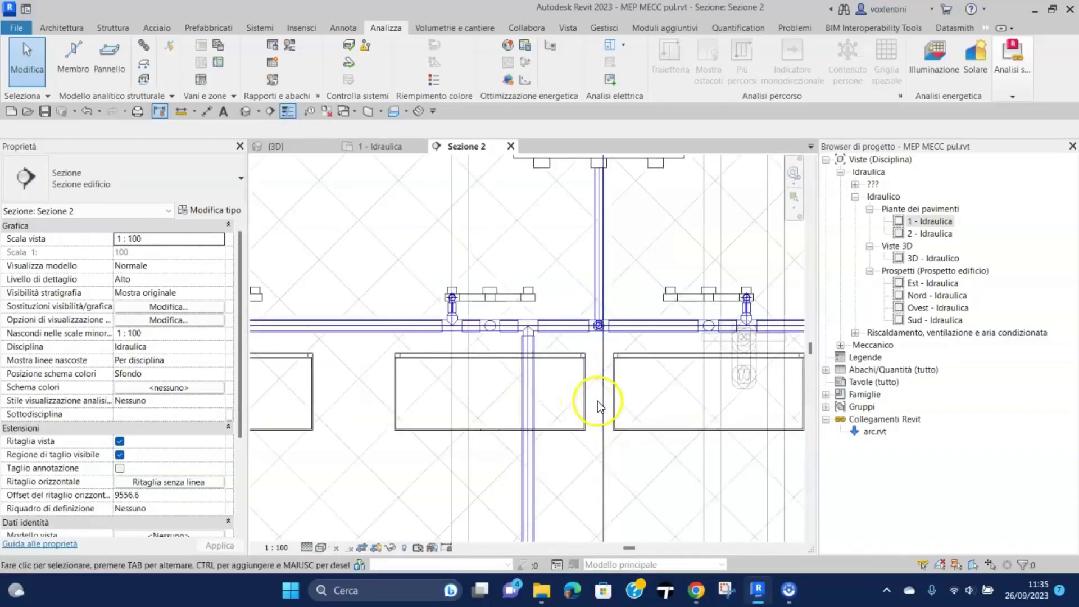
{"action": "scroll", "coordinate": [598, 400], "scroll_direction": "down", "scroll_amount": 2}
{"action": "middle_click_drag", "start_coordinate": [284, 356], "coordinate": [585, 391]}
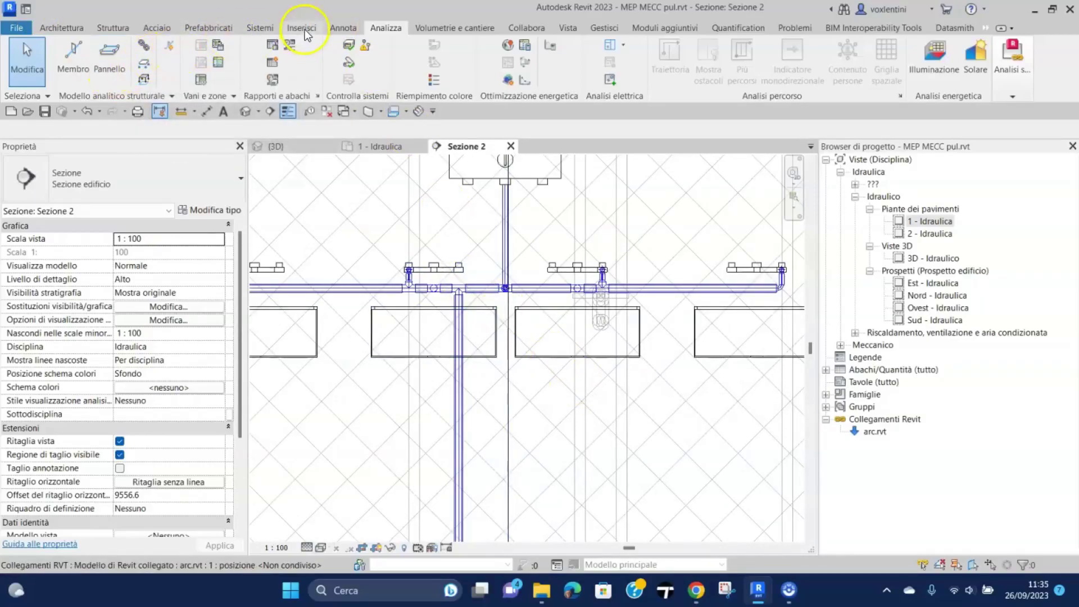
Start a new Acqua calda sanitaria pipe with 15.0 mm diameter
{"action": "left_click", "coordinate": [256, 27]}
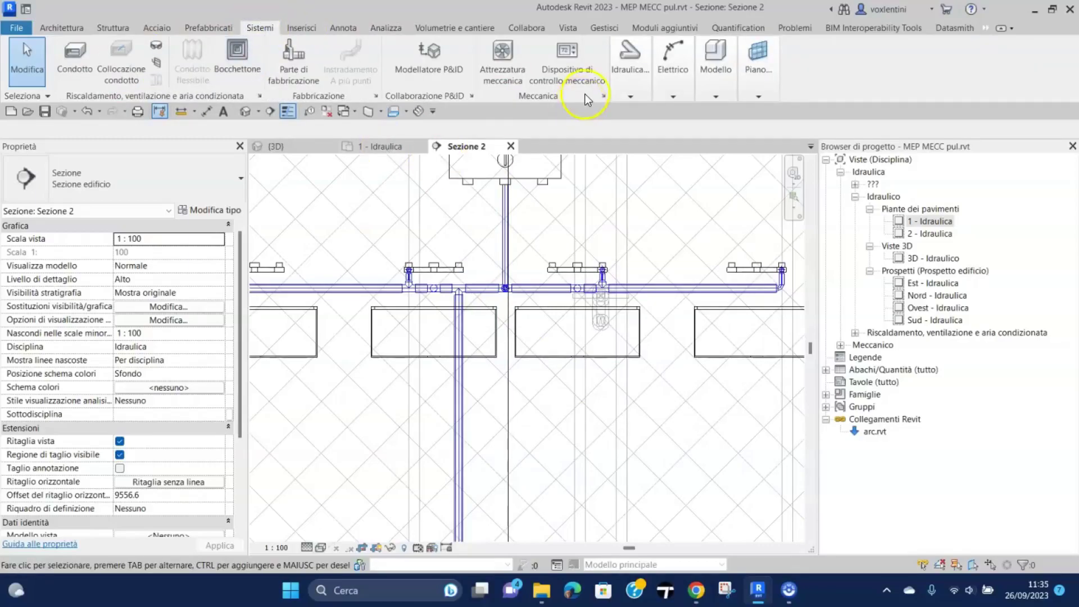
{"action": "left_click", "coordinate": [631, 96]}
{"action": "left_click", "coordinate": [636, 124]}
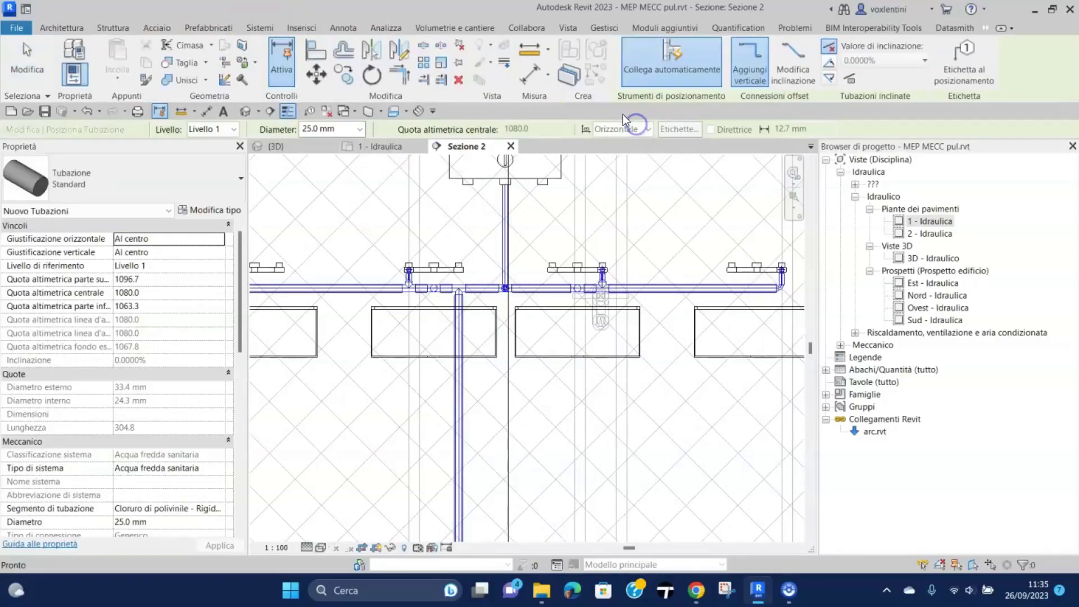
{"action": "left_click", "coordinate": [221, 467]}
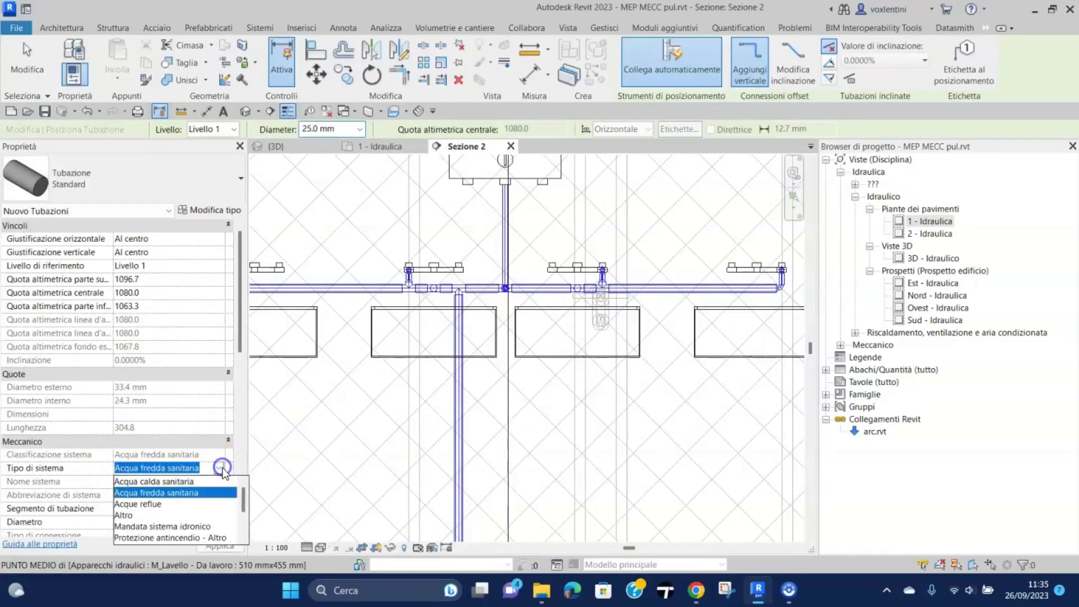
{"action": "left_click", "coordinate": [182, 481]}
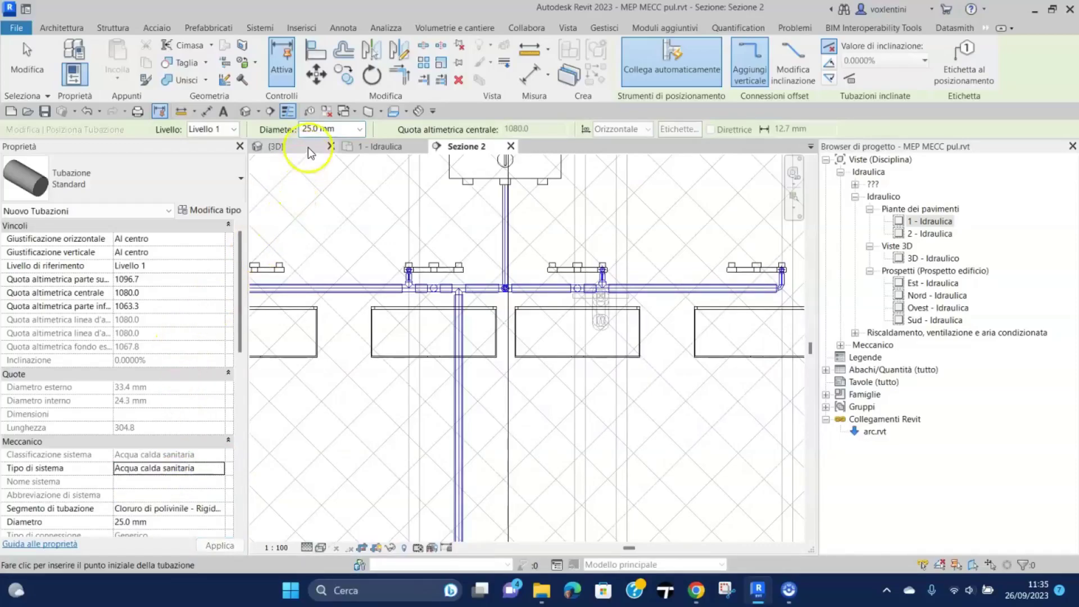
{"action": "left_click", "coordinate": [361, 129]}
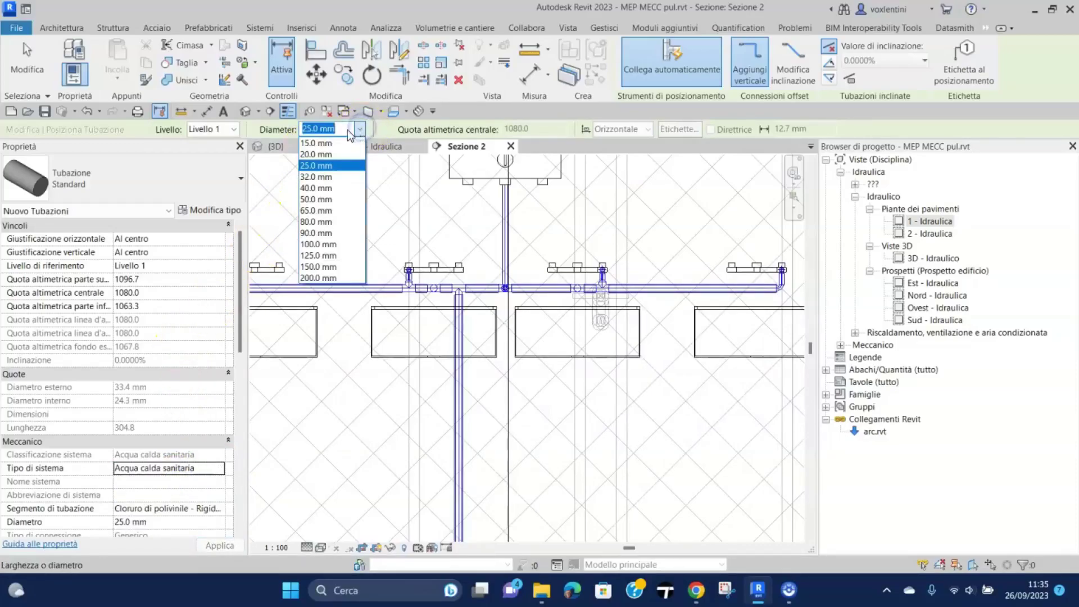
{"action": "left_click", "coordinate": [315, 143]}
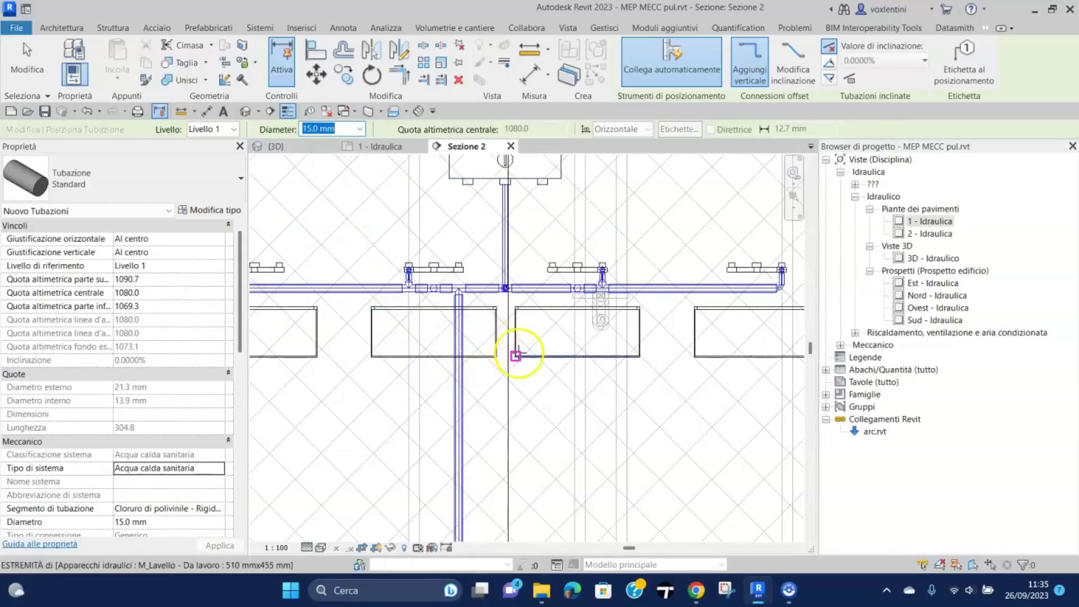
Draw the horizontal hot water pipe from the left sink across to the far sink
{"action": "scroll", "coordinate": [531, 355], "scroll_direction": "up", "scroll_amount": 1}
{"action": "scroll", "coordinate": [532, 355], "scroll_direction": "down", "scroll_amount": 1}
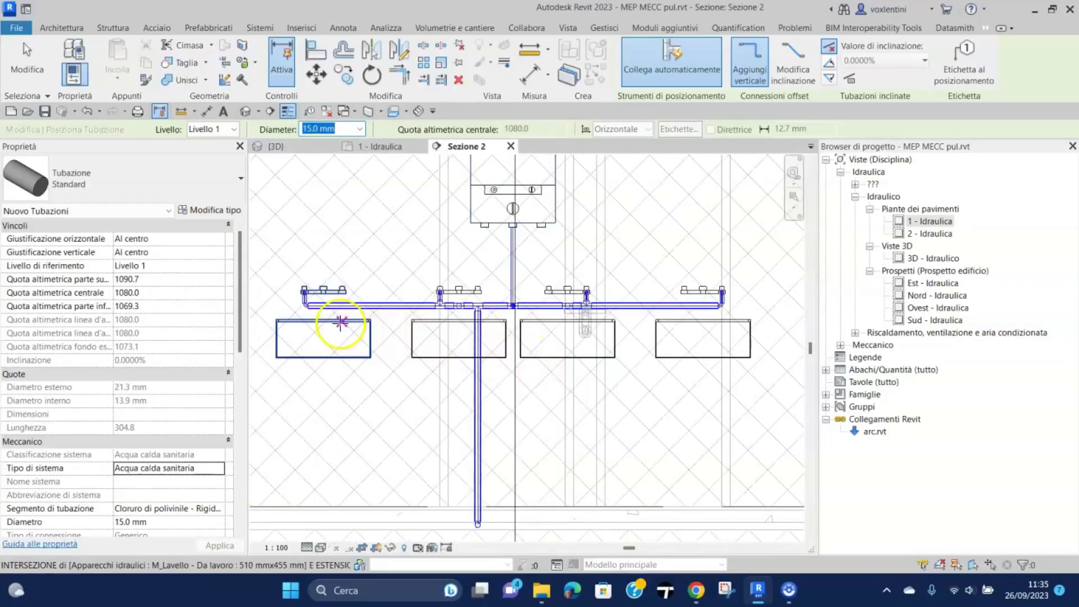
{"action": "scroll", "coordinate": [341, 321], "scroll_direction": "up", "scroll_amount": 3}
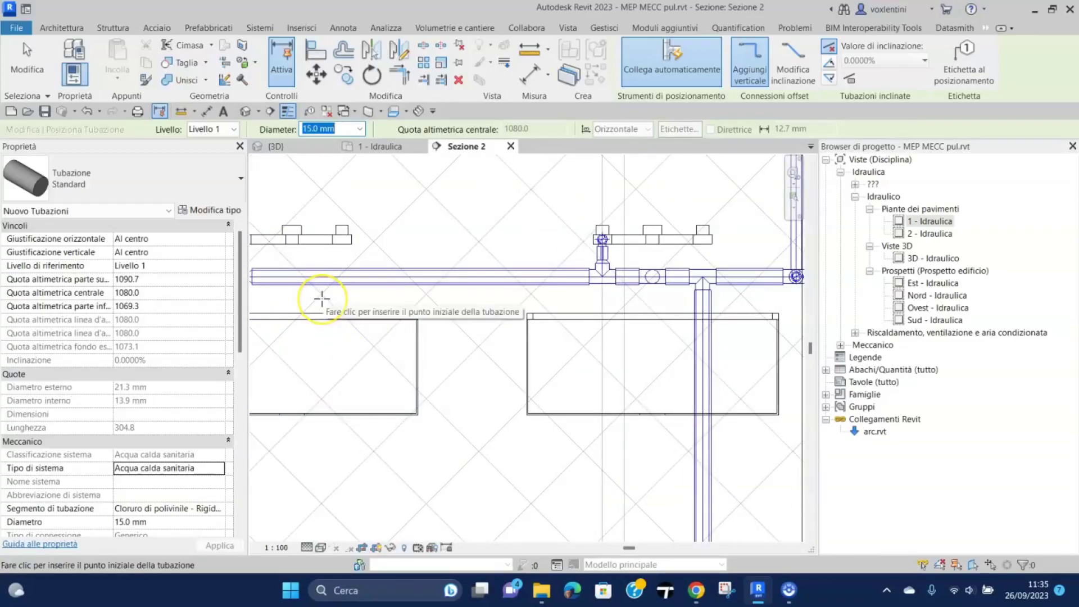
{"action": "left_click", "coordinate": [337, 302]}
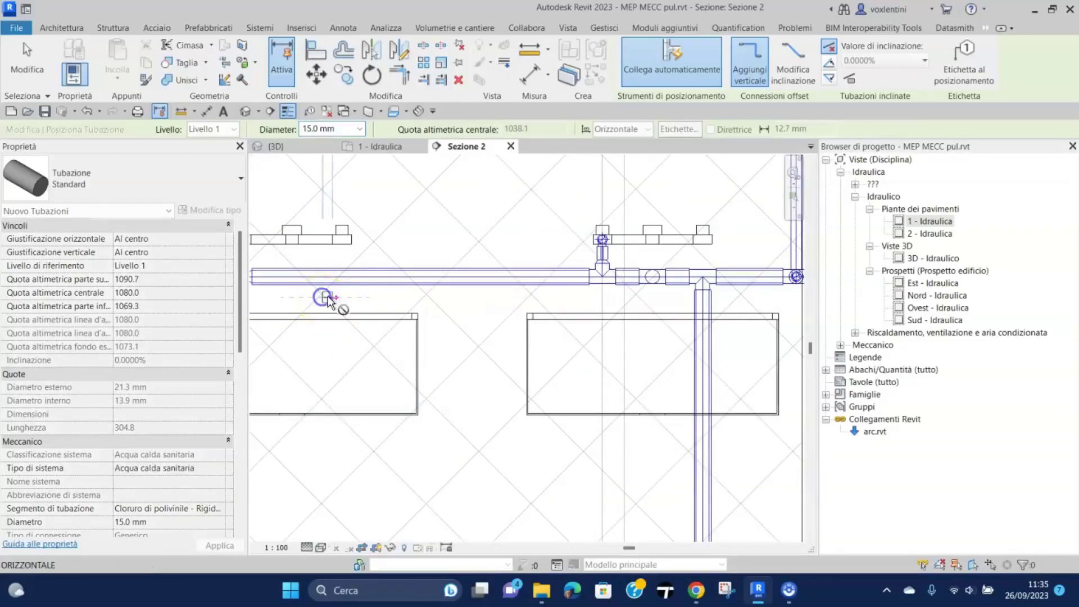
{"action": "scroll", "coordinate": [487, 297], "scroll_direction": "down", "scroll_amount": 3}
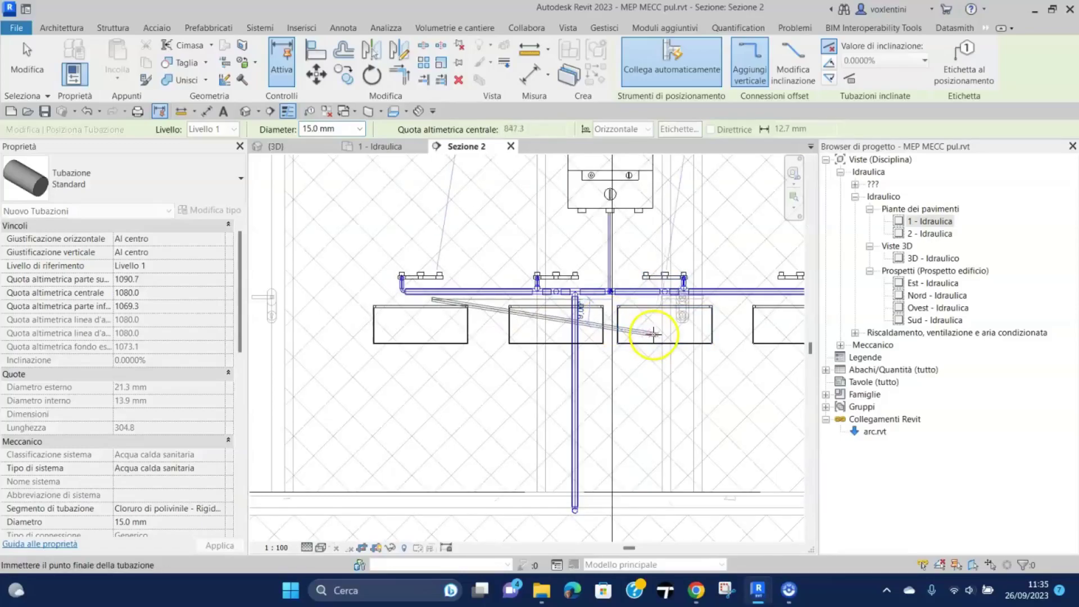
{"action": "middle_click_drag", "start_coordinate": [746, 393], "coordinate": [552, 408]}
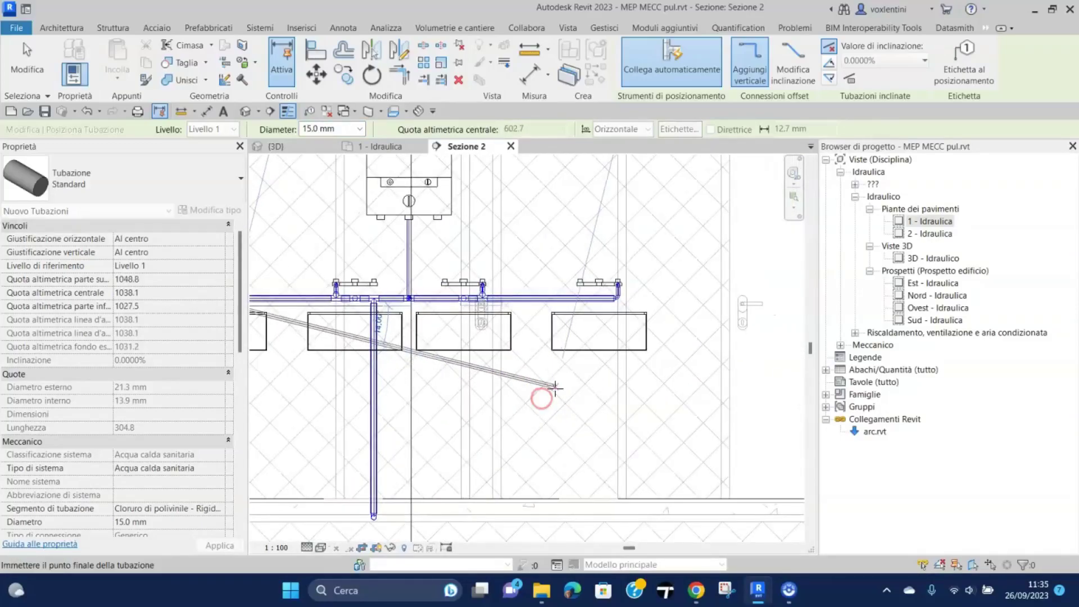
{"action": "scroll", "coordinate": [554, 386], "scroll_direction": "up", "scroll_amount": 3}
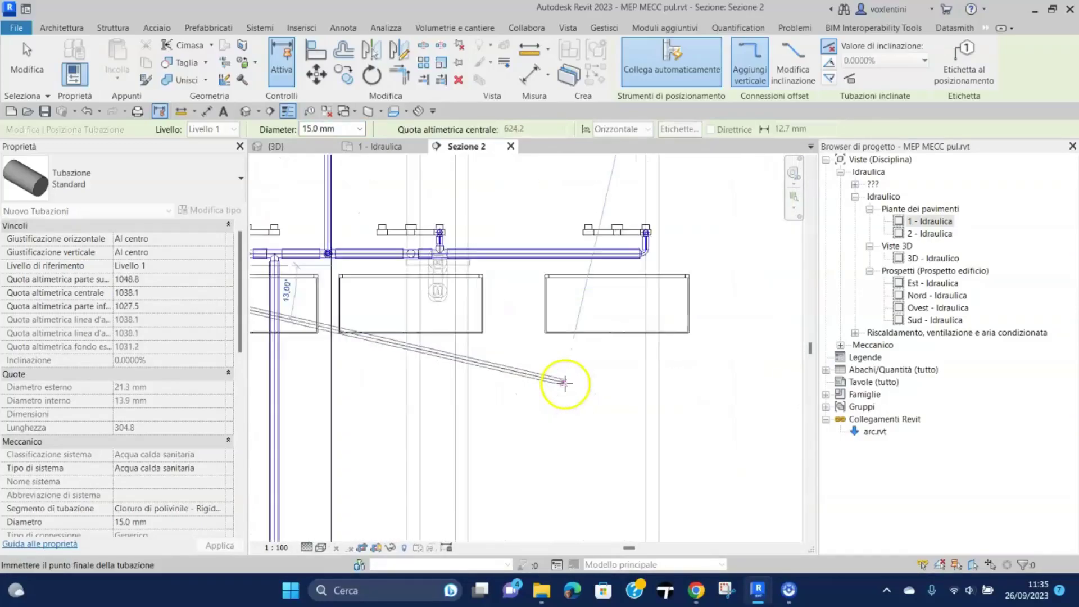
{"action": "left_click", "coordinate": [597, 258]}
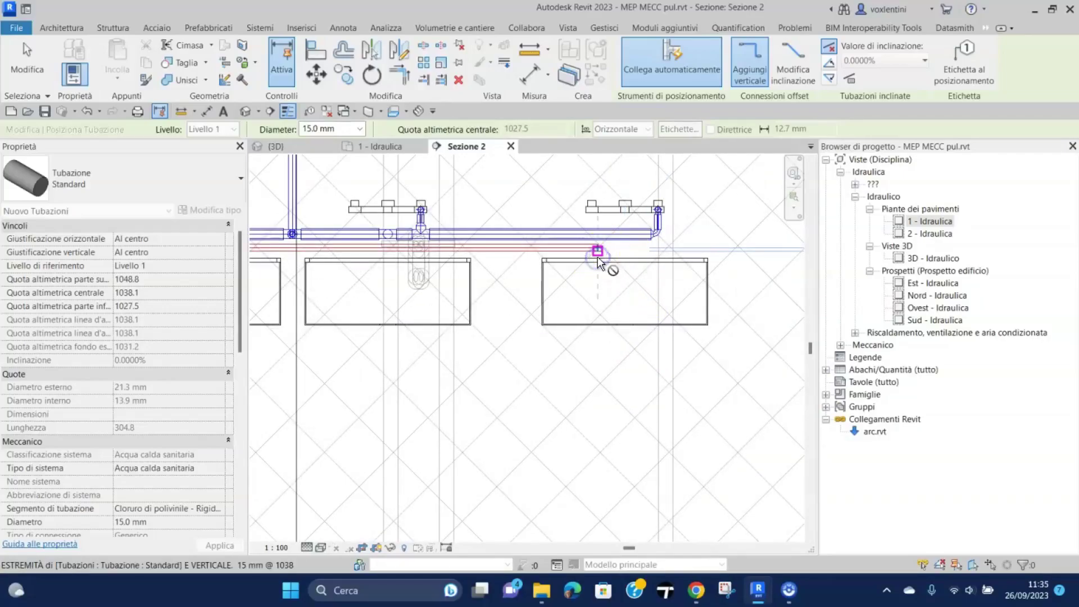
{"action": "left_click", "coordinate": [622, 305]}
{"action": "key", "text": "Escape"}
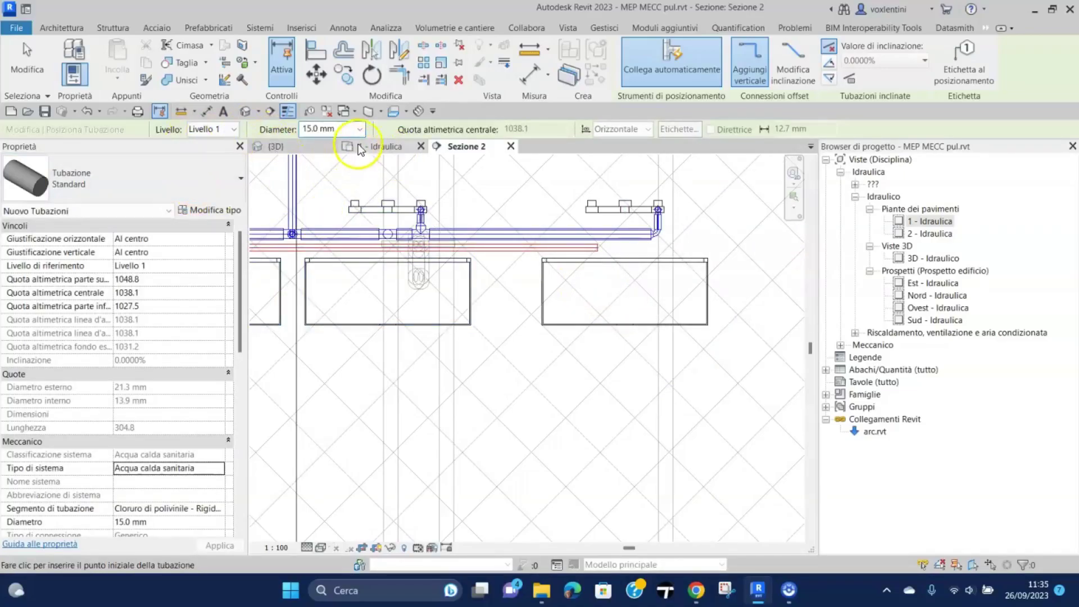
Show the 1 - Idraulica floor plan zoomed on the basins along the wall
{"action": "left_click", "coordinate": [401, 145]}
{"action": "scroll", "coordinate": [415, 306], "scroll_direction": "up", "scroll_amount": 2}
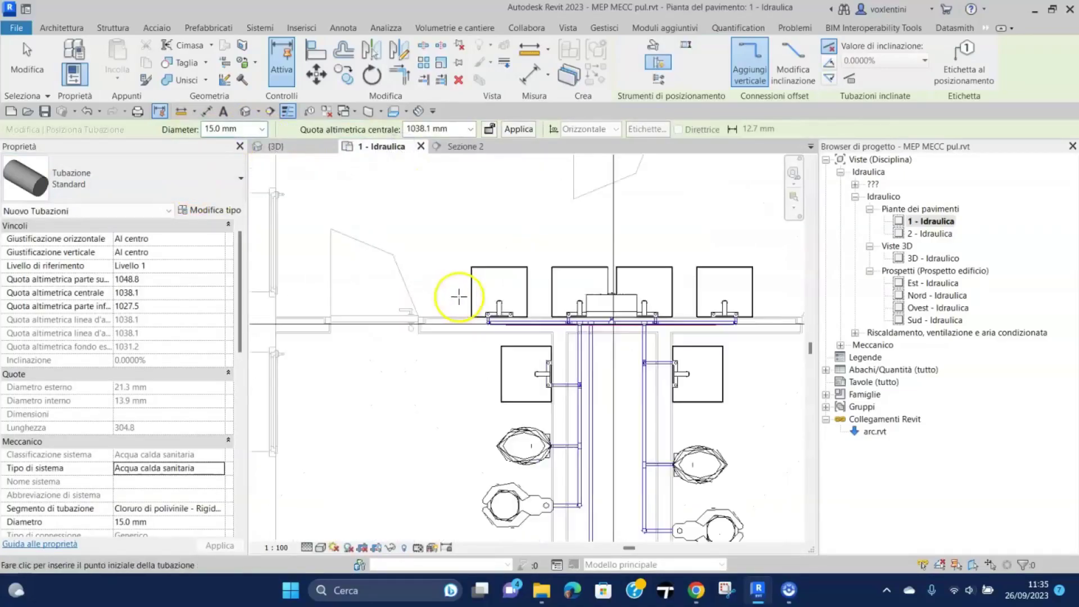
{"action": "scroll", "coordinate": [597, 334], "scroll_direction": "up", "scroll_amount": 2}
{"action": "scroll", "coordinate": [597, 333], "scroll_direction": "up", "scroll_amount": 2}
{"action": "scroll", "coordinate": [525, 313], "scroll_direction": "up", "scroll_amount": 1}
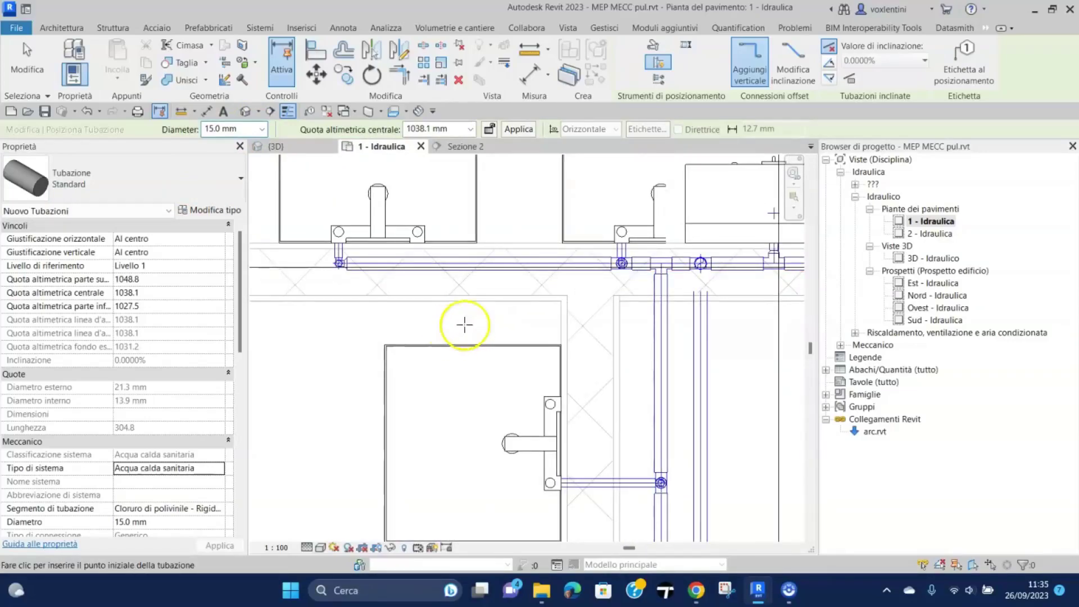
{"action": "middle_click_drag", "start_coordinate": [449, 345], "coordinate": [342, 388]}
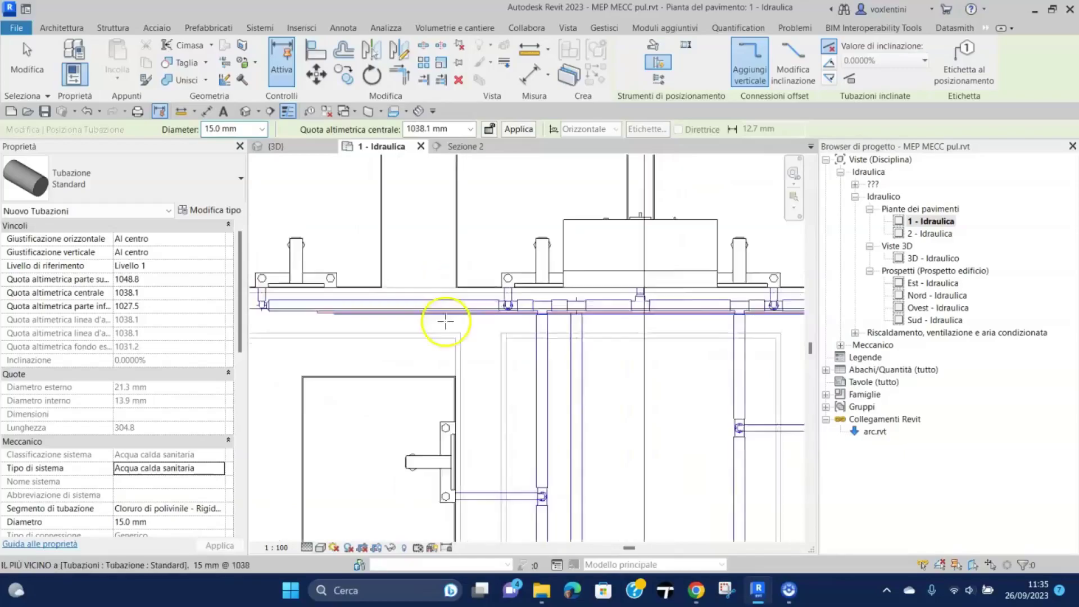
{"action": "scroll", "coordinate": [356, 284], "scroll_direction": "up", "scroll_amount": 1}
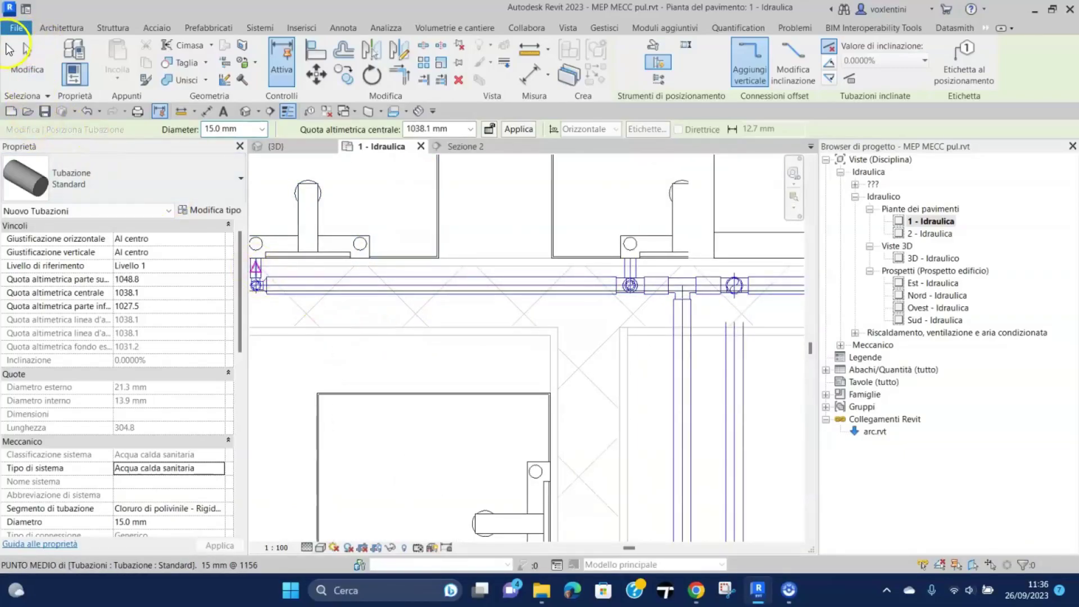
Temporarily hide the cold water pipe running along the wall
{"action": "left_click", "coordinate": [26, 62]}
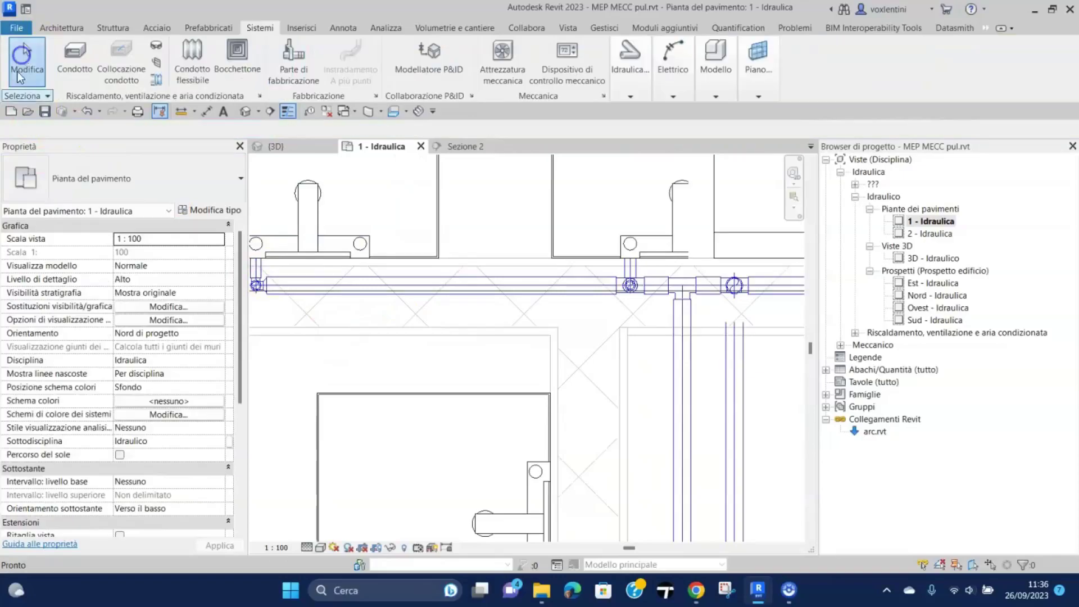
{"action": "left_click", "coordinate": [289, 281]}
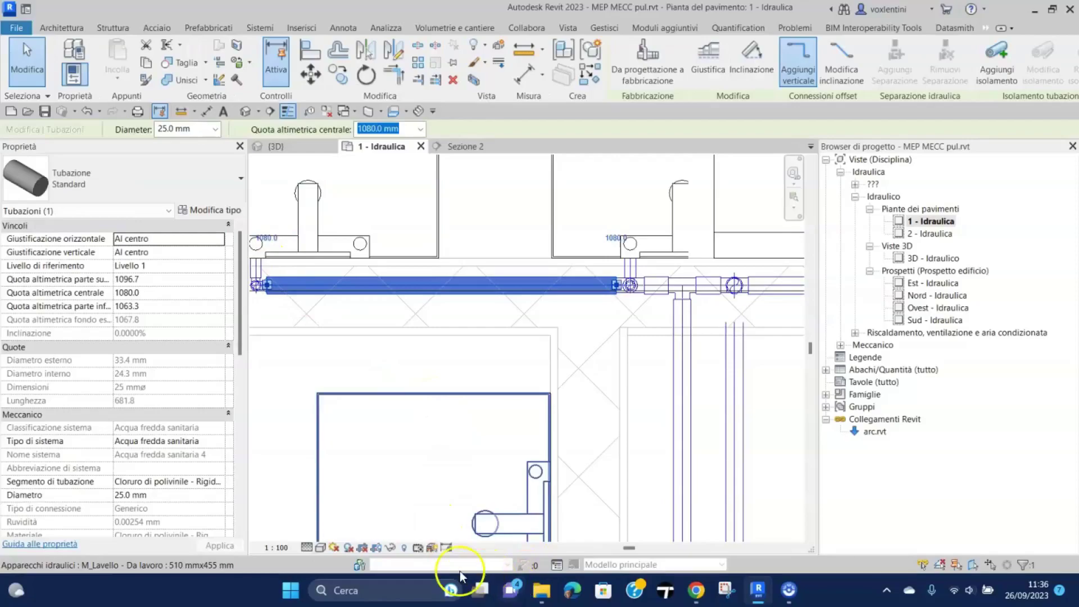
{"action": "left_click", "coordinate": [389, 548]}
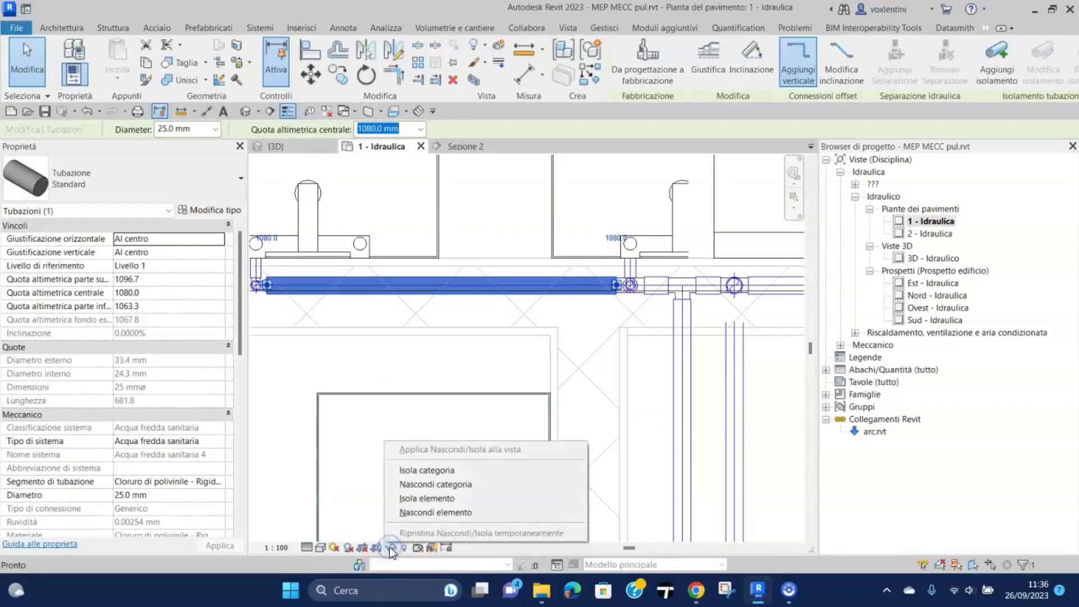
{"action": "left_click", "coordinate": [426, 515]}
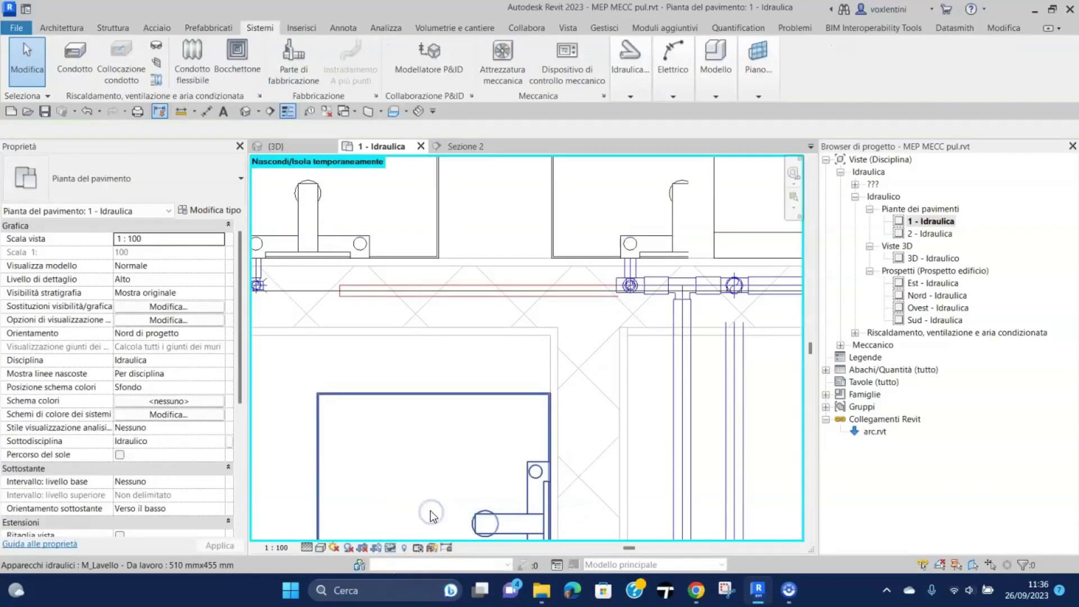
Drag the 15 mm hot water pipe just below the cold one and reset temporary hide
{"action": "left_click", "coordinate": [507, 292]}
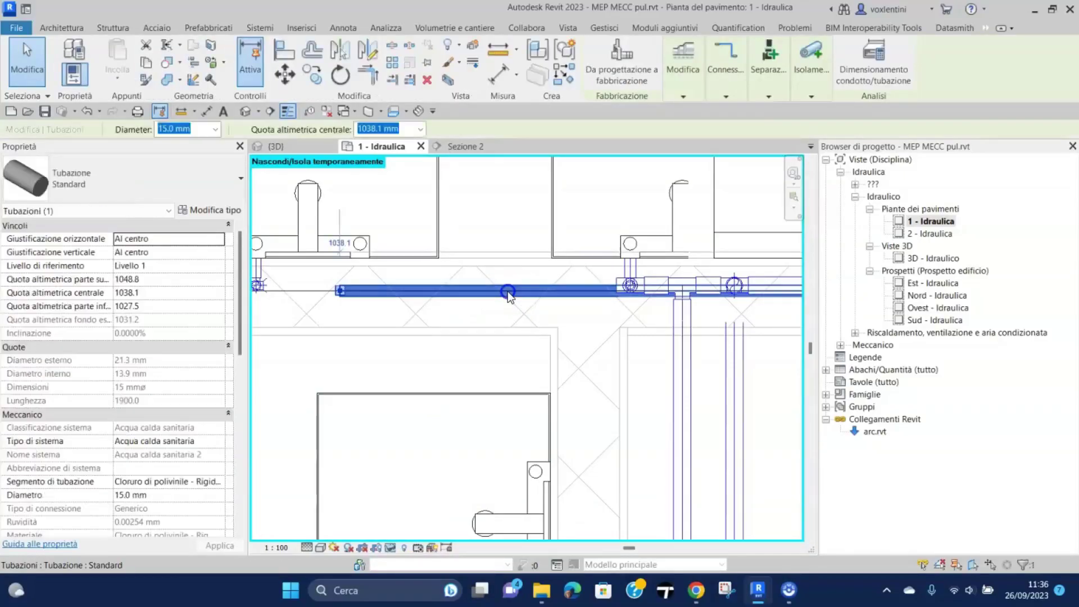
{"action": "left_click_drag", "start_coordinate": [508, 292], "coordinate": [505, 308]}
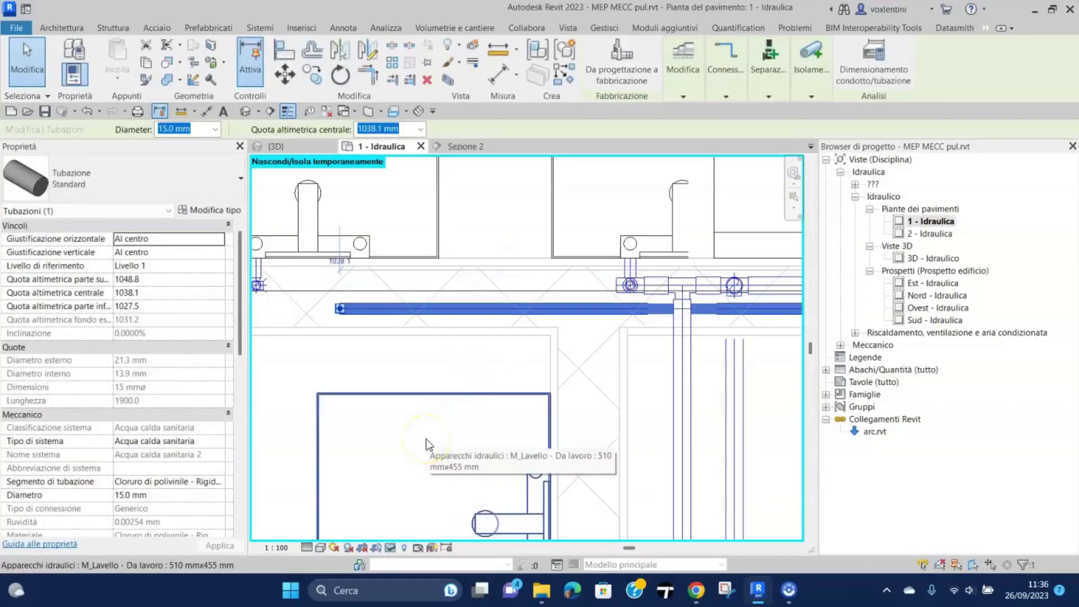
{"action": "left_click", "coordinate": [391, 547]}
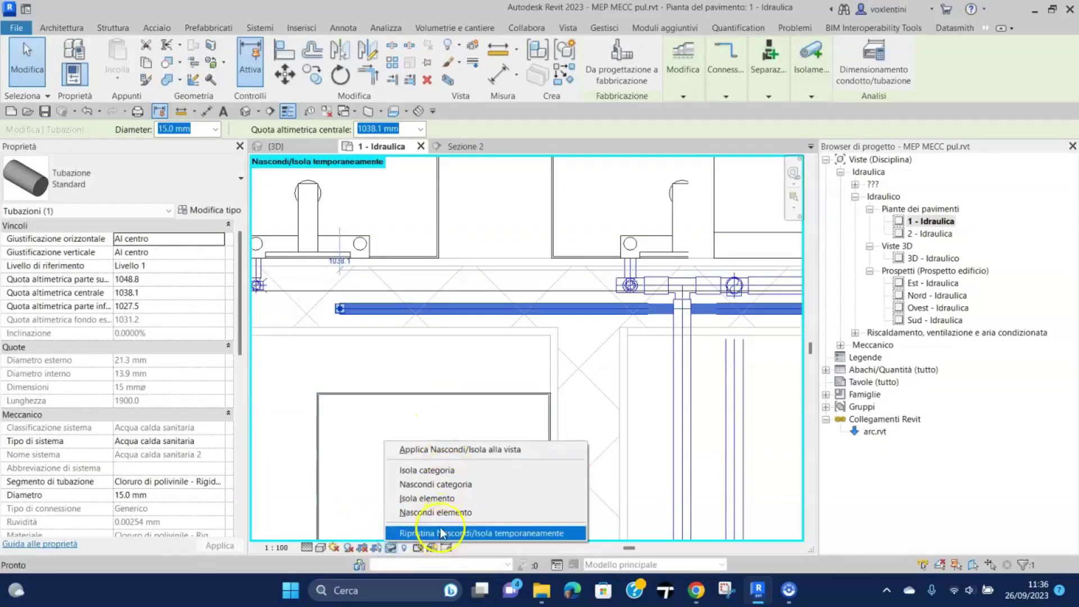
{"action": "left_click", "coordinate": [442, 532]}
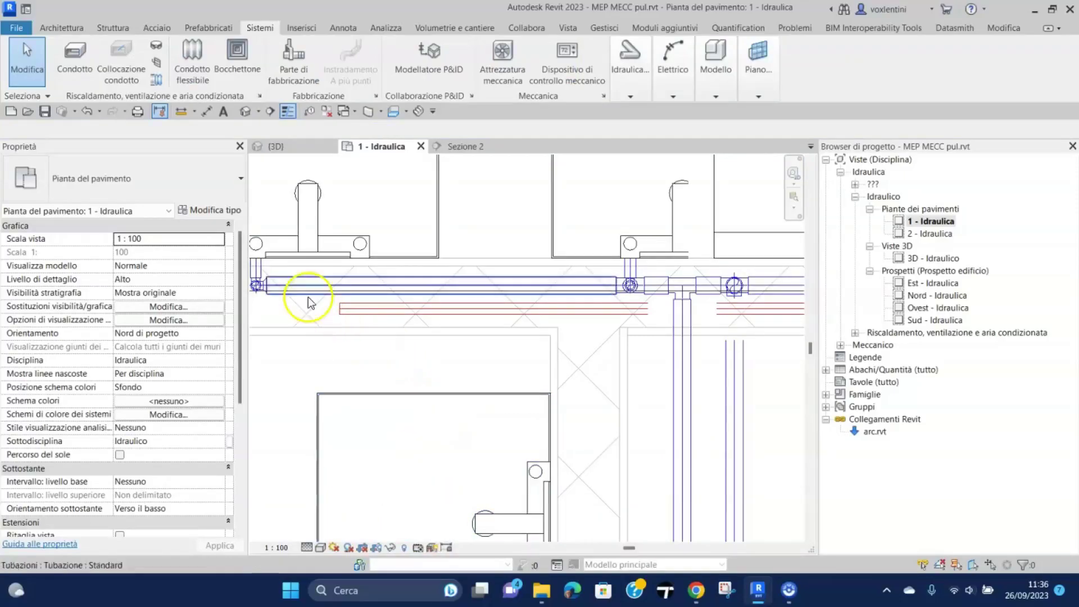
{"action": "scroll", "coordinate": [308, 322], "scroll_direction": "down", "scroll_amount": 2}
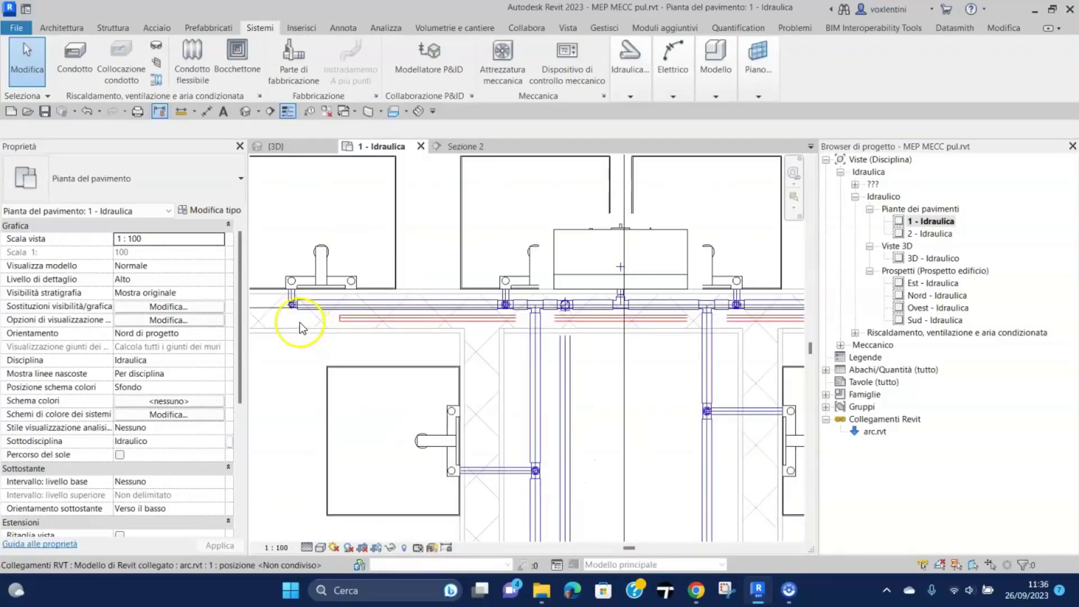
{"action": "middle_click_drag", "start_coordinate": [461, 362], "coordinate": [486, 377]}
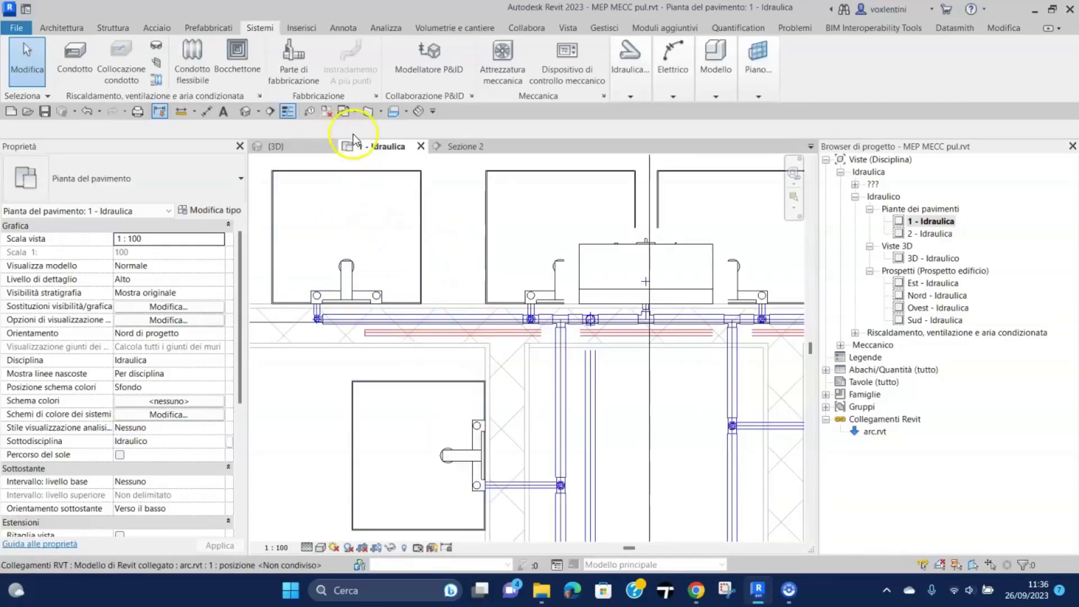
{"action": "left_click", "coordinate": [282, 147]}
{"action": "scroll", "coordinate": [495, 319], "scroll_direction": "up", "scroll_amount": 5}
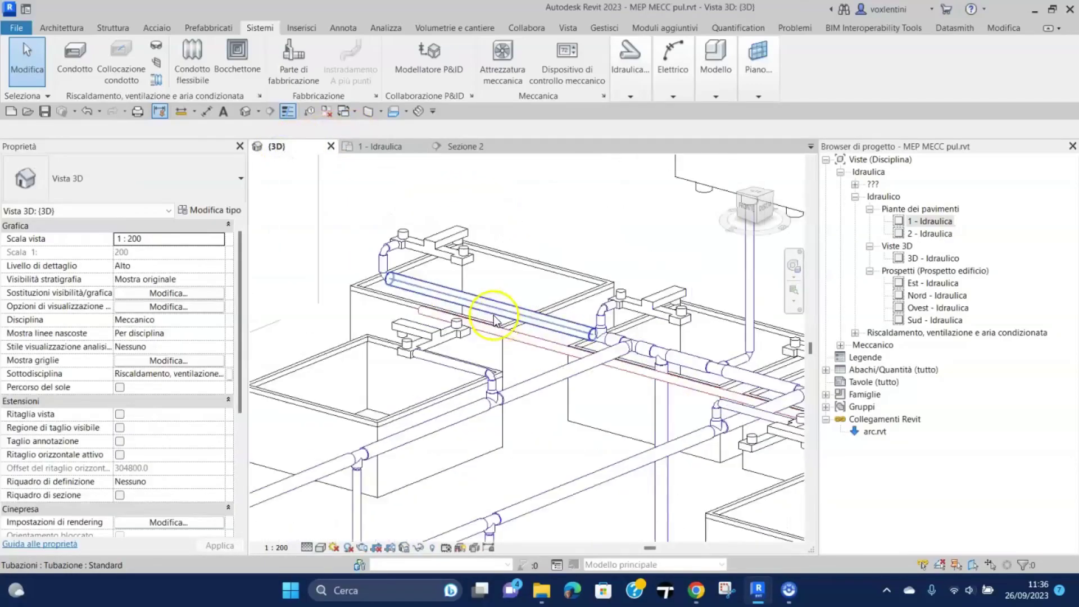
{"action": "scroll", "coordinate": [504, 323], "scroll_direction": "up", "scroll_amount": 2}
{"action": "scroll", "coordinate": [433, 427], "scroll_direction": "up", "scroll_amount": 3}
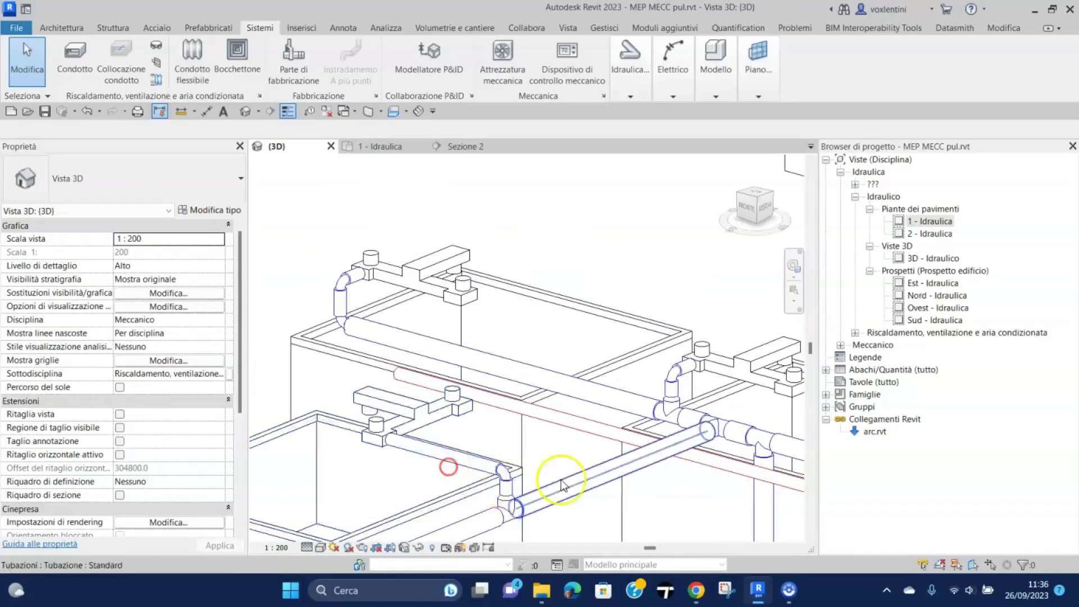
{"action": "left_click", "coordinate": [557, 301]}
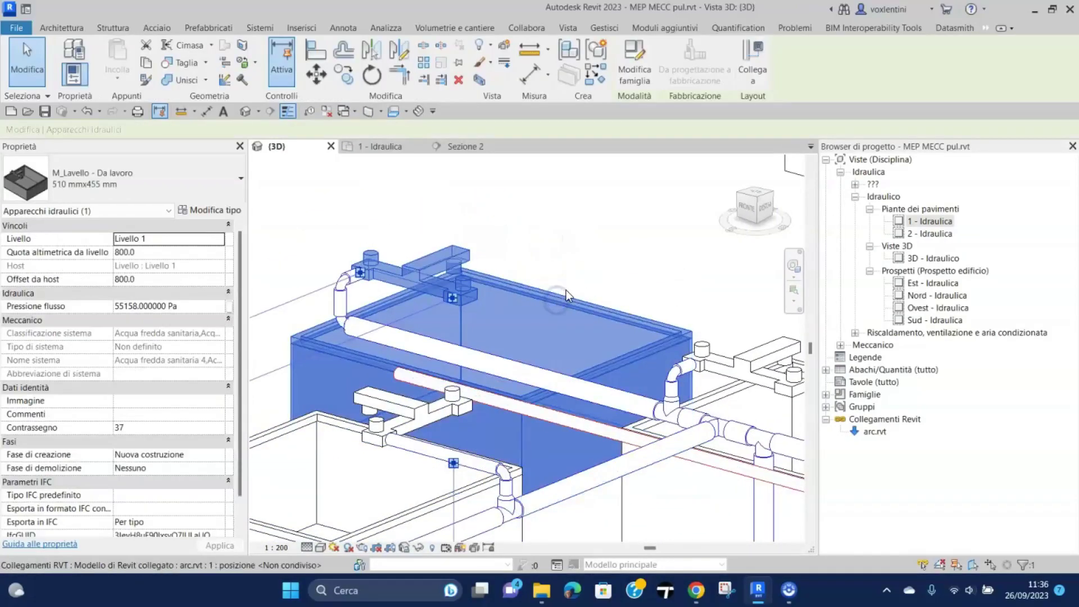
{"action": "left_click", "coordinate": [746, 45]}
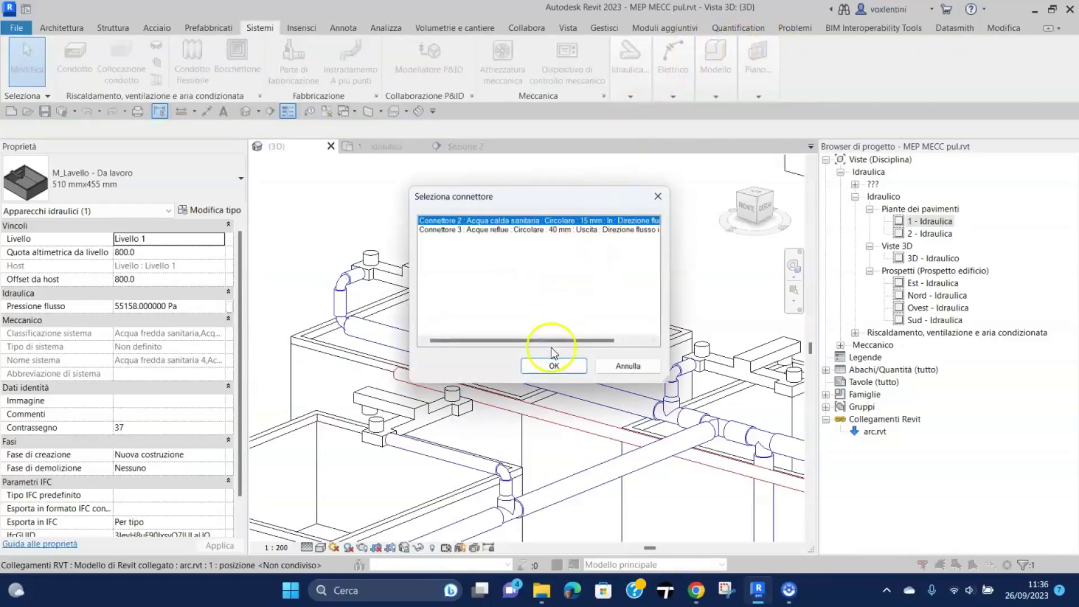
{"action": "left_click", "coordinate": [553, 365]}
{"action": "left_click", "coordinate": [488, 360]}
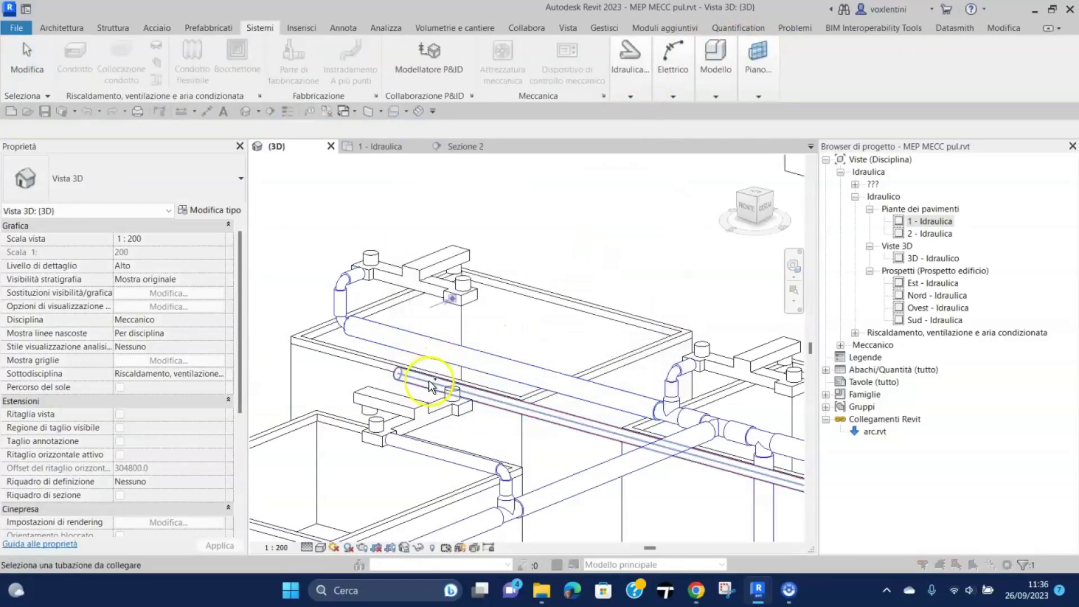
{"action": "scroll", "coordinate": [261, 288], "scroll_direction": "down", "scroll_amount": 2}
{"action": "scroll", "coordinate": [422, 325], "scroll_direction": "up", "scroll_amount": 2}
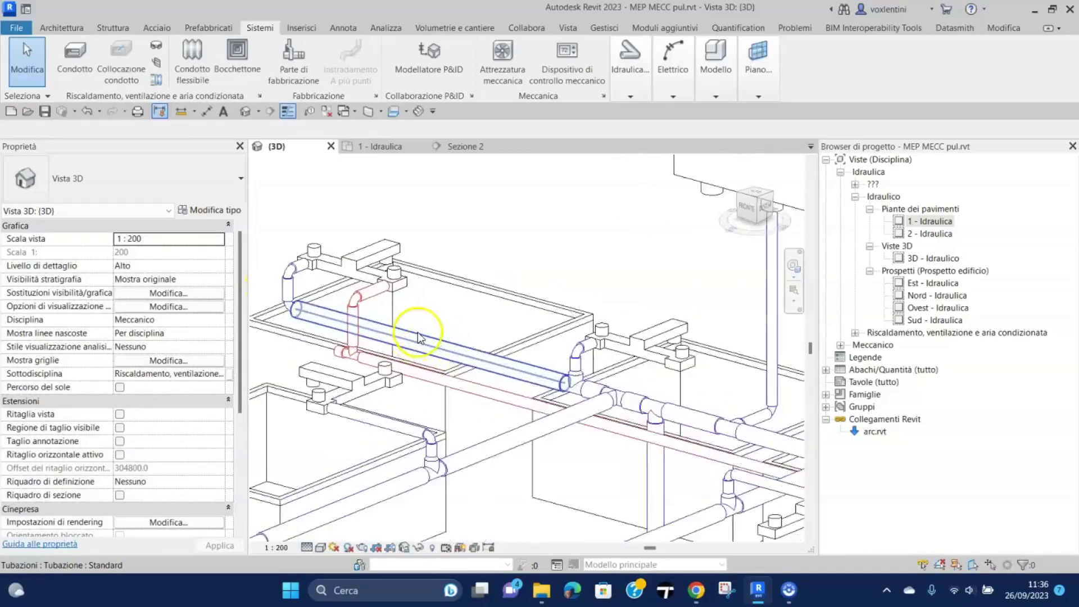
{"action": "scroll", "coordinate": [457, 313], "scroll_direction": "up", "scroll_amount": 2}
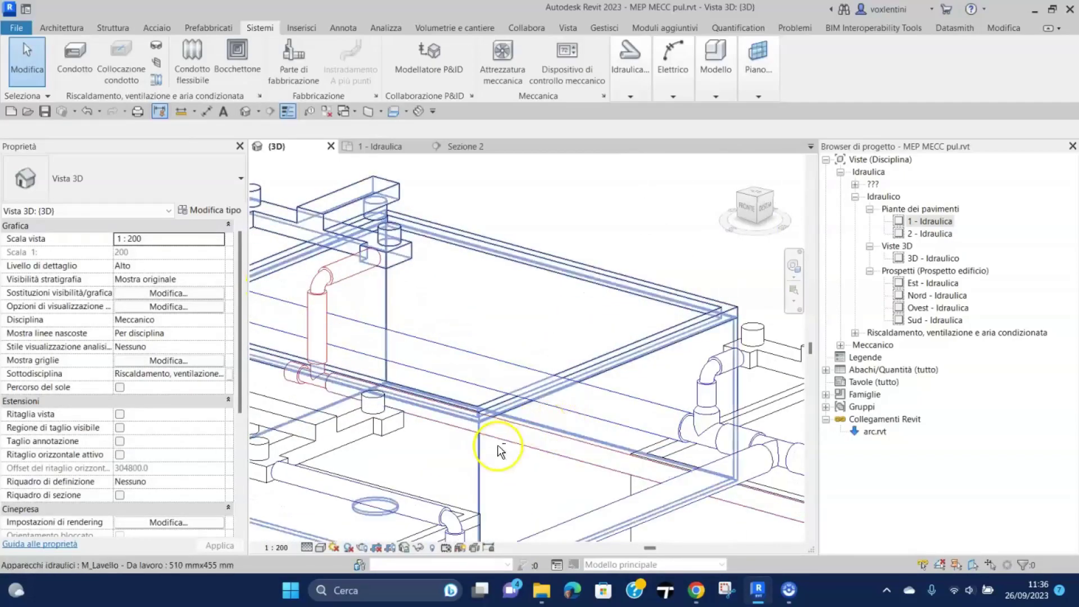
{"action": "scroll", "coordinate": [503, 445], "scroll_direction": "up", "scroll_amount": 3}
{"action": "scroll", "coordinate": [509, 447], "scroll_direction": "up", "scroll_amount": 2}
{"action": "scroll", "coordinate": [510, 449], "scroll_direction": "down", "scroll_amount": 2}
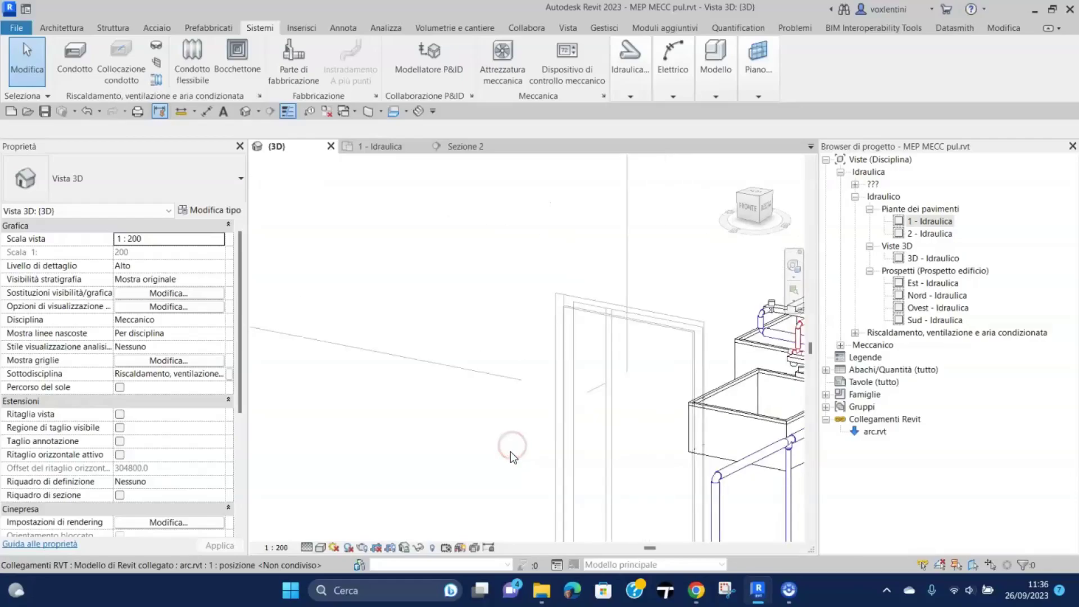
{"action": "scroll", "coordinate": [507, 453], "scroll_direction": "down", "scroll_amount": 2}
{"action": "scroll", "coordinate": [632, 446], "scroll_direction": "down", "scroll_amount": 1}
{"action": "scroll", "coordinate": [571, 400], "scroll_direction": "up", "scroll_amount": 2}
{"action": "scroll", "coordinate": [571, 400], "scroll_direction": "up", "scroll_amount": 2}
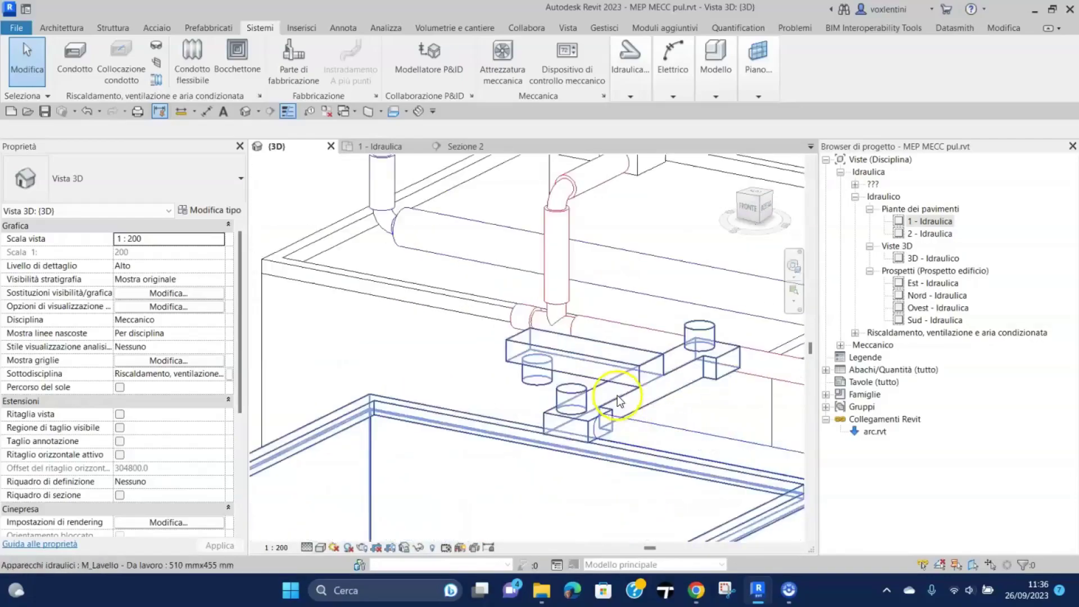
{"action": "scroll", "coordinate": [618, 422], "scroll_direction": "up", "scroll_amount": 2}
{"action": "middle_click_drag", "start_coordinate": [607, 428], "coordinate": [630, 416], "text": "shift"}
{"action": "scroll", "coordinate": [615, 423], "scroll_direction": "down", "scroll_amount": 1}
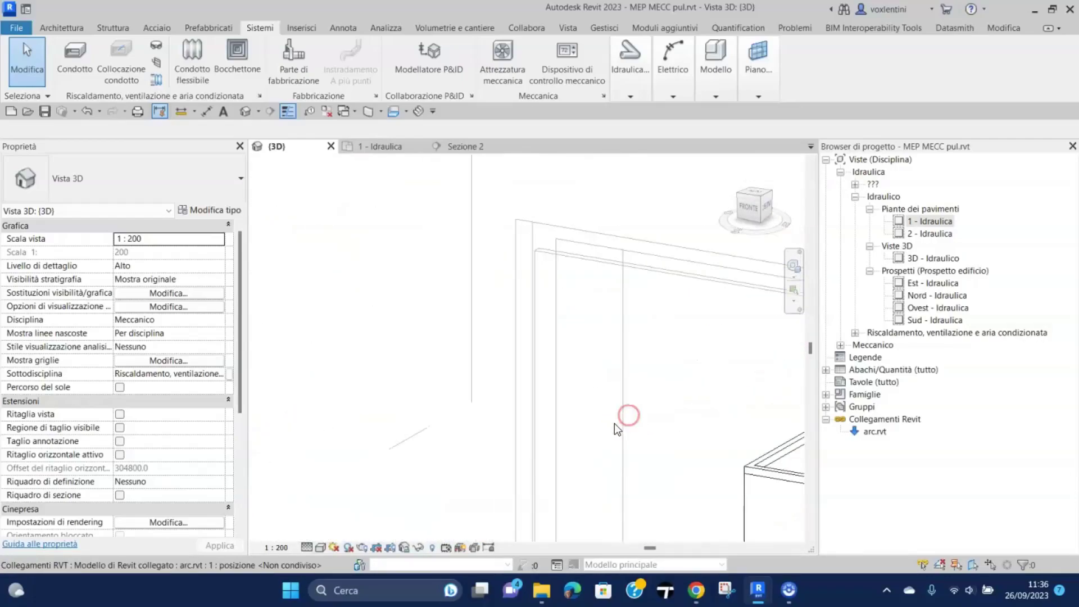
{"action": "scroll", "coordinate": [615, 421], "scroll_direction": "down", "scroll_amount": 1}
{"action": "scroll", "coordinate": [615, 421], "scroll_direction": "down", "scroll_amount": 1}
{"action": "scroll", "coordinate": [615, 421], "scroll_direction": "down", "scroll_amount": 2}
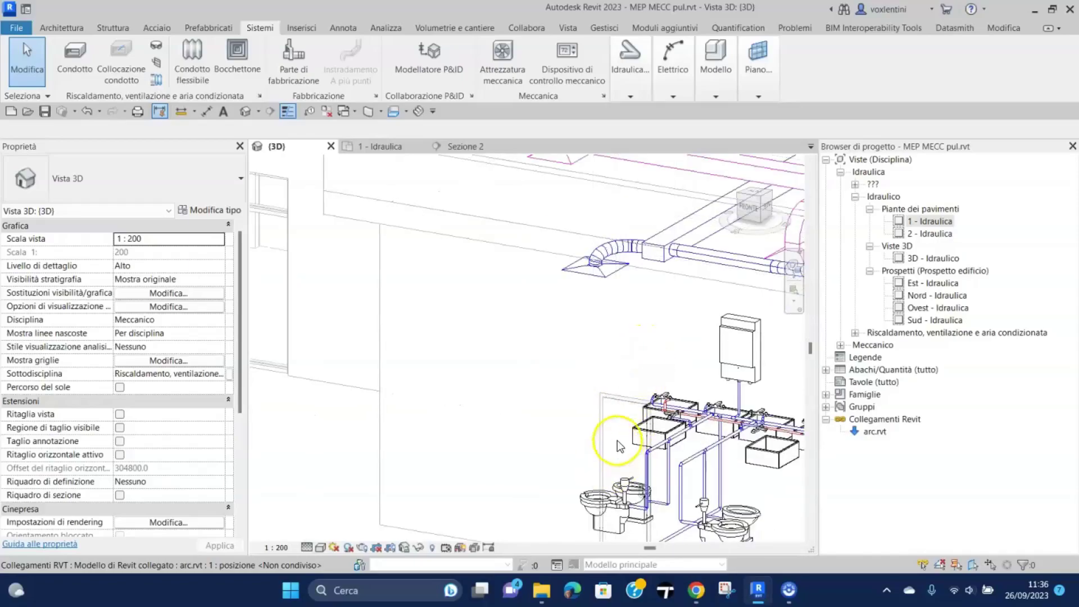
{"action": "scroll", "coordinate": [444, 373], "scroll_direction": "up", "scroll_amount": 2}
{"action": "scroll", "coordinate": [483, 382], "scroll_direction": "up", "scroll_amount": 2}
{"action": "scroll", "coordinate": [490, 371], "scroll_direction": "up", "scroll_amount": 2}
{"action": "scroll", "coordinate": [444, 314], "scroll_direction": "up", "scroll_amount": 2}
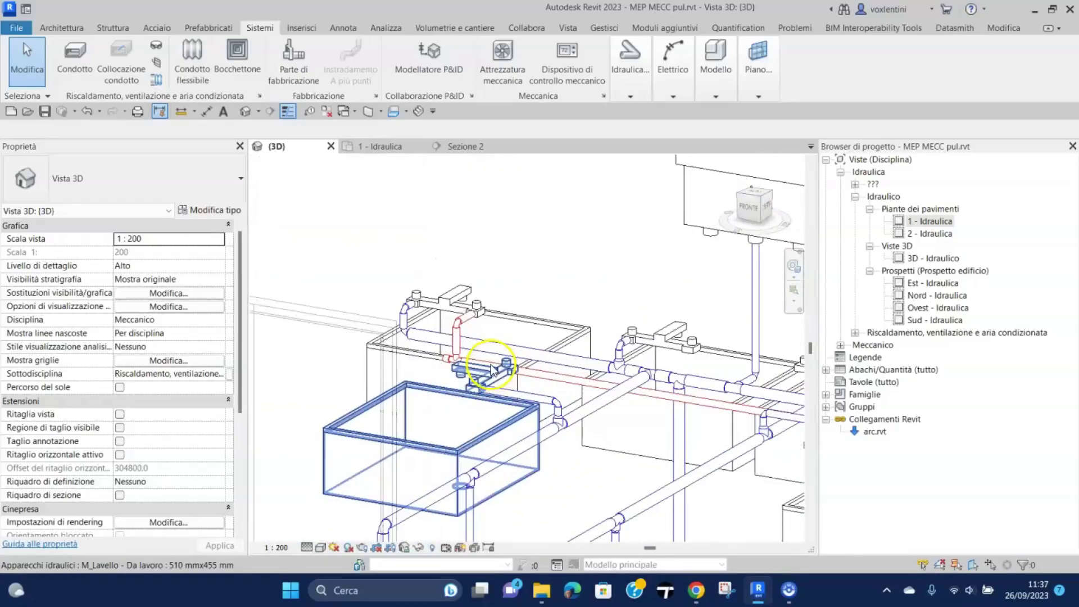
{"action": "scroll", "coordinate": [478, 449], "scroll_direction": "up", "scroll_amount": 2}
{"action": "middle_click_drag", "start_coordinate": [589, 424], "coordinate": [431, 430]}
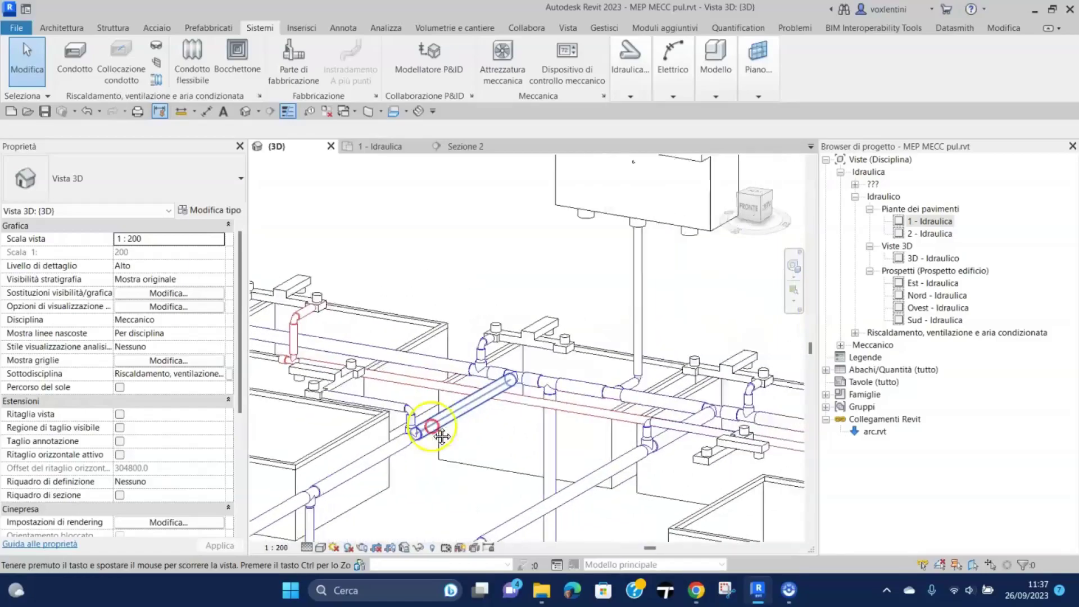
Connect the first sink's Connettore 2 hot water inlet into the red hot water main
{"action": "left_click", "coordinate": [553, 366]}
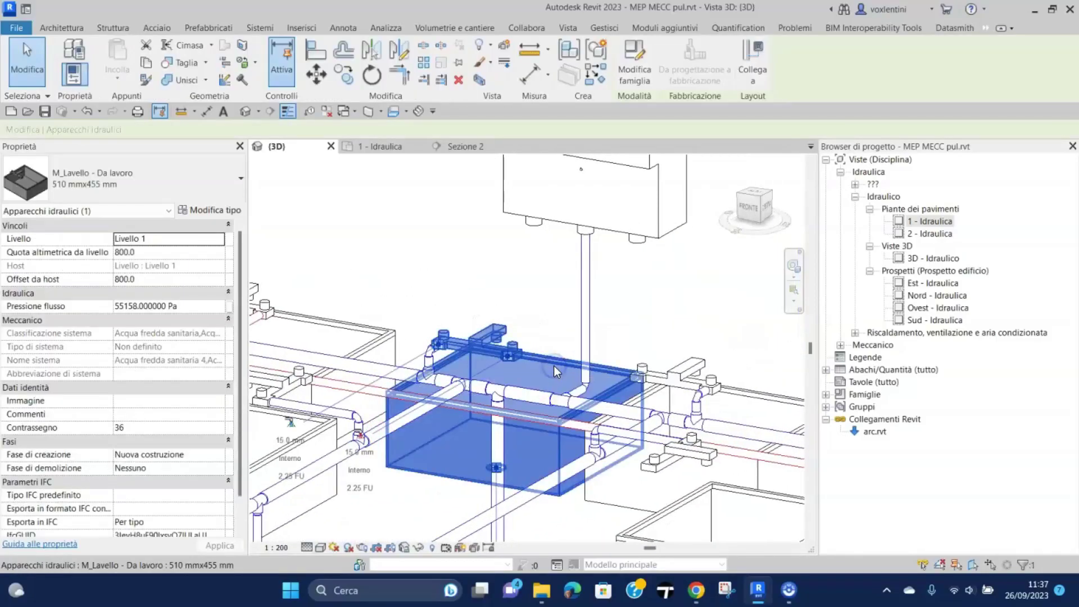
{"action": "left_click", "coordinate": [752, 59]}
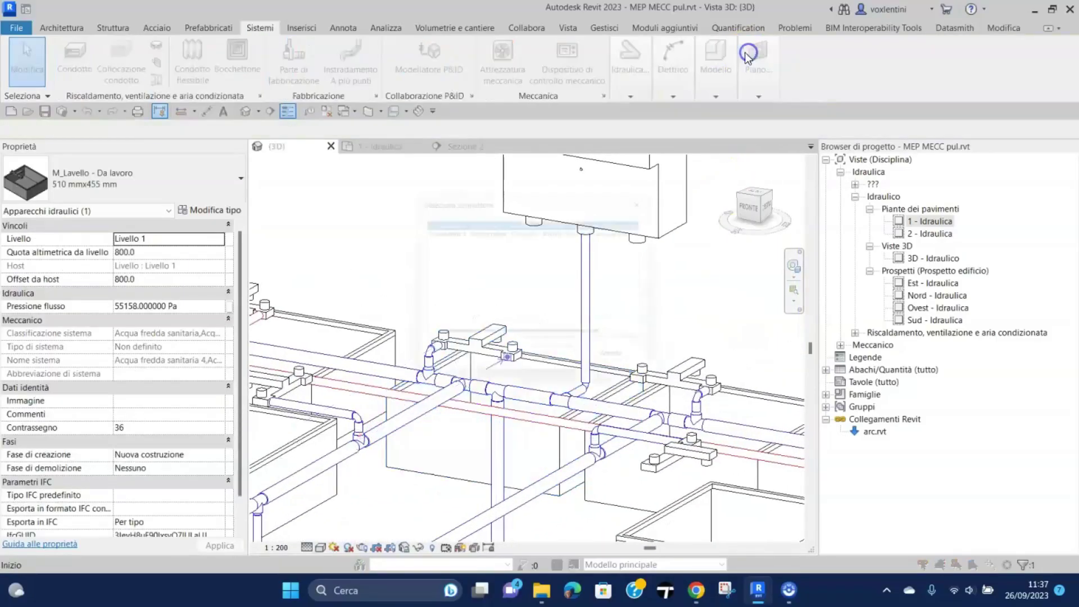
{"action": "left_click", "coordinate": [542, 366]}
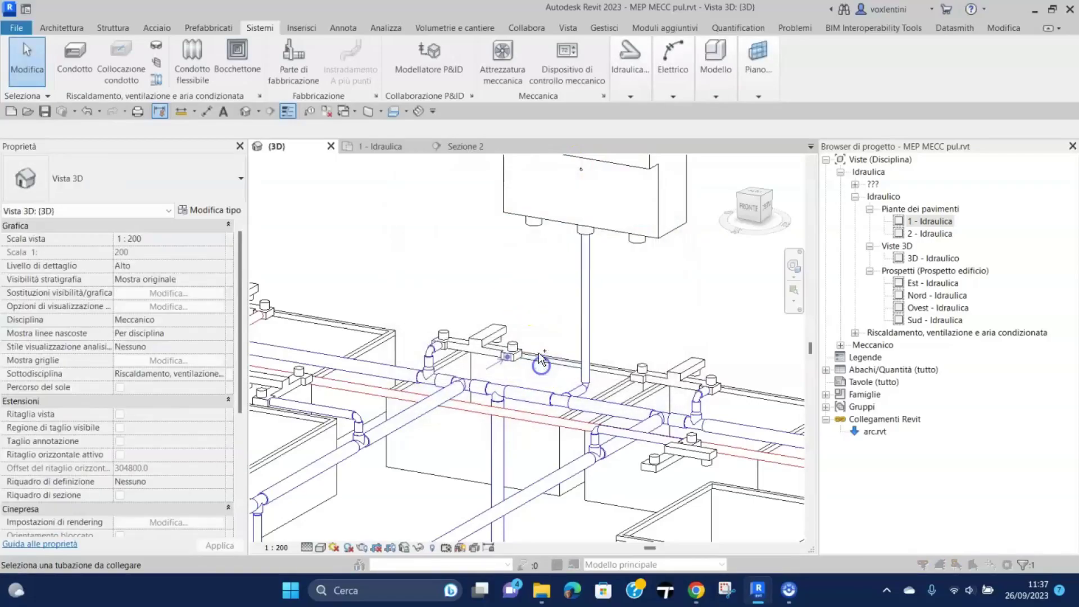
{"action": "left_click", "coordinate": [486, 415]}
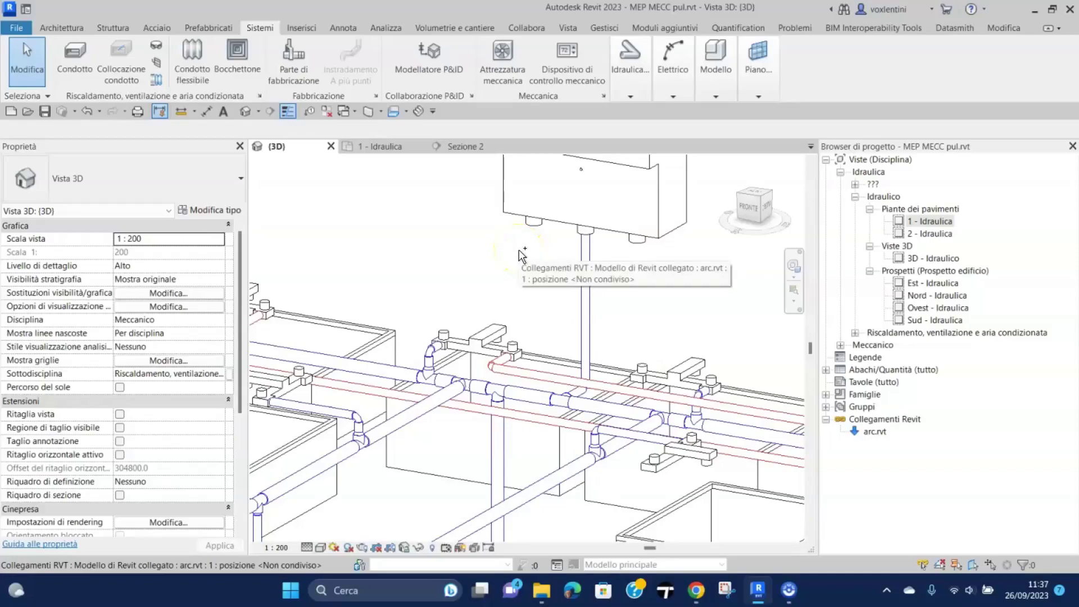
{"action": "scroll", "coordinate": [507, 229], "scroll_direction": "down", "scroll_amount": 4}
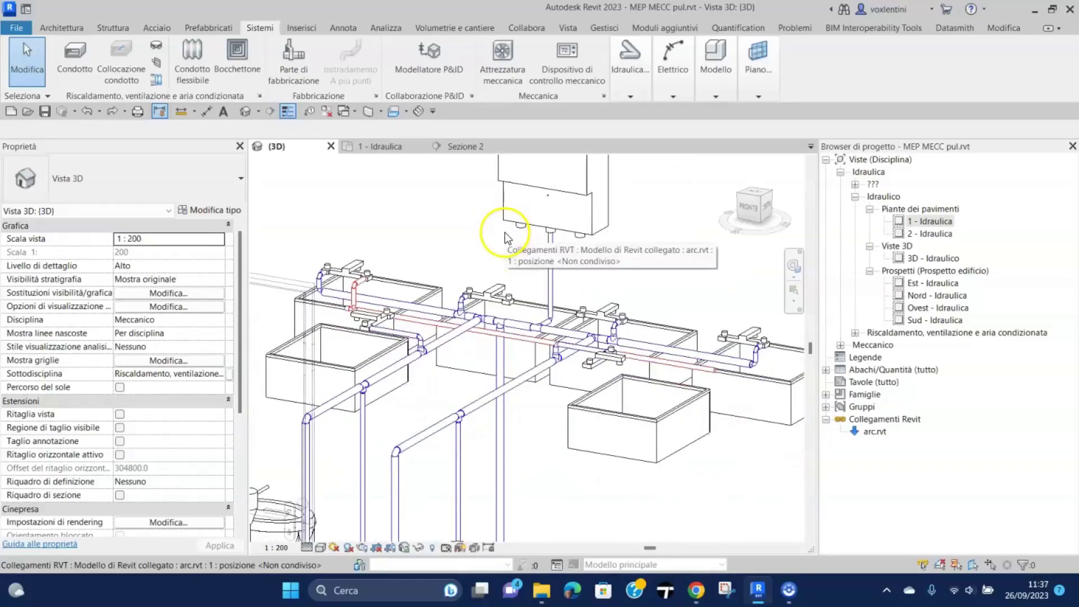
{"action": "scroll", "coordinate": [723, 405], "scroll_direction": "up", "scroll_amount": 1}
{"action": "scroll", "coordinate": [702, 427], "scroll_direction": "up", "scroll_amount": 1}
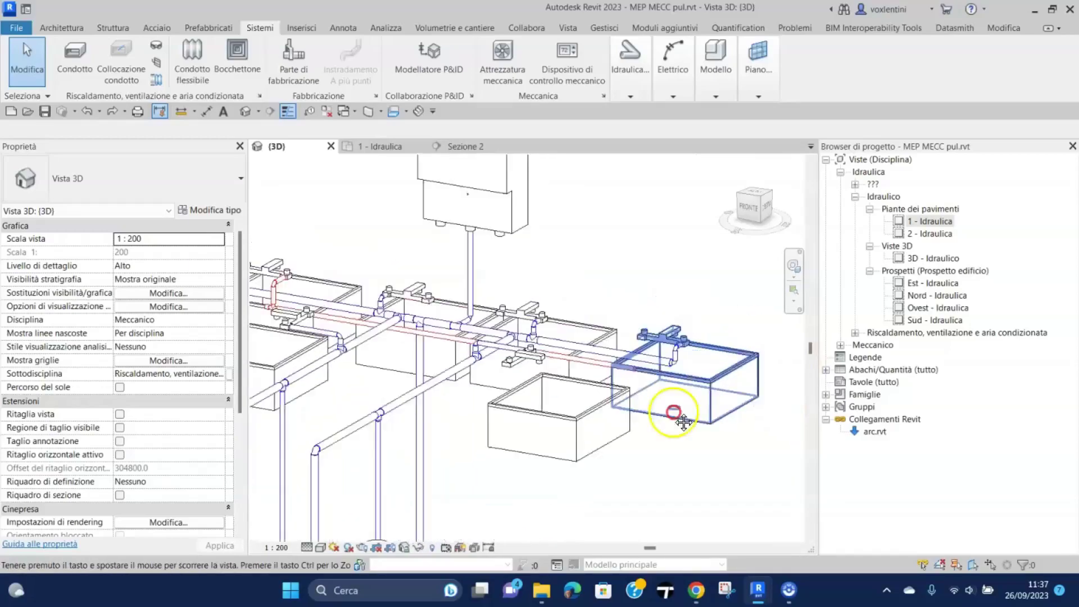
{"action": "scroll", "coordinate": [624, 462], "scroll_direction": "up", "scroll_amount": 2}
{"action": "scroll", "coordinate": [617, 463], "scroll_direction": "up", "scroll_amount": 2}
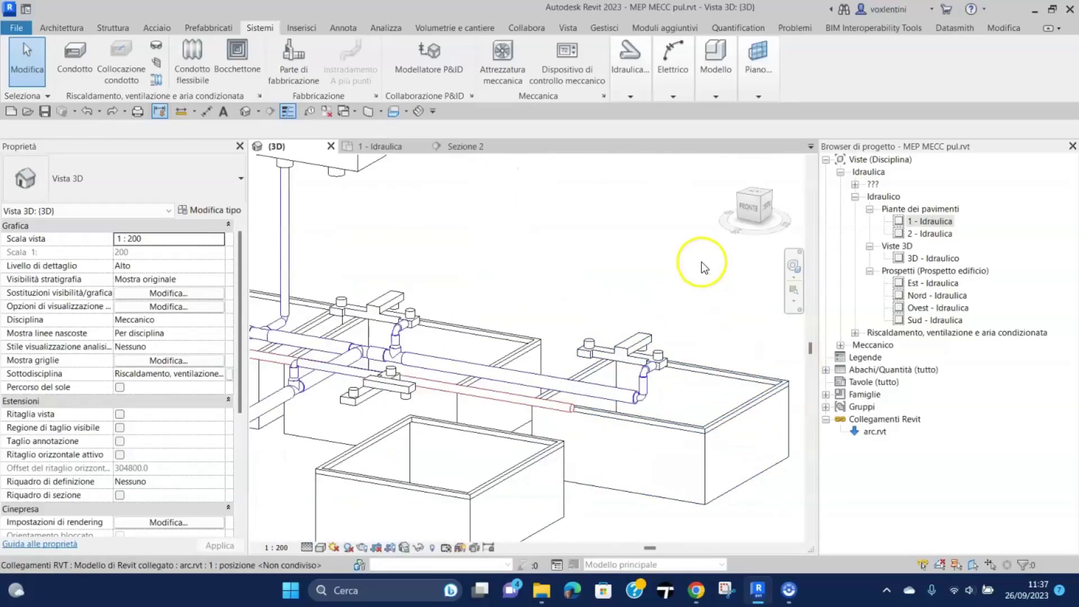
Connect the next two sinks' hot water inlets into the hot water main
{"action": "left_click", "coordinate": [732, 406]}
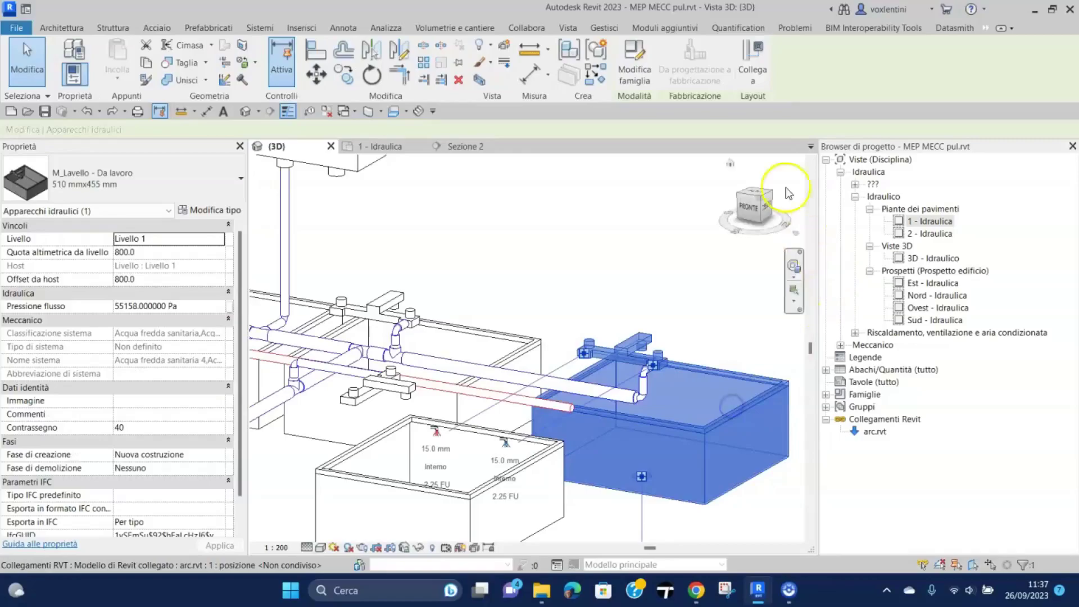
{"action": "left_click", "coordinate": [757, 55]}
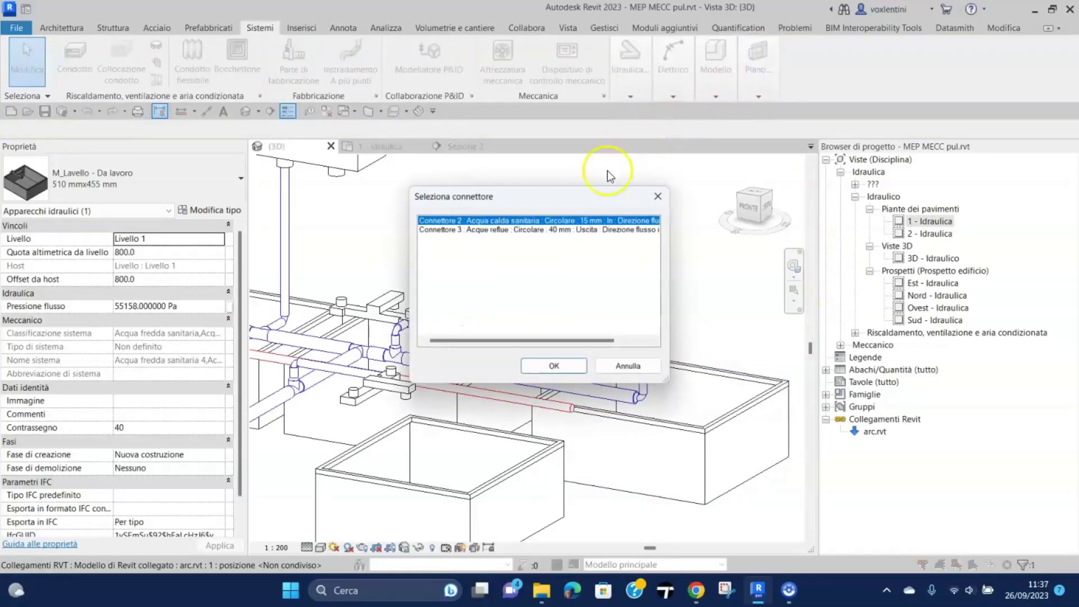
{"action": "left_click", "coordinate": [554, 366]}
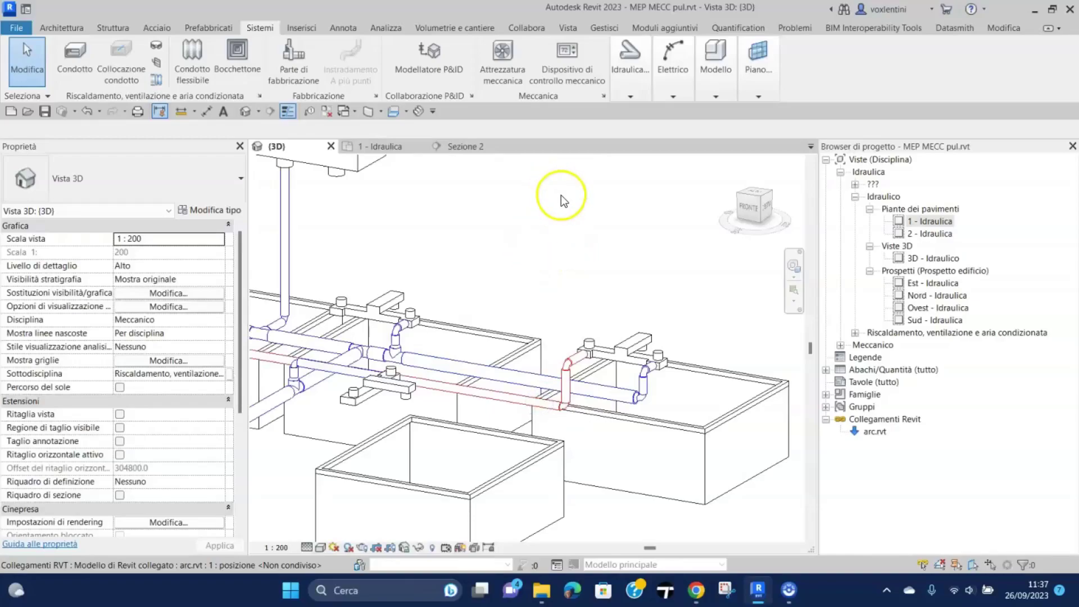
{"action": "middle_click_drag", "start_coordinate": [561, 194], "coordinate": [691, 268]}
{"action": "left_click", "coordinate": [636, 409]}
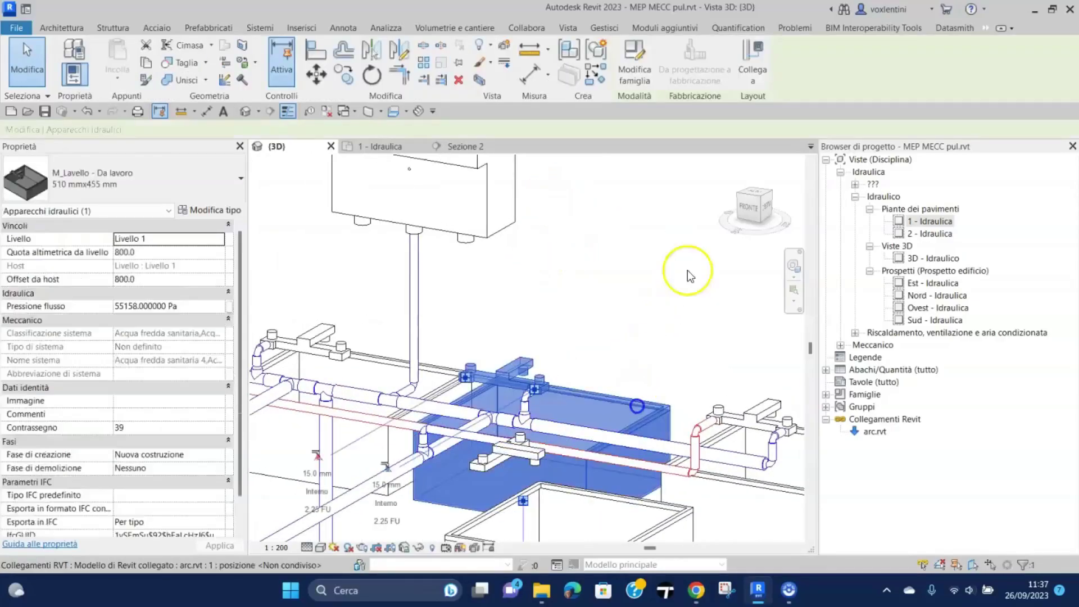
{"action": "left_click", "coordinate": [752, 56]}
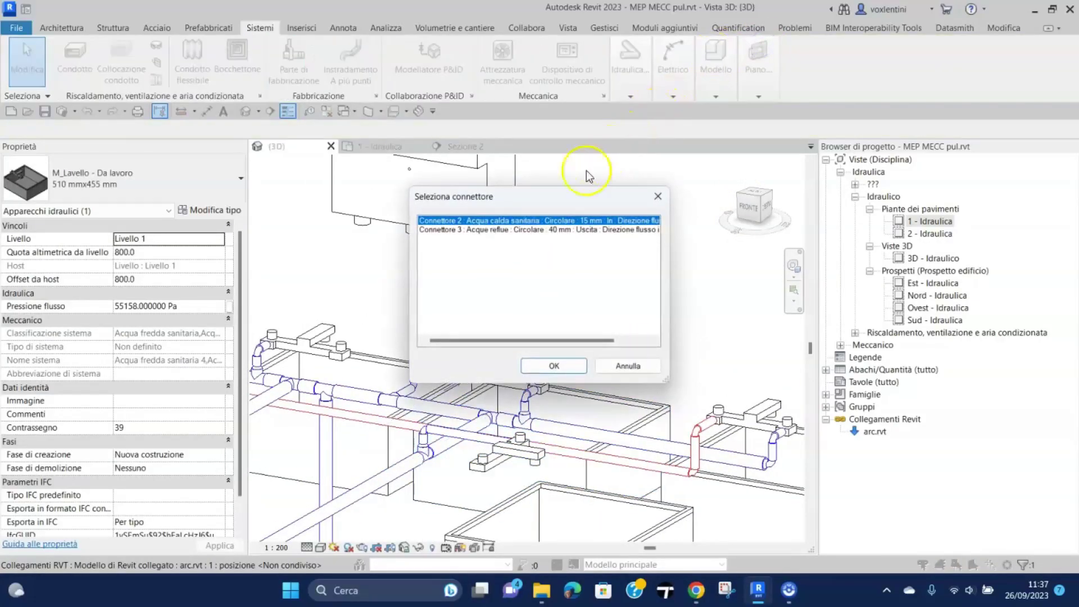
{"action": "left_click", "coordinate": [575, 364]}
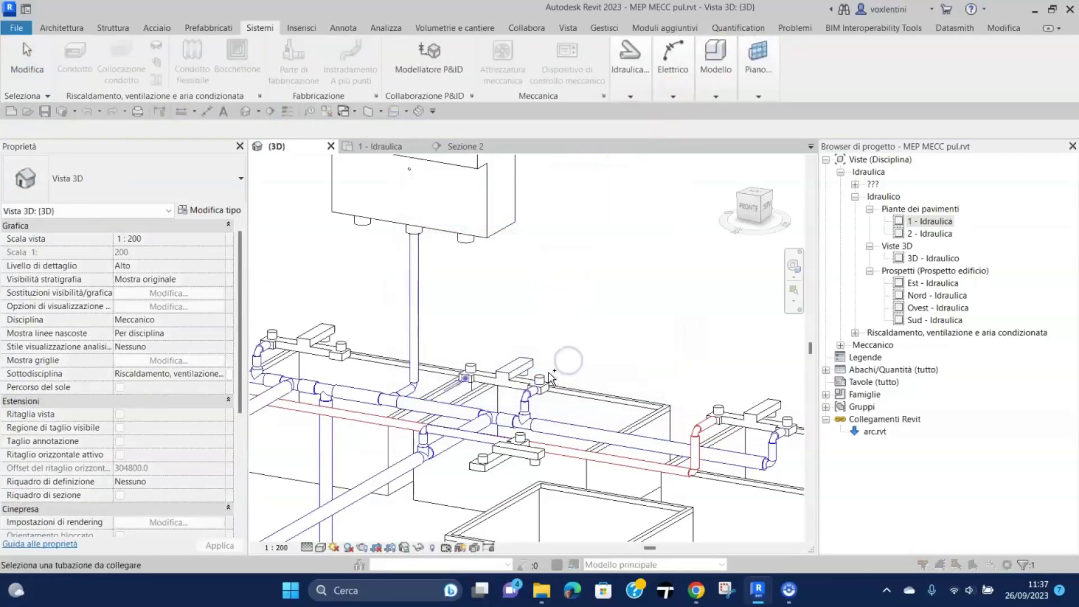
{"action": "left_click", "coordinate": [561, 455]}
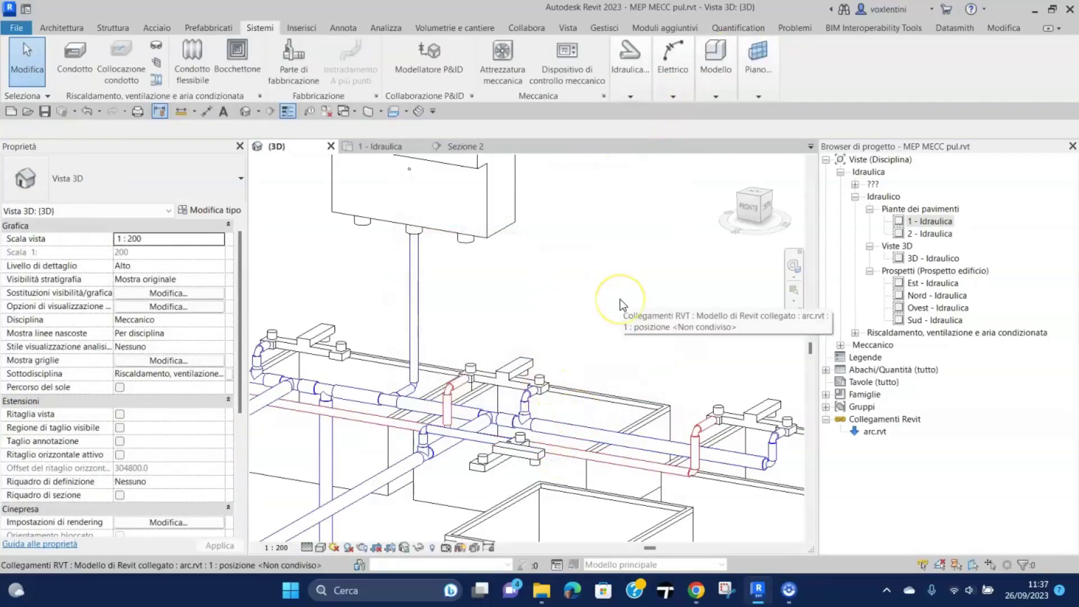
{"action": "scroll", "coordinate": [368, 393], "scroll_direction": "up", "scroll_amount": 2}
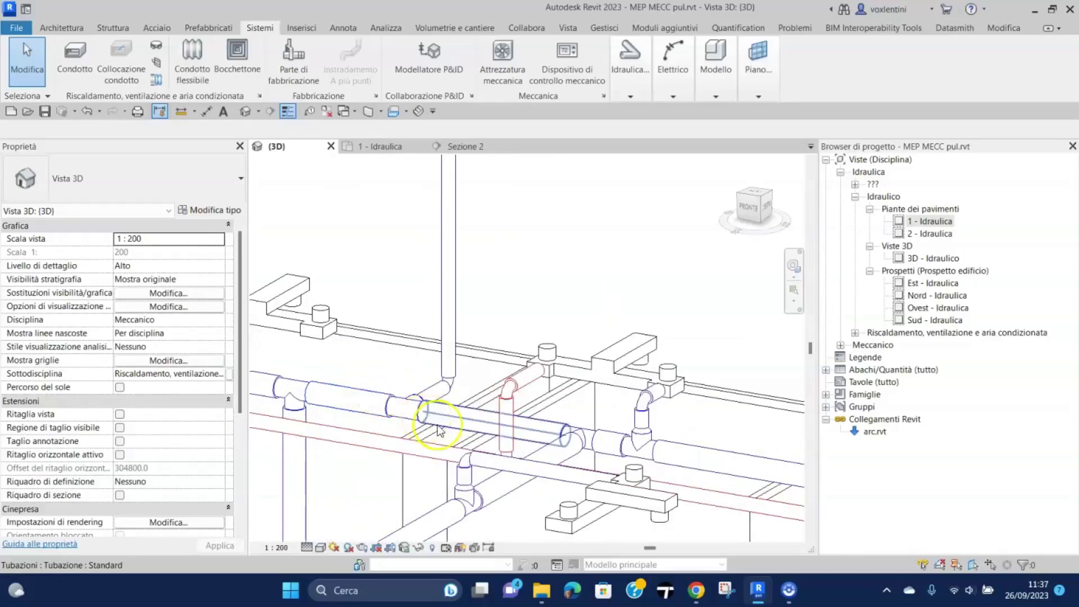
{"action": "middle_click_drag", "start_coordinate": [530, 514], "coordinate": [527, 461]}
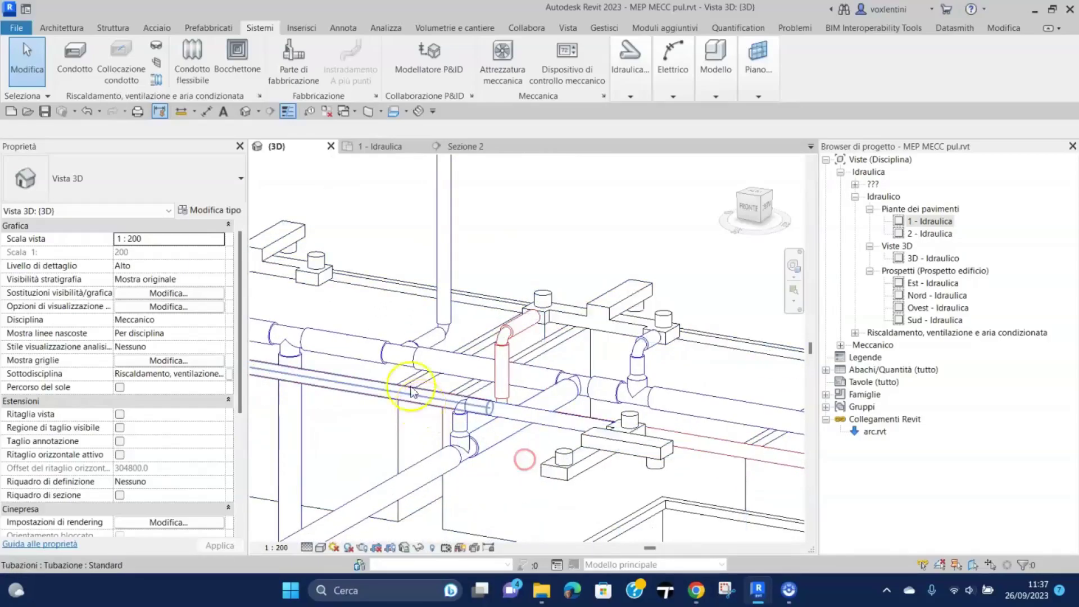
{"action": "scroll", "coordinate": [597, 256], "scroll_direction": "down", "scroll_amount": 2}
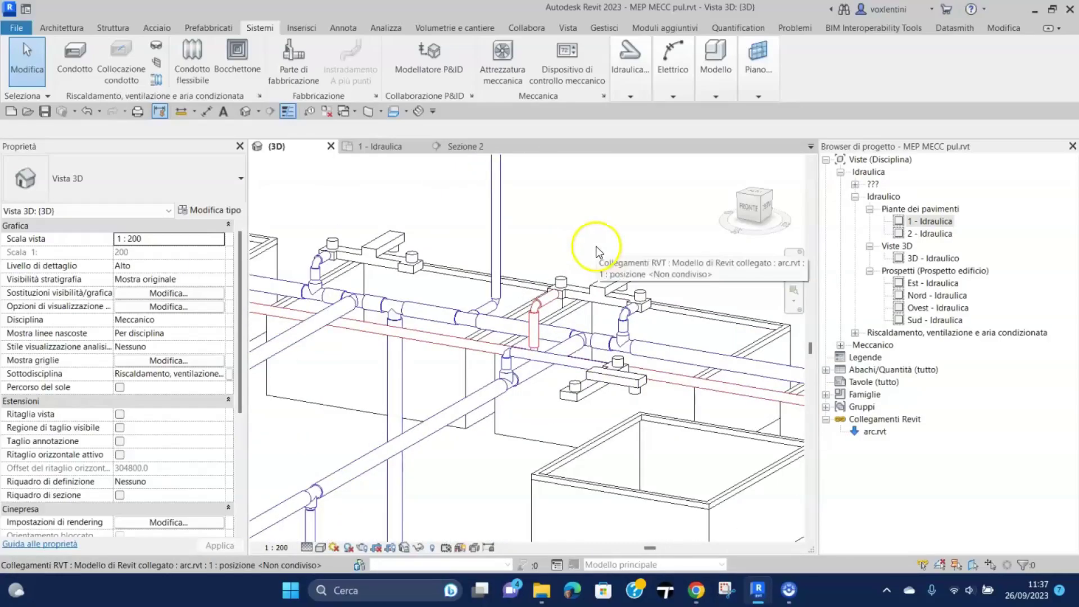
{"action": "mouse_move", "coordinate": [636, 218]}
{"action": "middle_mouse_down"}
{"action": "mouse_move", "coordinate": [759, 301]}
{"action": "mouse_move", "coordinate": [786, 307]}
{"action": "middle_mouse_up"}
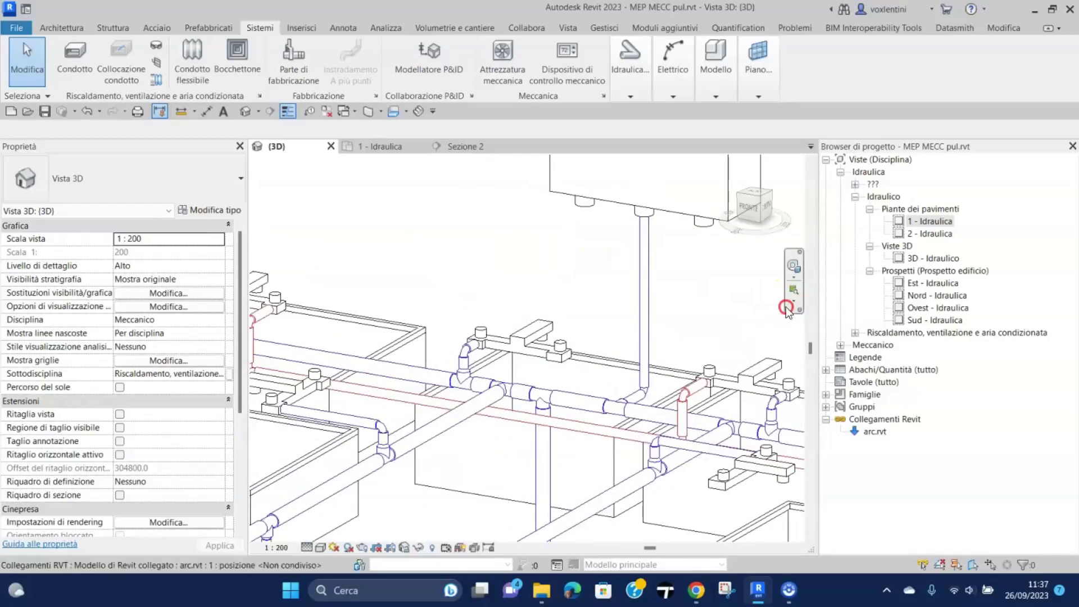
Connect a fourth sink's hot water inlet into the main, then pan to the water heater
{"action": "left_click", "coordinate": [499, 443]}
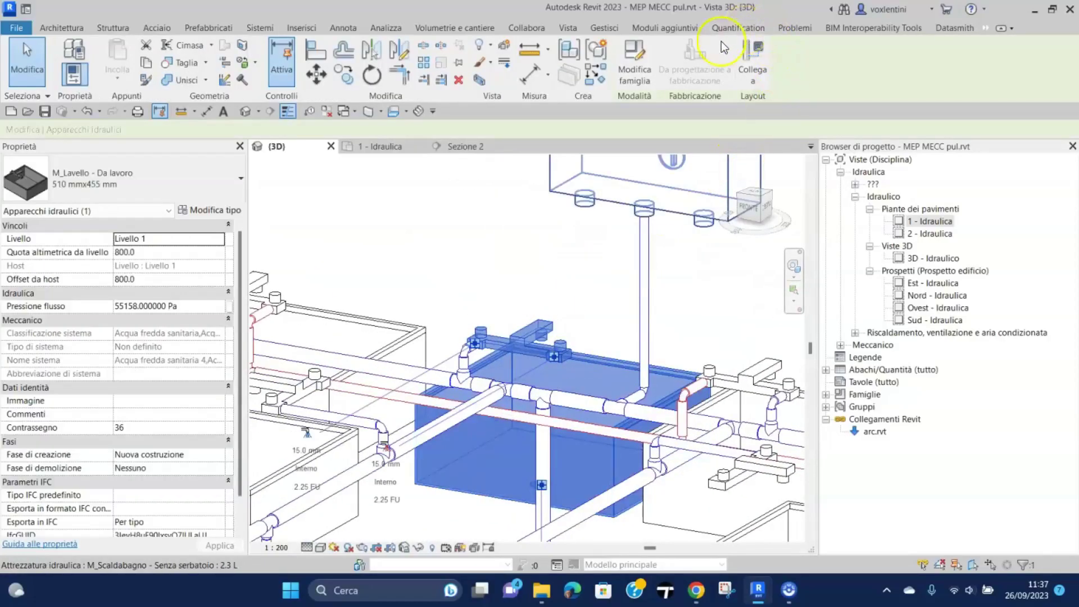
{"action": "left_click", "coordinate": [683, 88]}
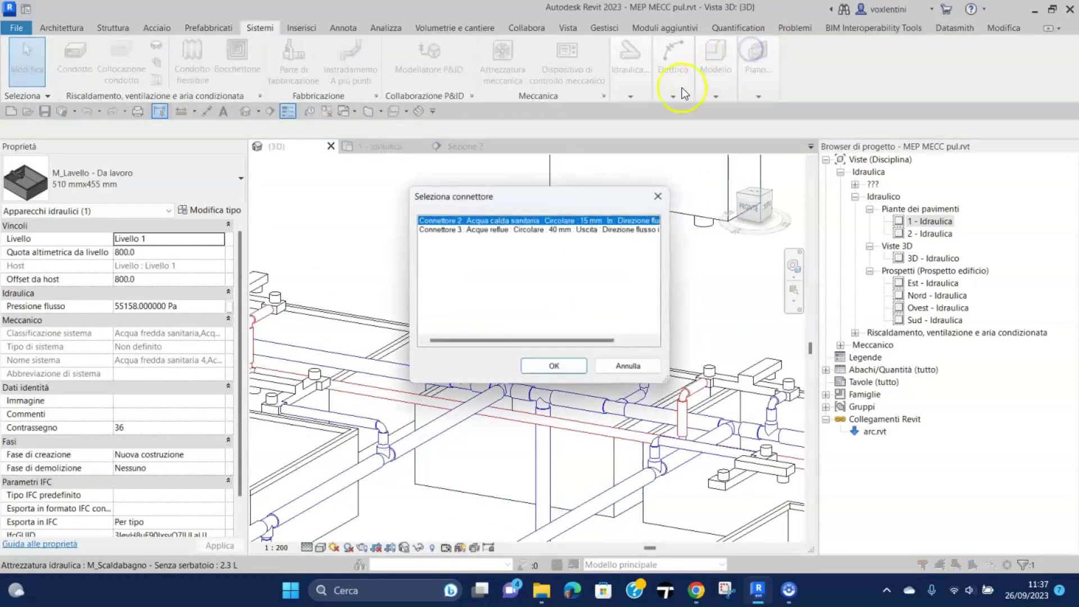
{"action": "left_click", "coordinate": [564, 369]}
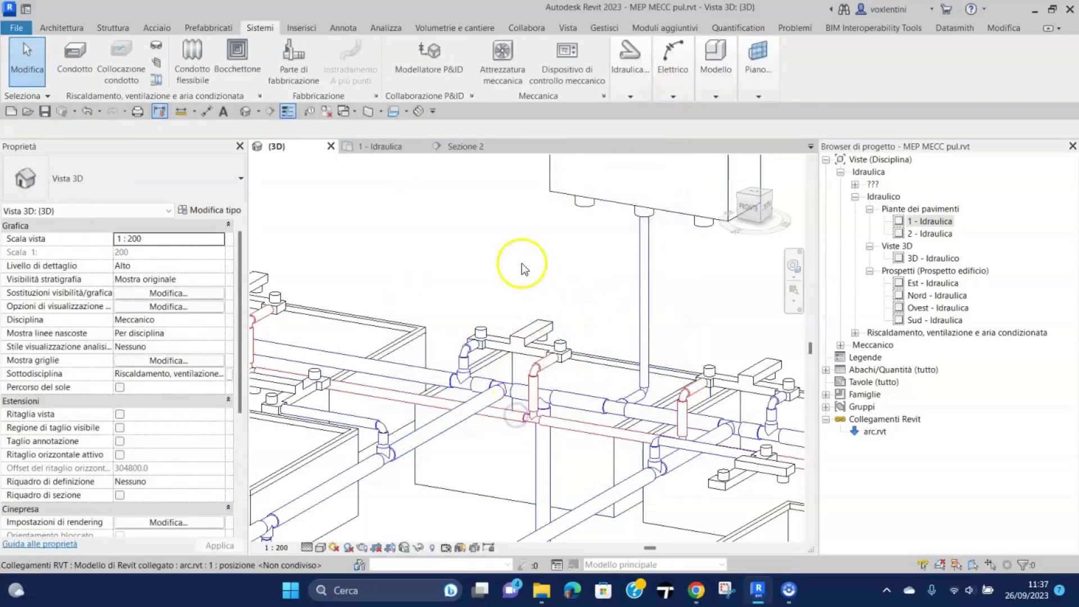
{"action": "scroll", "coordinate": [427, 180], "scroll_direction": "down", "scroll_amount": 3}
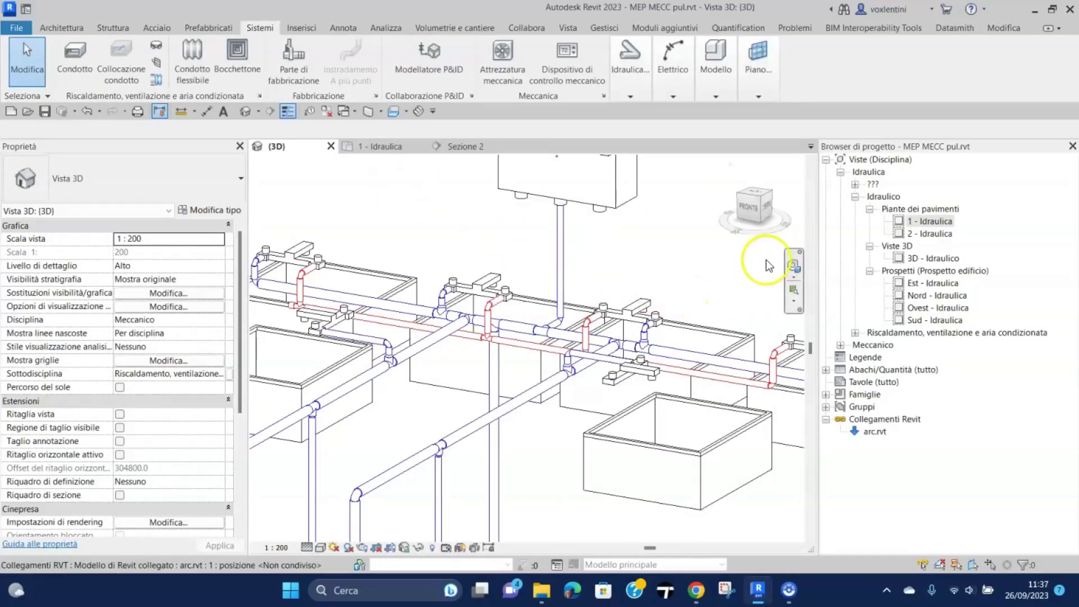
{"action": "scroll", "coordinate": [715, 268], "scroll_direction": "down", "scroll_amount": 1}
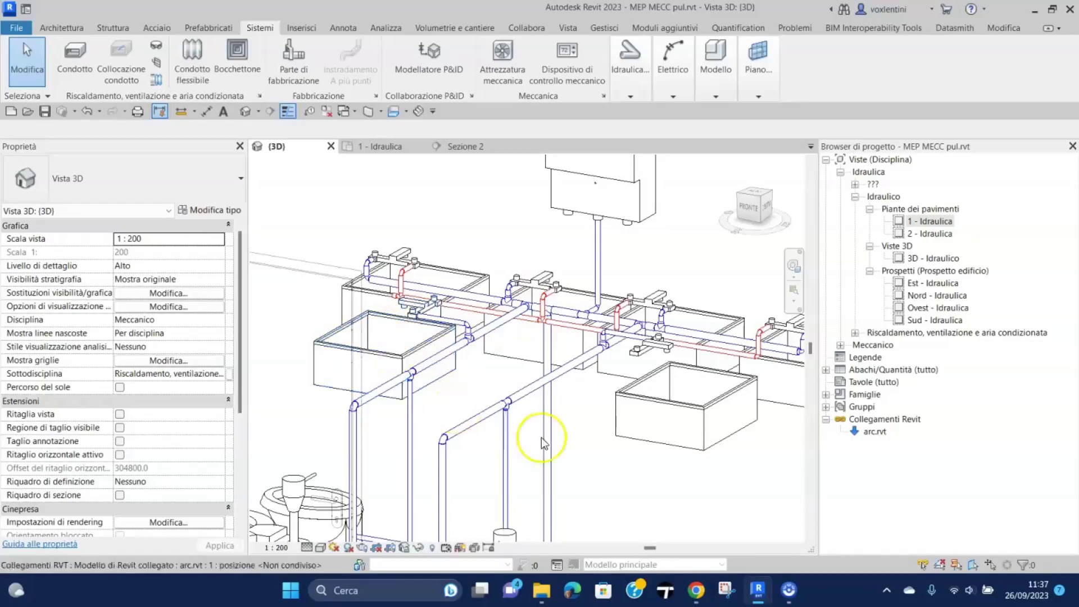
{"action": "middle_click_drag", "start_coordinate": [648, 481], "coordinate": [645, 492]}
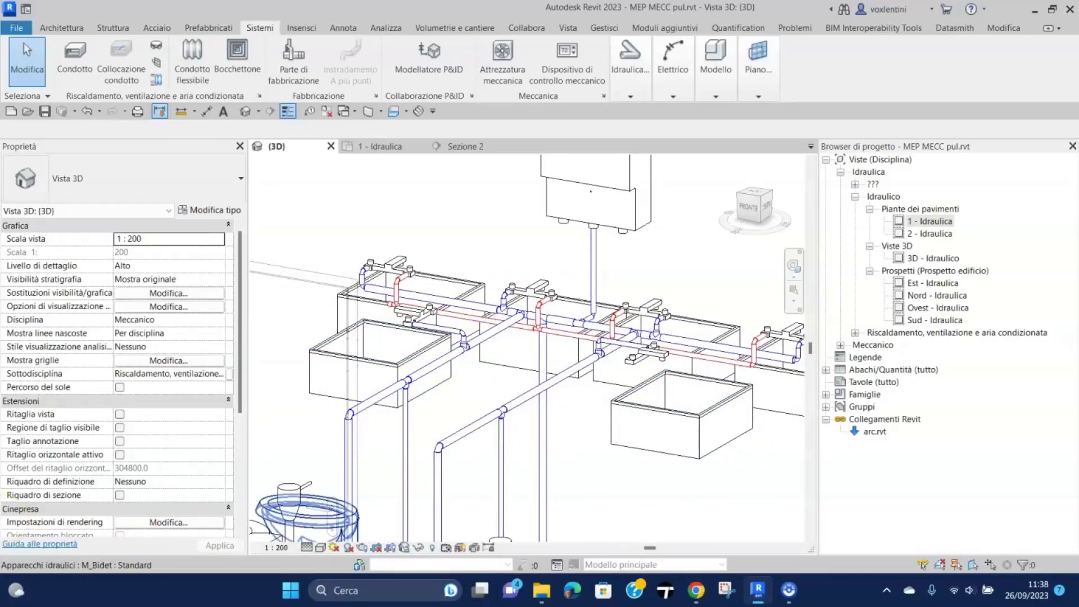
{"action": "middle_click_drag", "start_coordinate": [306, 495], "coordinate": [300, 545]}
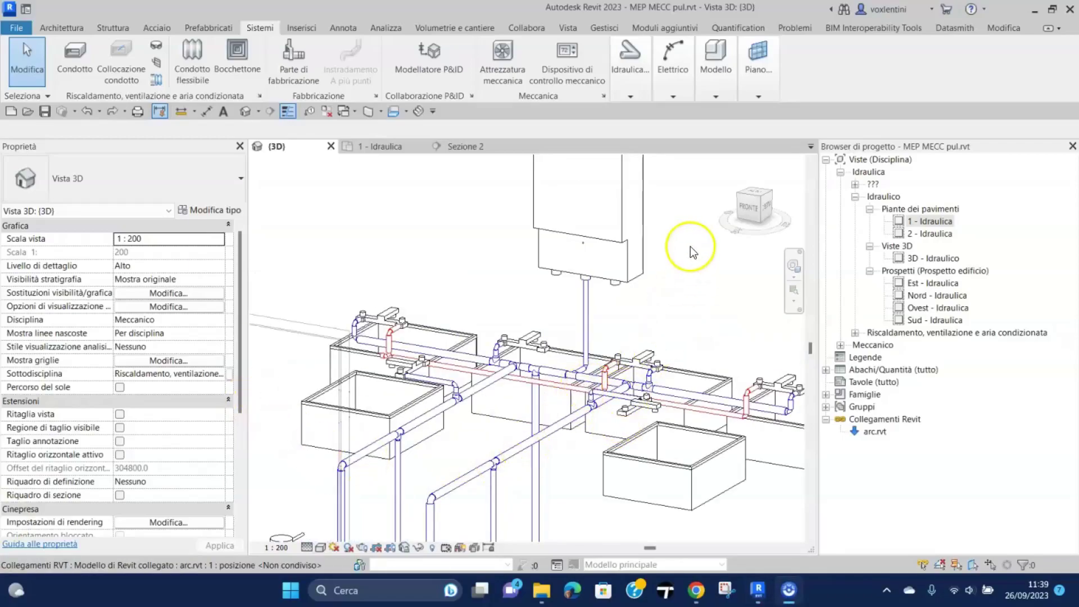
{"action": "left_click", "coordinate": [588, 204]}
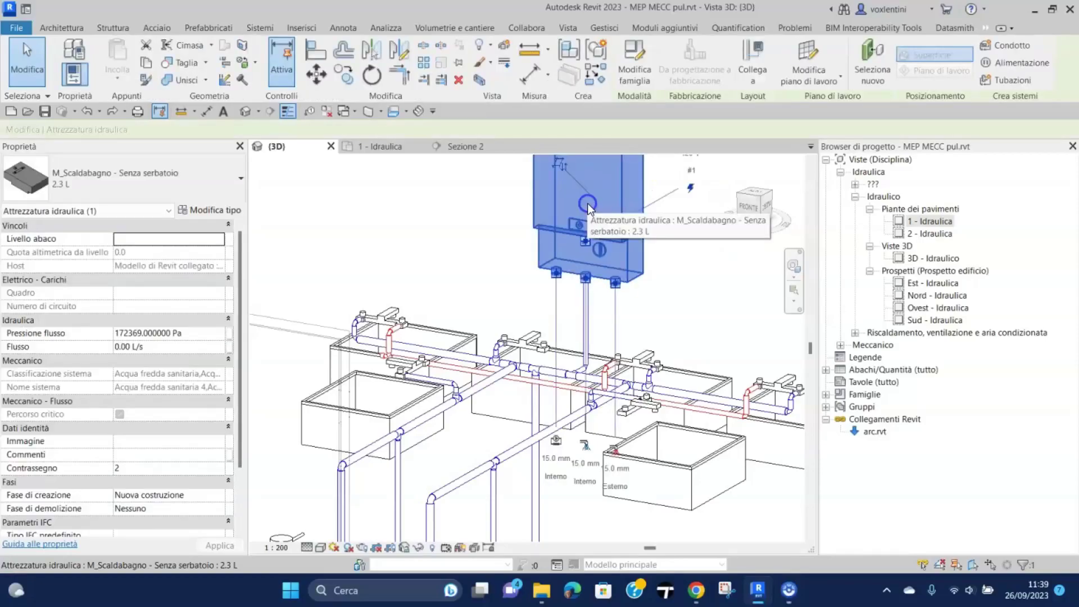
{"action": "left_click", "coordinate": [752, 57]}
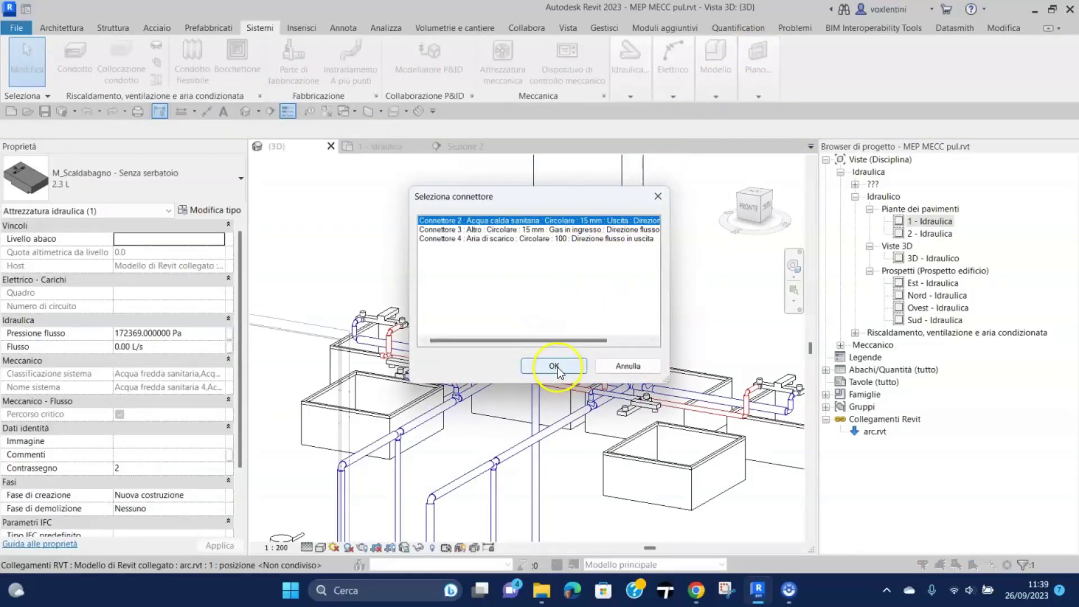
{"action": "left_click", "coordinate": [558, 371]}
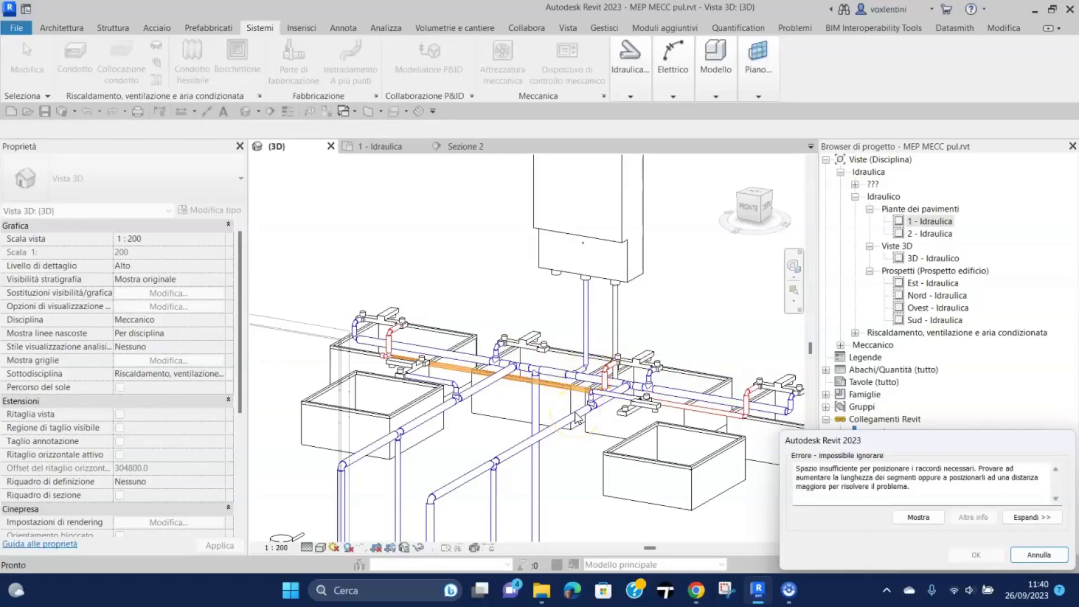
{"action": "left_click", "coordinate": [1028, 557]}
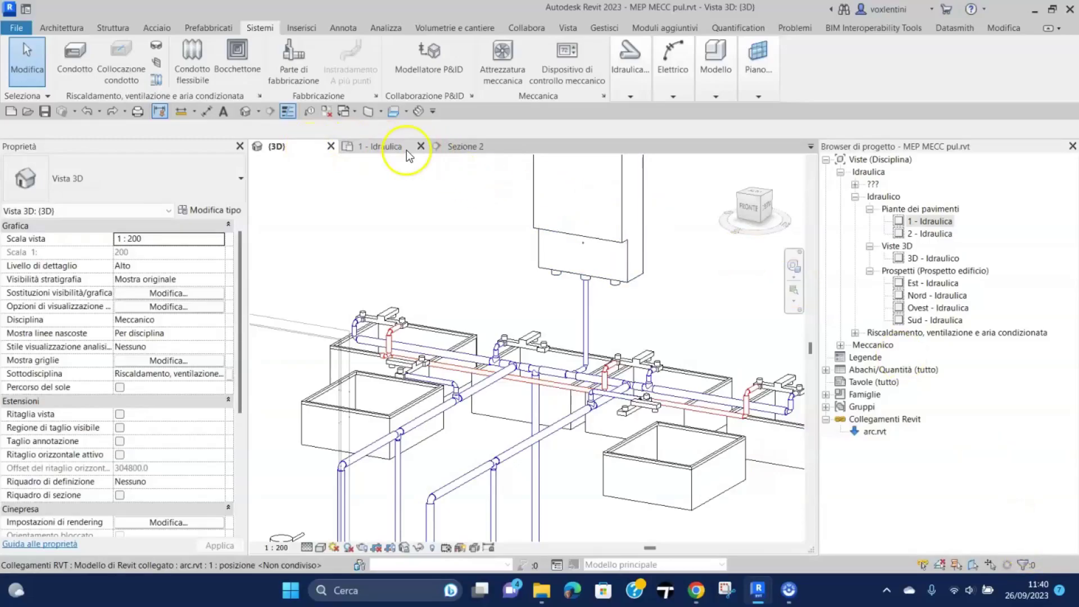
Shift the M_Scaldabagno water heater slightly left along the wall in the 1 - Idraulica plan
{"action": "left_click", "coordinate": [392, 145]}
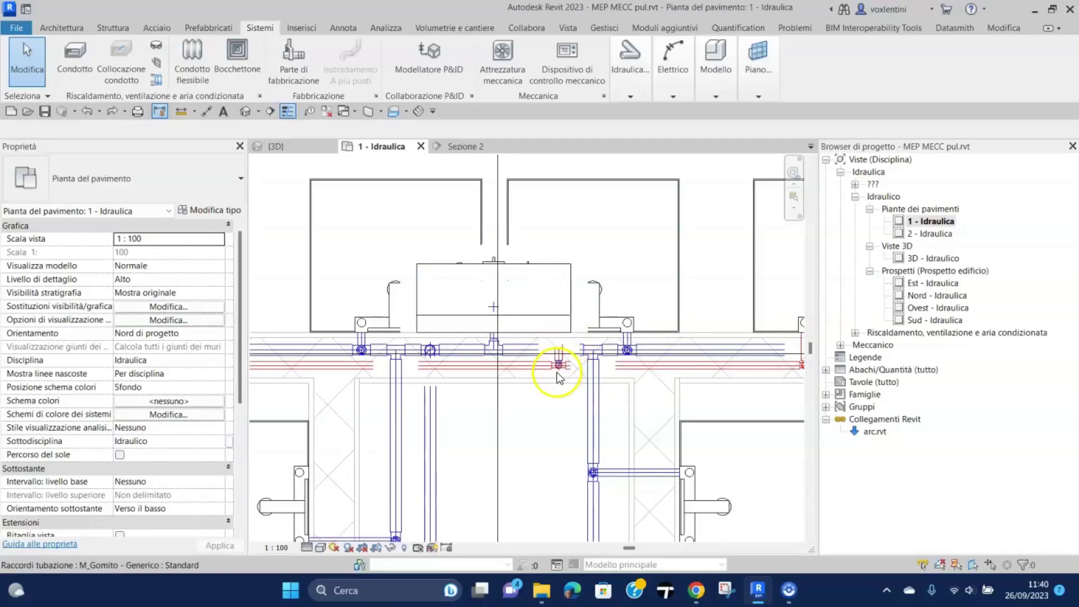
{"action": "left_click", "coordinate": [508, 288]}
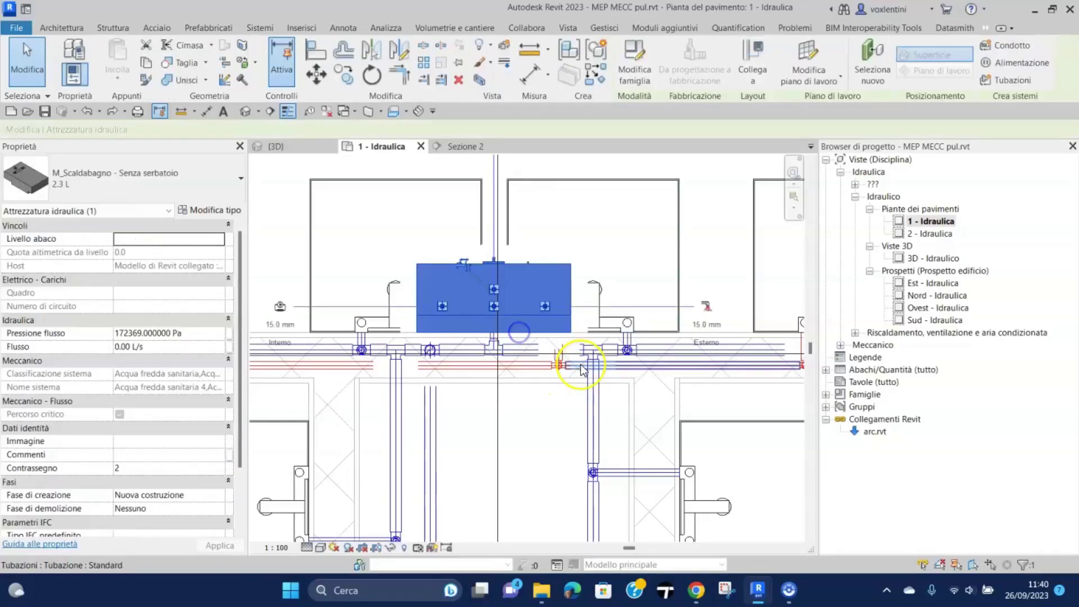
{"action": "key", "text": "Left"}
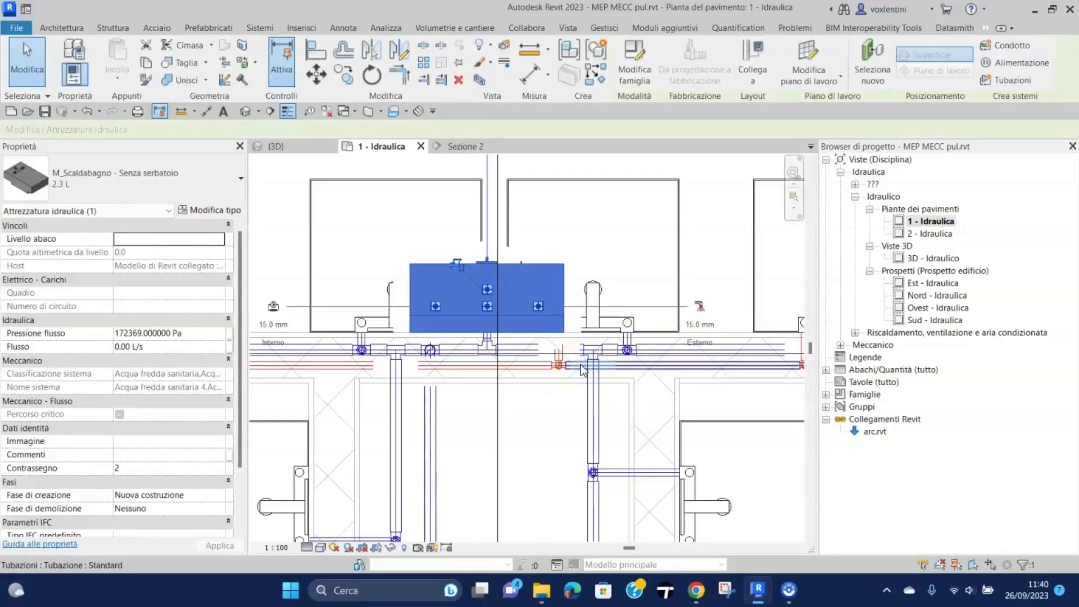
{"action": "key", "text": "Left"}
{"action": "key", "text": "Left"}
{"action": "key", "text": "Left"}
{"action": "key", "text": "Left"}
{"action": "left_click_drag", "start_coordinate": [582, 364], "coordinate": [450, 350]}
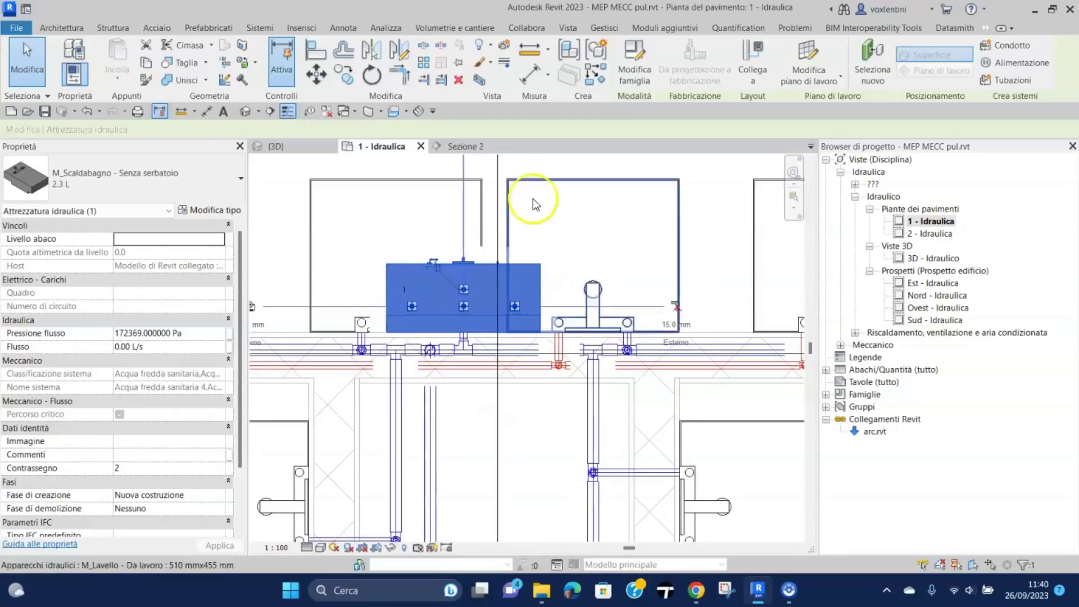
{"action": "mouse_move", "coordinate": [275, 146]}
{"action": "left_click", "coordinate": [293, 147]}
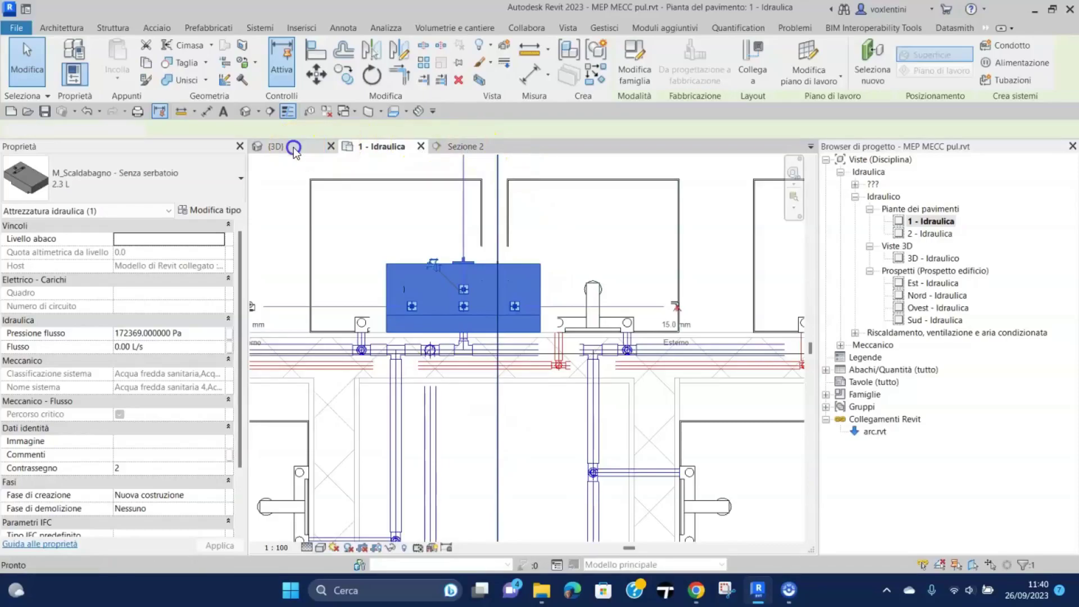
Join the heater's Connettore 2 hot water outlet into the red hot water pipe below
{"action": "left_click", "coordinate": [753, 71]}
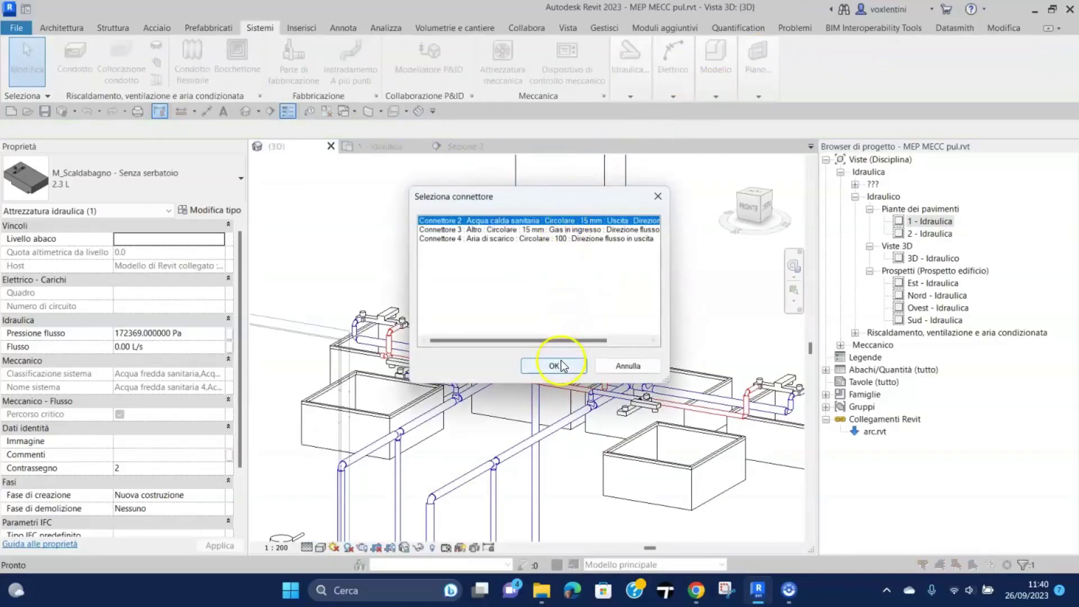
{"action": "left_click", "coordinate": [554, 366]}
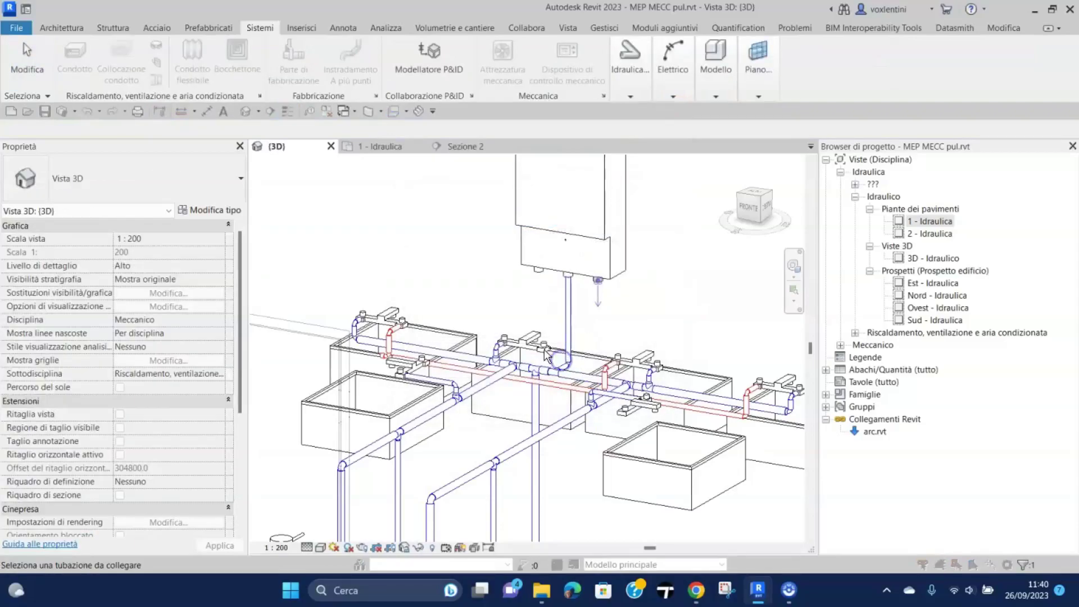
{"action": "left_click", "coordinate": [573, 392]}
{"action": "scroll", "coordinate": [594, 400], "scroll_direction": "up", "scroll_amount": 3}
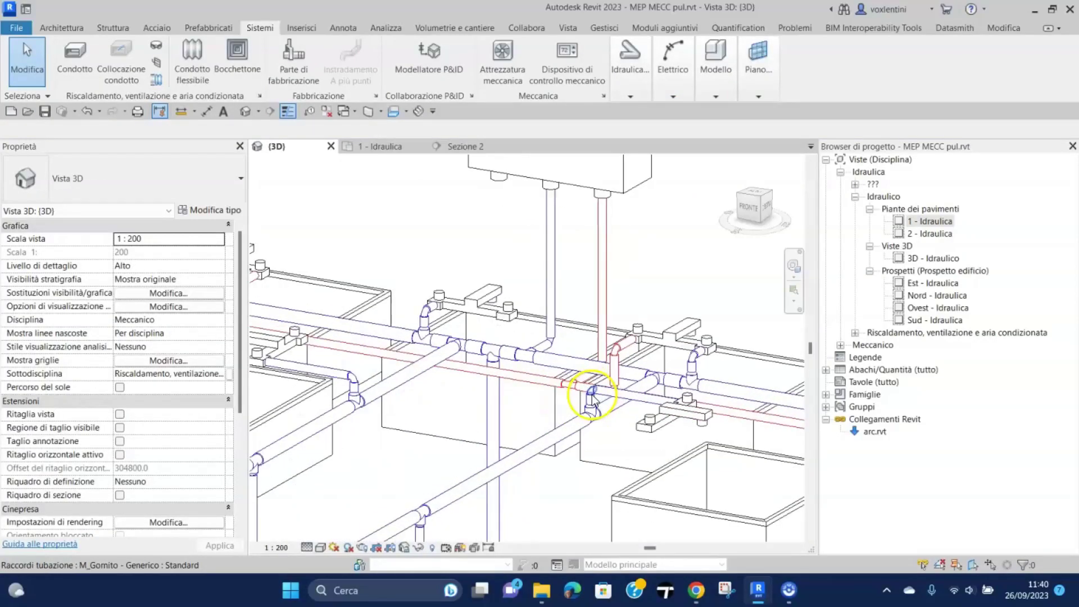
{"action": "scroll", "coordinate": [591, 399], "scroll_direction": "down", "scroll_amount": 2}
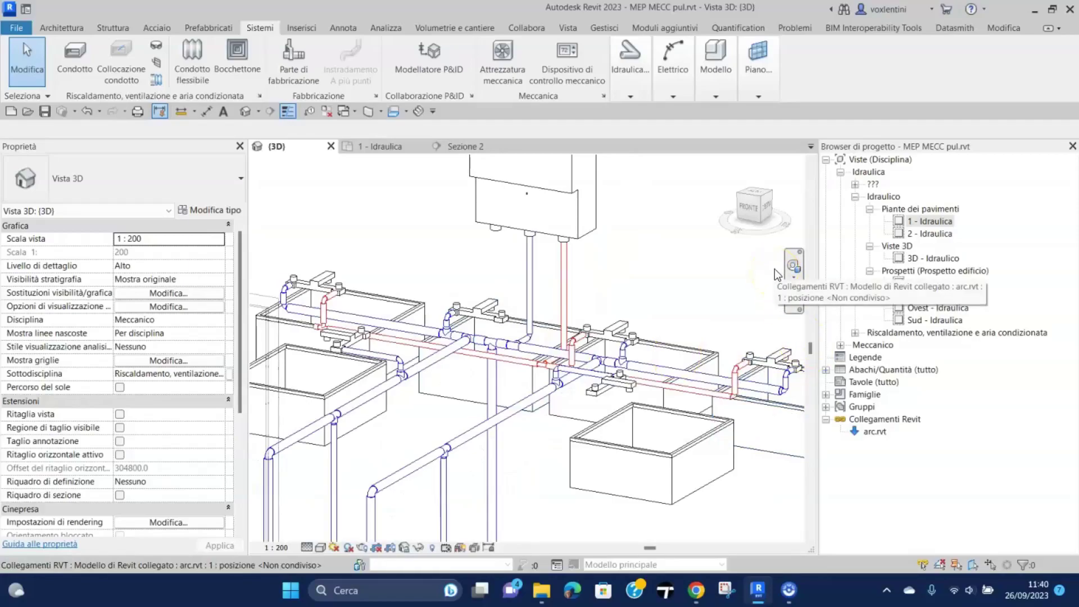
{"action": "scroll", "coordinate": [775, 269], "scroll_direction": "down", "scroll_amount": 2}
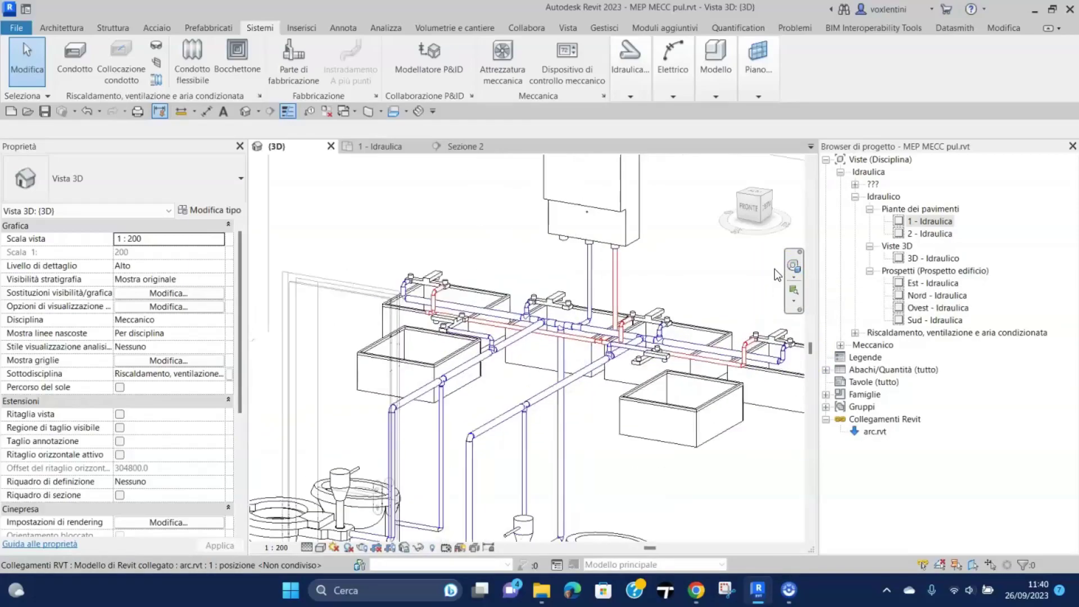
{"action": "mouse_move", "coordinate": [754, 454]}
{"action": "middle_mouse_down"}
{"action": "mouse_move", "coordinate": [769, 477]}
{"action": "mouse_move", "coordinate": [714, 458]}
{"action": "mouse_move", "coordinate": [698, 490]}
{"action": "middle_mouse_up"}
{"action": "scroll", "coordinate": [682, 457], "scroll_direction": "up", "scroll_amount": 2}
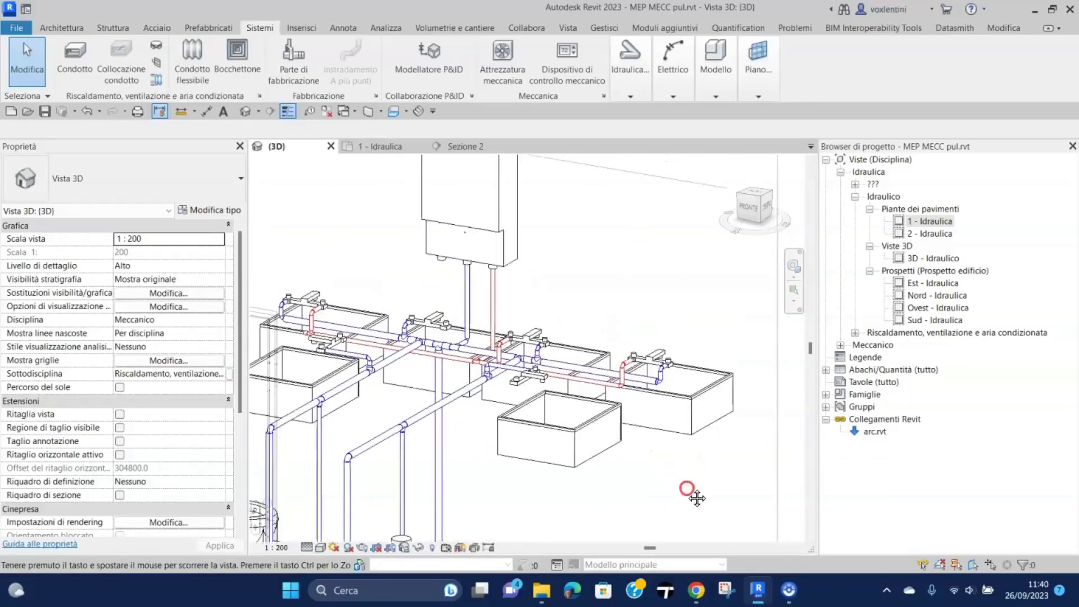
{"action": "scroll", "coordinate": [698, 490], "scroll_direction": "down", "scroll_amount": 2}
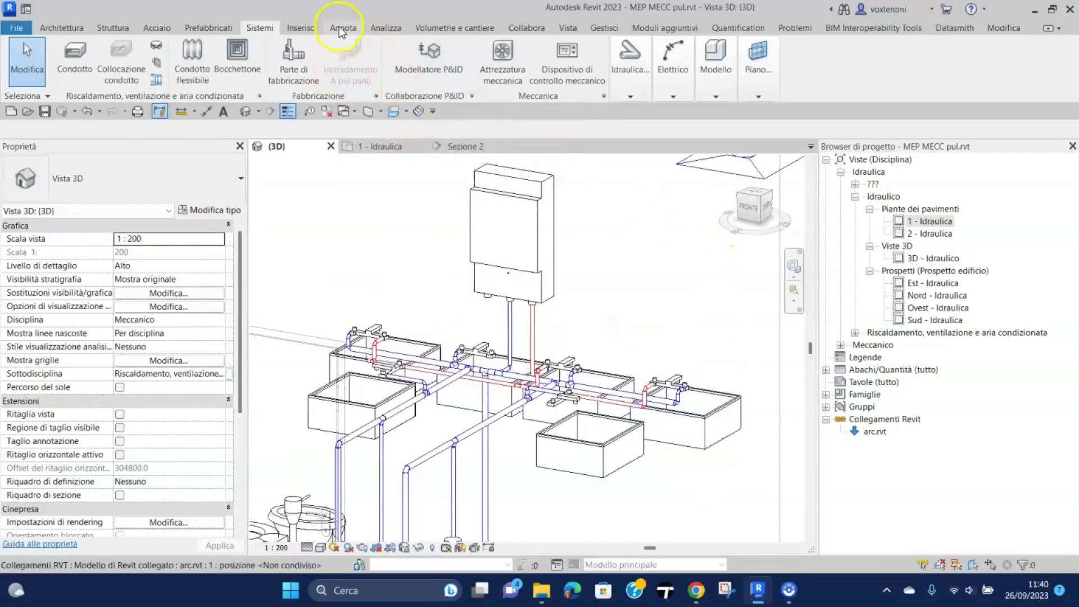
Turn on disconnection display for pipes via Analizza > Mostra disconnessioni
{"action": "left_click", "coordinate": [382, 26]}
{"action": "left_click", "coordinate": [365, 45]}
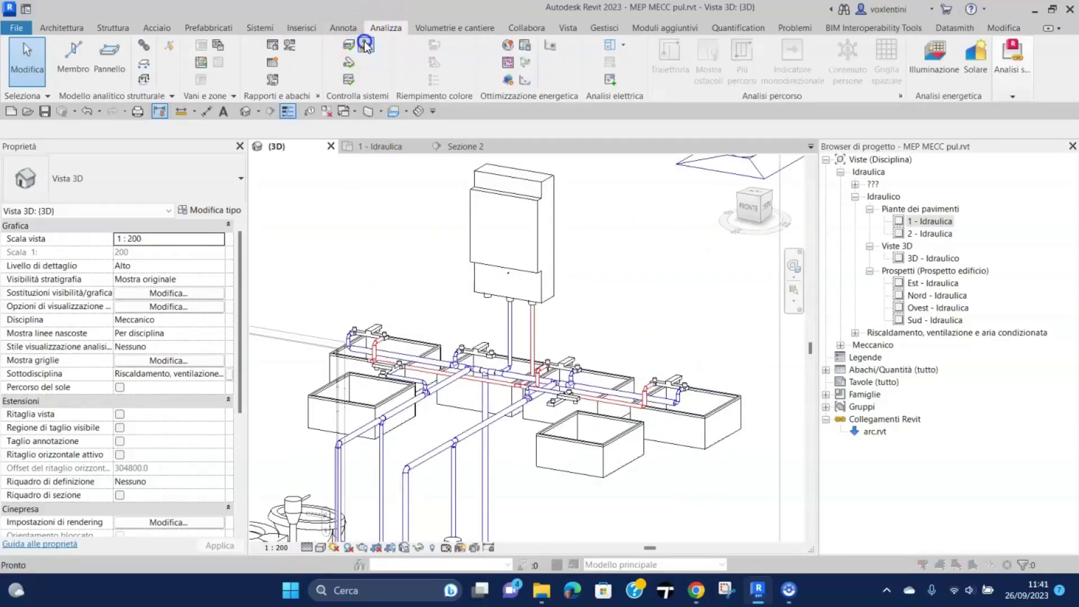
{"action": "left_click", "coordinate": [464, 265]}
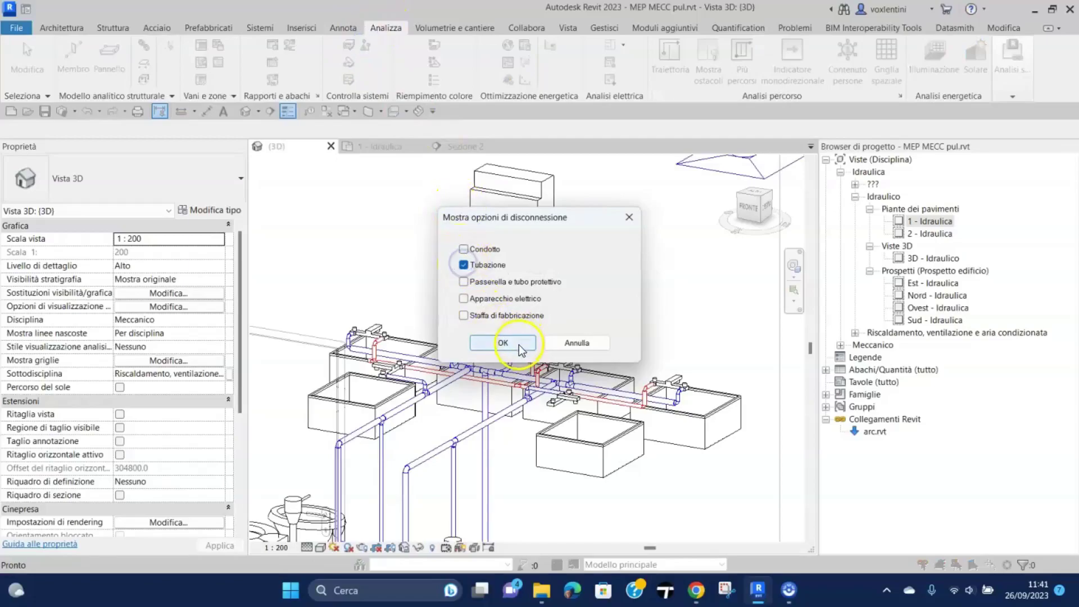
{"action": "left_click", "coordinate": [502, 343]}
Zoom and pan the 3D view across the pipe network and the sink groups
{"action": "scroll", "coordinate": [368, 354], "scroll_direction": "up", "scroll_amount": 3}
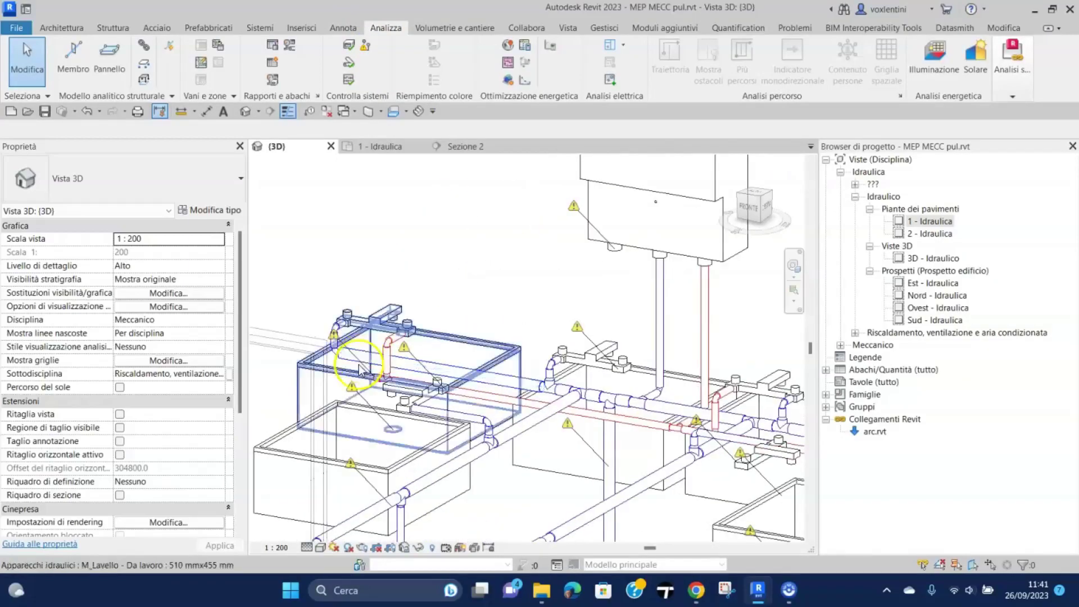
{"action": "scroll", "coordinate": [374, 394], "scroll_direction": "up", "scroll_amount": 3}
{"action": "scroll", "coordinate": [383, 464], "scroll_direction": "up", "scroll_amount": 2}
{"action": "middle_click_drag", "start_coordinate": [381, 461], "coordinate": [273, 386]}
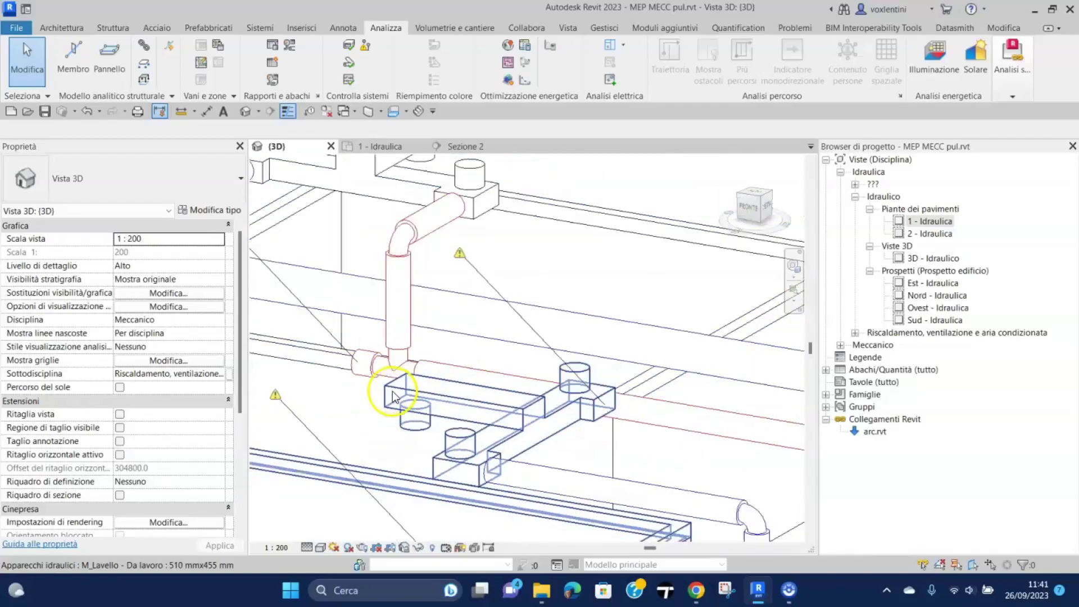
{"action": "scroll", "coordinate": [313, 365], "scroll_direction": "down", "scroll_amount": 2}
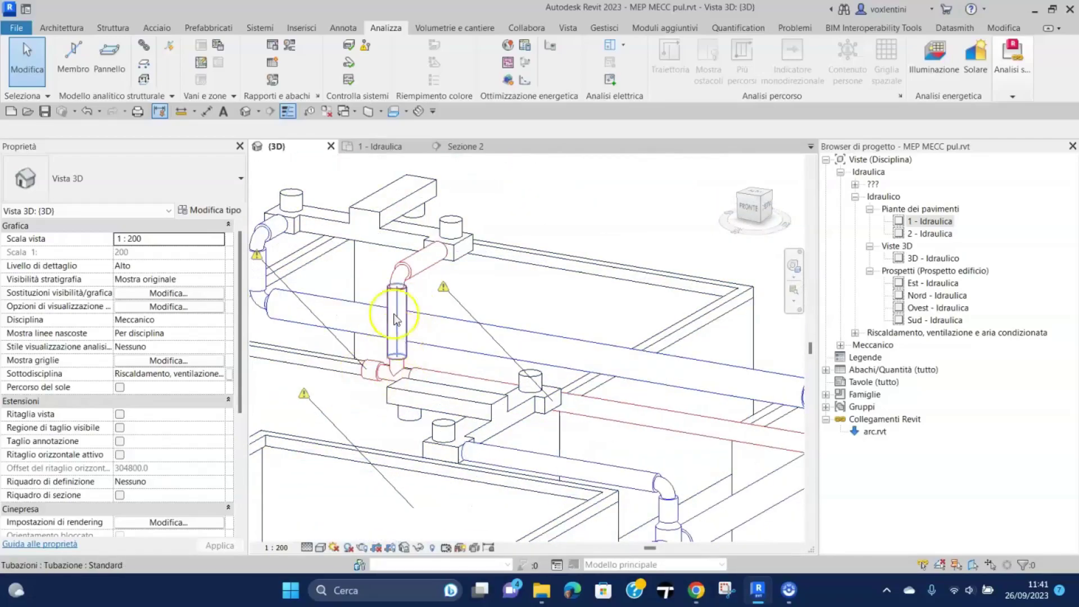
{"action": "scroll", "coordinate": [632, 379], "scroll_direction": "down", "scroll_amount": 2}
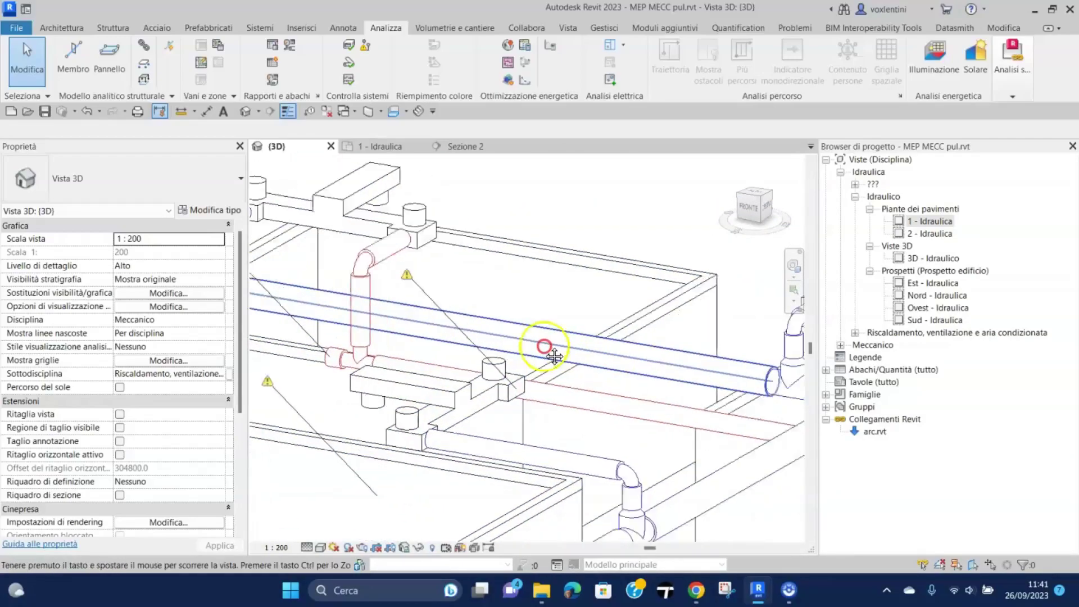
{"action": "middle_click_drag", "start_coordinate": [540, 349], "coordinate": [67, 257]}
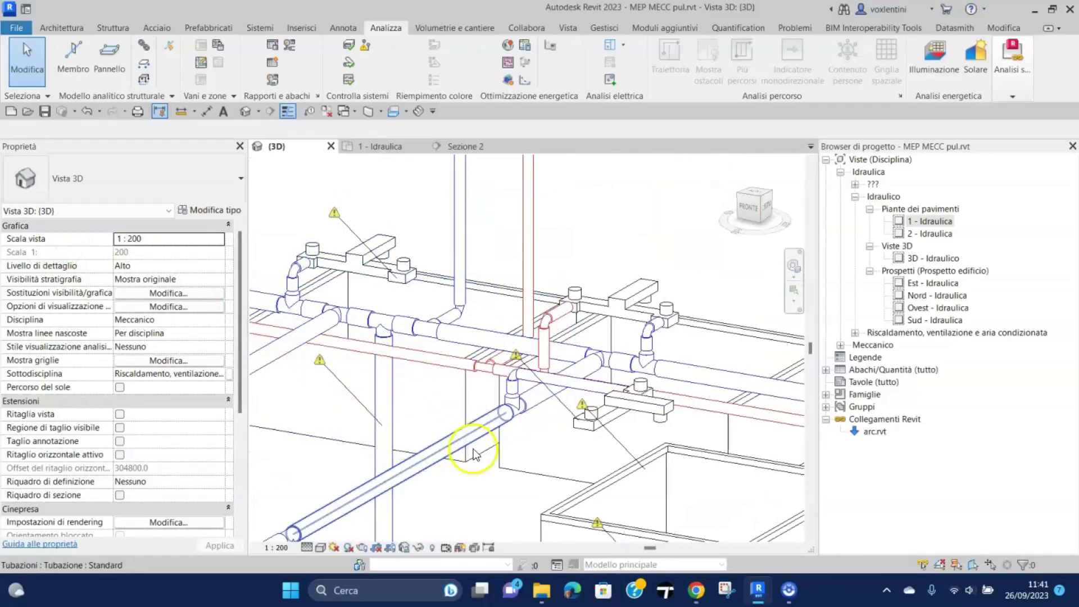
{"action": "mouse_move", "coordinate": [434, 446]}
{"action": "middle_mouse_down"}
{"action": "mouse_move", "coordinate": [240, 406]}
{"action": "mouse_move", "coordinate": [482, 442]}
{"action": "middle_mouse_up"}
{"action": "scroll", "coordinate": [482, 442], "scroll_direction": "down", "scroll_amount": 3}
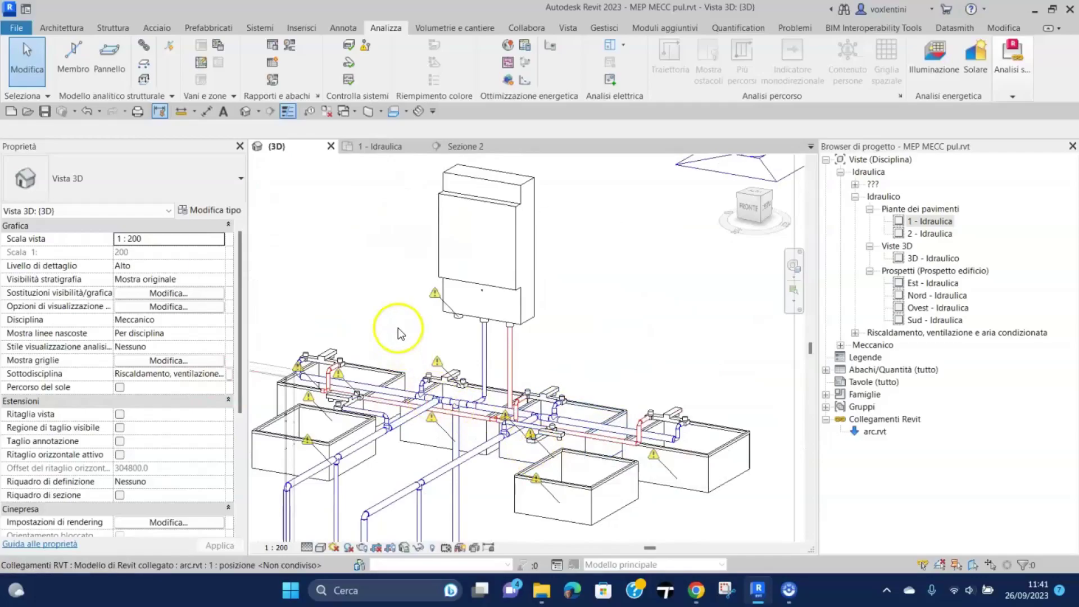
{"action": "scroll", "coordinate": [398, 328], "scroll_direction": "up", "scroll_amount": 3}
{"action": "middle_click_drag", "start_coordinate": [509, 328], "coordinate": [516, 388]}
{"action": "scroll", "coordinate": [516, 388], "scroll_direction": "up", "scroll_amount": 2}
{"action": "scroll", "coordinate": [434, 429], "scroll_direction": "up", "scroll_amount": 2}
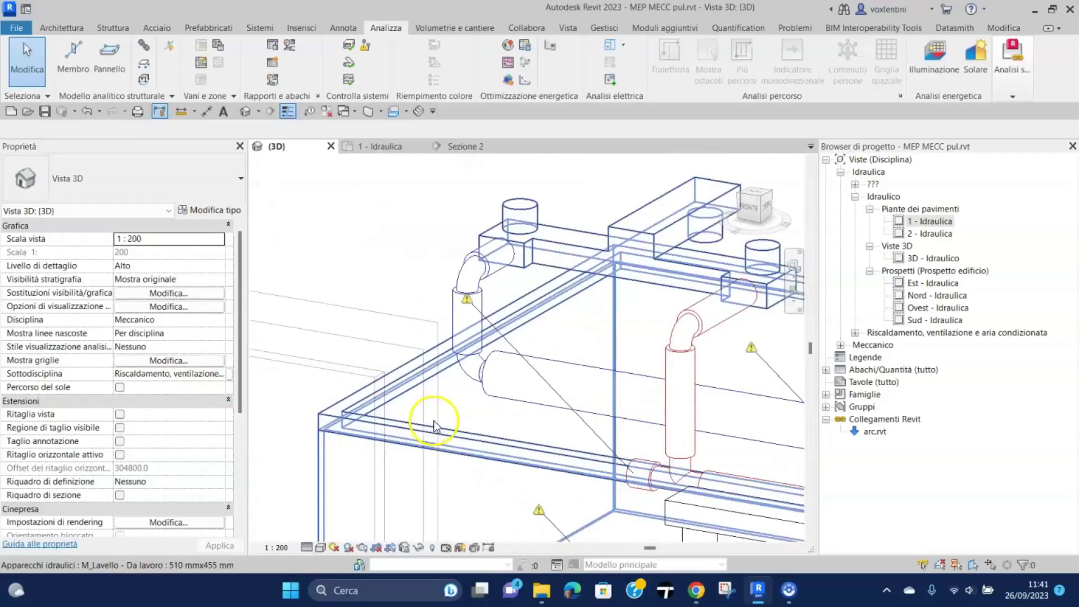
{"action": "scroll", "coordinate": [481, 386], "scroll_direction": "up", "scroll_amount": 2}
{"action": "scroll", "coordinate": [544, 369], "scroll_direction": "down", "scroll_amount": 2}
{"action": "scroll", "coordinate": [392, 218], "scroll_direction": "up", "scroll_amount": 2}
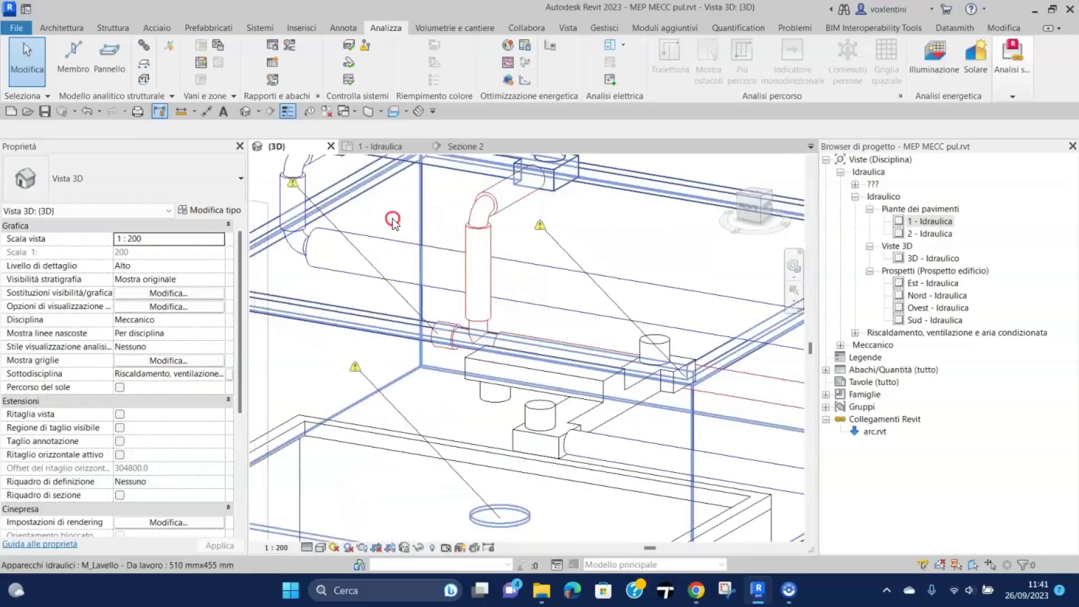
{"action": "scroll", "coordinate": [458, 325], "scroll_direction": "up", "scroll_amount": 2}
{"action": "scroll", "coordinate": [504, 341], "scroll_direction": "up", "scroll_amount": 2}
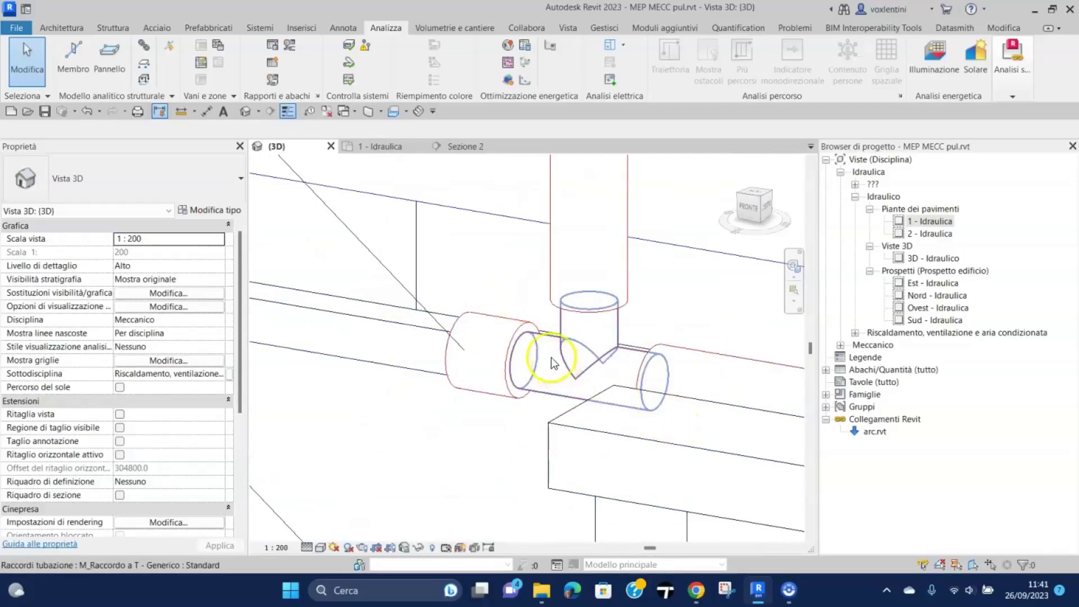
Inspect the blue pipe stub and the tee fitting beside the red hot water tee
{"action": "left_click", "coordinate": [502, 325]}
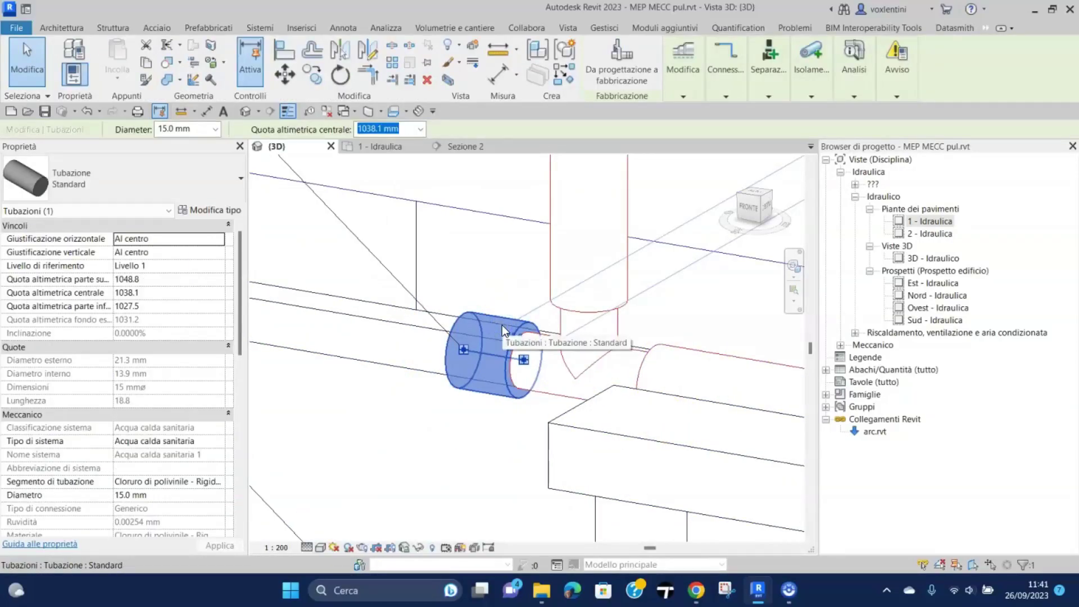
{"action": "key", "text": "Escape"}
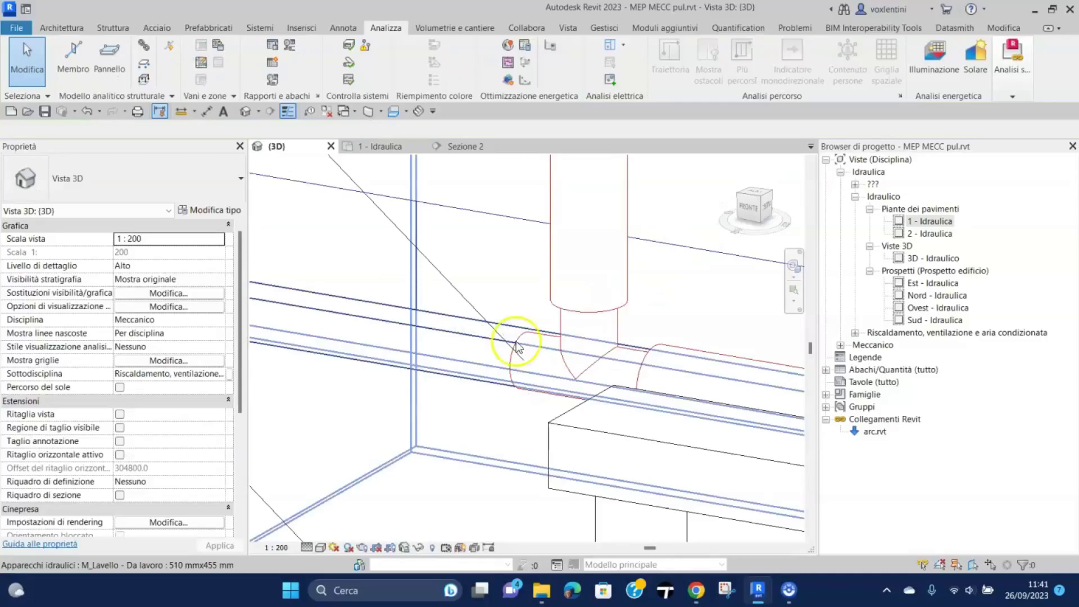
{"action": "left_click", "coordinate": [569, 365]}
{"action": "scroll", "coordinate": [493, 403], "scroll_direction": "down", "scroll_amount": 2}
{"action": "scroll", "coordinate": [516, 440], "scroll_direction": "down", "scroll_amount": 2}
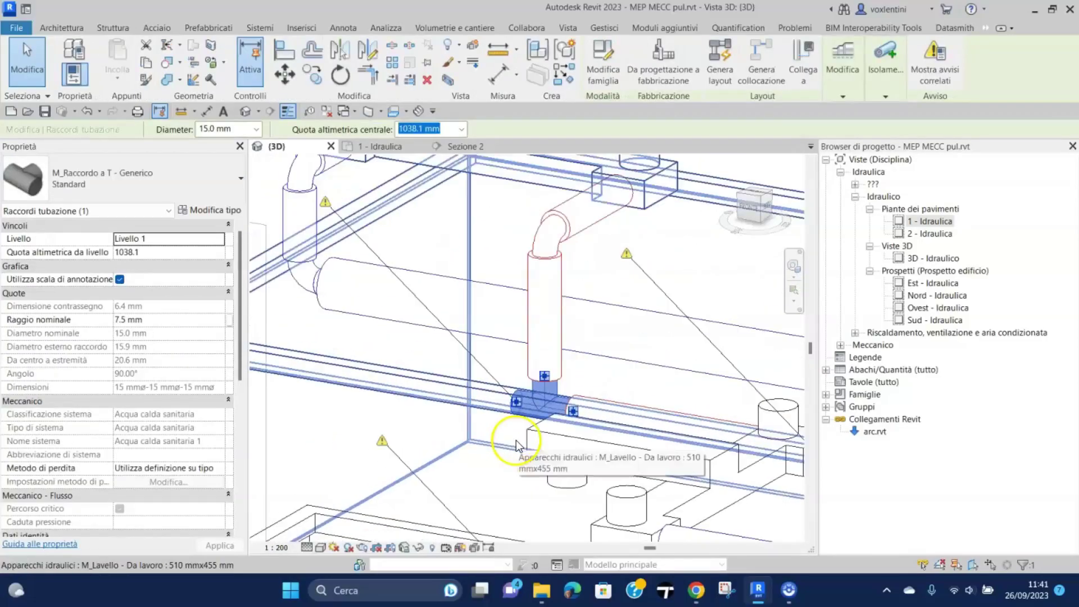
{"action": "scroll", "coordinate": [523, 465], "scroll_direction": "down", "scroll_amount": 1}
{"action": "scroll", "coordinate": [524, 465], "scroll_direction": "down", "scroll_amount": 1}
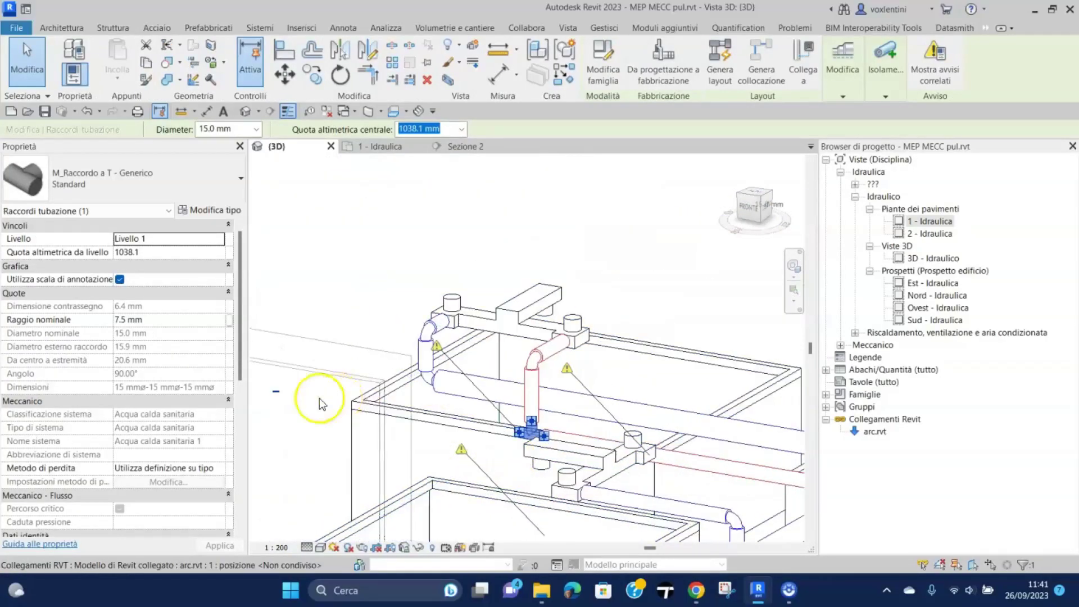
{"action": "left_click", "coordinate": [276, 395]}
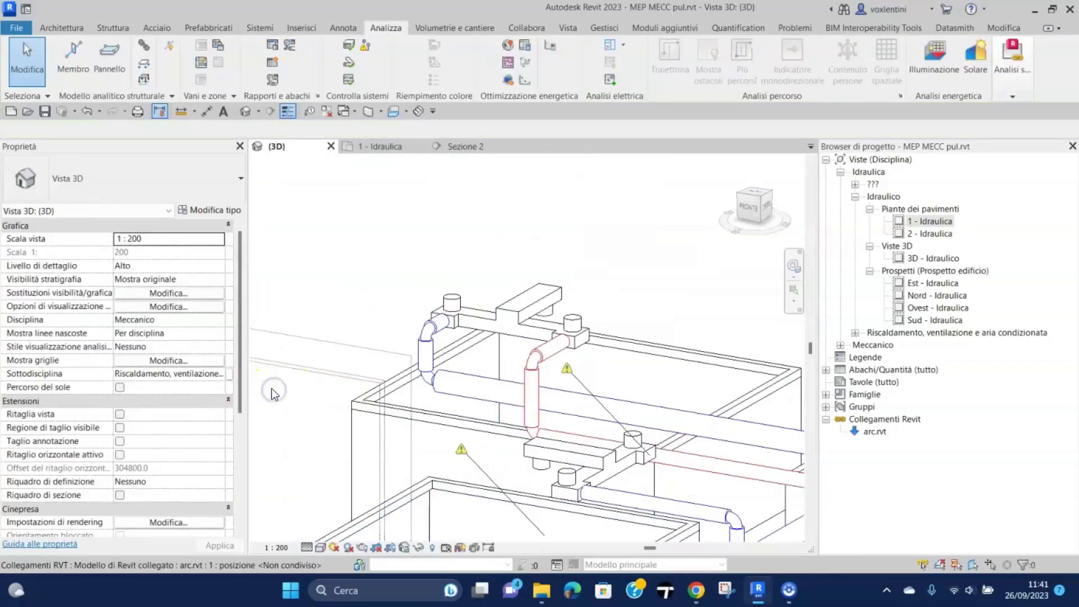
Turn off the pipe disconnection markers and reframe the 3D view on the fixtures
{"action": "middle_click_drag", "start_coordinate": [531, 440], "coordinate": [374, 297]}
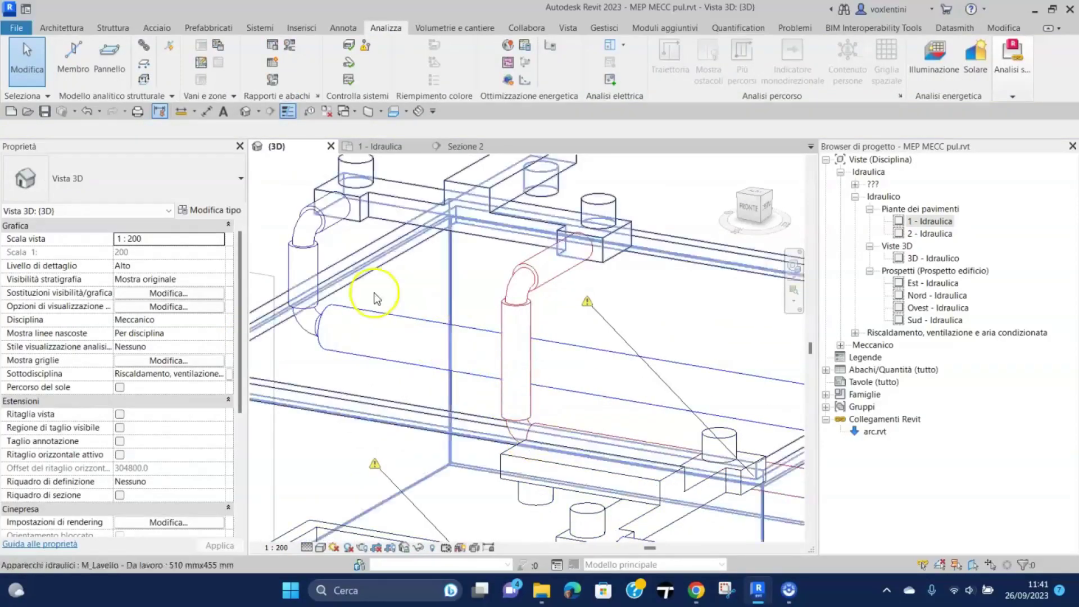
{"action": "scroll", "coordinate": [494, 277], "scroll_direction": "down", "scroll_amount": 2}
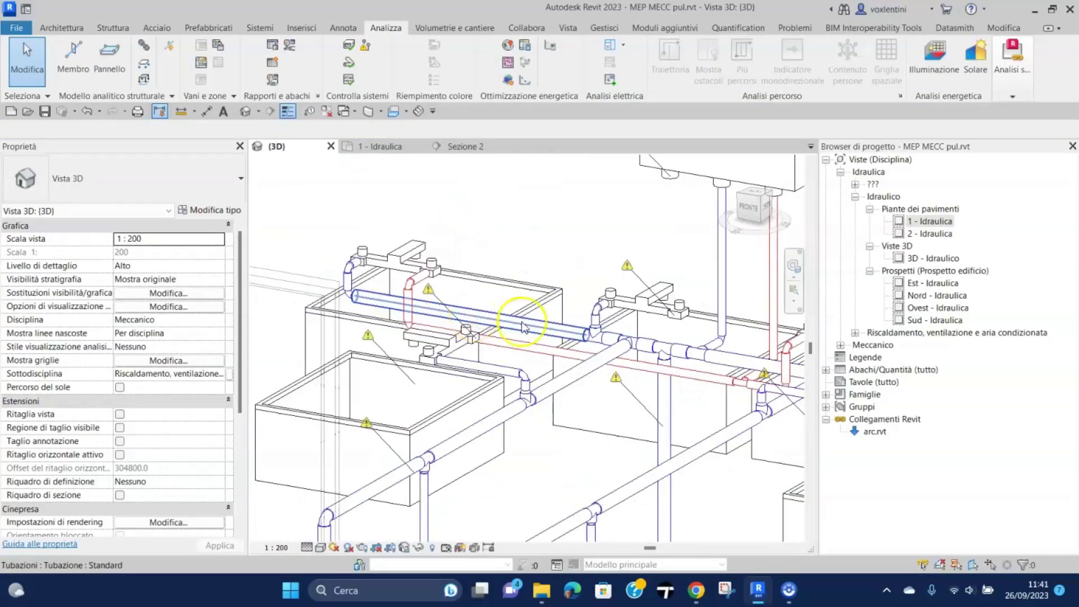
{"action": "left_click", "coordinate": [365, 47]}
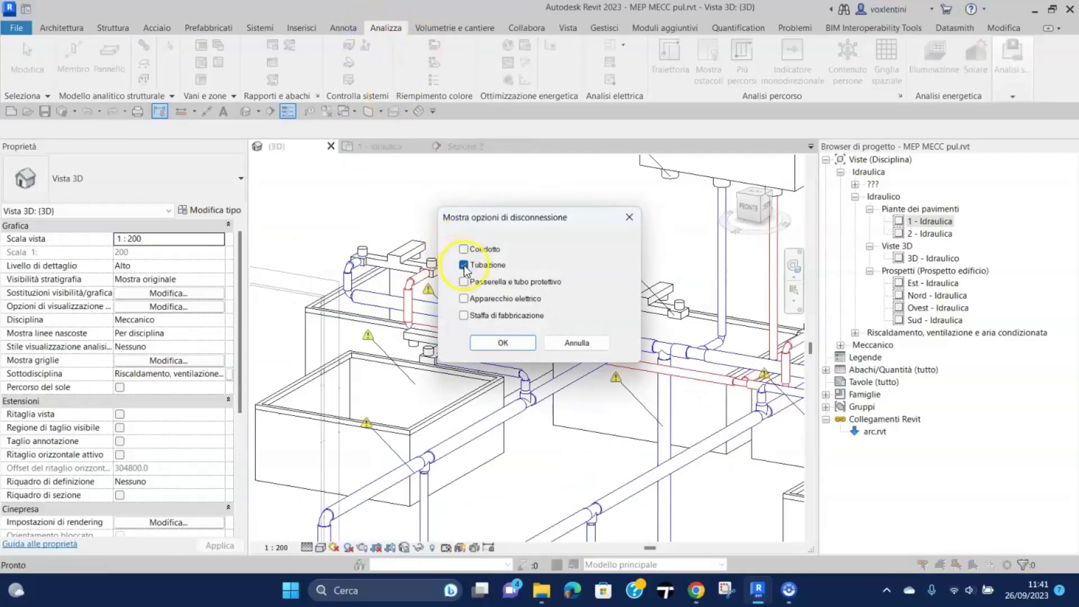
{"action": "left_click", "coordinate": [515, 343]}
{"action": "scroll", "coordinate": [429, 257], "scroll_direction": "down", "scroll_amount": 2}
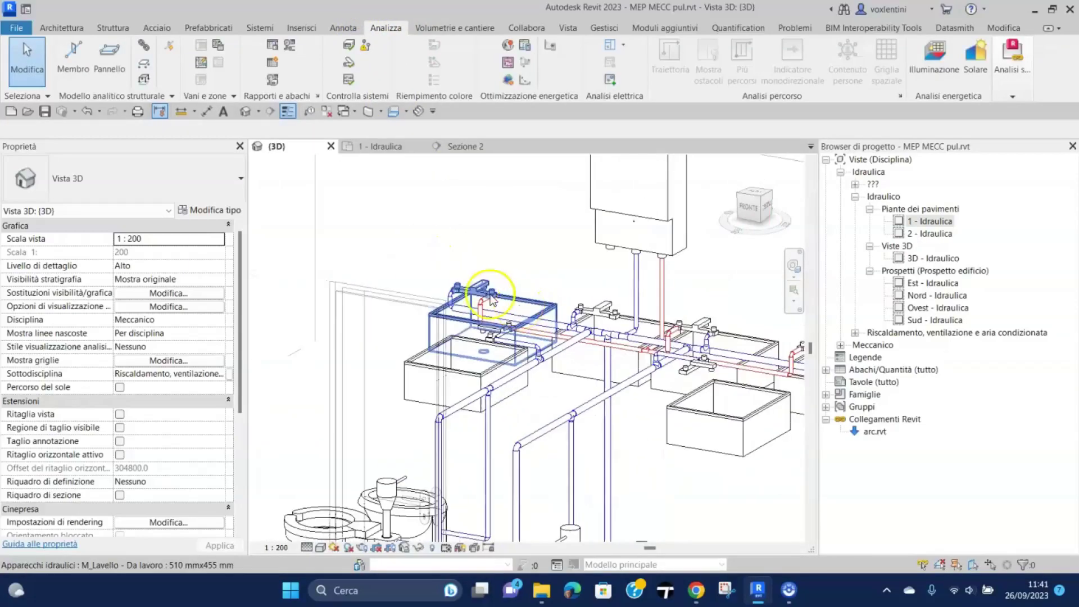
{"action": "scroll", "coordinate": [618, 393], "scroll_direction": "down", "scroll_amount": 2}
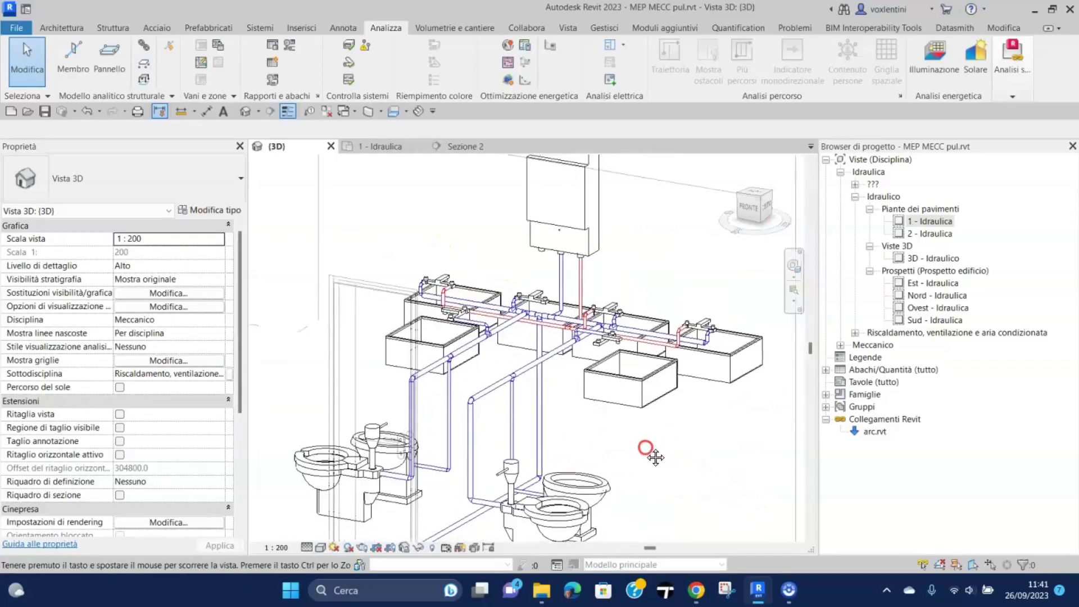
{"action": "middle_click_drag", "start_coordinate": [619, 450], "coordinate": [520, 399]}
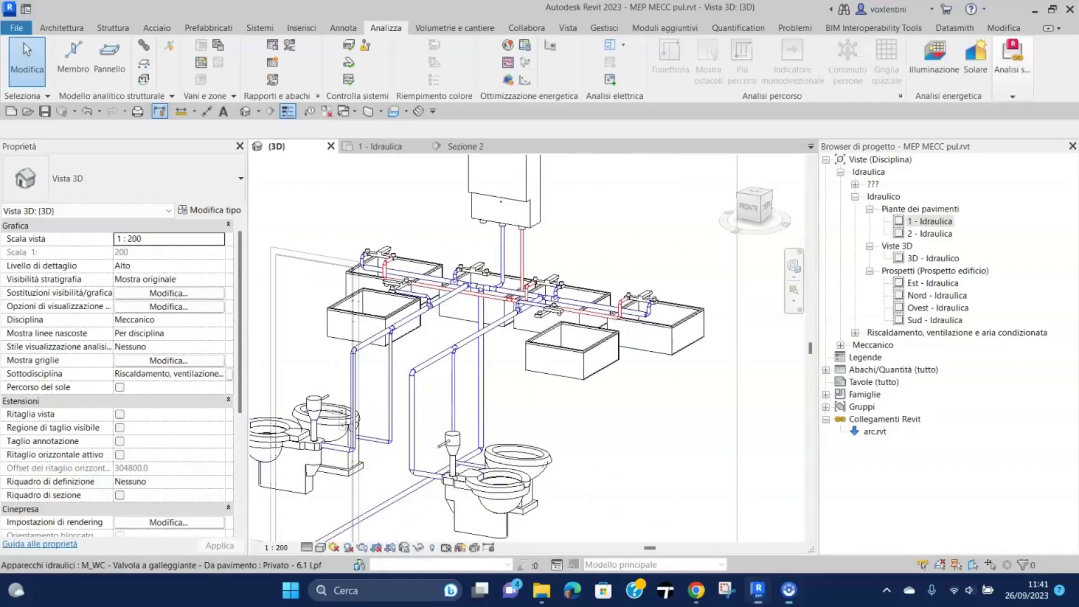
{"action": "scroll", "coordinate": [337, 387], "scroll_direction": "down", "scroll_amount": 1}
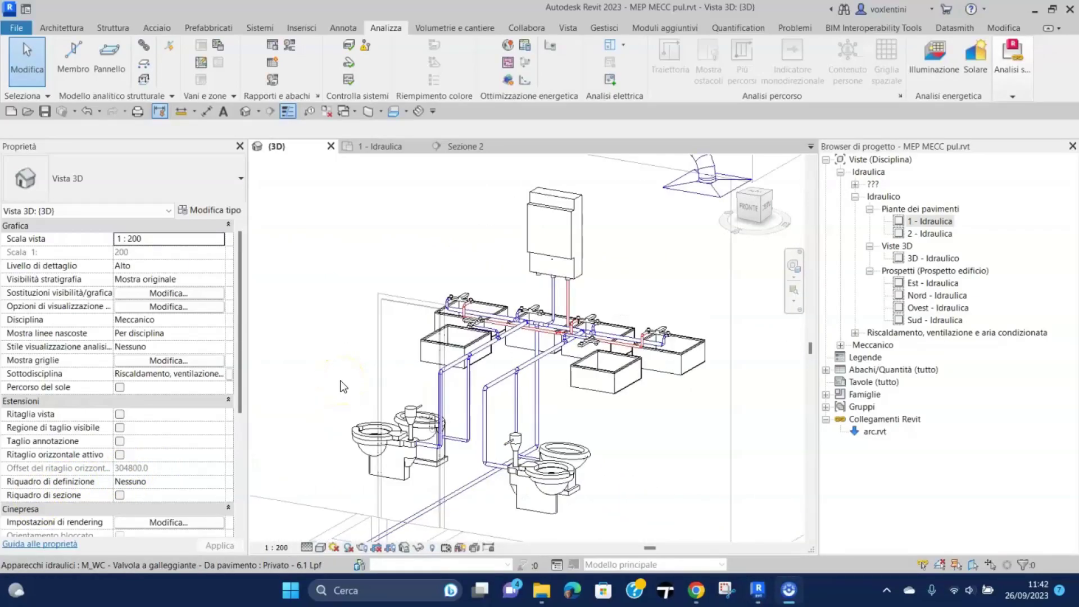
Switch to the 1 - Idraulica floor plan and frame the hot water pipe run
{"action": "left_click", "coordinate": [391, 146]}
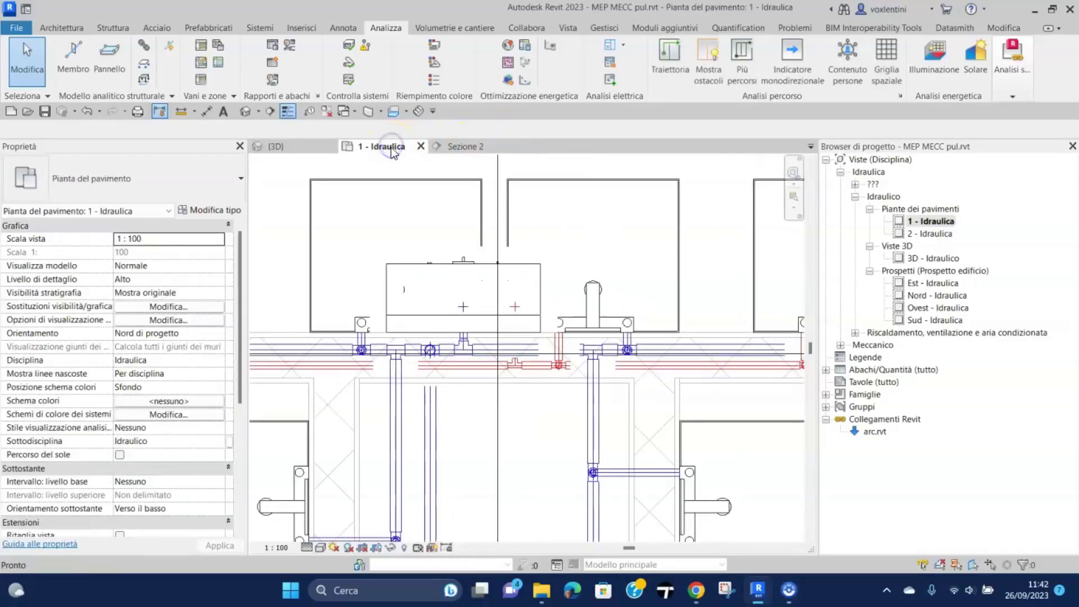
{"action": "scroll", "coordinate": [476, 416], "scroll_direction": "down", "scroll_amount": 2}
{"action": "scroll", "coordinate": [482, 407], "scroll_direction": "down", "scroll_amount": 1}
{"action": "middle_click_drag", "start_coordinate": [487, 406], "coordinate": [660, 380]}
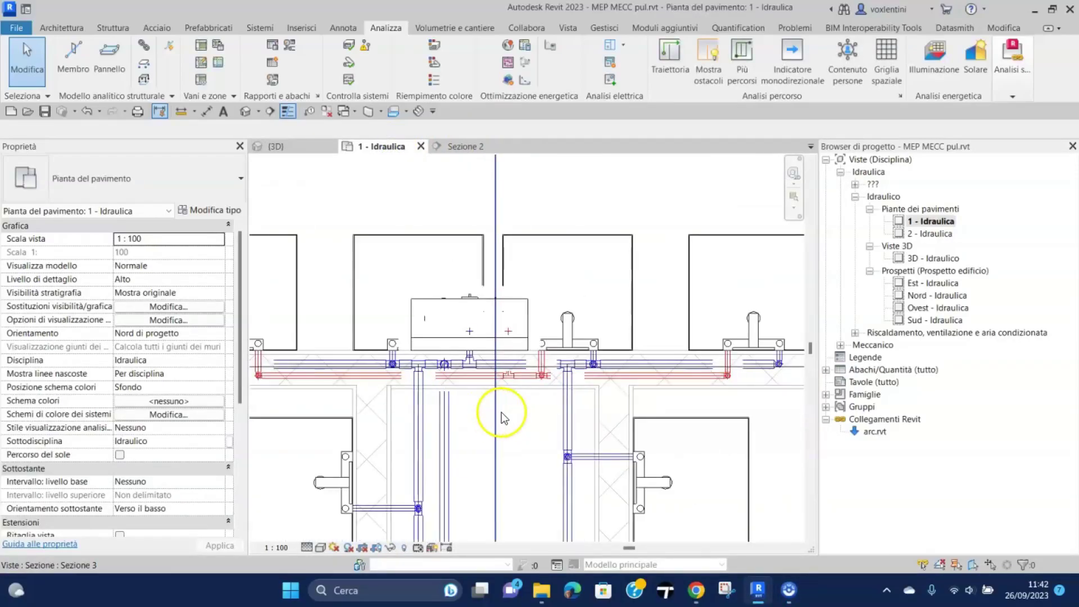
{"action": "scroll", "coordinate": [501, 366], "scroll_direction": "up", "scroll_amount": 1}
{"action": "scroll", "coordinate": [572, 363], "scroll_direction": "up", "scroll_amount": 1}
{"action": "scroll", "coordinate": [572, 363], "scroll_direction": "up", "scroll_amount": 1}
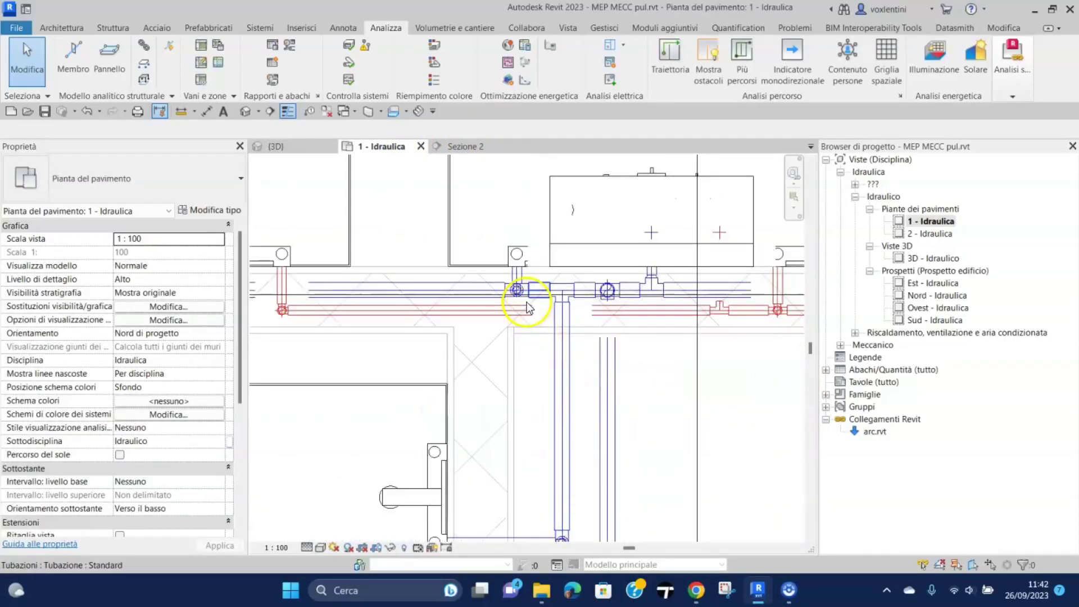
Draw a hot water branch, matching the horizontal supply pipe, down to the left sink
{"action": "left_click", "coordinate": [522, 308]}
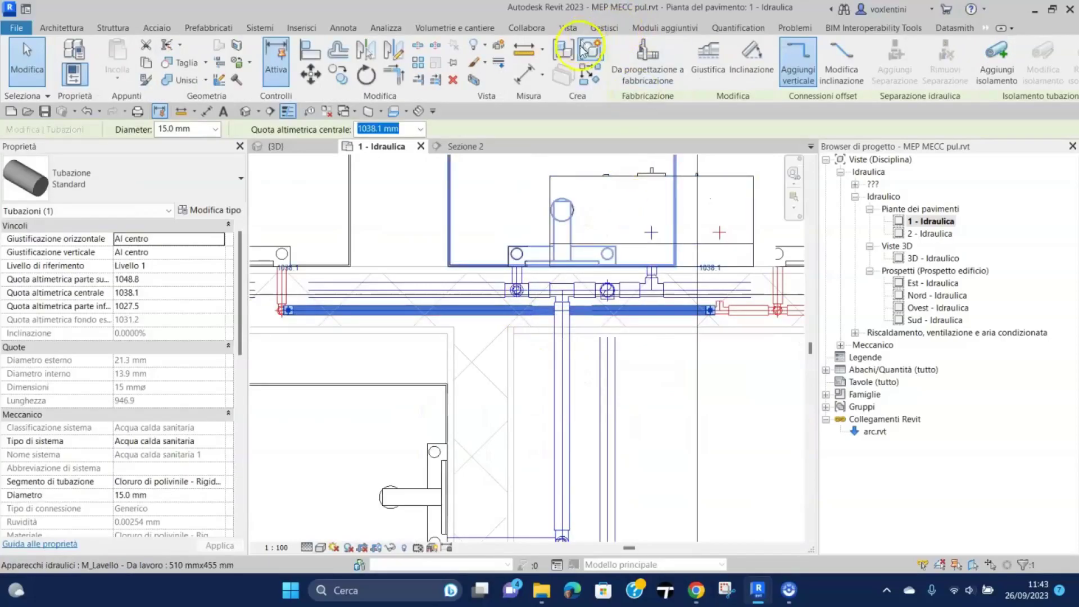
{"action": "left_click", "coordinate": [596, 72]}
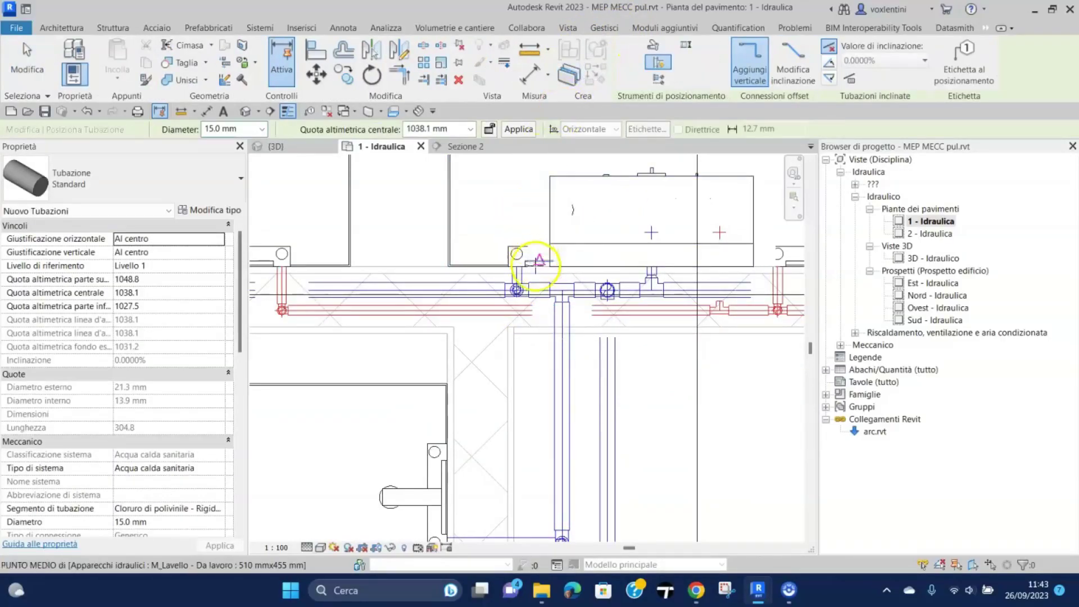
{"action": "left_click", "coordinate": [533, 312]}
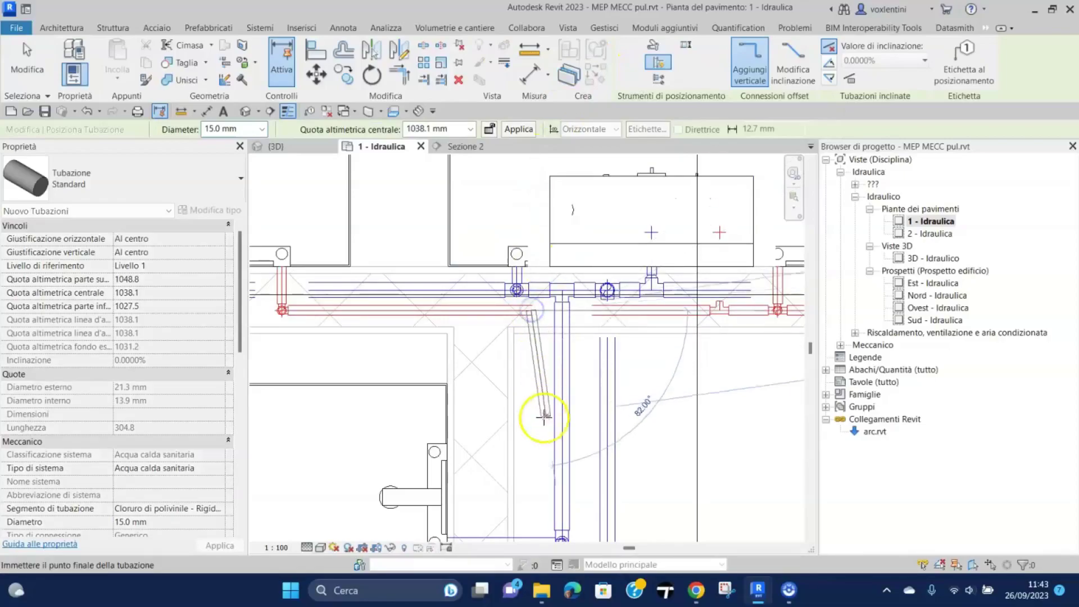
{"action": "scroll", "coordinate": [543, 419], "scroll_direction": "down", "scroll_amount": 2}
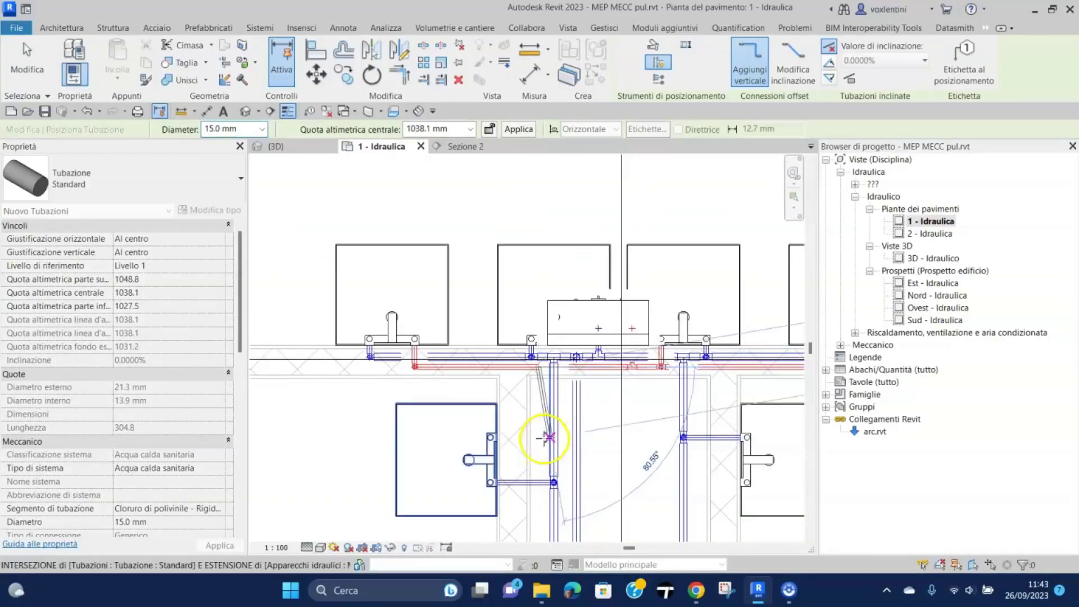
{"action": "left_click", "coordinate": [541, 440]}
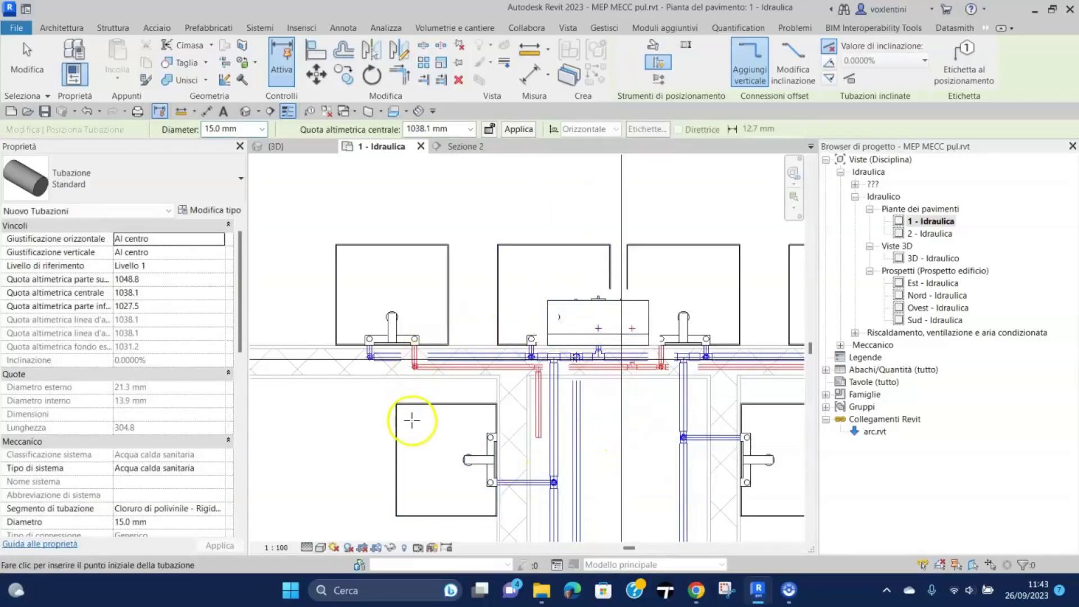
{"action": "left_click", "coordinate": [32, 69]}
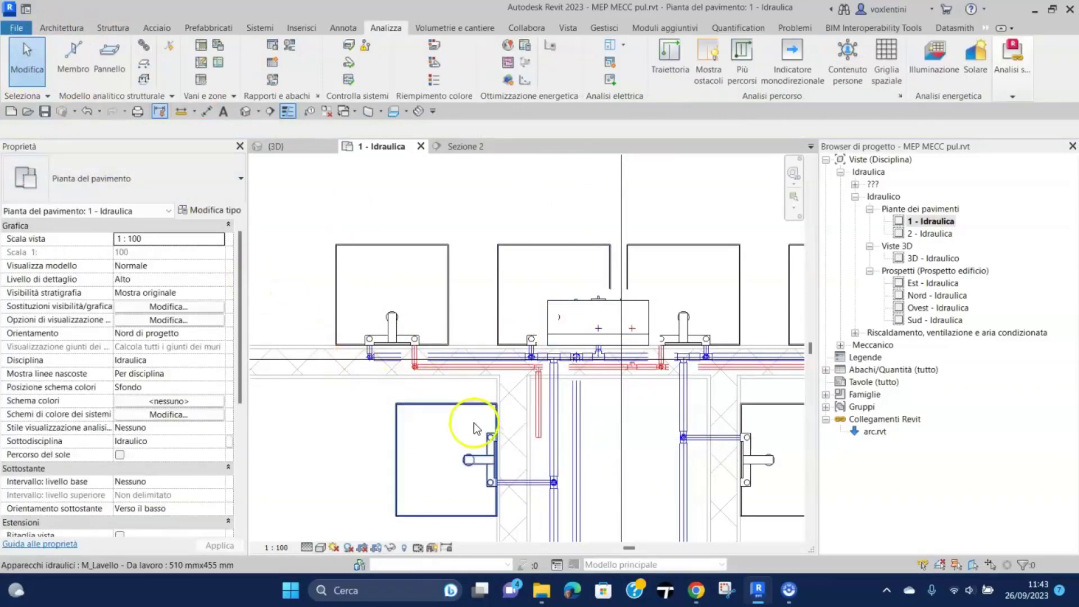
Connect the left sink's hot water connector to the new branch with Collega a
{"action": "left_click", "coordinate": [460, 423]}
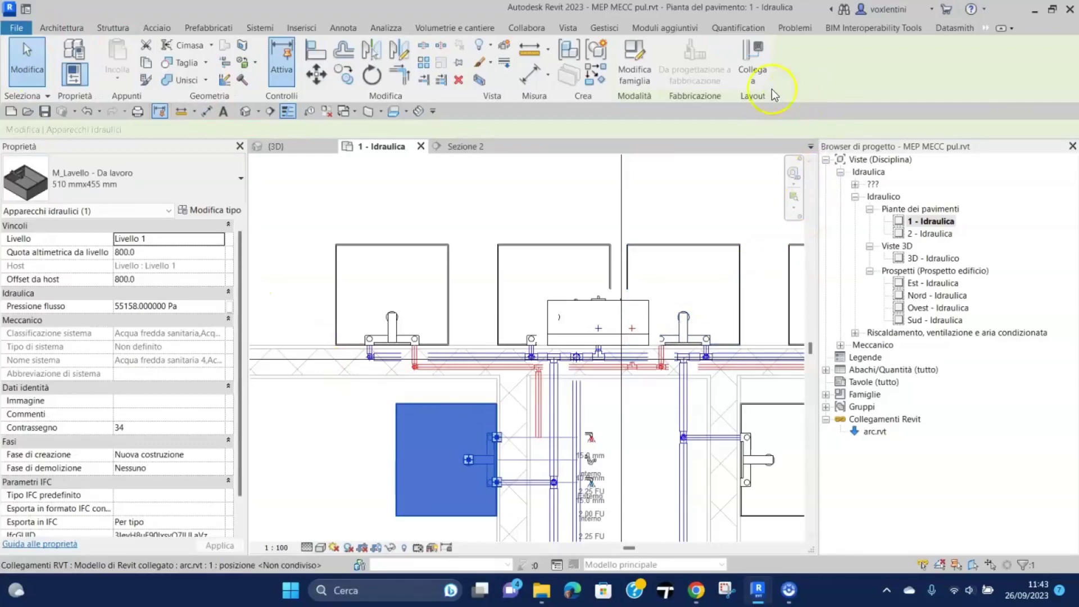
{"action": "left_click", "coordinate": [761, 69]}
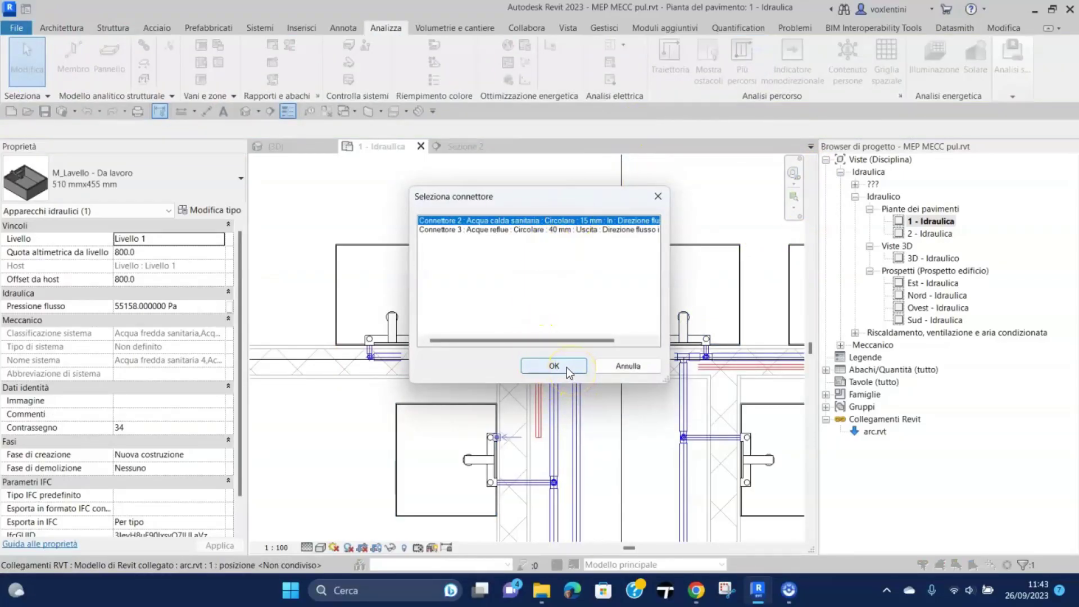
{"action": "left_click", "coordinate": [566, 367]}
{"action": "left_click", "coordinate": [538, 413]}
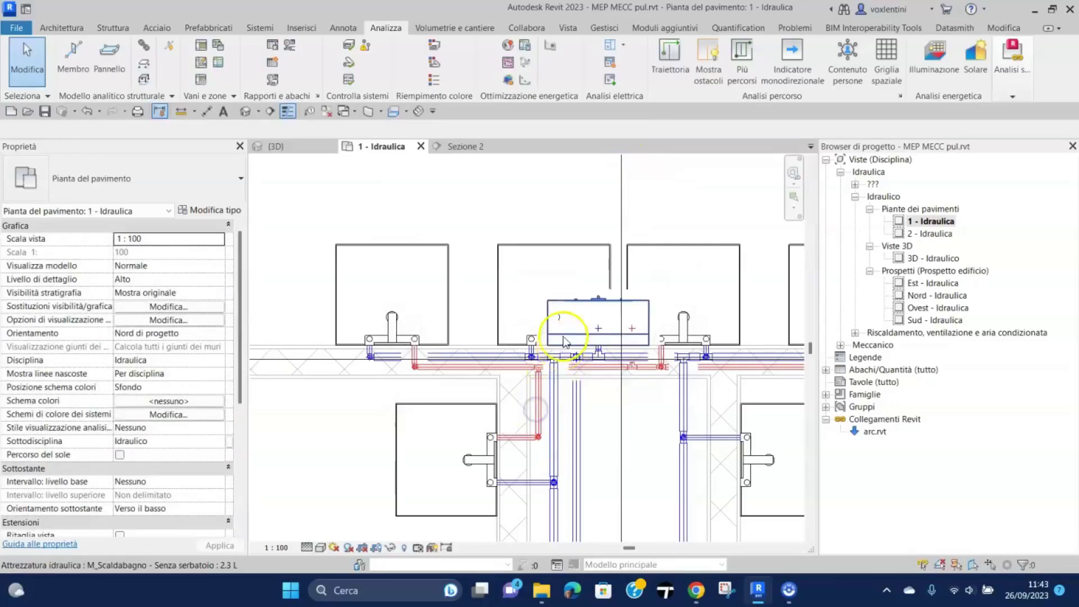
Pan and zoom the plan to centre the right-hand sink
{"action": "scroll", "coordinate": [592, 287], "scroll_direction": "down", "scroll_amount": 1}
{"action": "scroll", "coordinate": [592, 287], "scroll_direction": "down", "scroll_amount": 1}
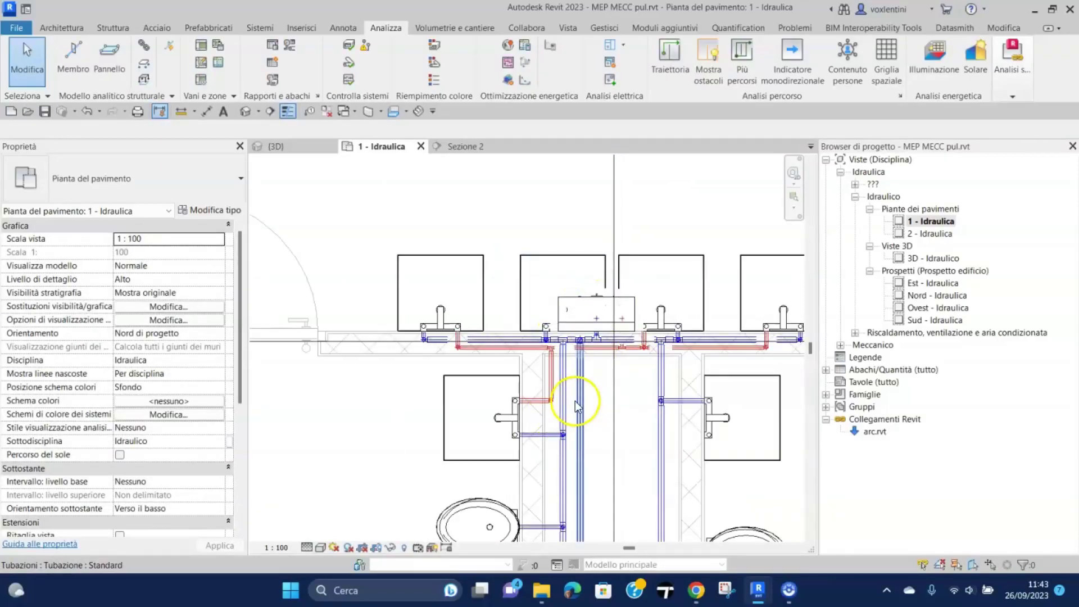
{"action": "middle_click_drag", "start_coordinate": [558, 419], "coordinate": [506, 410]}
{"action": "scroll", "coordinate": [547, 396], "scroll_direction": "up", "scroll_amount": 2}
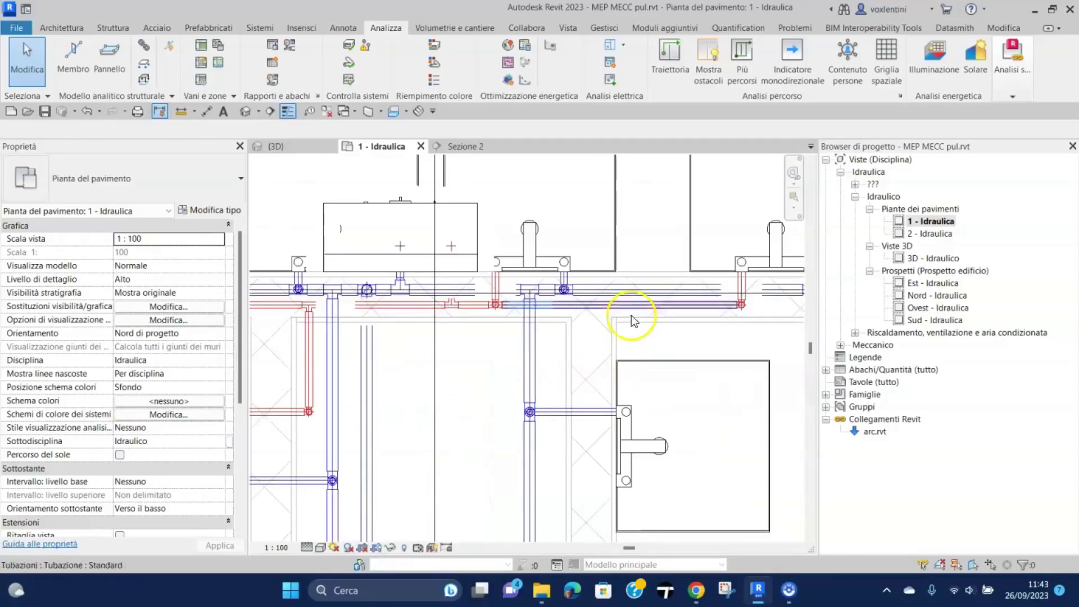
{"action": "left_click_drag", "start_coordinate": [440, 178], "coordinate": [243, 178]}
Draw a vertical hot water branch from the supply line down beside the right sink
{"action": "left_click", "coordinate": [584, 308]}
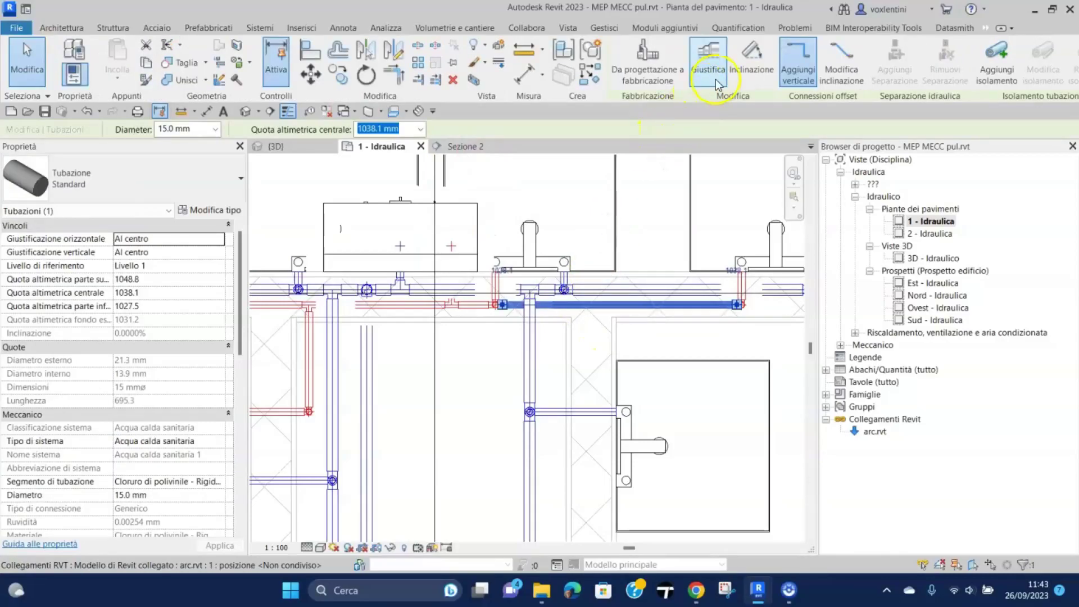
{"action": "left_click", "coordinate": [584, 67]}
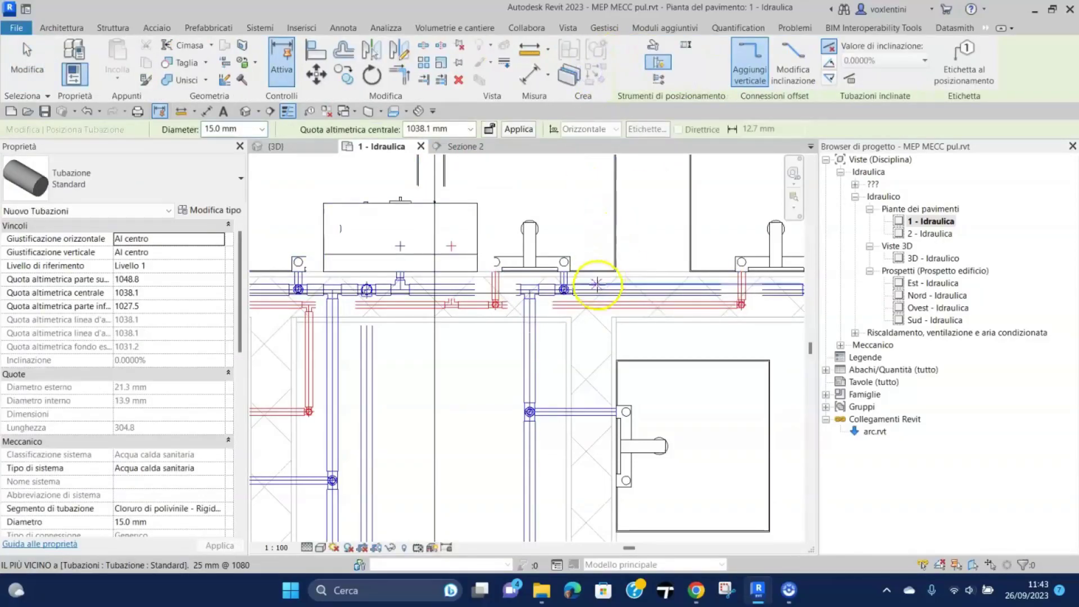
{"action": "left_click", "coordinate": [550, 306]}
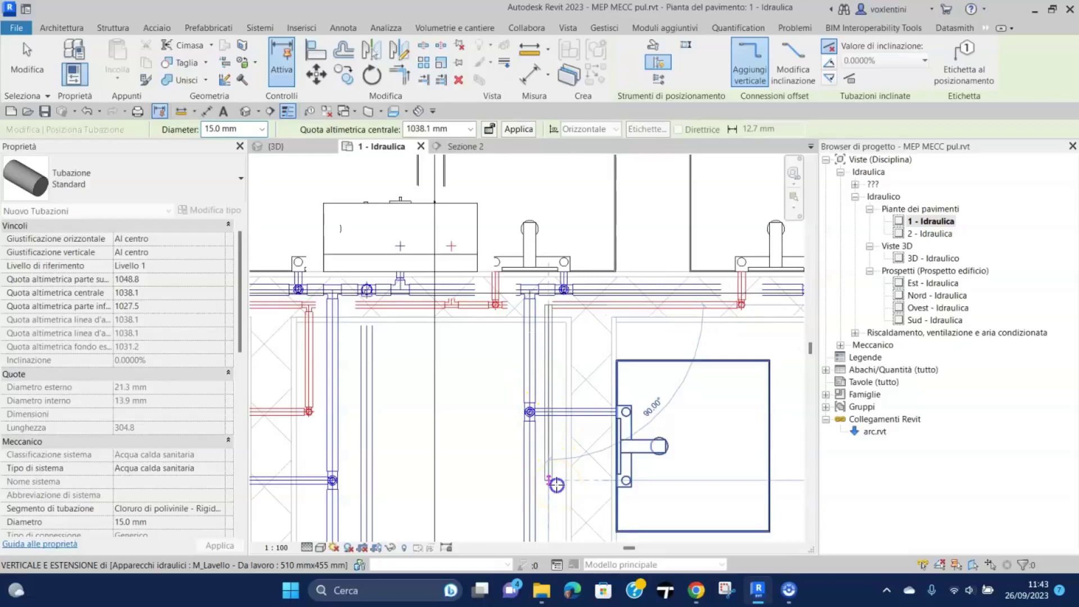
{"action": "left_click", "coordinate": [557, 484]}
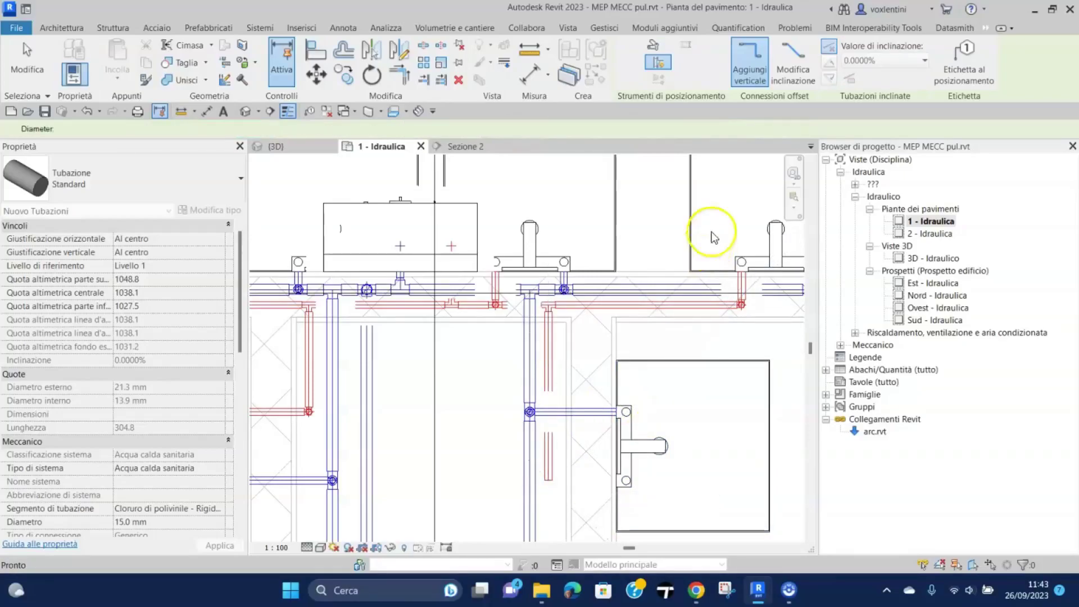
{"action": "key", "text": "Escape"}
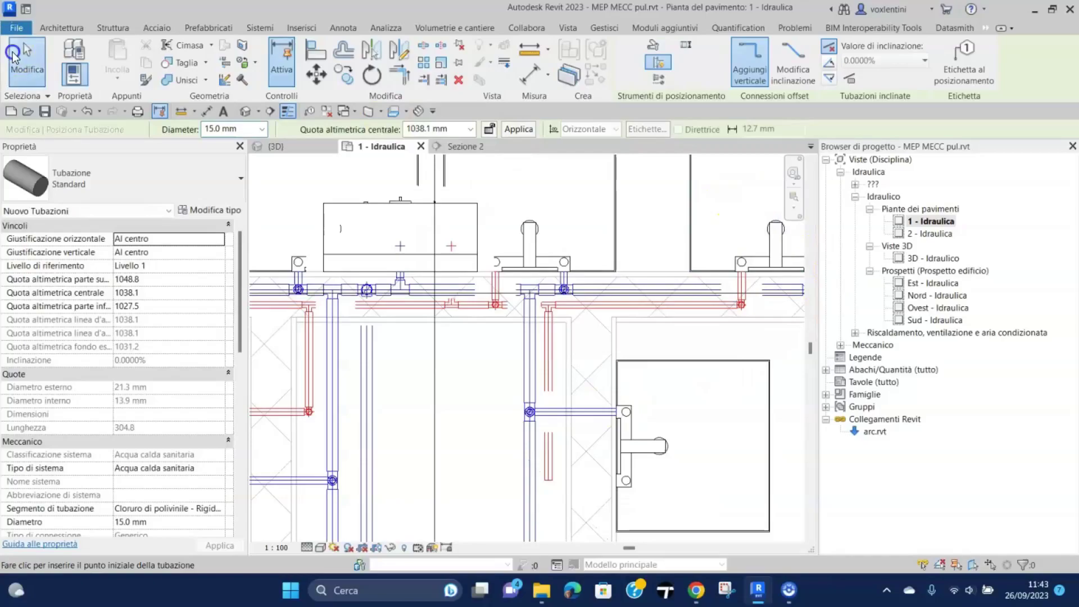
{"action": "key", "text": "Escape"}
Connect the right sink's hot water connector to the new vertical branch
{"action": "left_click", "coordinate": [753, 372]}
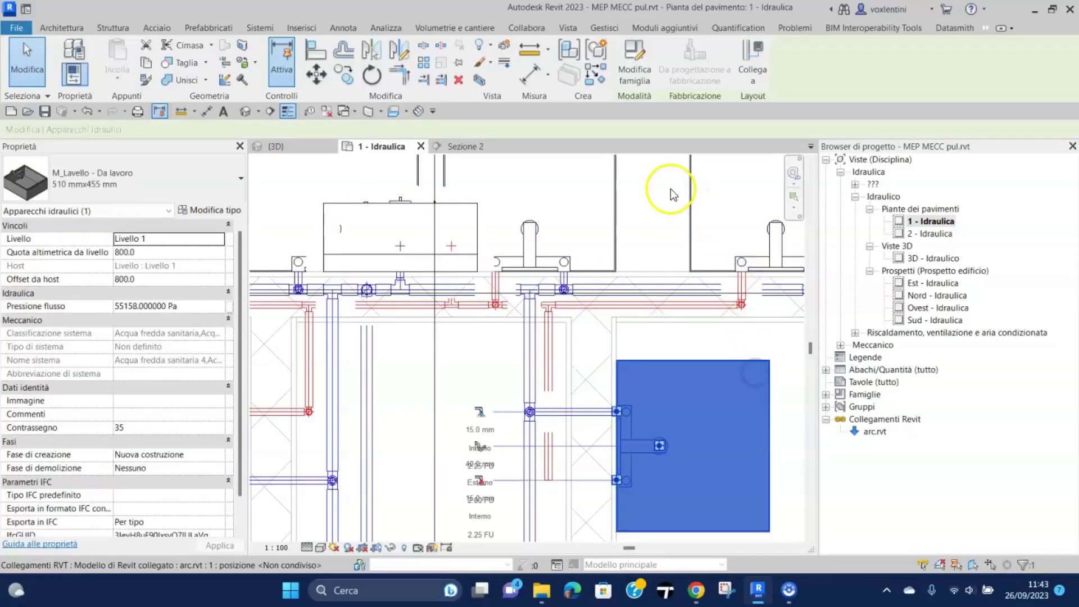
{"action": "left_click", "coordinate": [751, 54]}
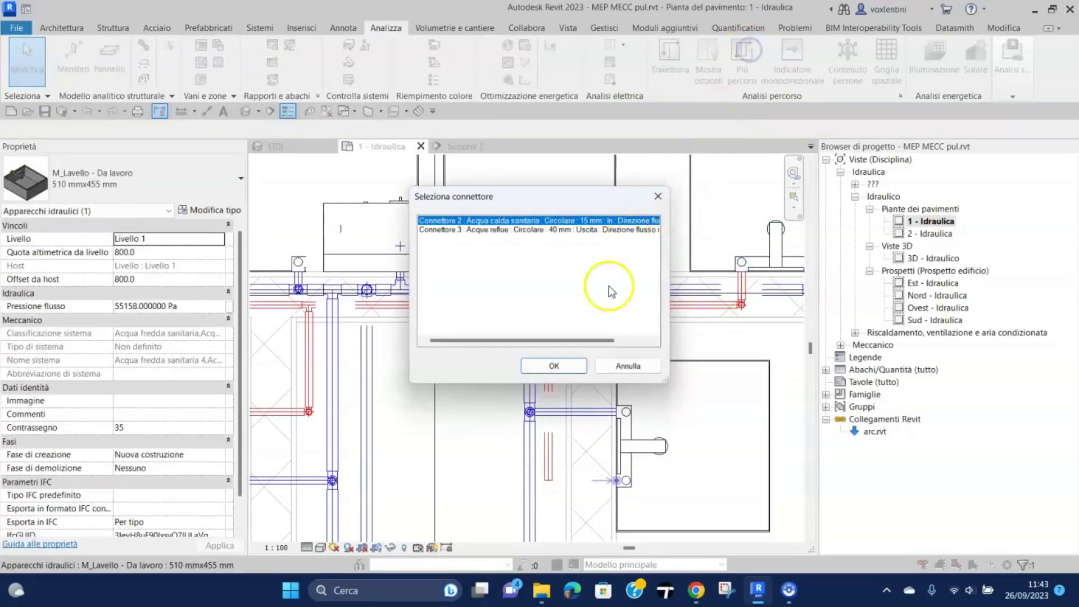
{"action": "left_click", "coordinate": [573, 366]}
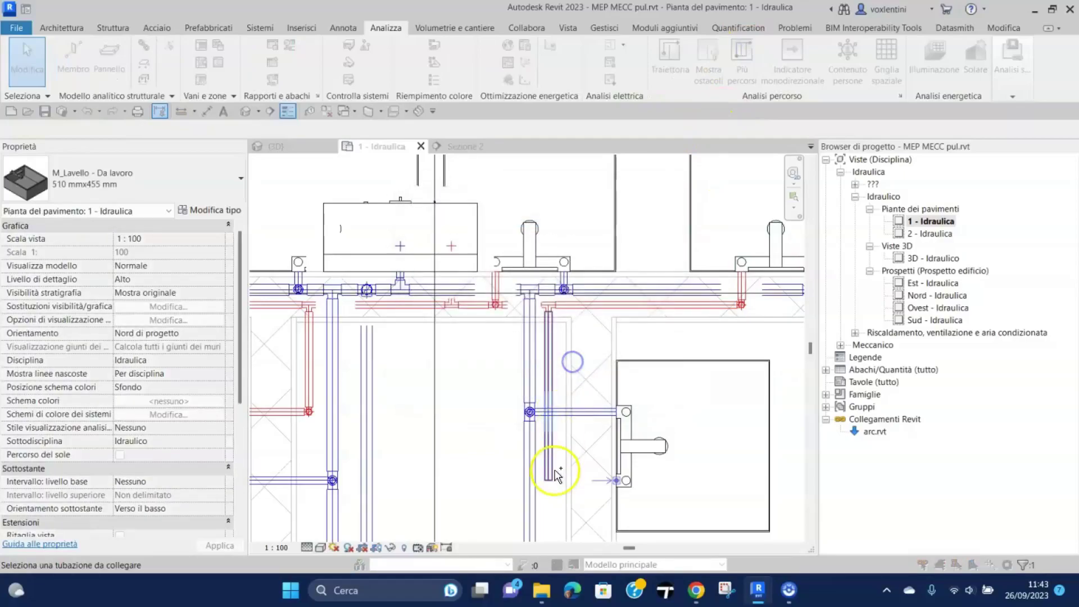
{"action": "left_click", "coordinate": [548, 464]}
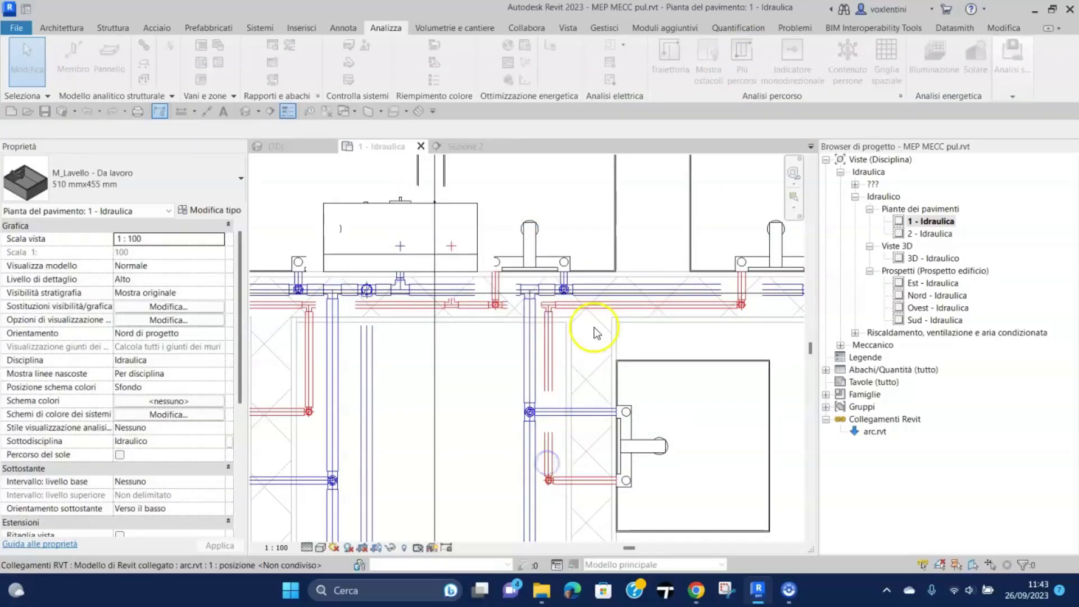
{"action": "scroll", "coordinate": [640, 257], "scroll_direction": "down", "scroll_amount": 2}
{"action": "scroll", "coordinate": [640, 257], "scroll_direction": "down", "scroll_amount": 2}
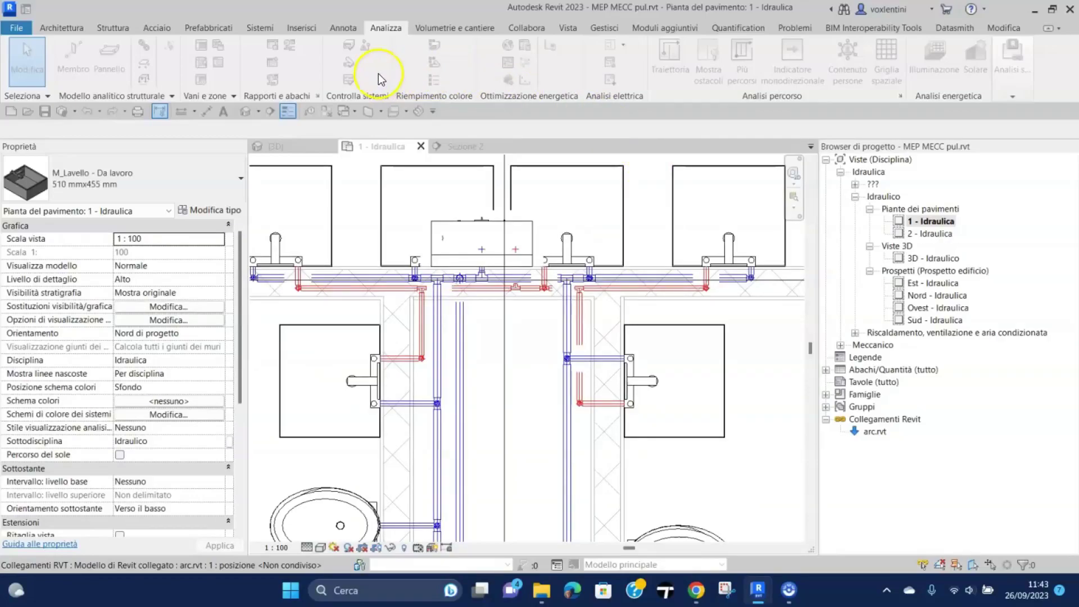
Return to the 3D view and orbit, pan and zoom over the fixtures and pipe network
{"action": "left_click", "coordinate": [303, 148]}
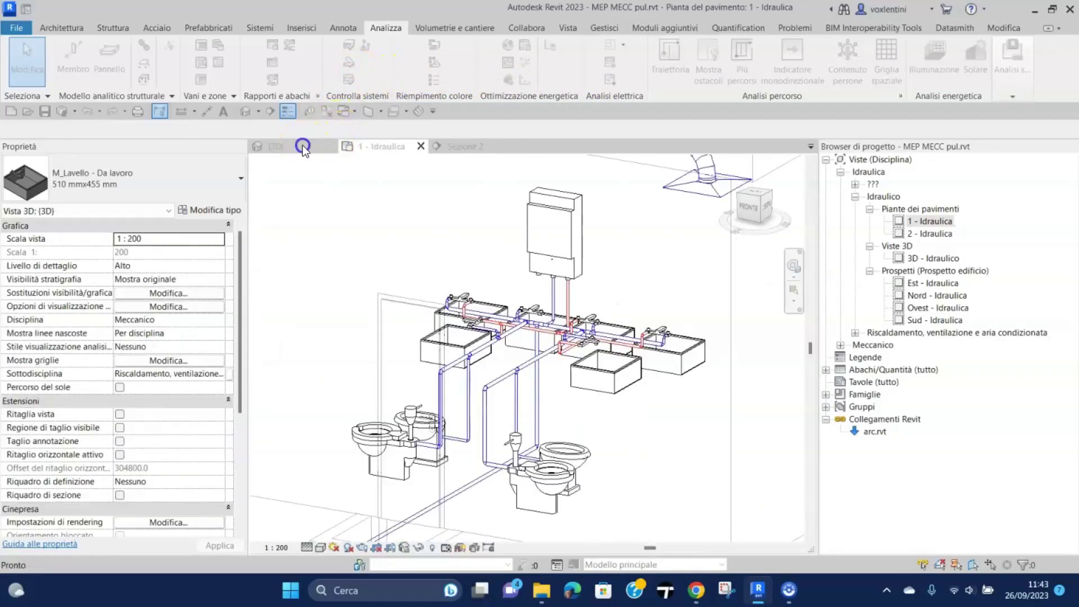
{"action": "scroll", "coordinate": [578, 338], "scroll_direction": "up", "scroll_amount": 3}
{"action": "scroll", "coordinate": [578, 339], "scroll_direction": "up", "scroll_amount": 2}
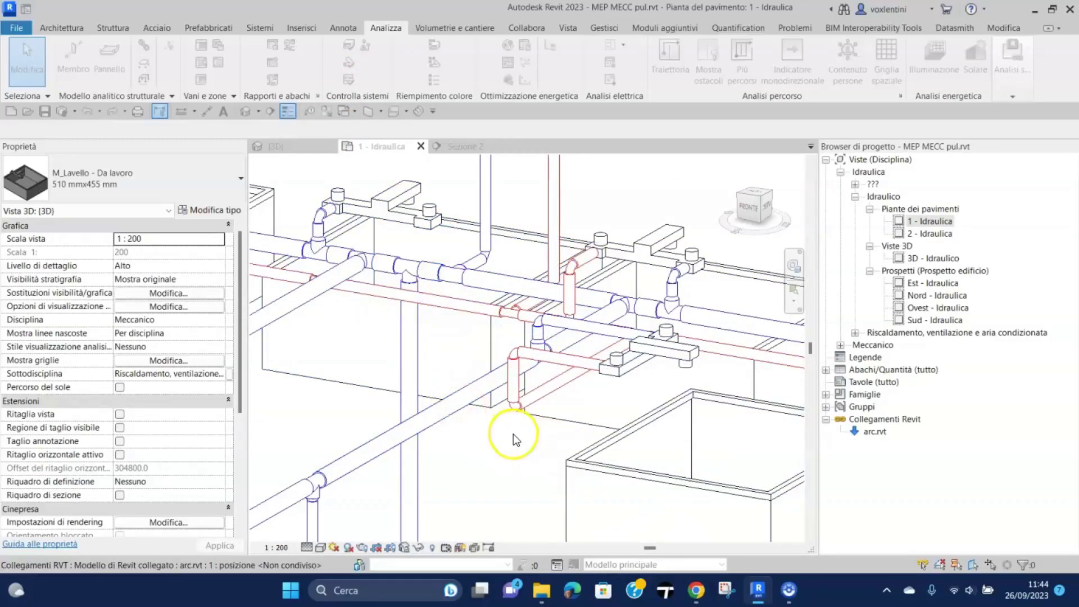
{"action": "mouse_move", "coordinate": [513, 433]}
{"action": "middle_mouse_down", "text": "shift"}
{"action": "mouse_move", "coordinate": [524, 442]}
{"action": "mouse_move", "coordinate": [506, 441]}
{"action": "middle_mouse_up", "text": "shift"}
{"action": "scroll", "coordinate": [603, 432], "scroll_direction": "down", "scroll_amount": 4}
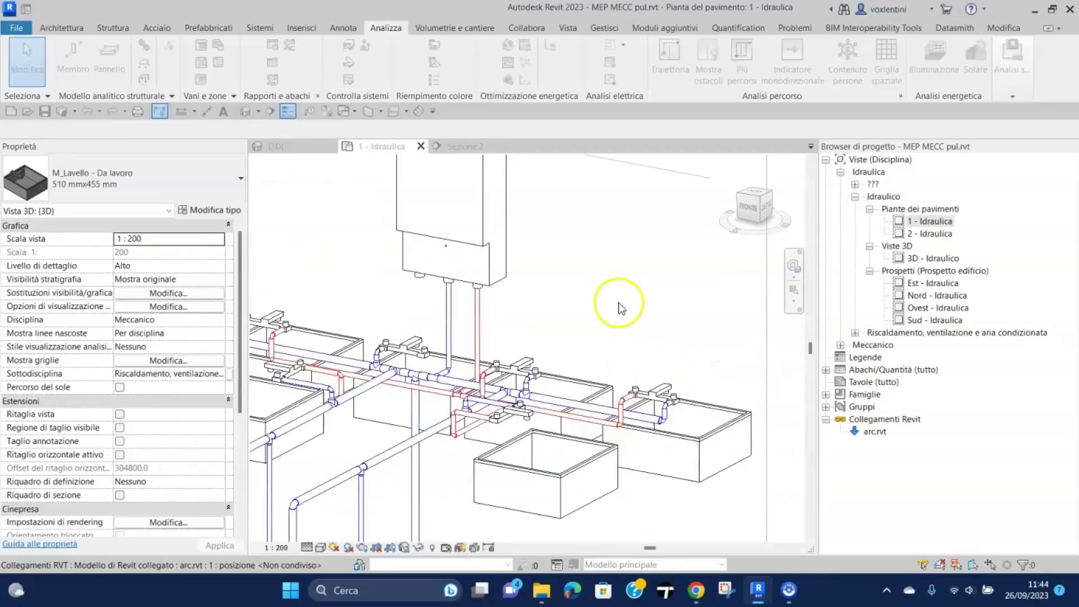
{"action": "middle_click_drag", "start_coordinate": [635, 260], "coordinate": [668, 262]}
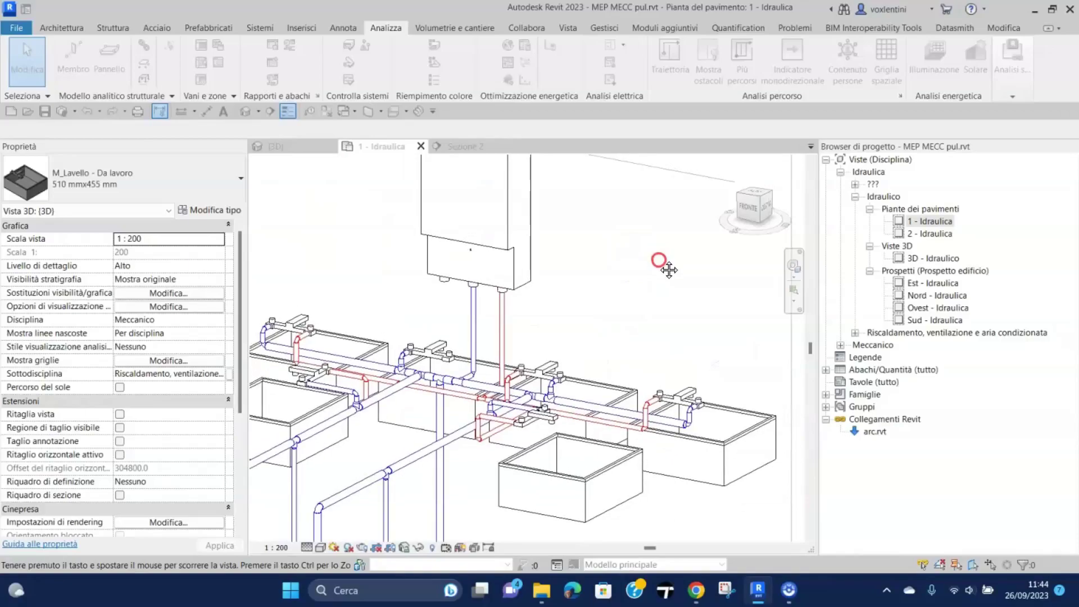
{"action": "scroll", "coordinate": [669, 261], "scroll_direction": "down", "scroll_amount": 2}
{"action": "scroll", "coordinate": [666, 234], "scroll_direction": "down", "scroll_amount": 2}
{"action": "scroll", "coordinate": [666, 234], "scroll_direction": "down", "scroll_amount": 1}
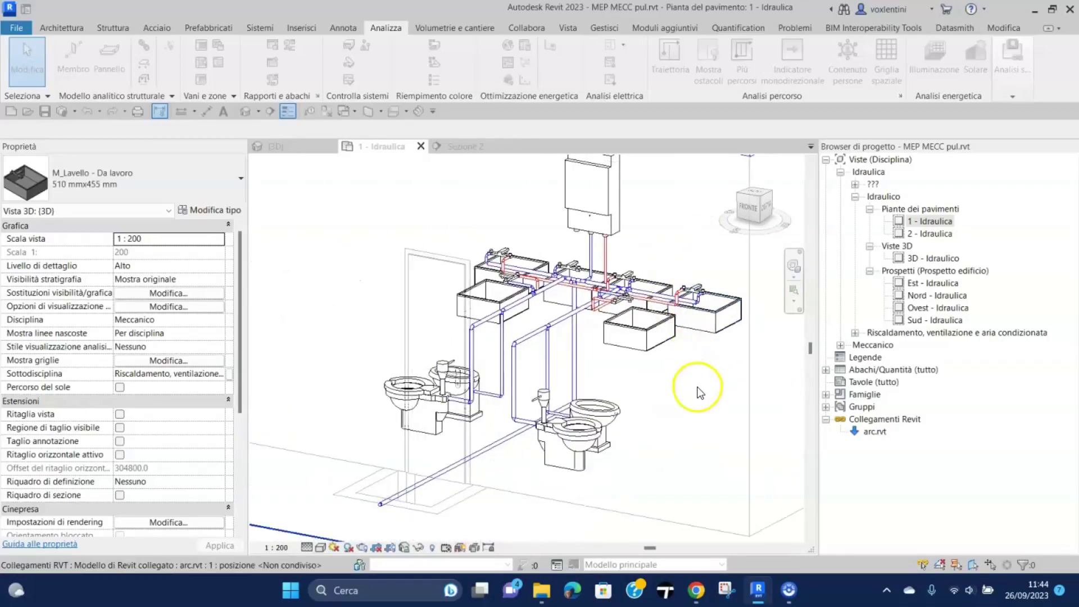
{"action": "middle_click_drag", "start_coordinate": [699, 385], "coordinate": [670, 375]}
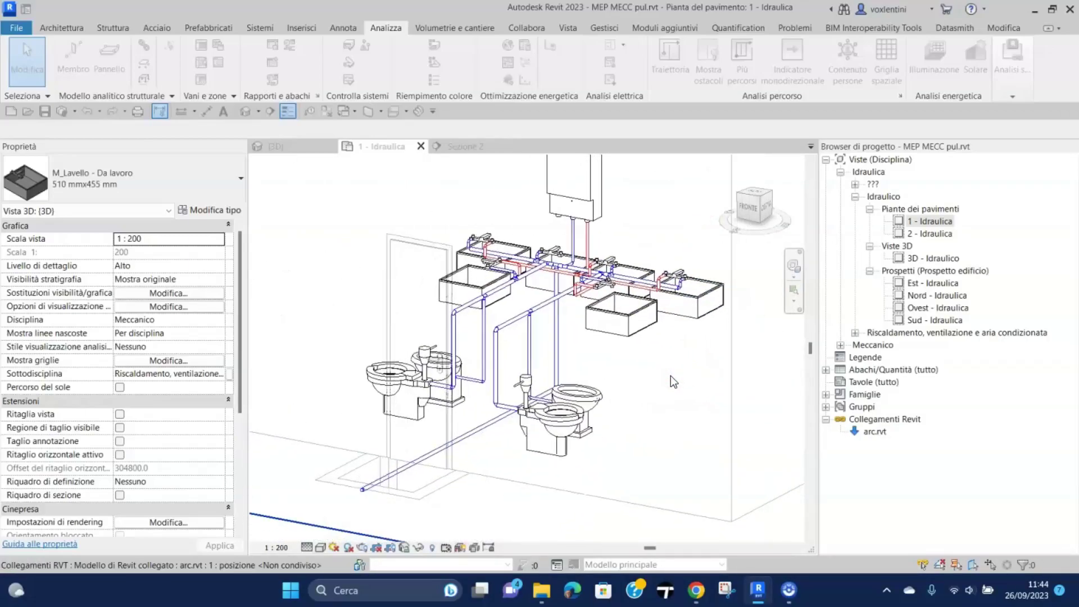
{"action": "scroll", "coordinate": [670, 376], "scroll_direction": "down", "scroll_amount": 1}
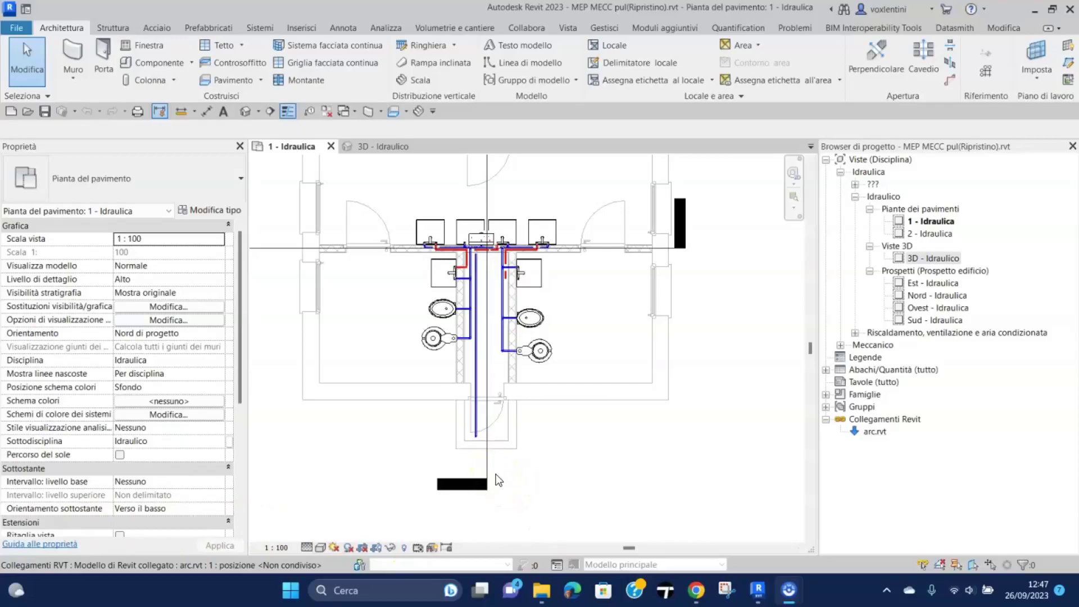
Open the Sezione 3 section from its section line using Vai a vista
{"action": "left_click", "coordinate": [471, 484]}
{"action": "right_click", "coordinate": [471, 485]}
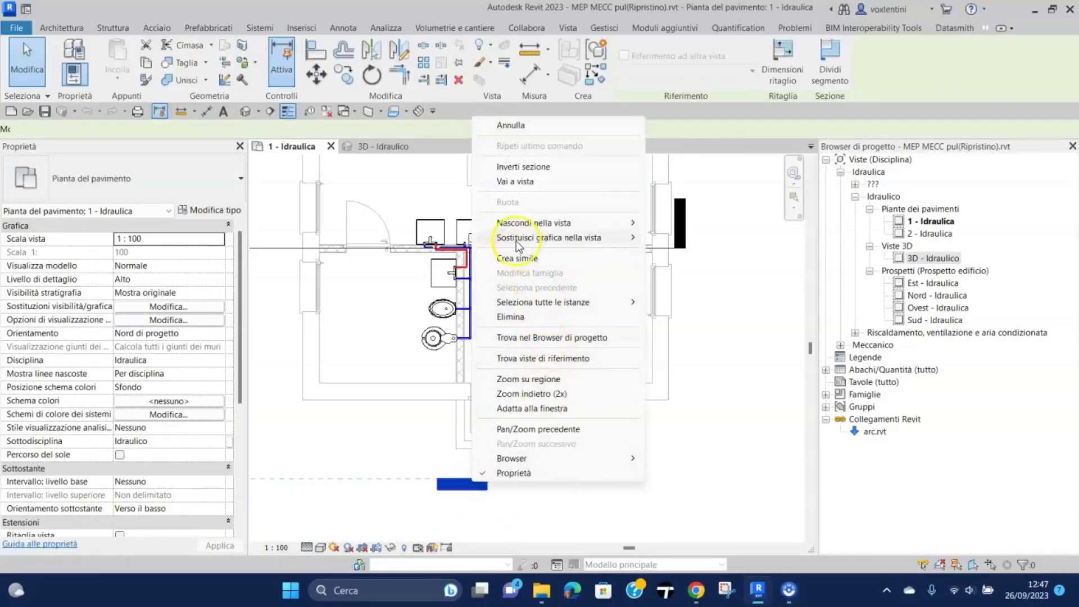
{"action": "left_click", "coordinate": [520, 182]}
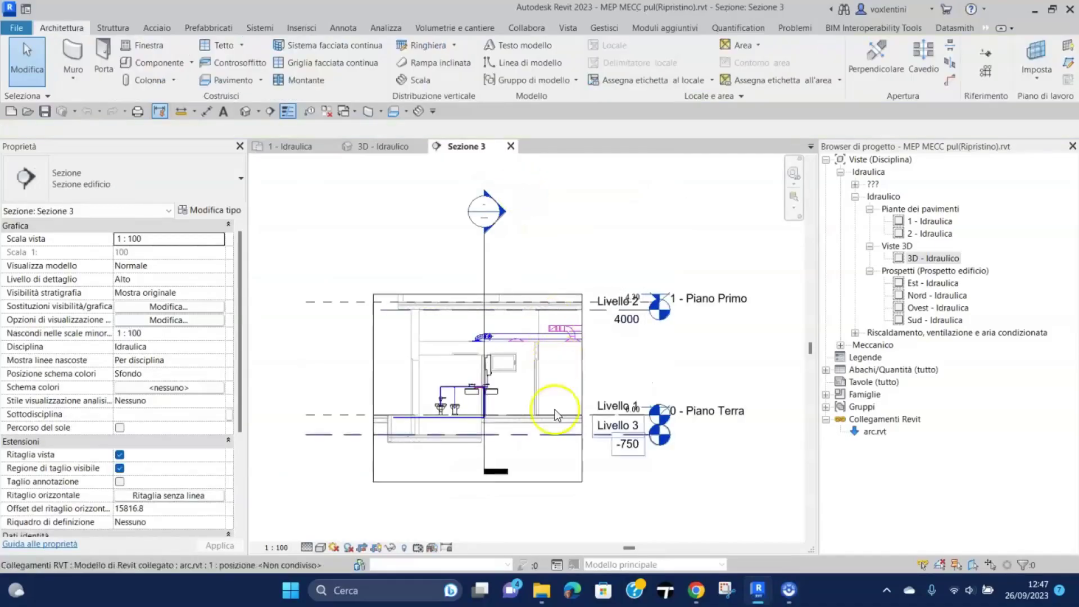
{"action": "scroll", "coordinate": [495, 468], "scroll_direction": "up", "scroll_amount": 1}
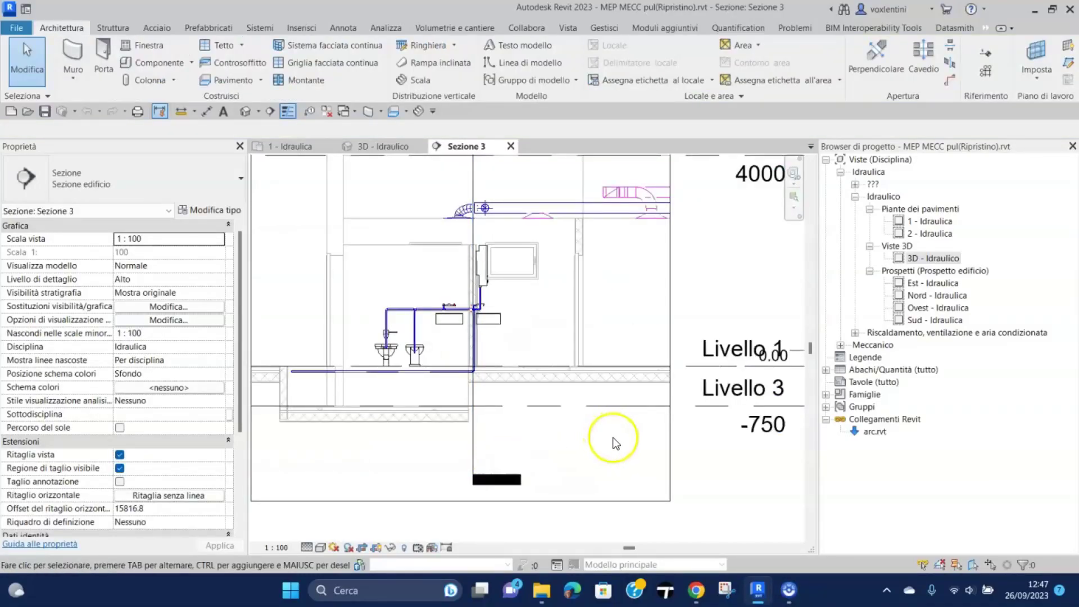
{"action": "scroll", "coordinate": [616, 444], "scroll_direction": "down", "scroll_amount": 1}
{"action": "middle_click_drag", "start_coordinate": [612, 450], "coordinate": [619, 426]}
{"action": "scroll", "coordinate": [535, 426], "scroll_direction": "up", "scroll_amount": 1}
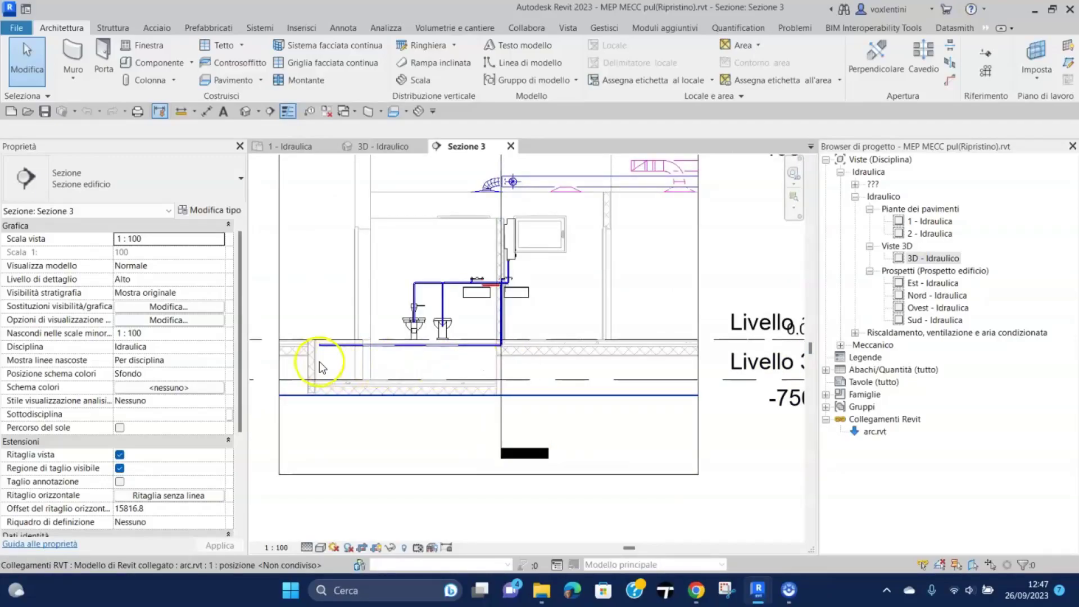
{"action": "scroll", "coordinate": [364, 362], "scroll_direction": "down", "scroll_amount": 2}
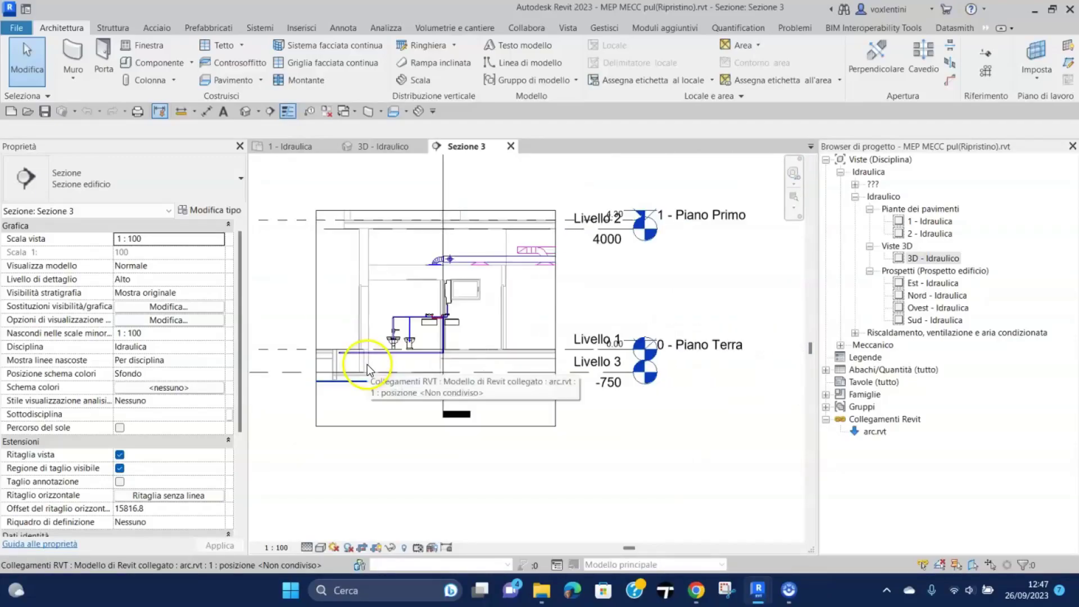
Uncheck Ritaglia vista and frame the fixtures and floor slab in the section
{"action": "left_click", "coordinate": [120, 455]}
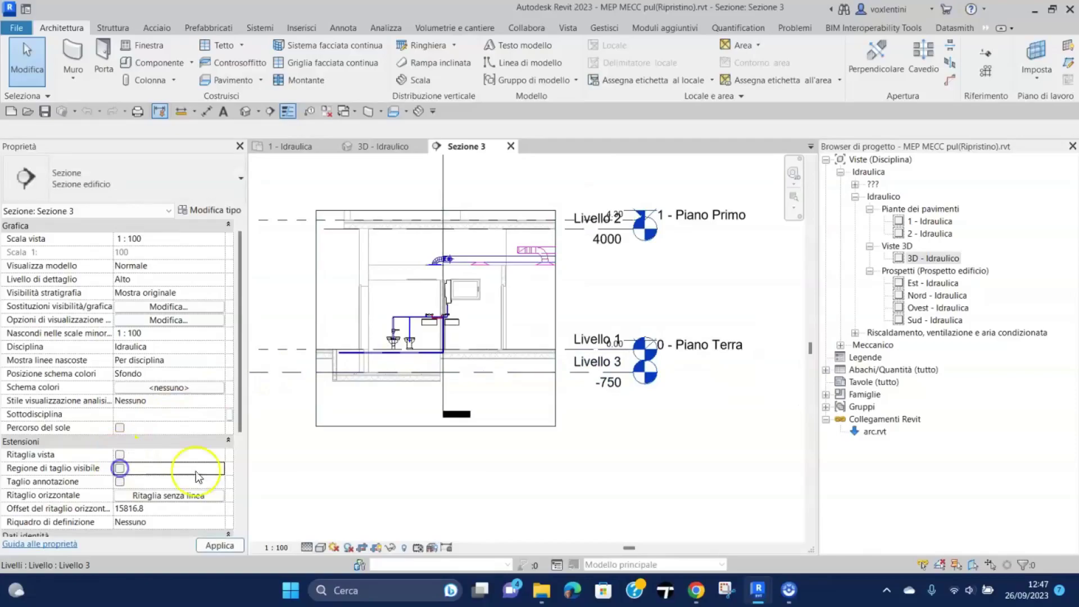
{"action": "scroll", "coordinate": [513, 467], "scroll_direction": "down", "scroll_amount": 1}
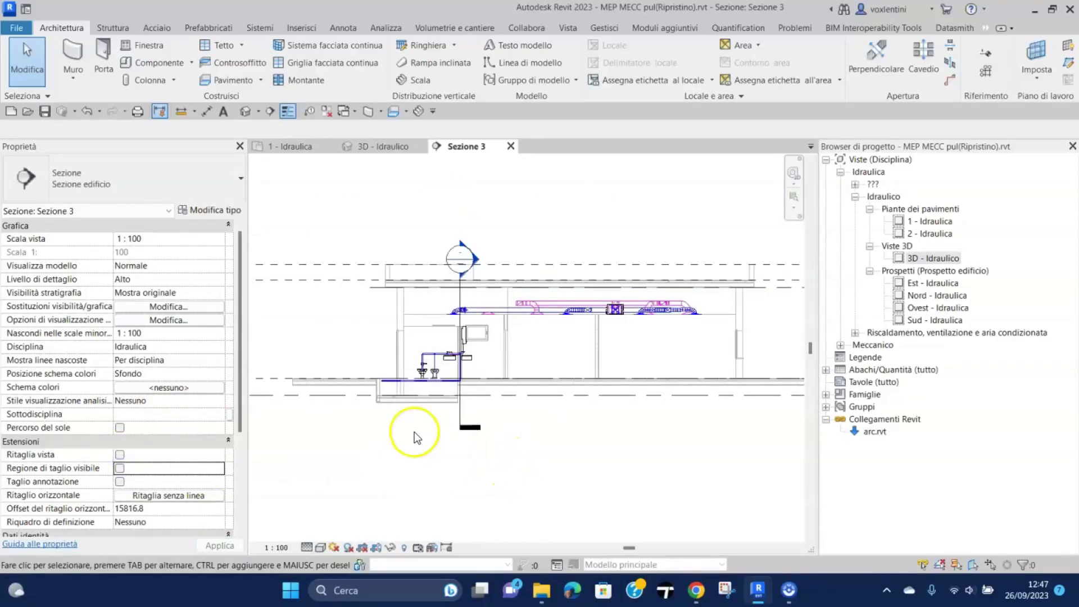
{"action": "scroll", "coordinate": [414, 431], "scroll_direction": "up", "scroll_amount": 1}
{"action": "scroll", "coordinate": [417, 424], "scroll_direction": "up", "scroll_amount": 1}
{"action": "scroll", "coordinate": [420, 417], "scroll_direction": "up", "scroll_amount": 1}
{"action": "scroll", "coordinate": [450, 422], "scroll_direction": "up", "scroll_amount": 2}
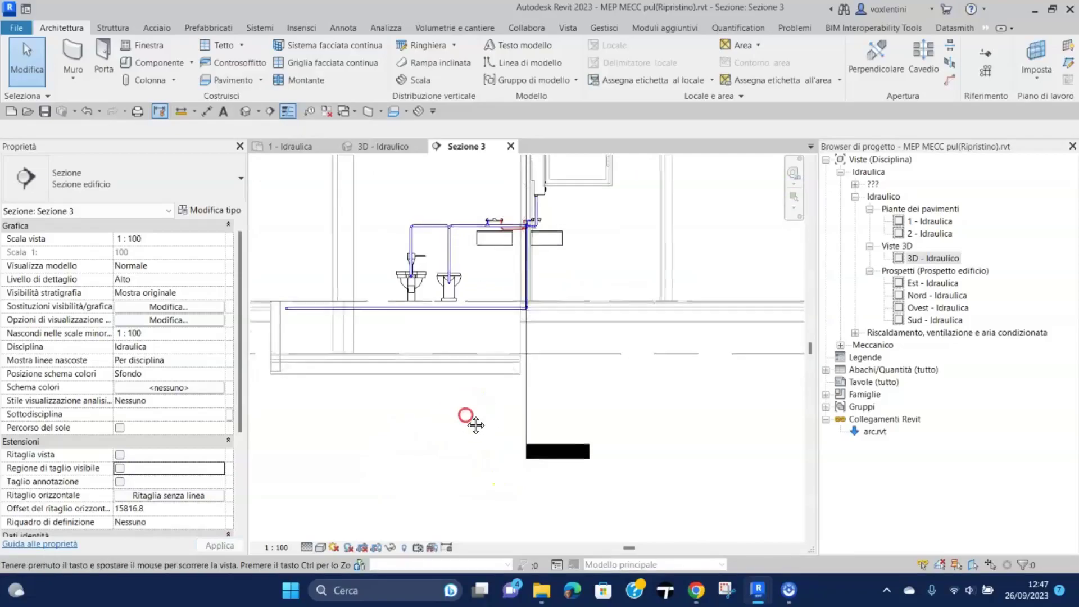
{"action": "middle_click_drag", "start_coordinate": [475, 425], "coordinate": [491, 465]}
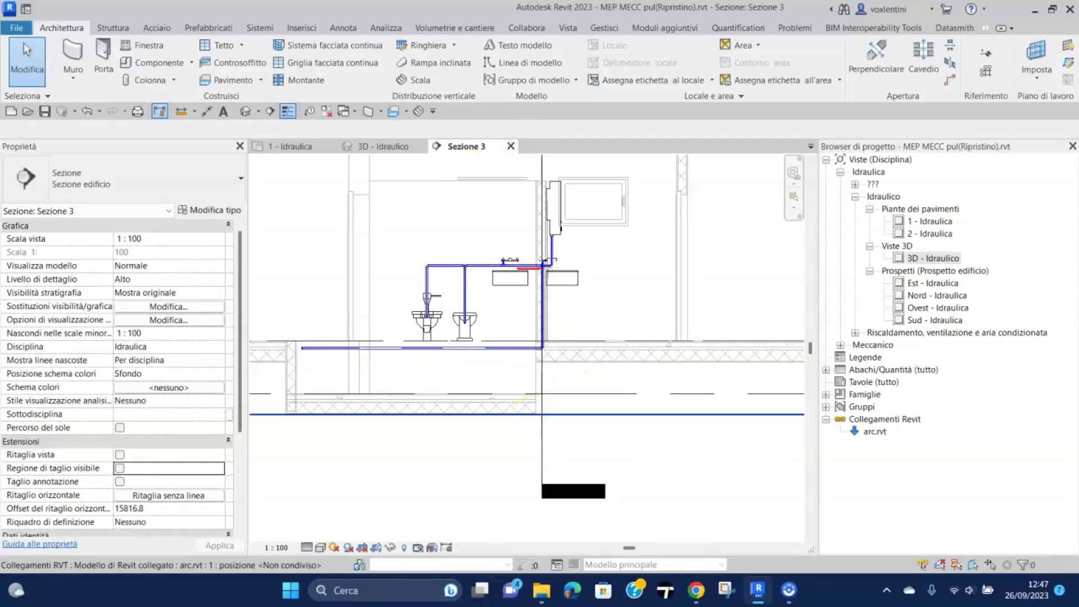
{"action": "left_click", "coordinate": [204, 180]}
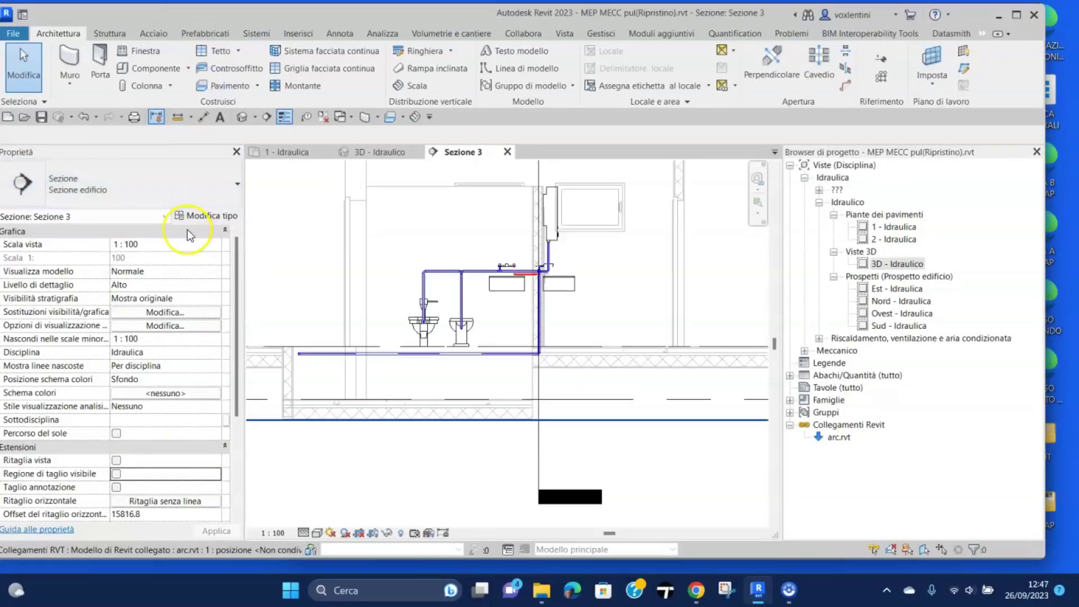
{"action": "scroll", "coordinate": [347, 423], "scroll_direction": "down", "scroll_amount": 1}
{"action": "scroll", "coordinate": [347, 423], "scroll_direction": "down", "scroll_amount": 1}
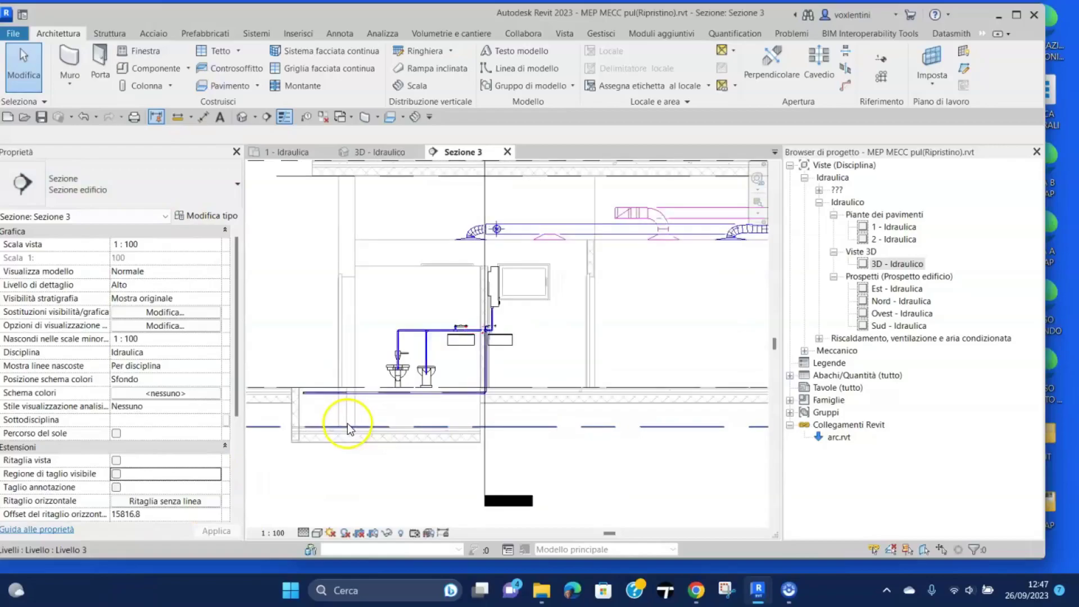
Start an 80 mm Acque reflue pipe with a 1% downward slope
{"action": "left_click", "coordinate": [254, 33]}
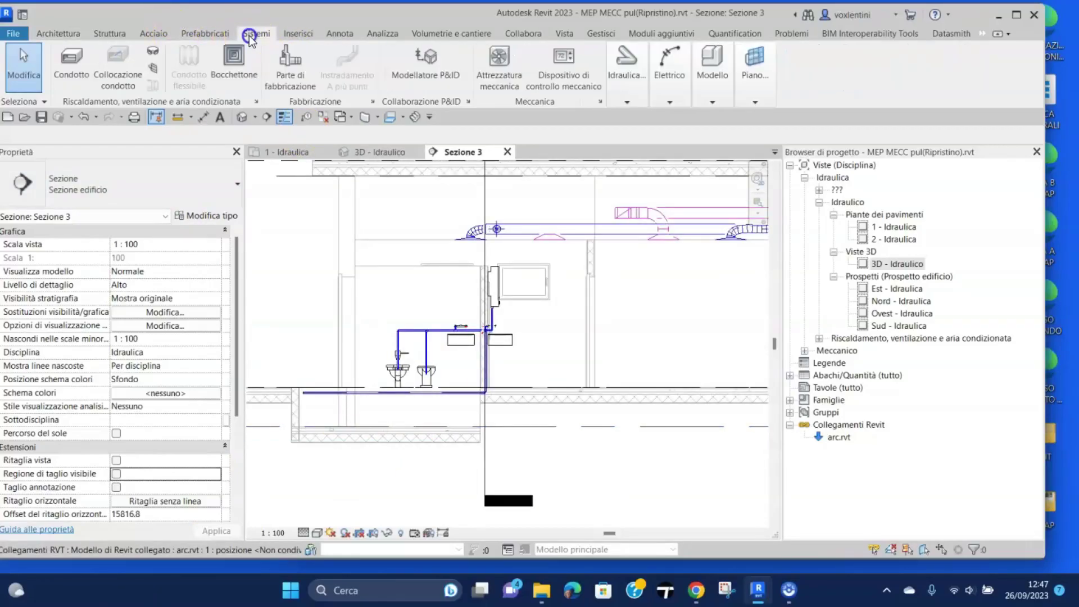
{"action": "left_click", "coordinate": [625, 100]}
{"action": "left_click", "coordinate": [628, 135]}
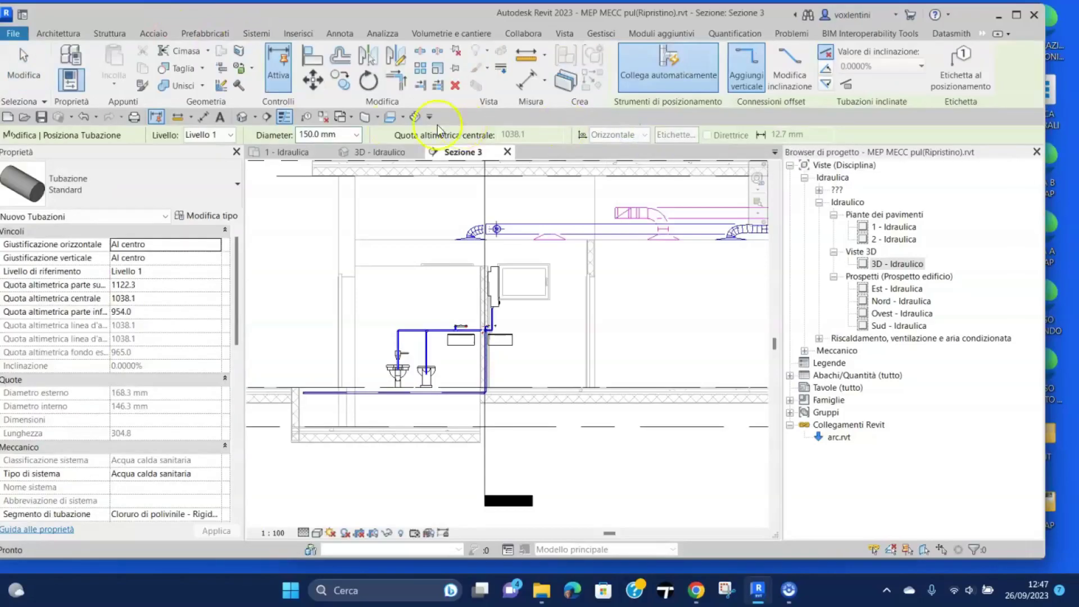
{"action": "left_click", "coordinate": [357, 135]}
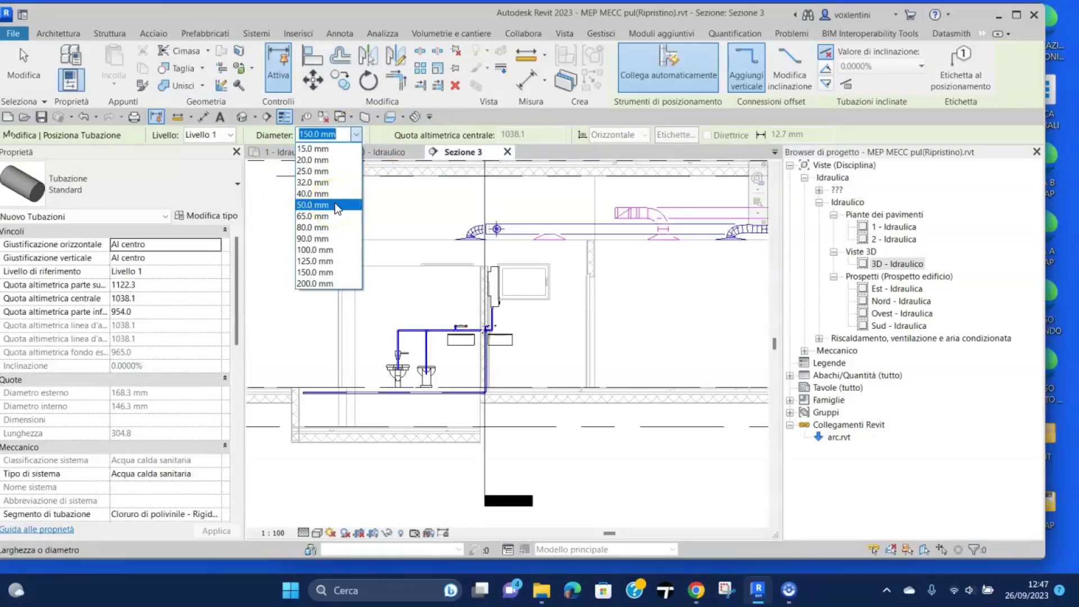
{"action": "left_click", "coordinate": [327, 229]}
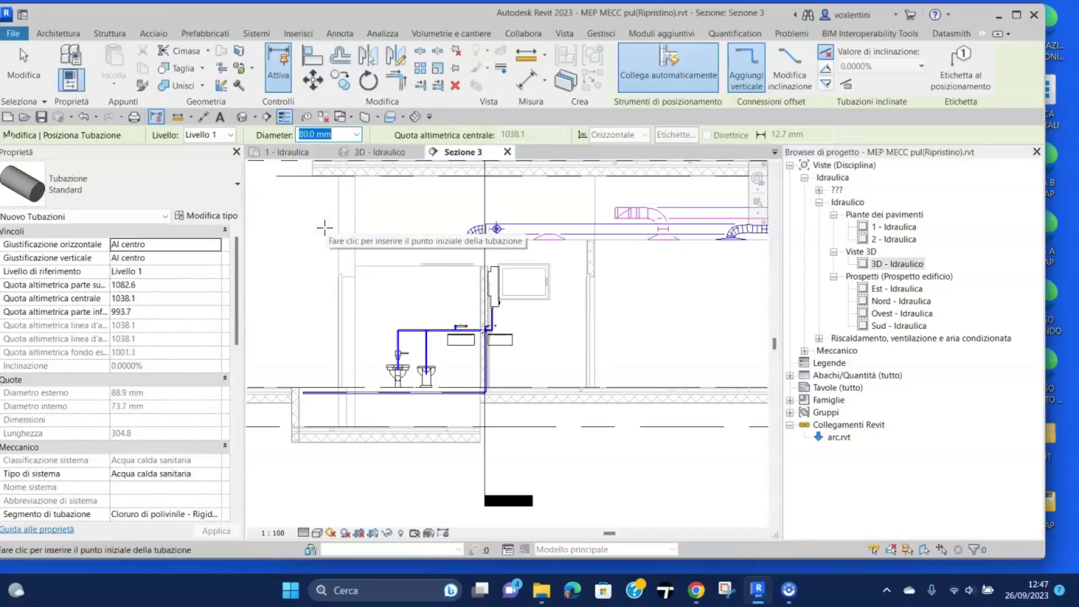
{"action": "left_click", "coordinate": [219, 475]}
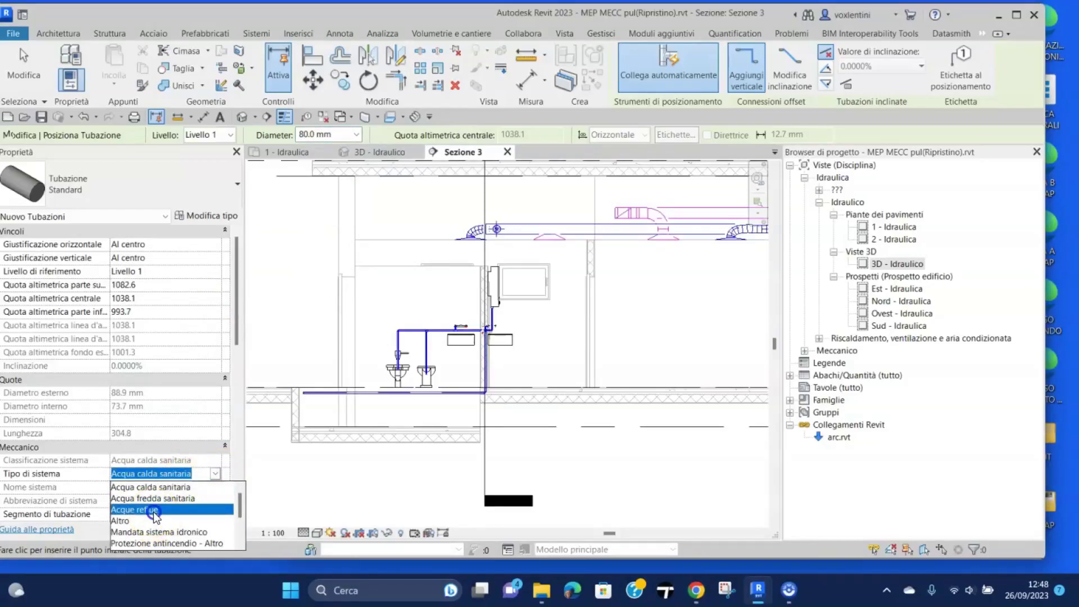
{"action": "left_click", "coordinate": [140, 509]}
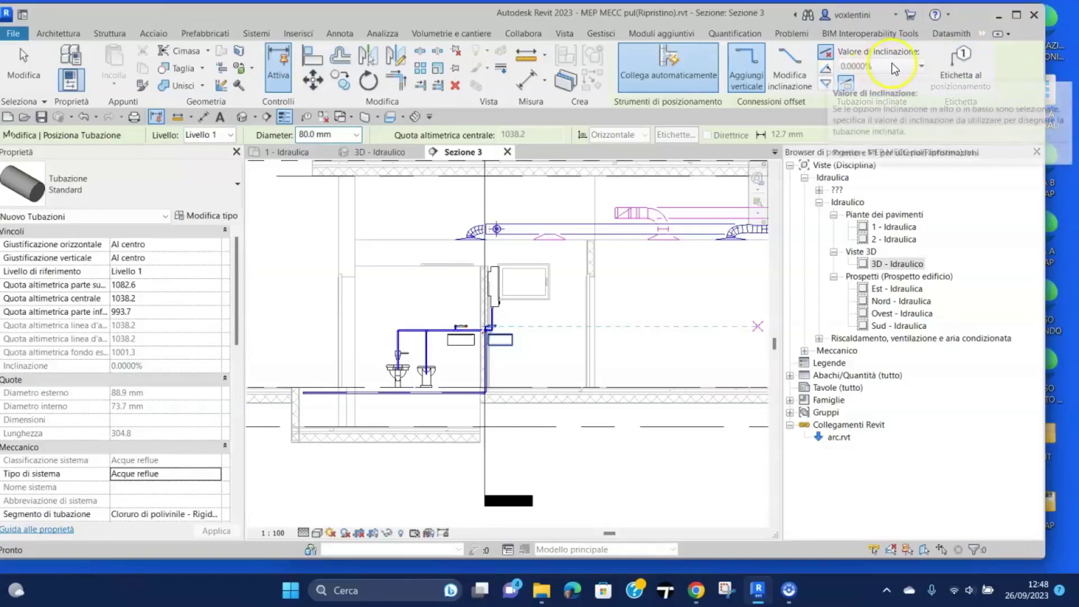
{"action": "left_click", "coordinate": [827, 86]}
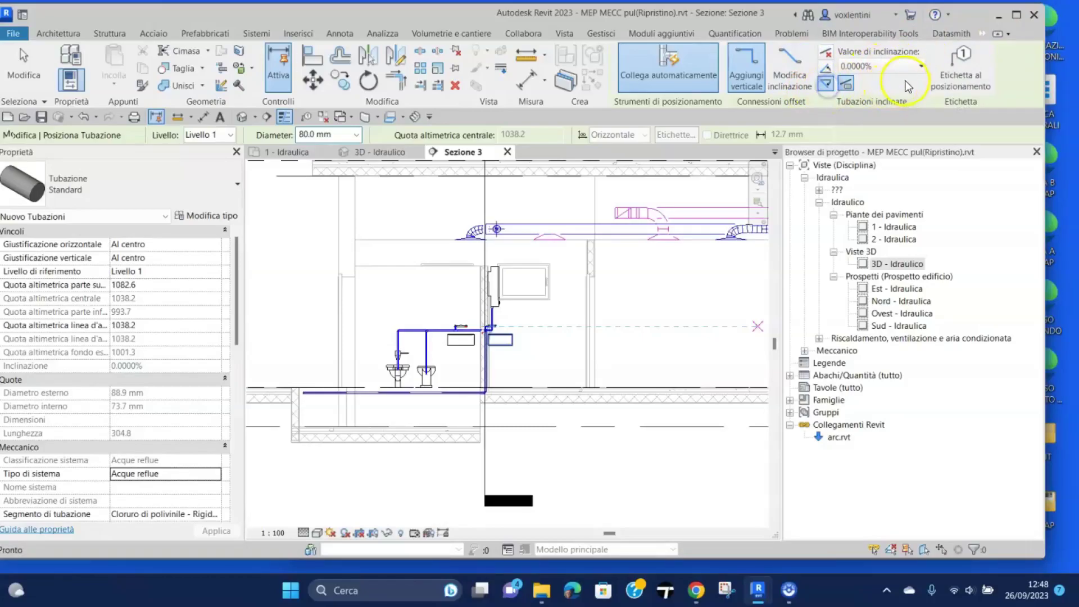
{"action": "left_click", "coordinate": [922, 66]}
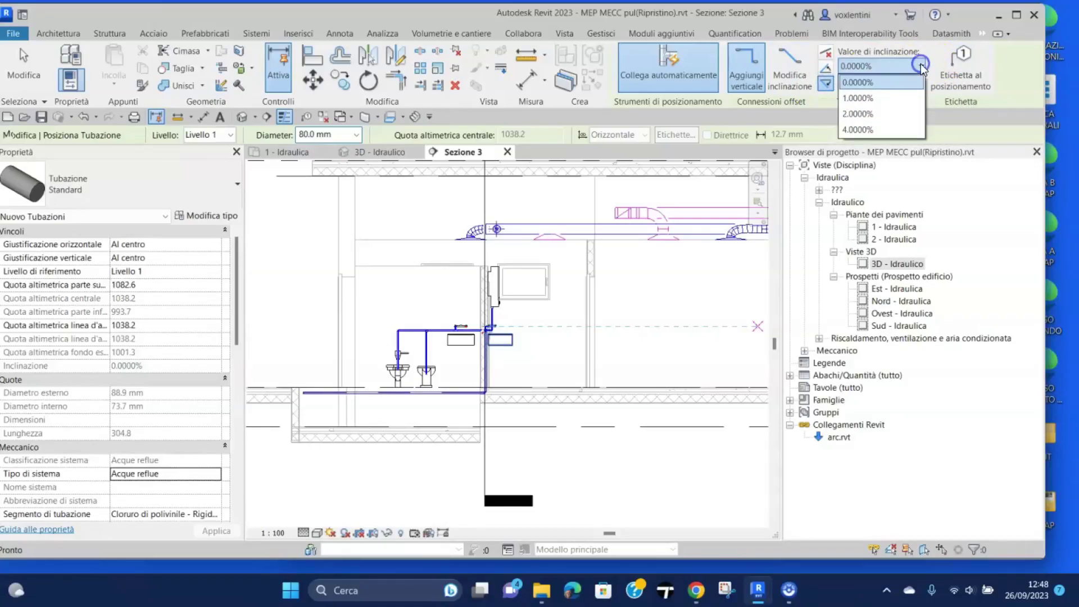
{"action": "left_click", "coordinate": [860, 98]}
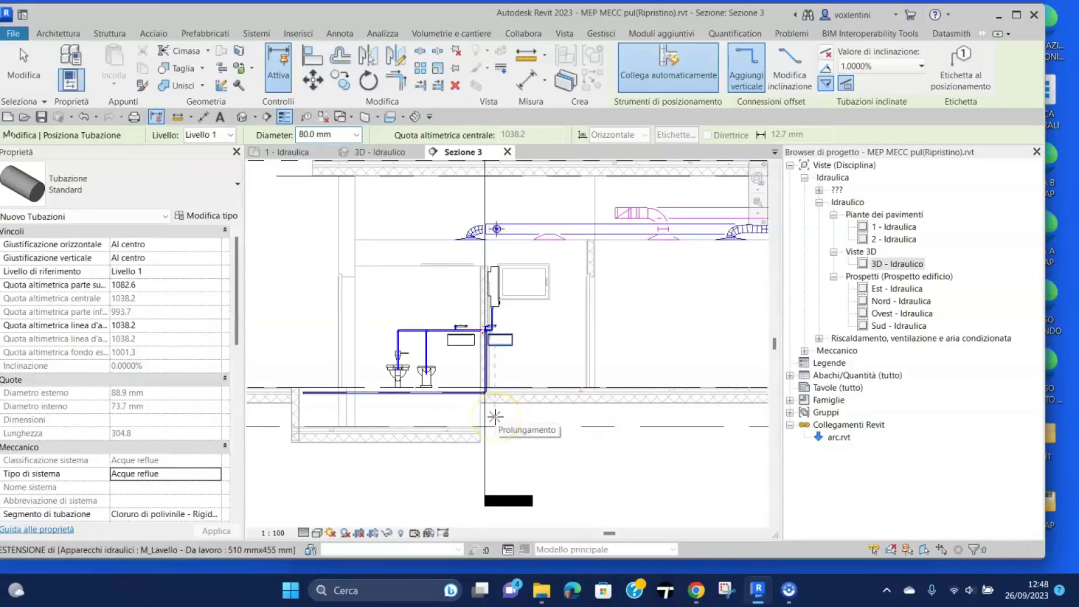
Draw the sloped waste pipe from below the sink drain to the left wall
{"action": "left_click", "coordinate": [495, 417]}
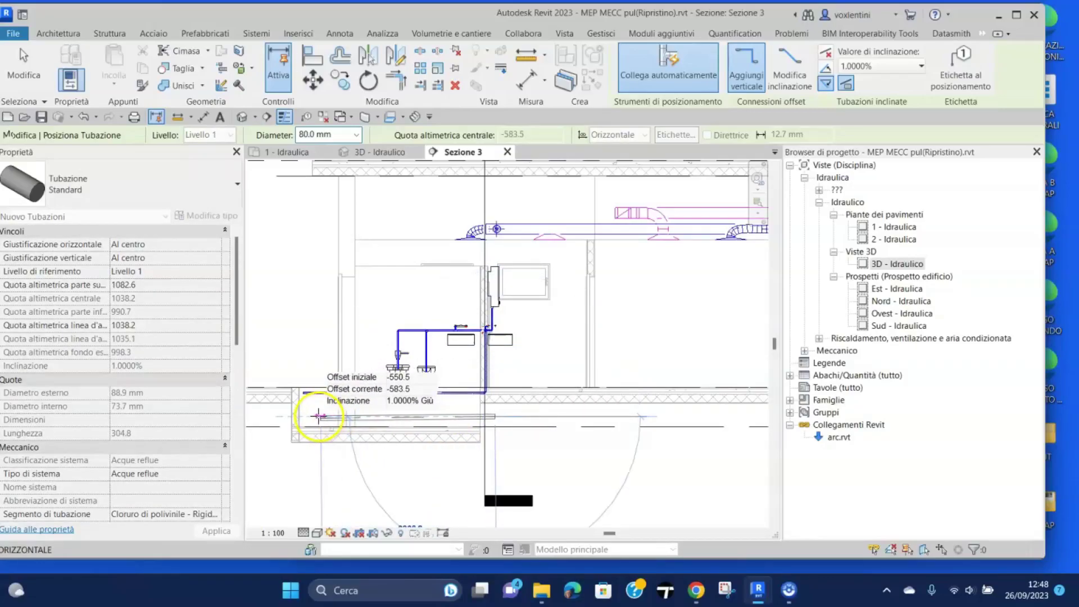
{"action": "scroll", "coordinate": [319, 416], "scroll_direction": "up", "scroll_amount": 2}
{"action": "scroll", "coordinate": [312, 416], "scroll_direction": "up", "scroll_amount": 3}
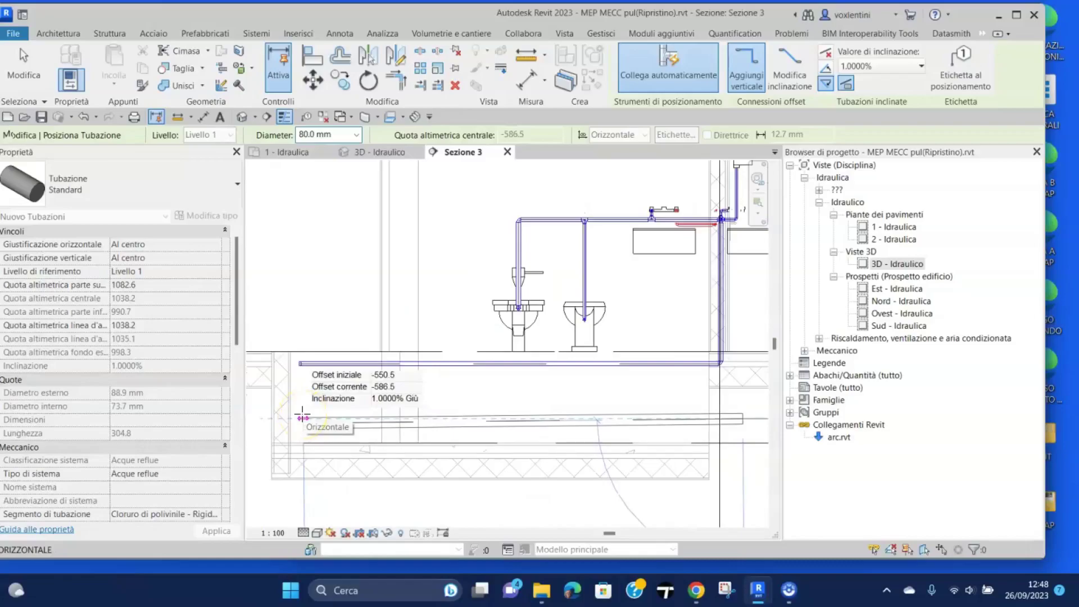
{"action": "left_click", "coordinate": [303, 417]}
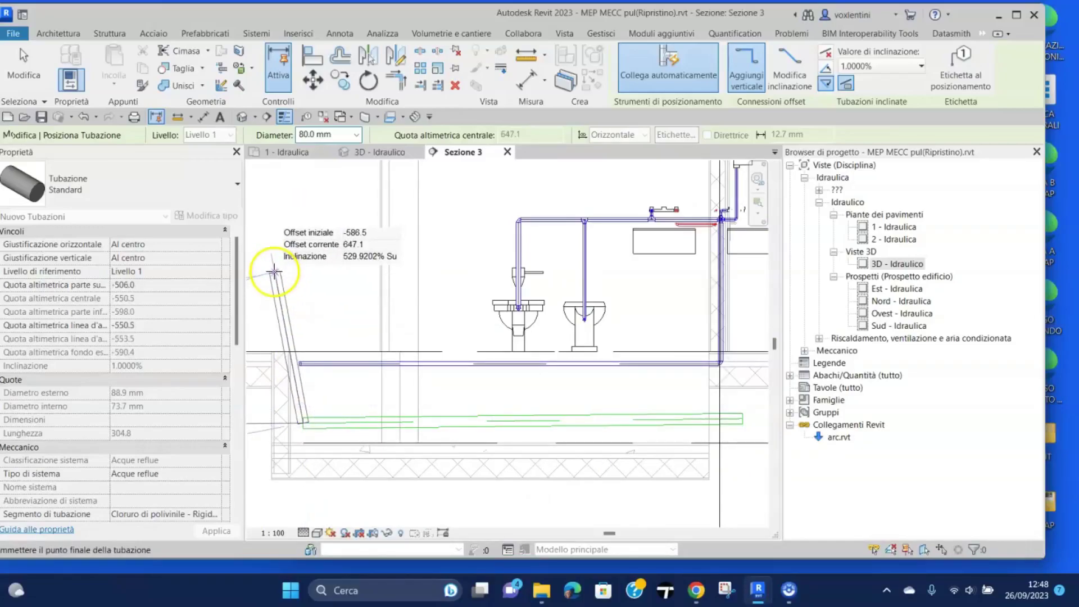
{"action": "key", "text": "Escape"}
{"action": "key", "text": "Escape"}
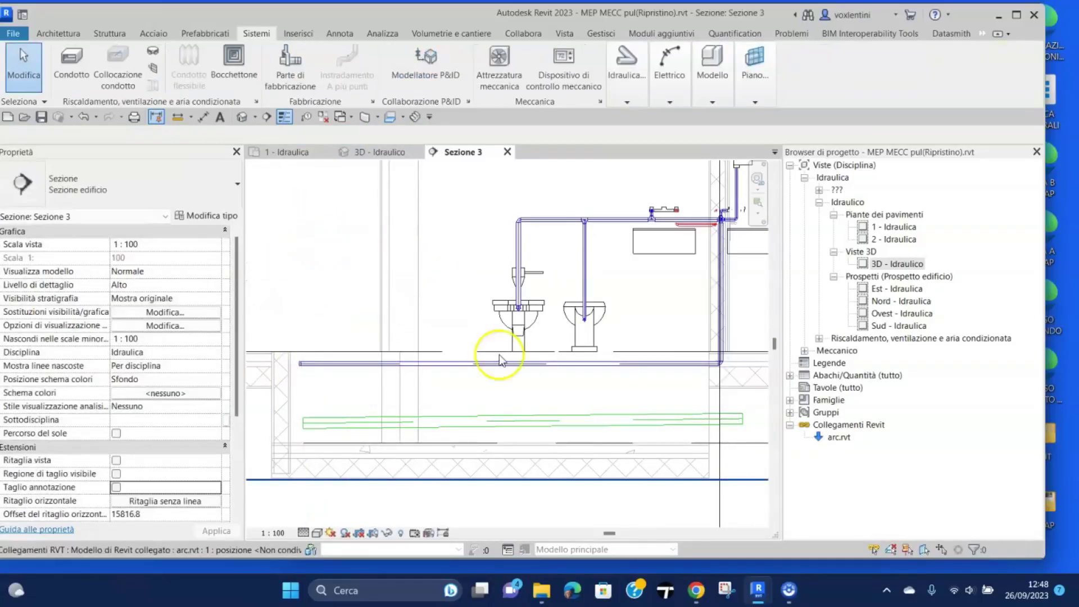
Select the new waste pipe and nudge it upward twice with the arrow keys
{"action": "left_click", "coordinate": [539, 425]}
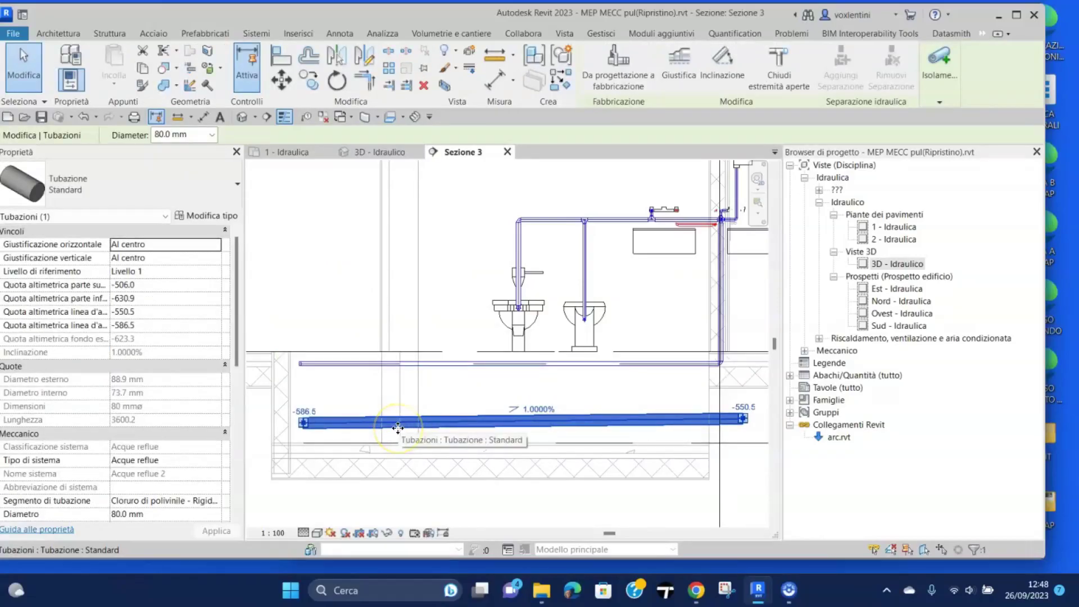
{"action": "key", "text": "Up"}
{"action": "key", "text": "Up"}
{"action": "key", "text": "Up"}
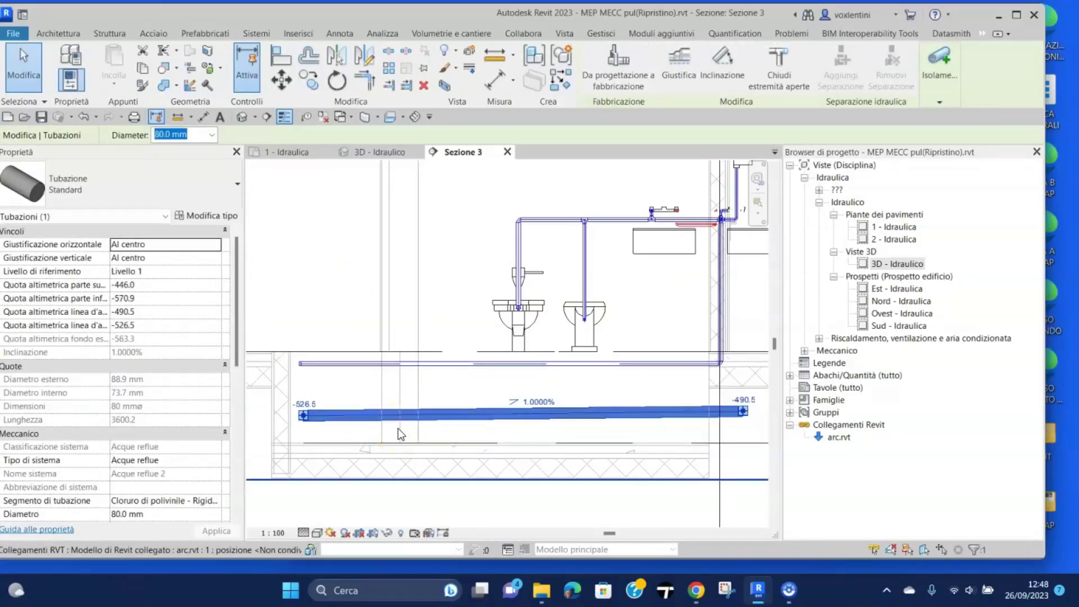
{"action": "key", "text": "Up"}
{"action": "left_click", "coordinate": [359, 389]}
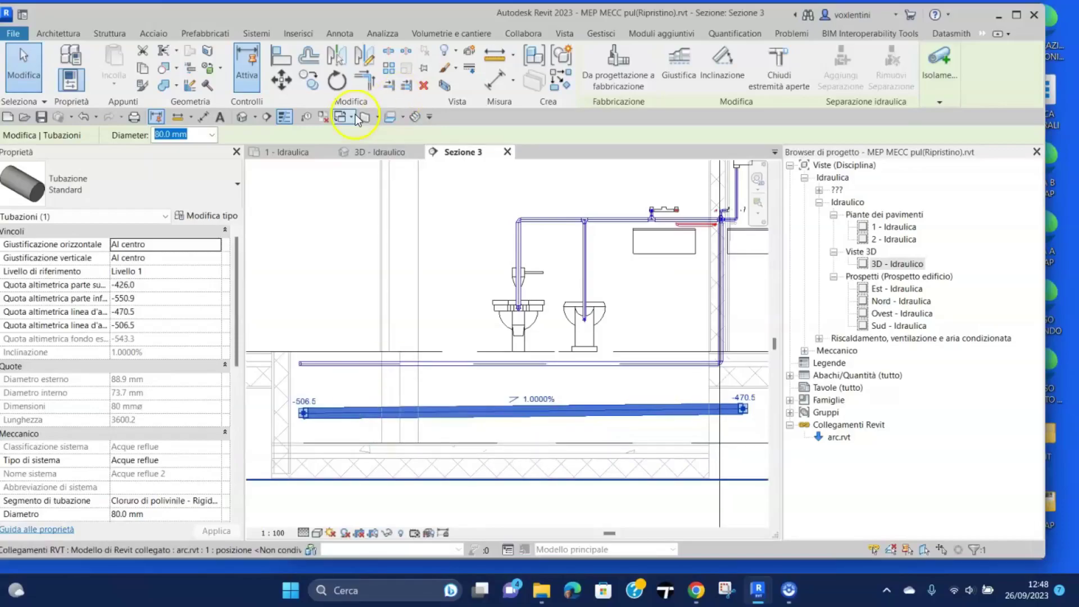
{"action": "left_click", "coordinate": [313, 248]}
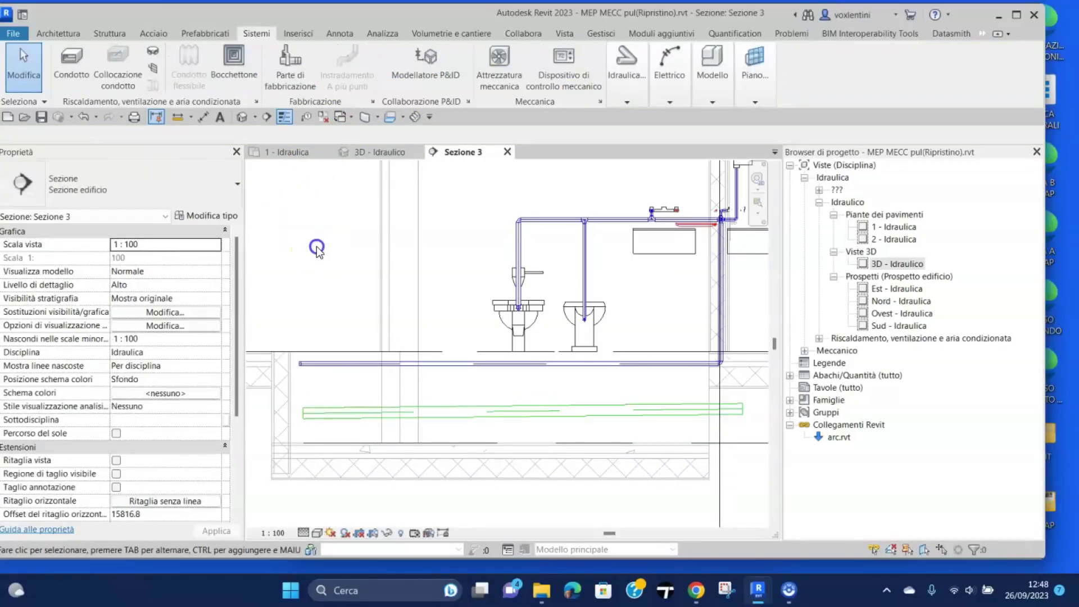
Switch to 3D - Idraulico, then select and clear the left-hand WC and bidet
{"action": "left_click", "coordinate": [390, 149]}
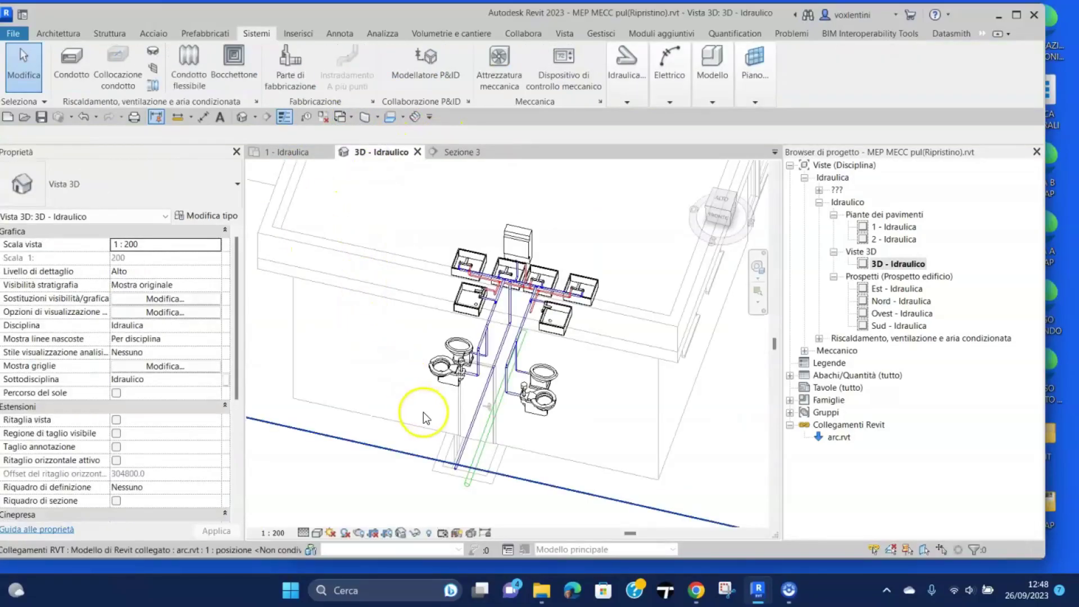
{"action": "scroll", "coordinate": [433, 398], "scroll_direction": "up", "scroll_amount": 1}
{"action": "scroll", "coordinate": [434, 398], "scroll_direction": "up", "scroll_amount": 3}
{"action": "left_click", "coordinate": [474, 330]}
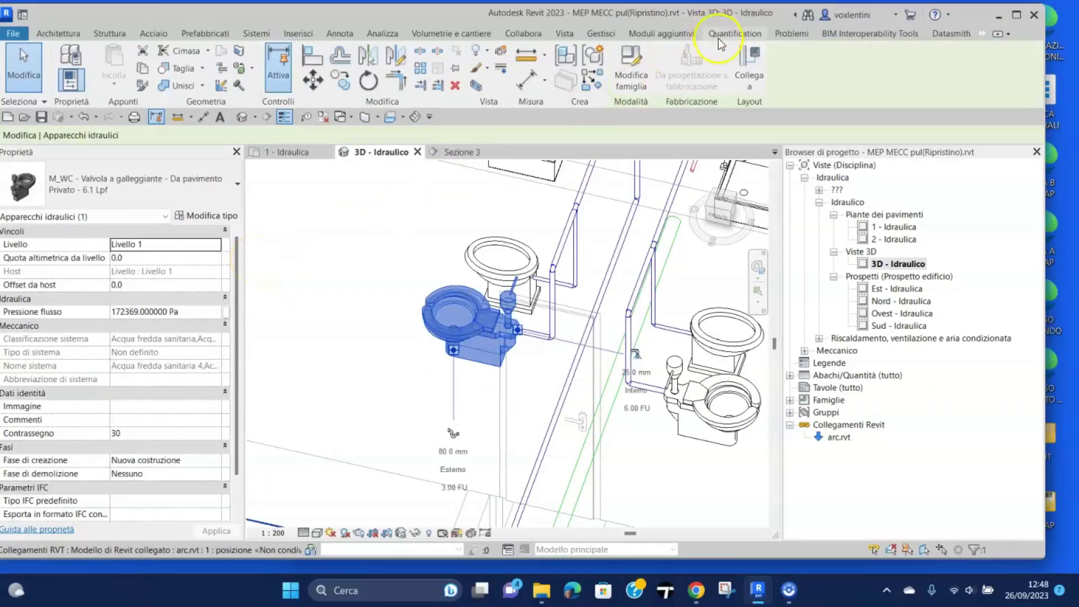
{"action": "left_click", "coordinate": [626, 285]}
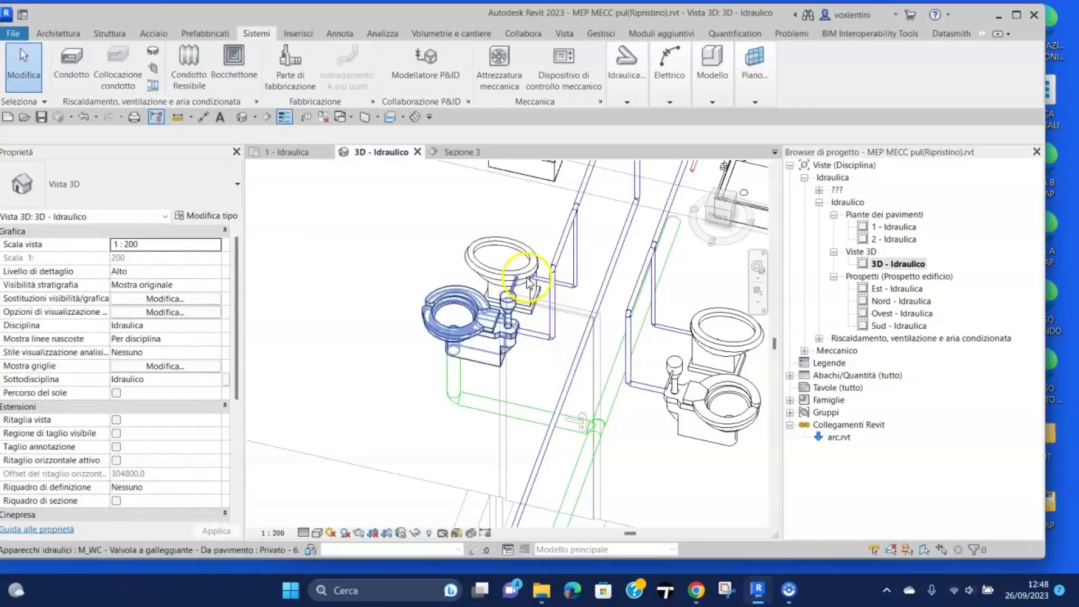
{"action": "left_click", "coordinate": [502, 263]}
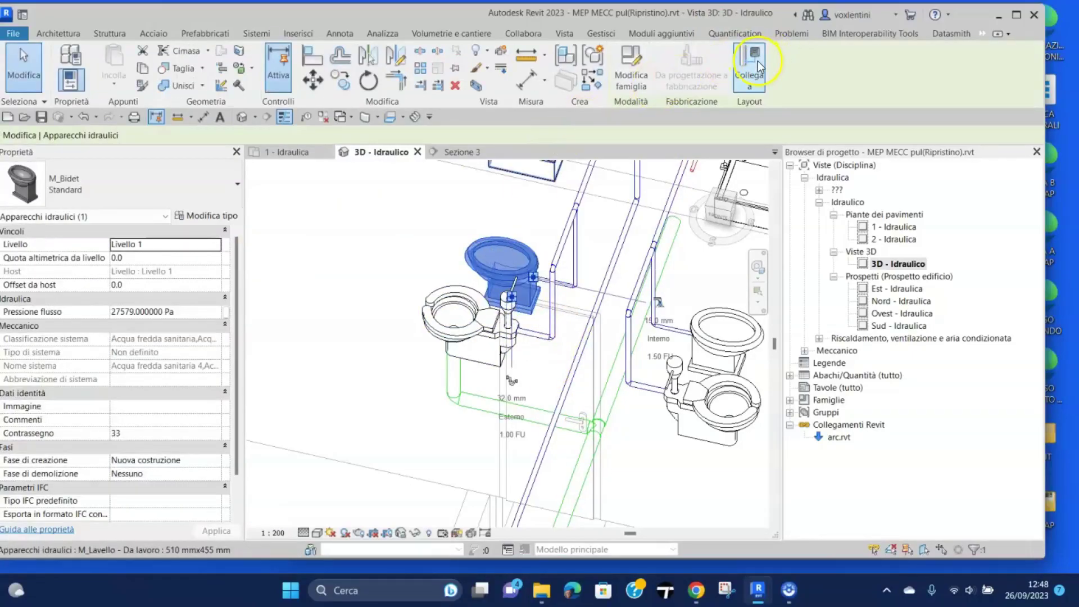
{"action": "key", "text": "Escape"}
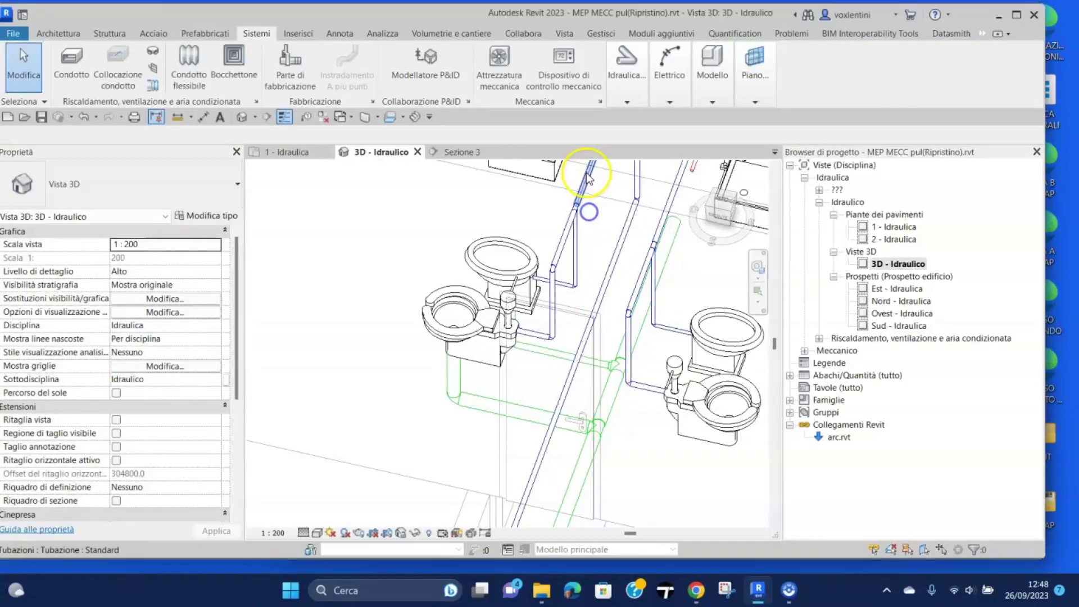
Connect the right-hand WC and right-hand bidet to the waste pipe with Collega a
{"action": "left_click", "coordinate": [755, 366]}
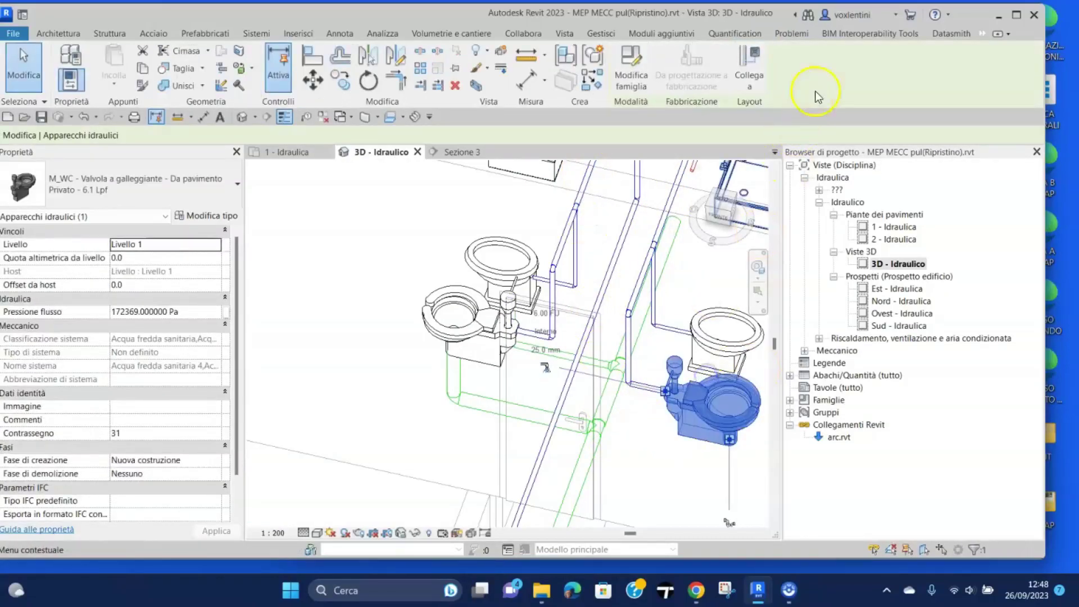
{"action": "left_click", "coordinate": [753, 54]}
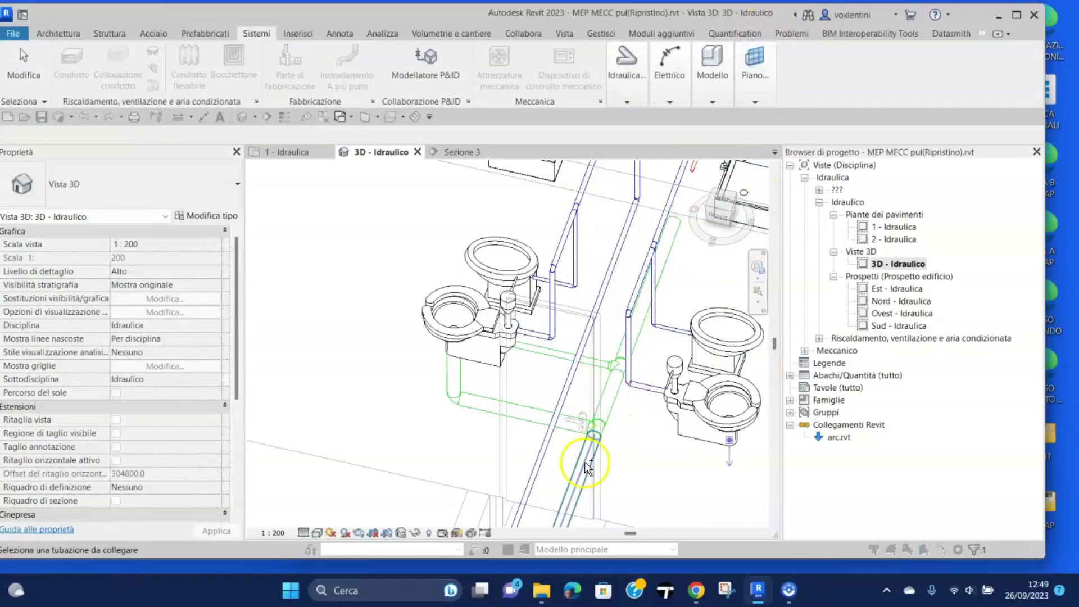
{"action": "left_click", "coordinate": [586, 466]}
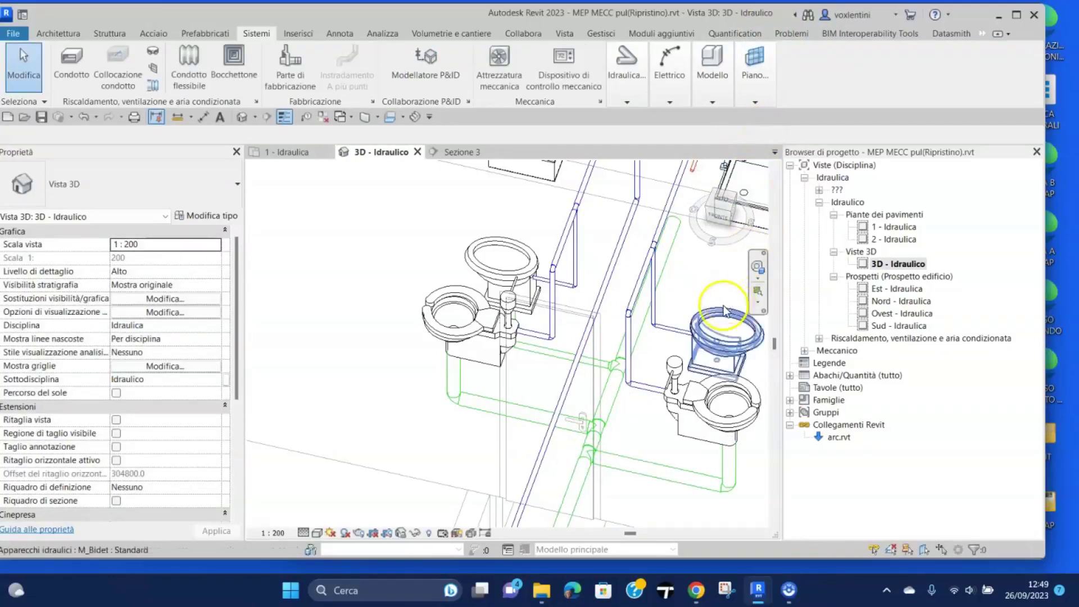
{"action": "left_click", "coordinate": [725, 334]}
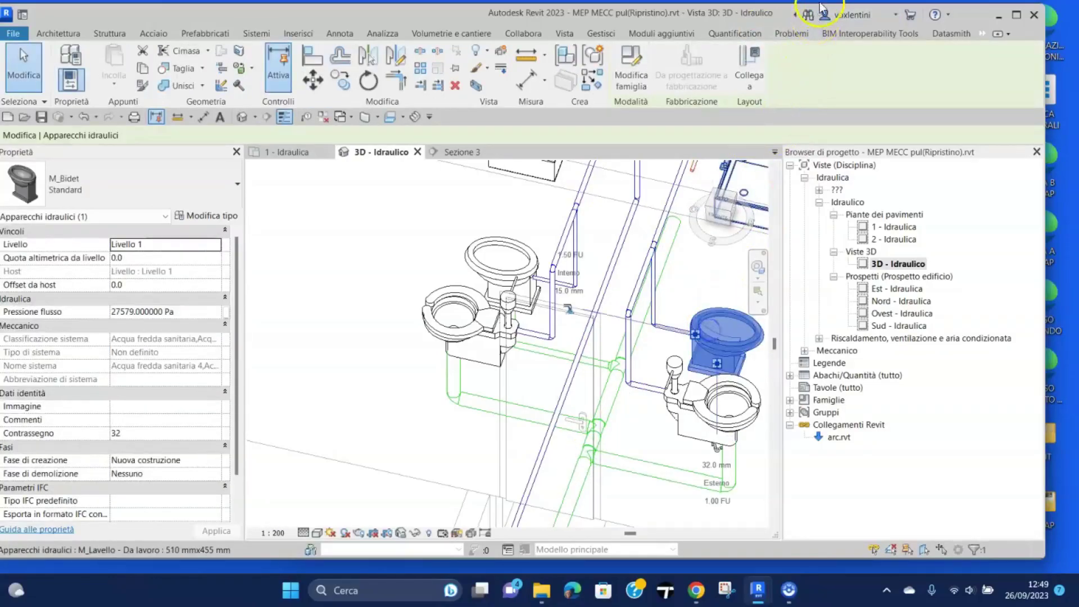
{"action": "left_click", "coordinate": [737, 56]}
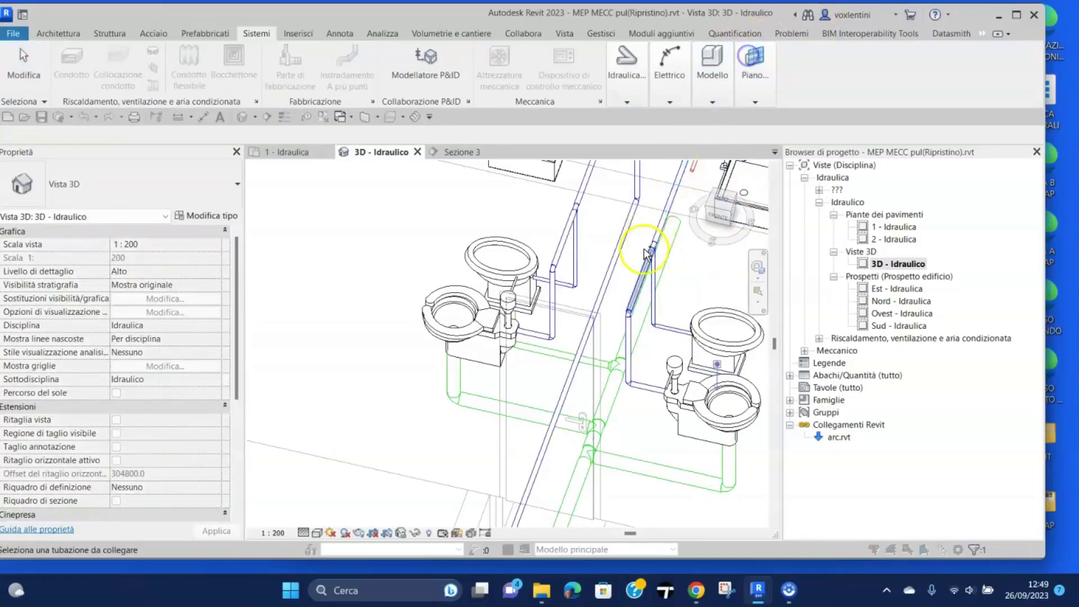
{"action": "left_click", "coordinate": [610, 384]}
Orbit and zoom to inspect the waste pipes and the sinks above
{"action": "scroll", "coordinate": [668, 311], "scroll_direction": "down", "scroll_amount": 1}
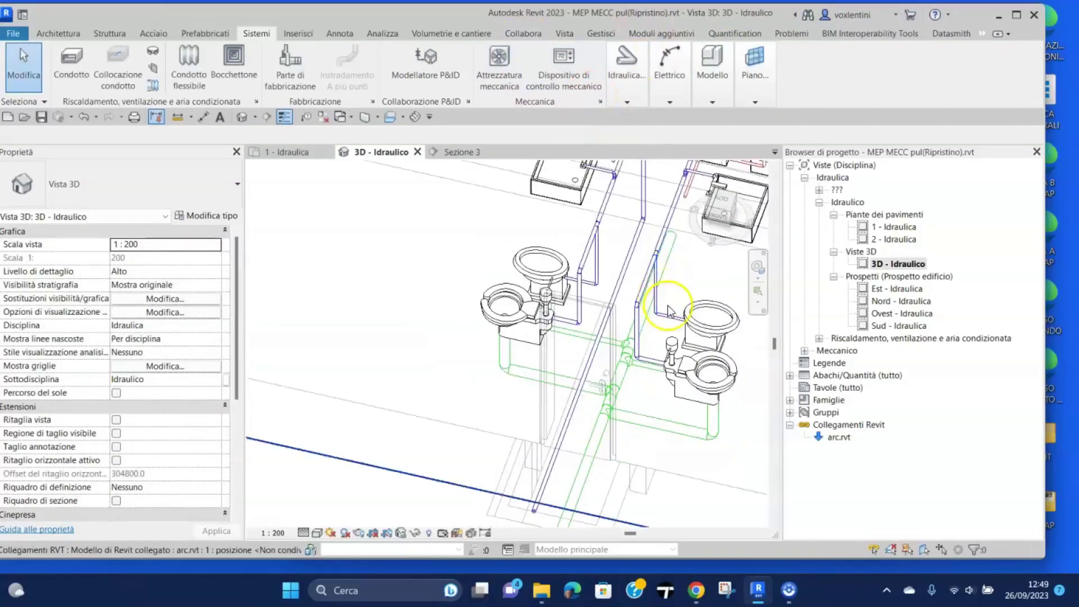
{"action": "scroll", "coordinate": [590, 281], "scroll_direction": "up", "scroll_amount": 2}
{"action": "scroll", "coordinate": [568, 314], "scroll_direction": "down", "scroll_amount": 3}
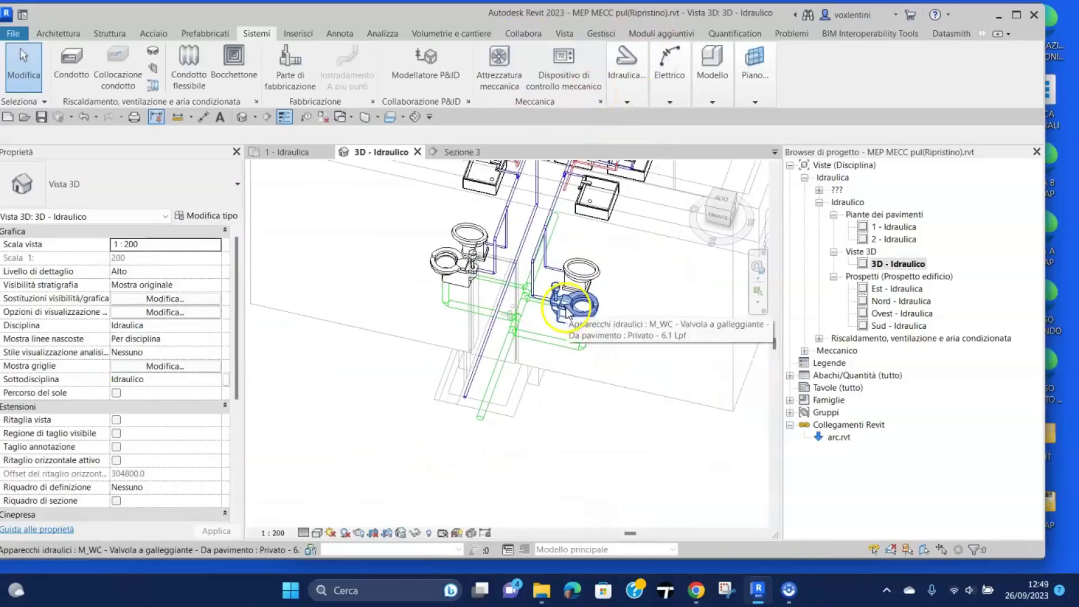
{"action": "mouse_move", "coordinate": [568, 314]}
{"action": "middle_mouse_down", "text": "shift"}
{"action": "mouse_move", "coordinate": [540, 338]}
{"action": "mouse_move", "coordinate": [554, 357]}
{"action": "mouse_move", "coordinate": [550, 236]}
{"action": "middle_mouse_up", "text": "shift"}
{"action": "scroll", "coordinate": [549, 236], "scroll_direction": "down", "scroll_amount": 2}
{"action": "middle_click_drag", "start_coordinate": [535, 357], "coordinate": [581, 464]}
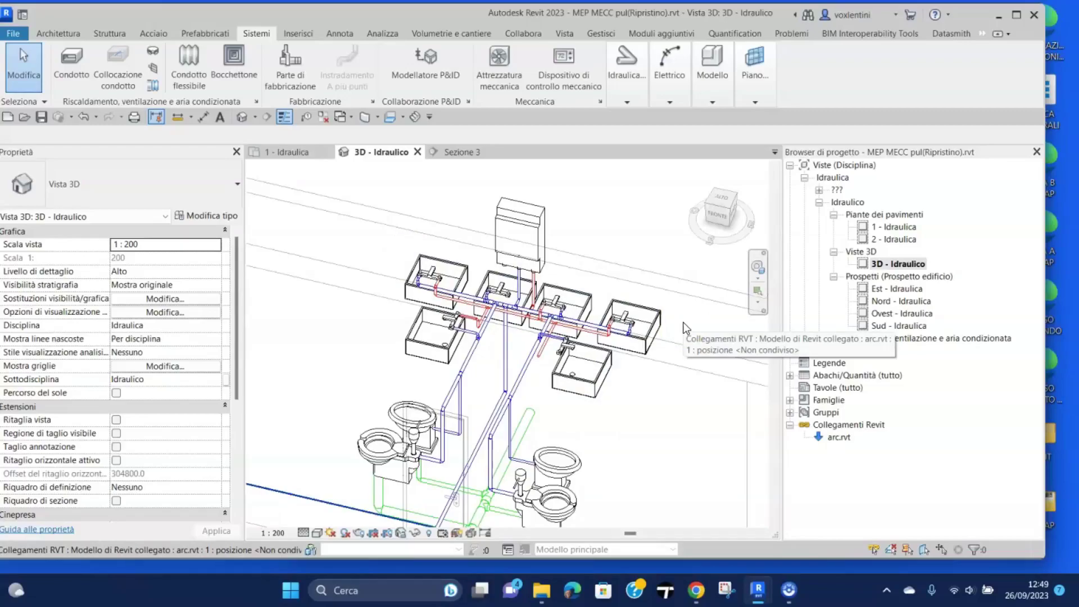
{"action": "left_click", "coordinate": [389, 208]}
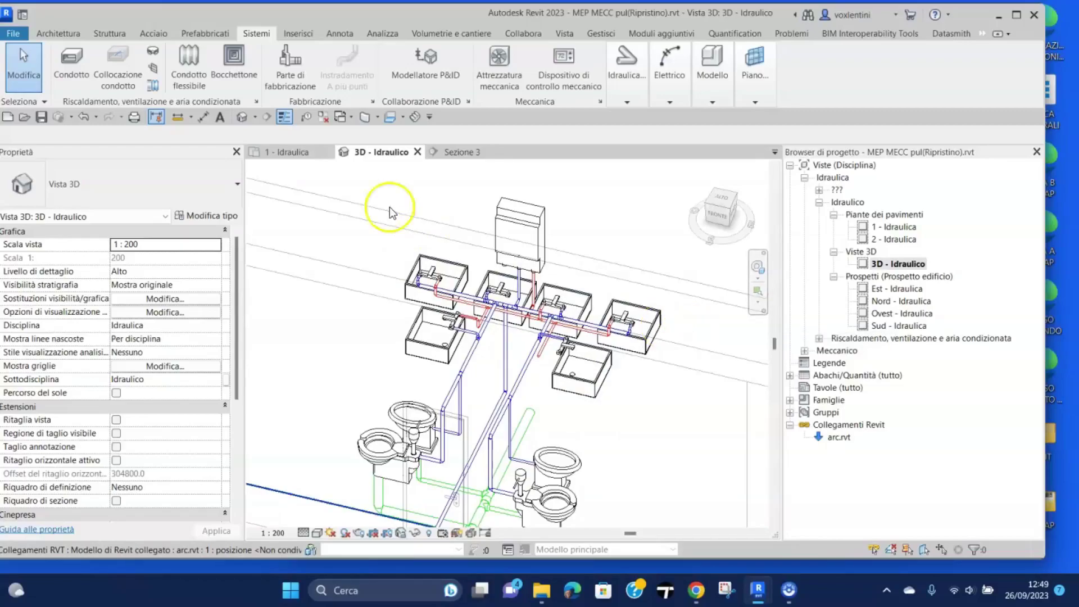
From the 1 - Idraulica plan, open Sezione 2 through the section marker beside the sinks
{"action": "left_click", "coordinate": [297, 157]}
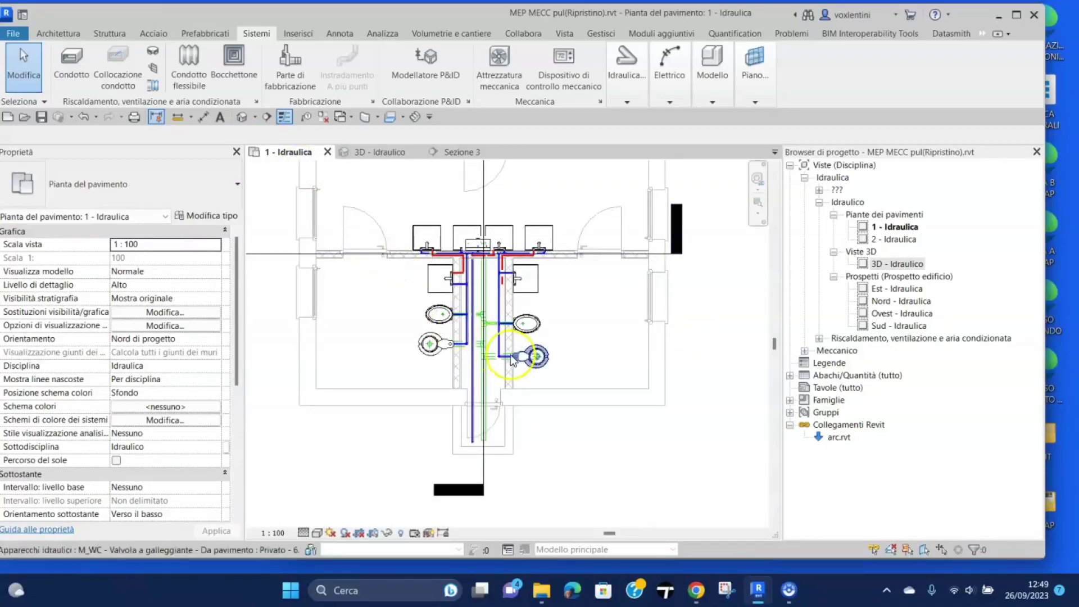
{"action": "scroll", "coordinate": [648, 389], "scroll_direction": "up", "scroll_amount": 2}
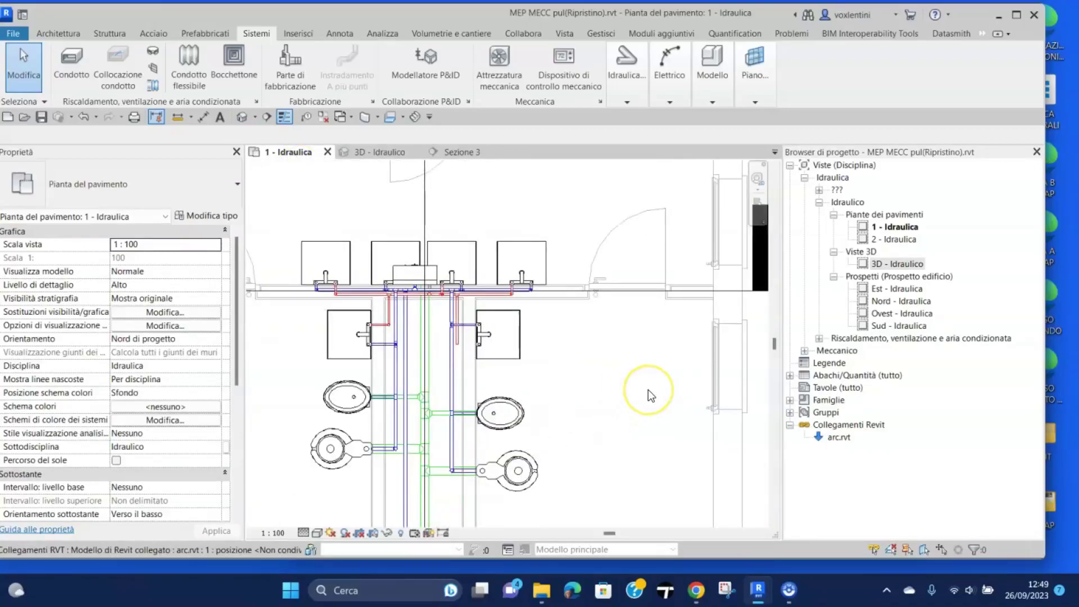
{"action": "scroll", "coordinate": [650, 385], "scroll_direction": "down", "scroll_amount": 1}
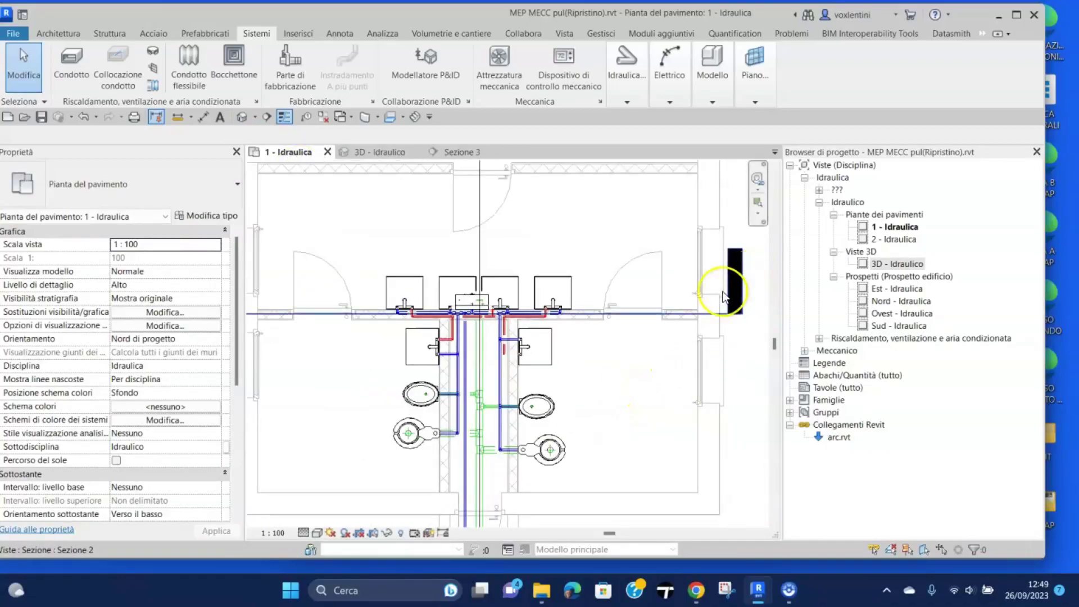
{"action": "left_click", "coordinate": [735, 279]}
{"action": "right_click", "coordinate": [735, 280]}
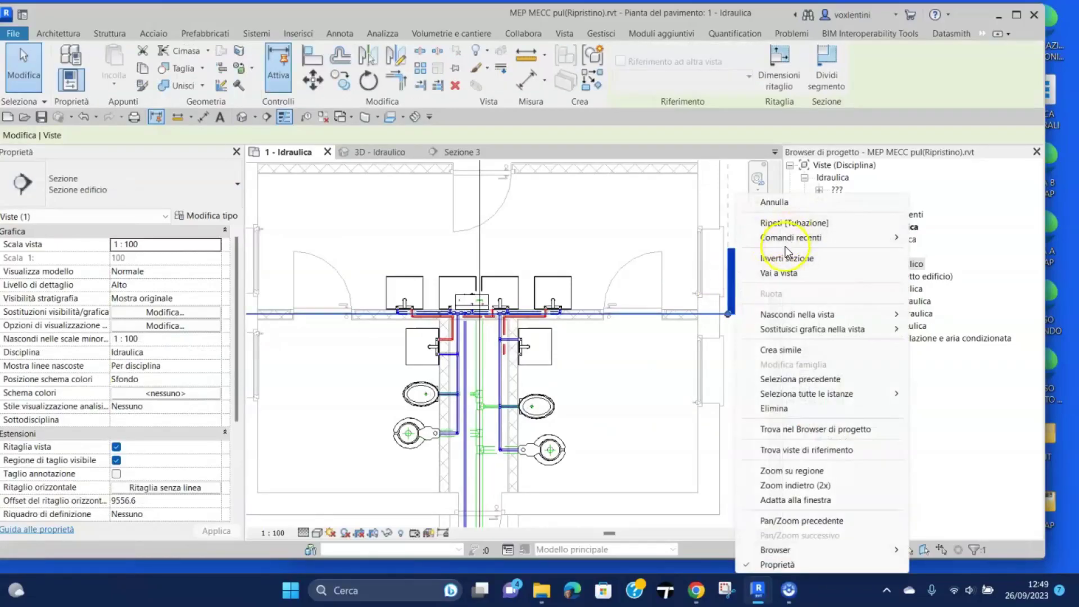
{"action": "left_click", "coordinate": [786, 273]}
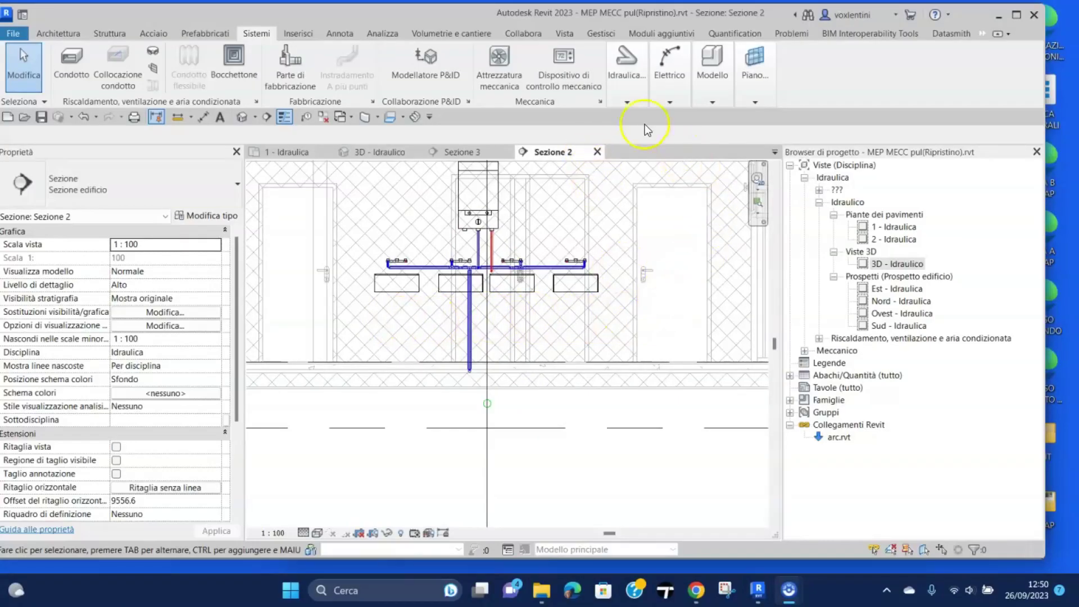
Start a new pipe with 40.0 mm diameter and 0% slope
{"action": "left_click", "coordinate": [626, 96]}
{"action": "left_click", "coordinate": [626, 125]}
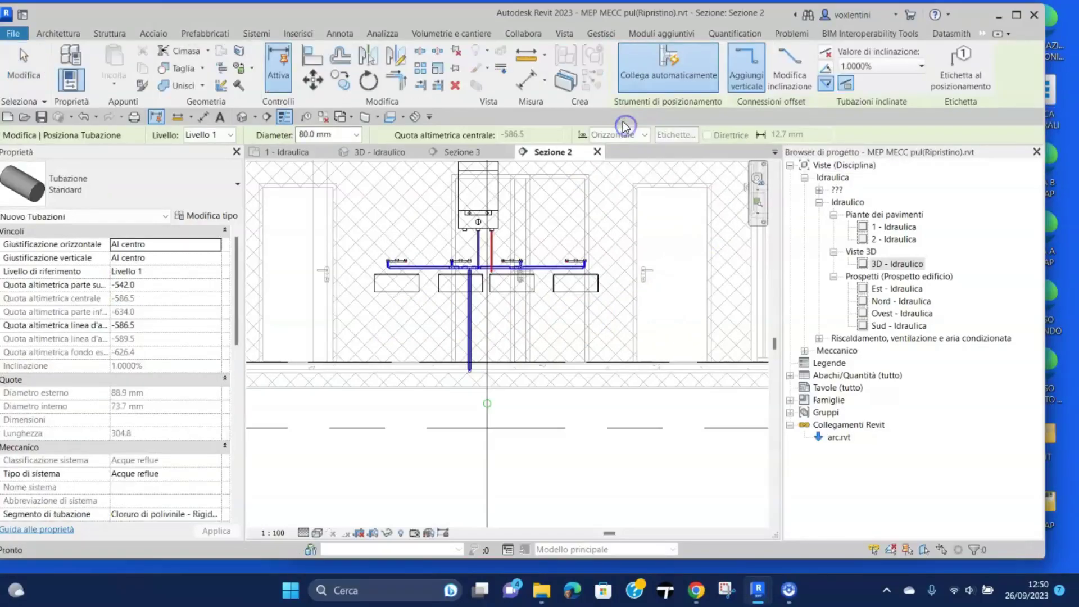
{"action": "left_click", "coordinate": [357, 135]}
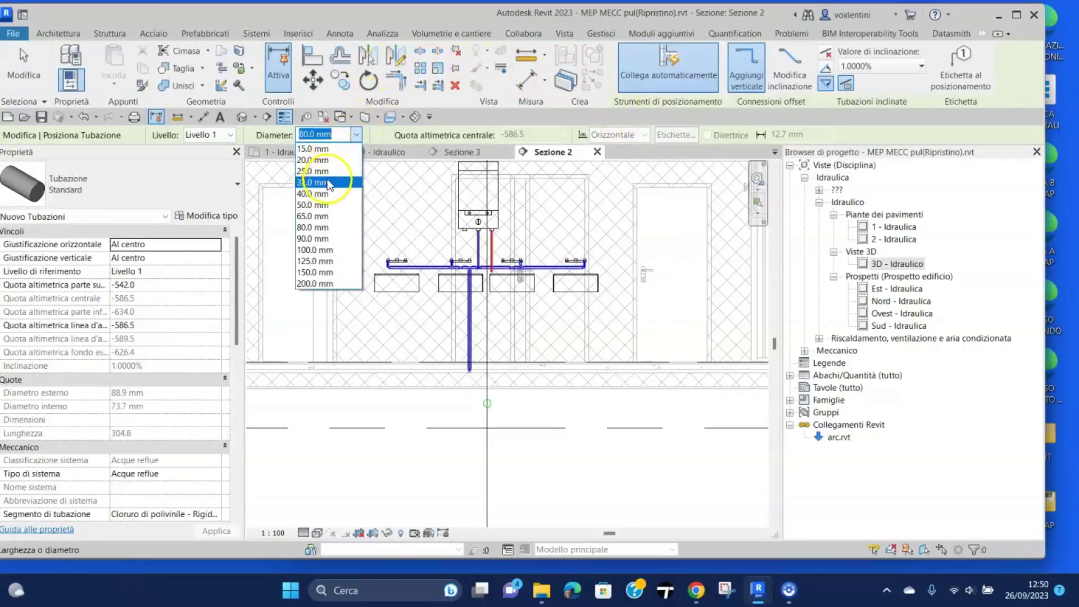
{"action": "left_click", "coordinate": [312, 193]}
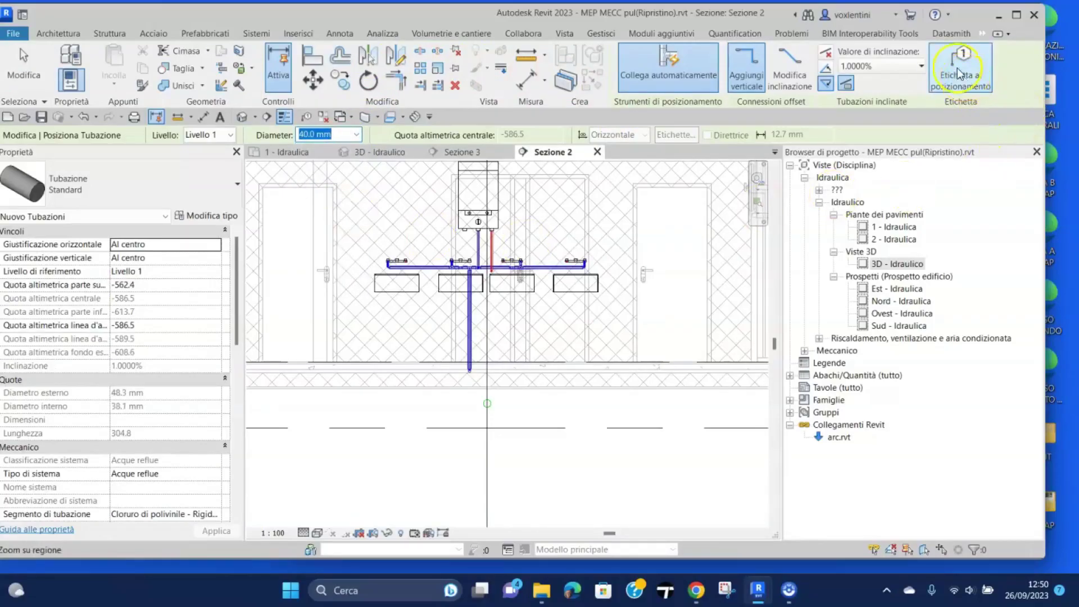
{"action": "left_click", "coordinate": [923, 66]}
{"action": "left_click", "coordinate": [874, 76]}
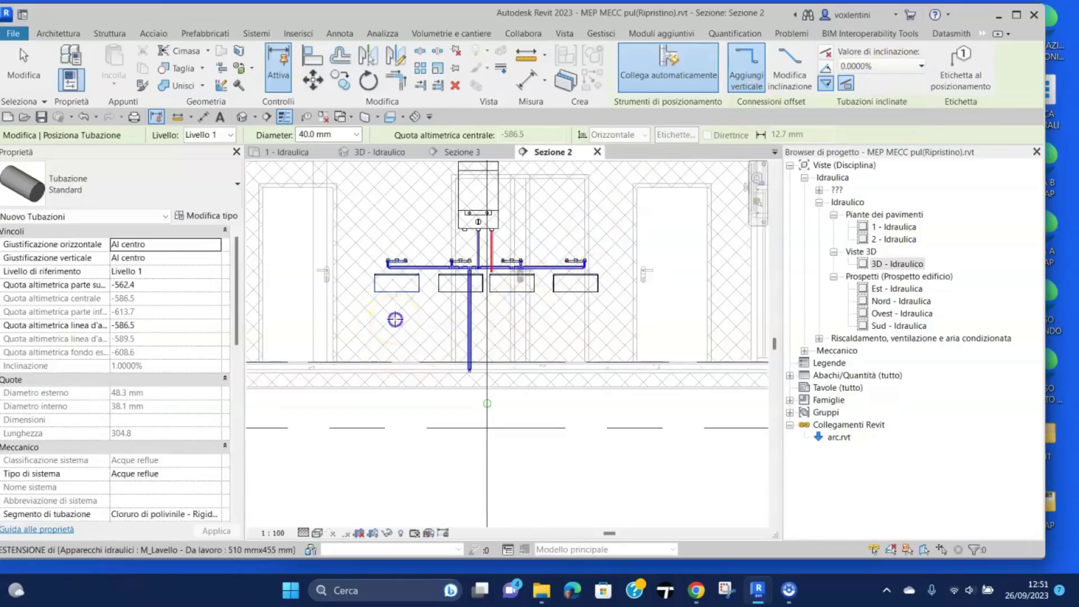
Draw the level pipe from the leftmost to the rightmost sink, then return to 3D - Idraulico
{"action": "left_click", "coordinate": [396, 318]}
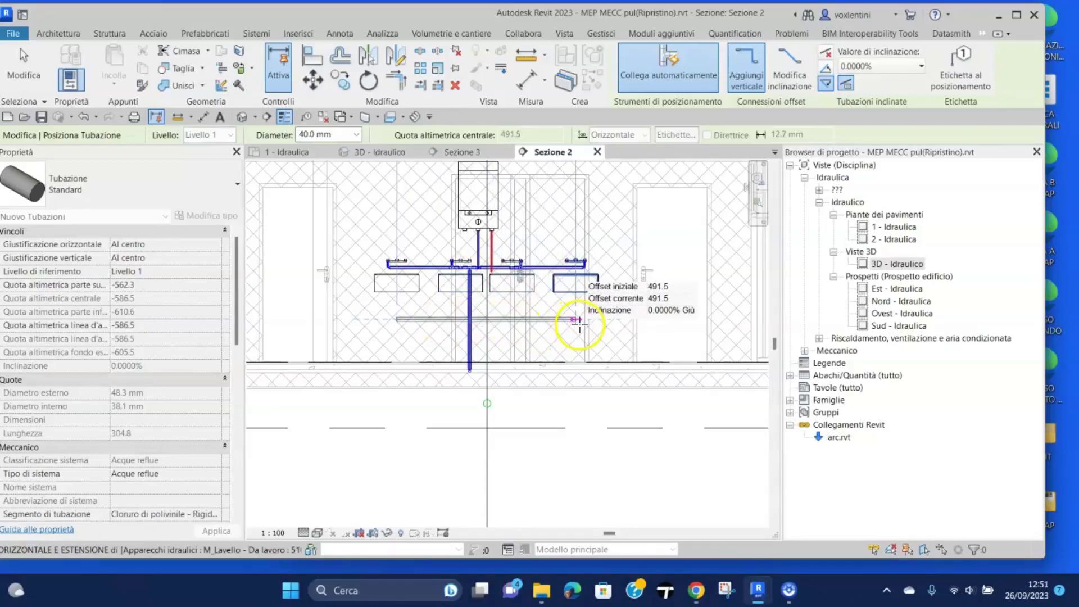
{"action": "left_click", "coordinate": [577, 320]}
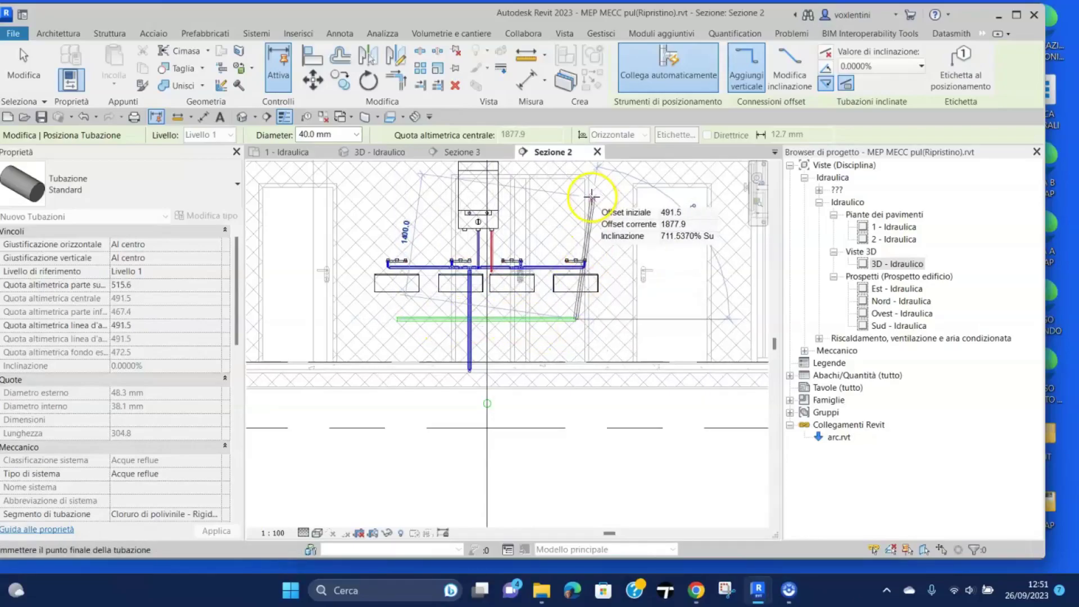
{"action": "key", "text": "Escape"}
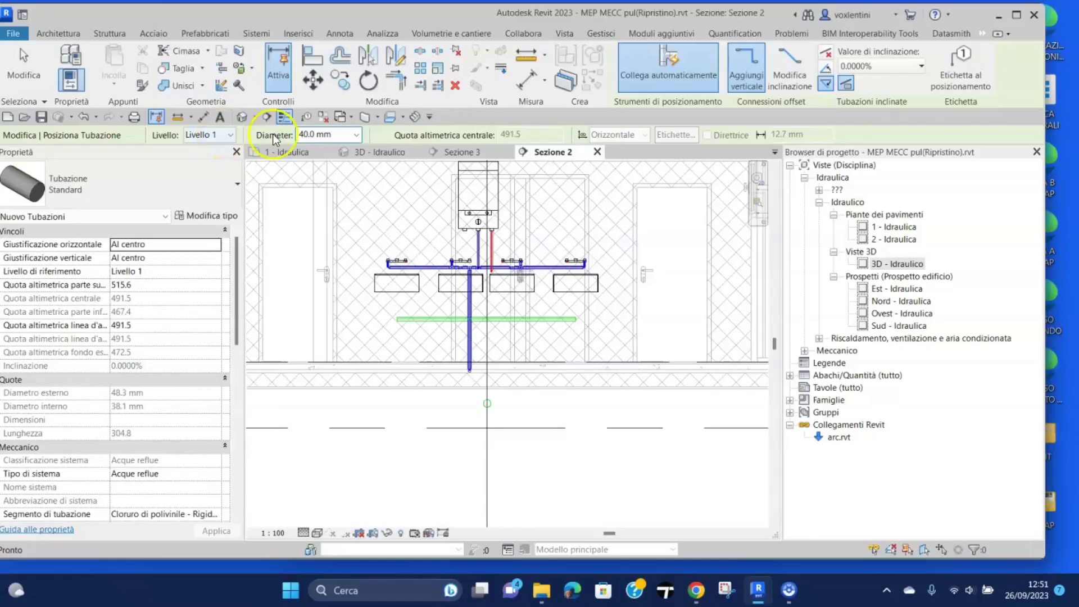
{"action": "left_click", "coordinate": [364, 152]}
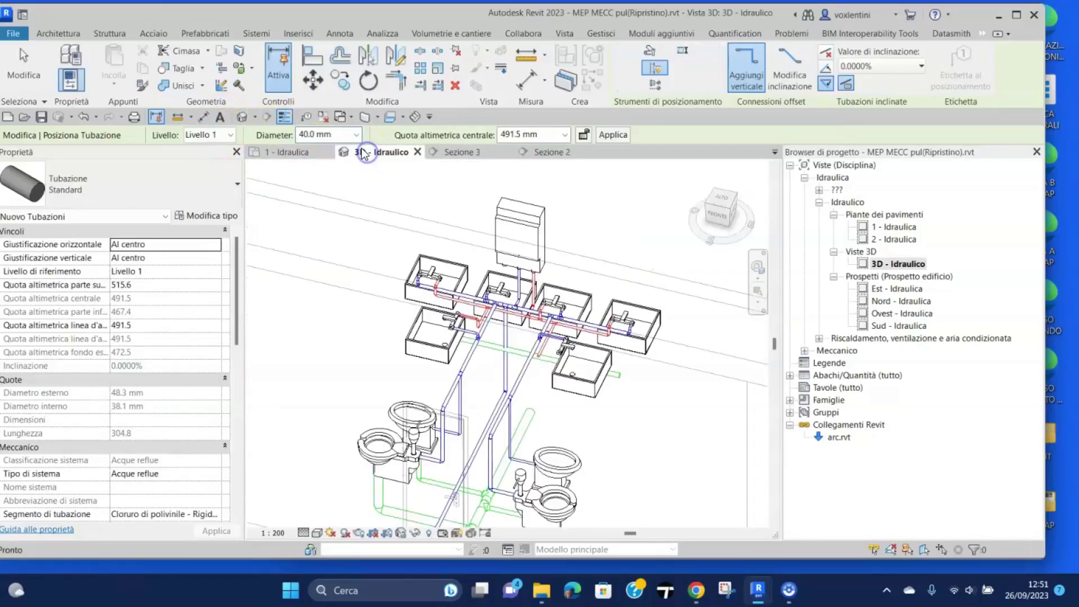
Exit pipe drawing and select the back-left sink and the new waste pipe
{"action": "scroll", "coordinate": [399, 301], "scroll_direction": "up", "scroll_amount": 2}
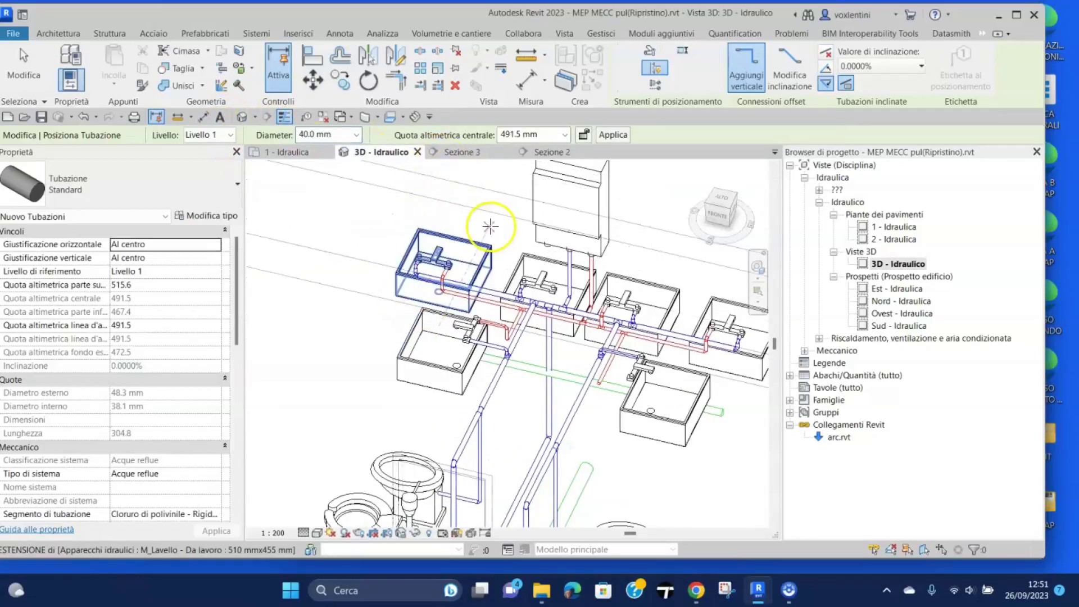
{"action": "key", "text": "Escape"}
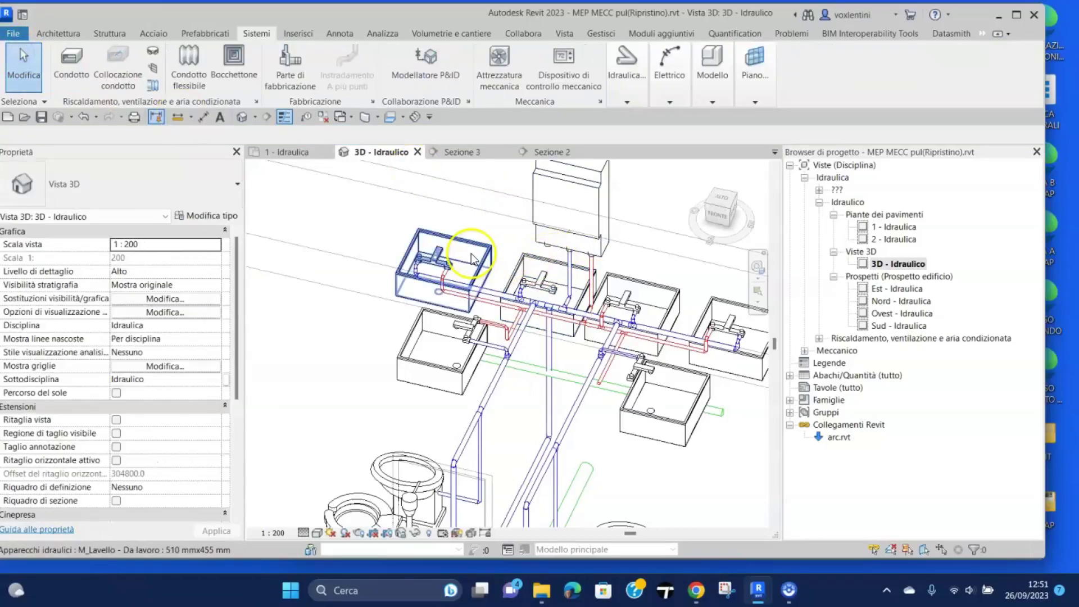
{"action": "left_click", "coordinate": [473, 259]}
{"action": "left_click", "coordinate": [549, 375]}
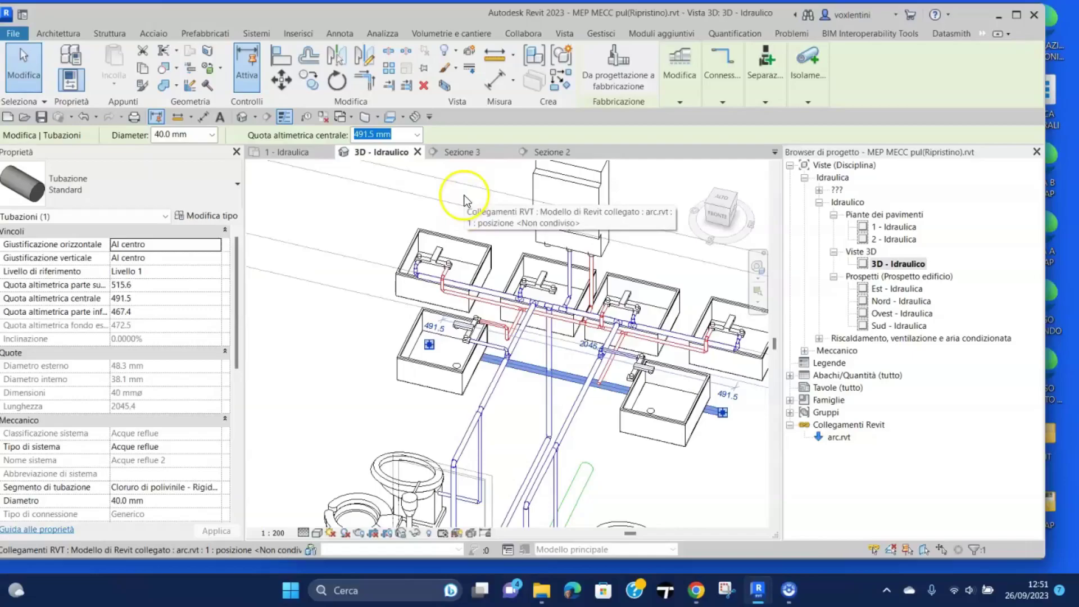
Connect the middle sink's Connettore 3 (Acque reflue 40 mm) to the level waste pipe
{"action": "left_click", "coordinate": [540, 265]}
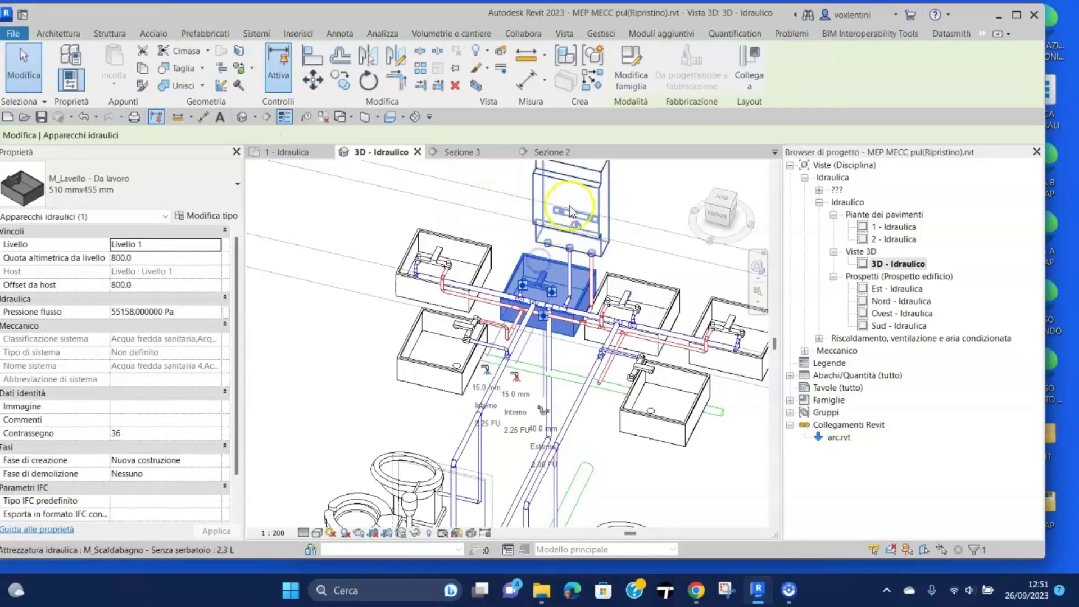
{"action": "left_click", "coordinate": [745, 71]}
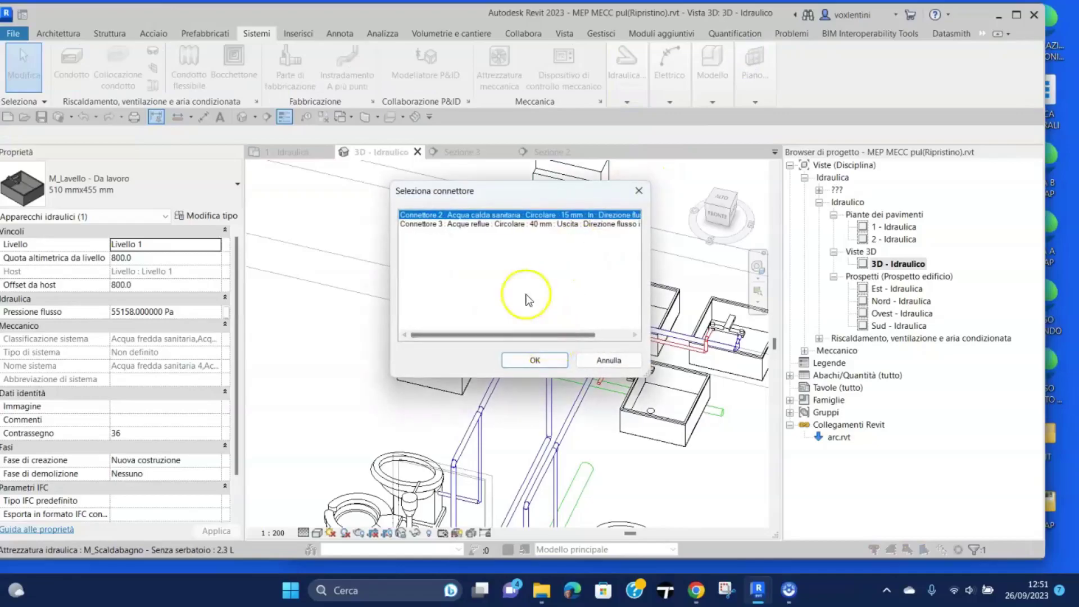
{"action": "left_click", "coordinate": [485, 225]}
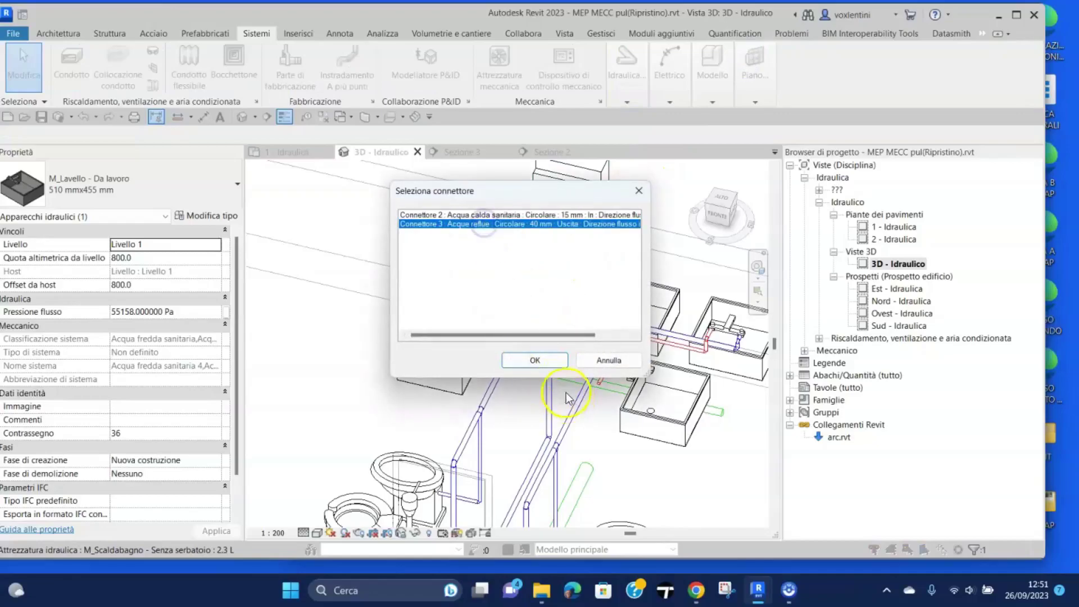
{"action": "left_click", "coordinate": [539, 359]}
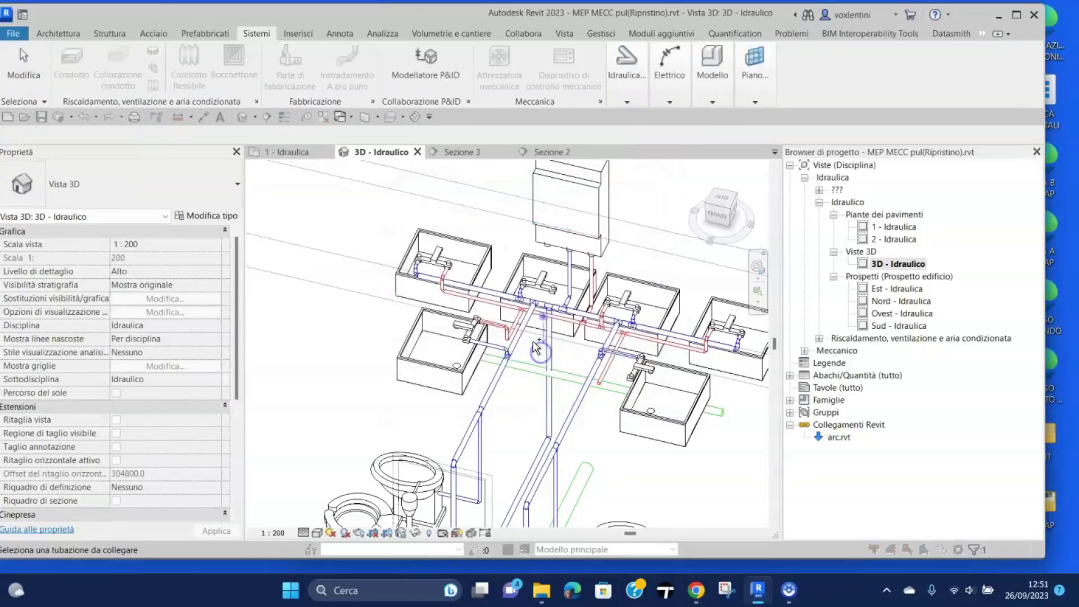
{"action": "left_click", "coordinate": [559, 375]}
{"action": "left_click", "coordinate": [571, 221]}
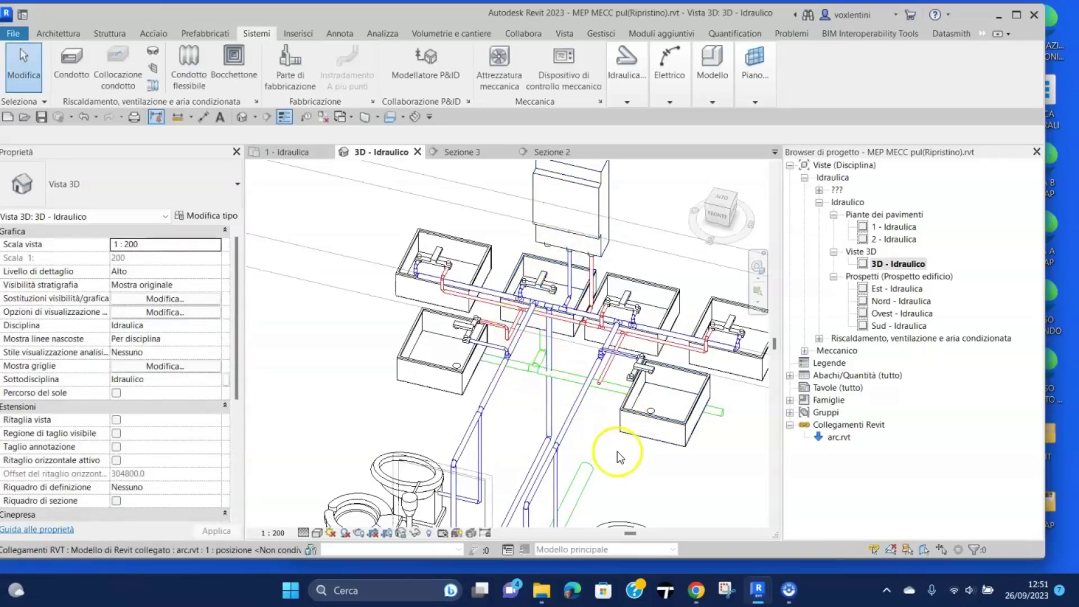
Orbit to another side and connect the left sink's drain to the waste pipe
{"action": "middle_click_drag", "start_coordinate": [603, 473], "coordinate": [588, 448], "text": "shift"}
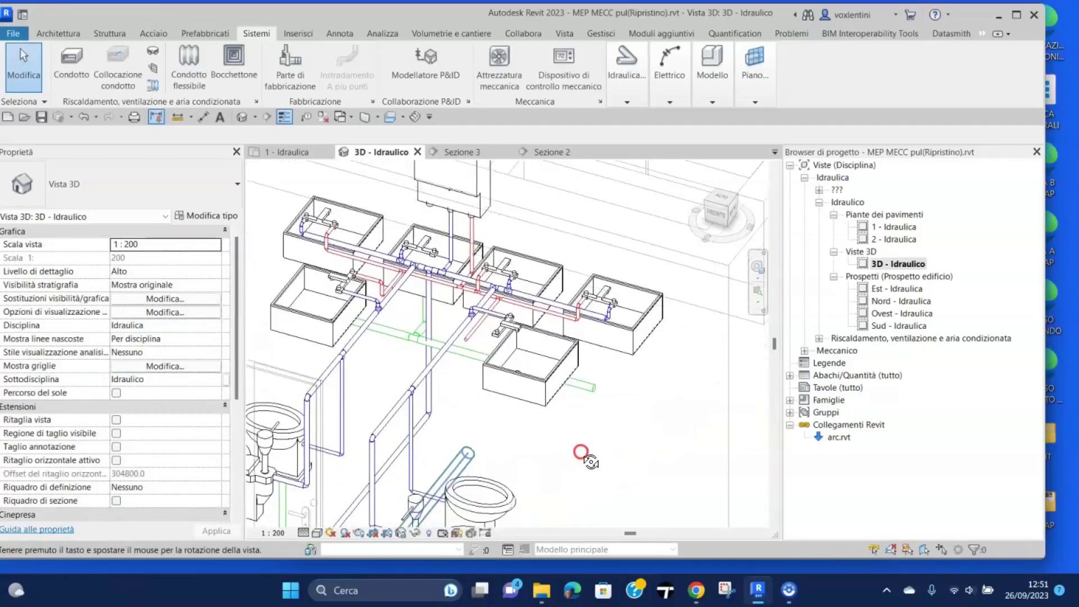
{"action": "scroll", "coordinate": [587, 448], "scroll_direction": "down", "scroll_amount": 2}
{"action": "scroll", "coordinate": [579, 439], "scroll_direction": "down", "scroll_amount": 3}
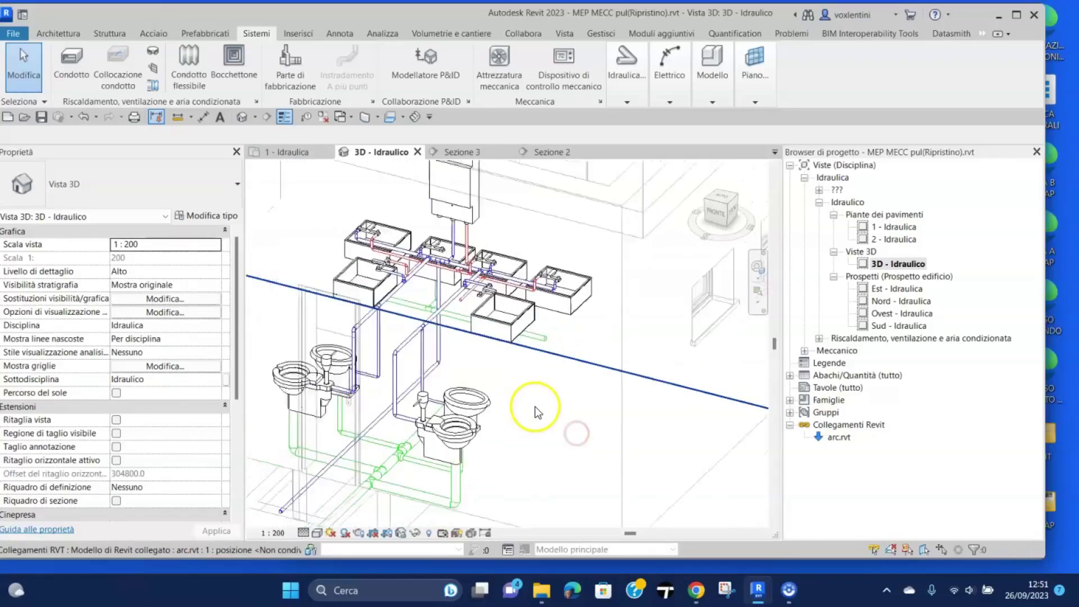
{"action": "scroll", "coordinate": [534, 416], "scroll_direction": "down", "scroll_amount": 3}
{"action": "scroll", "coordinate": [510, 400], "scroll_direction": "down", "scroll_amount": 2}
{"action": "mouse_move", "coordinate": [509, 399]}
{"action": "middle_mouse_down", "text": "shift"}
{"action": "mouse_move", "coordinate": [497, 376]}
{"action": "mouse_move", "coordinate": [597, 386]}
{"action": "mouse_move", "coordinate": [681, 344]}
{"action": "middle_mouse_up", "text": "shift"}
{"action": "scroll", "coordinate": [505, 363], "scroll_direction": "up", "scroll_amount": 2}
{"action": "scroll", "coordinate": [506, 366], "scroll_direction": "up", "scroll_amount": 2}
{"action": "scroll", "coordinate": [514, 318], "scroll_direction": "up", "scroll_amount": 3}
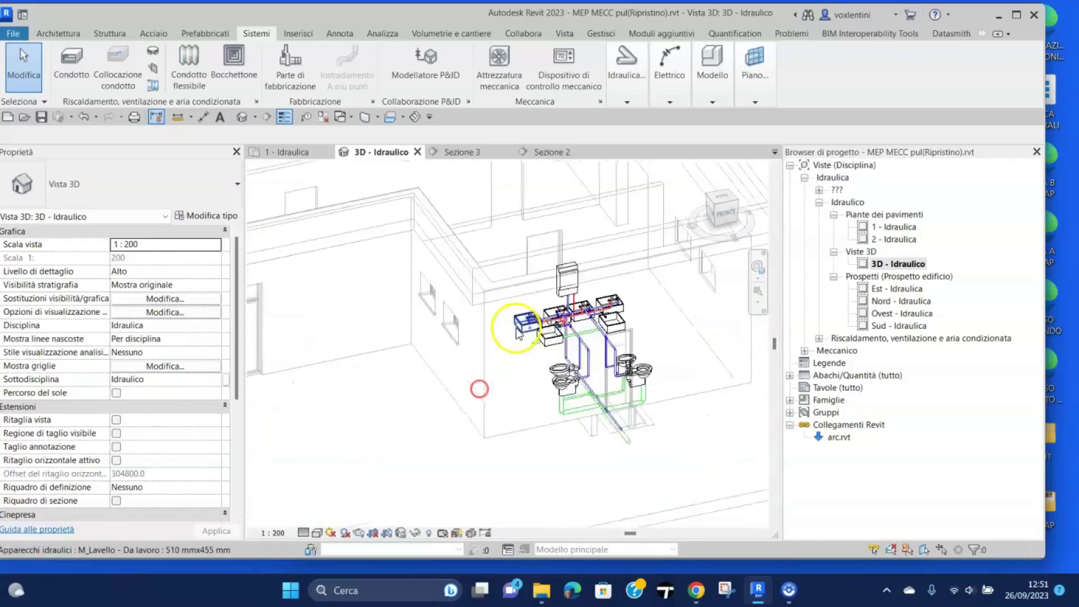
{"action": "scroll", "coordinate": [477, 362], "scroll_direction": "up", "scroll_amount": 2}
{"action": "scroll", "coordinate": [522, 365], "scroll_direction": "up", "scroll_amount": 2}
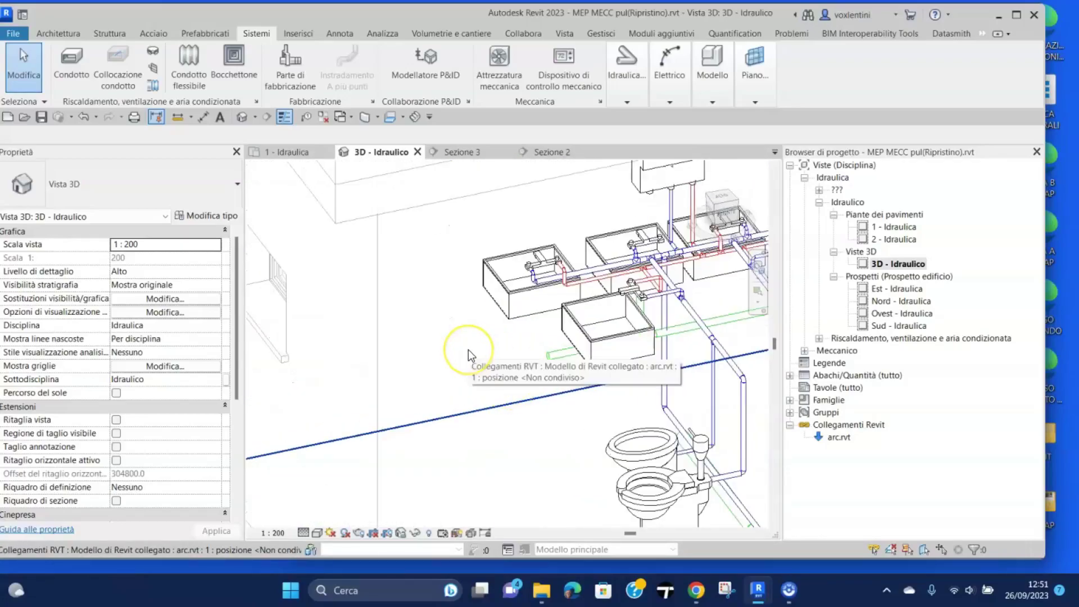
{"action": "left_click", "coordinate": [528, 300]}
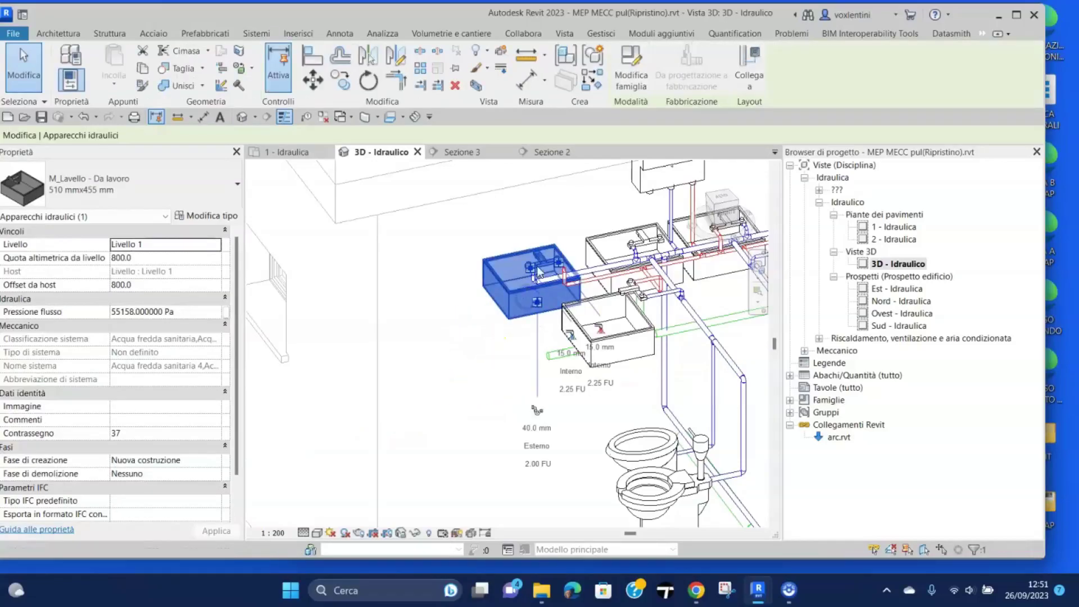
{"action": "left_click", "coordinate": [755, 66]}
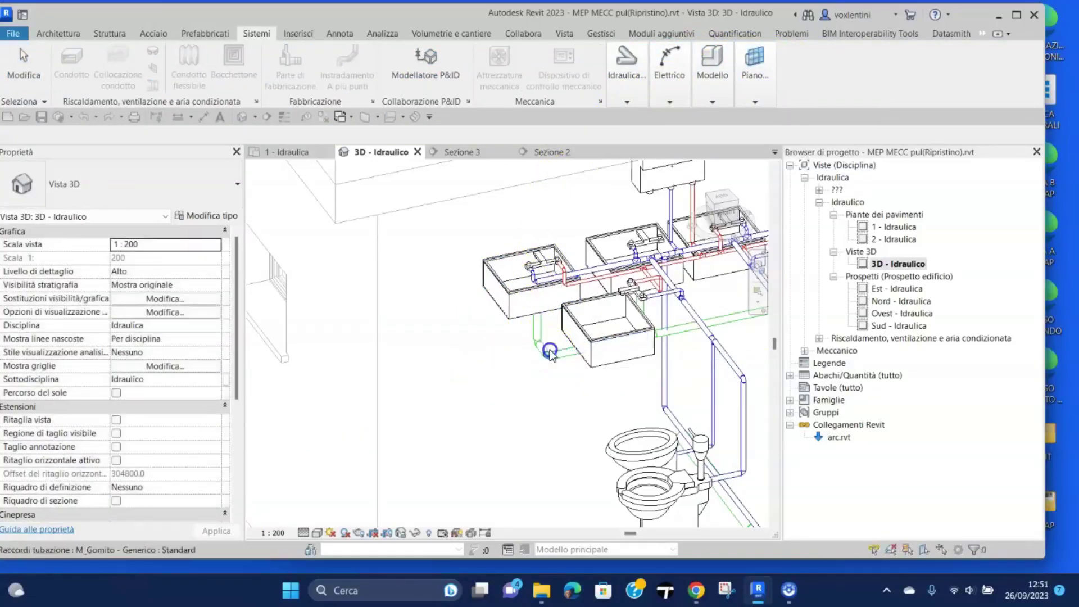
Connect the back-centre sink's drain to the waste pipe with Collega a
{"action": "scroll", "coordinate": [451, 378], "scroll_direction": "down", "scroll_amount": 2}
{"action": "middle_click_drag", "start_coordinate": [645, 385], "coordinate": [619, 394]}
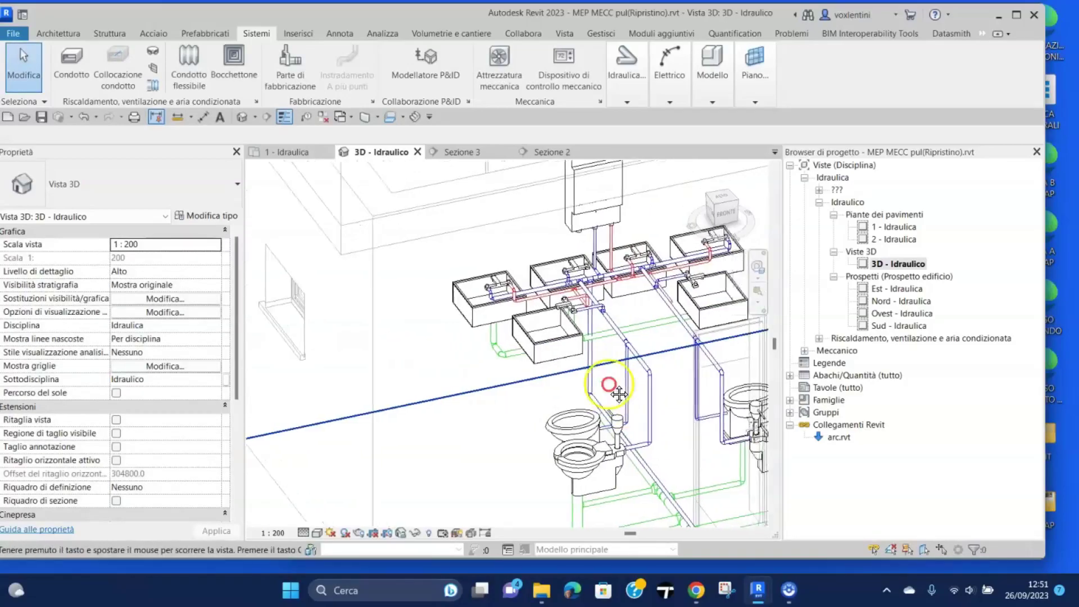
{"action": "scroll", "coordinate": [619, 393], "scroll_direction": "up", "scroll_amount": 2}
{"action": "scroll", "coordinate": [574, 388], "scroll_direction": "up", "scroll_amount": 2}
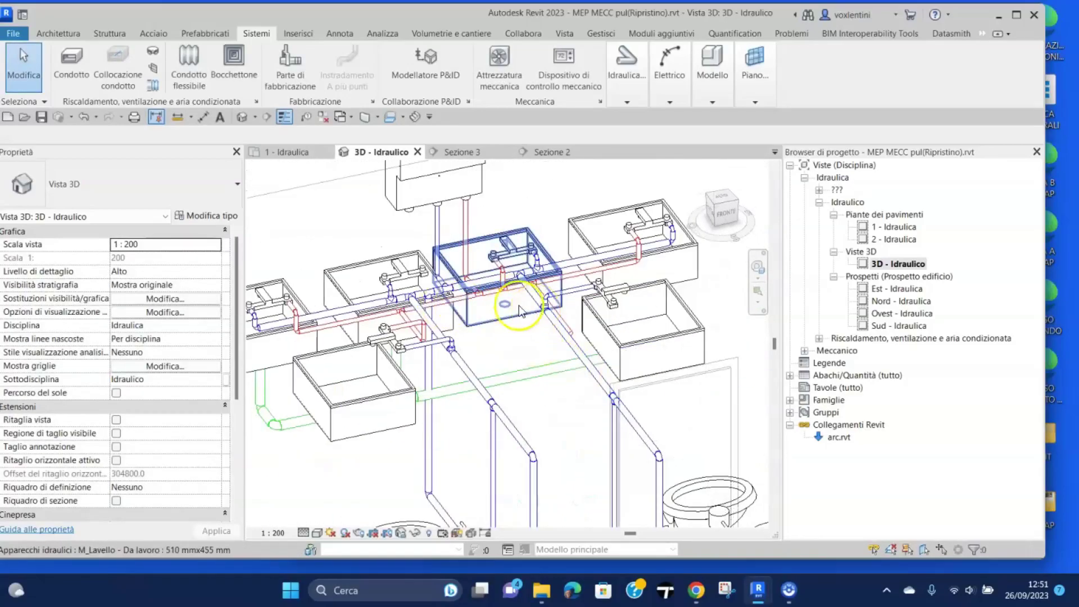
{"action": "left_click", "coordinate": [490, 305]}
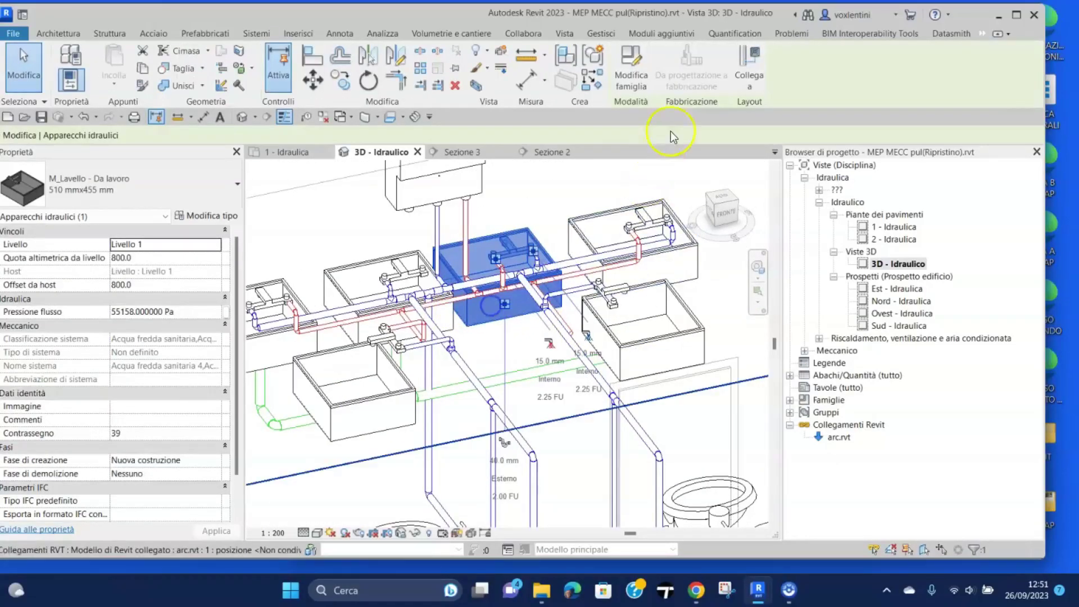
{"action": "left_click", "coordinate": [747, 57]}
{"action": "left_click", "coordinate": [535, 377]}
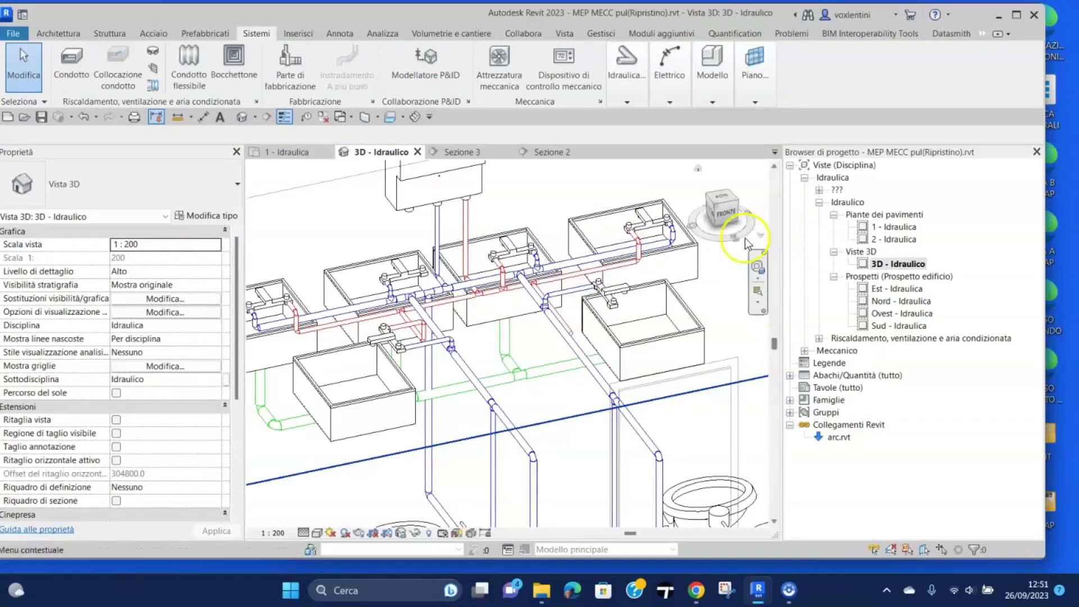
Connect the right sink's drain into the waste pipe
{"action": "middle_click_drag", "start_coordinate": [664, 369], "coordinate": [696, 102]}
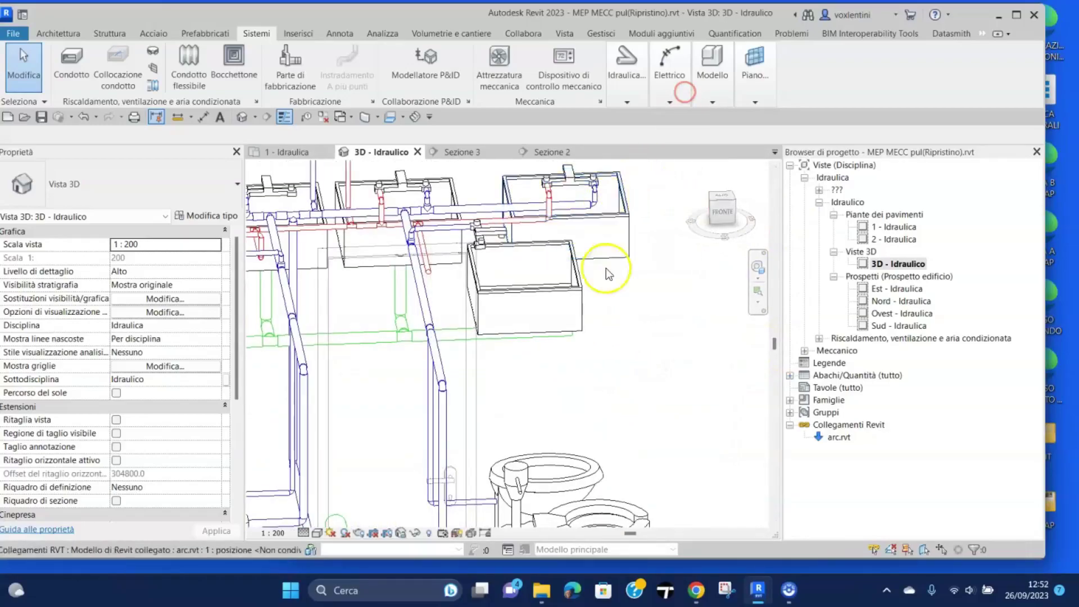
{"action": "mouse_move", "coordinate": [579, 354]}
{"action": "middle_mouse_down", "text": "shift"}
{"action": "mouse_move", "coordinate": [565, 356]}
{"action": "mouse_move", "coordinate": [677, 306]}
{"action": "middle_mouse_up", "text": "shift"}
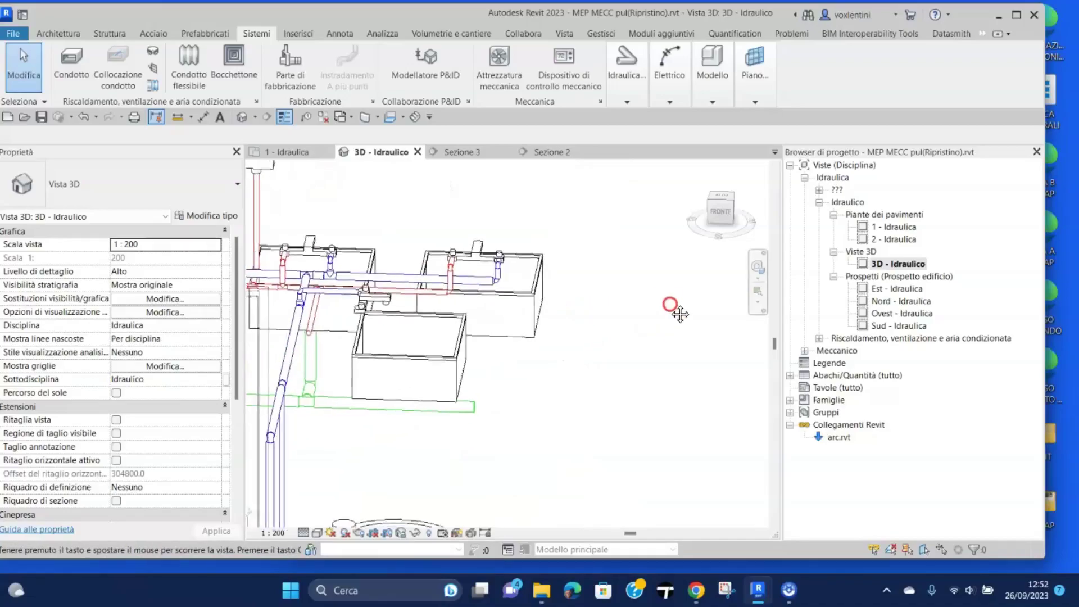
{"action": "left_click", "coordinate": [484, 308]}
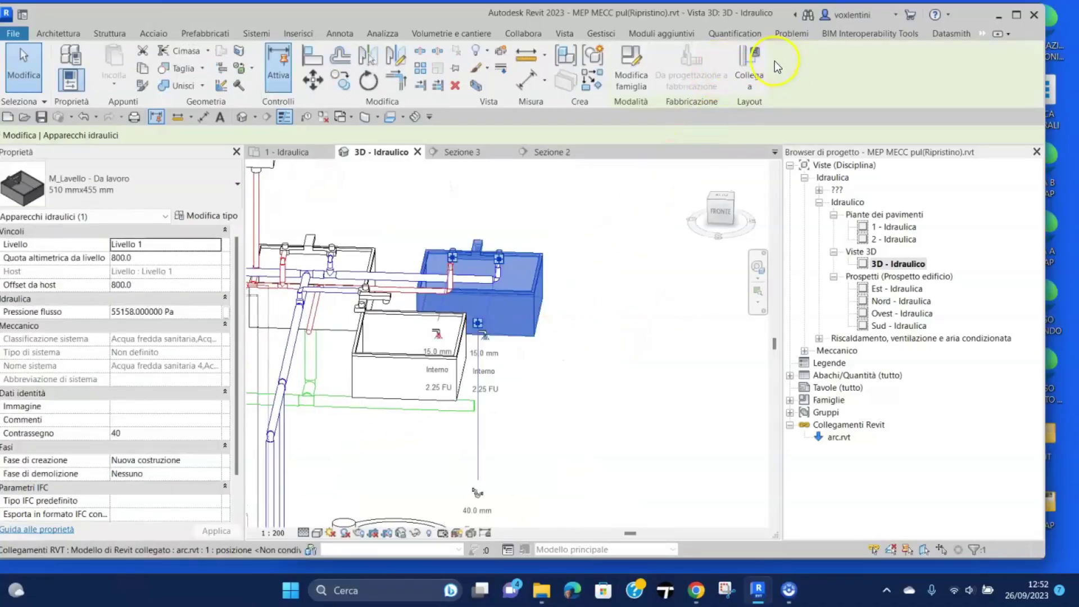
{"action": "left_click", "coordinate": [560, 376]}
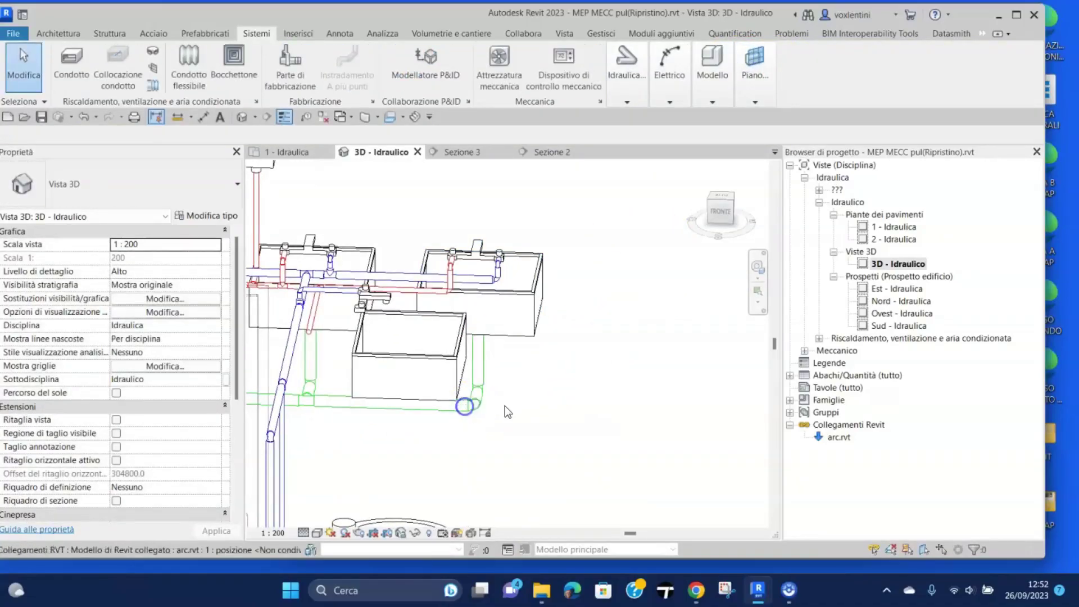
Orbit to the front and link the front-left sink's drain into the sloped waste pipe
{"action": "mouse_move", "coordinate": [505, 406]}
{"action": "middle_mouse_down", "text": "shift"}
{"action": "mouse_move", "coordinate": [617, 318]}
{"action": "mouse_move", "coordinate": [647, 347]}
{"action": "mouse_move", "coordinate": [670, 280]}
{"action": "middle_mouse_up", "text": "shift"}
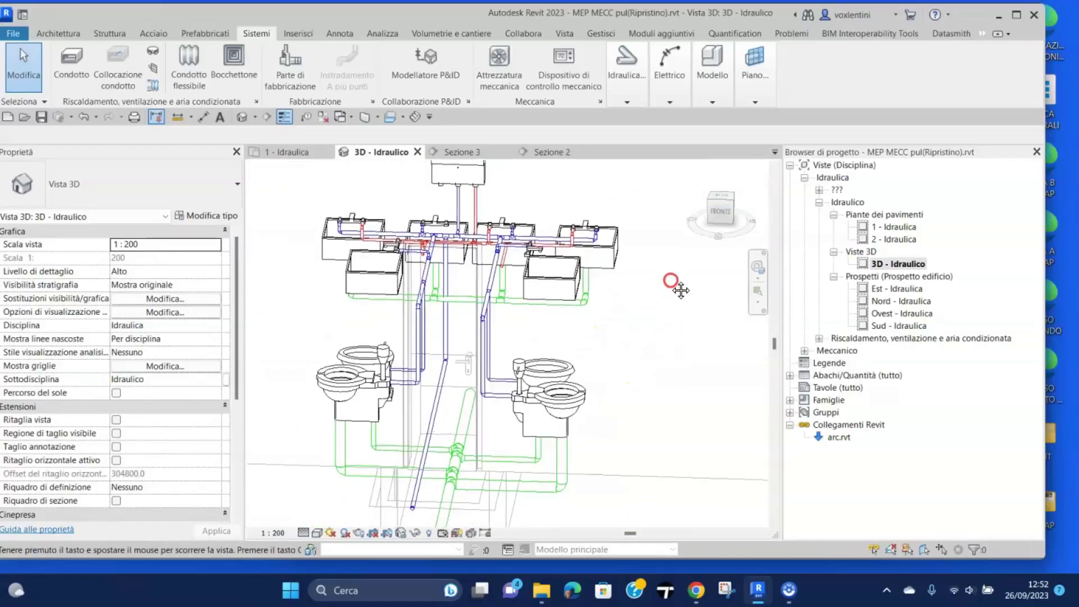
{"action": "scroll", "coordinate": [454, 336], "scroll_direction": "up", "scroll_amount": 1}
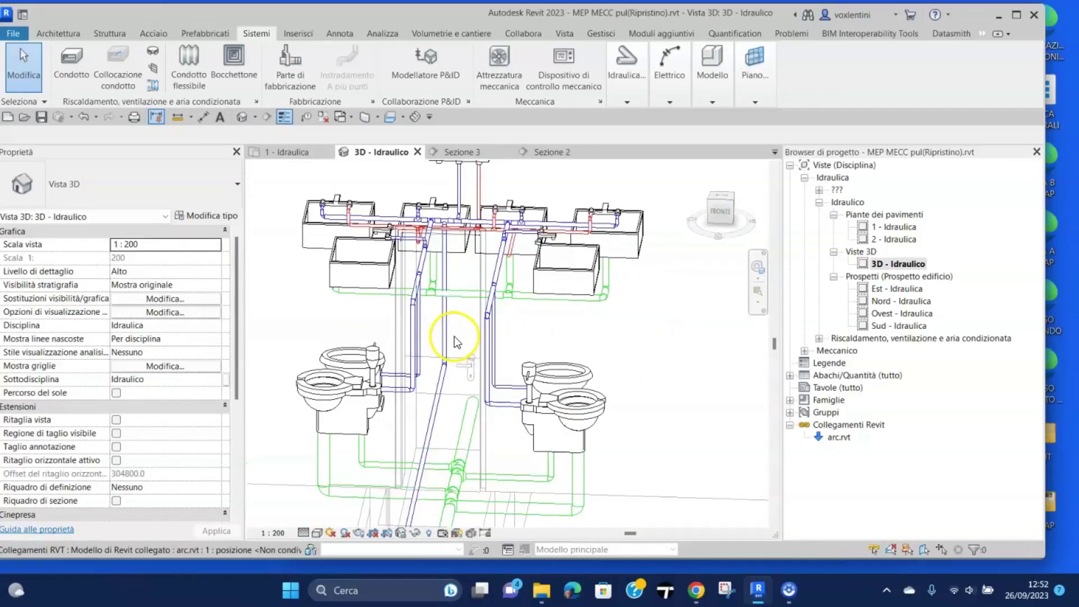
{"action": "left_click", "coordinate": [360, 265]}
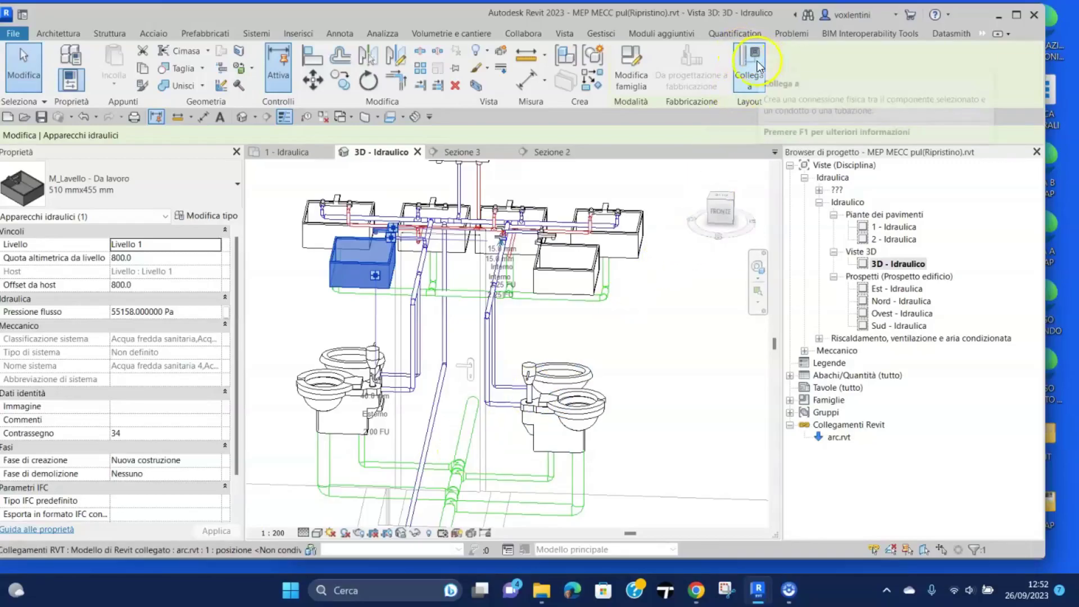
{"action": "key", "text": "Escape"}
{"action": "left_click", "coordinate": [469, 281]}
{"action": "left_click", "coordinate": [461, 411]}
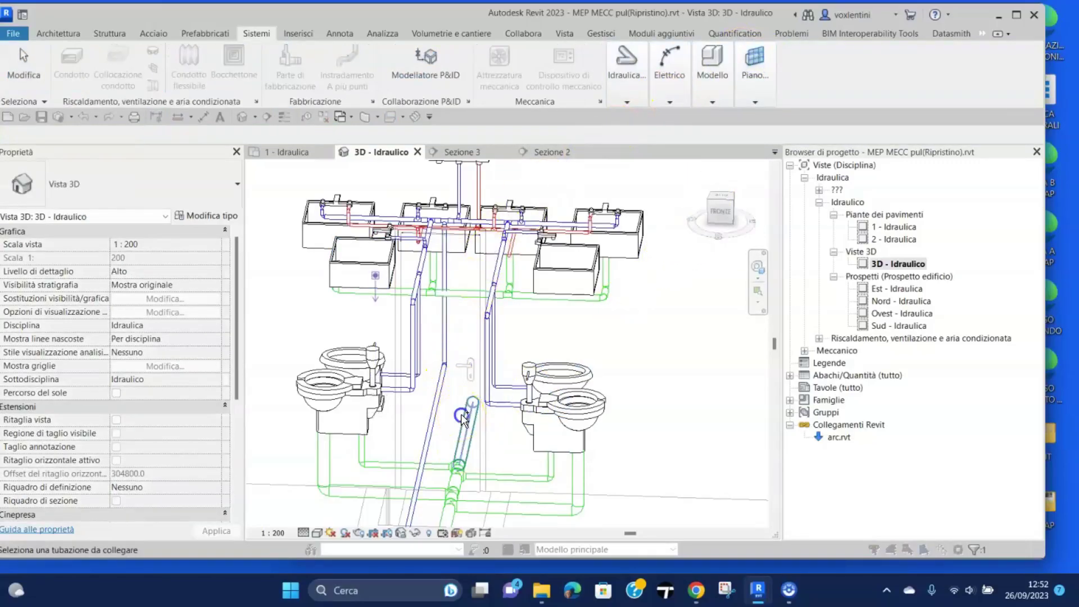
{"action": "left_click", "coordinate": [482, 277]}
{"action": "left_click", "coordinate": [529, 287]}
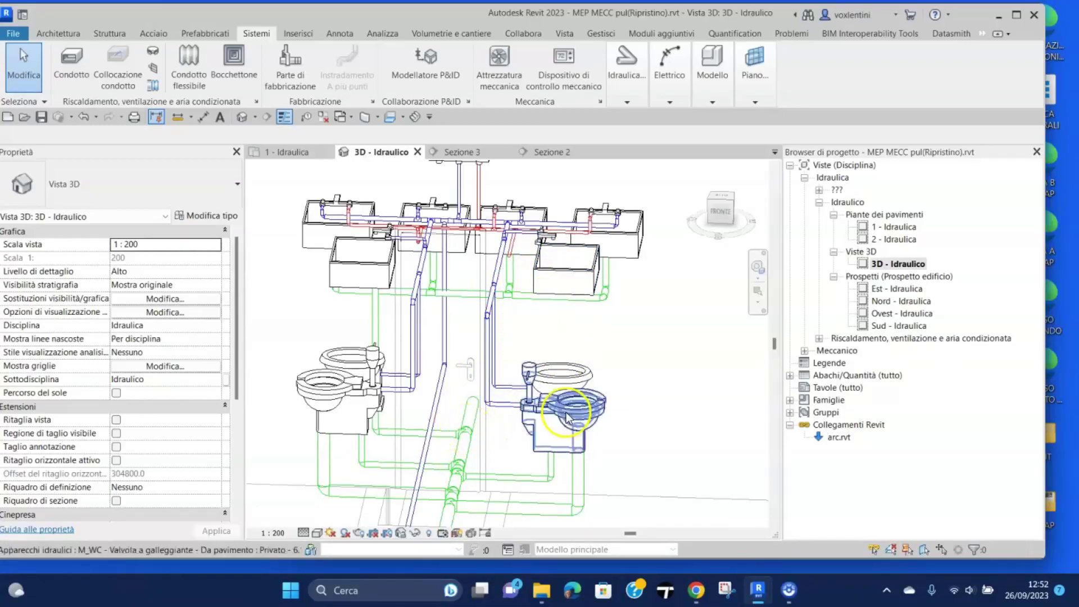
Zoom out and shift the 3D view of the plumbing model
{"action": "scroll", "coordinate": [662, 335], "scroll_direction": "down", "scroll_amount": 1}
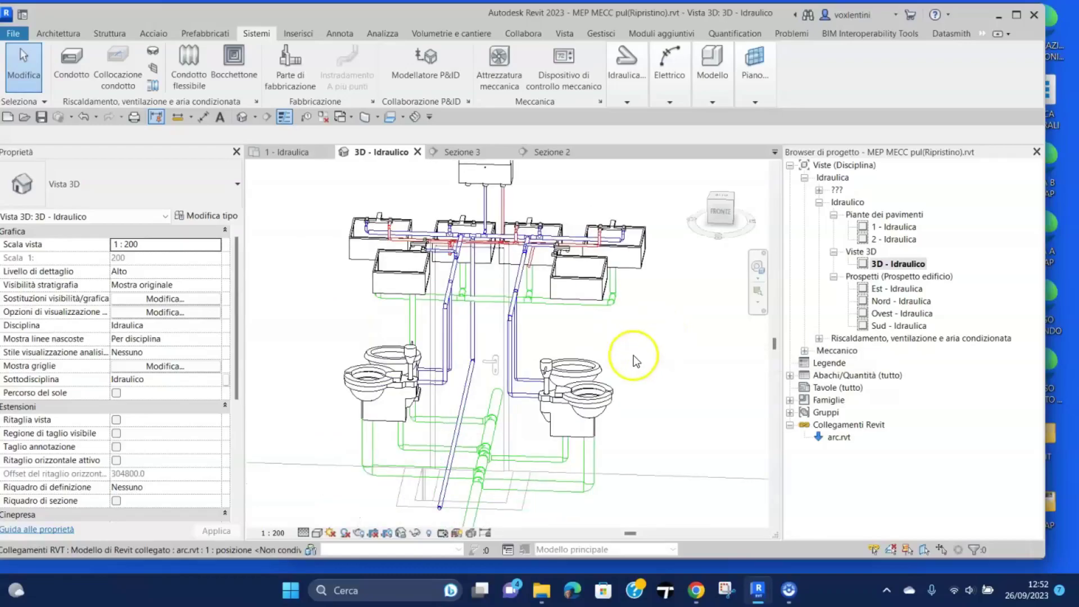
{"action": "scroll", "coordinate": [635, 387], "scroll_direction": "down", "scroll_amount": 2}
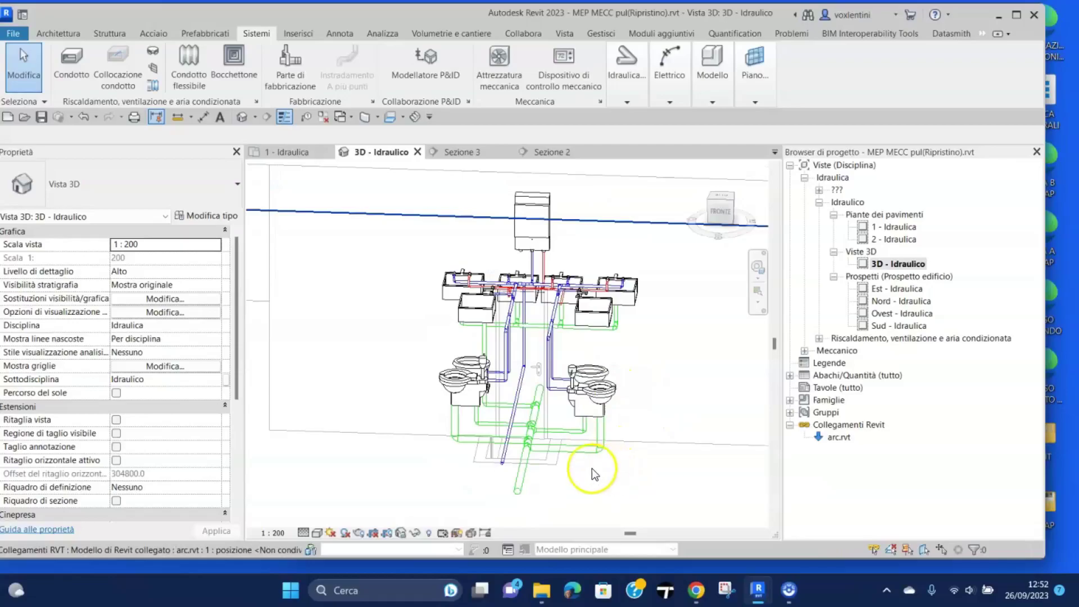
{"action": "middle_click_drag", "start_coordinate": [559, 472], "coordinate": [575, 446]}
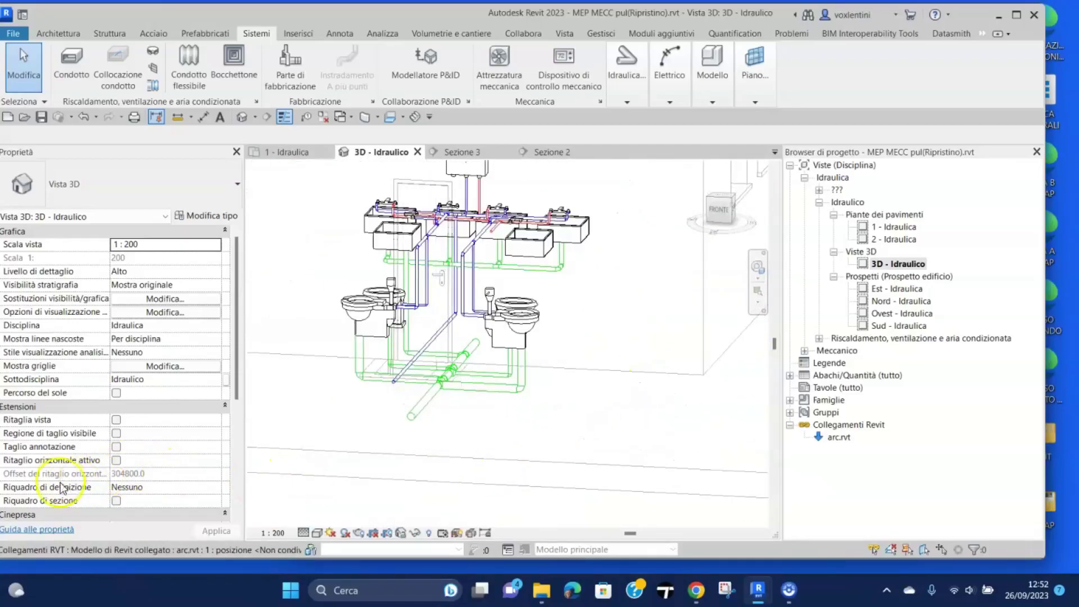
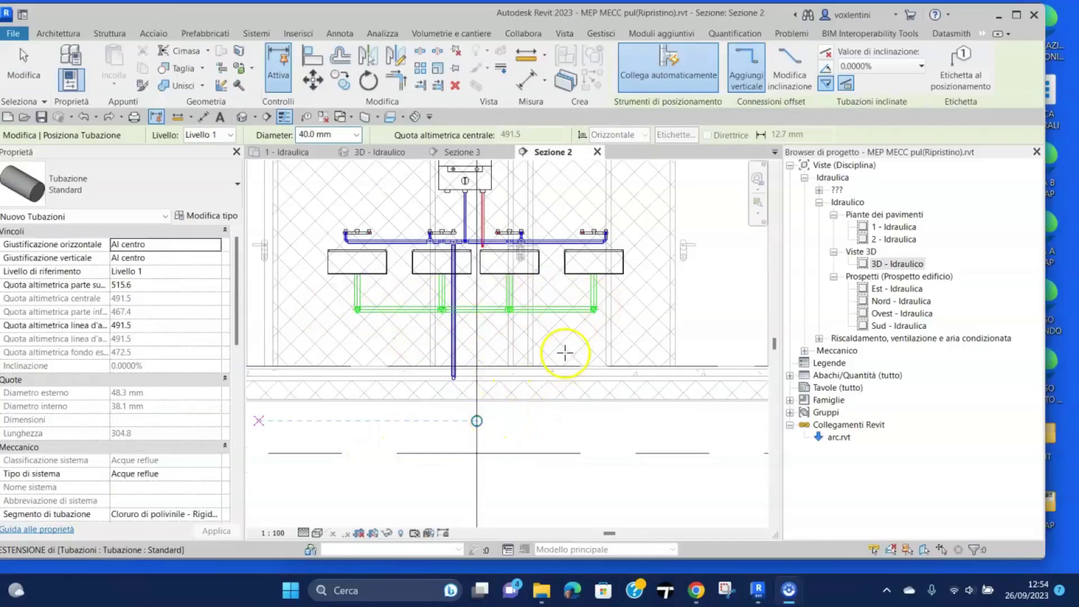
Switch to the Sezione 3 section and bring the vertical drain's open end into view
{"action": "left_click", "coordinate": [465, 155]}
{"action": "scroll", "coordinate": [661, 327], "scroll_direction": "up", "scroll_amount": 2}
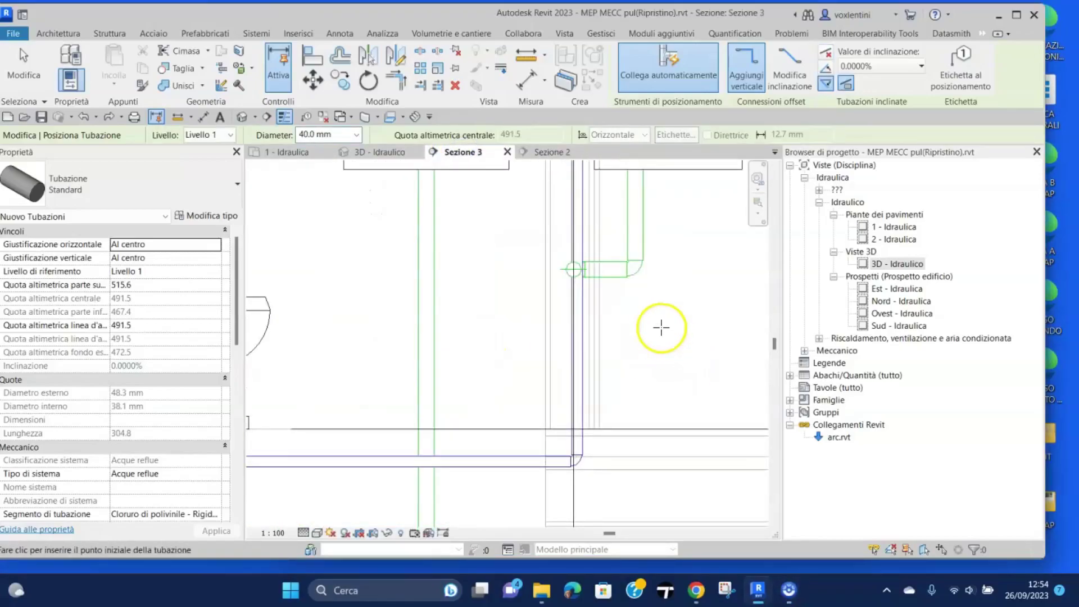
{"action": "scroll", "coordinate": [661, 327], "scroll_direction": "down", "scroll_amount": 2}
{"action": "scroll", "coordinate": [569, 320], "scroll_direction": "up", "scroll_amount": 1}
{"action": "scroll", "coordinate": [554, 294], "scroll_direction": "up", "scroll_amount": 1}
{"action": "middle_click_drag", "start_coordinate": [554, 294], "coordinate": [416, 249]}
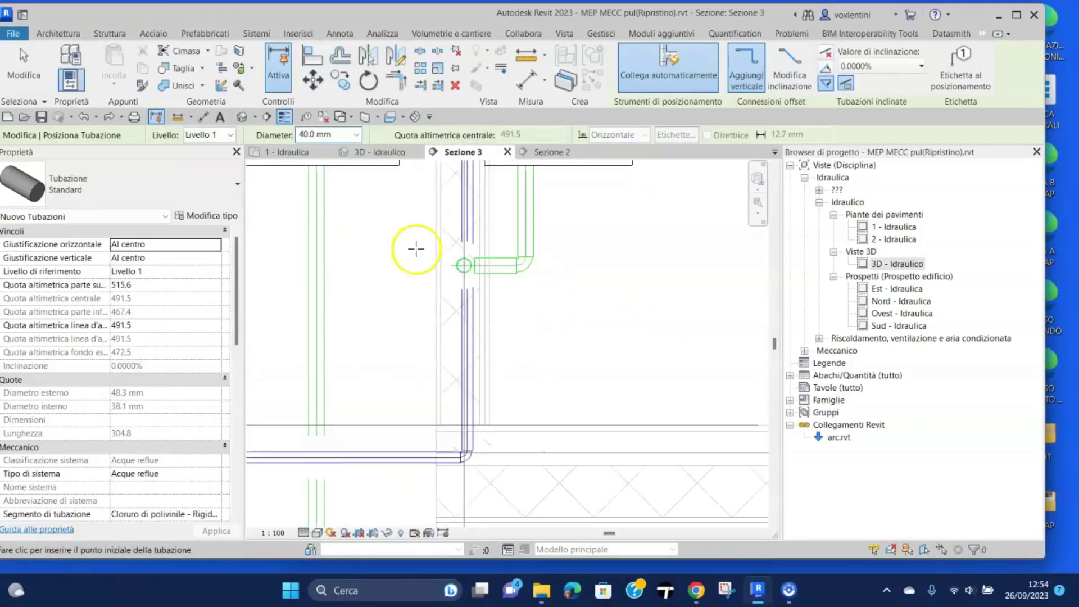
Draw a matching 40 mm pipe from the drain's end to the main waste line, then show 3D - Idraulico
{"action": "key", "text": "Escape"}
{"action": "key", "text": "Escape"}
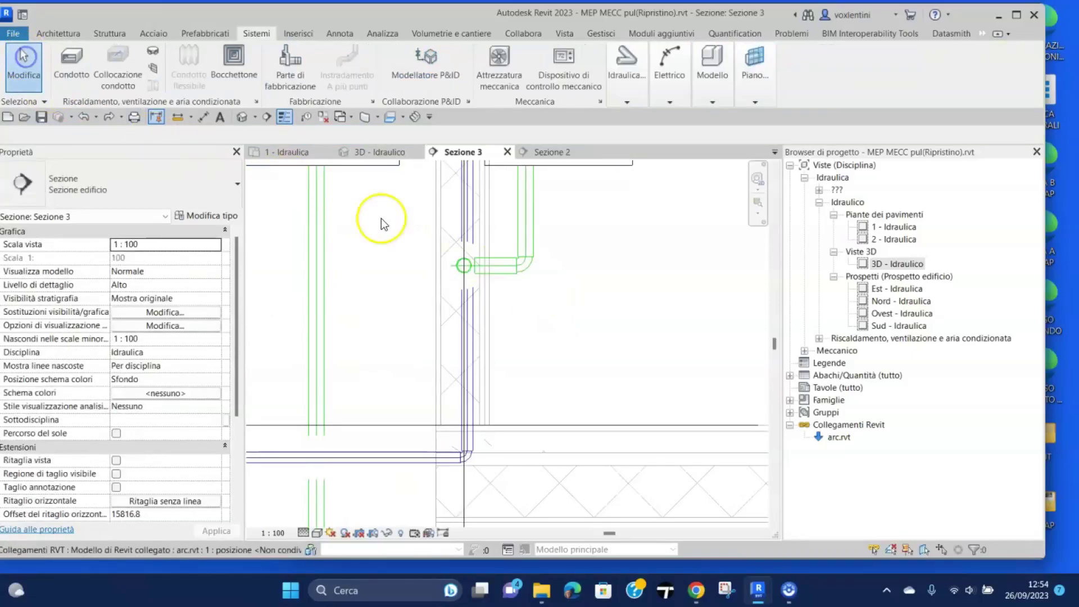
{"action": "left_click", "coordinate": [463, 264]}
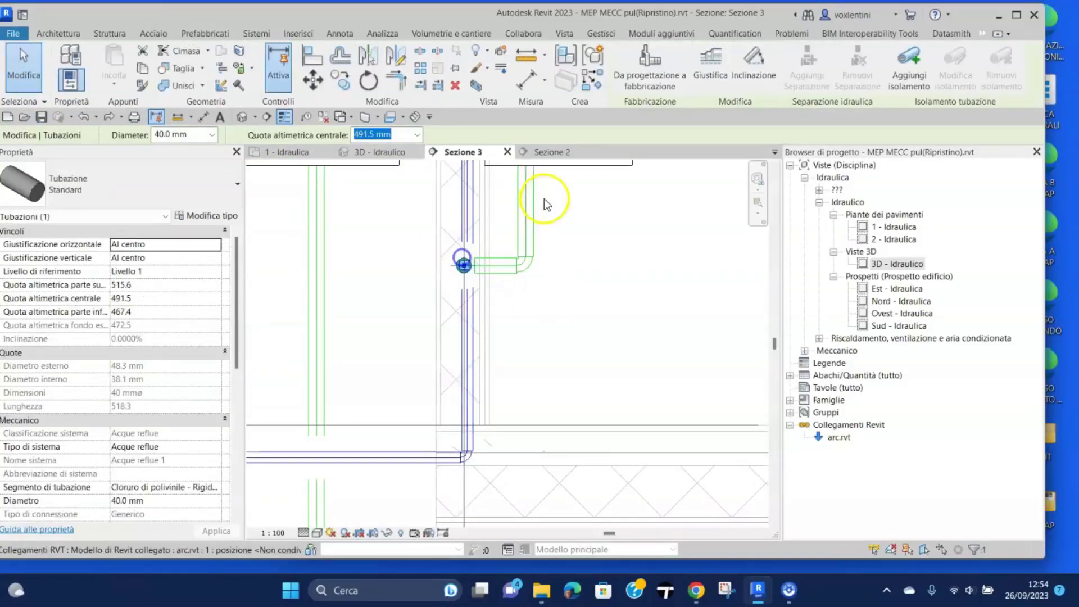
{"action": "left_click", "coordinate": [595, 81]}
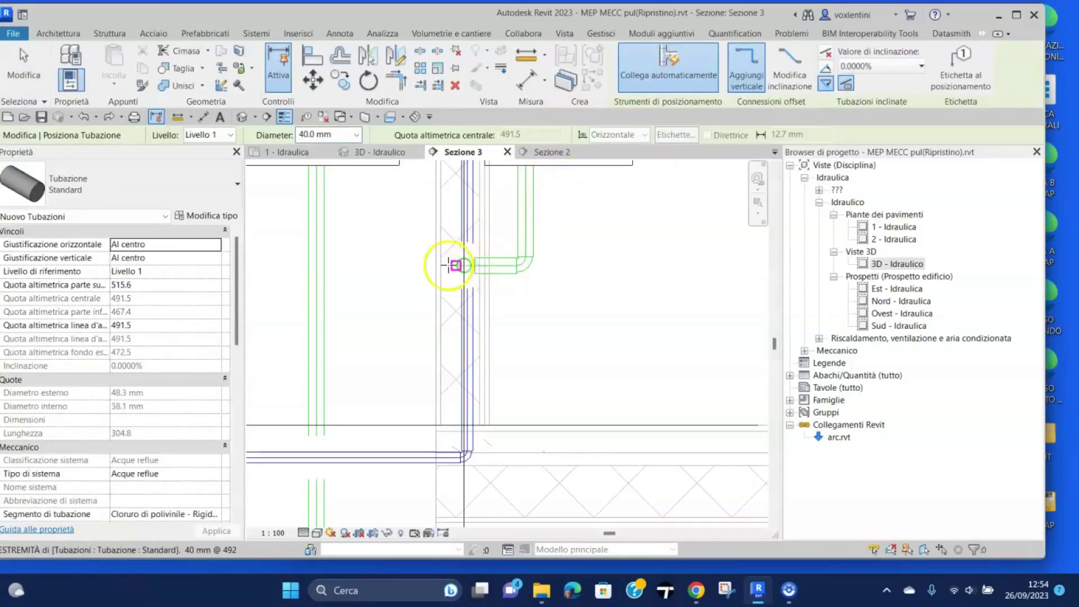
{"action": "left_click", "coordinate": [457, 265]}
{"action": "scroll", "coordinate": [478, 366], "scroll_direction": "down", "scroll_amount": 3}
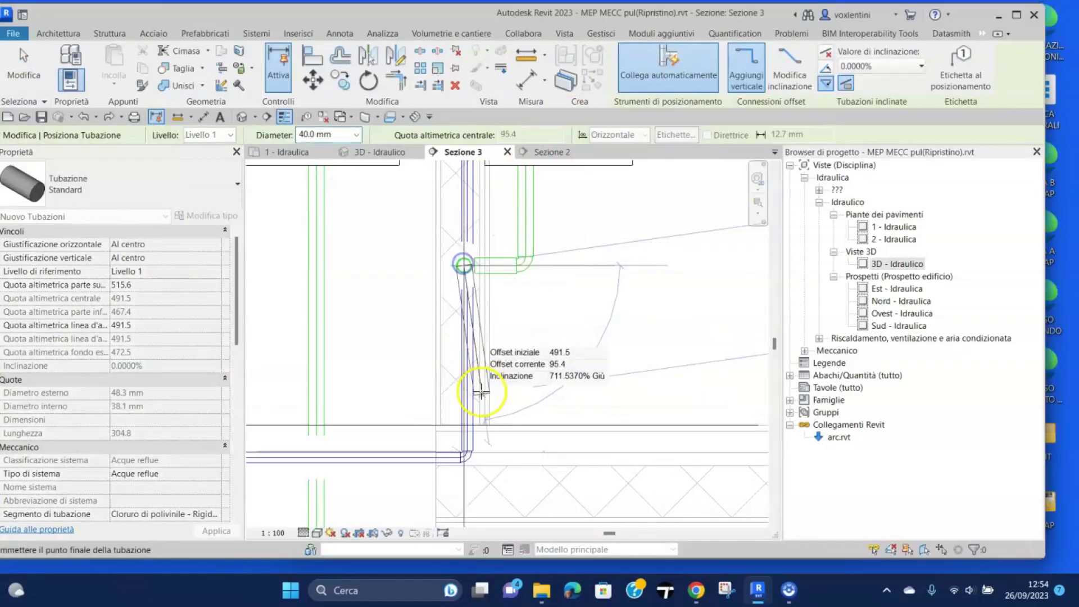
{"action": "scroll", "coordinate": [481, 385], "scroll_direction": "up", "scroll_amount": 3}
{"action": "middle_click_drag", "start_coordinate": [458, 428], "coordinate": [533, 316]}
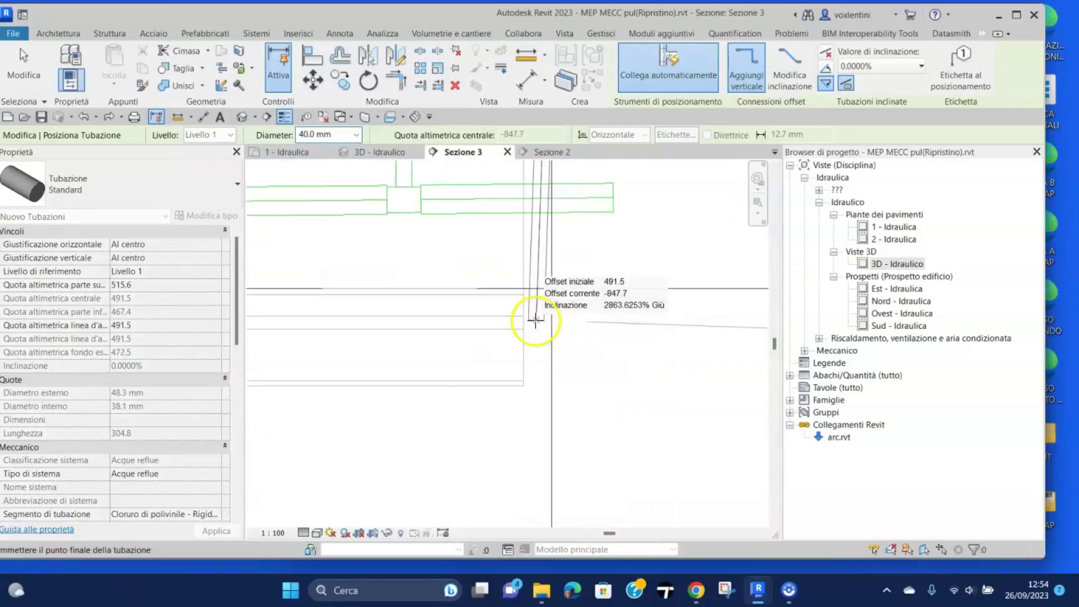
{"action": "middle_click_drag", "start_coordinate": [537, 216], "coordinate": [619, 343]}
{"action": "scroll", "coordinate": [595, 448], "scroll_direction": "down", "scroll_amount": 2}
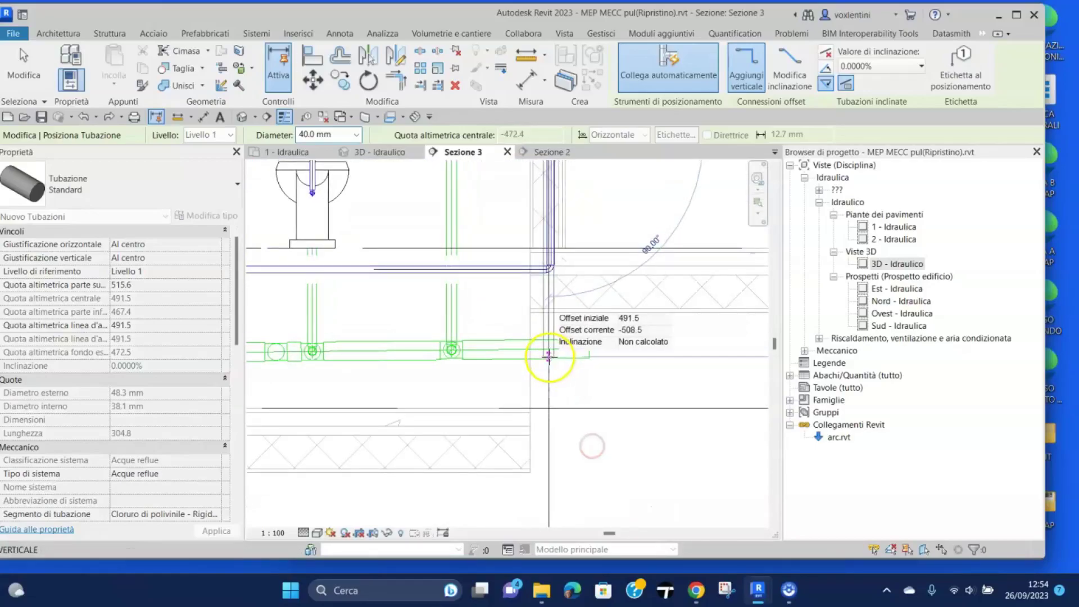
{"action": "left_click", "coordinate": [549, 348]}
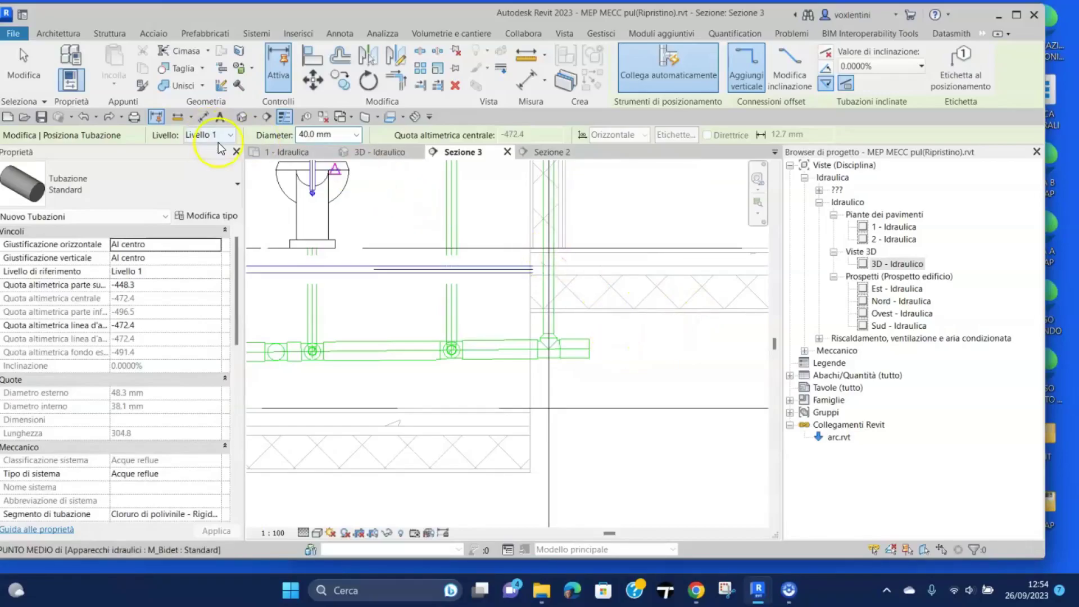
{"action": "left_click", "coordinate": [381, 150]}
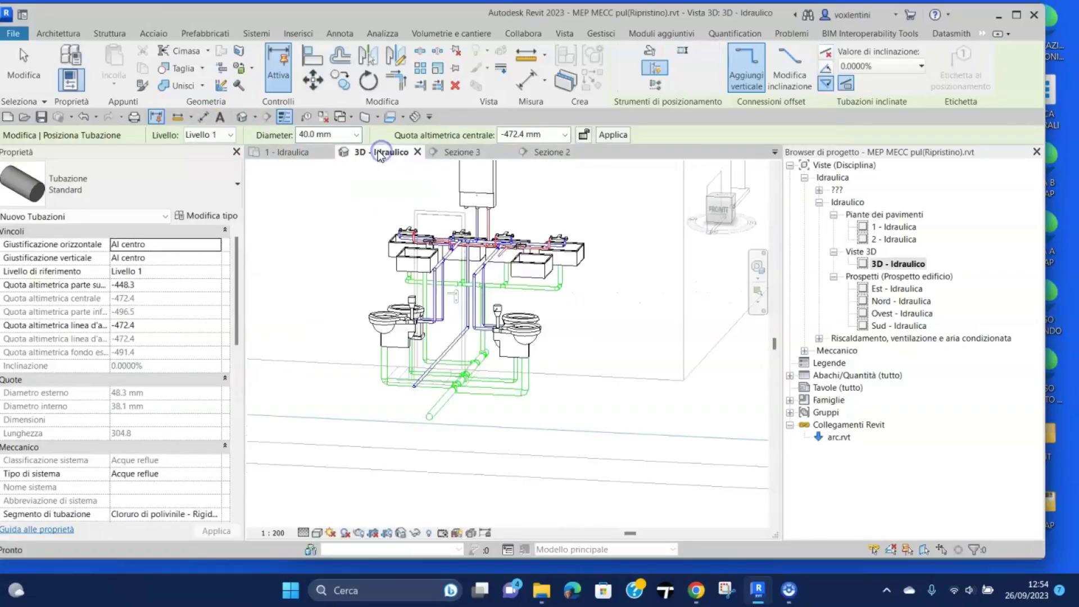
Orbit and zoom the 3D view in on the toilets' waste pipes
{"action": "scroll", "coordinate": [562, 441], "scroll_direction": "up", "scroll_amount": 3}
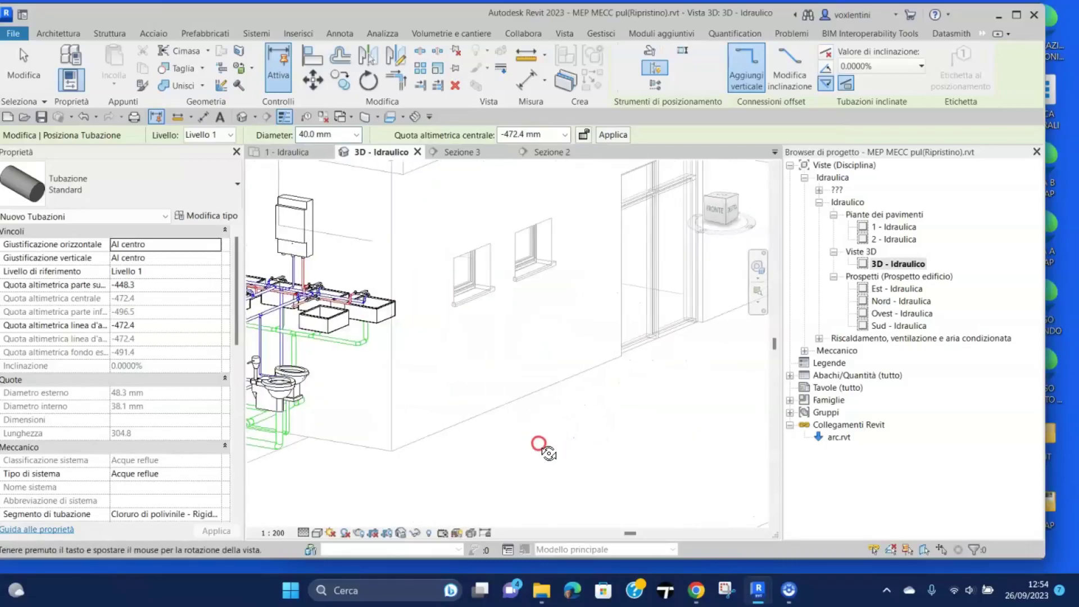
{"action": "mouse_move", "coordinate": [400, 366]}
{"action": "middle_mouse_down", "text": "shift"}
{"action": "mouse_move", "coordinate": [724, 308]}
{"action": "mouse_move", "coordinate": [520, 373]}
{"action": "middle_mouse_up", "text": "shift"}
{"action": "scroll", "coordinate": [627, 350], "scroll_direction": "up", "scroll_amount": 2}
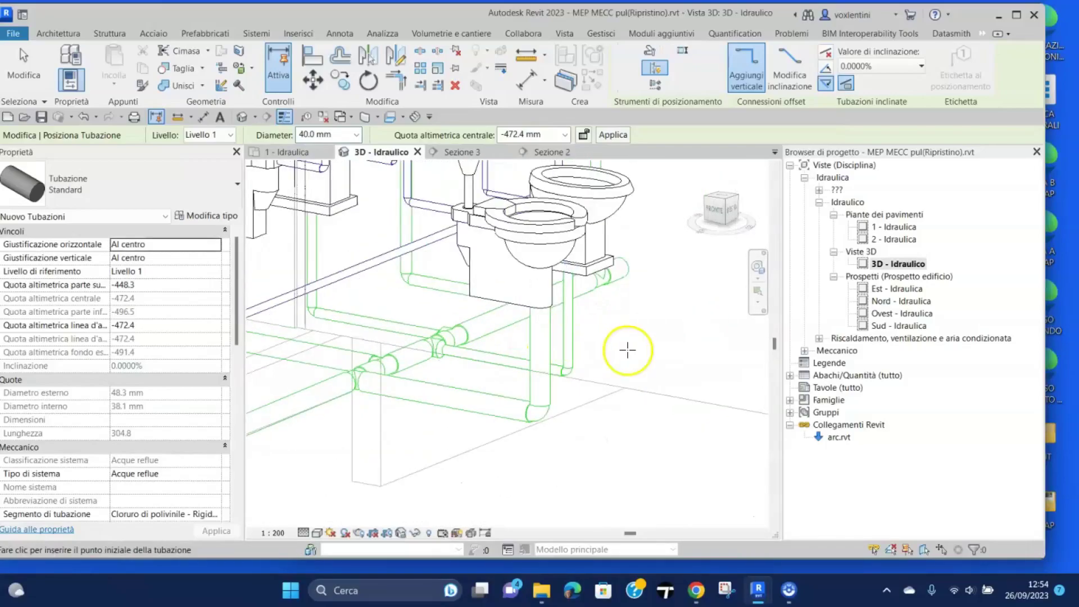
{"action": "scroll", "coordinate": [622, 357], "scroll_direction": "up", "scroll_amount": 2}
{"action": "scroll", "coordinate": [598, 362], "scroll_direction": "up", "scroll_amount": 2}
{"action": "middle_click_drag", "start_coordinate": [598, 361], "coordinate": [601, 380]}
{"action": "scroll", "coordinate": [600, 380], "scroll_direction": "down", "scroll_amount": 3}
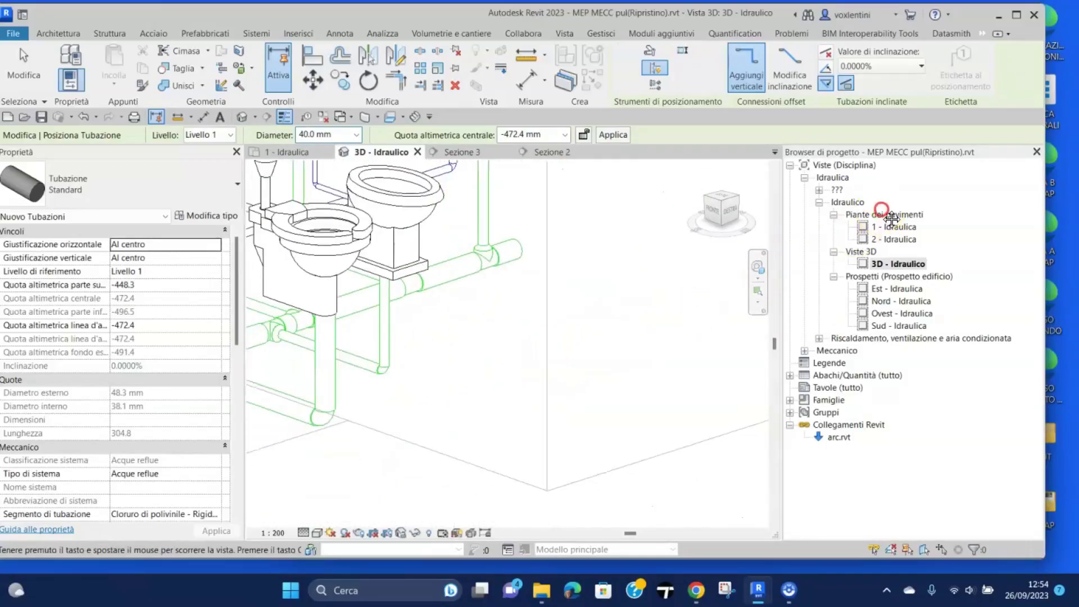
{"action": "scroll", "coordinate": [764, 309], "scroll_direction": "up", "scroll_amount": 2}
{"action": "scroll", "coordinate": [764, 310], "scroll_direction": "up", "scroll_amount": 3}
{"action": "scroll", "coordinate": [553, 294], "scroll_direction": "up", "scroll_amount": 2}
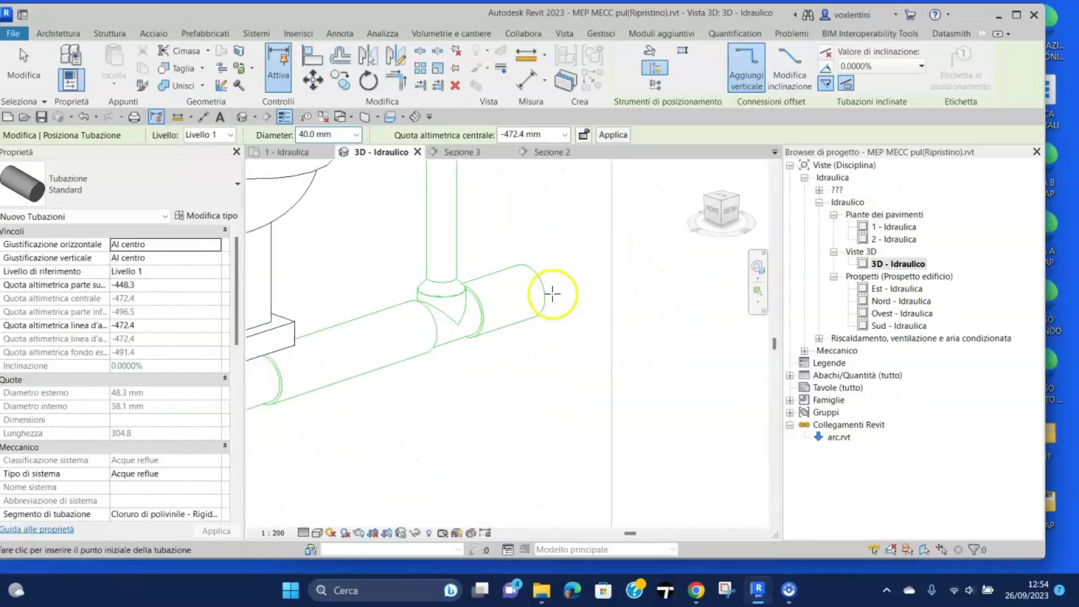
Delete the short 80 mm stub past the tee and convert the tee into an elbow
{"action": "key", "text": "Escape"}
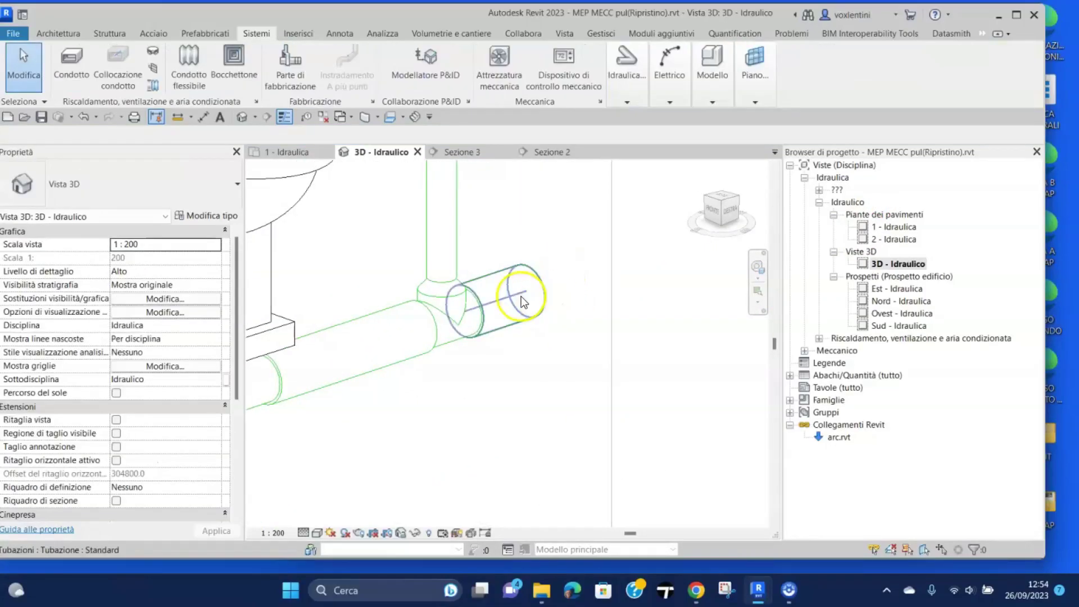
{"action": "left_click", "coordinate": [521, 295]}
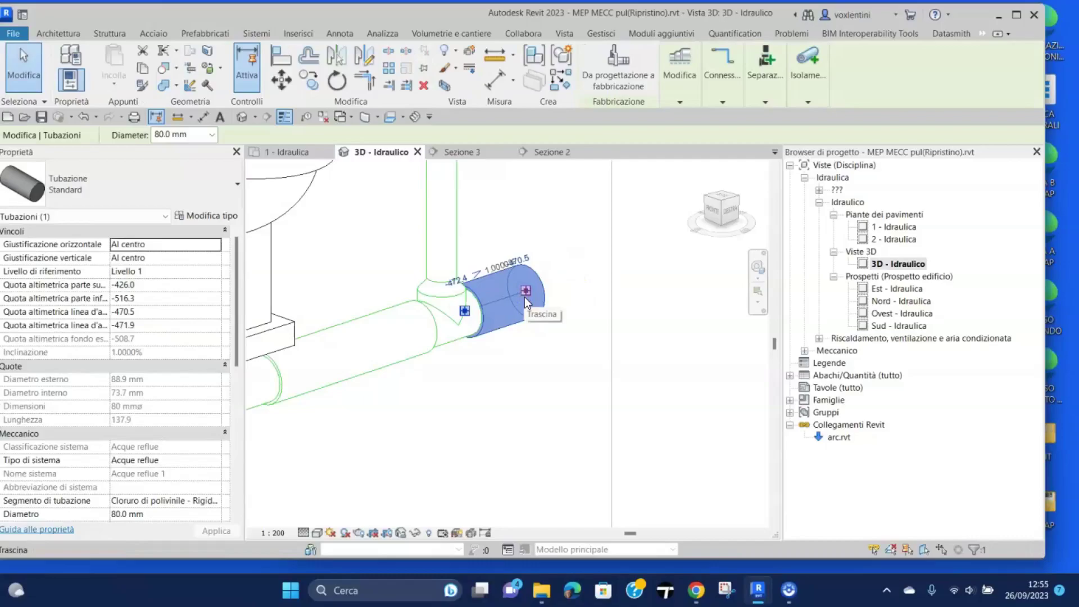
{"action": "key", "text": "Delete"}
{"action": "left_click", "coordinate": [470, 322]}
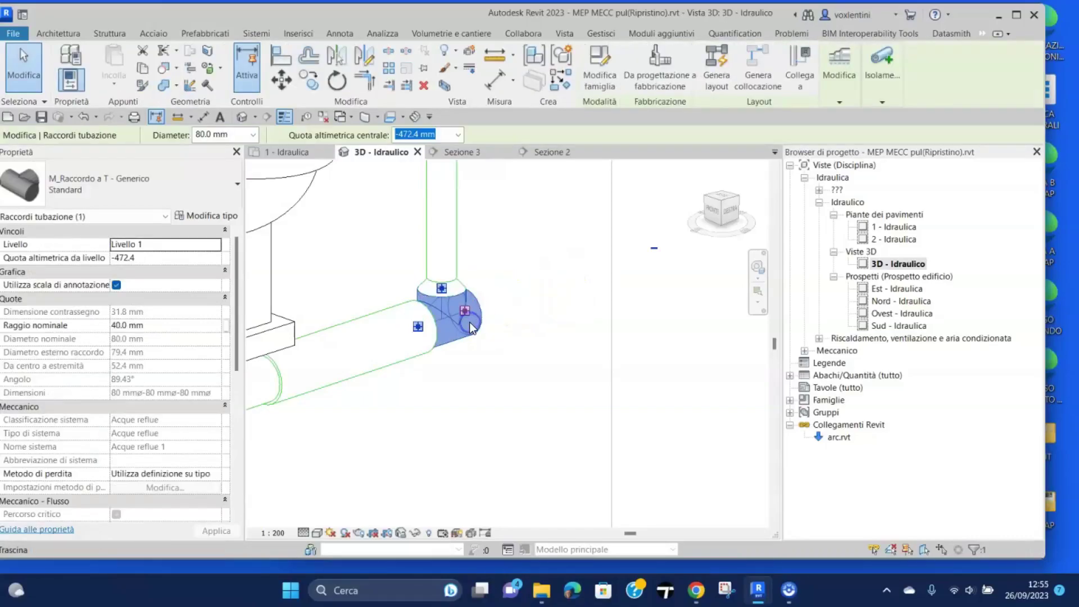
{"action": "left_click", "coordinate": [652, 247]}
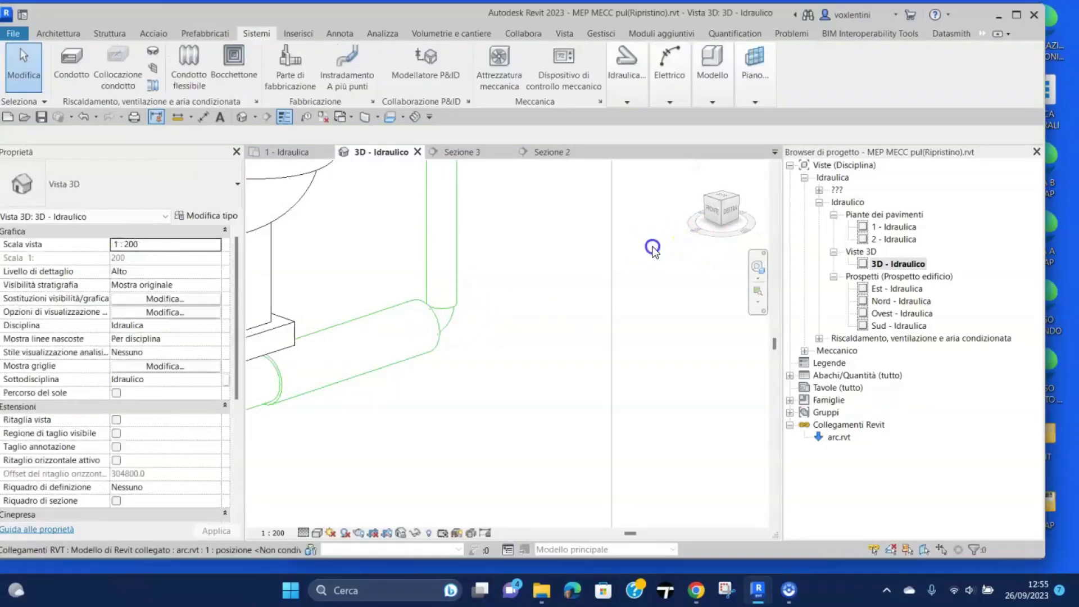
{"action": "scroll", "coordinate": [482, 291], "scroll_direction": "down", "scroll_amount": 2}
Zoom out and orbit the 3D model to review all fixtures, then close in on the sinks
{"action": "scroll", "coordinate": [558, 330], "scroll_direction": "down", "scroll_amount": 2}
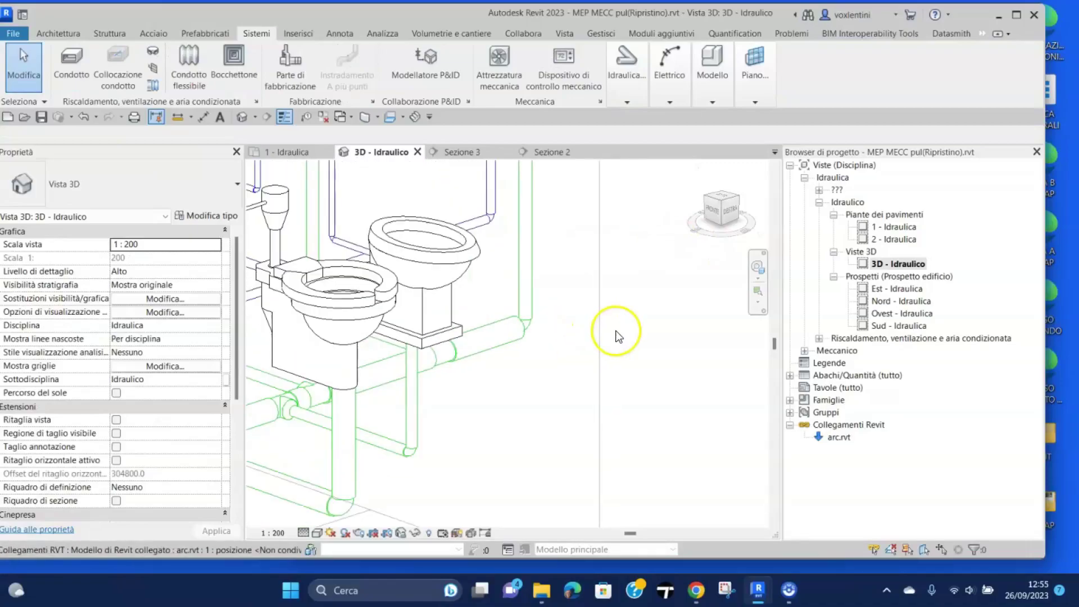
{"action": "scroll", "coordinate": [599, 336], "scroll_direction": "down", "scroll_amount": 2}
{"action": "scroll", "coordinate": [652, 388], "scroll_direction": "down", "scroll_amount": 2}
{"action": "scroll", "coordinate": [659, 389], "scroll_direction": "down", "scroll_amount": 2}
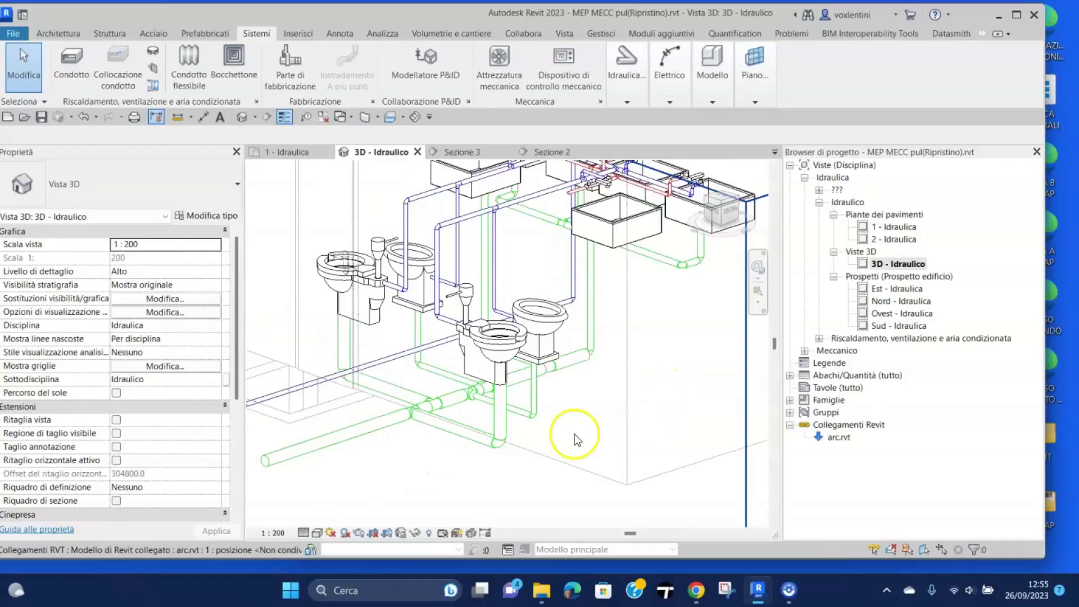
{"action": "mouse_move", "coordinate": [538, 432]}
{"action": "middle_mouse_down", "text": "shift"}
{"action": "mouse_move", "coordinate": [548, 442]}
{"action": "mouse_move", "coordinate": [461, 469]}
{"action": "middle_mouse_up", "text": "shift"}
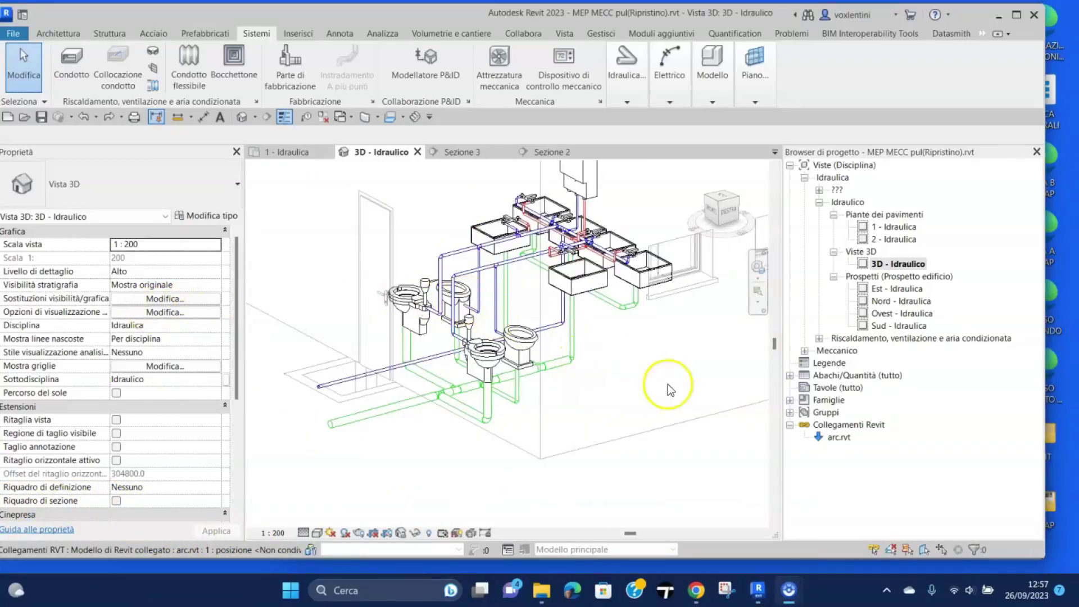
{"action": "scroll", "coordinate": [657, 376], "scroll_direction": "up", "scroll_amount": 2}
{"action": "mouse_move", "coordinate": [634, 455]}
{"action": "middle_mouse_down"}
{"action": "mouse_move", "coordinate": [652, 482]}
{"action": "mouse_move", "coordinate": [626, 463]}
{"action": "middle_mouse_up"}
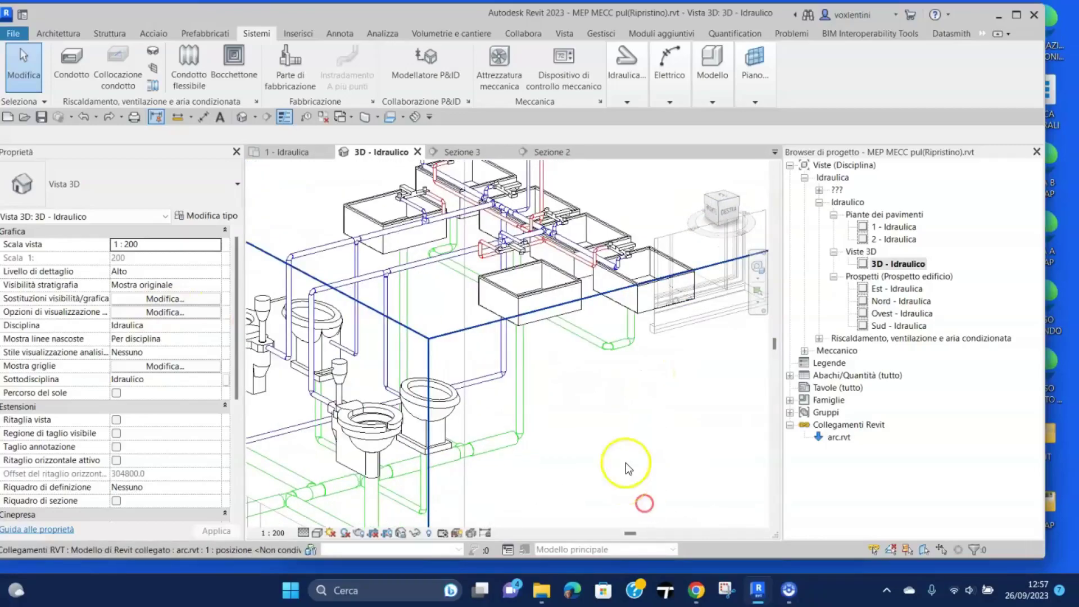
Select the front 510x455 mm work sink to begin connecting it into a waste pipe
{"action": "left_click", "coordinate": [543, 293]}
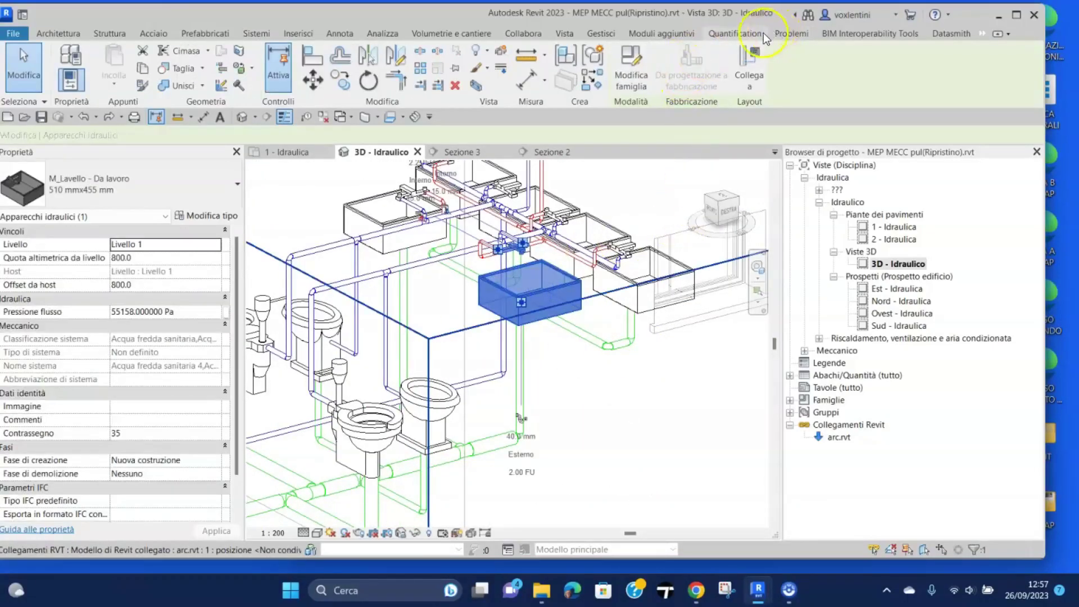
{"action": "key", "text": "Escape"}
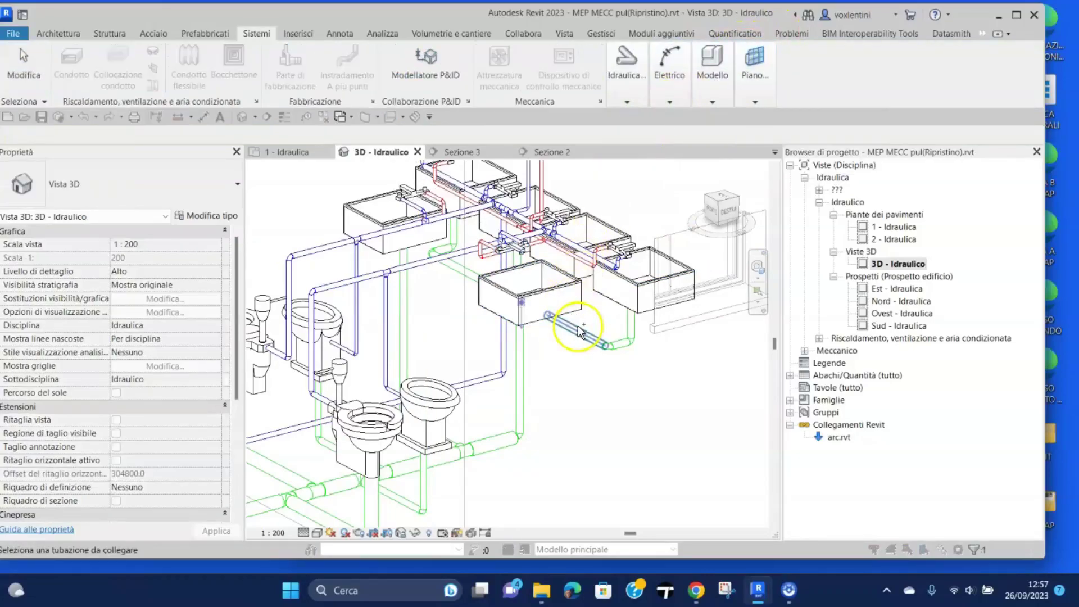
{"action": "scroll", "coordinate": [619, 352], "scroll_direction": "down", "scroll_amount": 3}
Pan and orbit the 3D view to see the sinks and toilets from the building's other side
{"action": "scroll", "coordinate": [619, 353], "scroll_direction": "down", "scroll_amount": 2}
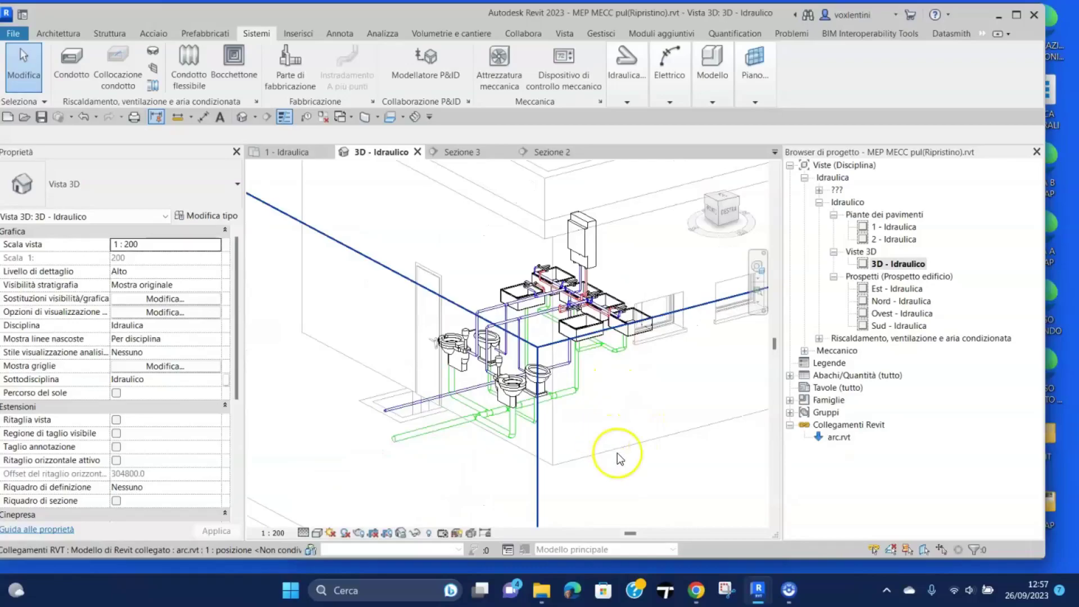
{"action": "middle_click_drag", "start_coordinate": [617, 453], "coordinate": [520, 438]}
{"action": "scroll", "coordinate": [505, 386], "scroll_direction": "down", "scroll_amount": 2}
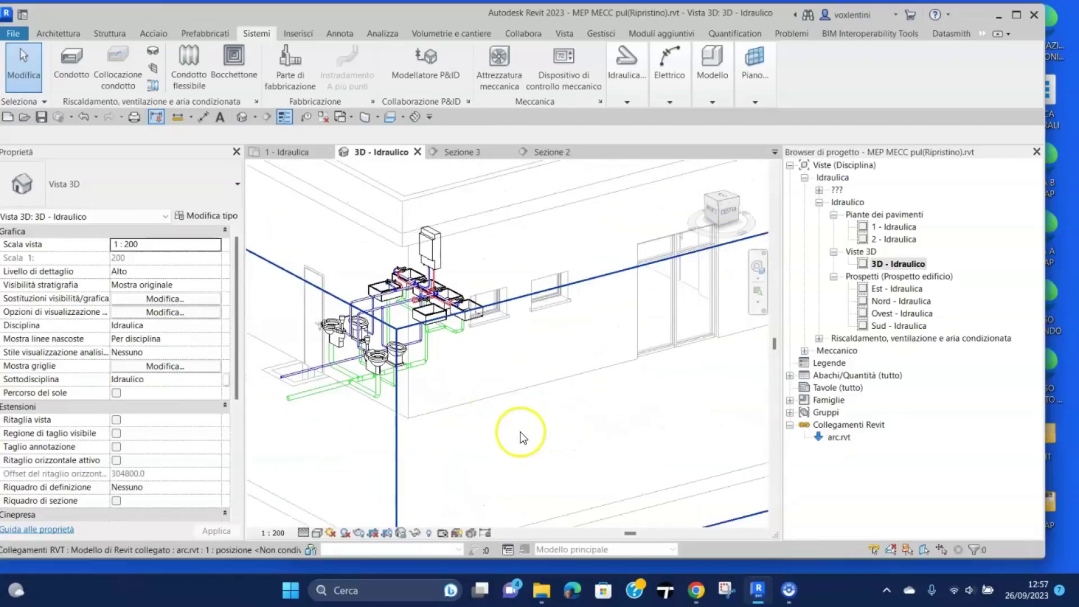
{"action": "mouse_move", "coordinate": [489, 437]}
{"action": "middle_mouse_down", "text": "shift"}
{"action": "mouse_move", "coordinate": [546, 413]}
{"action": "mouse_move", "coordinate": [548, 349]}
{"action": "middle_mouse_up", "text": "shift"}
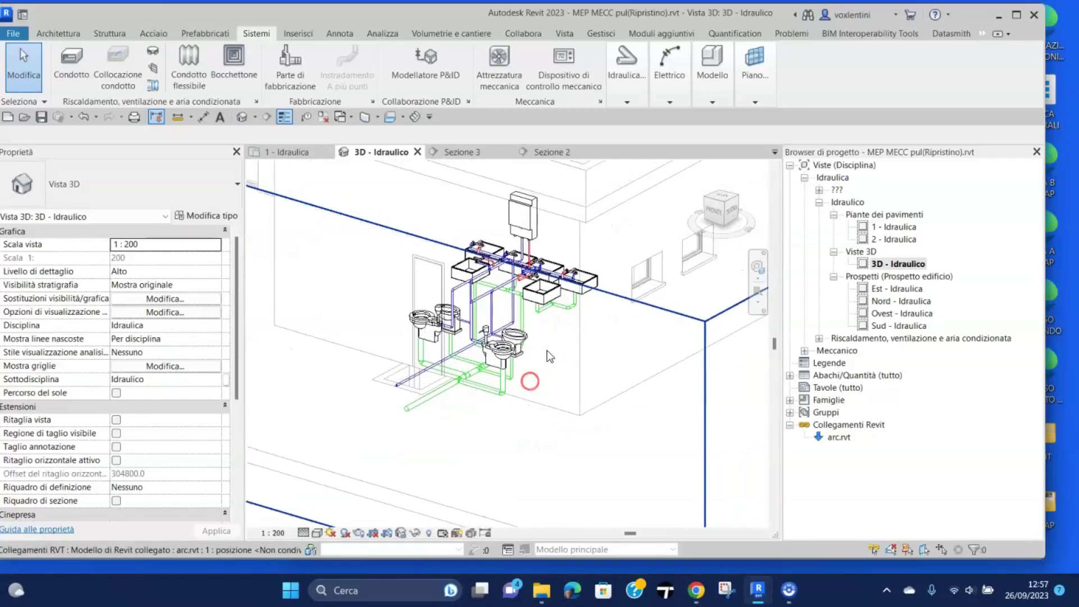
Run Show Disconnects from the Analyze tab with only Pipe checked
{"action": "left_click", "coordinate": [381, 32]}
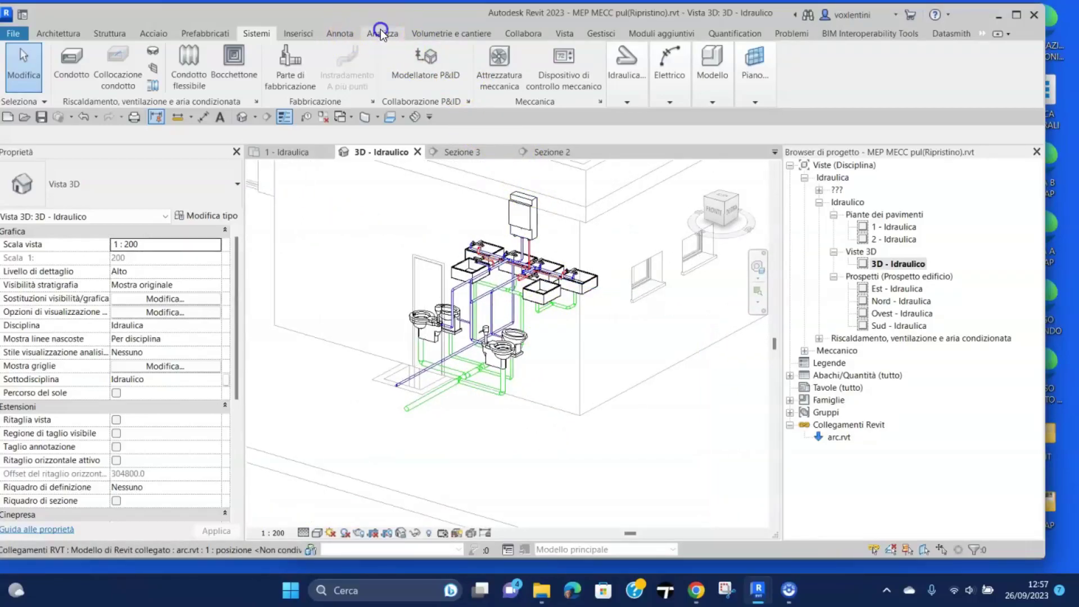
{"action": "left_click", "coordinate": [364, 52]}
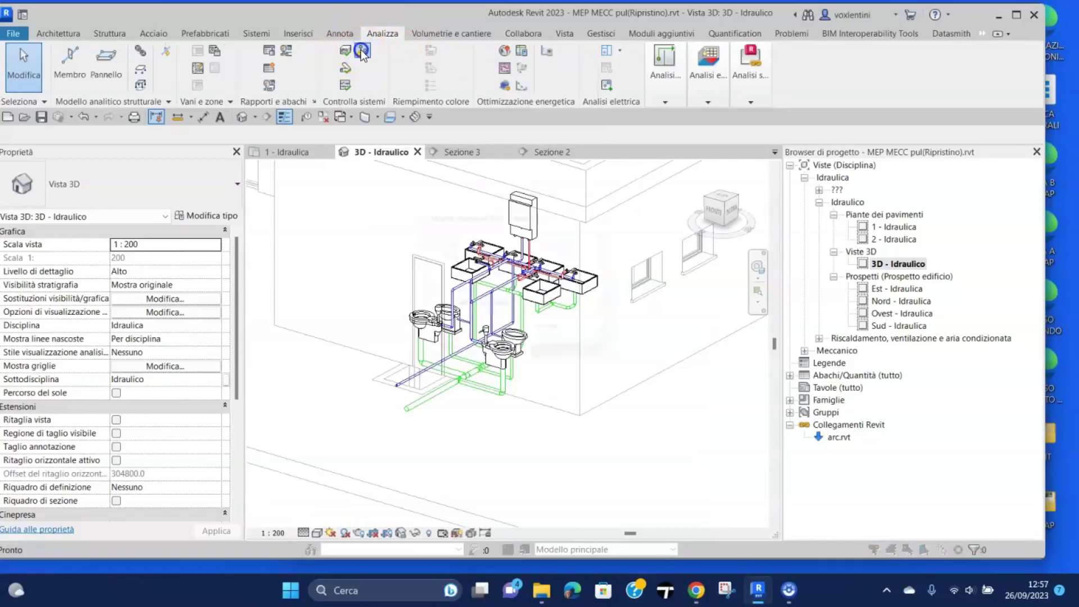
{"action": "left_click", "coordinate": [445, 259]}
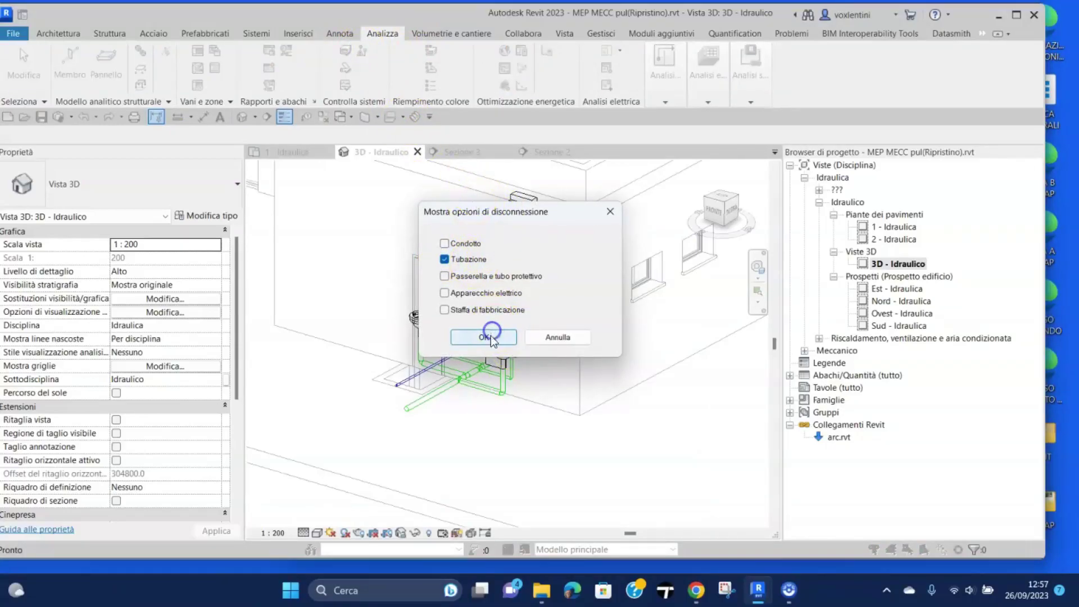
{"action": "left_click", "coordinate": [491, 337]}
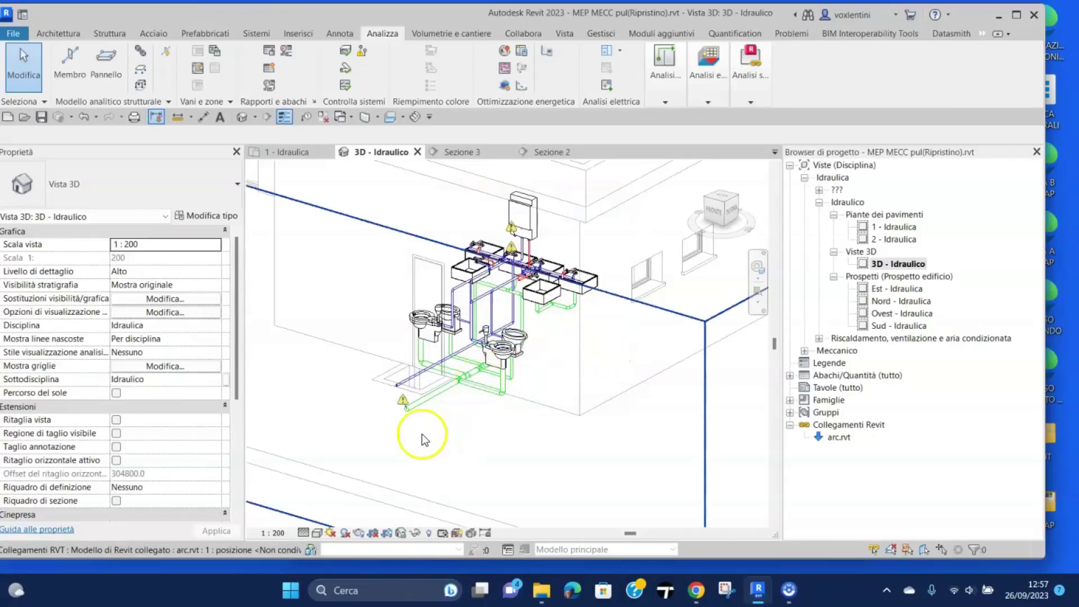
Zoom and pan across the disconnect warnings toward the sink below the water heater
{"action": "scroll", "coordinate": [422, 439], "scroll_direction": "up", "scroll_amount": 2}
{"action": "scroll", "coordinate": [423, 434], "scroll_direction": "up", "scroll_amount": 3}
{"action": "scroll", "coordinate": [393, 388], "scroll_direction": "up", "scroll_amount": 3}
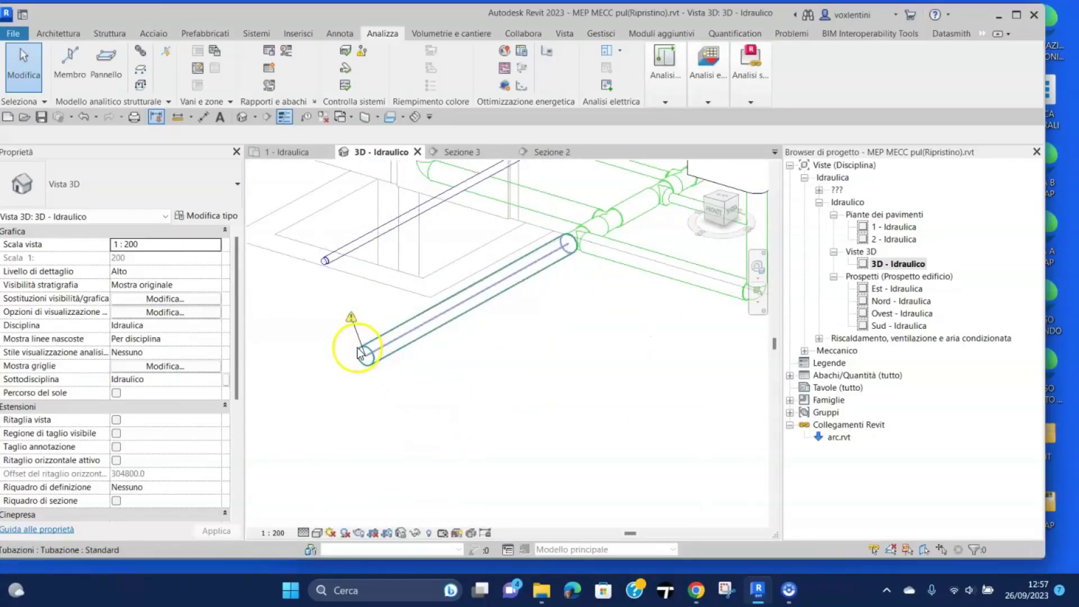
{"action": "scroll", "coordinate": [562, 378], "scroll_direction": "down", "scroll_amount": 2}
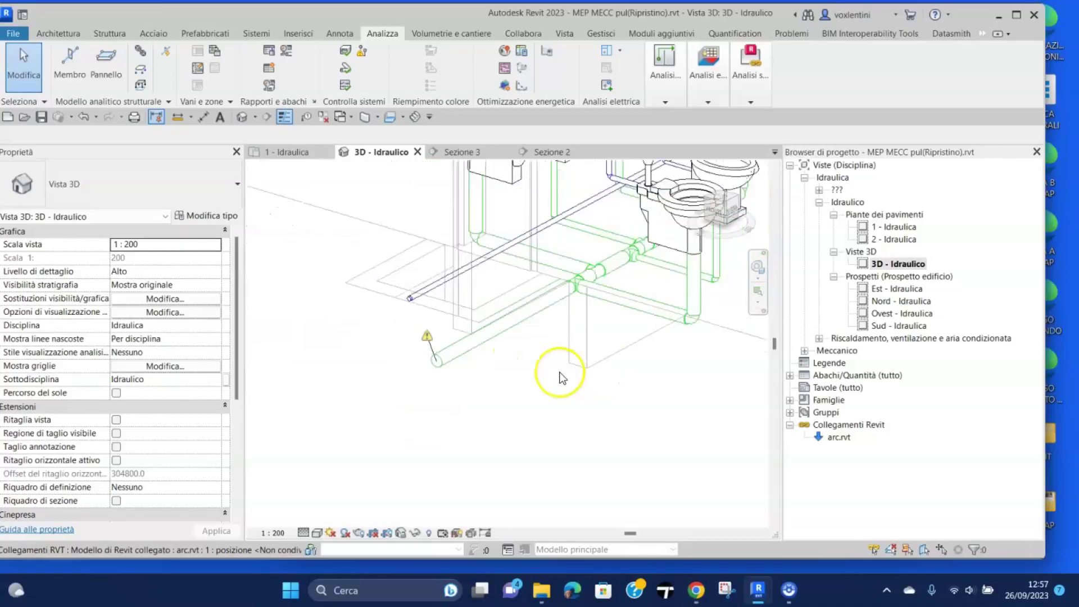
{"action": "scroll", "coordinate": [561, 376], "scroll_direction": "down", "scroll_amount": 2}
{"action": "scroll", "coordinate": [549, 378], "scroll_direction": "down", "scroll_amount": 2}
{"action": "scroll", "coordinate": [442, 482], "scroll_direction": "down", "scroll_amount": 2}
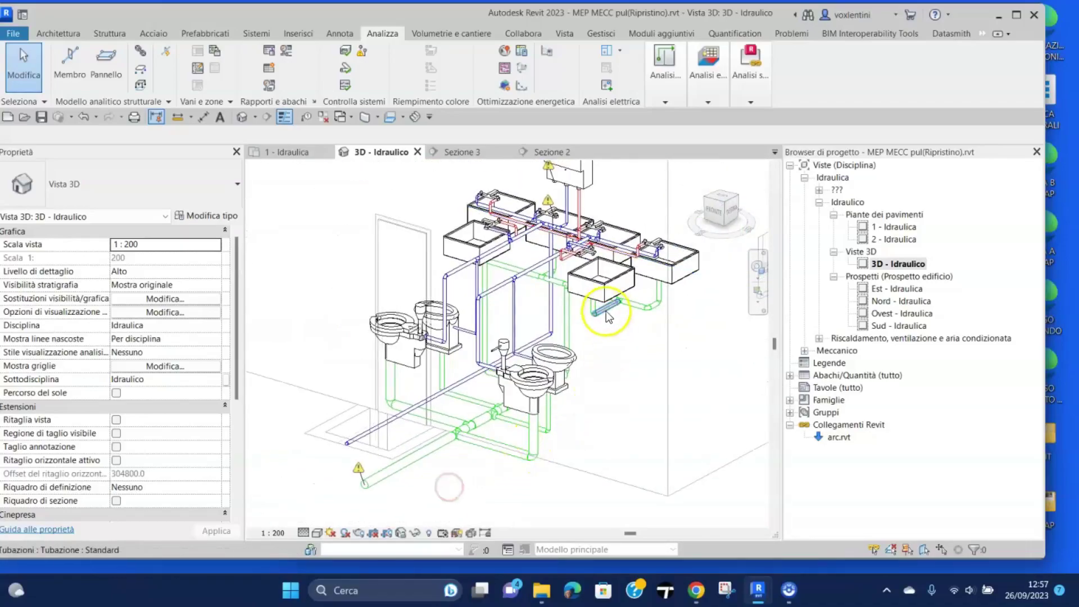
{"action": "scroll", "coordinate": [540, 348], "scroll_direction": "up", "scroll_amount": 2}
{"action": "scroll", "coordinate": [505, 399], "scroll_direction": "up", "scroll_amount": 2}
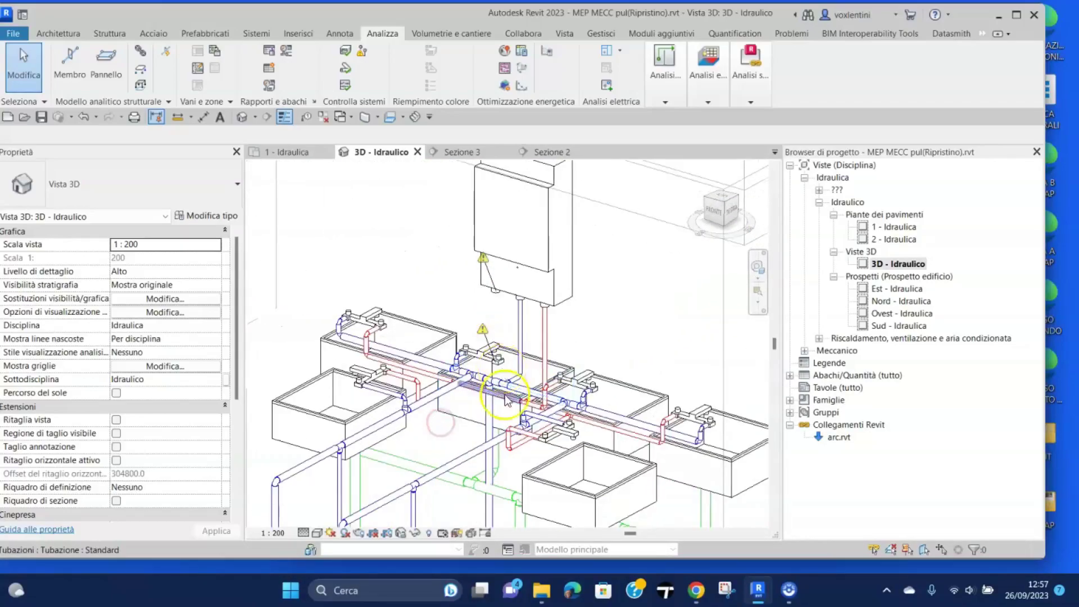
{"action": "scroll", "coordinate": [505, 401], "scroll_direction": "up", "scroll_amount": 2}
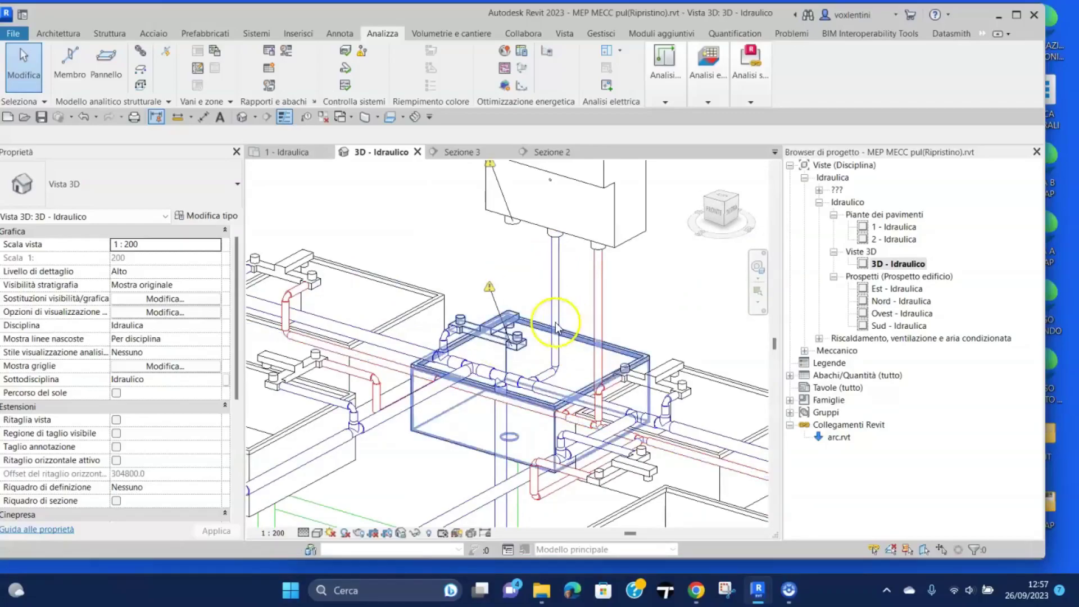
{"action": "middle_click_drag", "start_coordinate": [459, 362], "coordinate": [499, 290]}
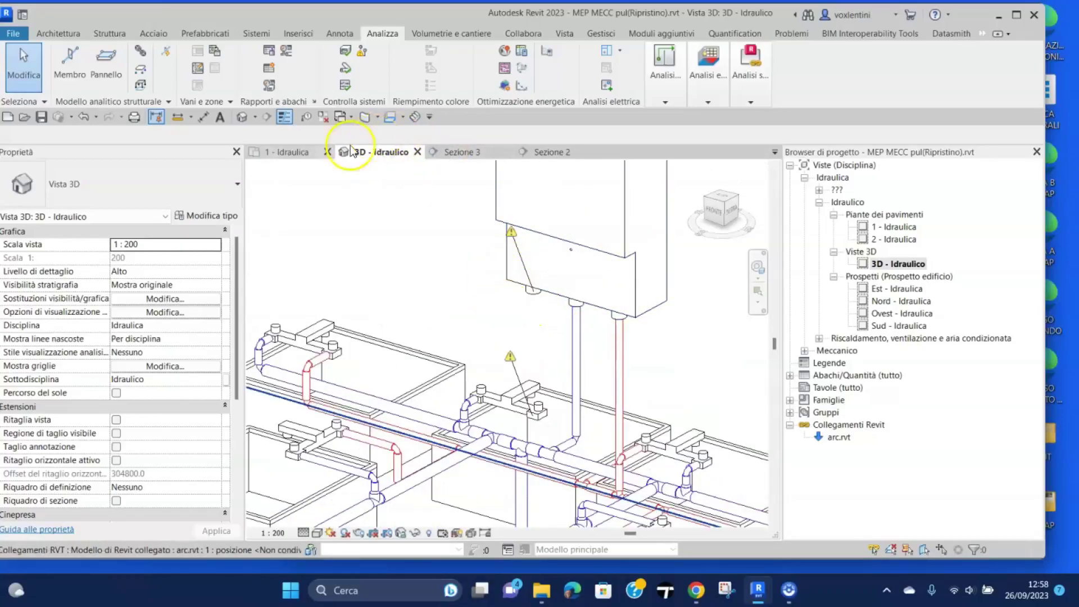
{"action": "scroll", "coordinate": [313, 167], "scroll_direction": "down", "scroll_amount": 2}
{"action": "scroll", "coordinate": [534, 281], "scroll_direction": "up", "scroll_amount": 2}
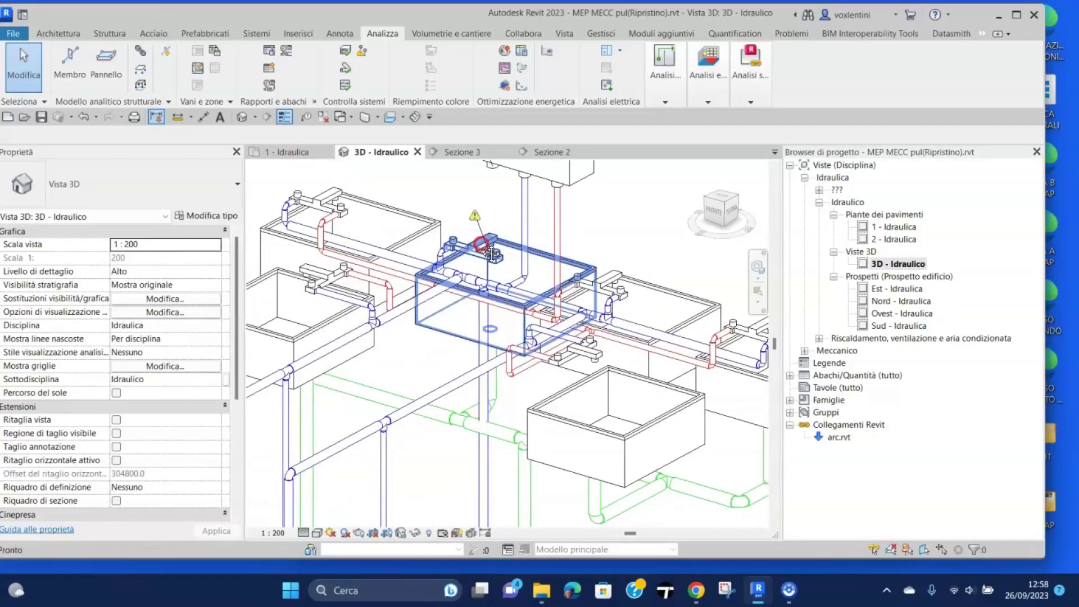
{"action": "scroll", "coordinate": [483, 270], "scroll_direction": "up", "scroll_amount": 2}
{"action": "scroll", "coordinate": [454, 265], "scroll_direction": "up", "scroll_amount": 2}
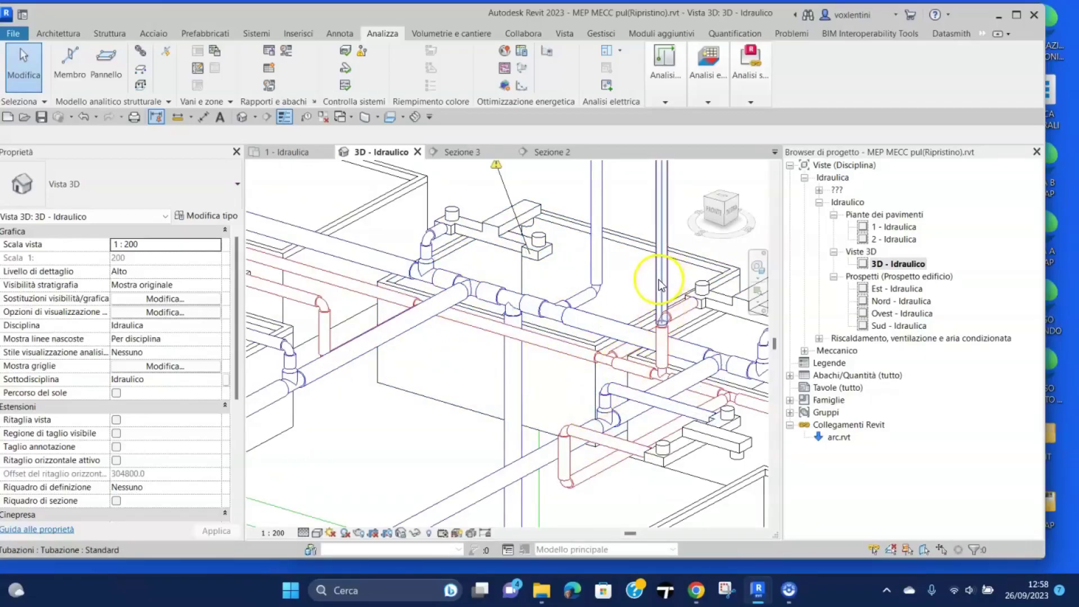
Connect the sink below the water heater into the adjacent waste pipe with Connect Into
{"action": "left_click", "coordinate": [628, 261]}
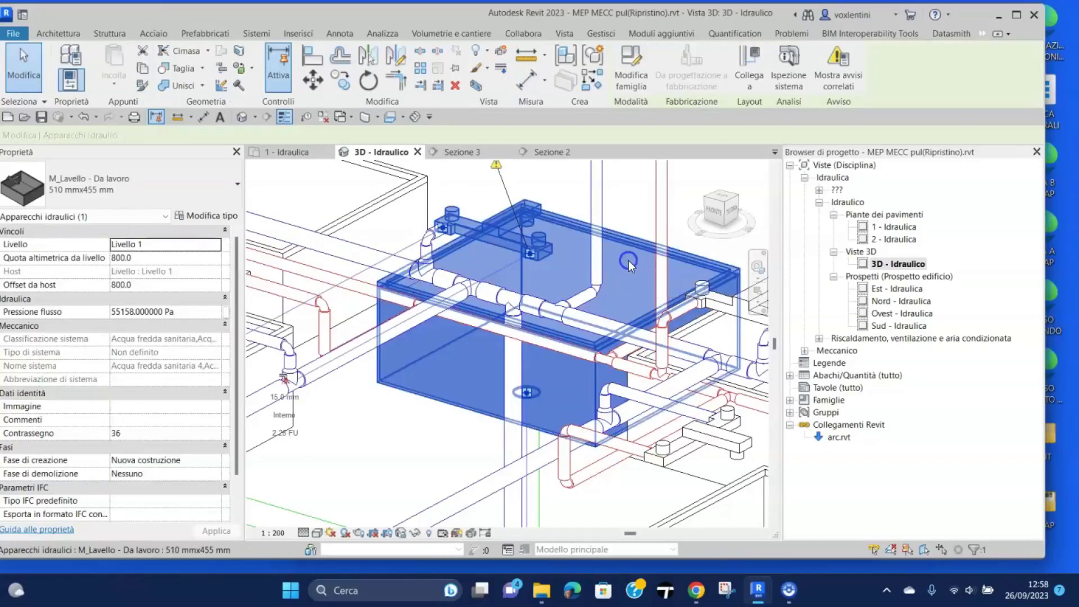
{"action": "left_click", "coordinate": [750, 63]}
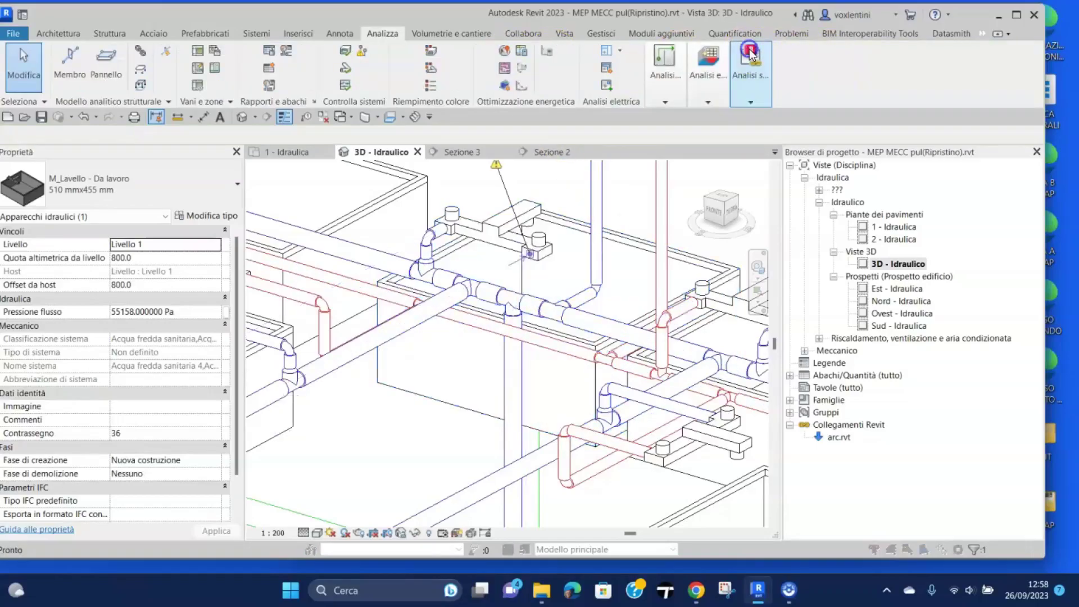
{"action": "left_click", "coordinate": [488, 326]}
{"action": "scroll", "coordinate": [454, 383], "scroll_direction": "down", "scroll_amount": 5}
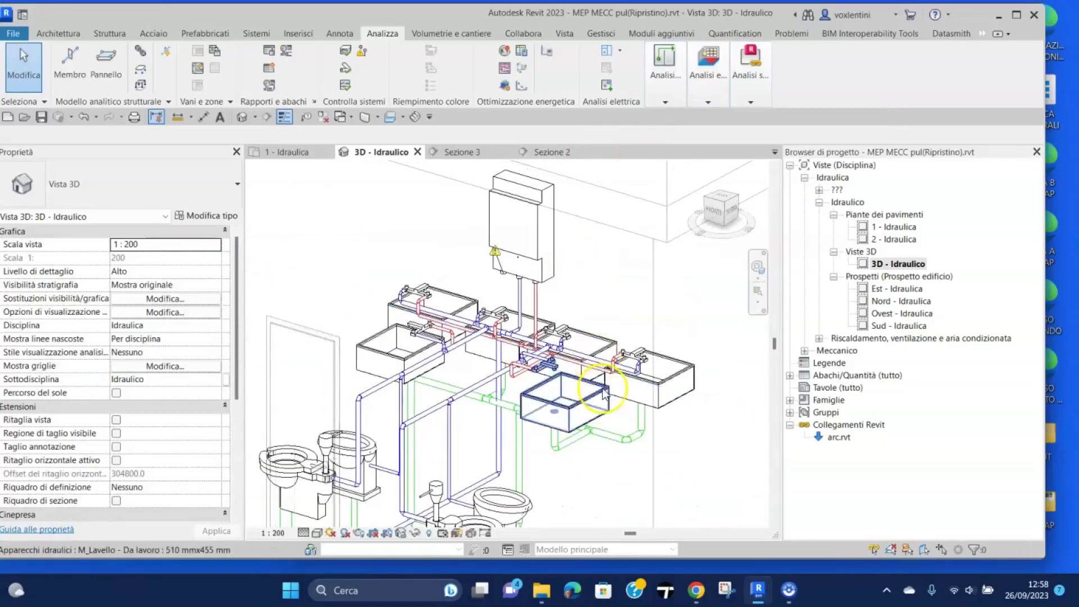
{"action": "key", "text": "Escape"}
{"action": "scroll", "coordinate": [630, 299], "scroll_direction": "down", "scroll_amount": 3}
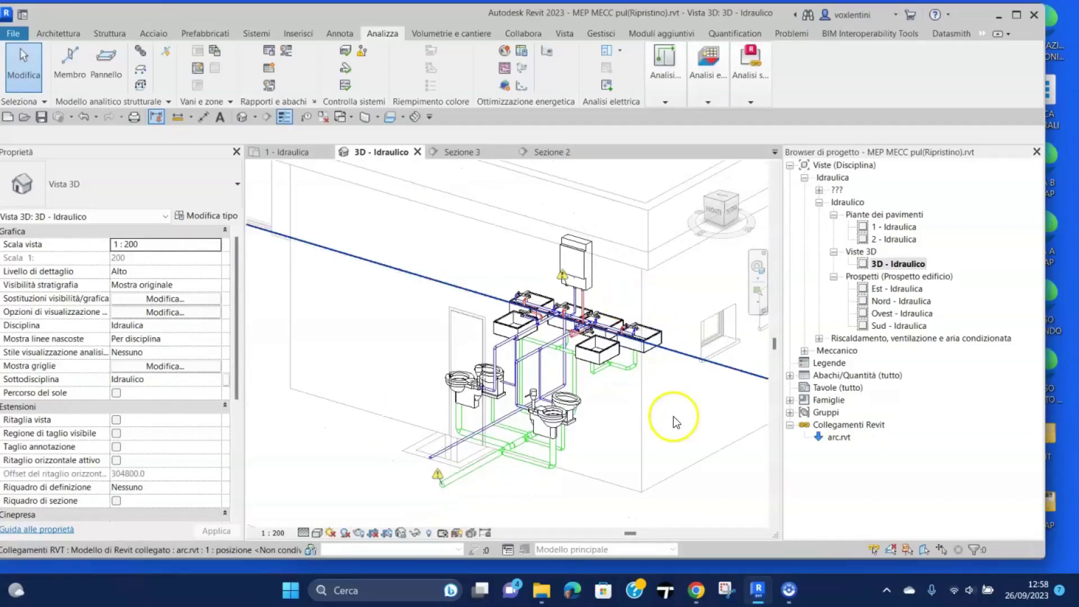
{"action": "middle_click_drag", "start_coordinate": [673, 417], "coordinate": [622, 400]}
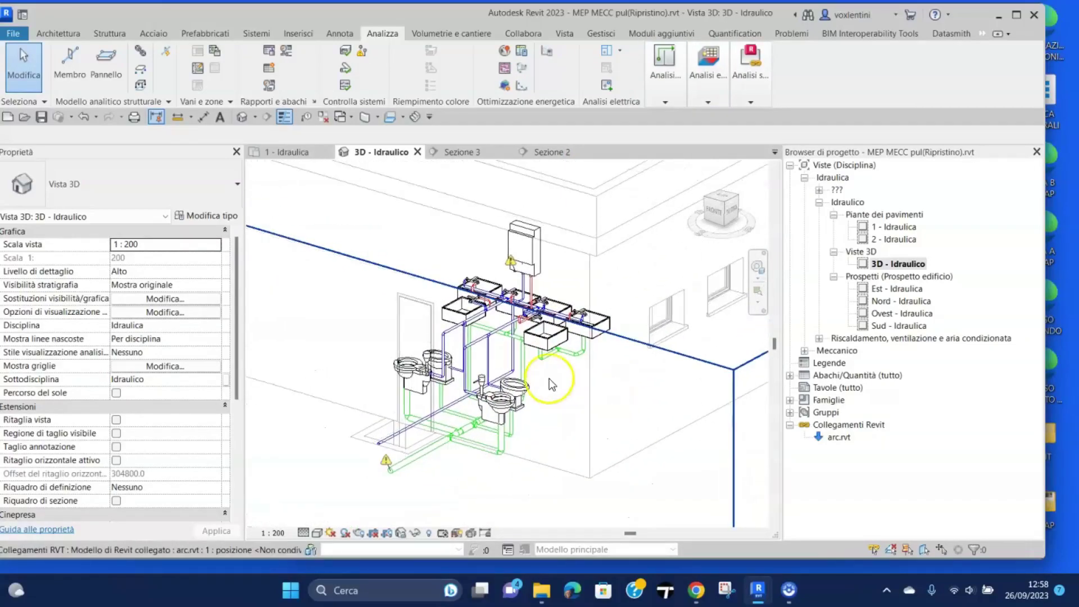
{"action": "left_click", "coordinate": [392, 471]}
{"action": "key", "text": "Delete"}
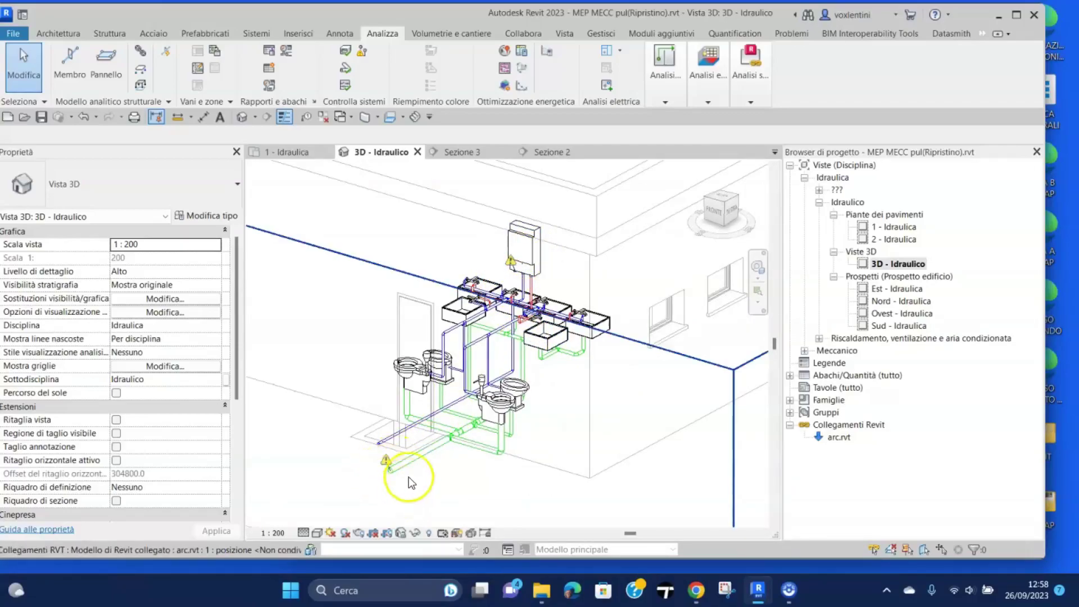
{"action": "scroll", "coordinate": [578, 457], "scroll_direction": "up", "scroll_amount": 2}
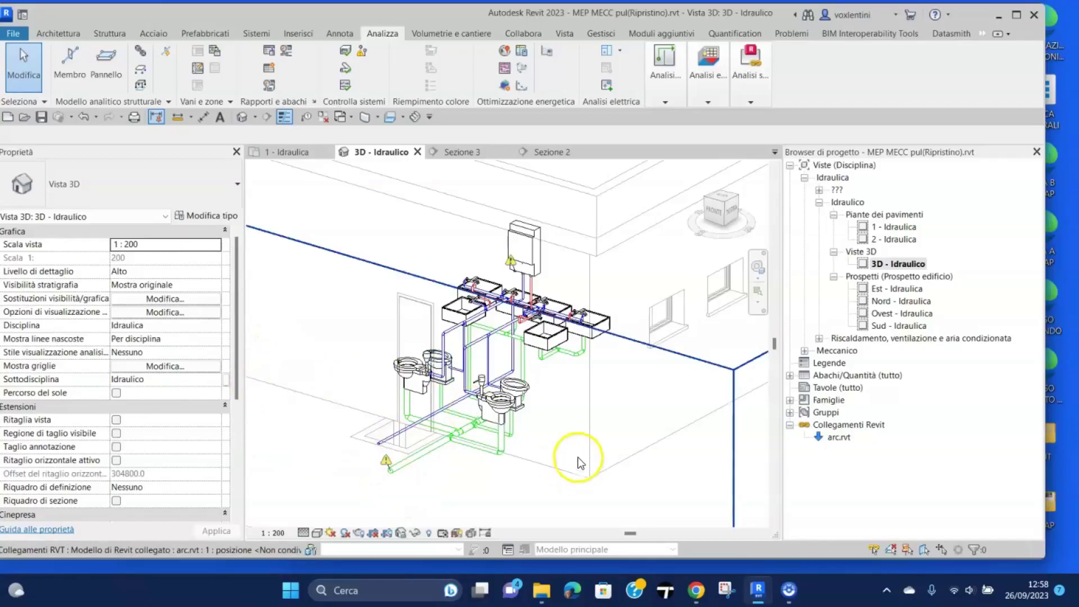
{"action": "scroll", "coordinate": [603, 445], "scroll_direction": "up", "scroll_amount": 2}
{"action": "middle_click_drag", "start_coordinate": [656, 437], "coordinate": [681, 439]}
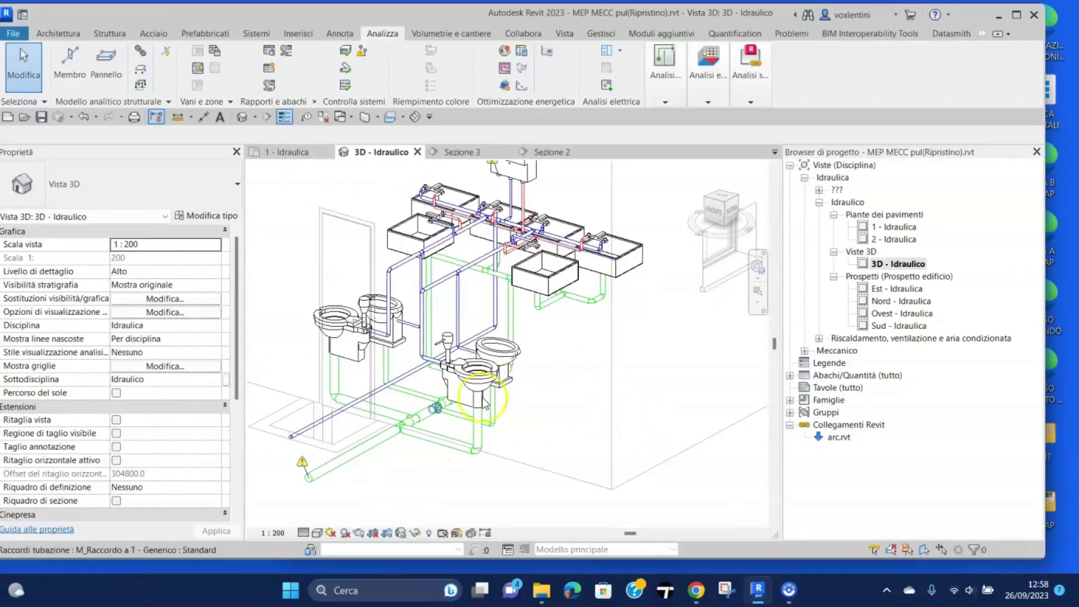
{"action": "left_click", "coordinate": [459, 437]}
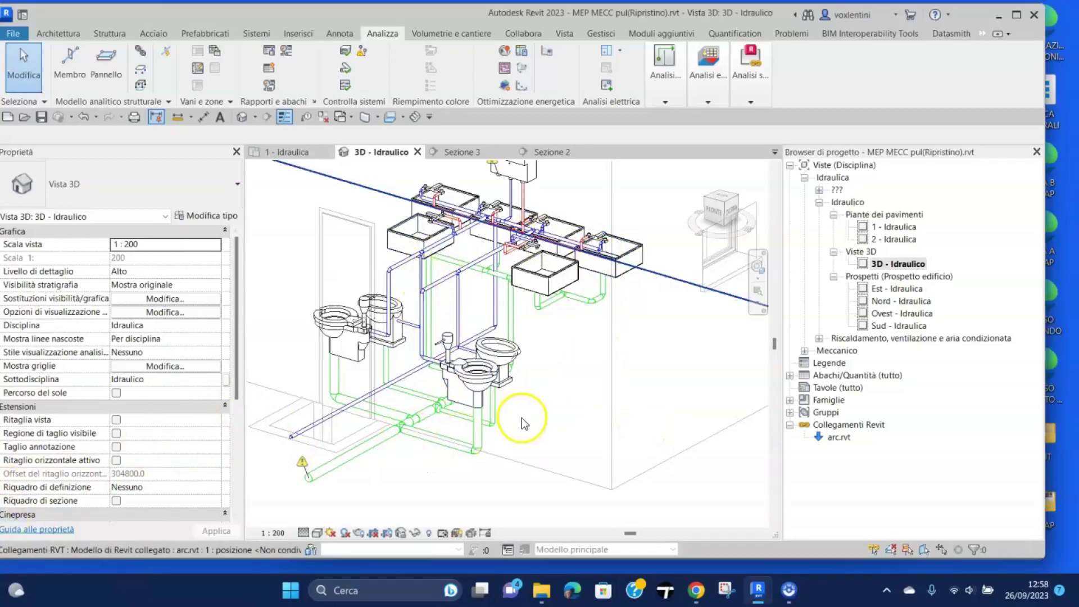